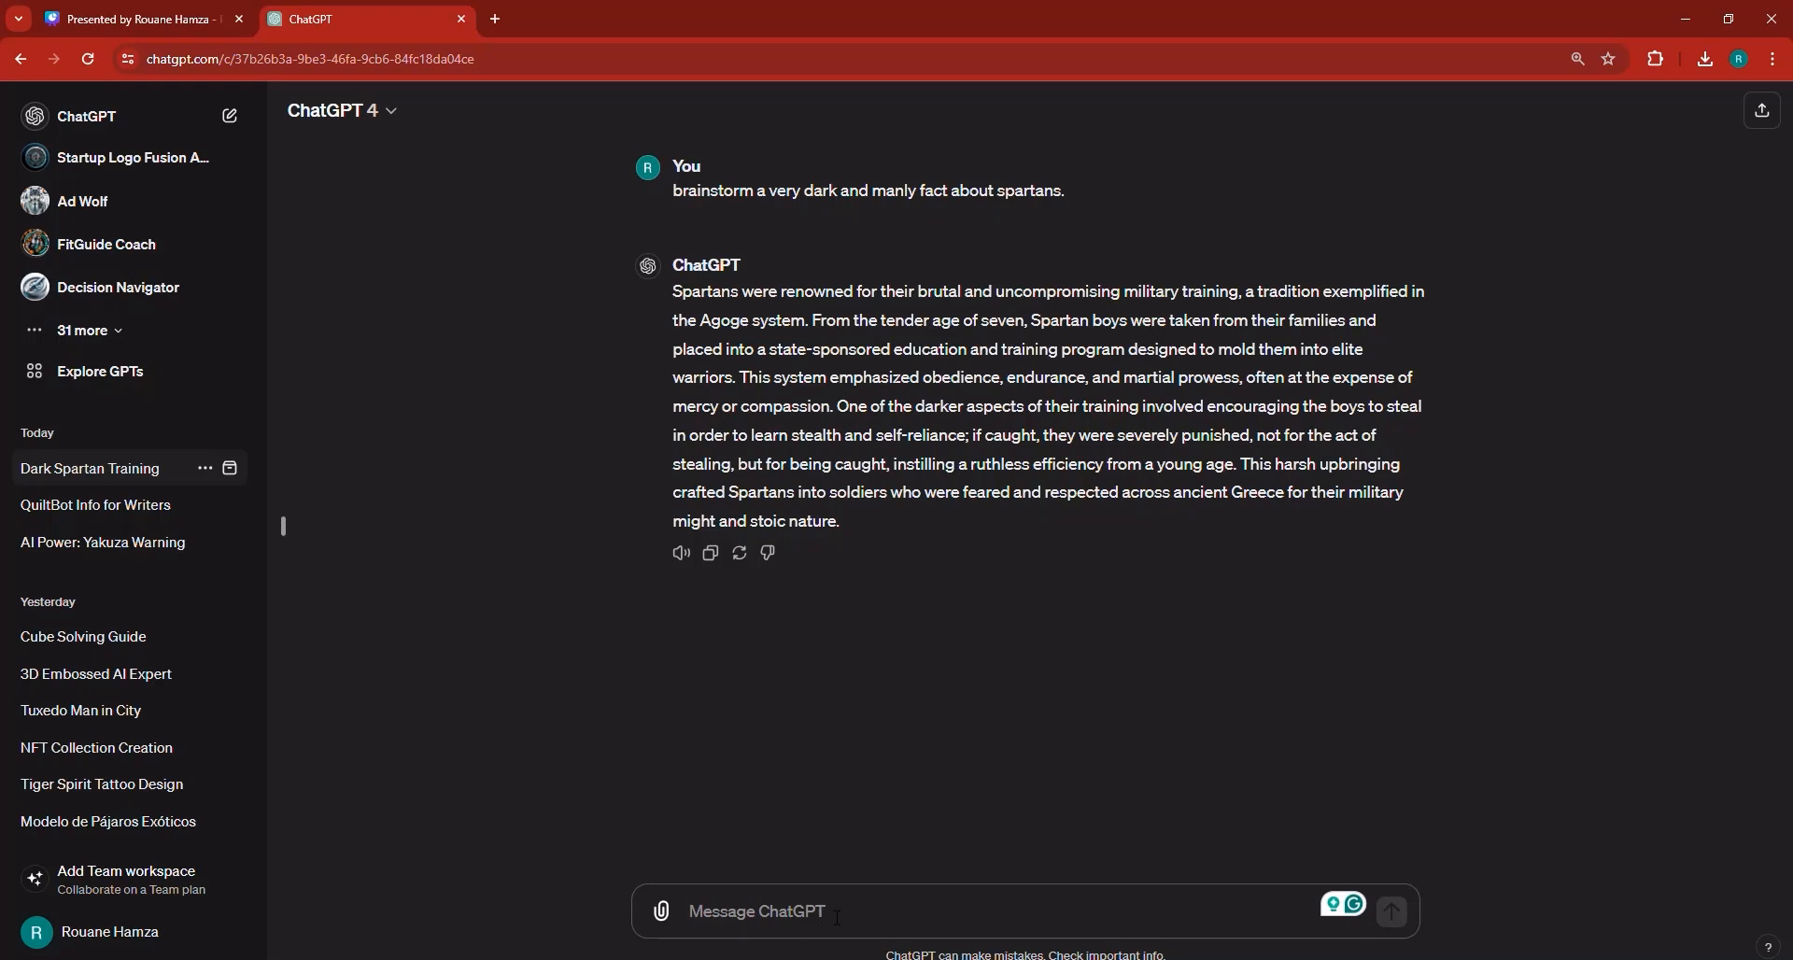
Ask ChatGPT for a 25-second video script giving, for every 5 seconds, the exact voiceover and a detailed scene description.
type("TU")
key("BackSpace")
key("BackSpace")
type("No")
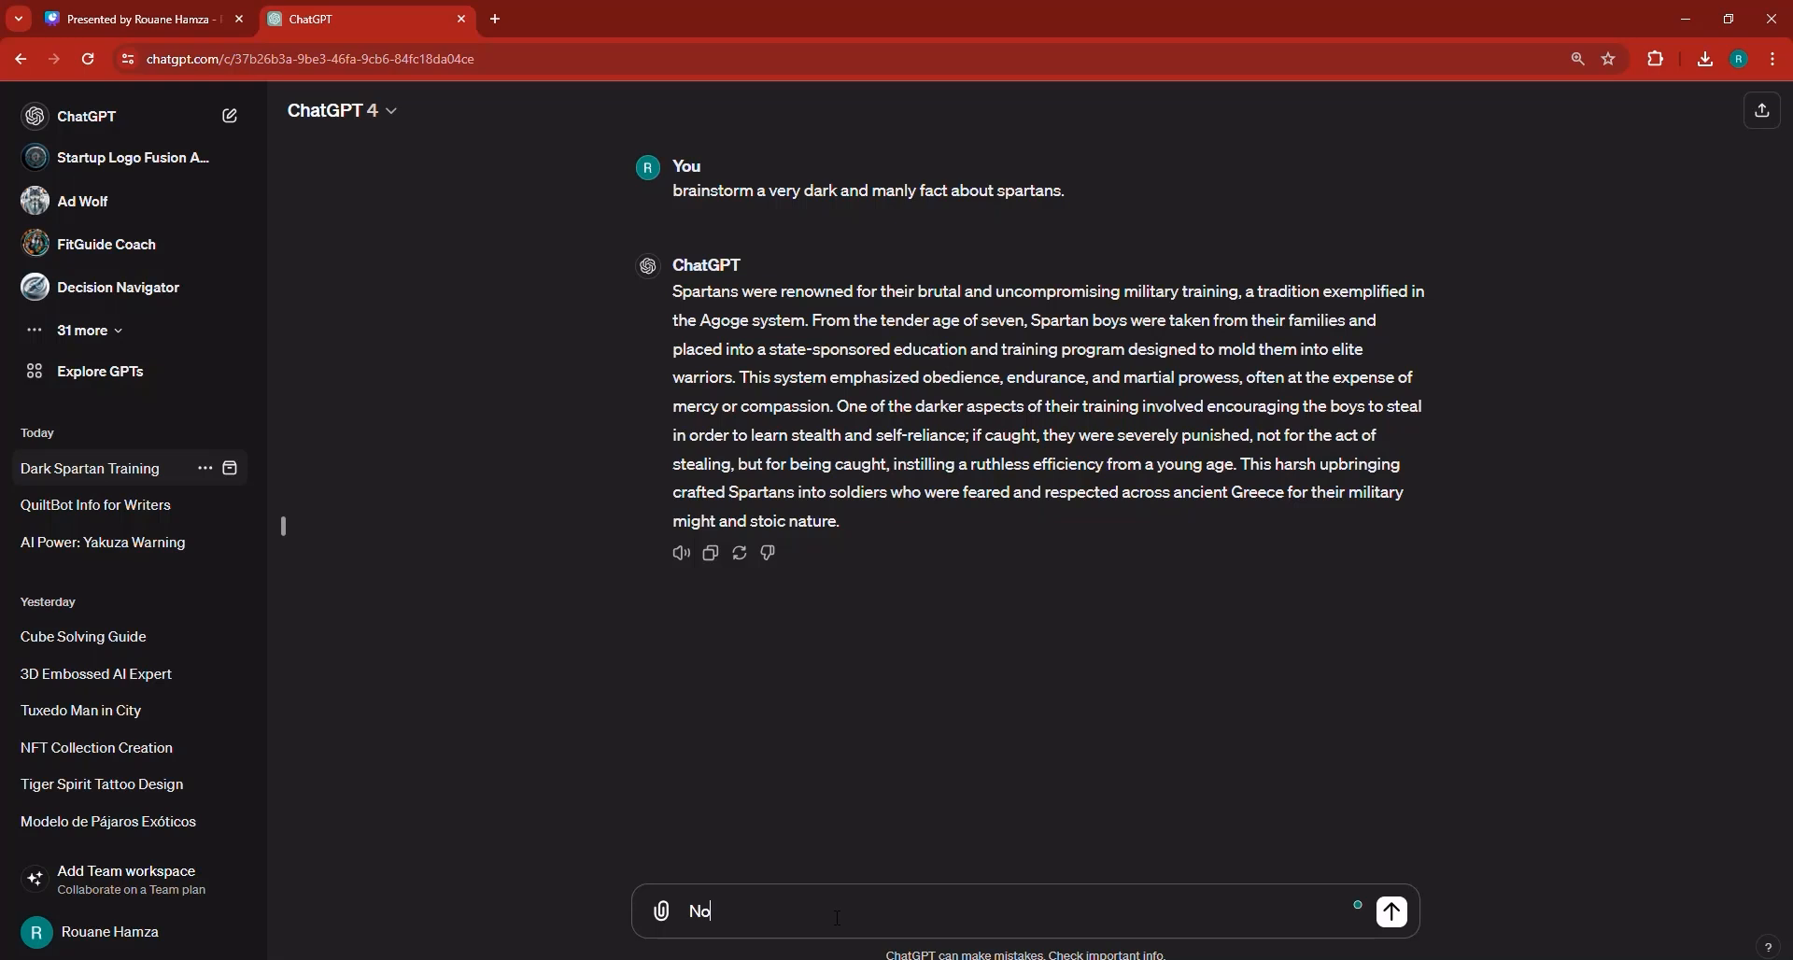
type("w generate script for a 2")
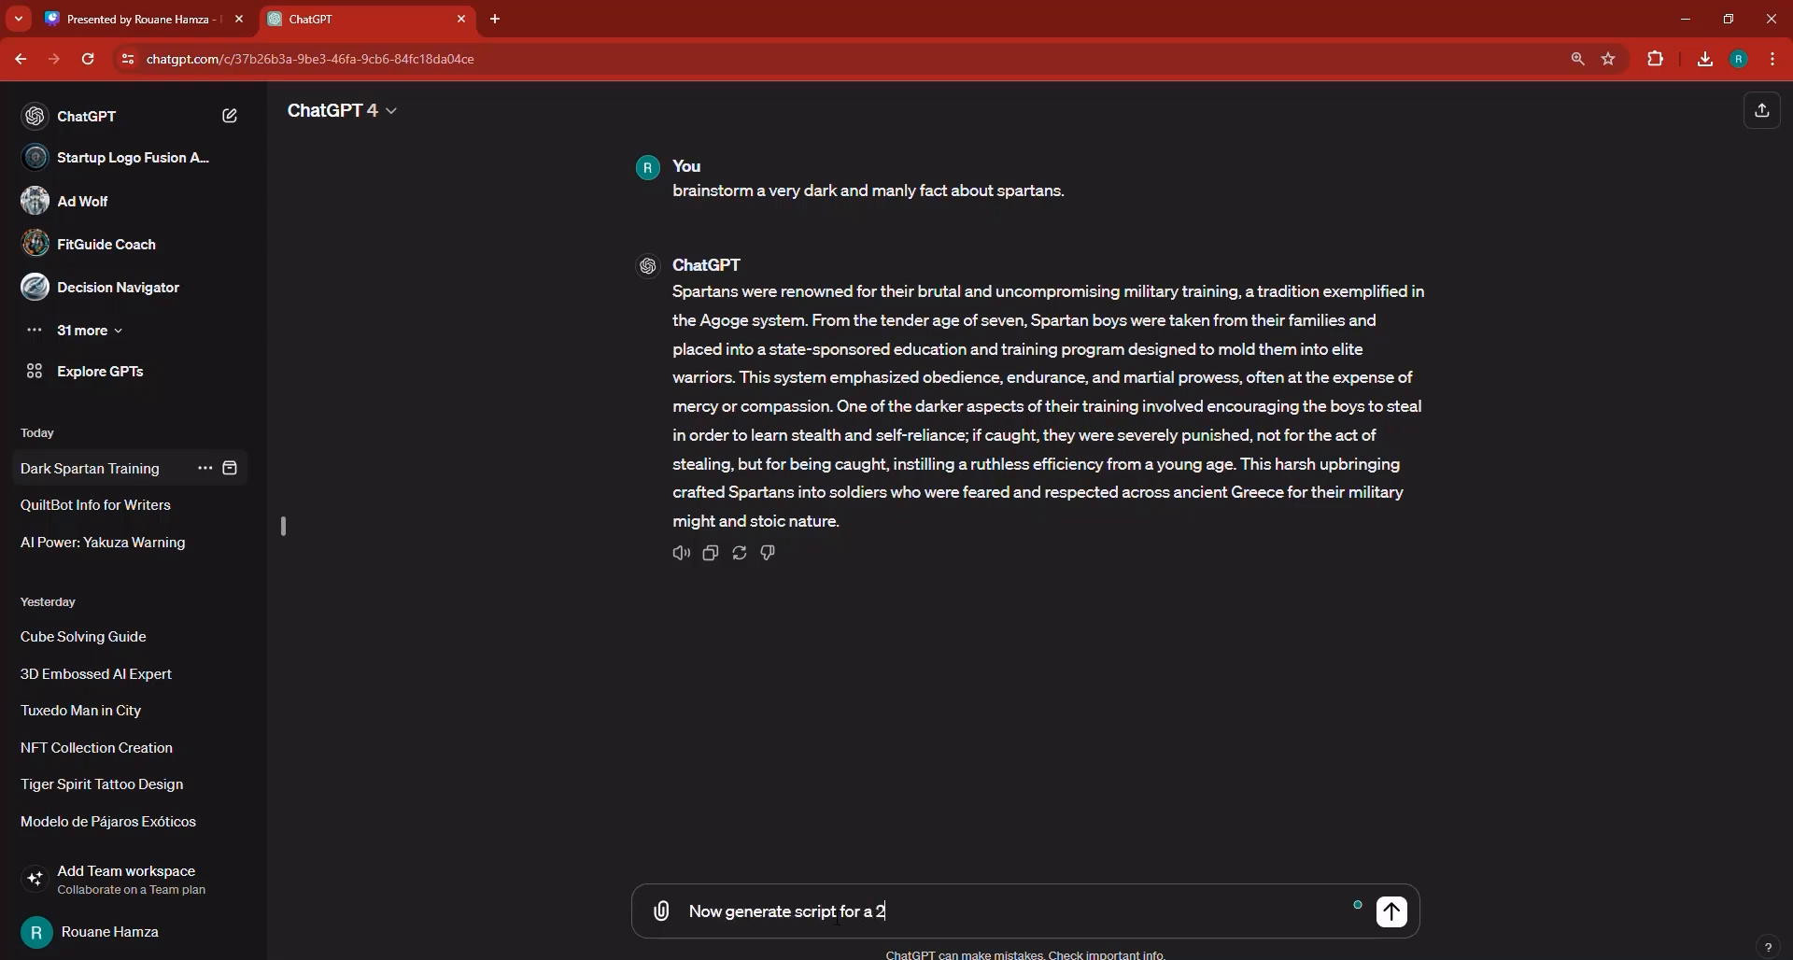
type("5 second video, for every 5 s")
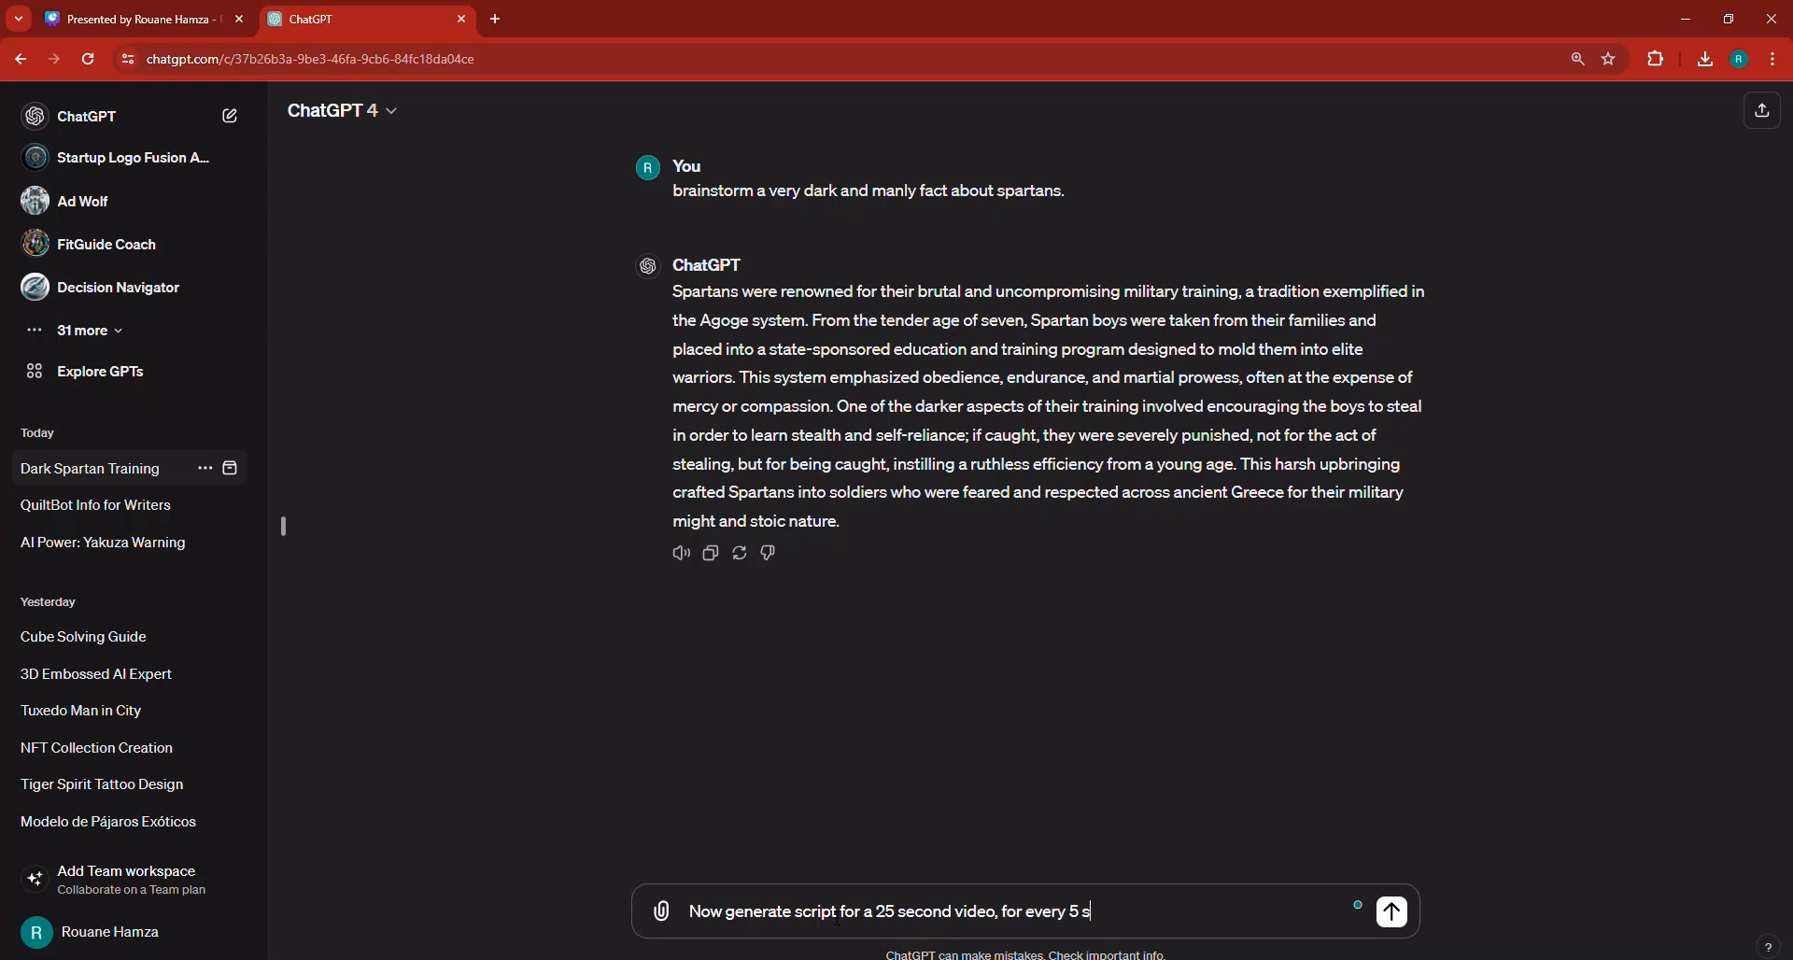
type("econd, say exactly what voiceover")
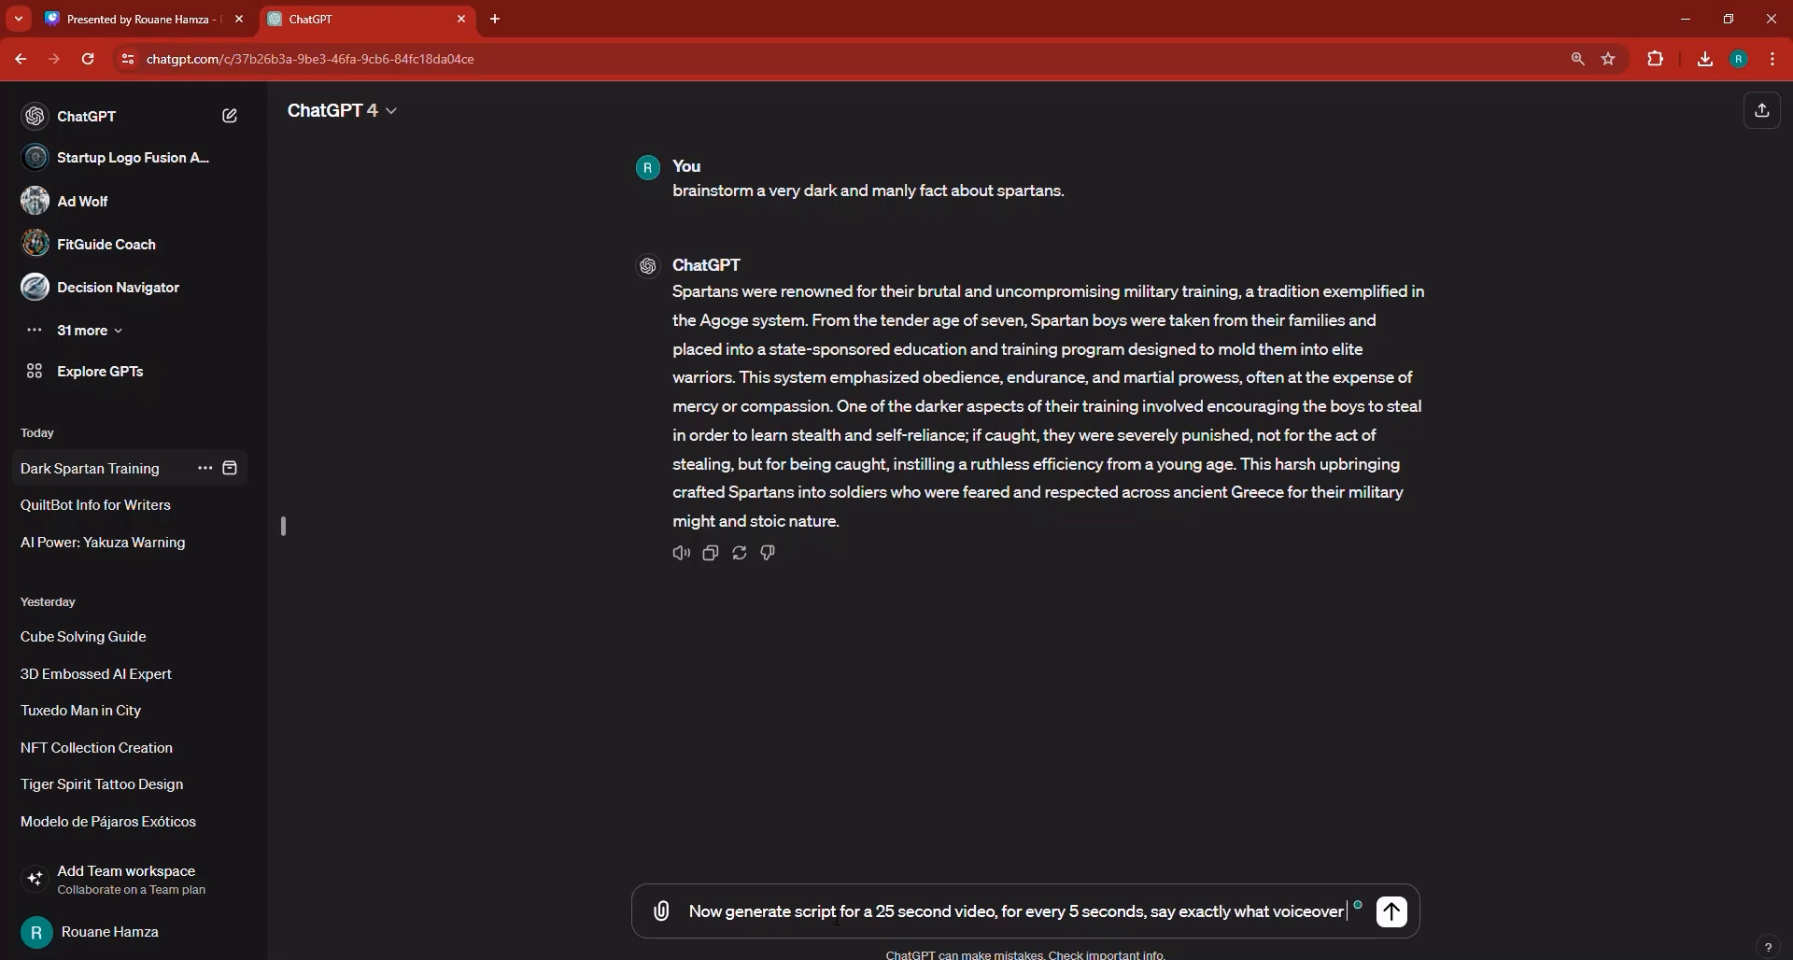
type(" shoudl")
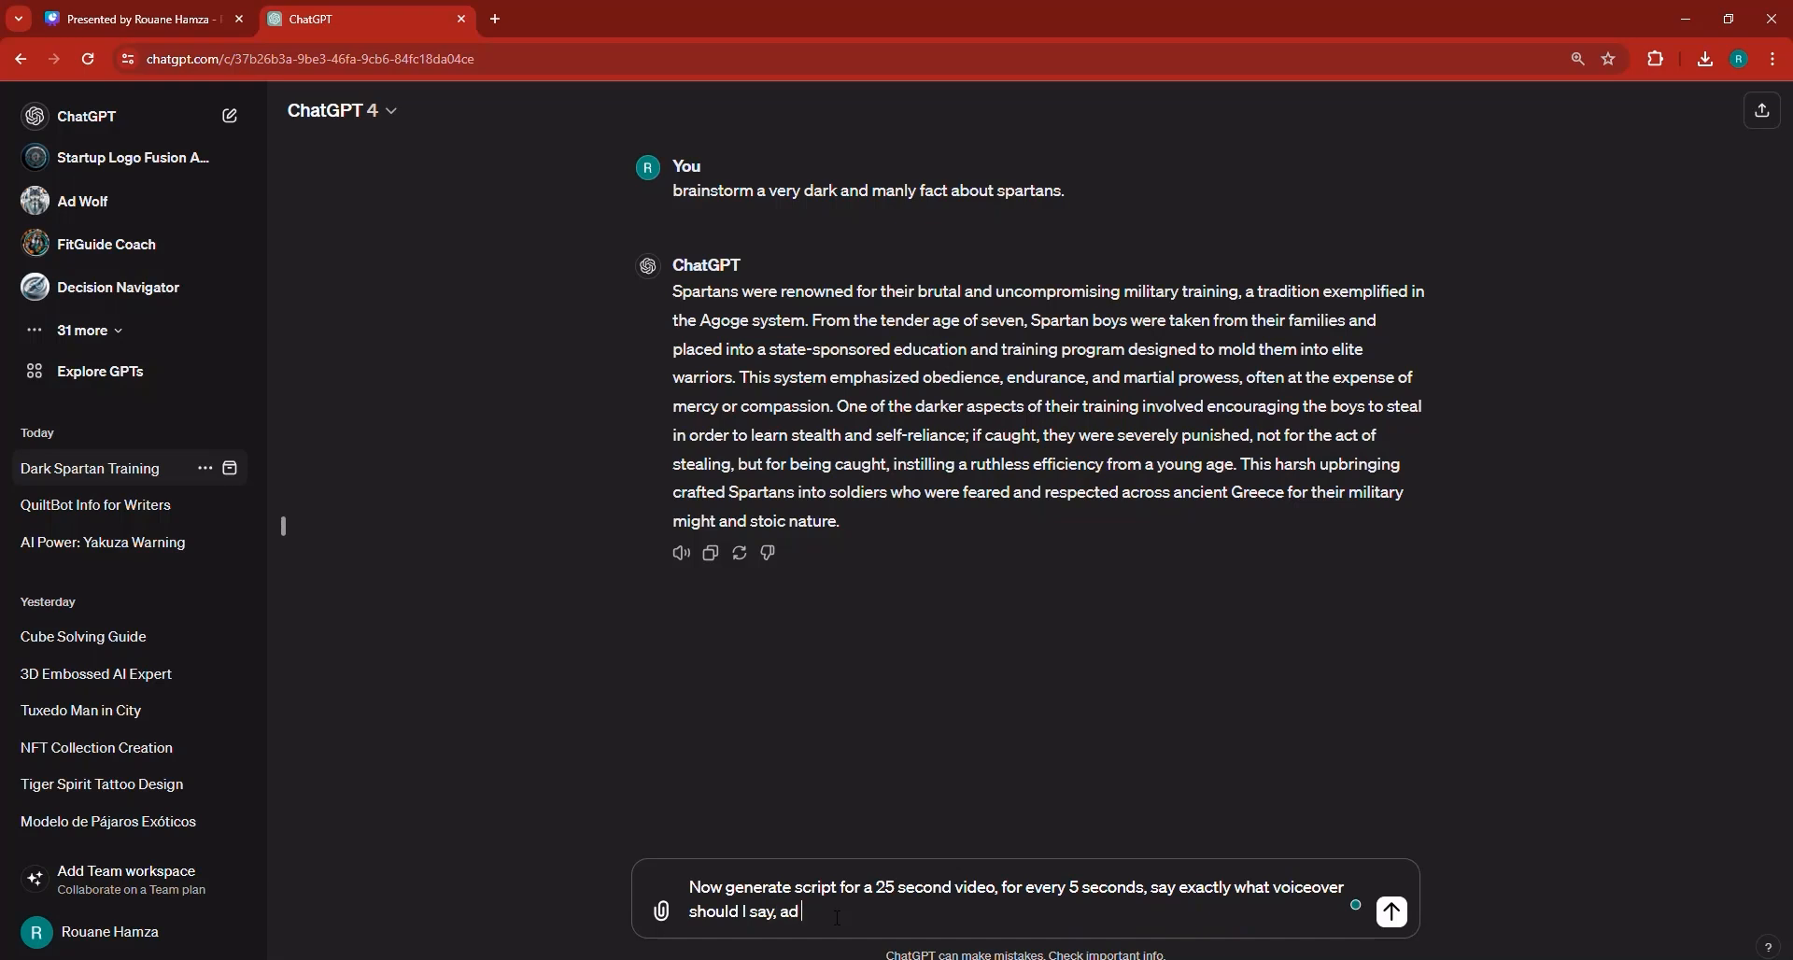
type(" I say, and for each 5 seconds, d")
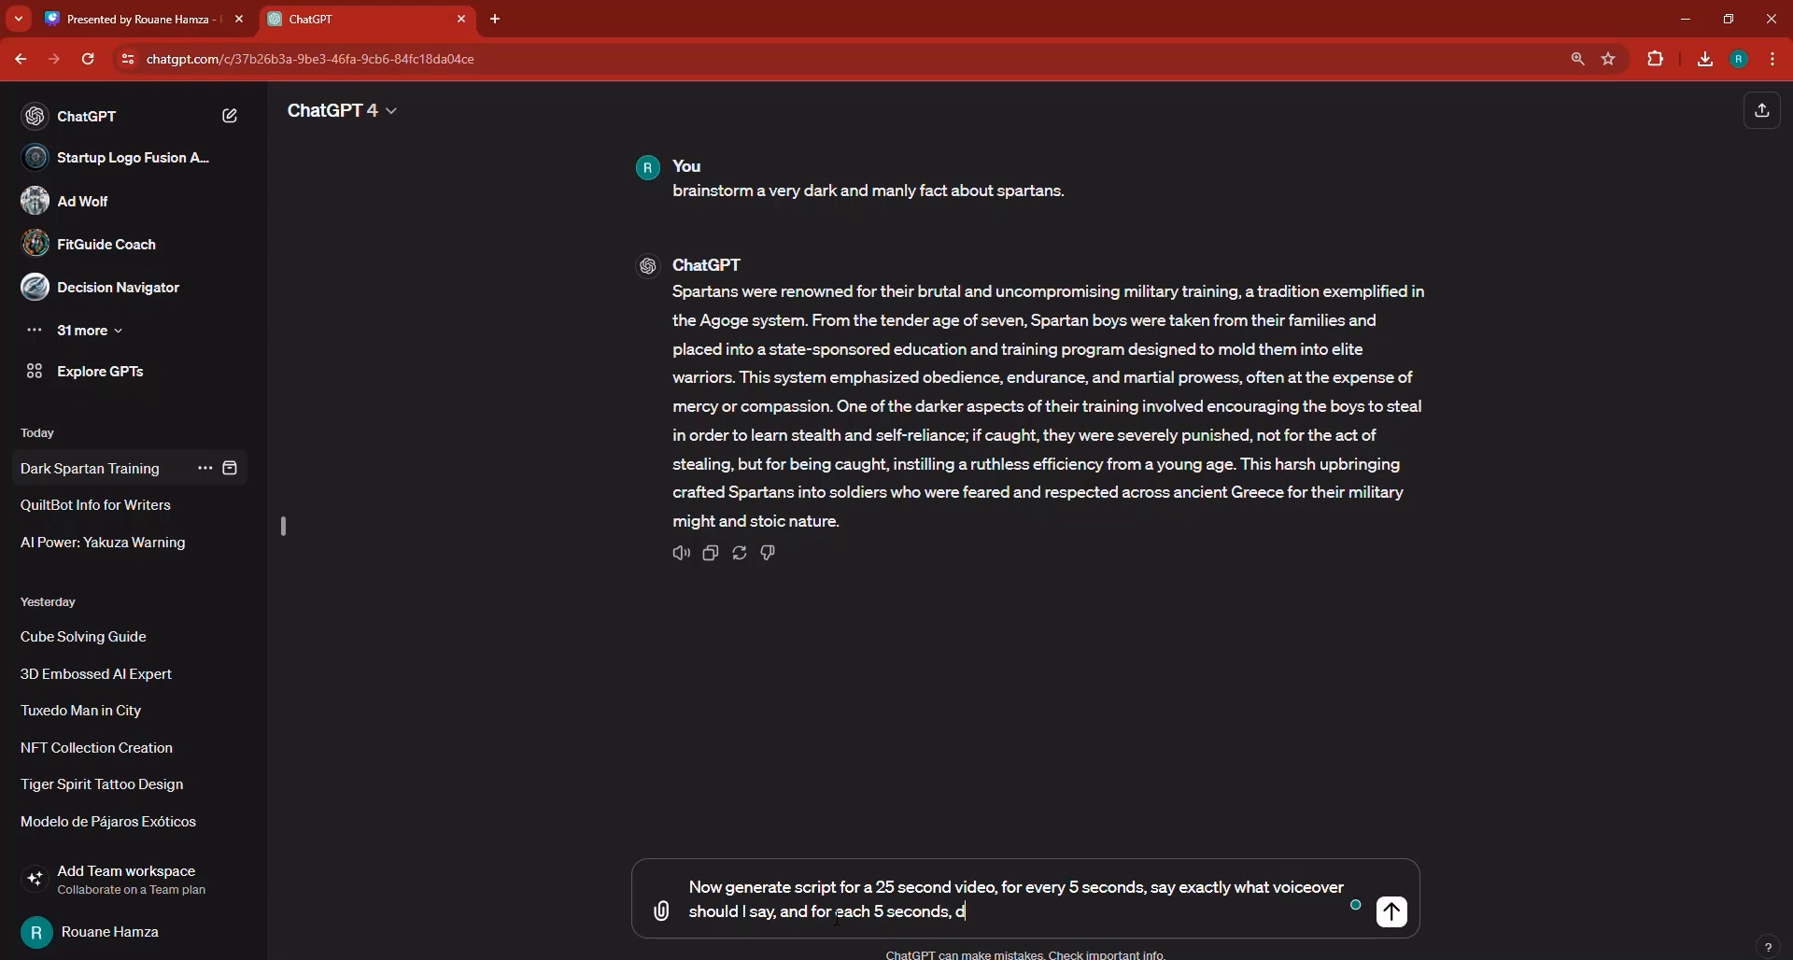
type("escribe in detail the chara")
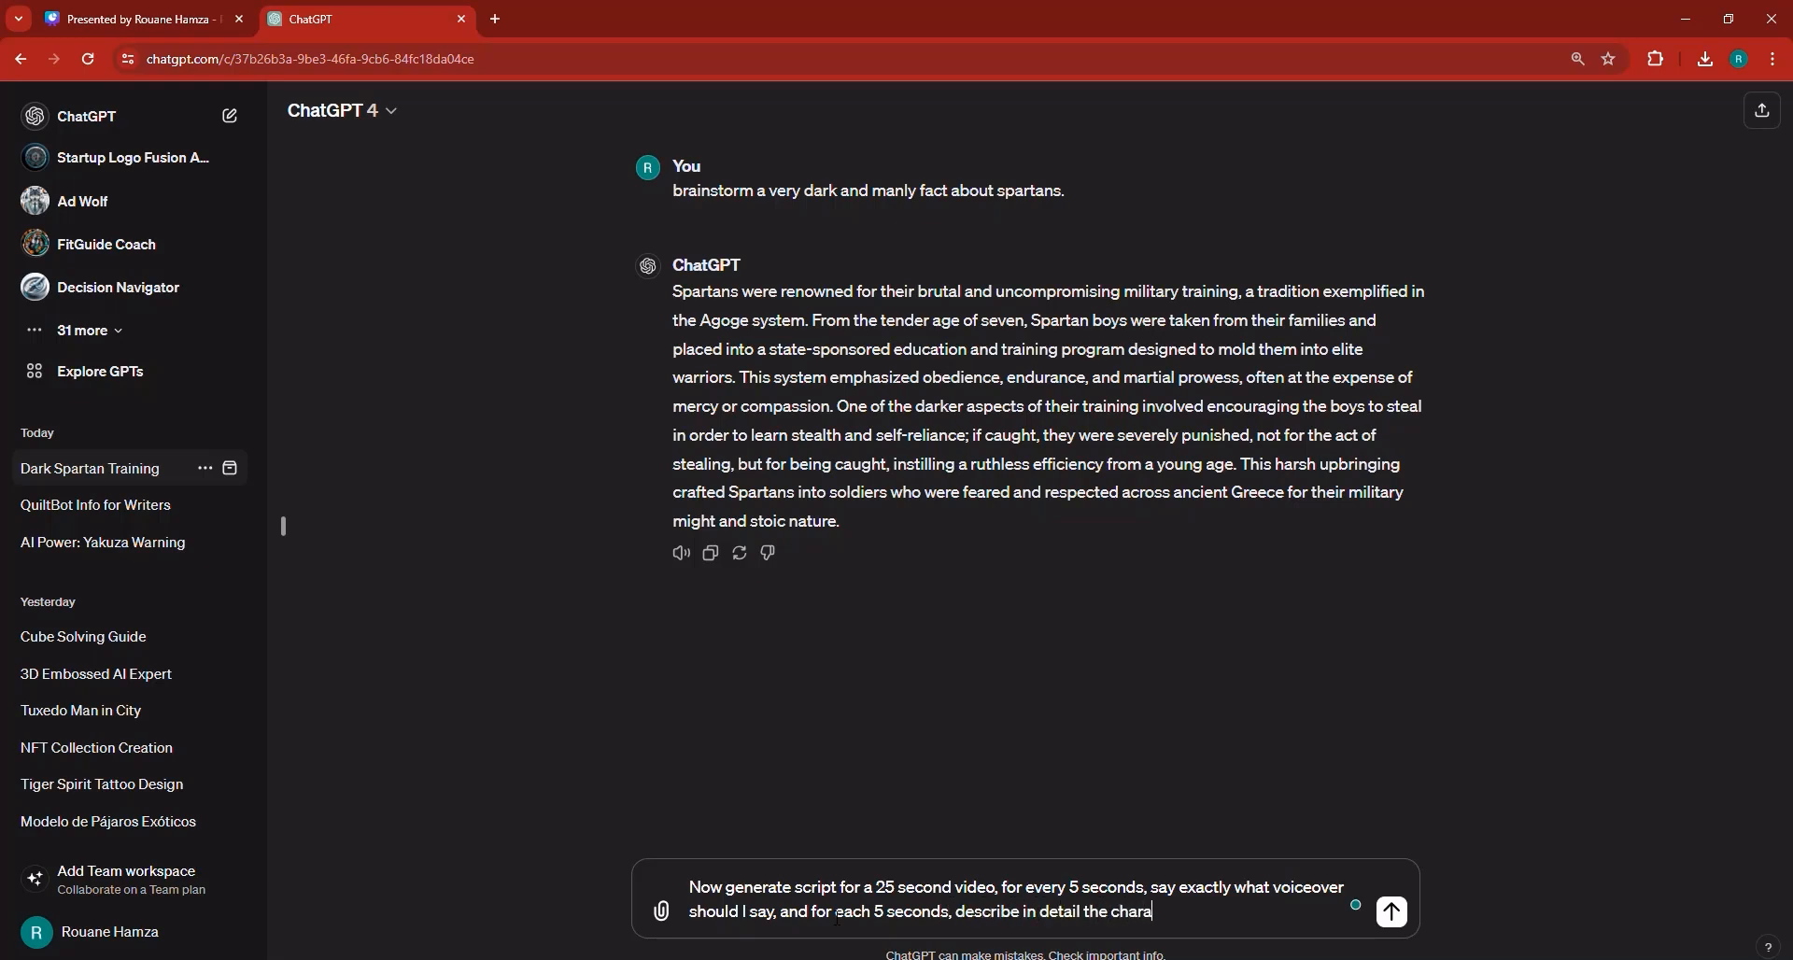
type("cter of")
type(" landscape to show for that scene.")
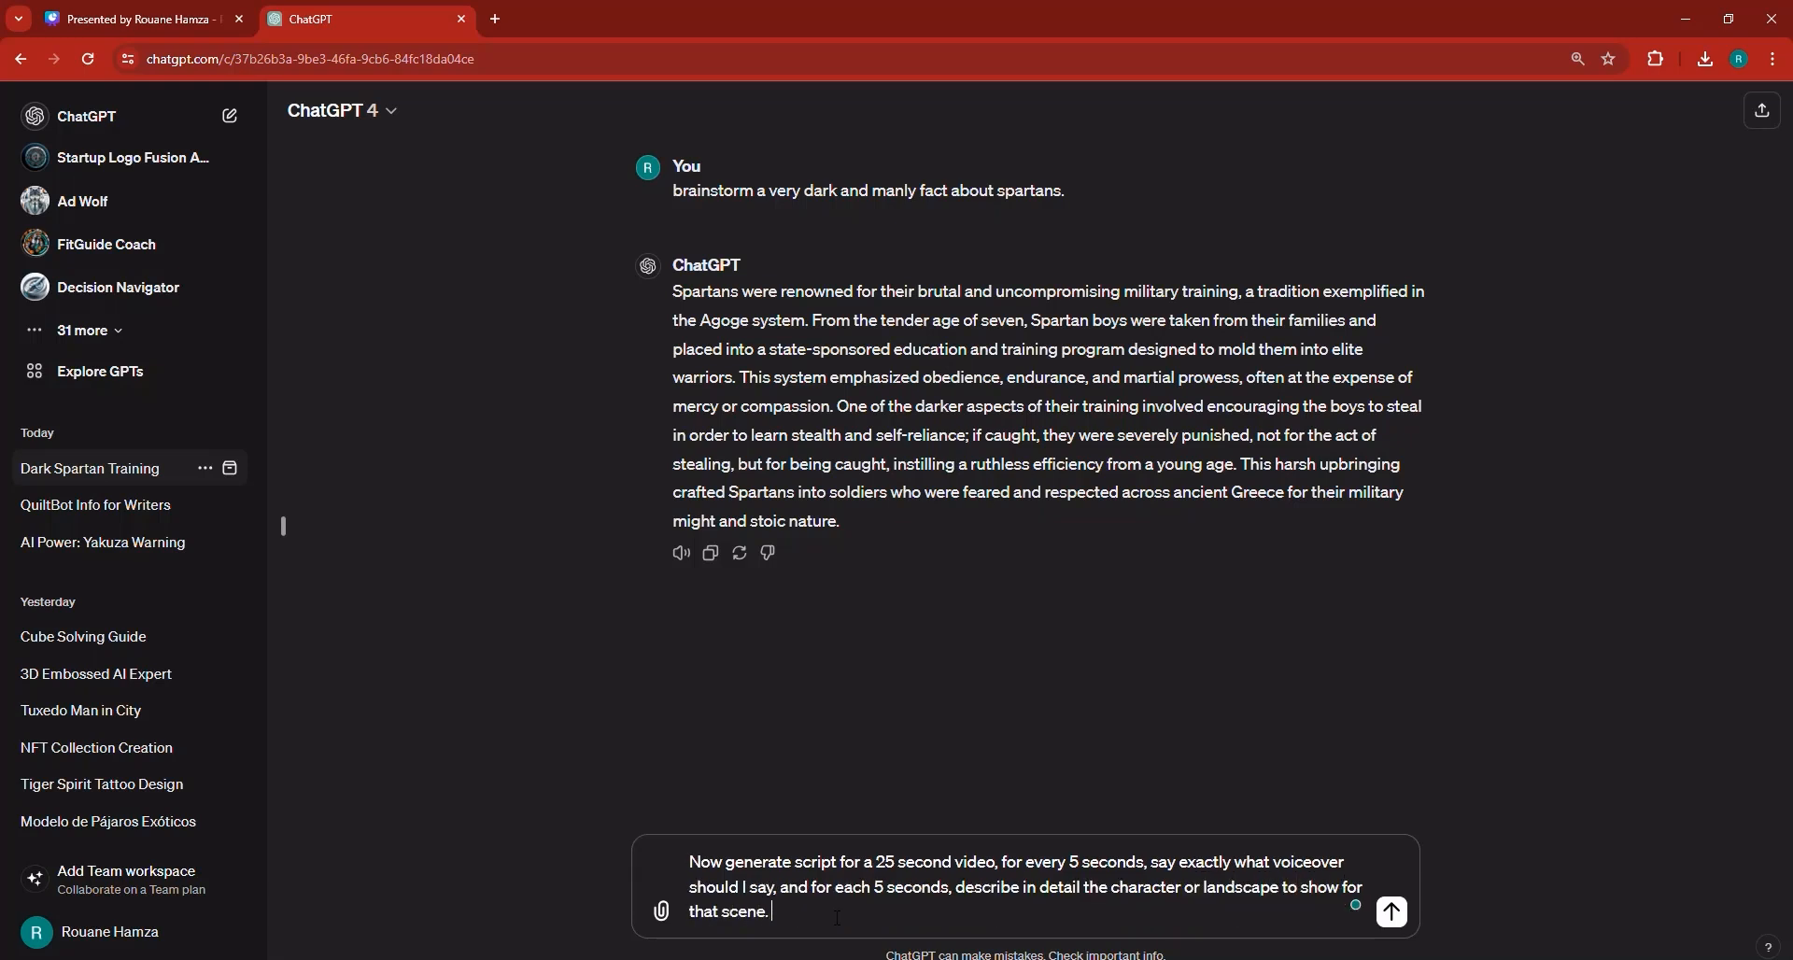
key("Return")
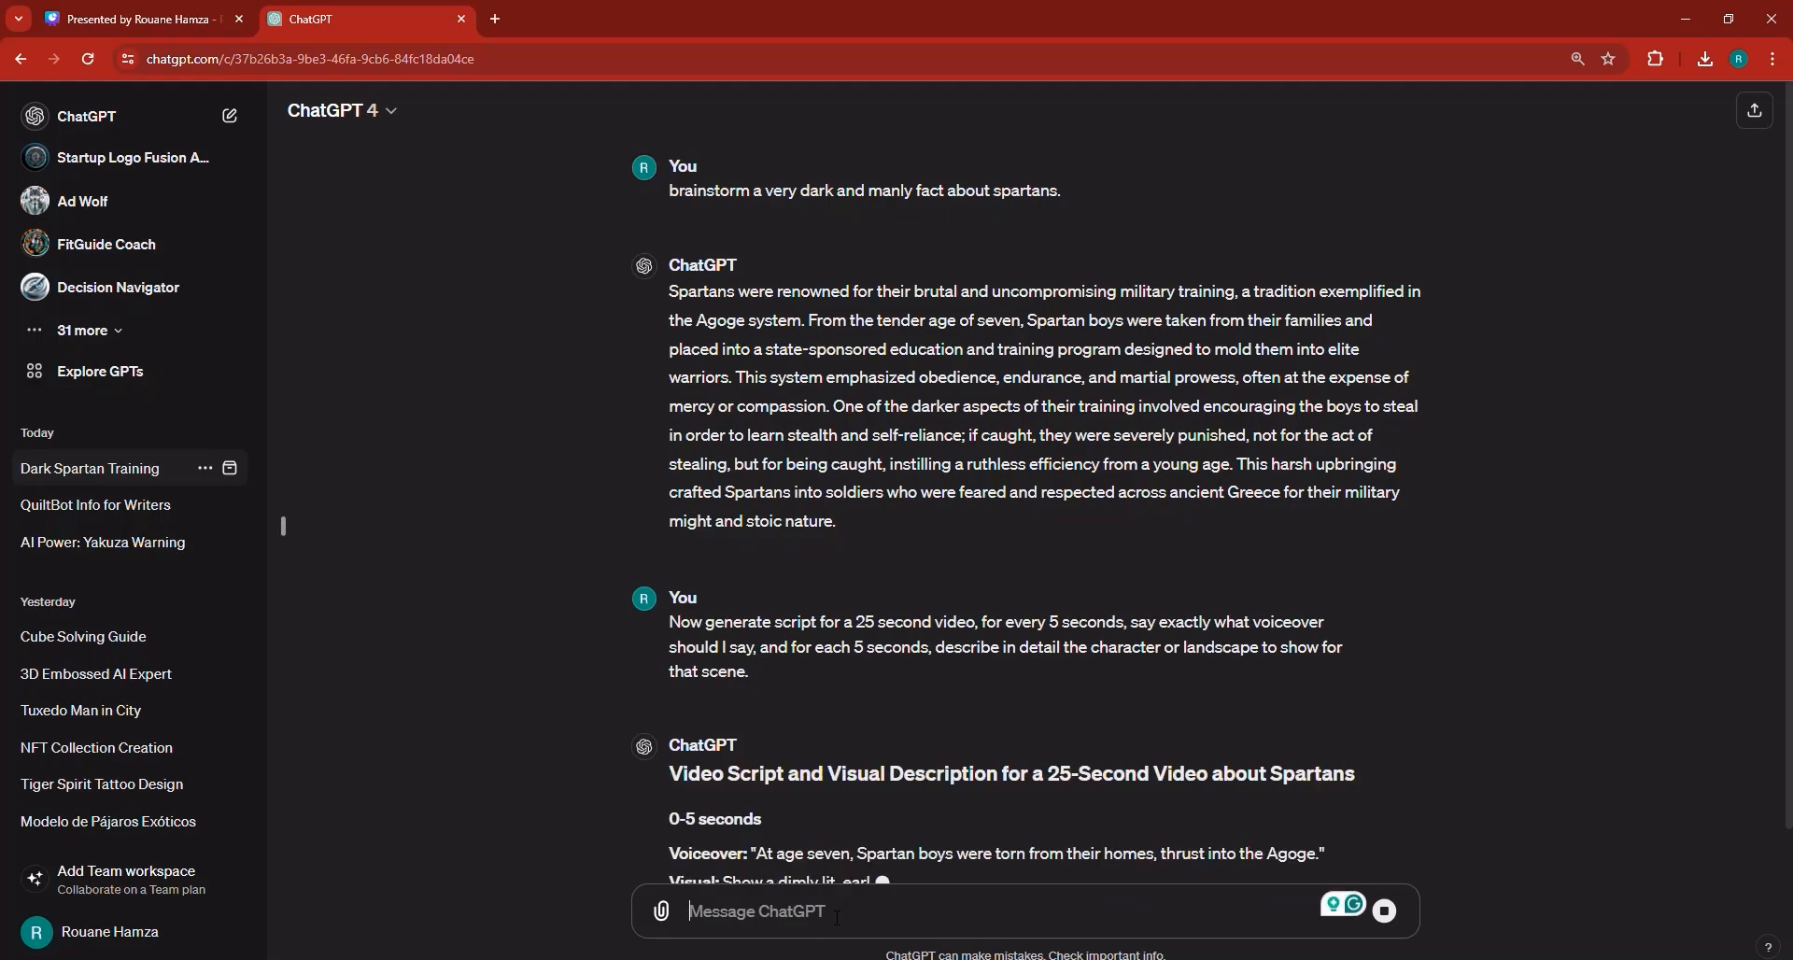
Scroll through the generated script and open the ElevenLabs speech synthesis page in a new tab.
scroll(1033, 678, "down", 1)
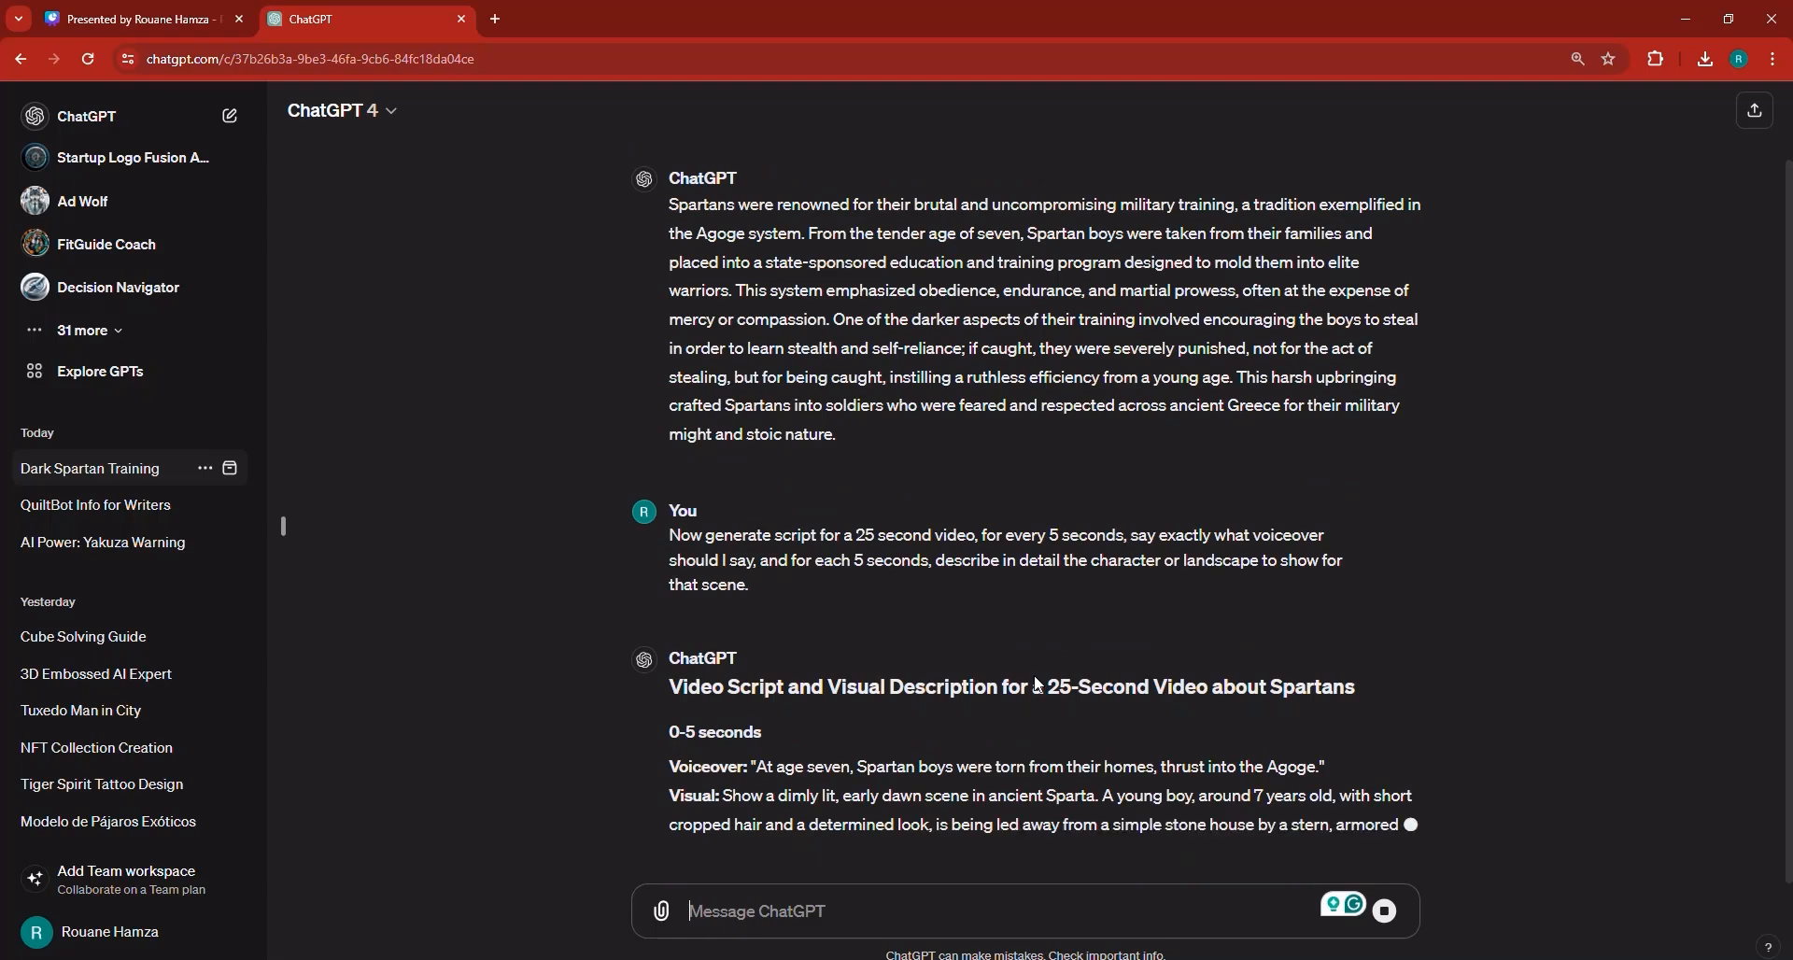
scroll(842, 801, "down", 2)
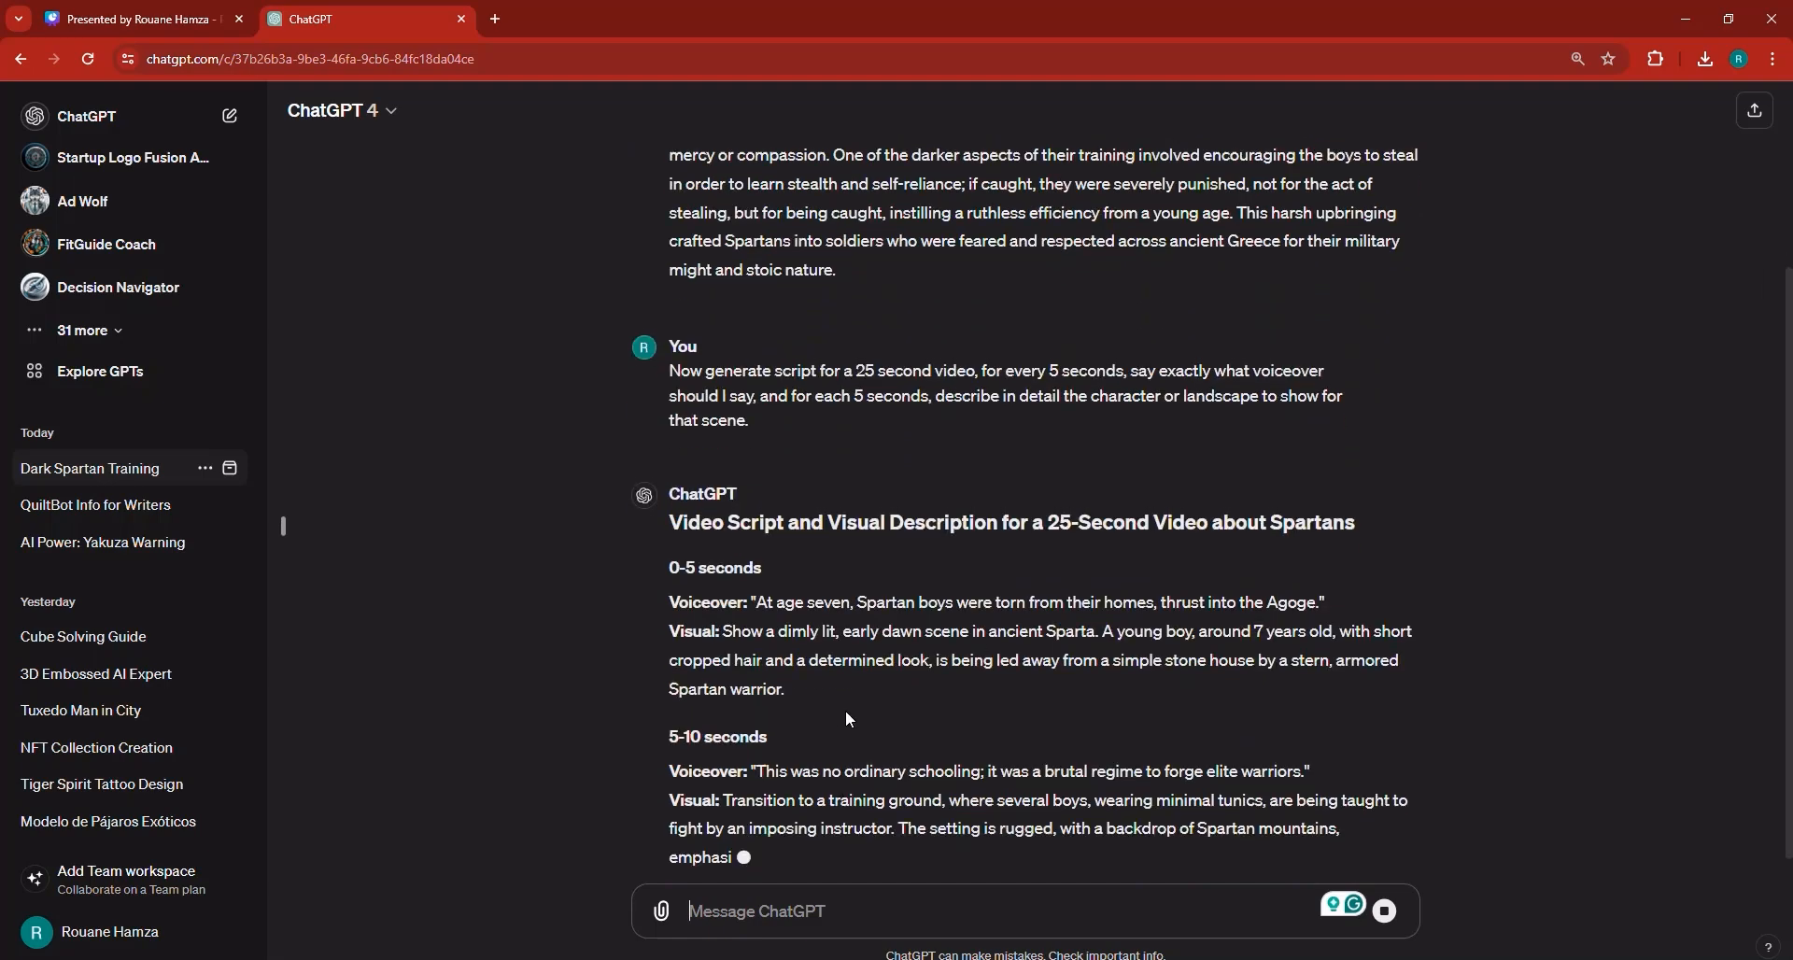
scroll(844, 710, "up", 1)
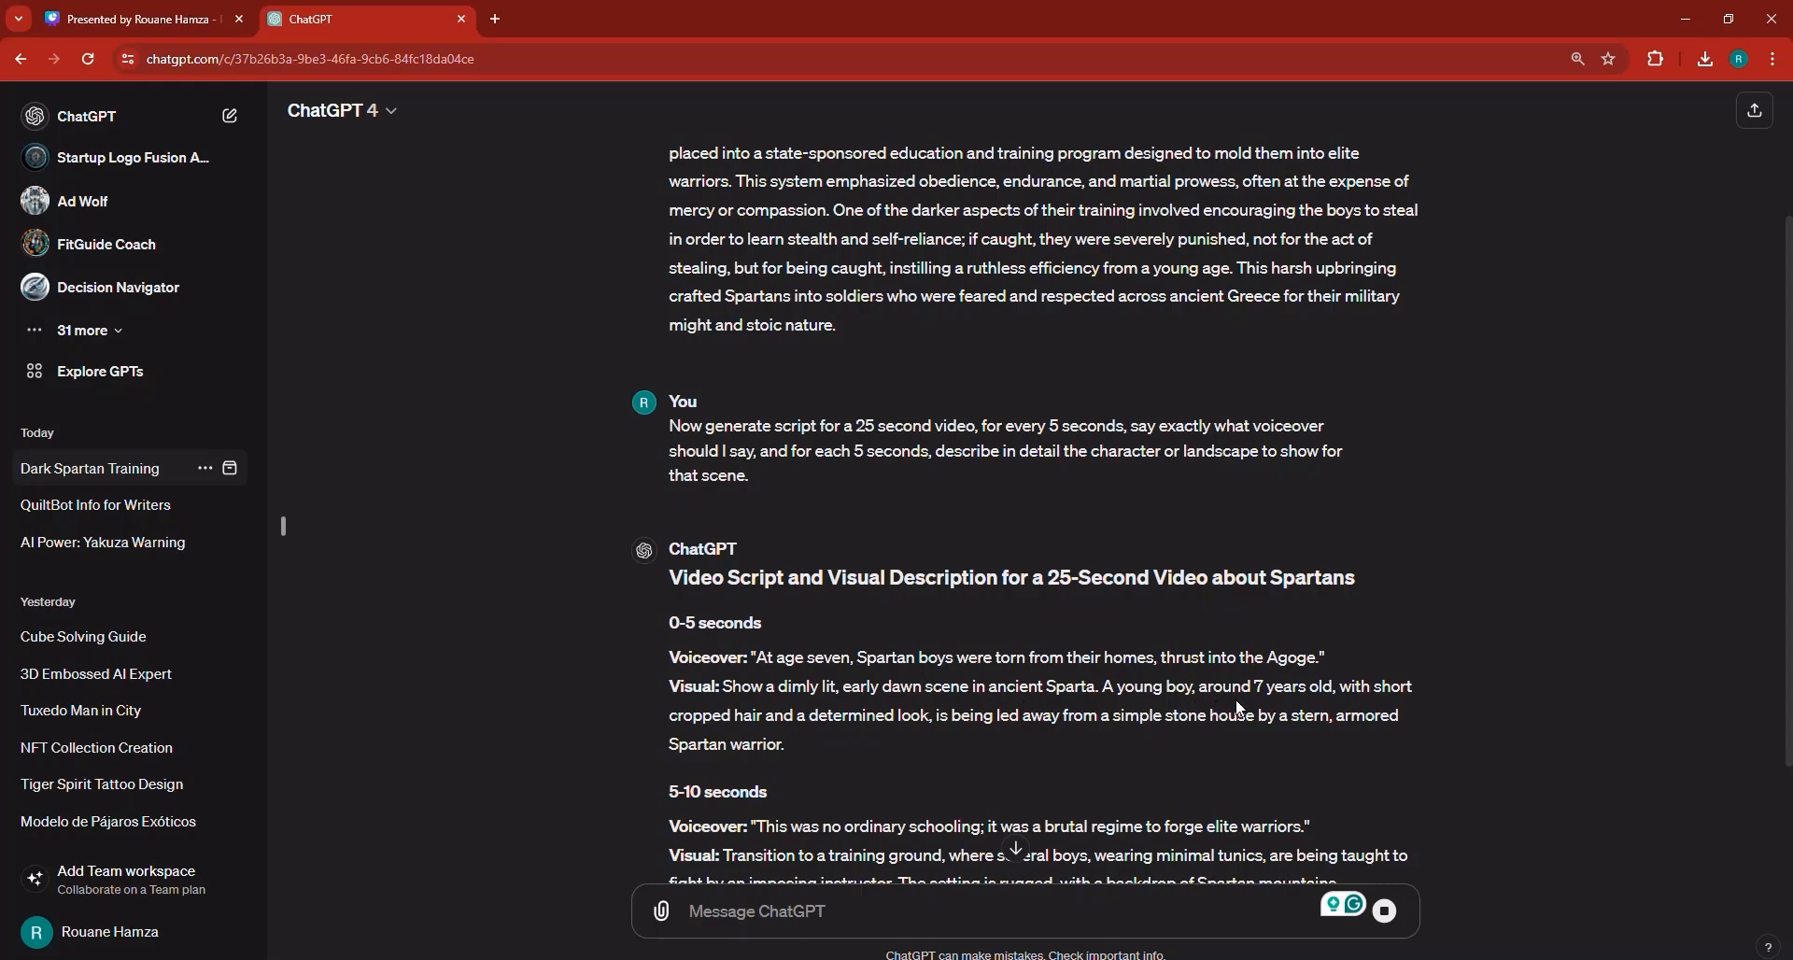
scroll(1214, 713, "down", 3)
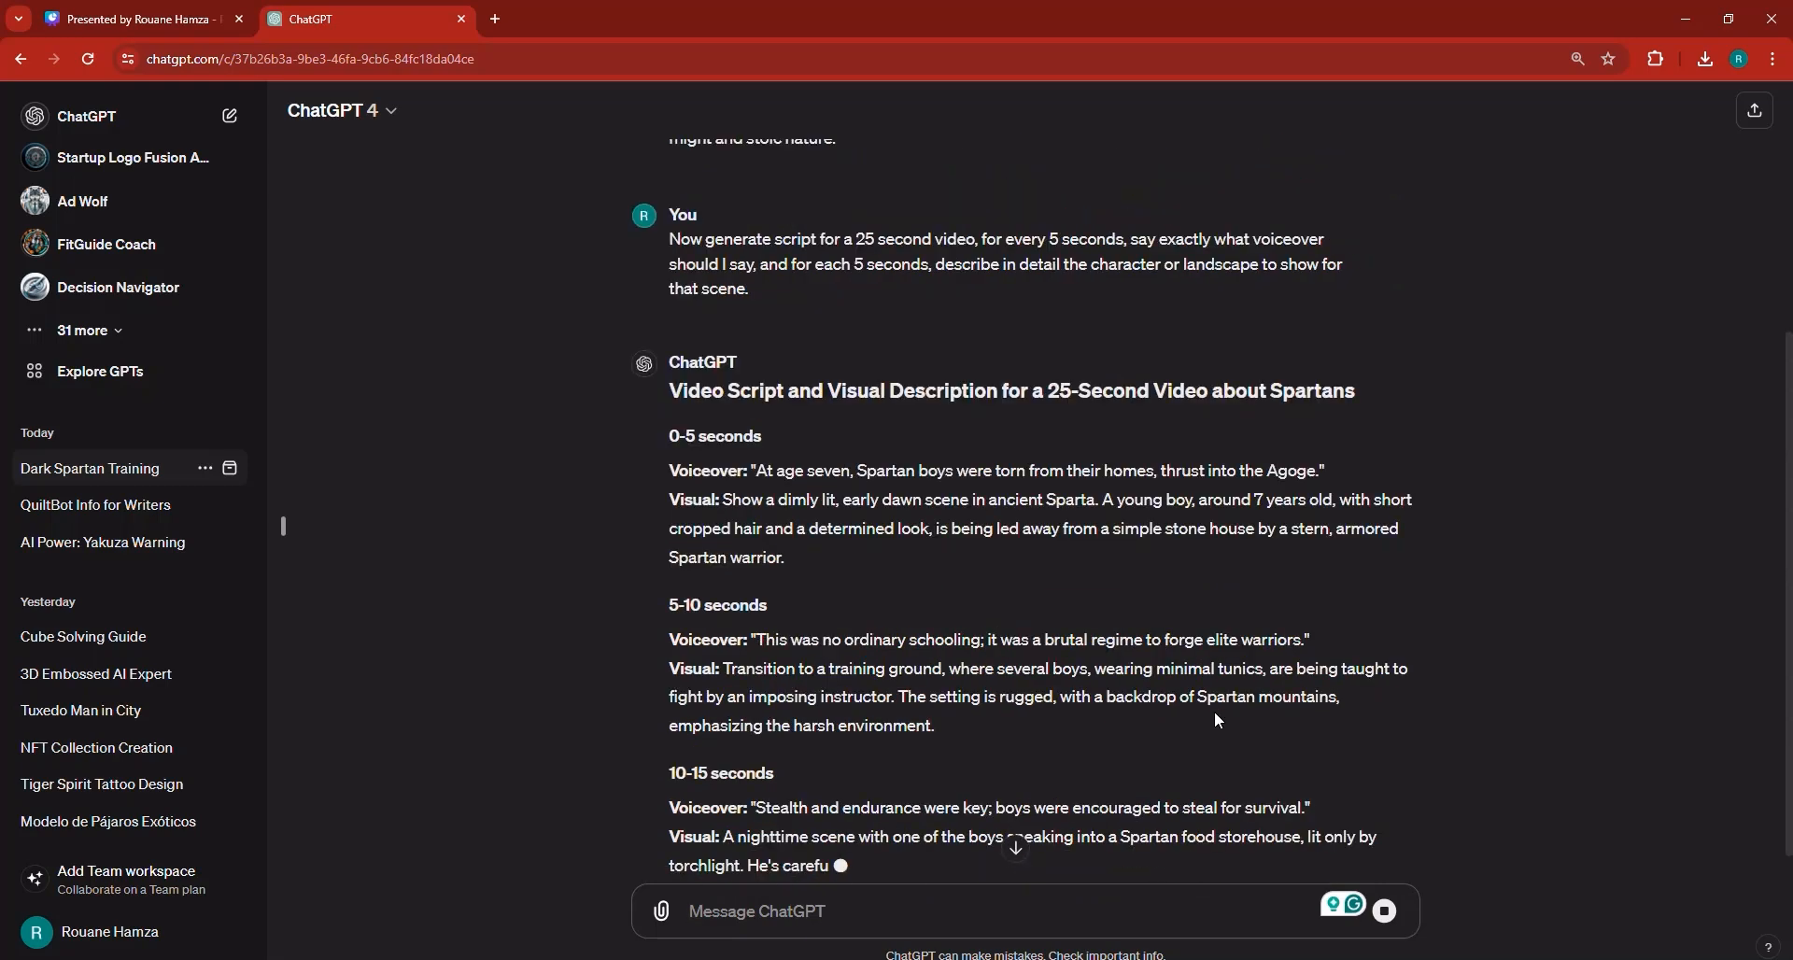
scroll(860, 530, "down", 1)
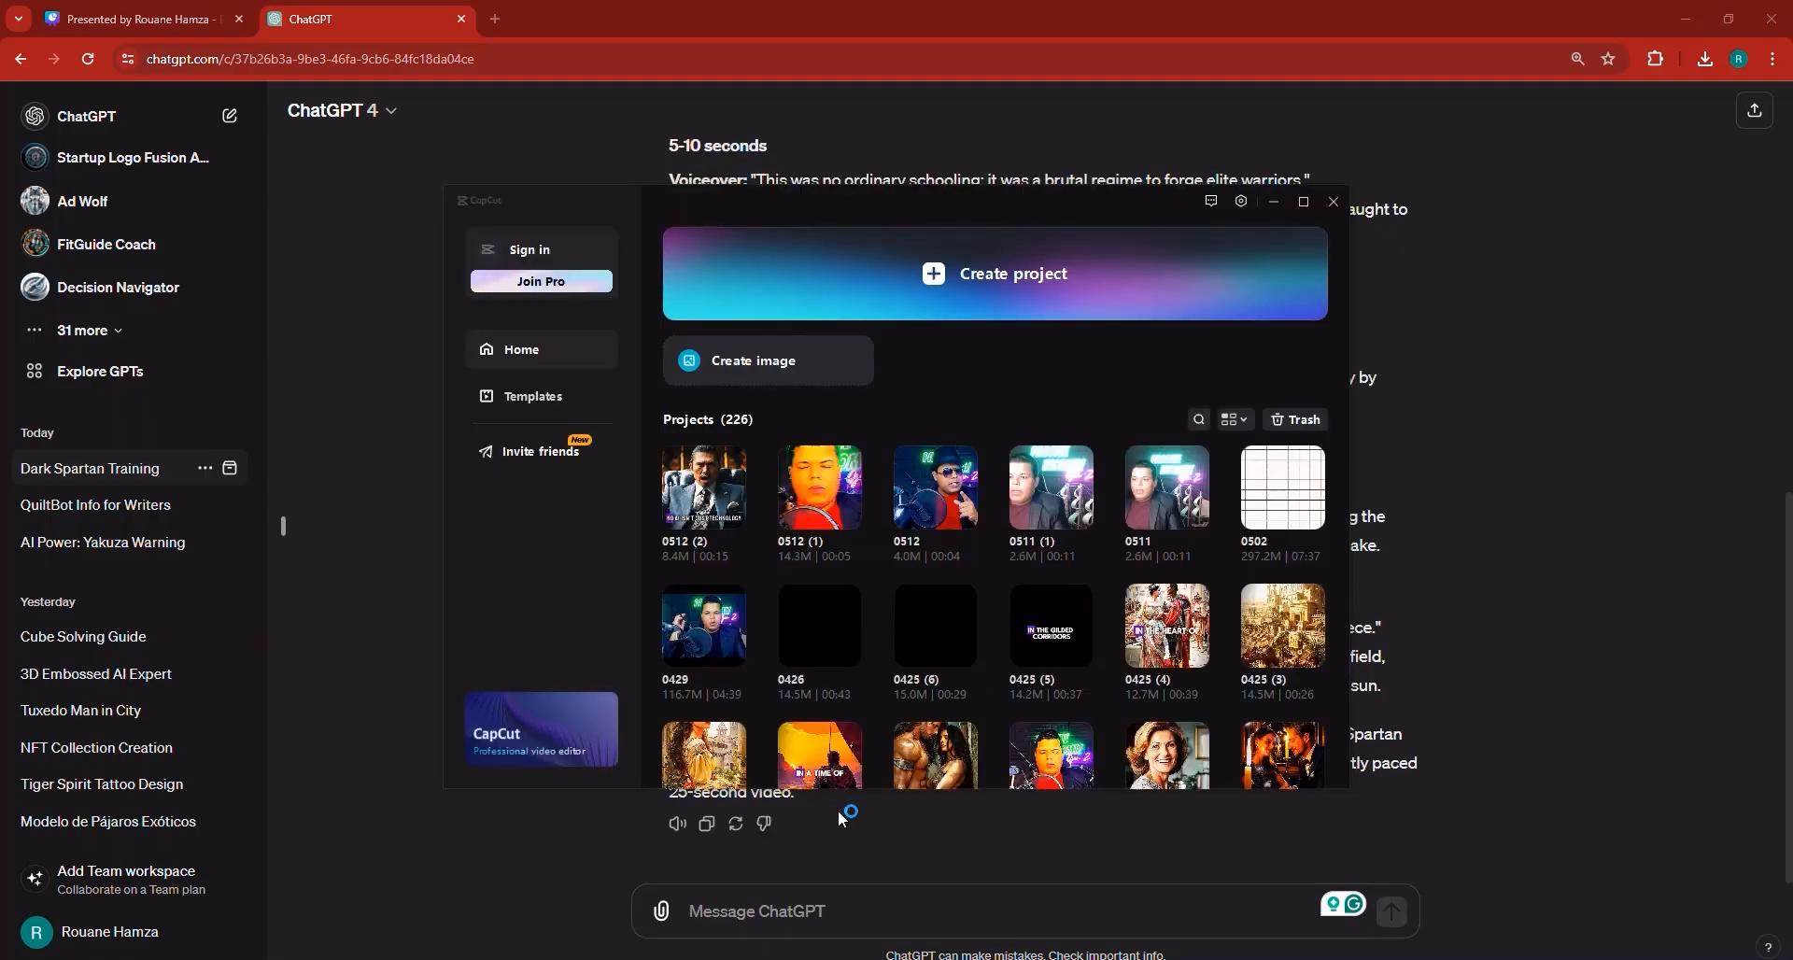
left_click(497, 16)
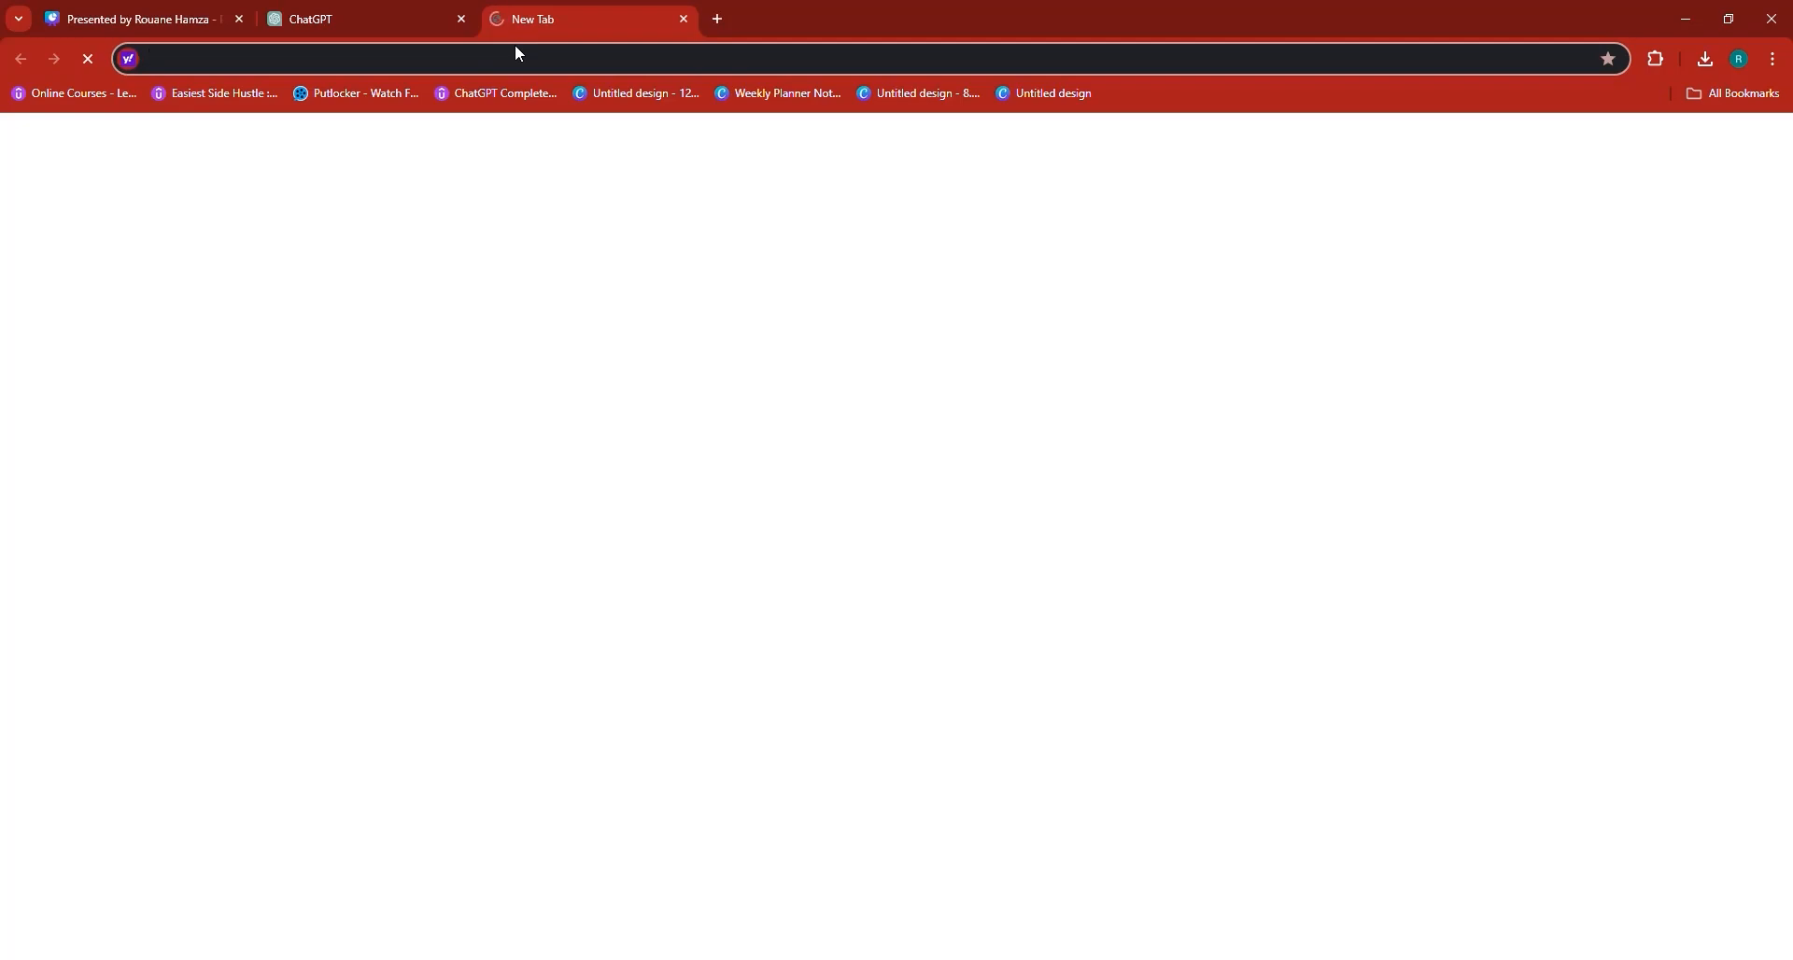
type("elevenlabs.io/speech-synthesis")
key("Return")
Copy the 0-5 seconds voiceover line from the ChatGPT script.
left_click(332, 19)
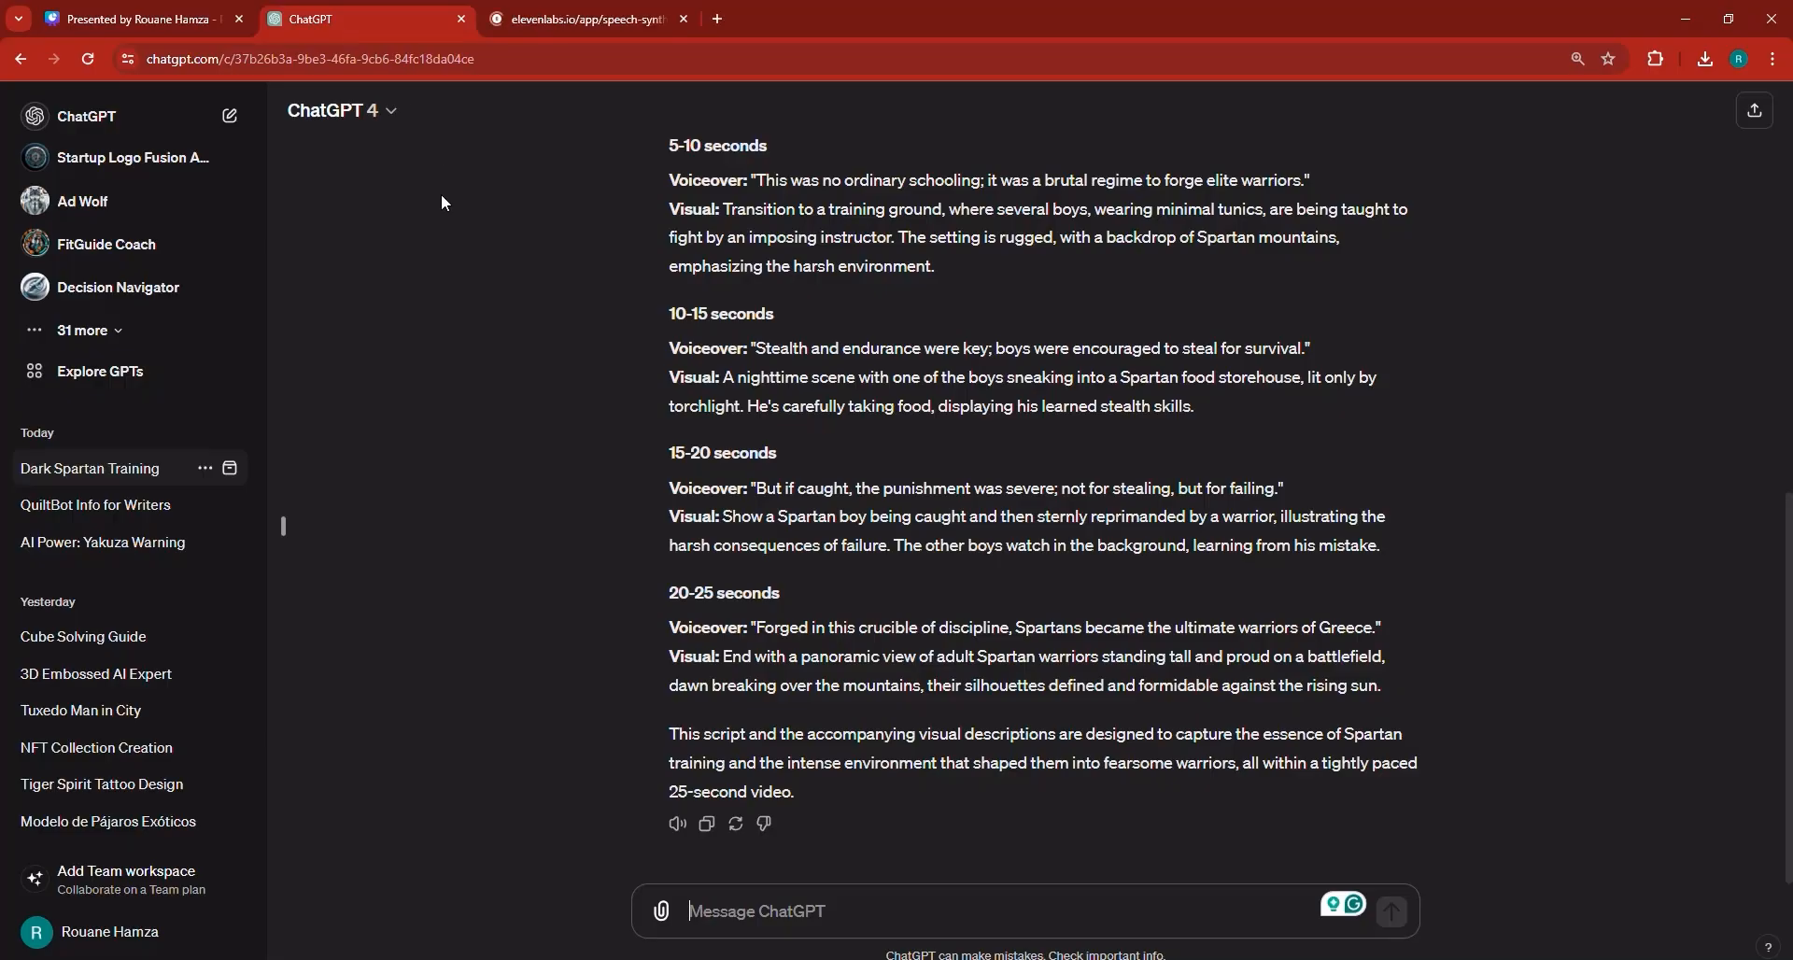
scroll(854, 322, "up", 5)
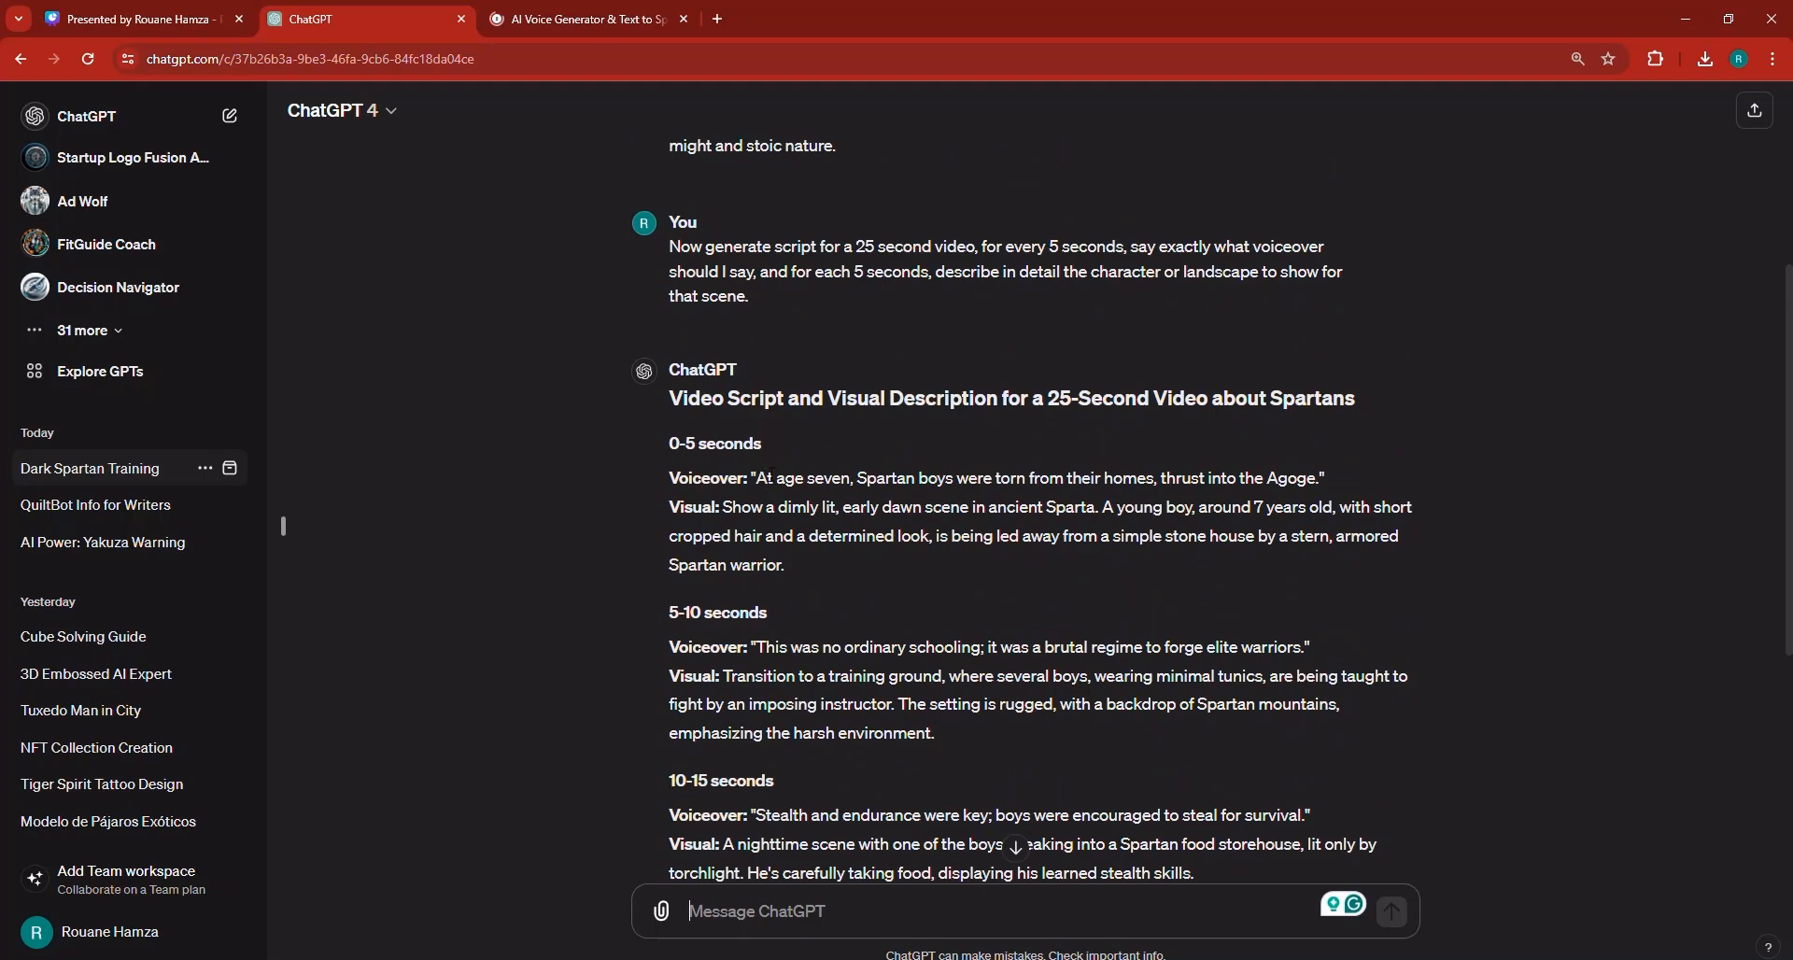
left_click_drag(758, 478, 1310, 488)
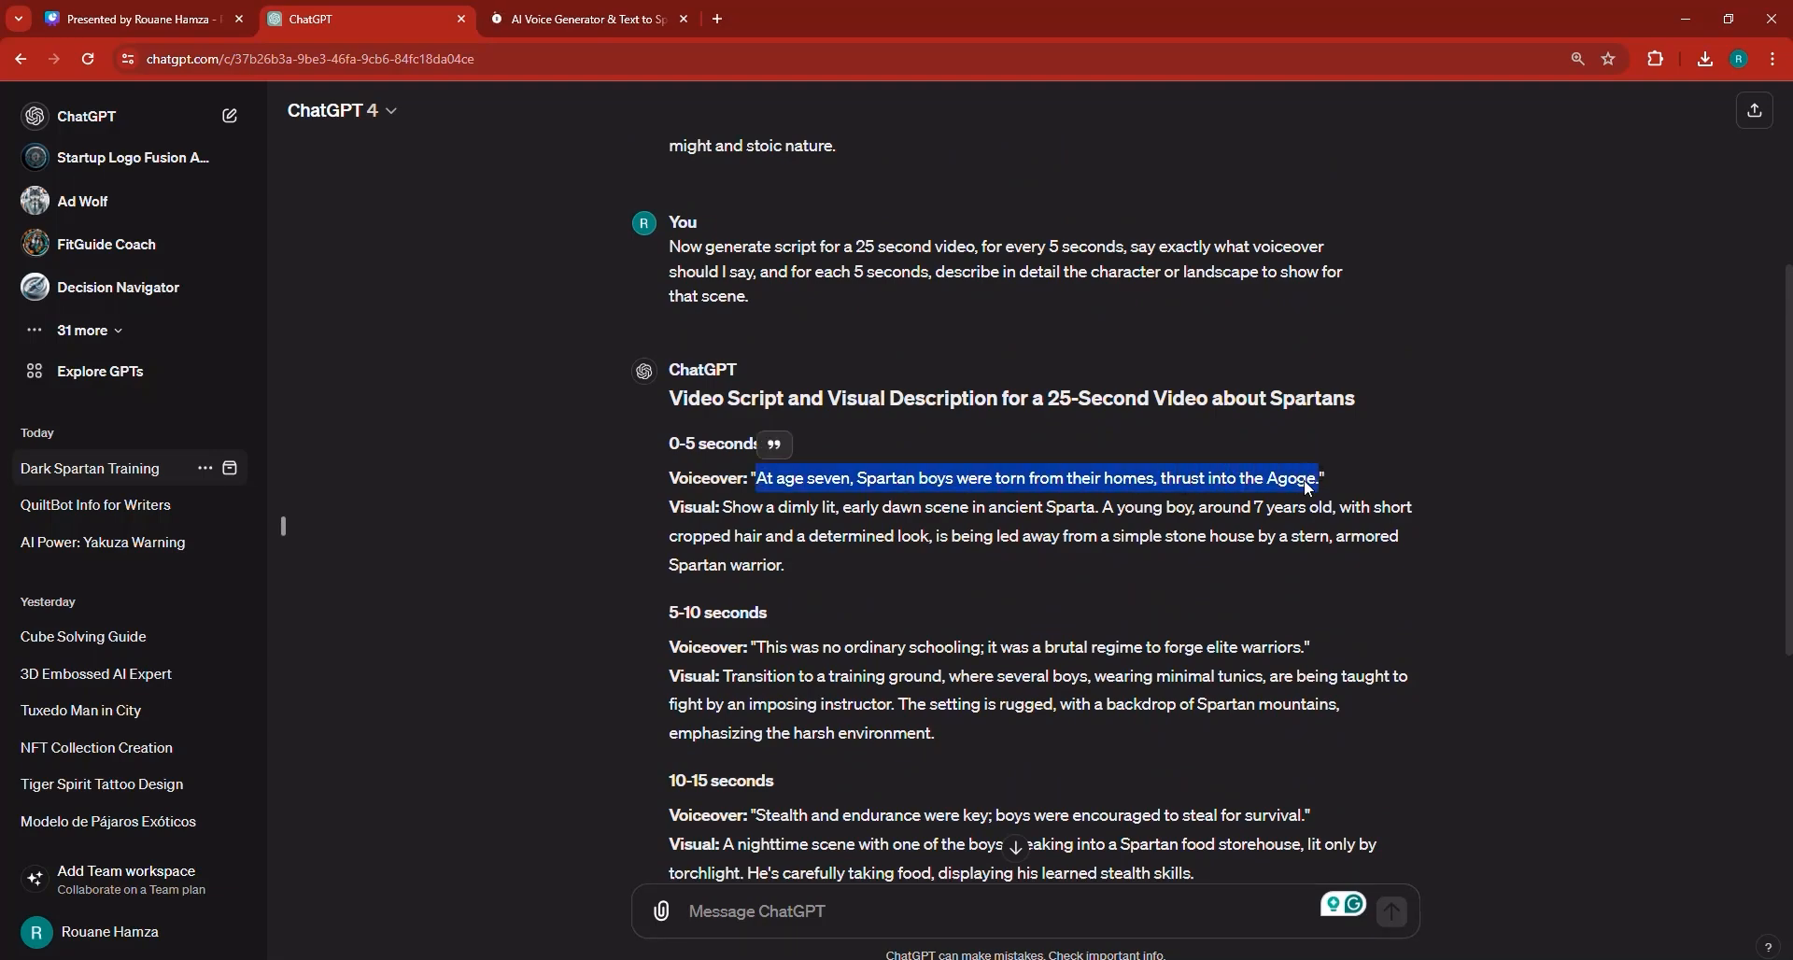
right_click(1310, 487)
left_click(1345, 488)
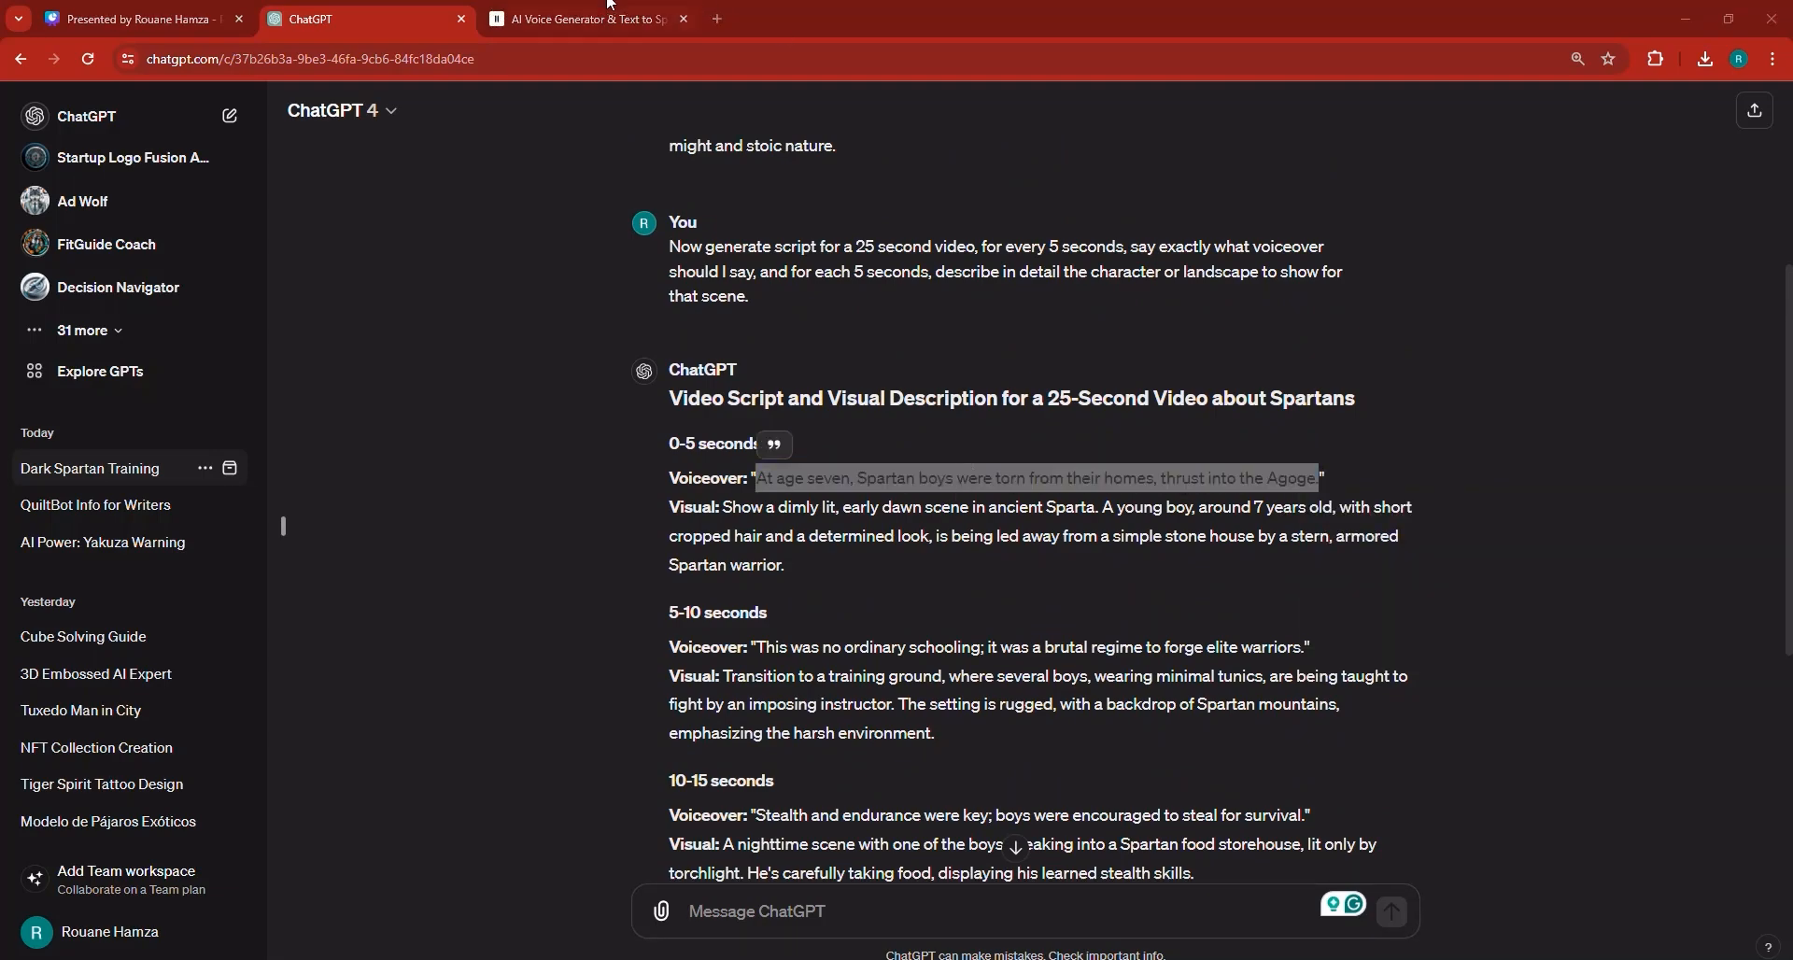
Replace the text-to-speech text with the first voiceover line and generate speech.
left_click(602, 14)
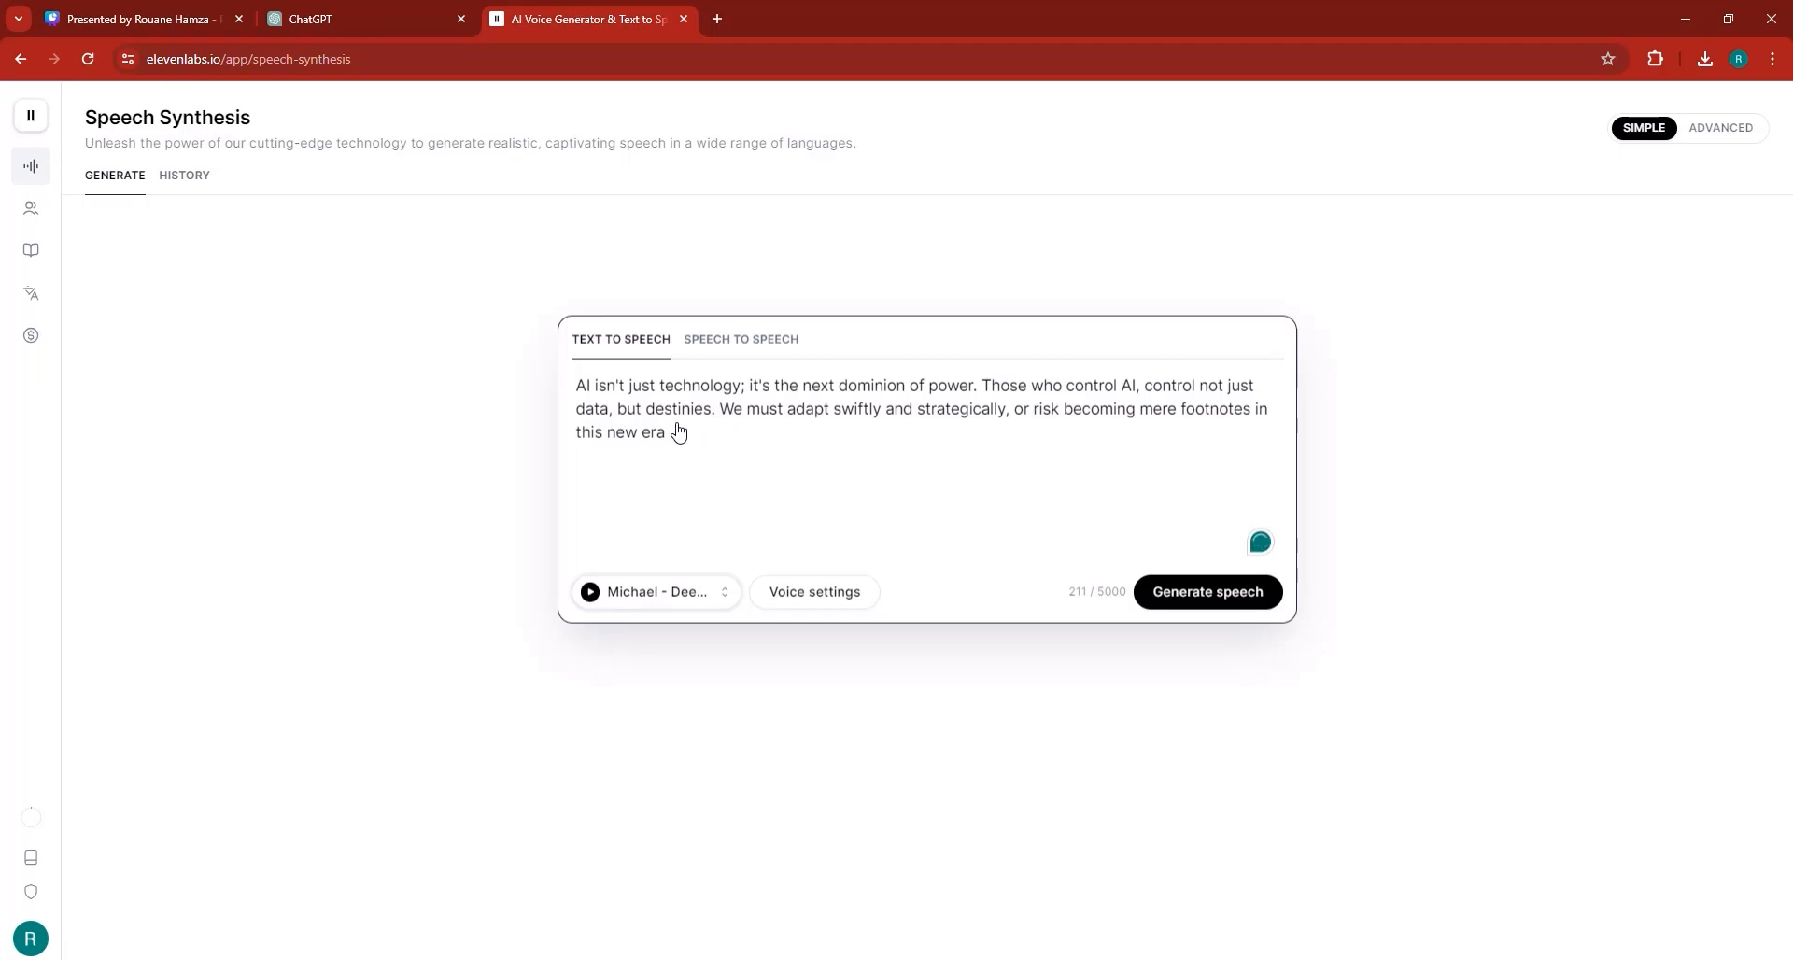
double_click(961, 408)
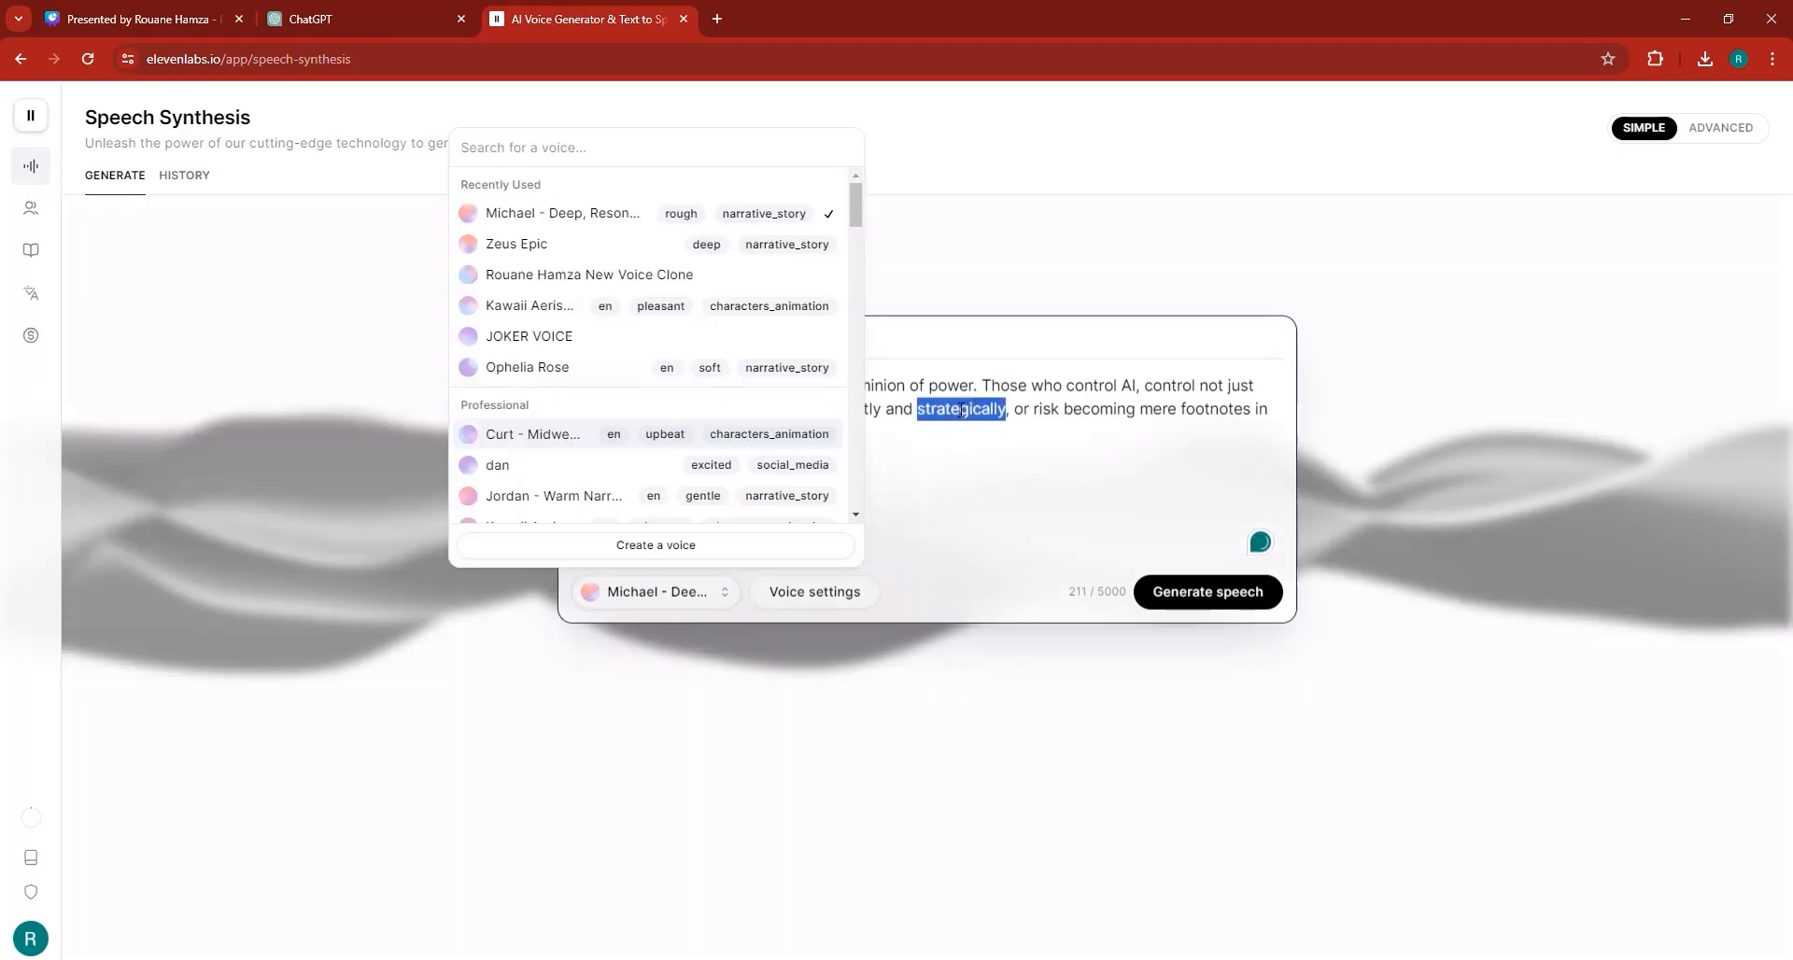
triple_click(961, 409)
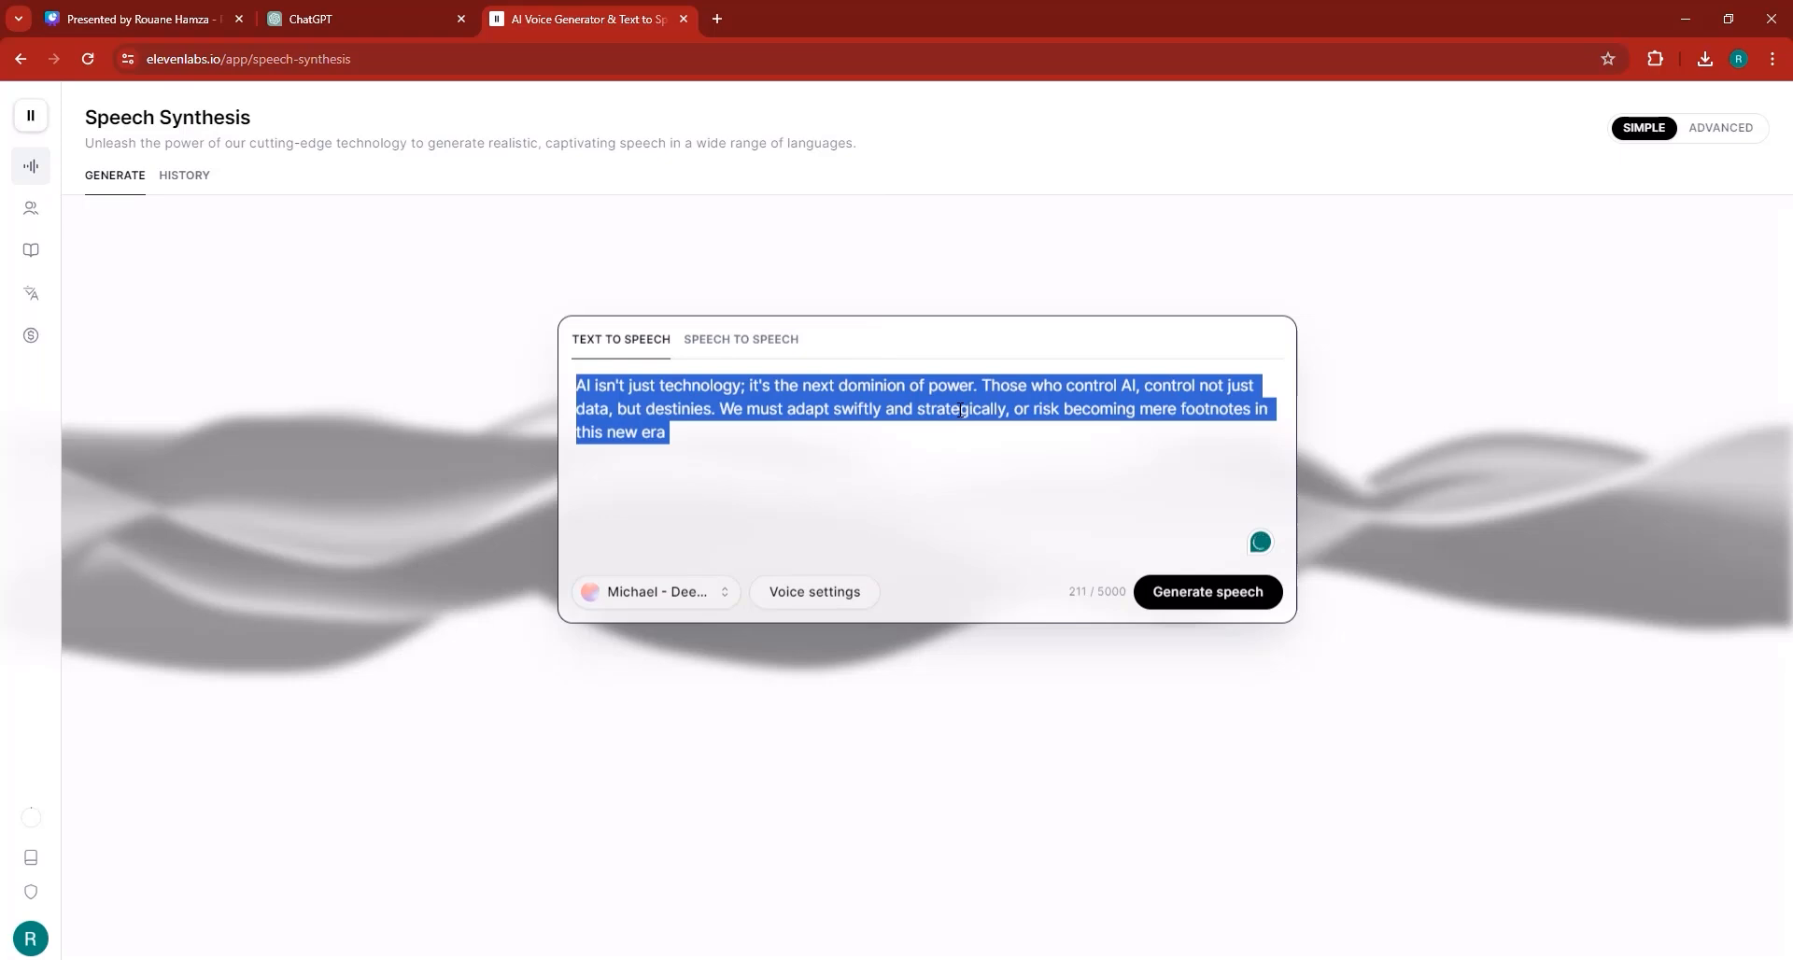
key("ctrl+v")
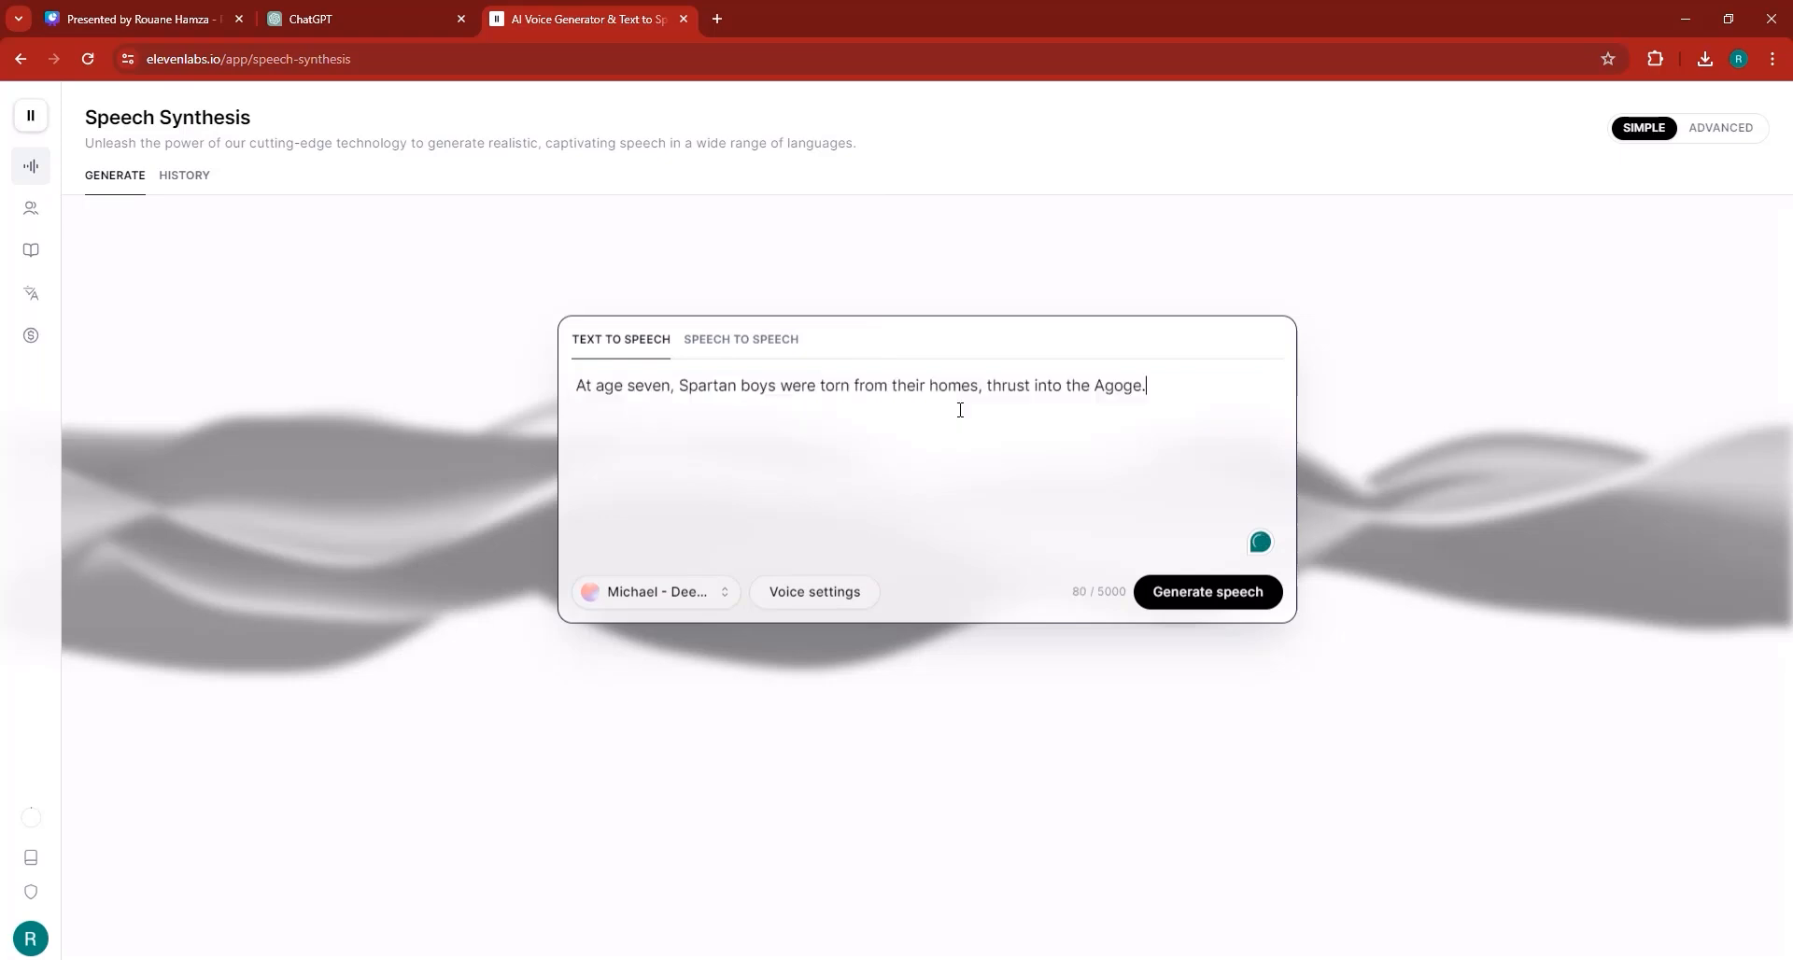
left_click(1201, 597)
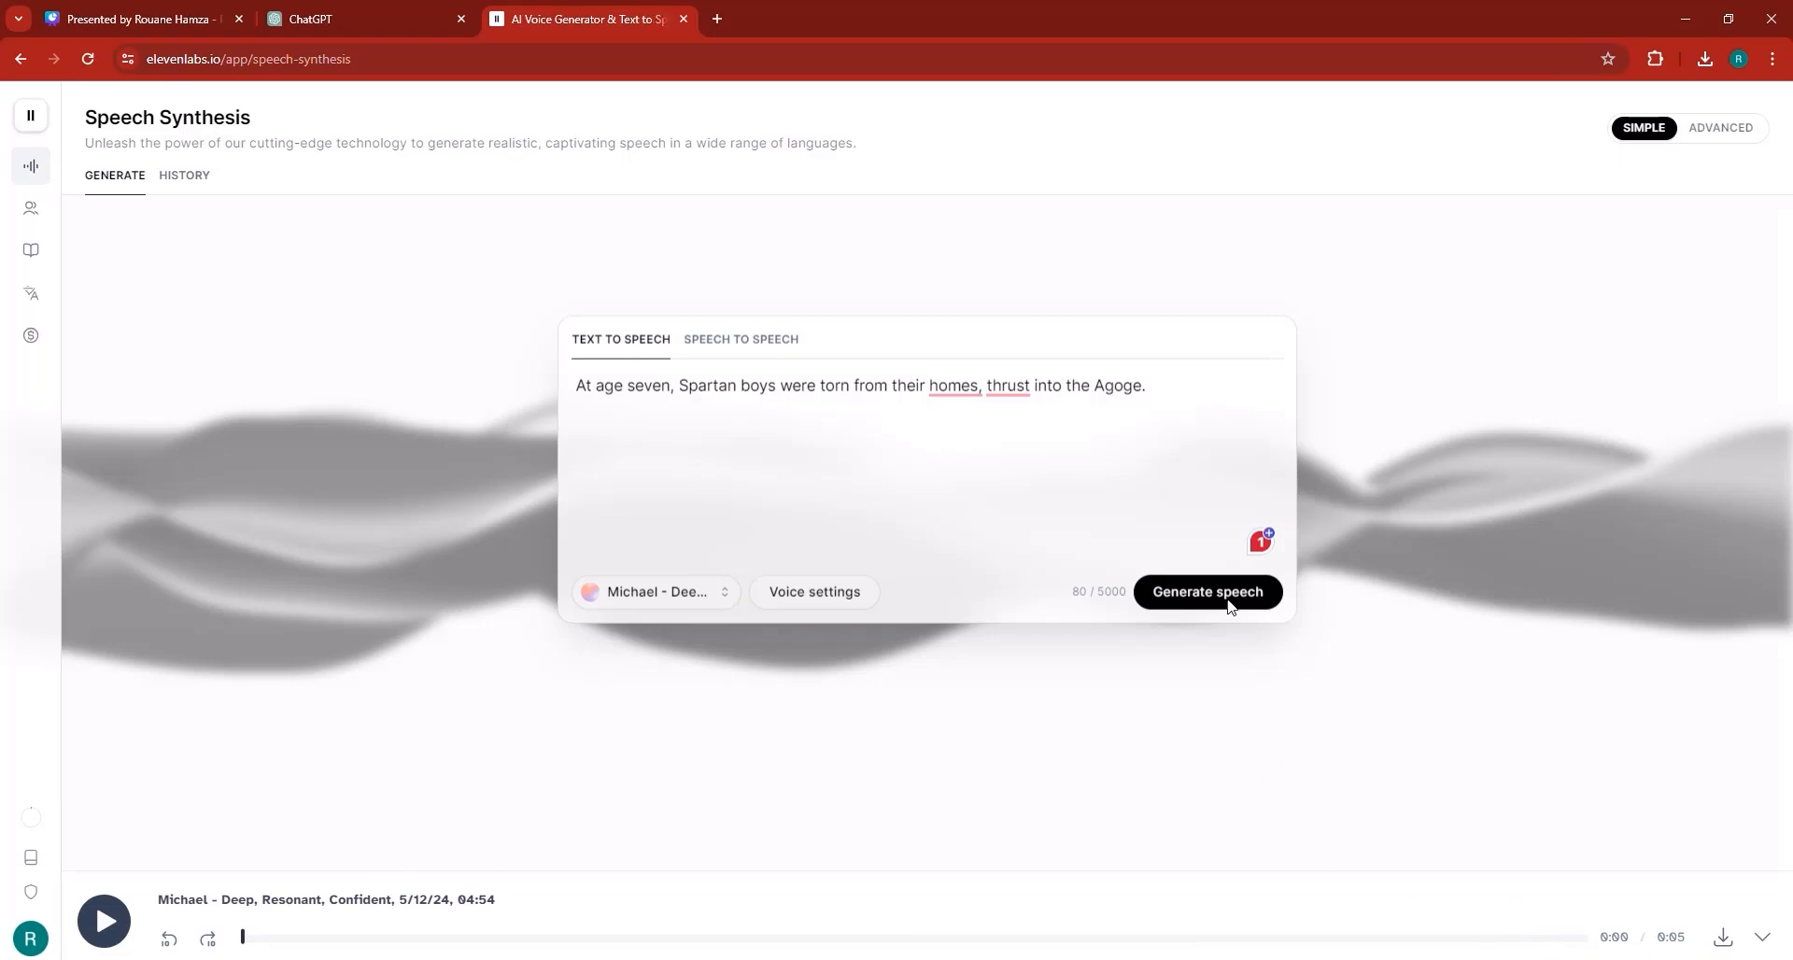
Download the generated voiceover and import the MP3 into the CapCut project timeline.
left_click(1725, 941)
left_click(868, 959)
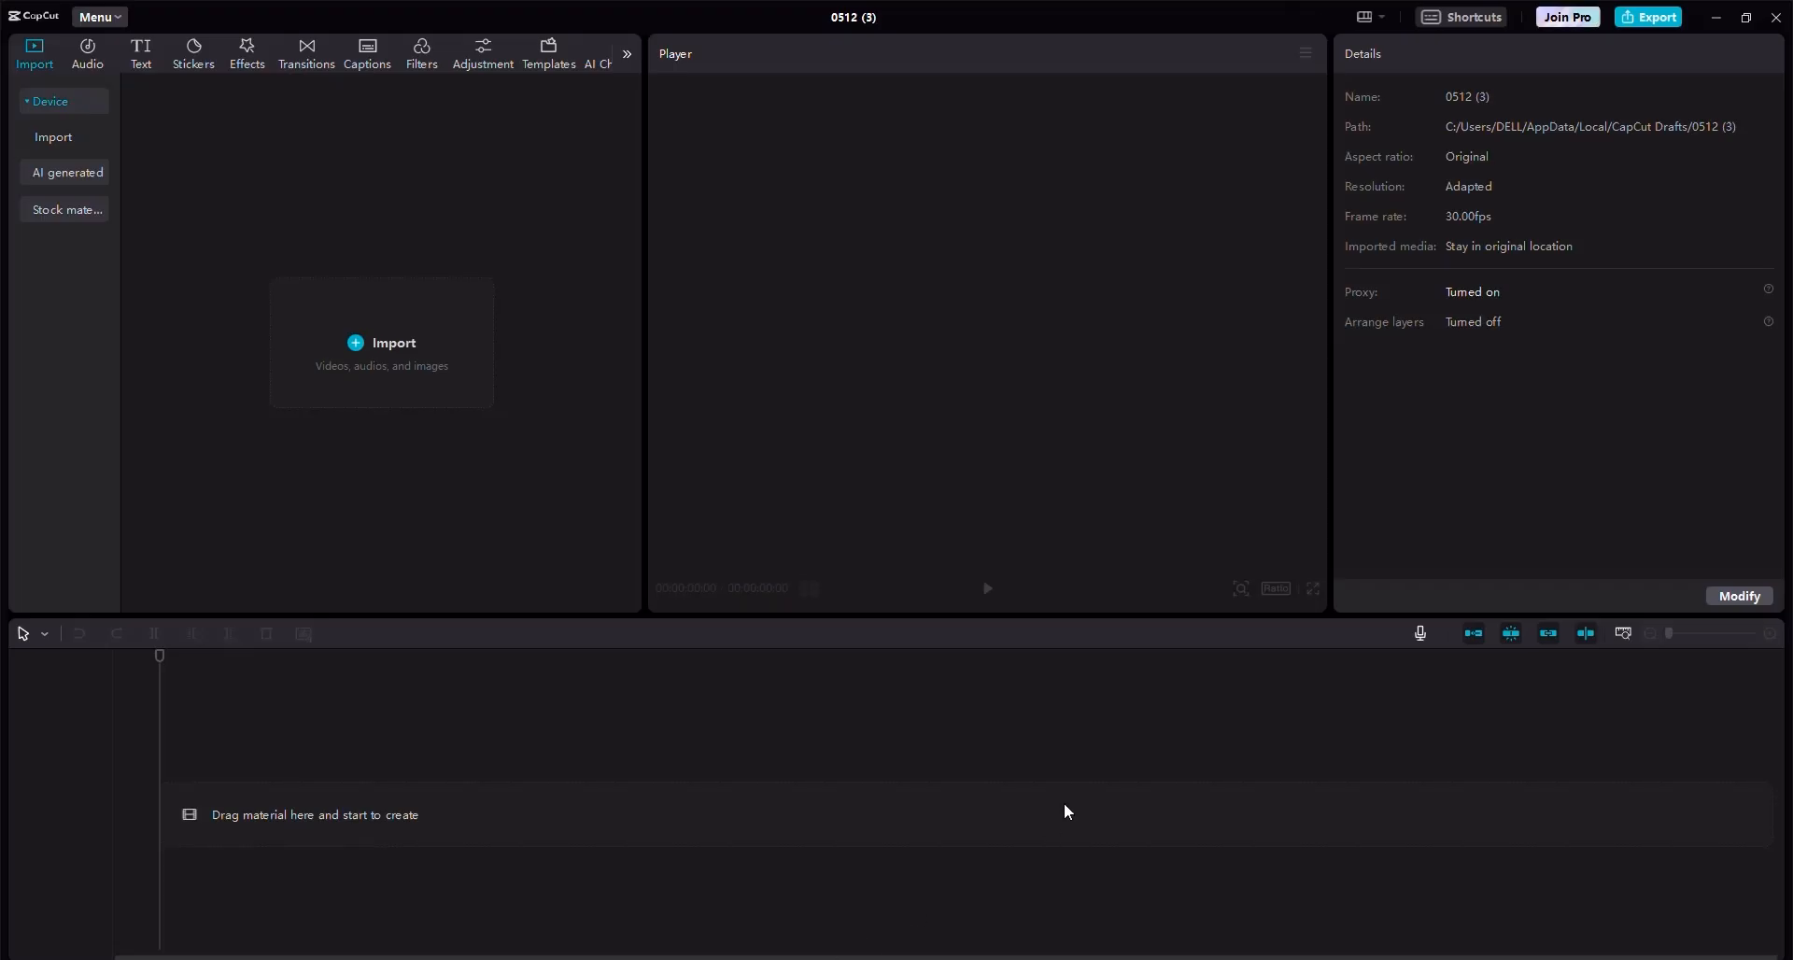
left_click(366, 373)
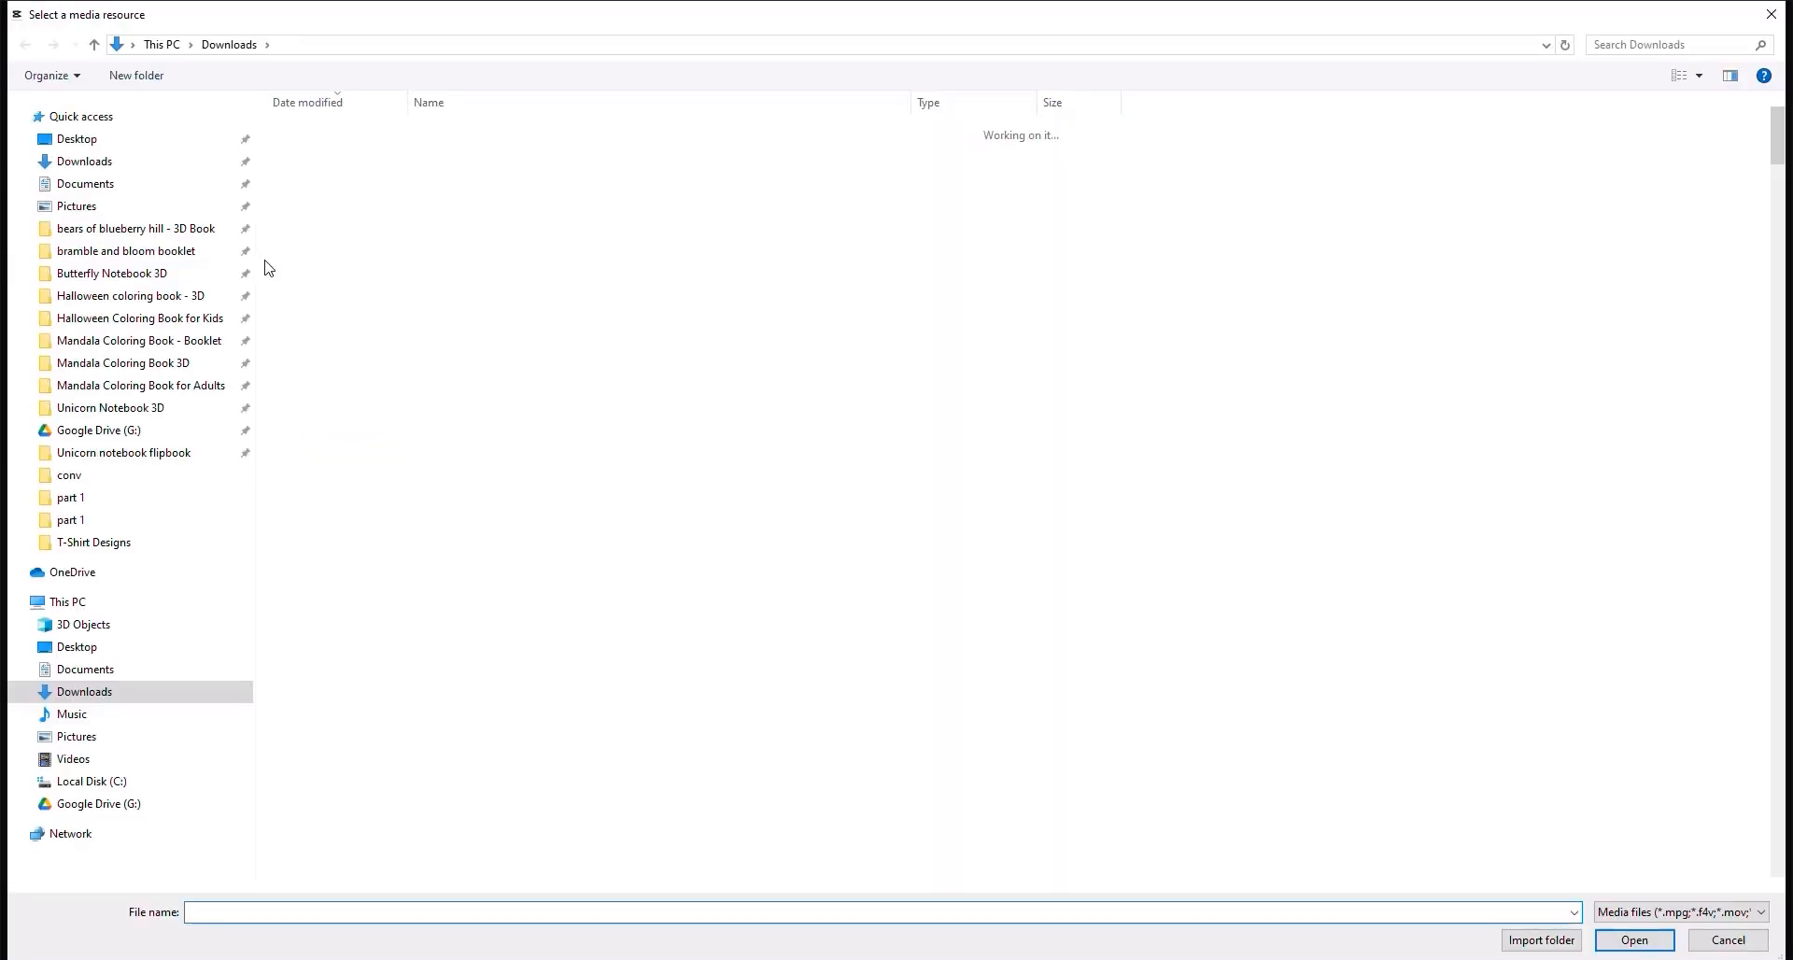
double_click(444, 157)
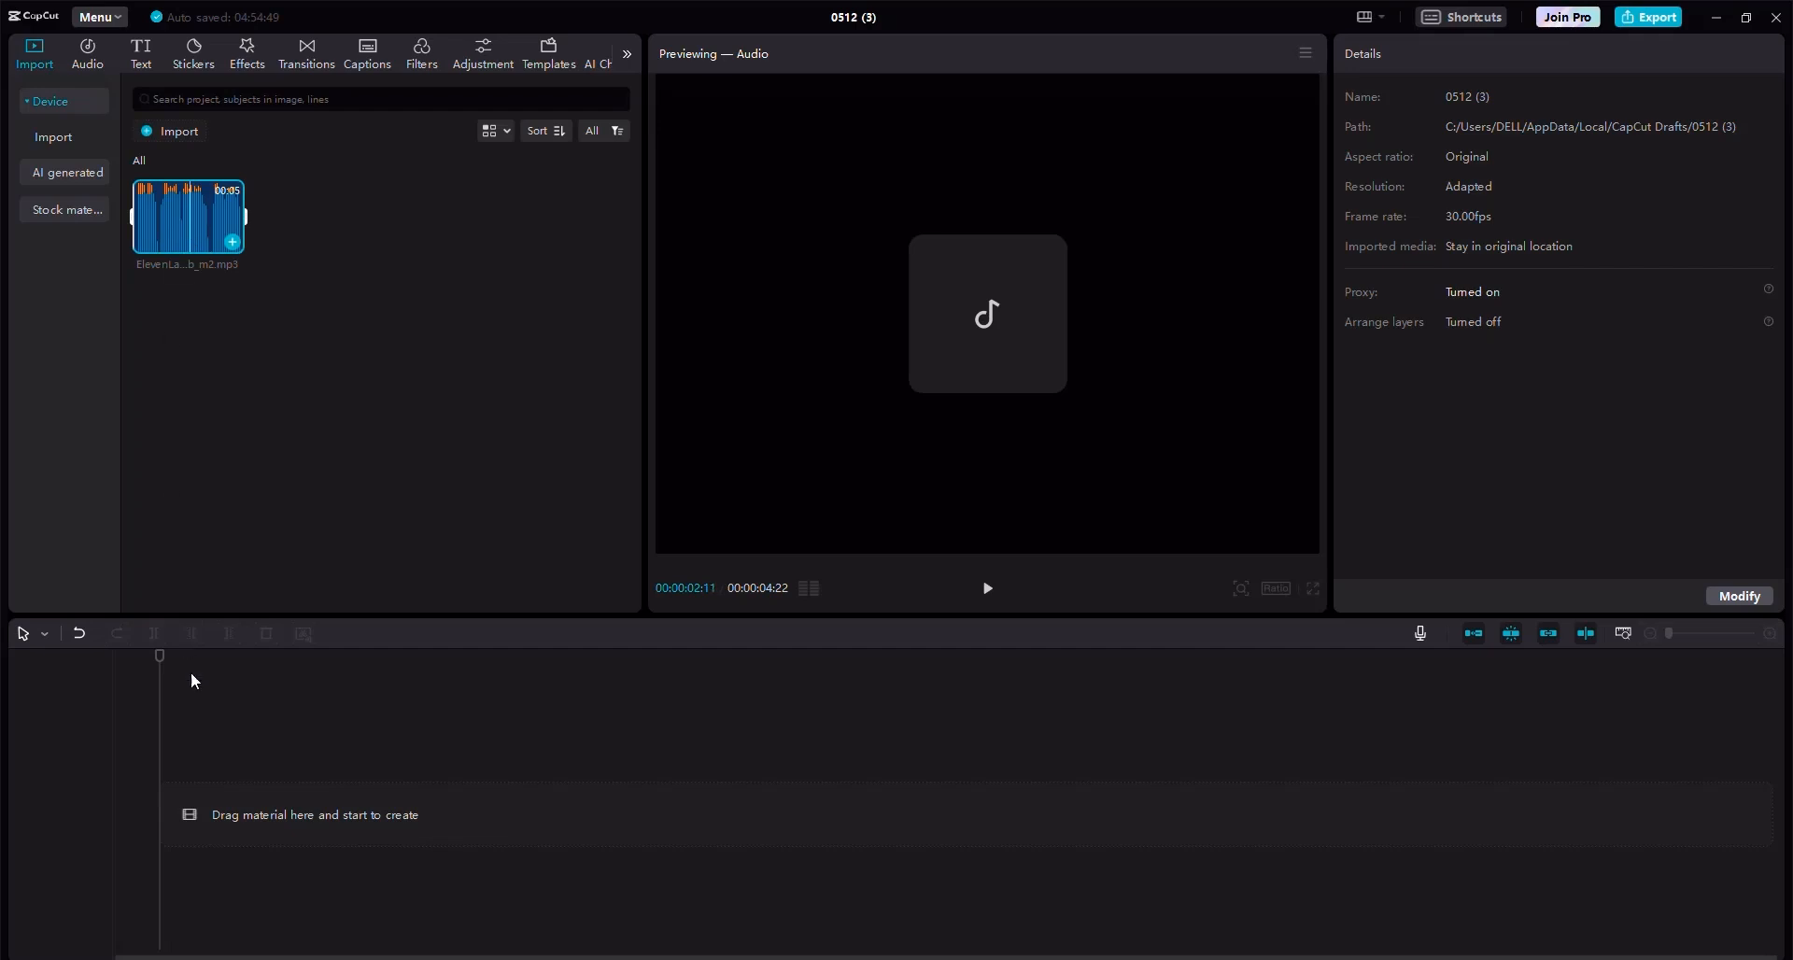
left_click(226, 790)
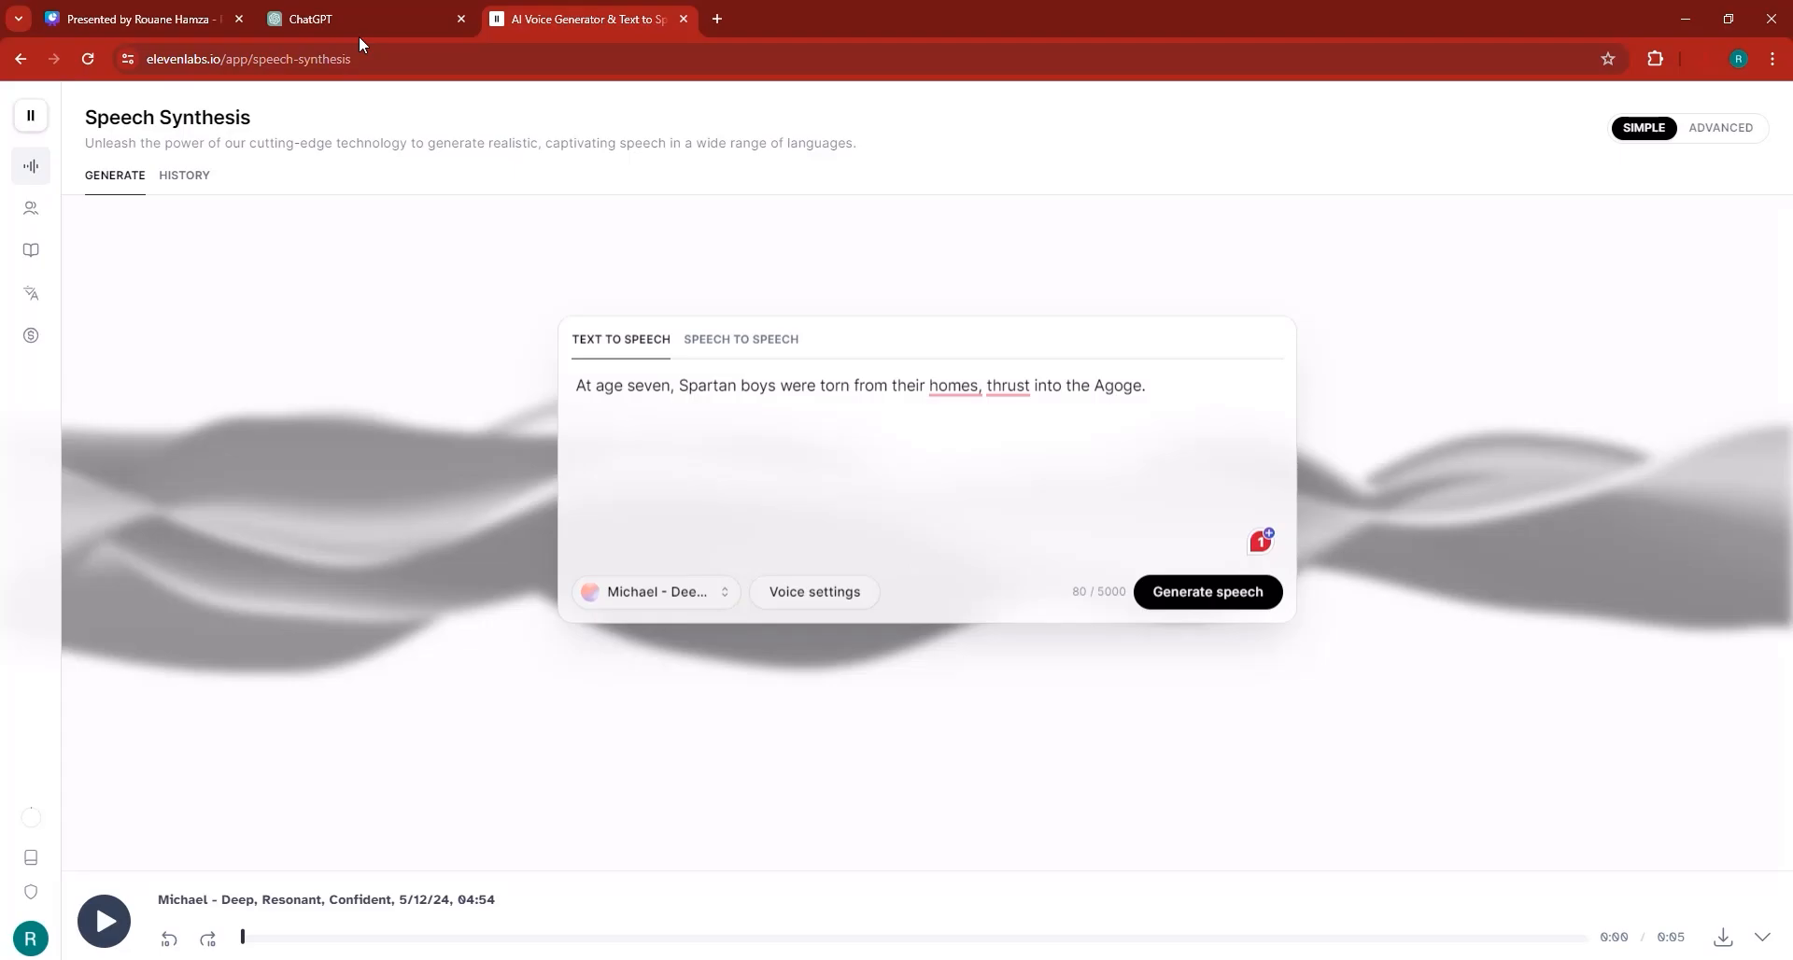
Copy the 5-10 seconds voiceover line from the ChatGPT script.
left_click(363, 21)
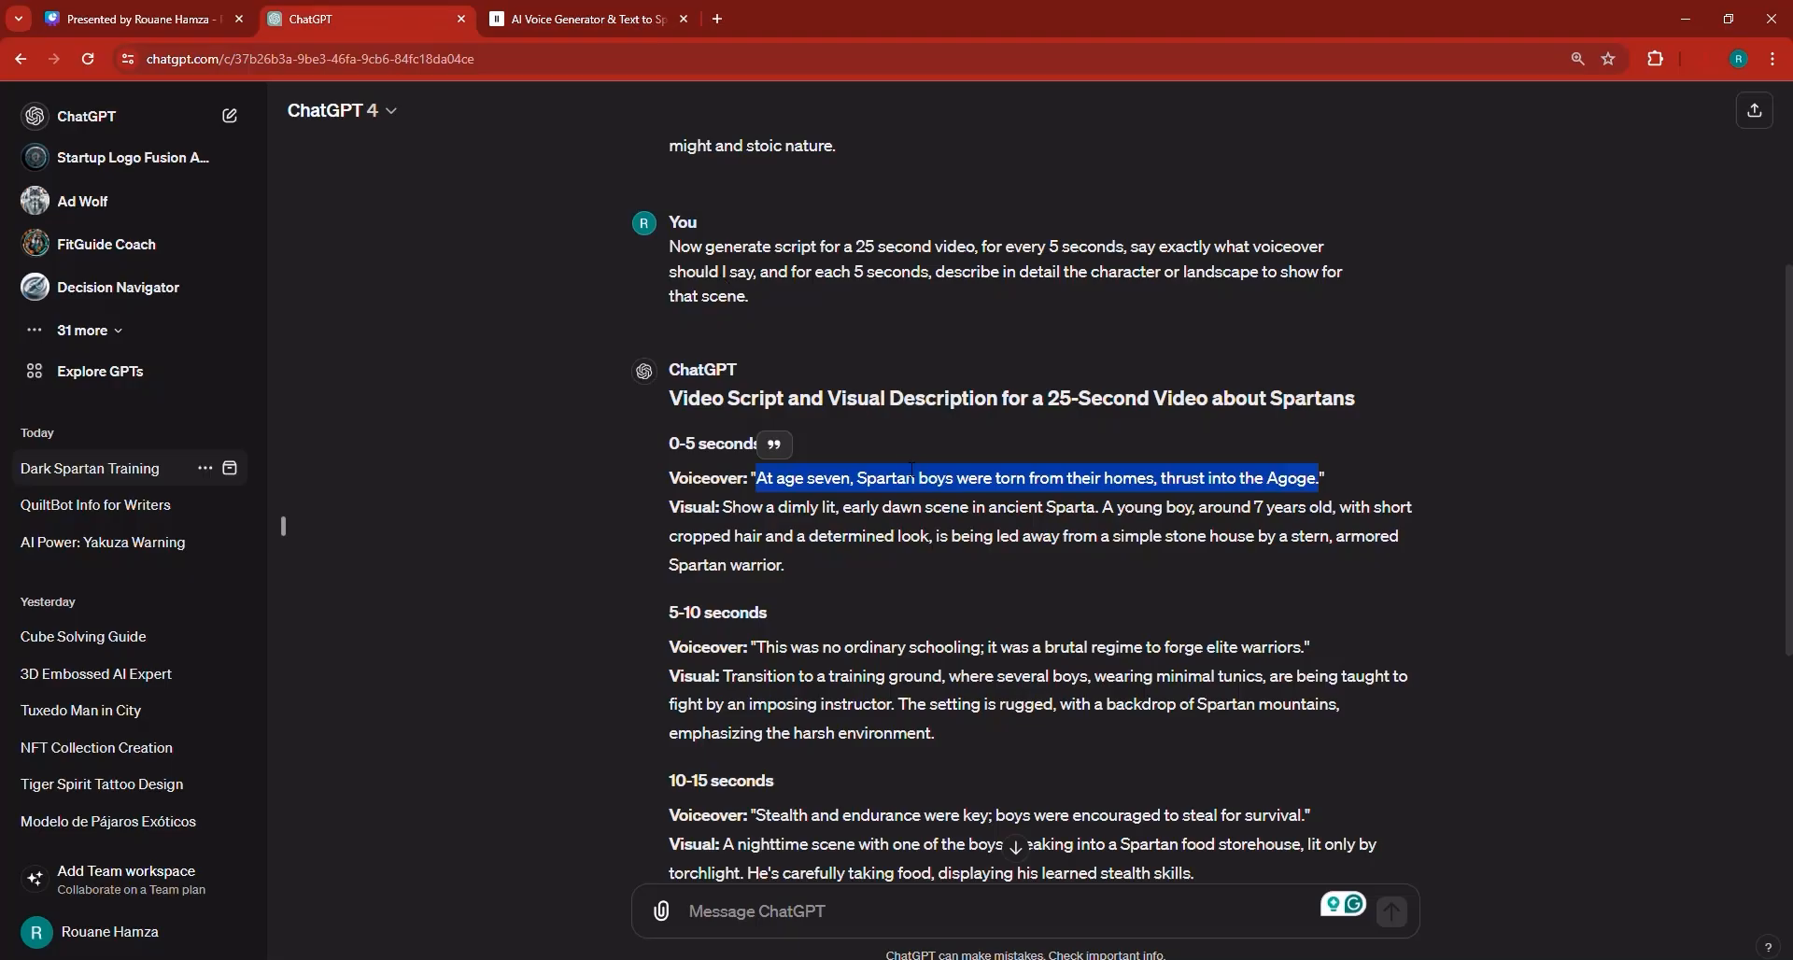
left_click_drag(758, 651, 1309, 658)
right_click(1307, 666)
left_click(1307, 667)
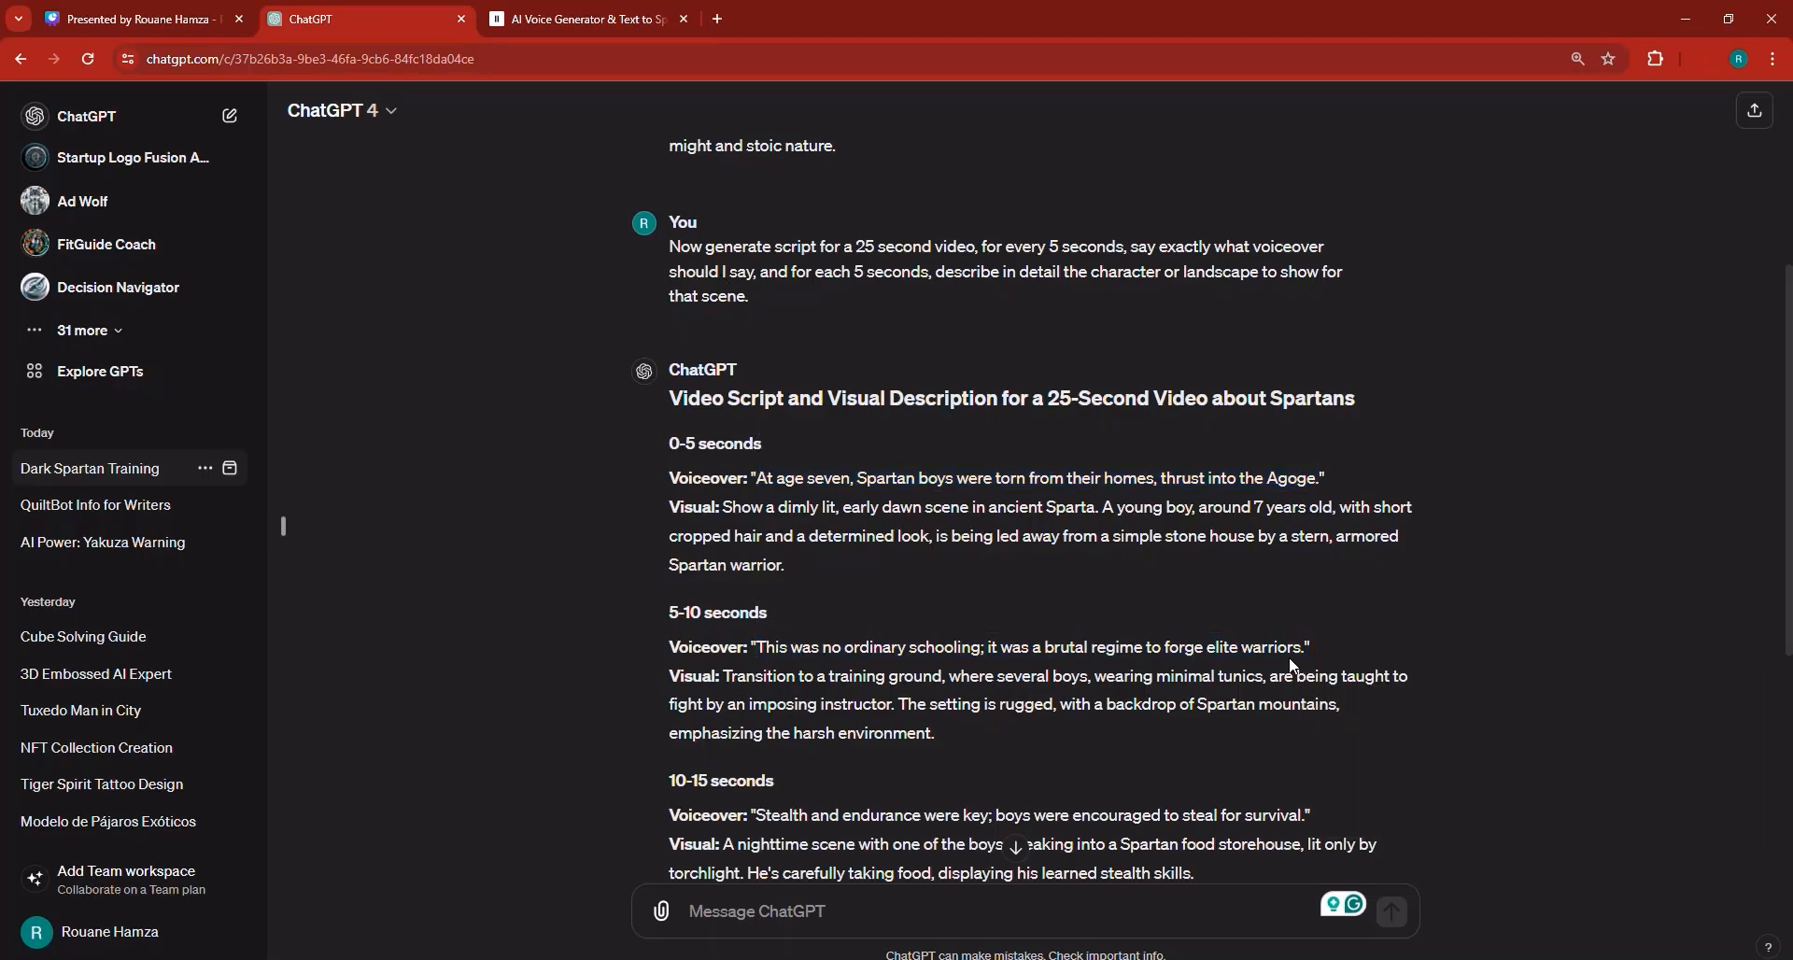
left_click_drag(1309, 647, 752, 648)
right_click(789, 654)
left_click(822, 670)
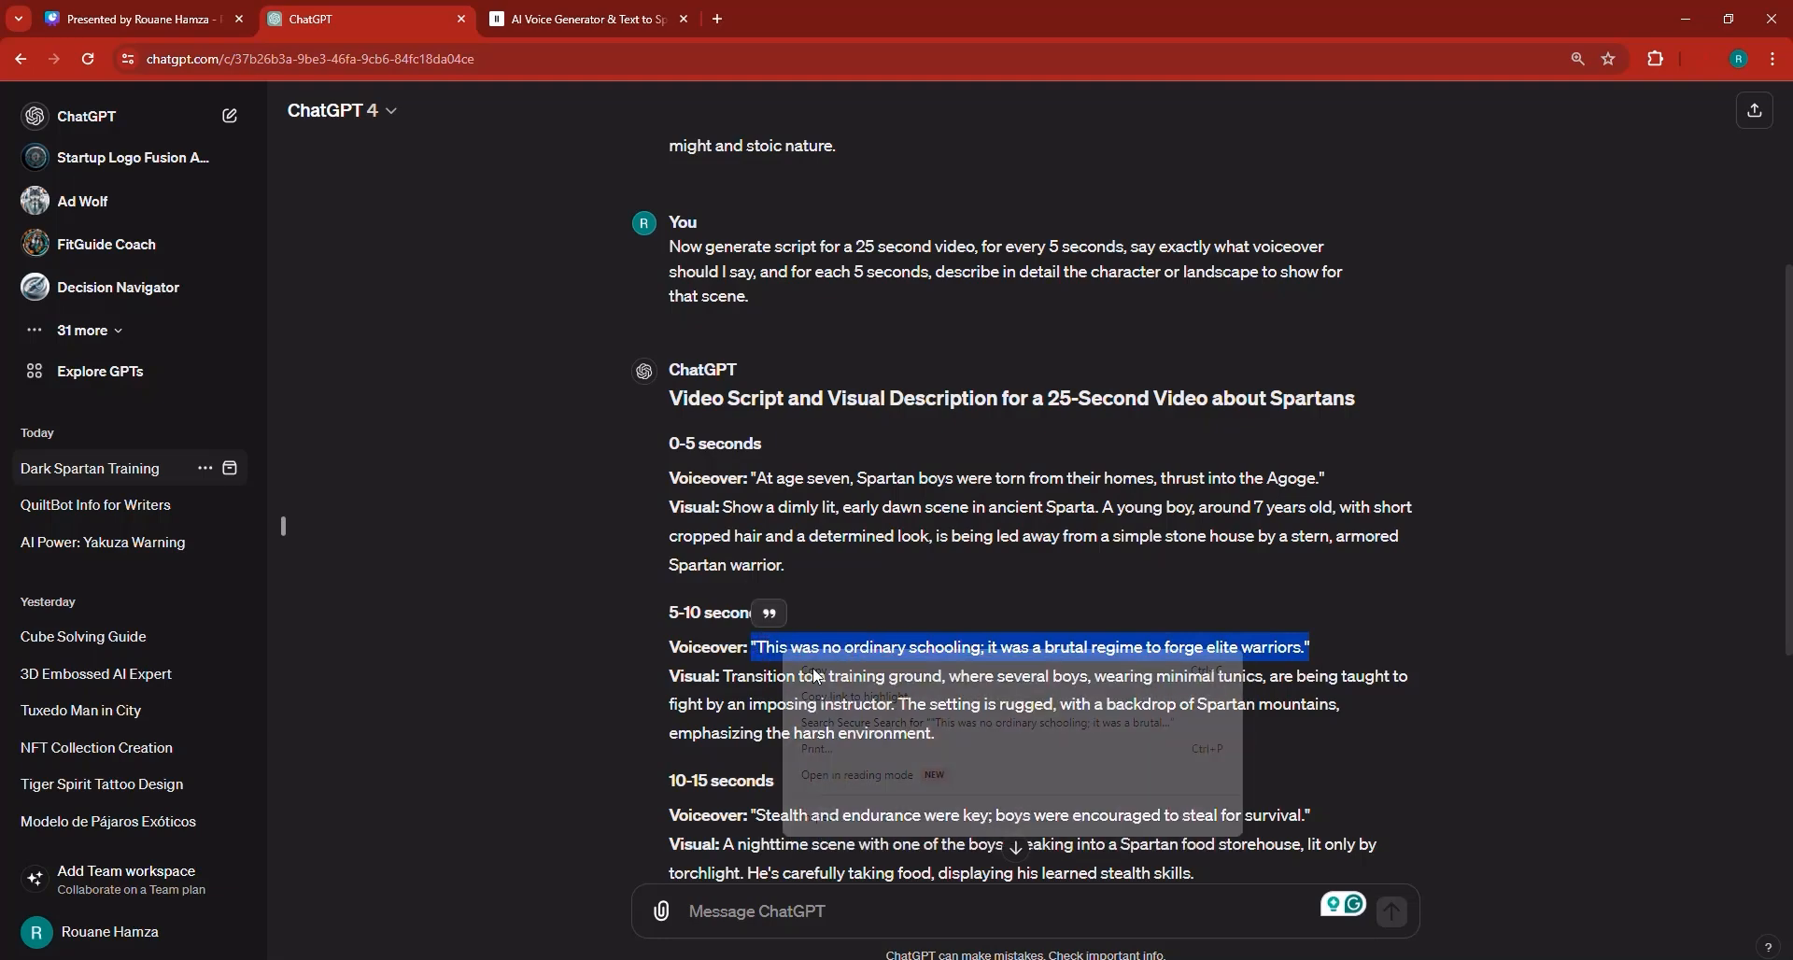
Replace the text-to-speech text with the second voiceover line, generate speech and download the audio.
left_click(635, 19)
left_click(649, 403)
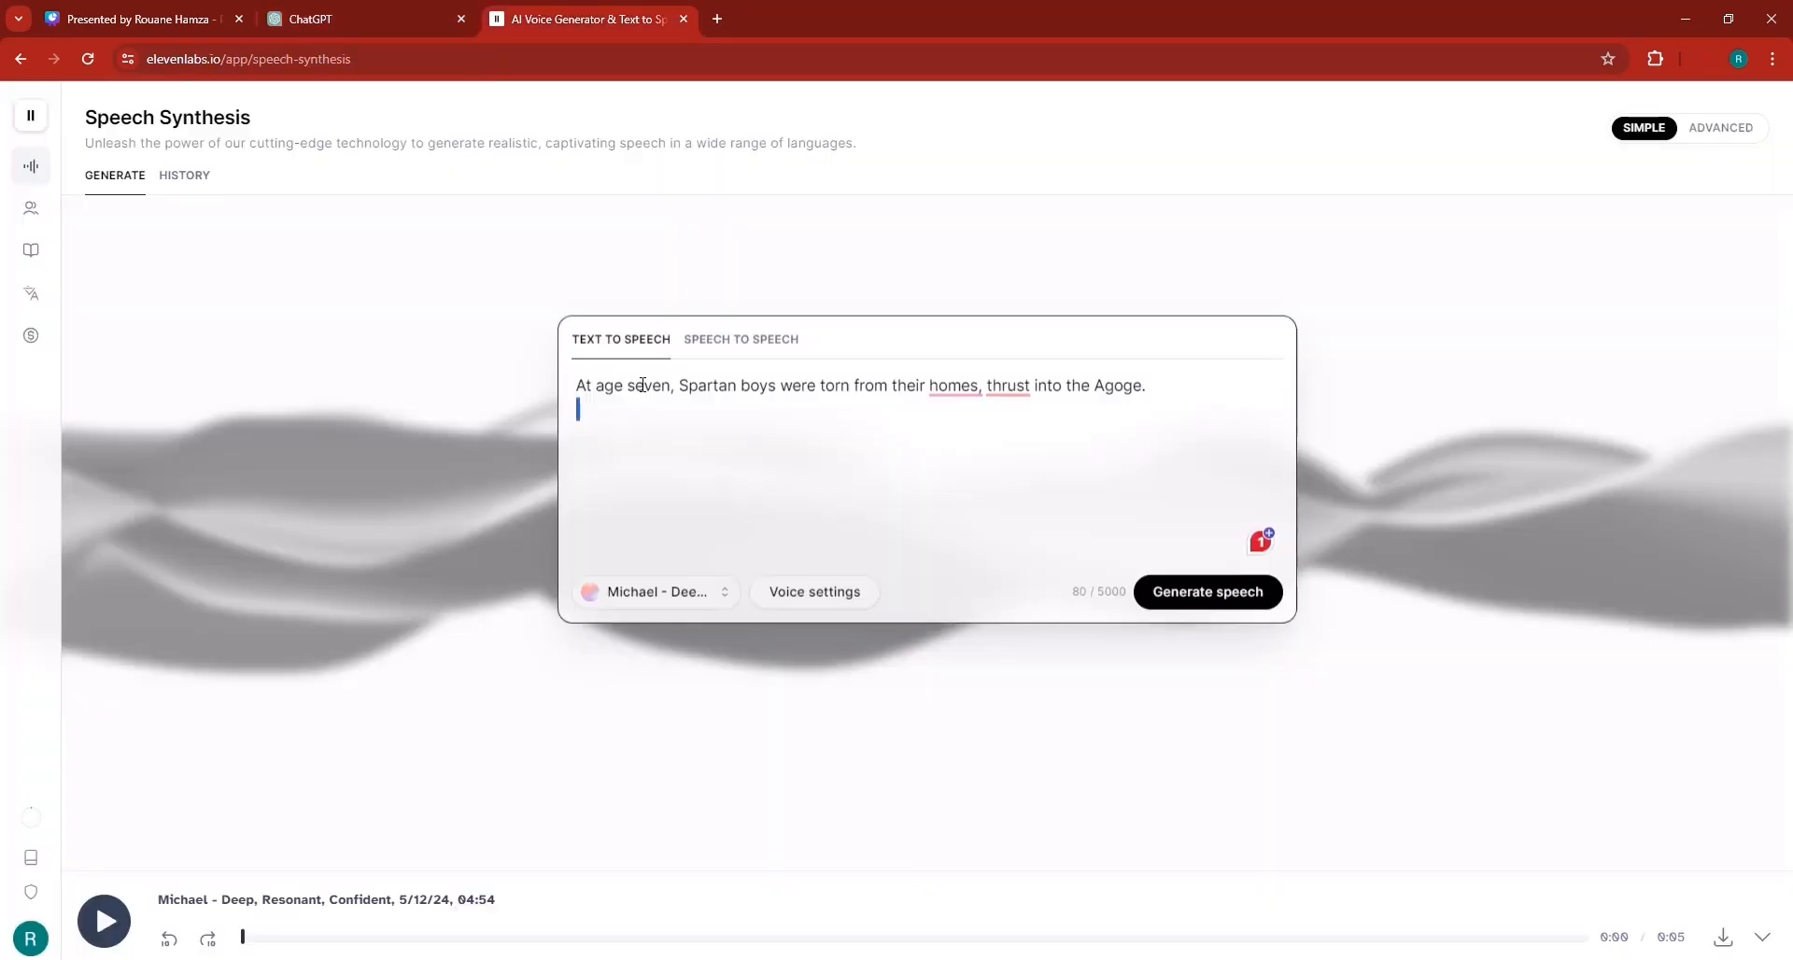
key("ctrl+a")
right_click(642, 384)
left_click(702, 492)
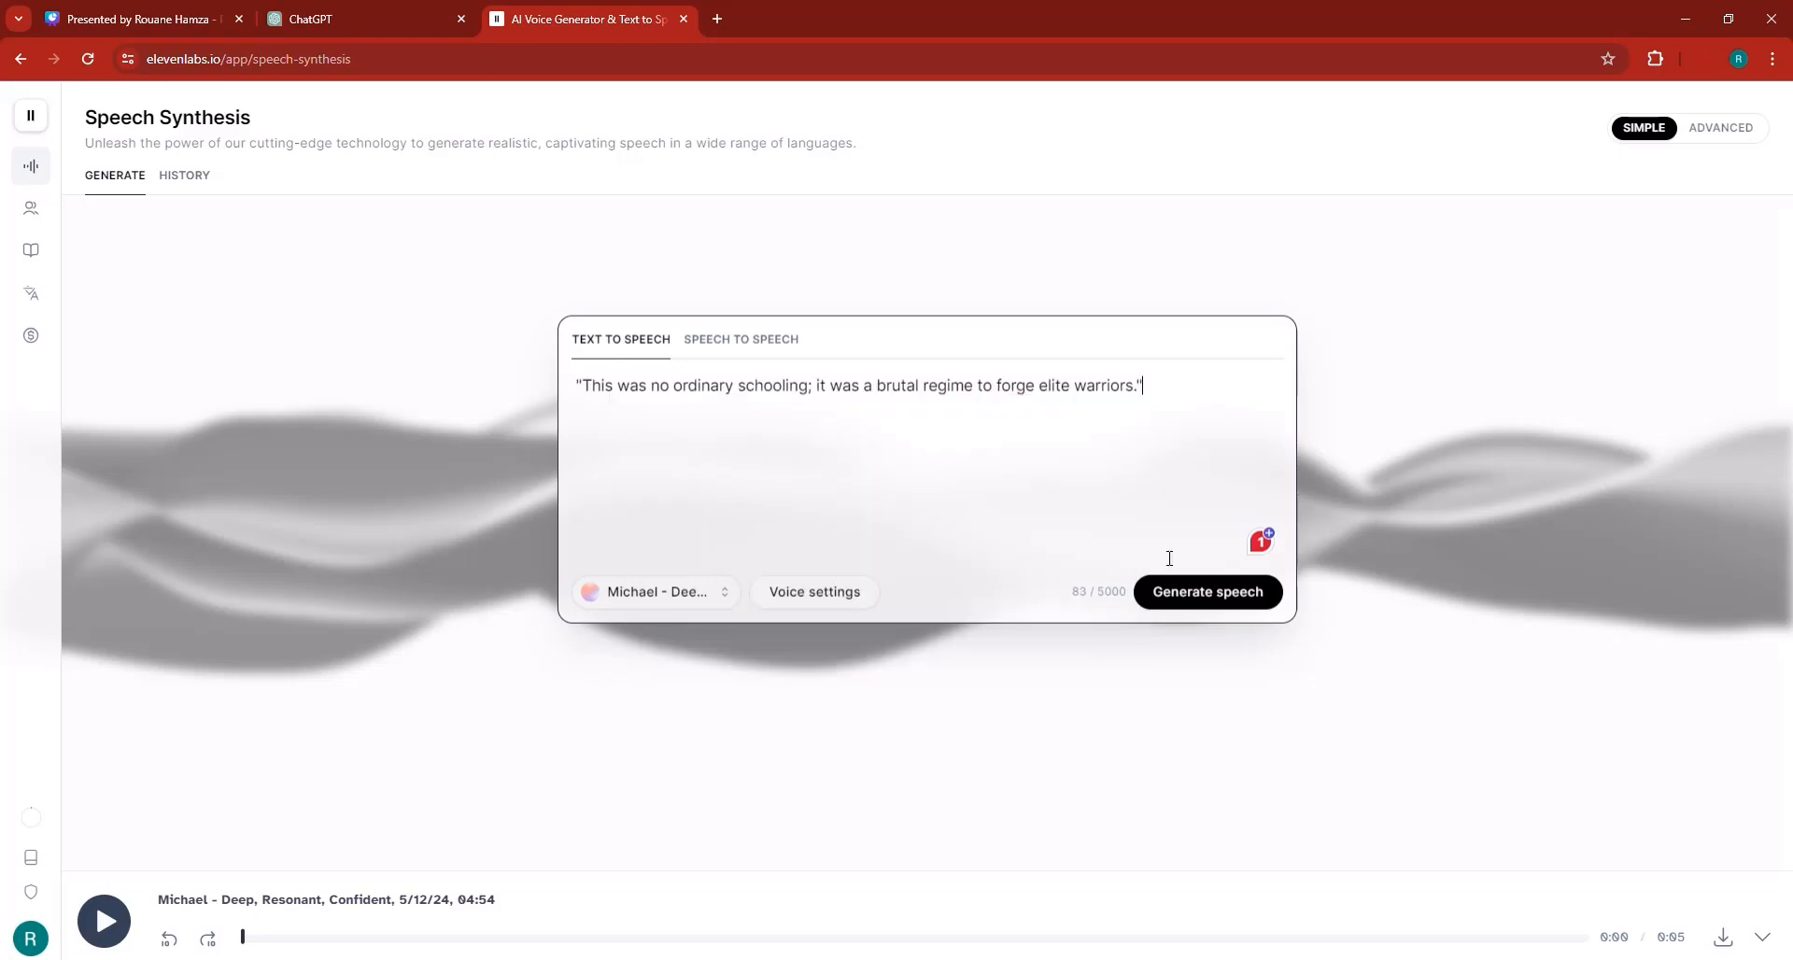
left_click(1184, 592)
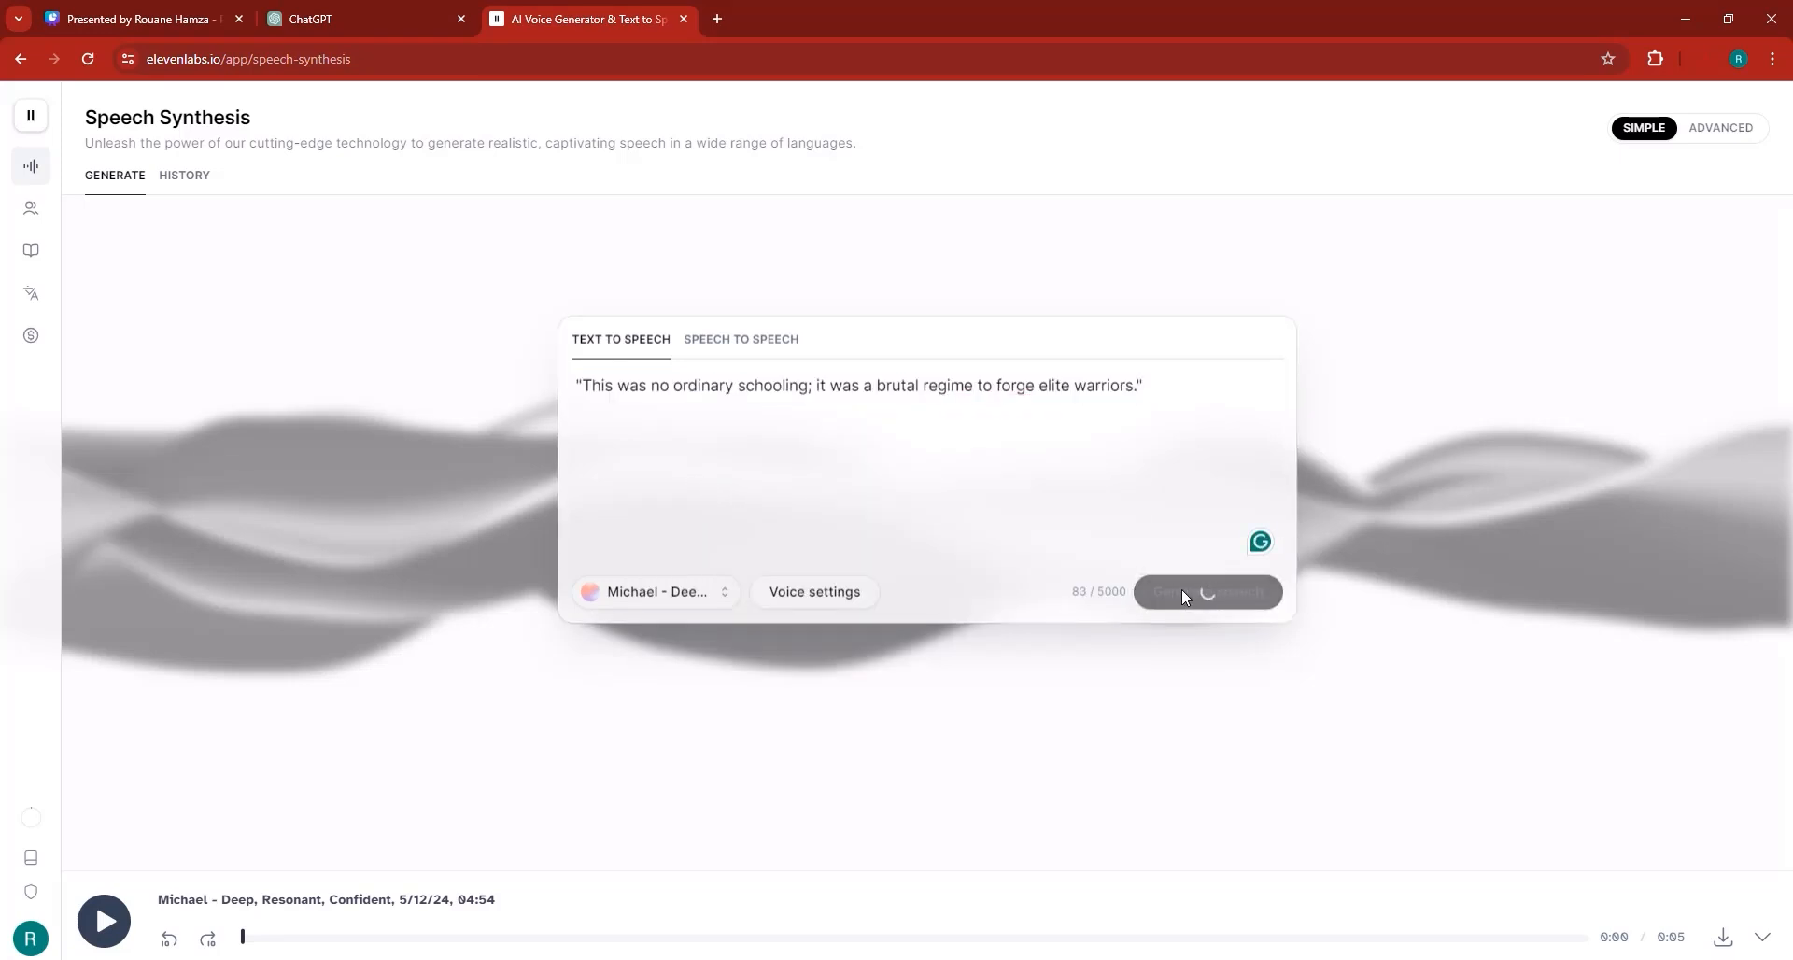
left_click(1722, 937)
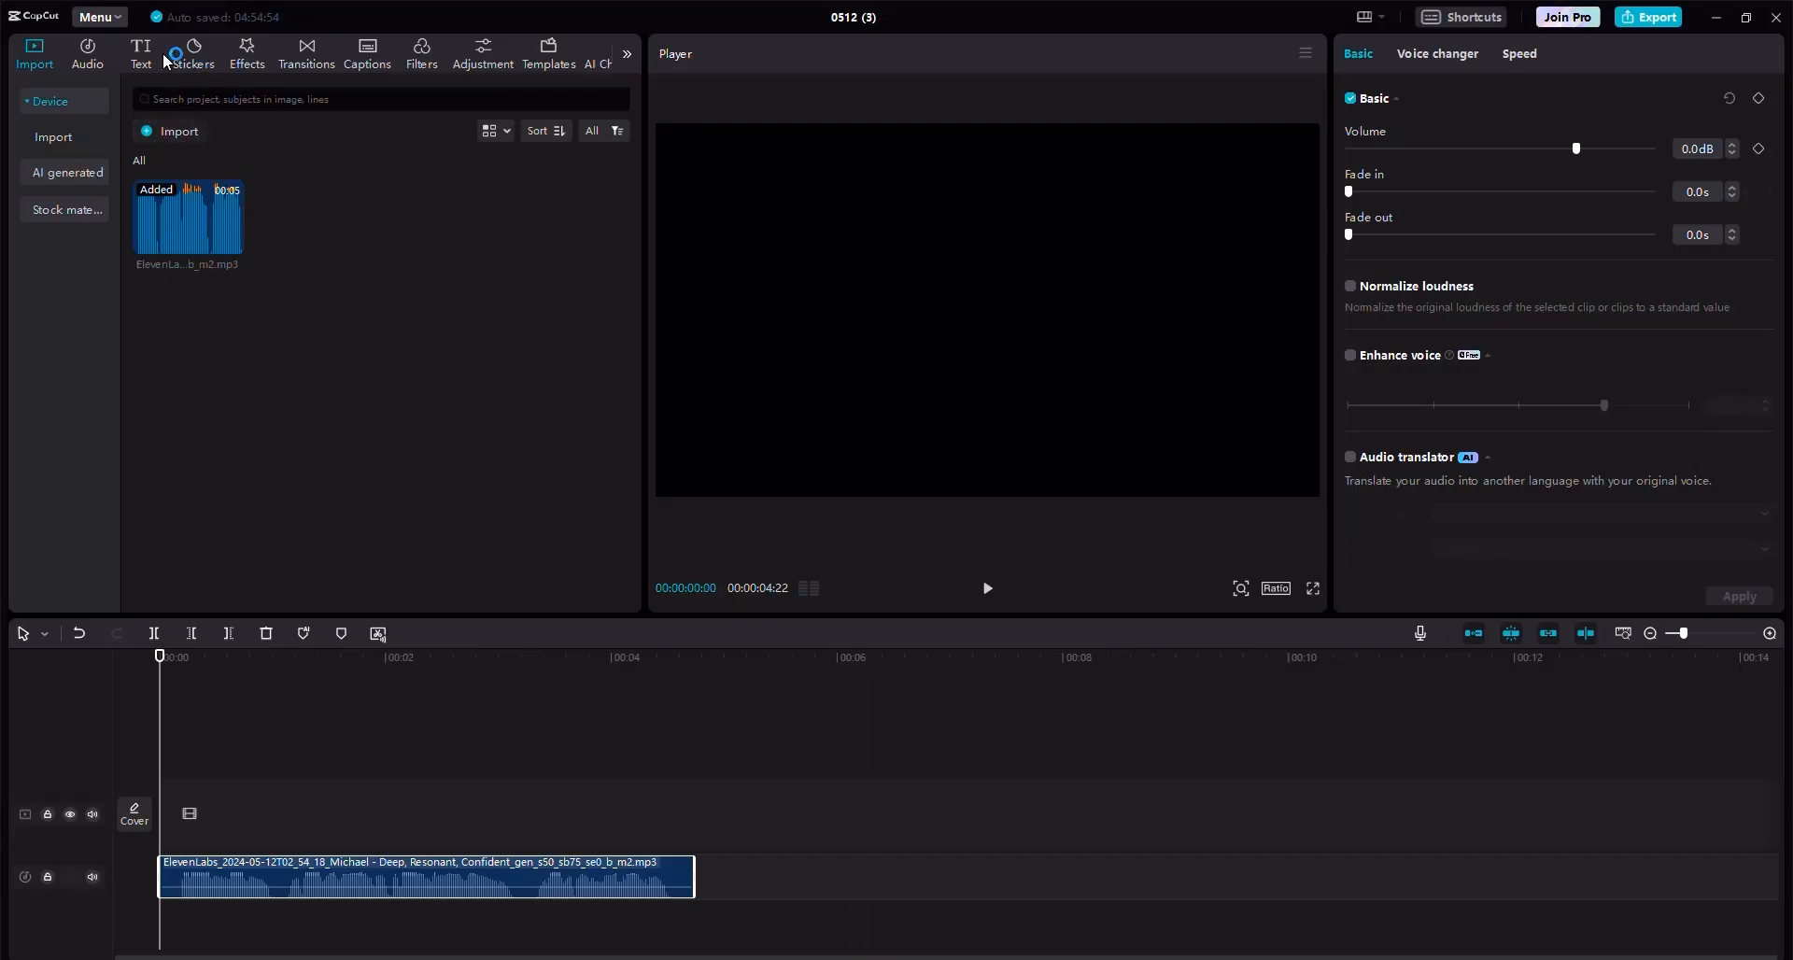
Import the second voiceover MP3 and place it on the audio track after the first clip.
left_click(192, 135)
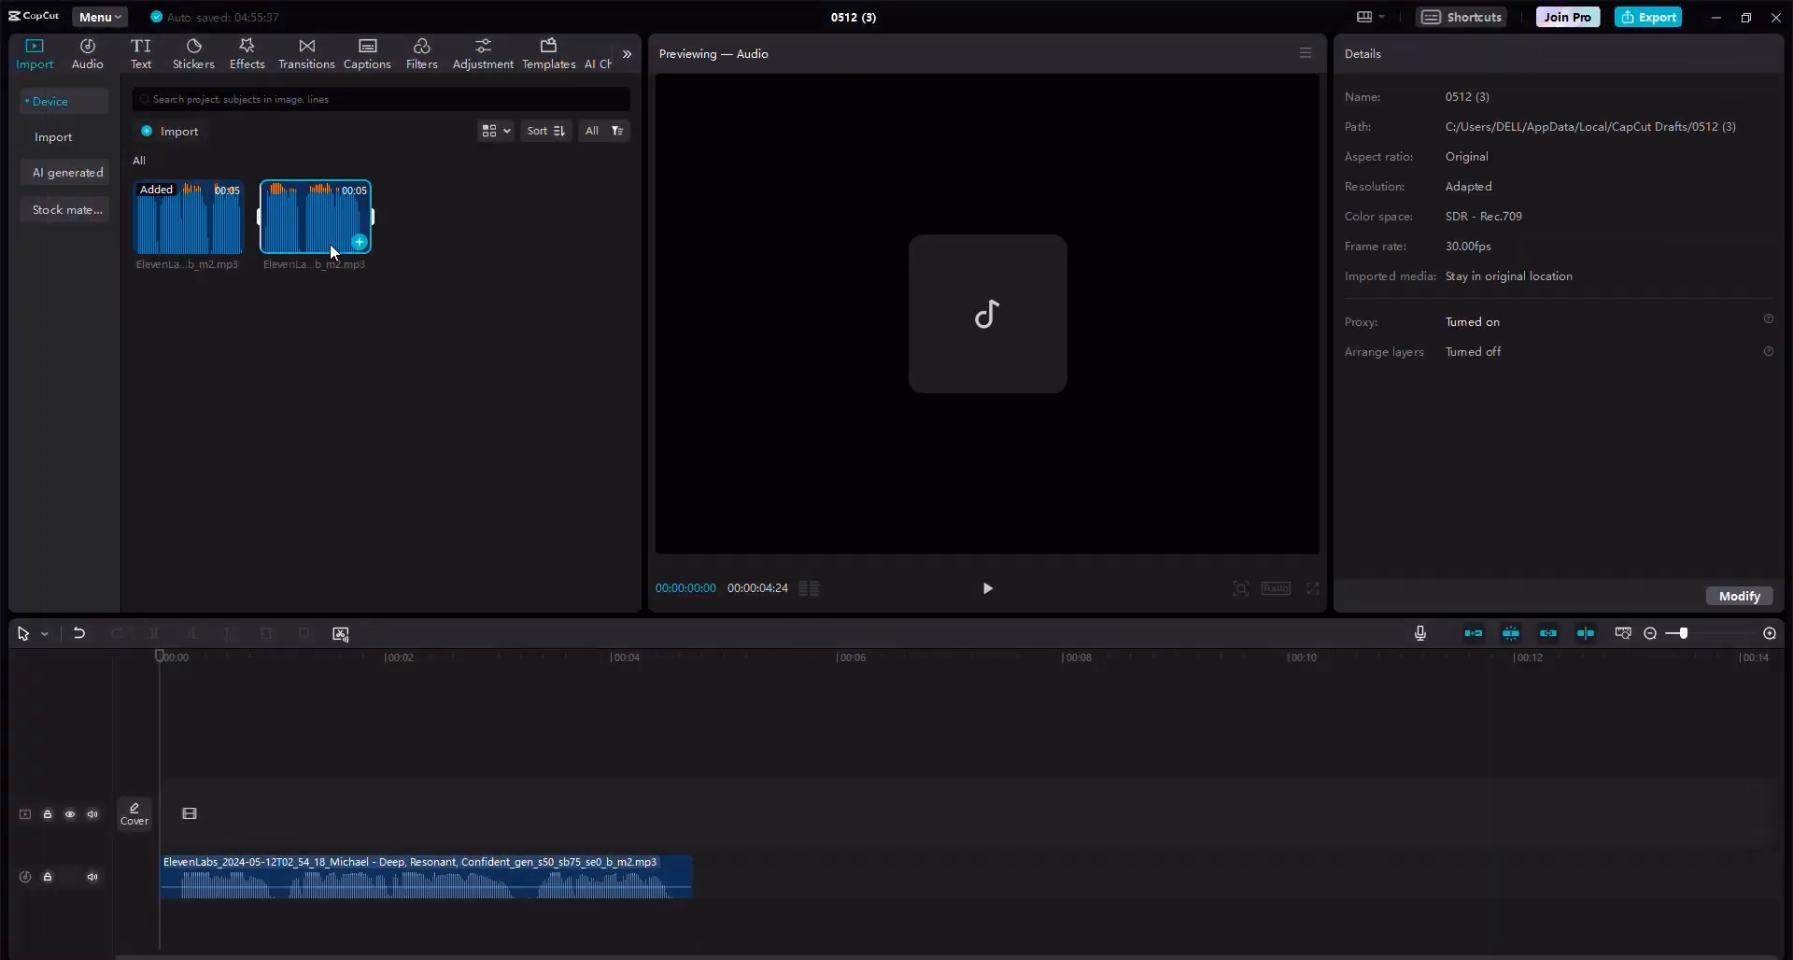
left_click_drag(331, 251, 704, 871)
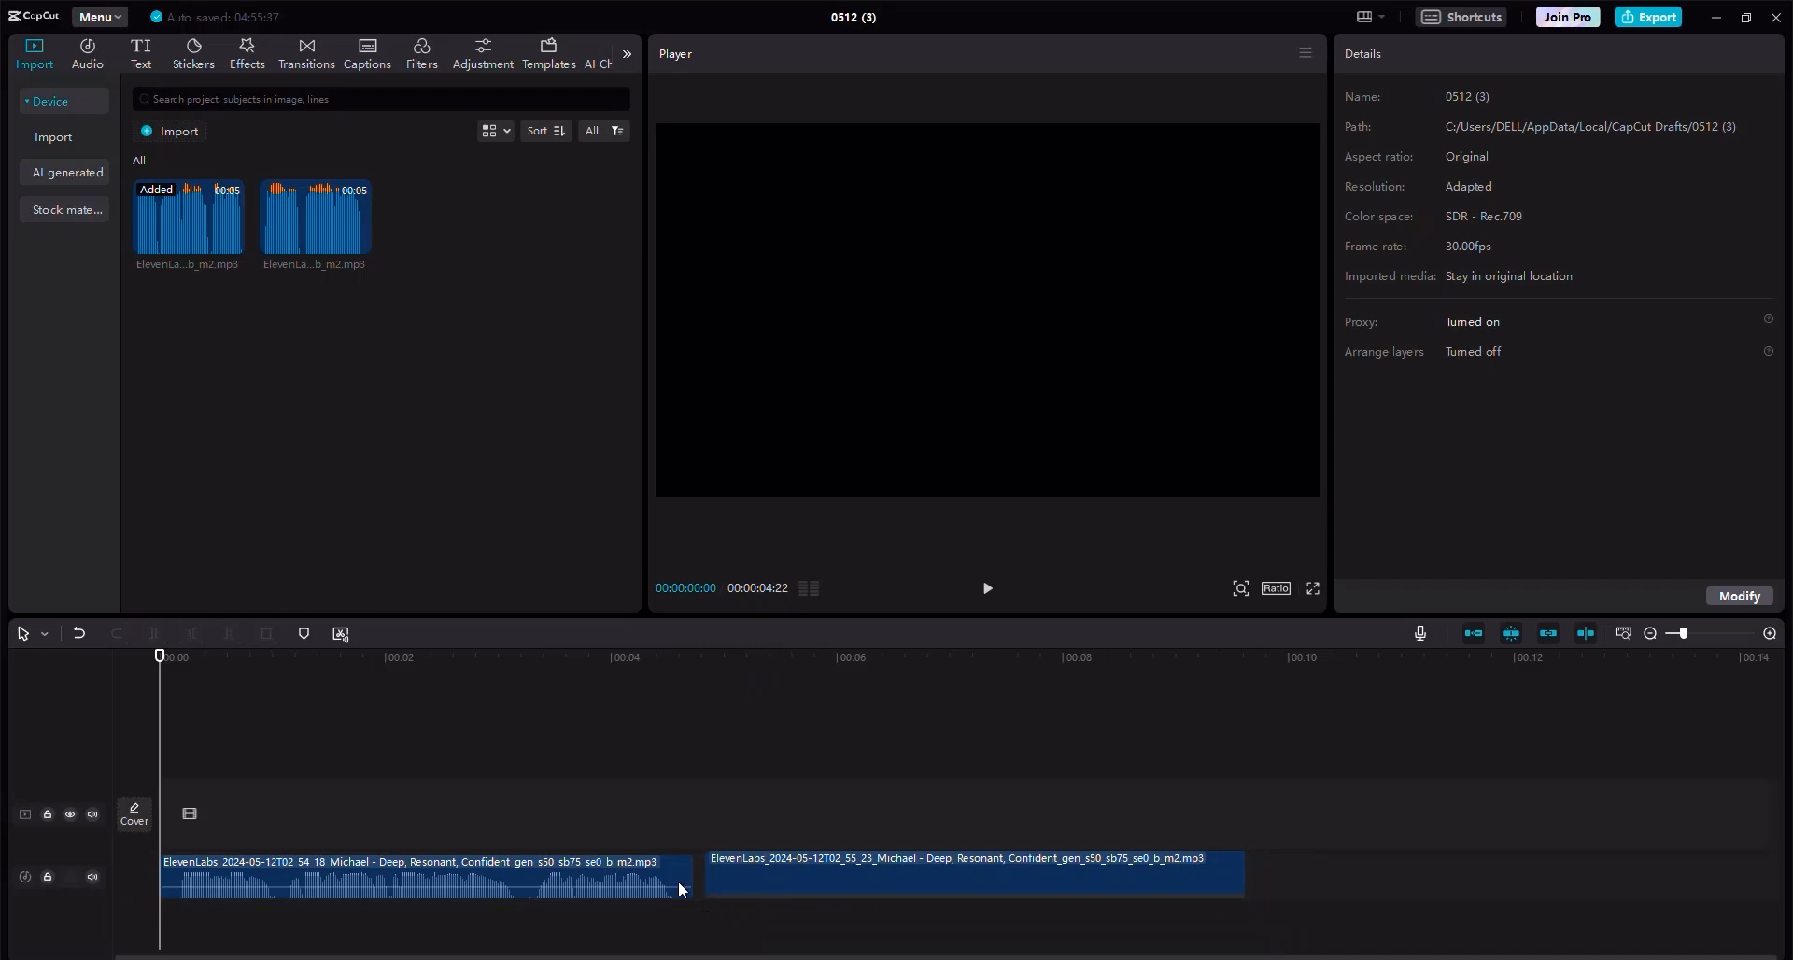
Move the second voiceover clip left so it starts right where the first clip ends.
left_click(733, 889)
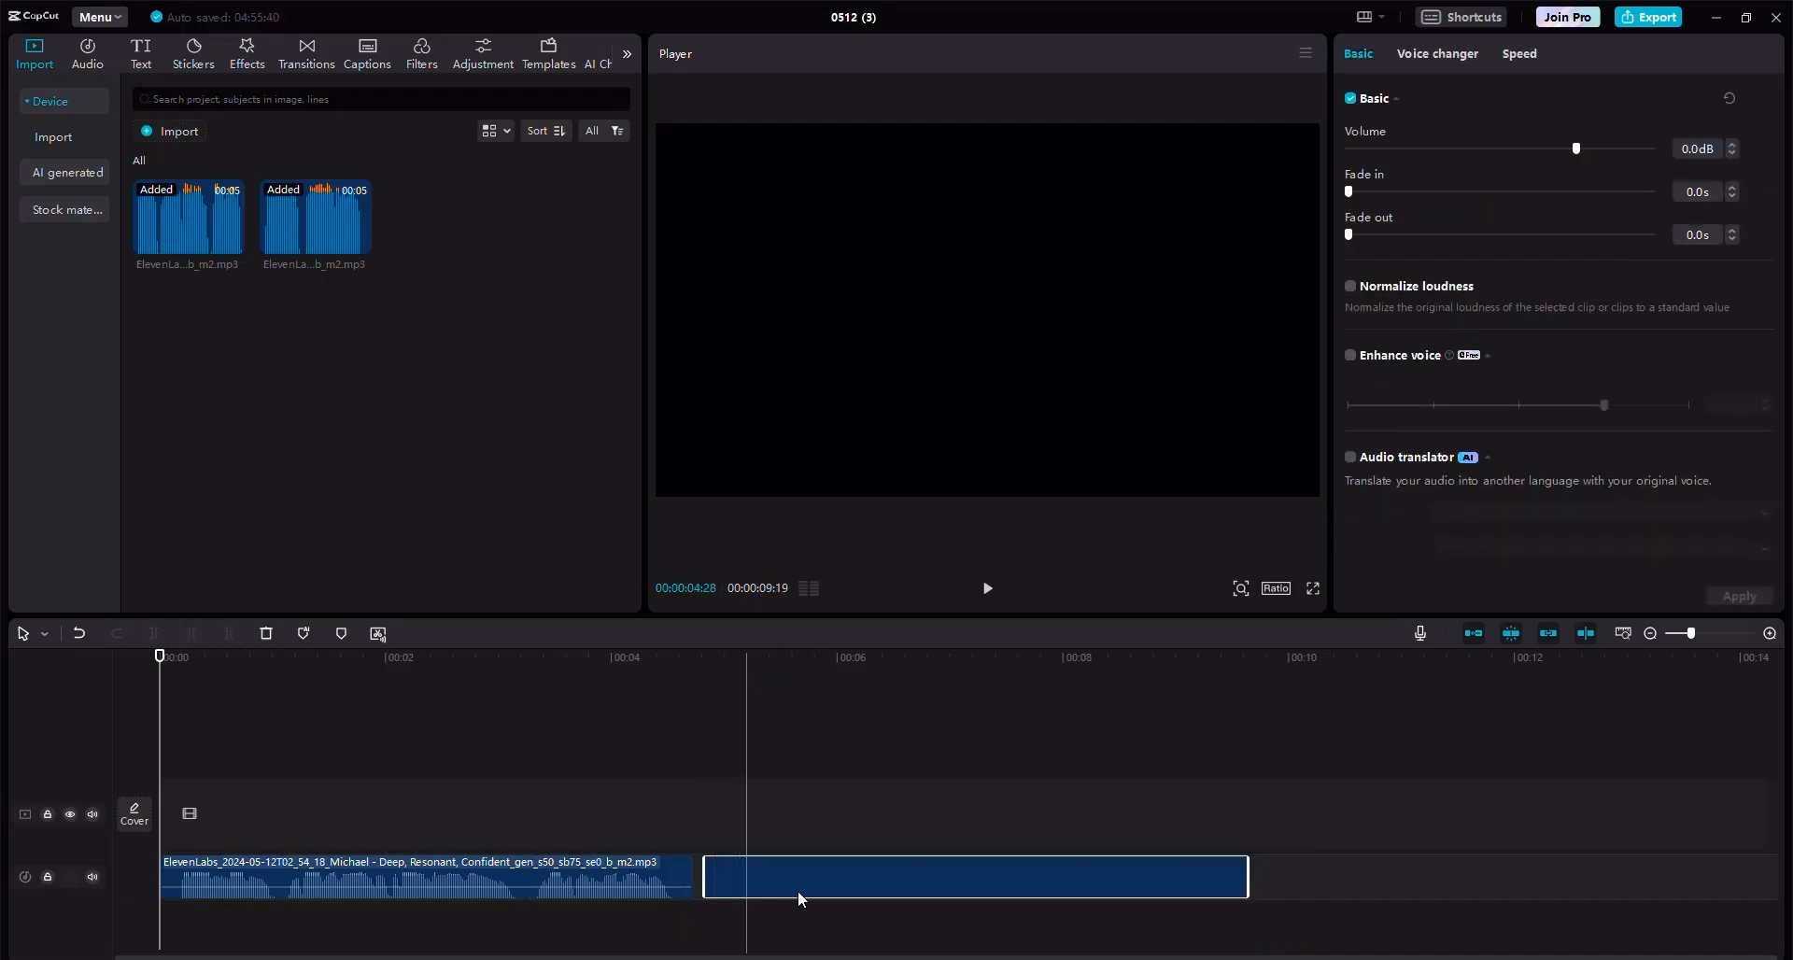
left_click(1770, 633)
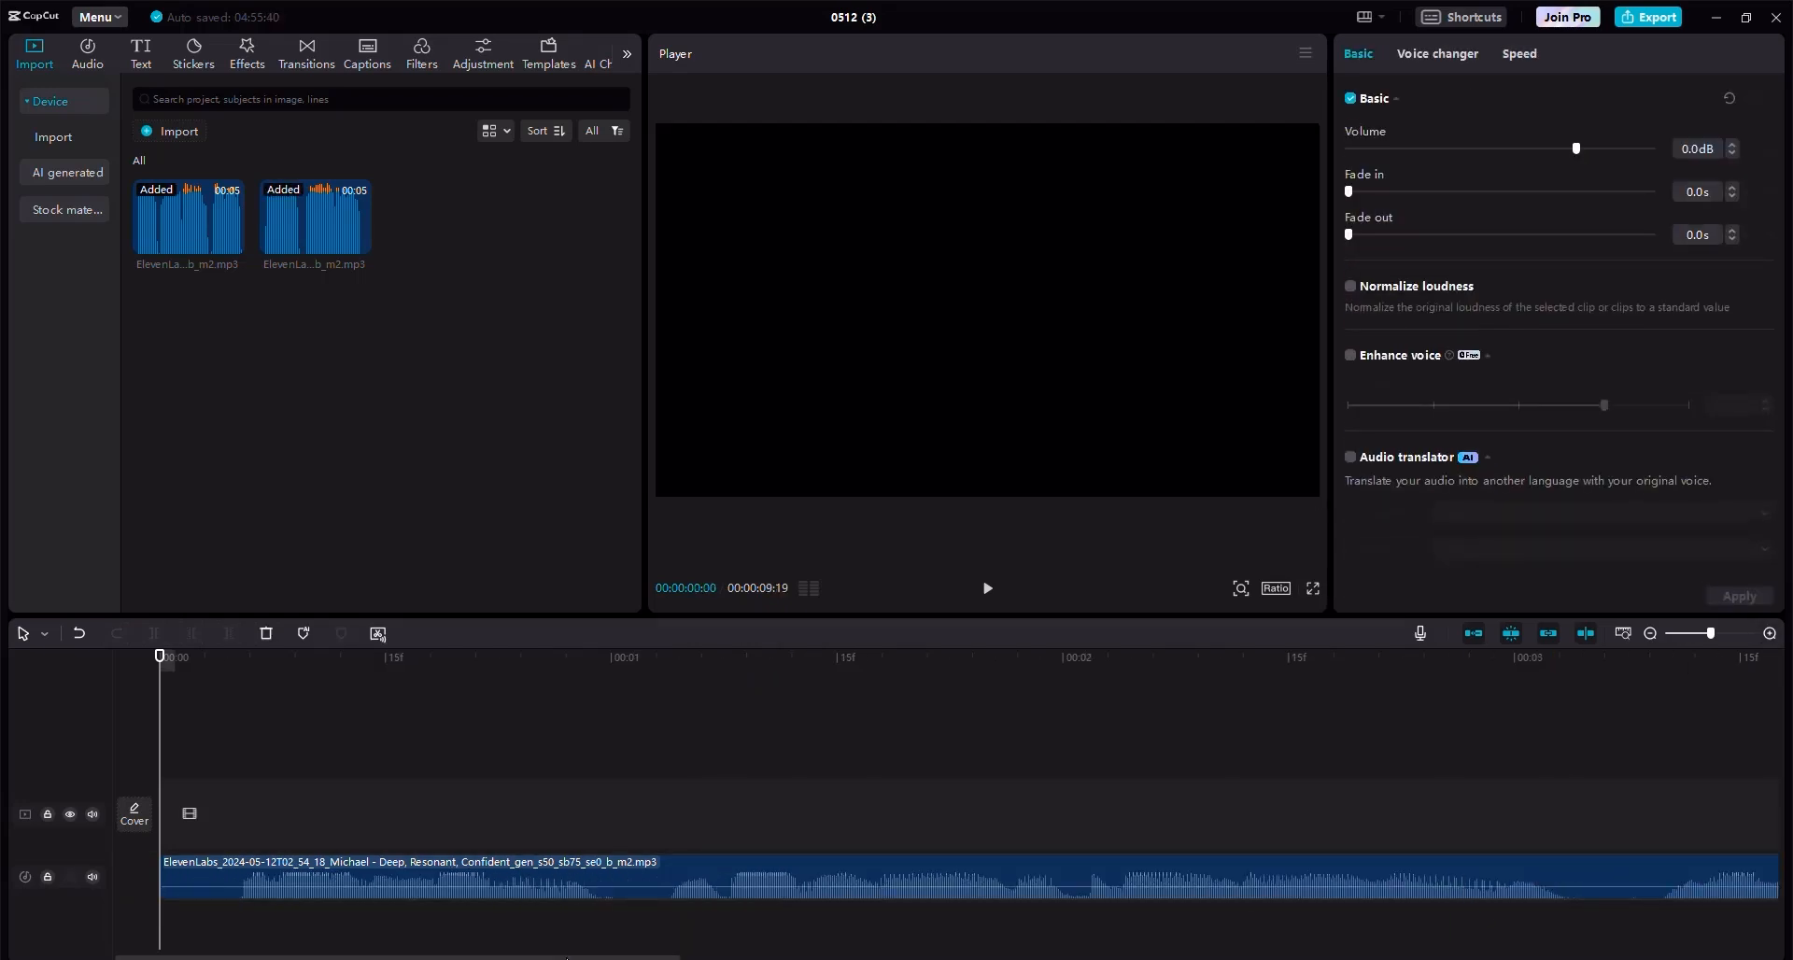
scroll(717, 864, "right", 6)
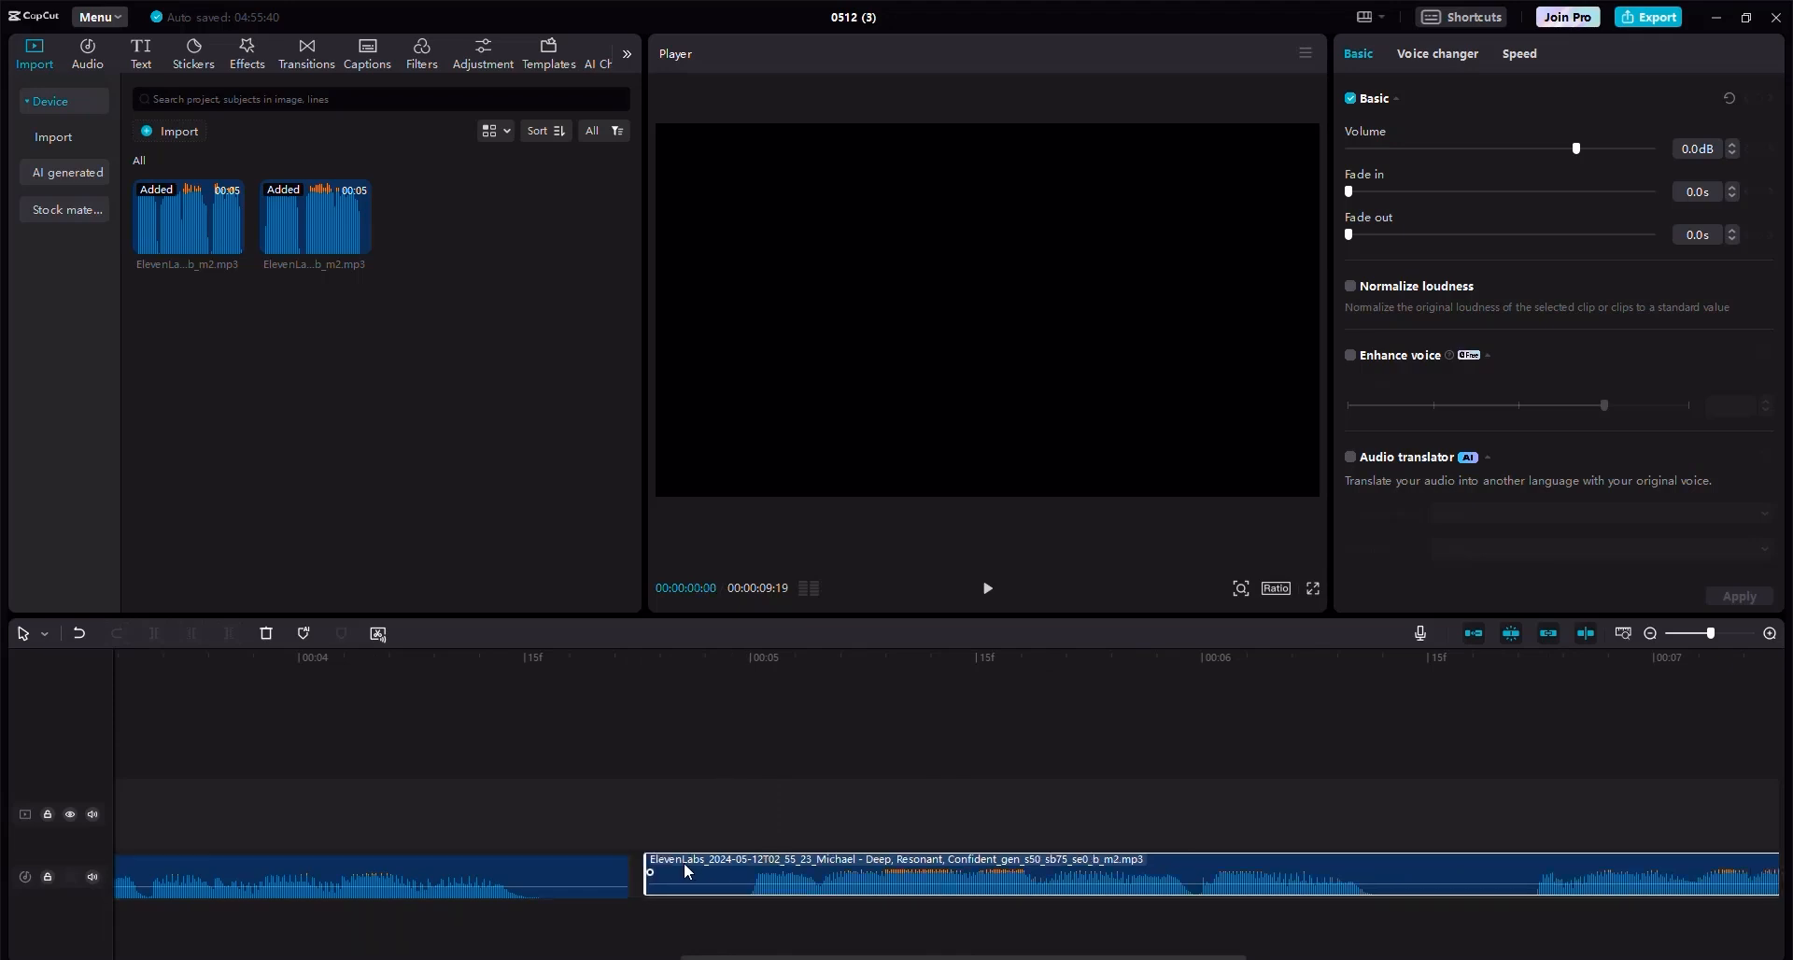
left_click_drag(684, 862, 674, 862)
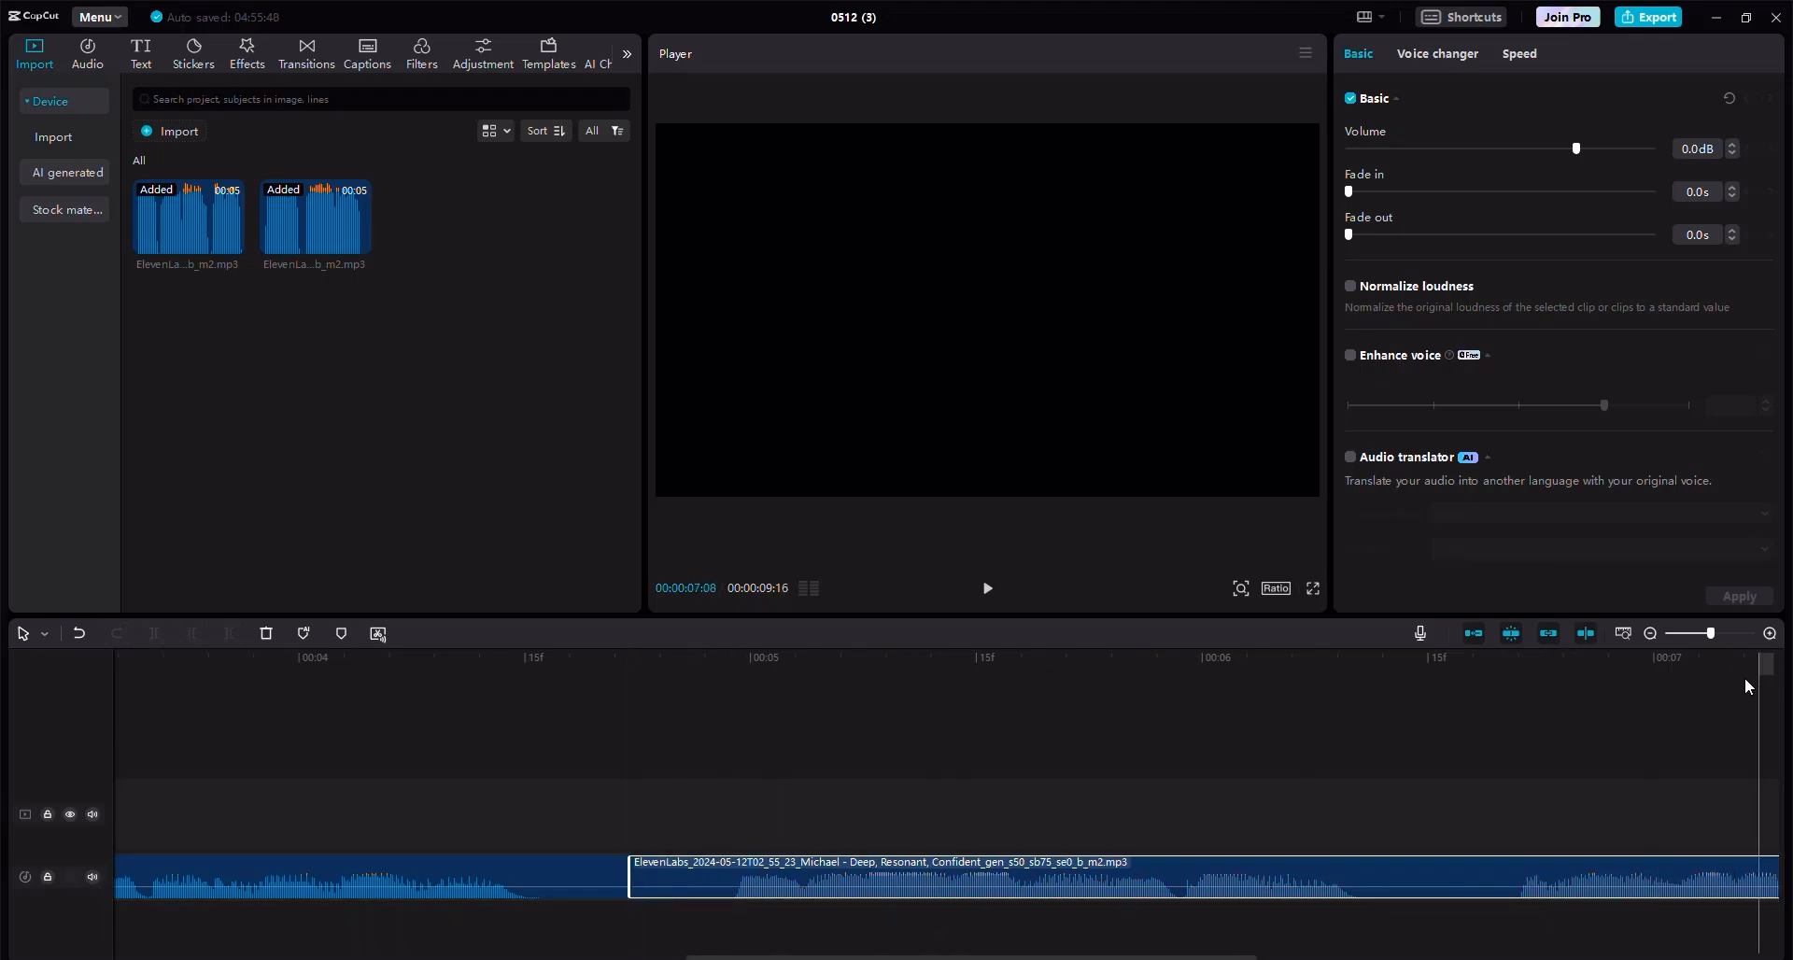
left_click(1649, 633)
left_click(1649, 633)
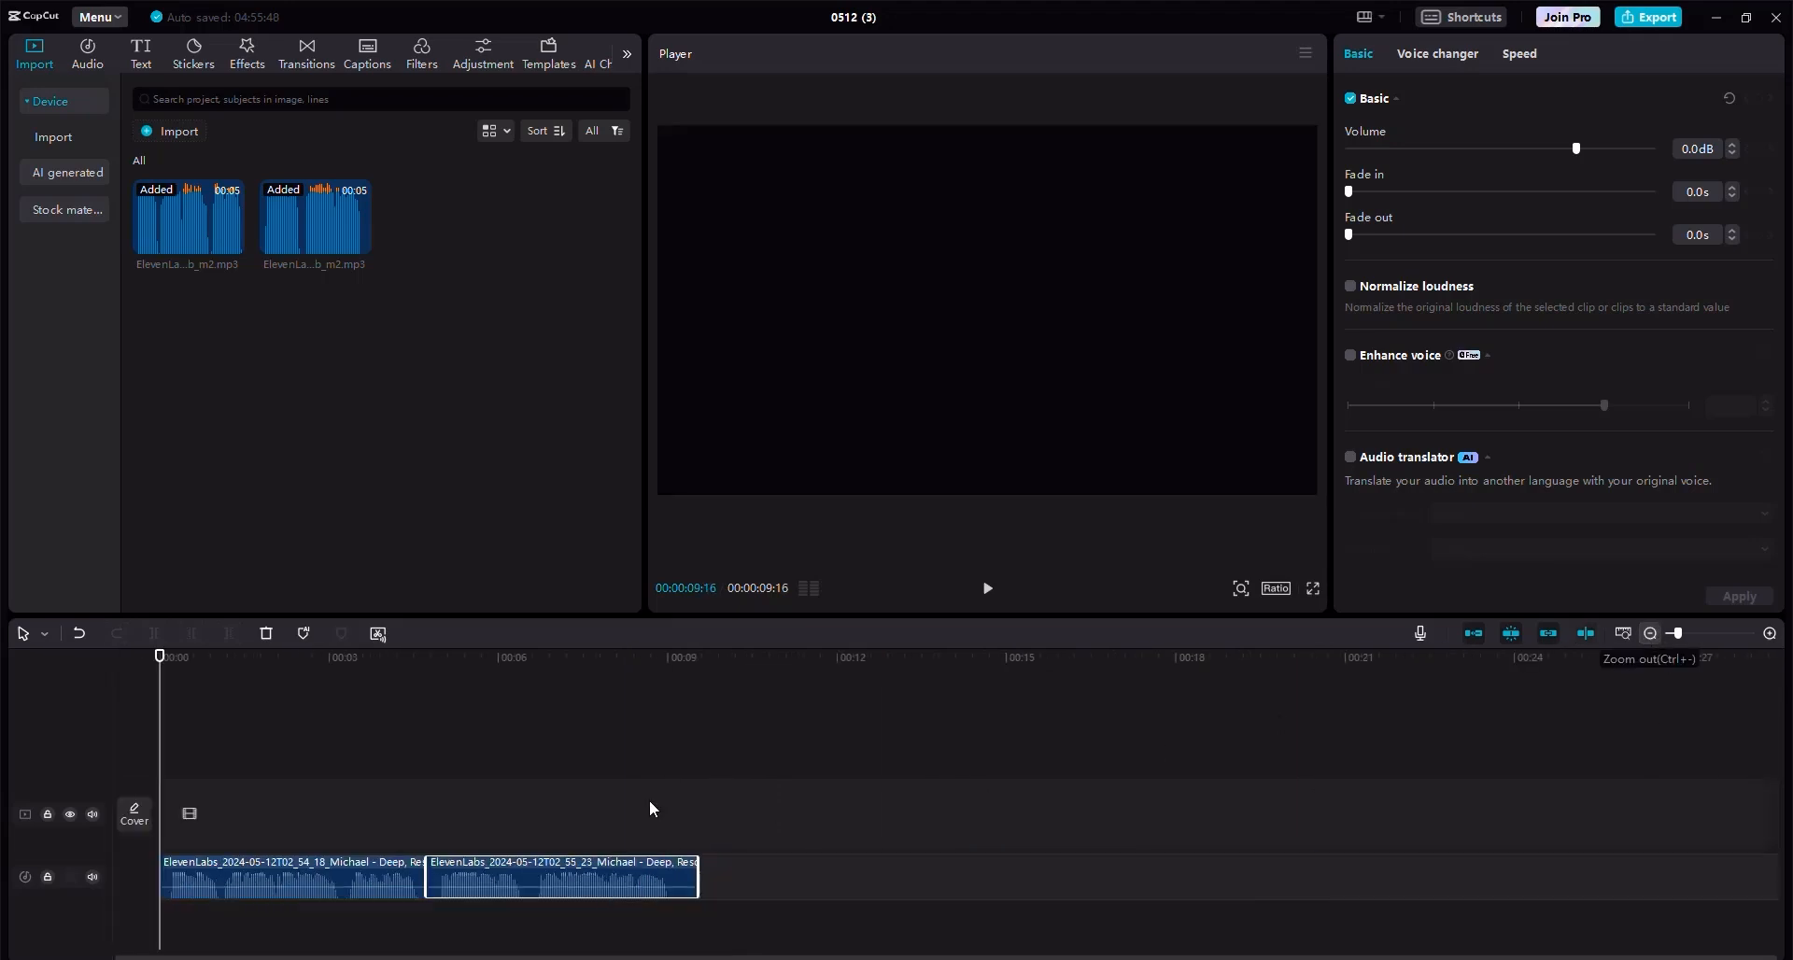
left_click(696, 708)
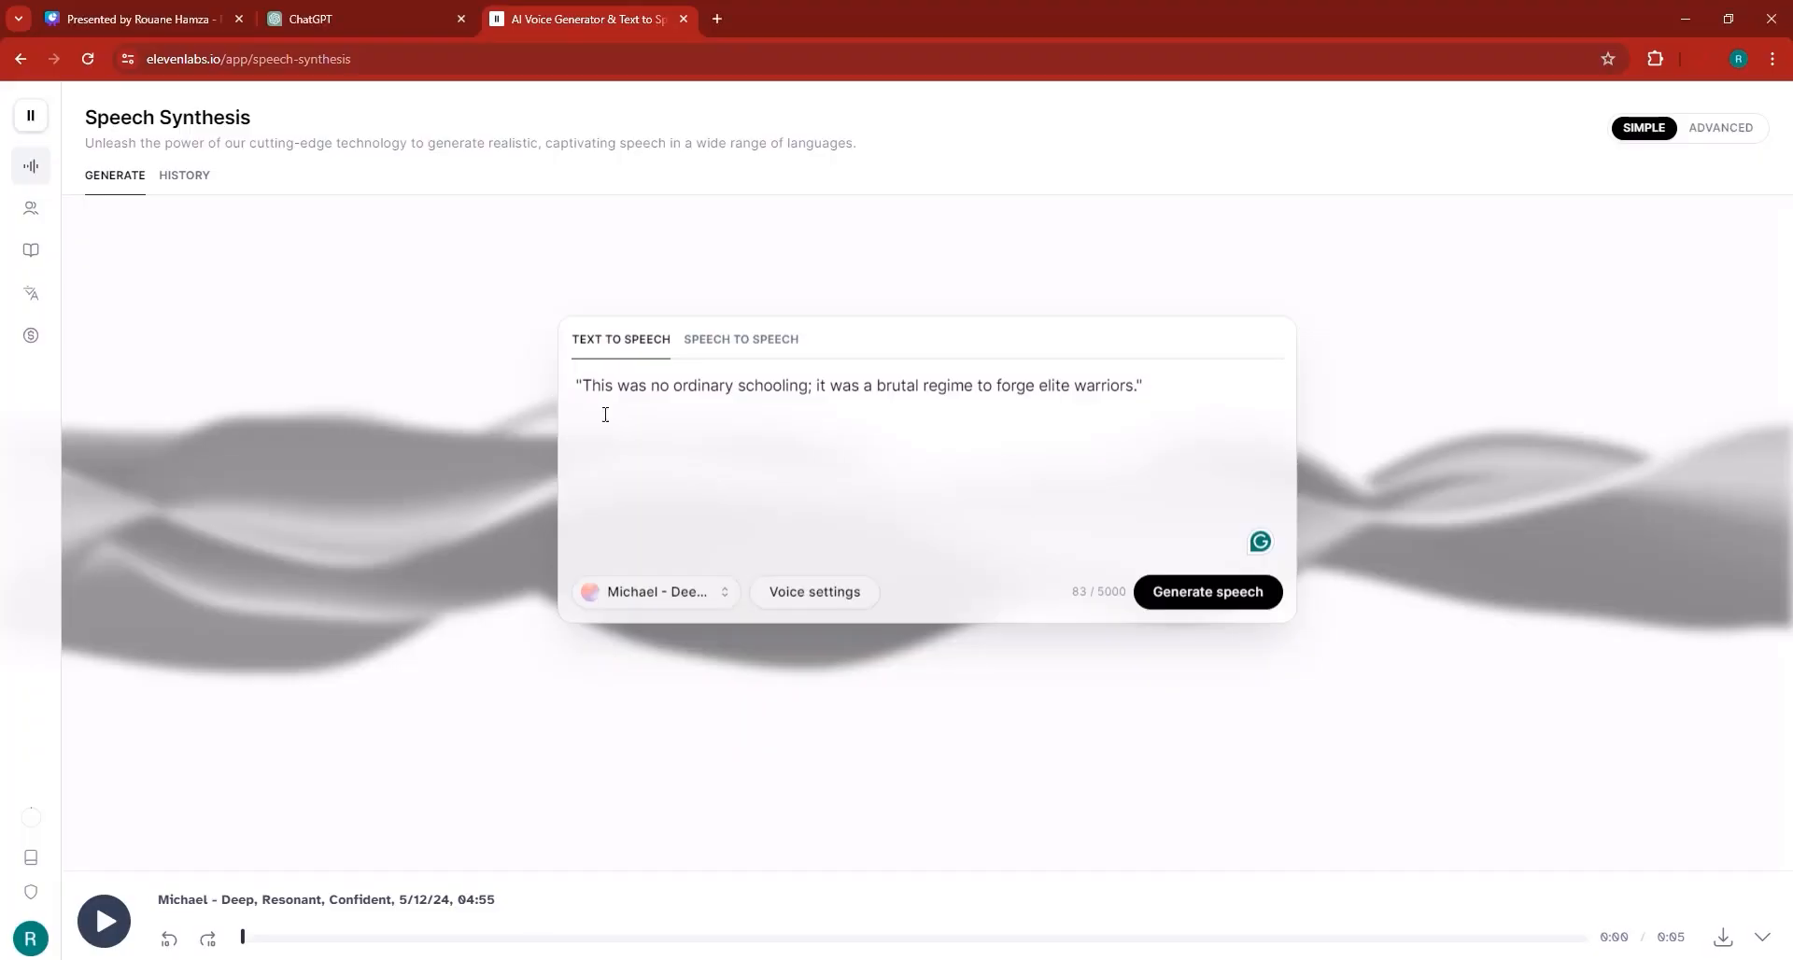
Copy the 10-15 seconds voiceover line from the ChatGPT script.
left_click(422, 9)
scroll(795, 638, "down", 2)
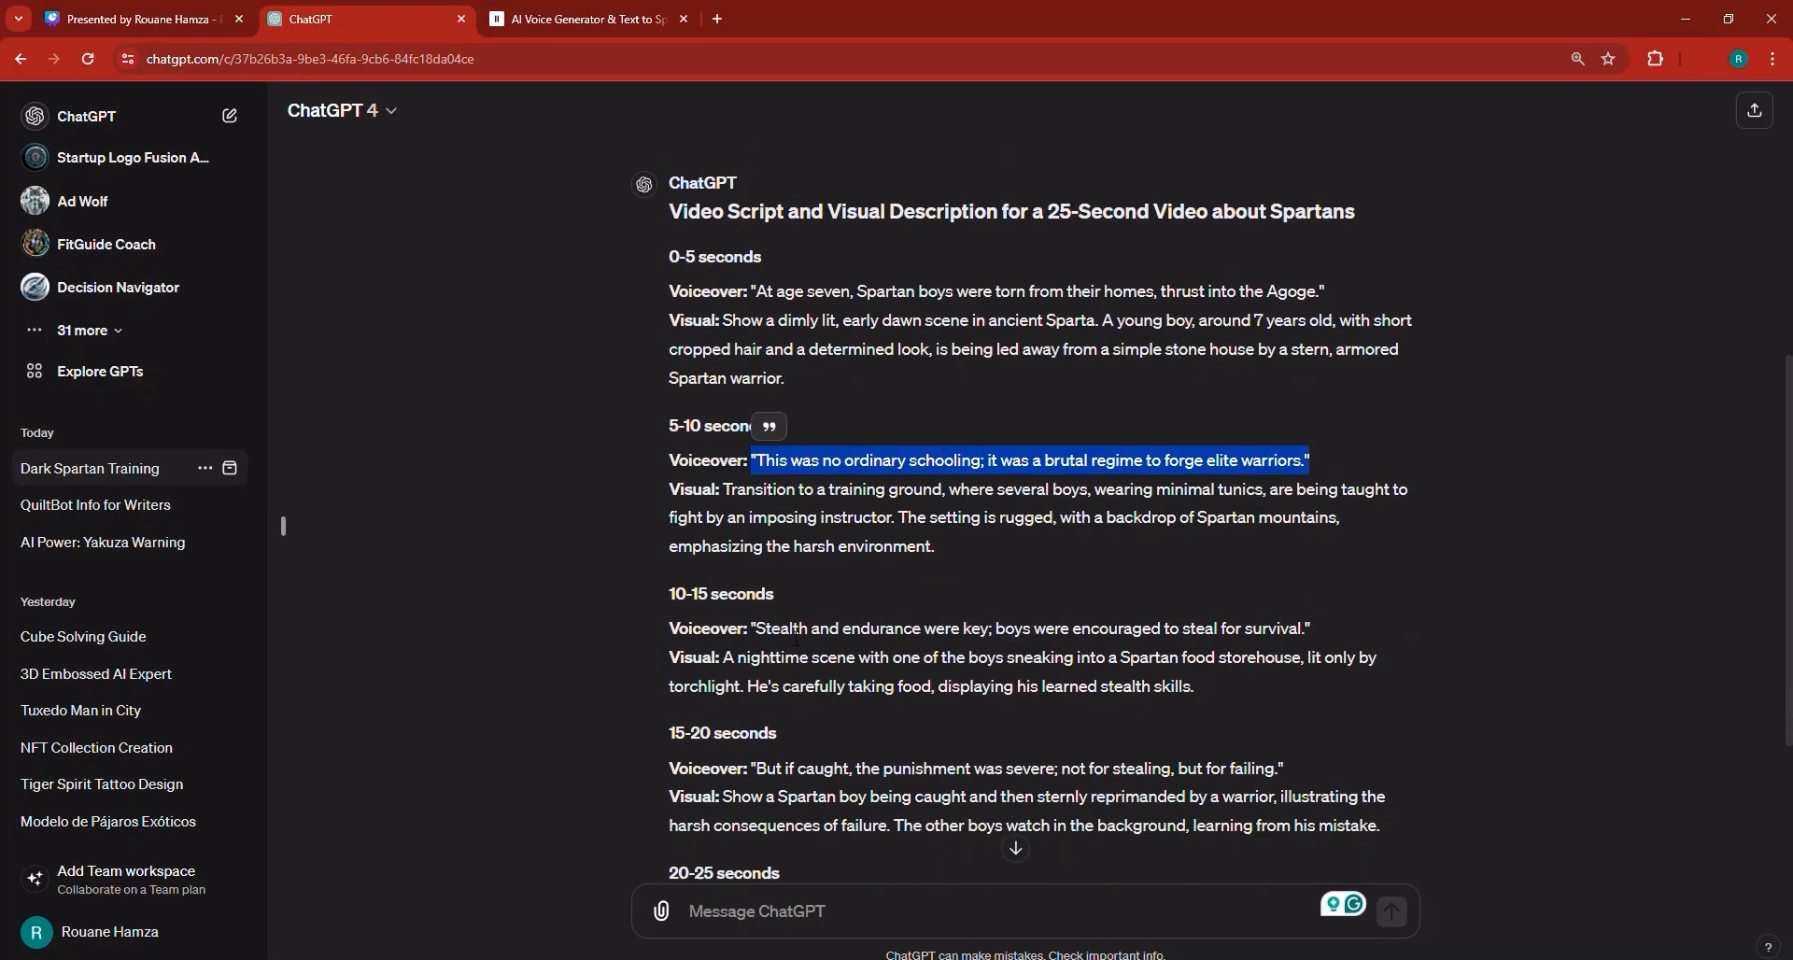
left_click_drag(757, 628, 1309, 628)
right_click(1276, 624)
left_click(1307, 635)
Replace the text-to-speech text with the third voiceover line and generate speech.
left_click(597, 19)
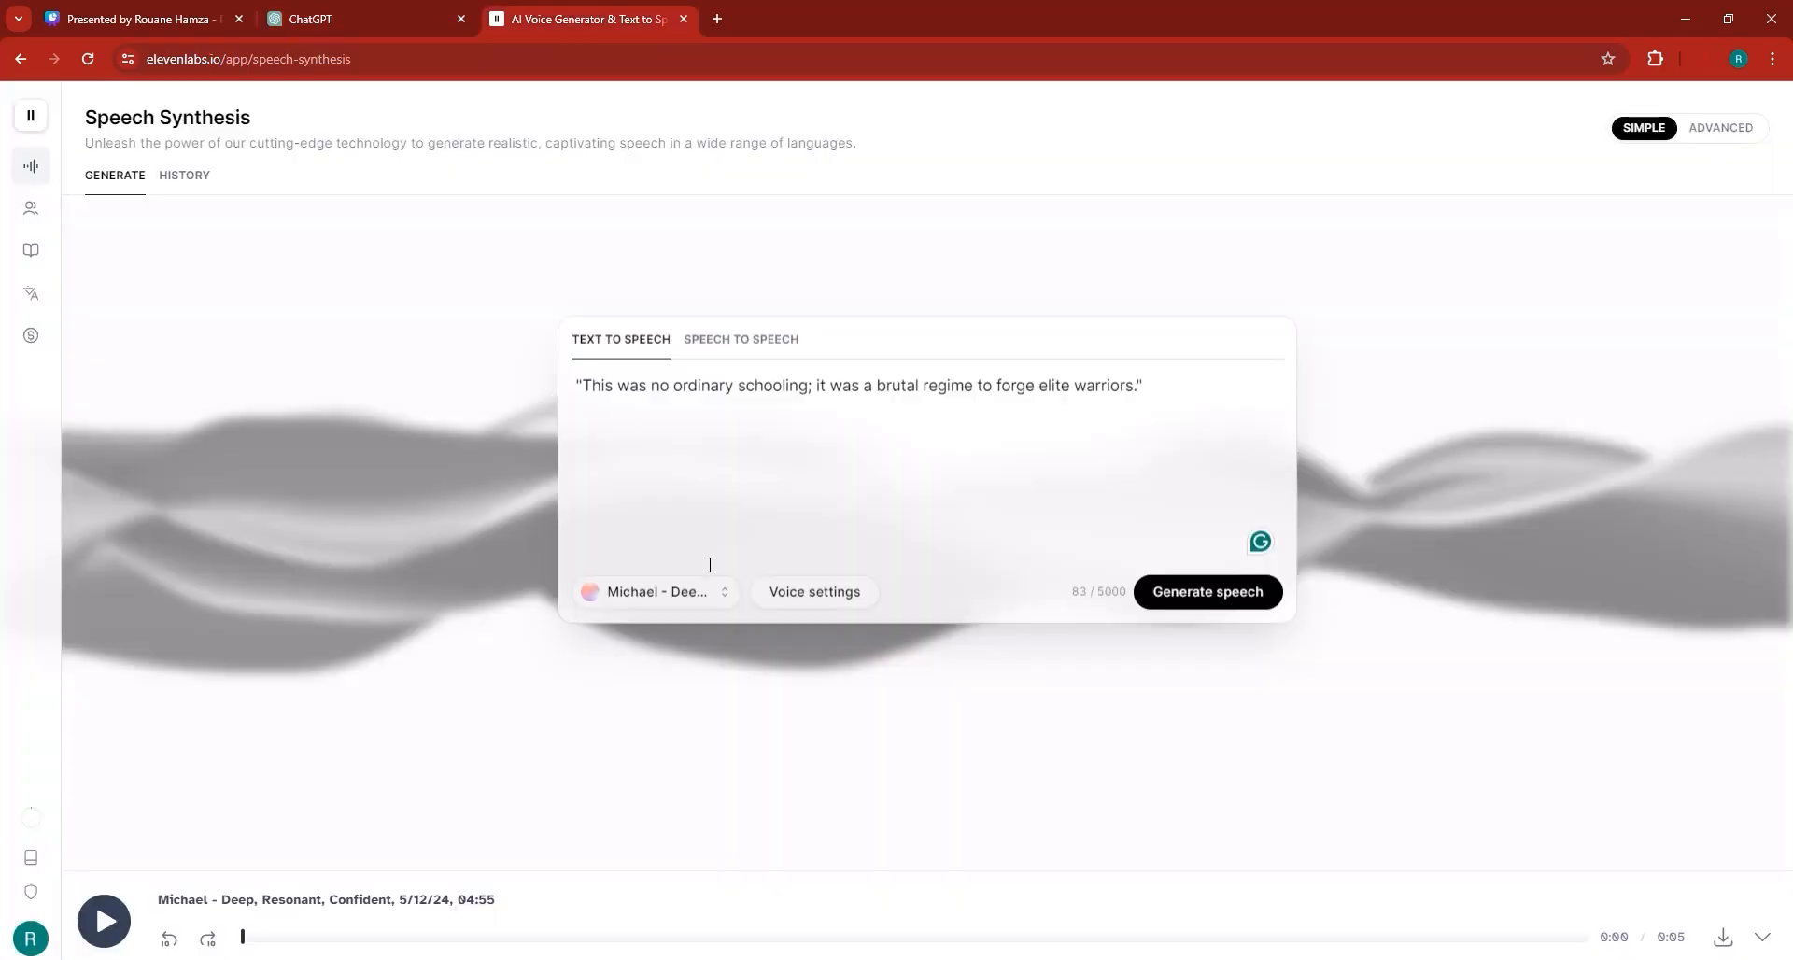
left_click(695, 406)
triple_click(580, 382)
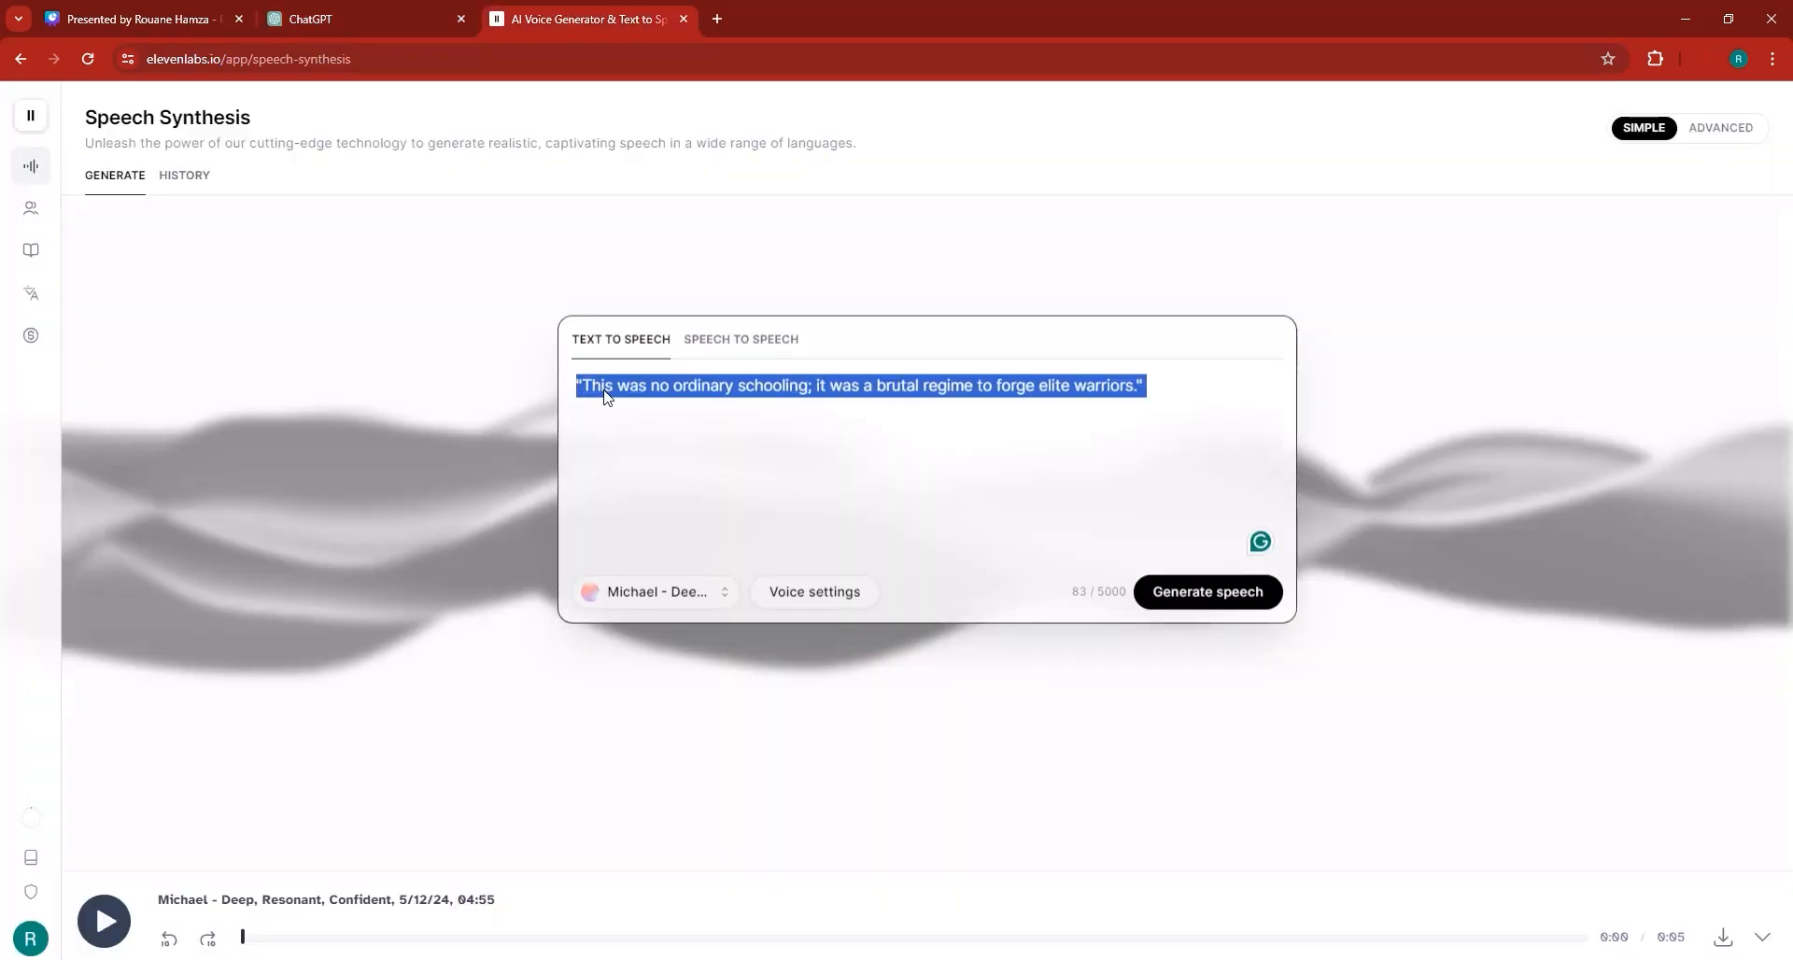
right_click(593, 377)
left_click(666, 495)
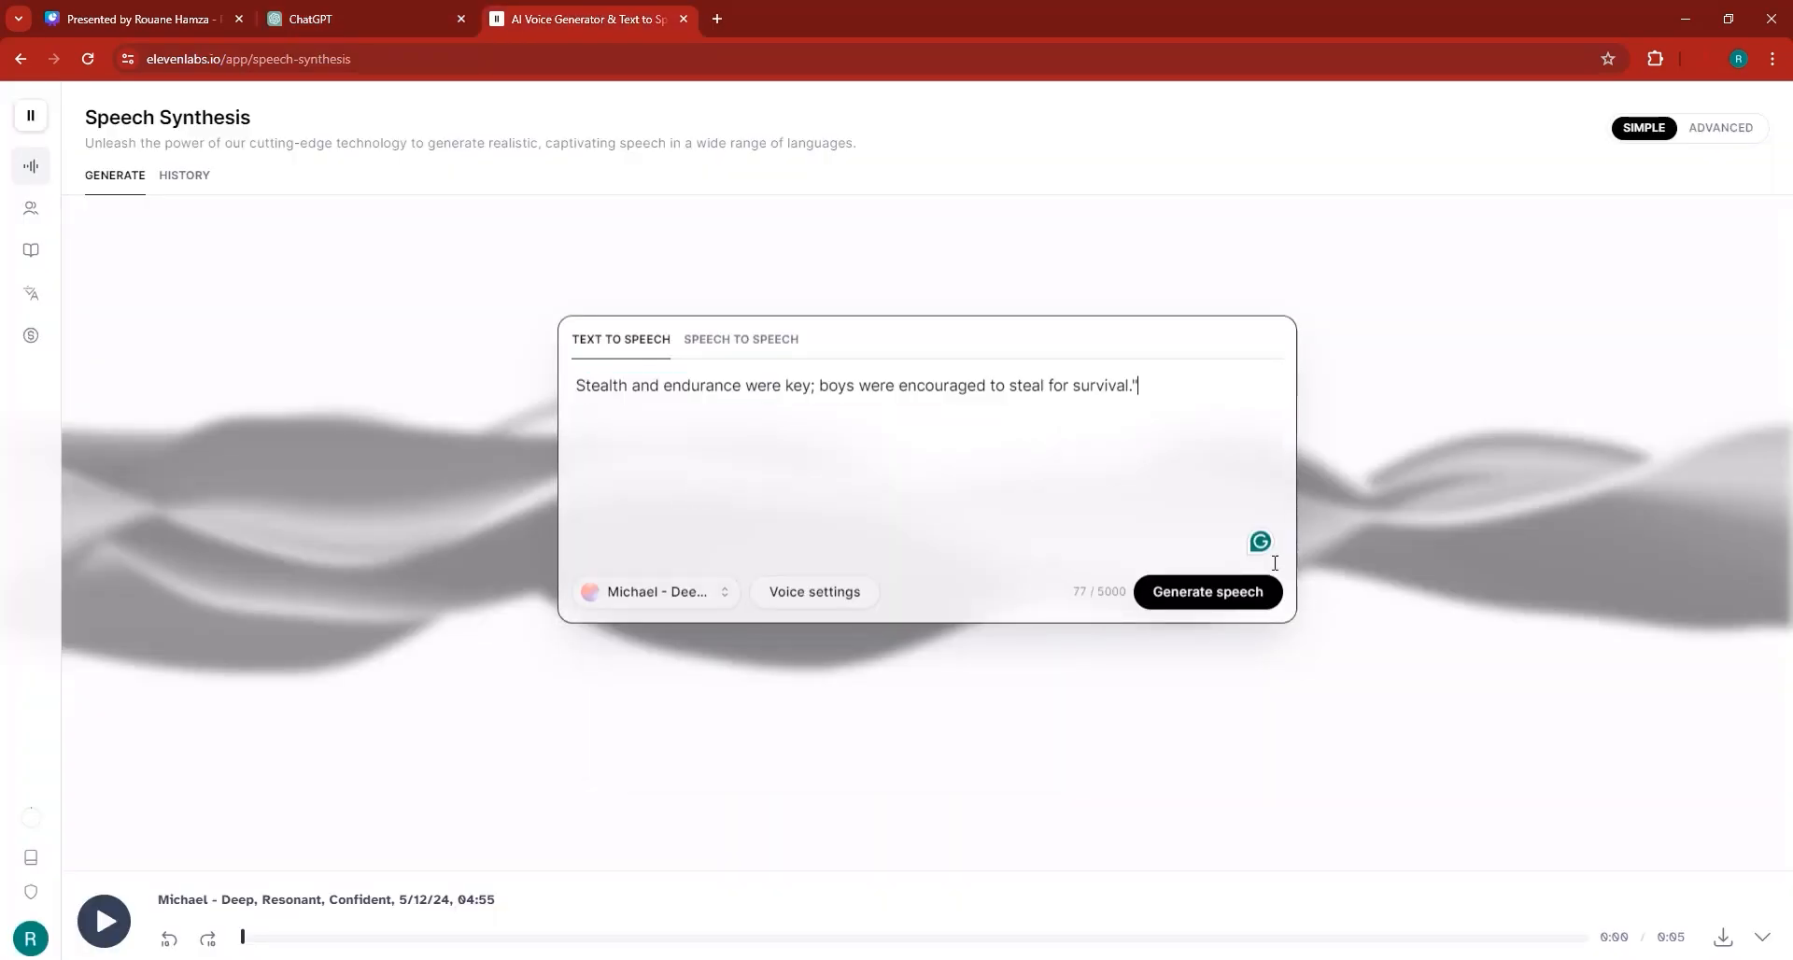
left_click(1205, 593)
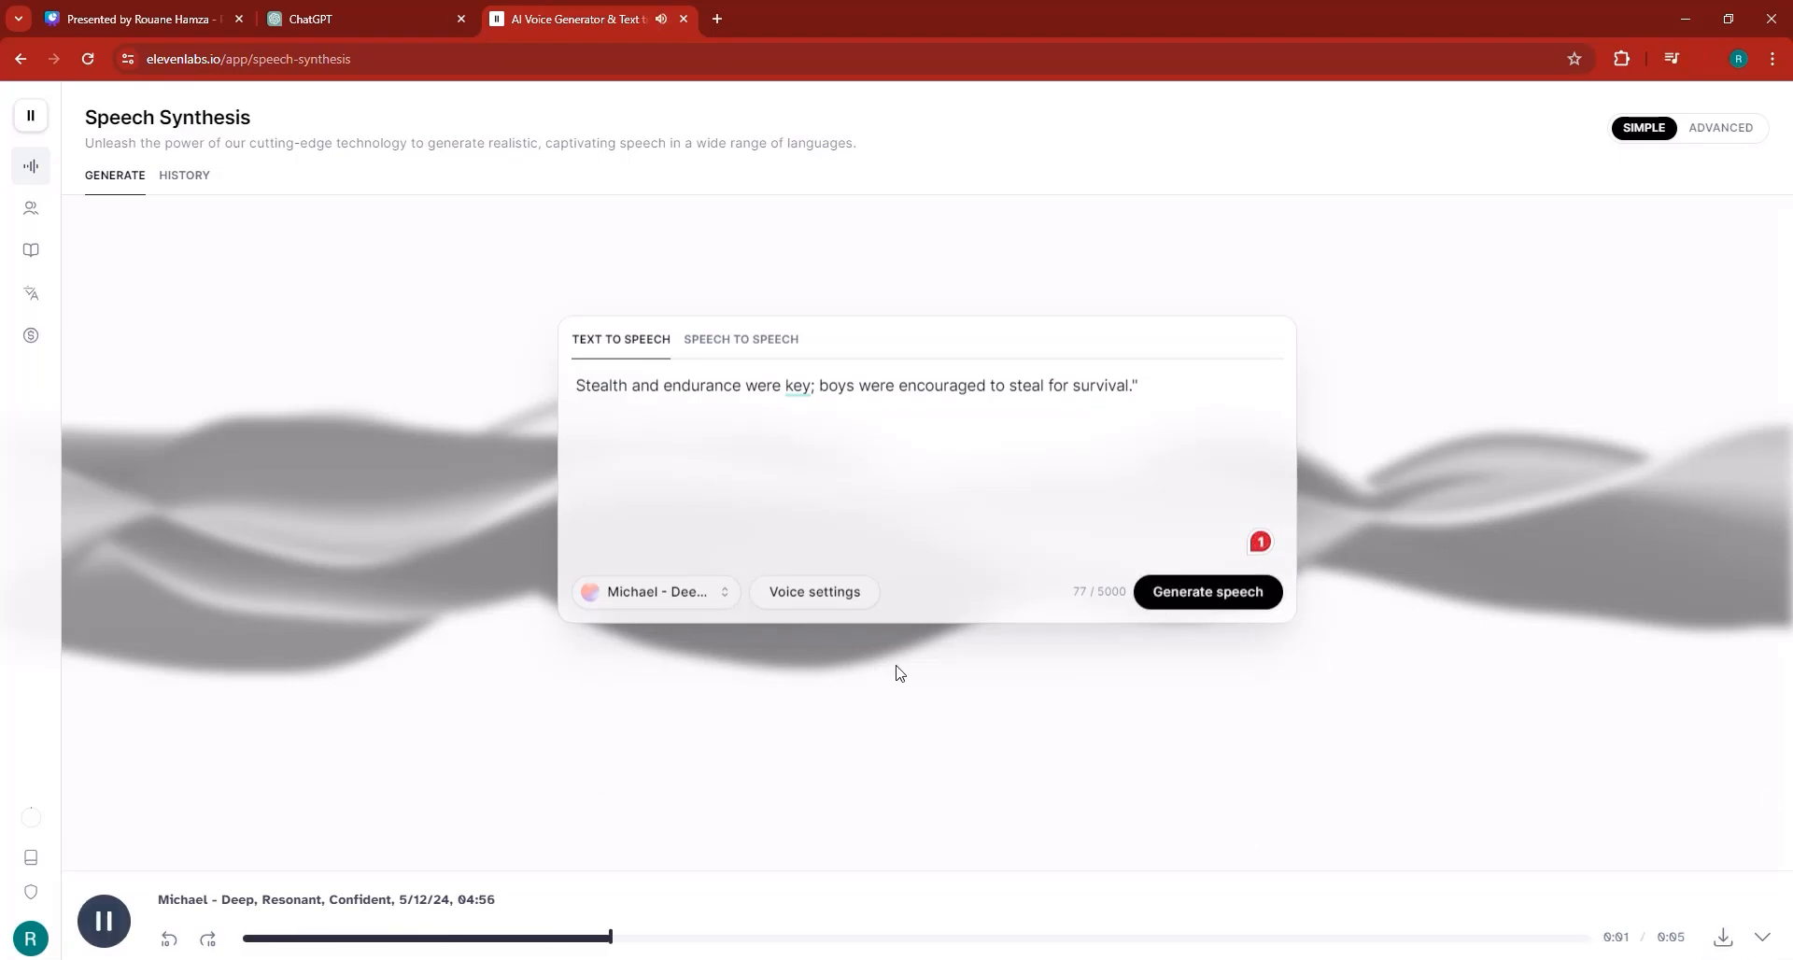
Play back the generated audio and regenerate speech for the third voiceover line.
left_click(106, 925)
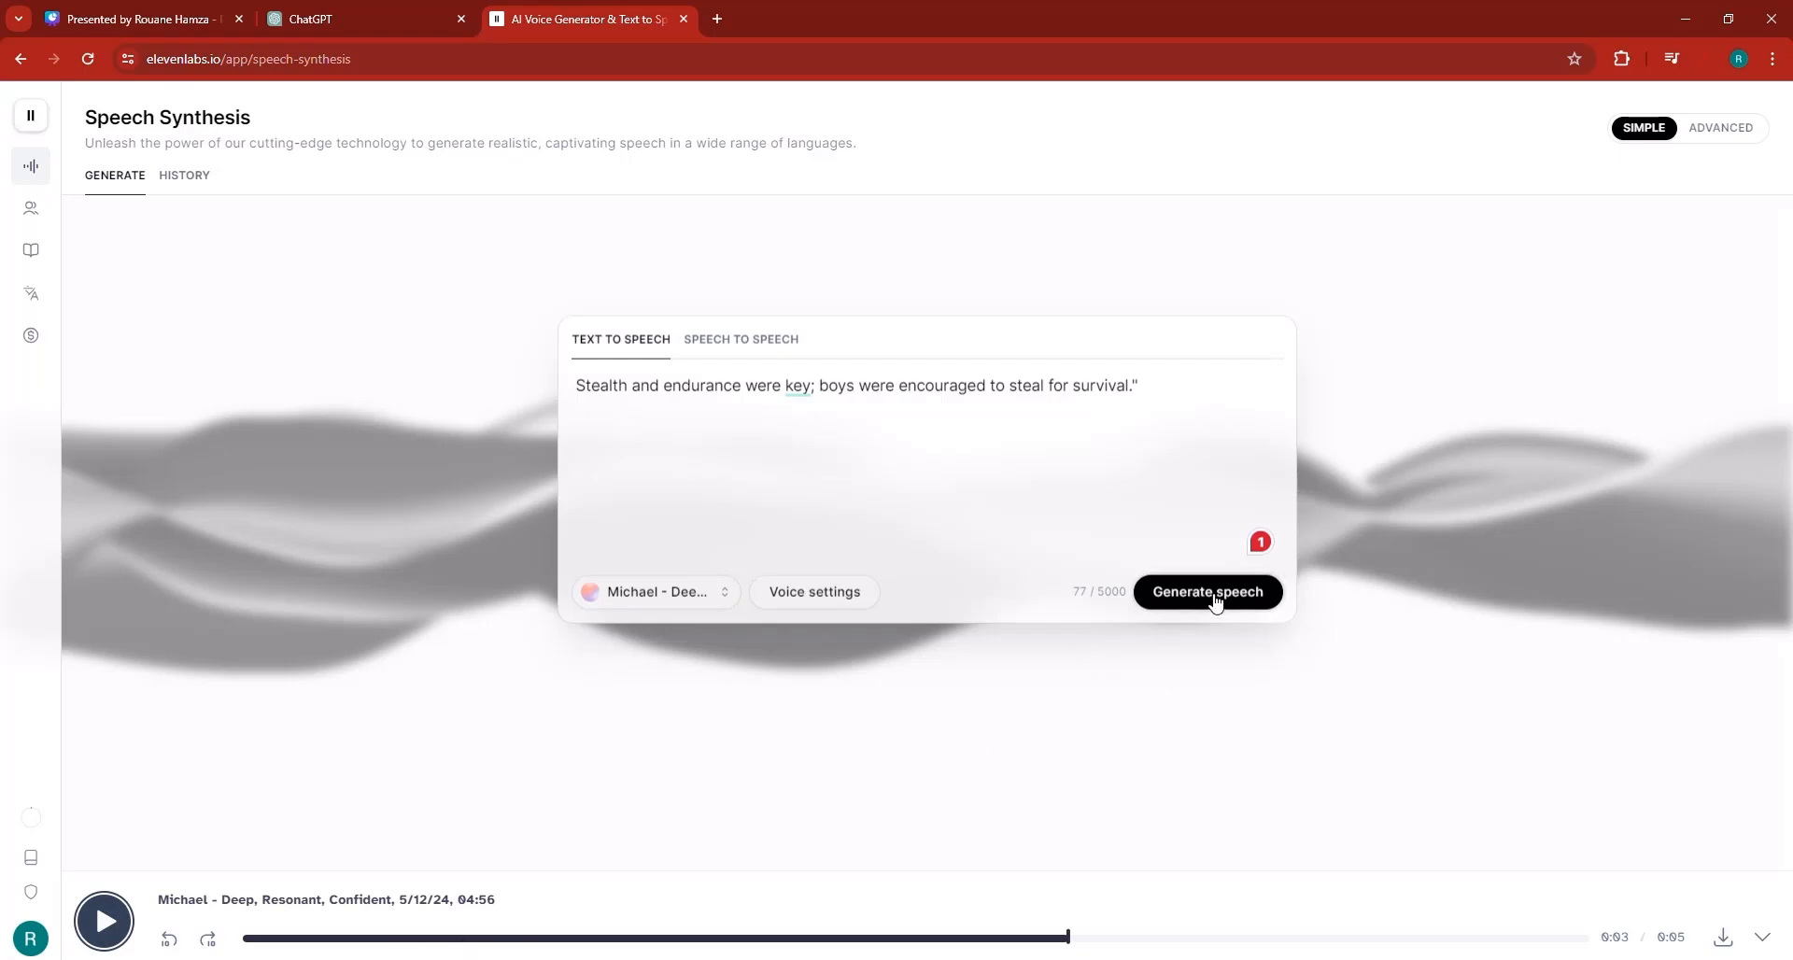
left_click(1163, 593)
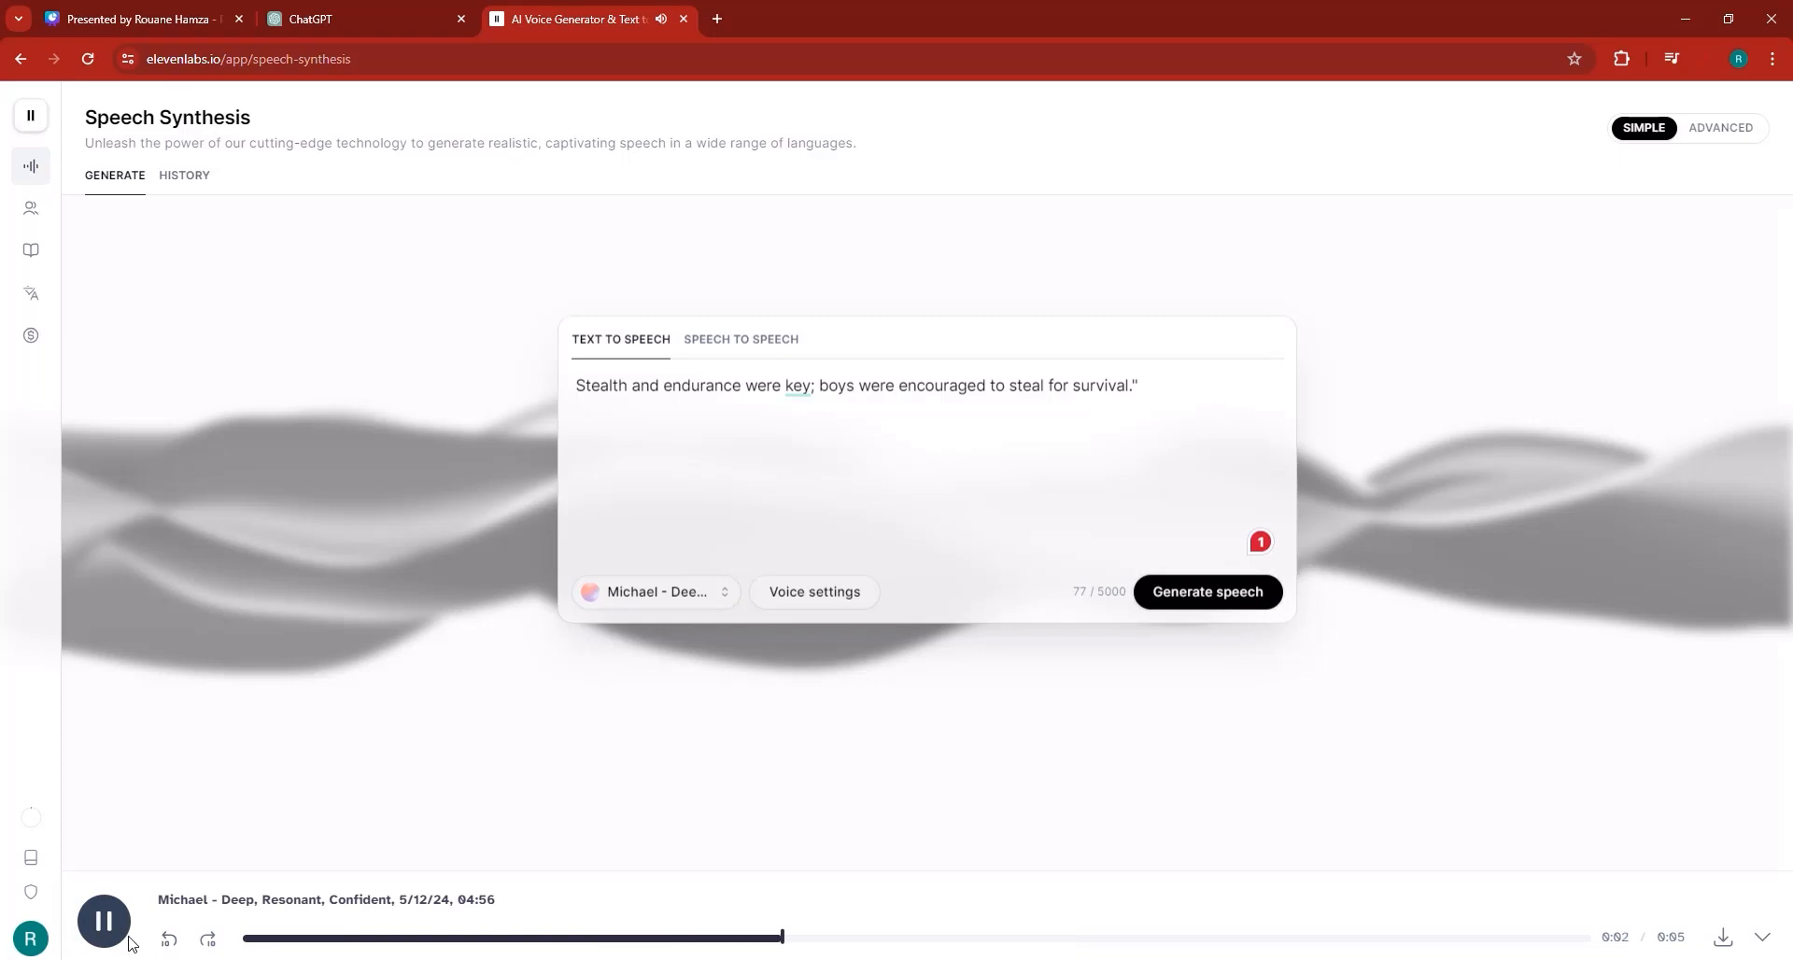
left_click(104, 921)
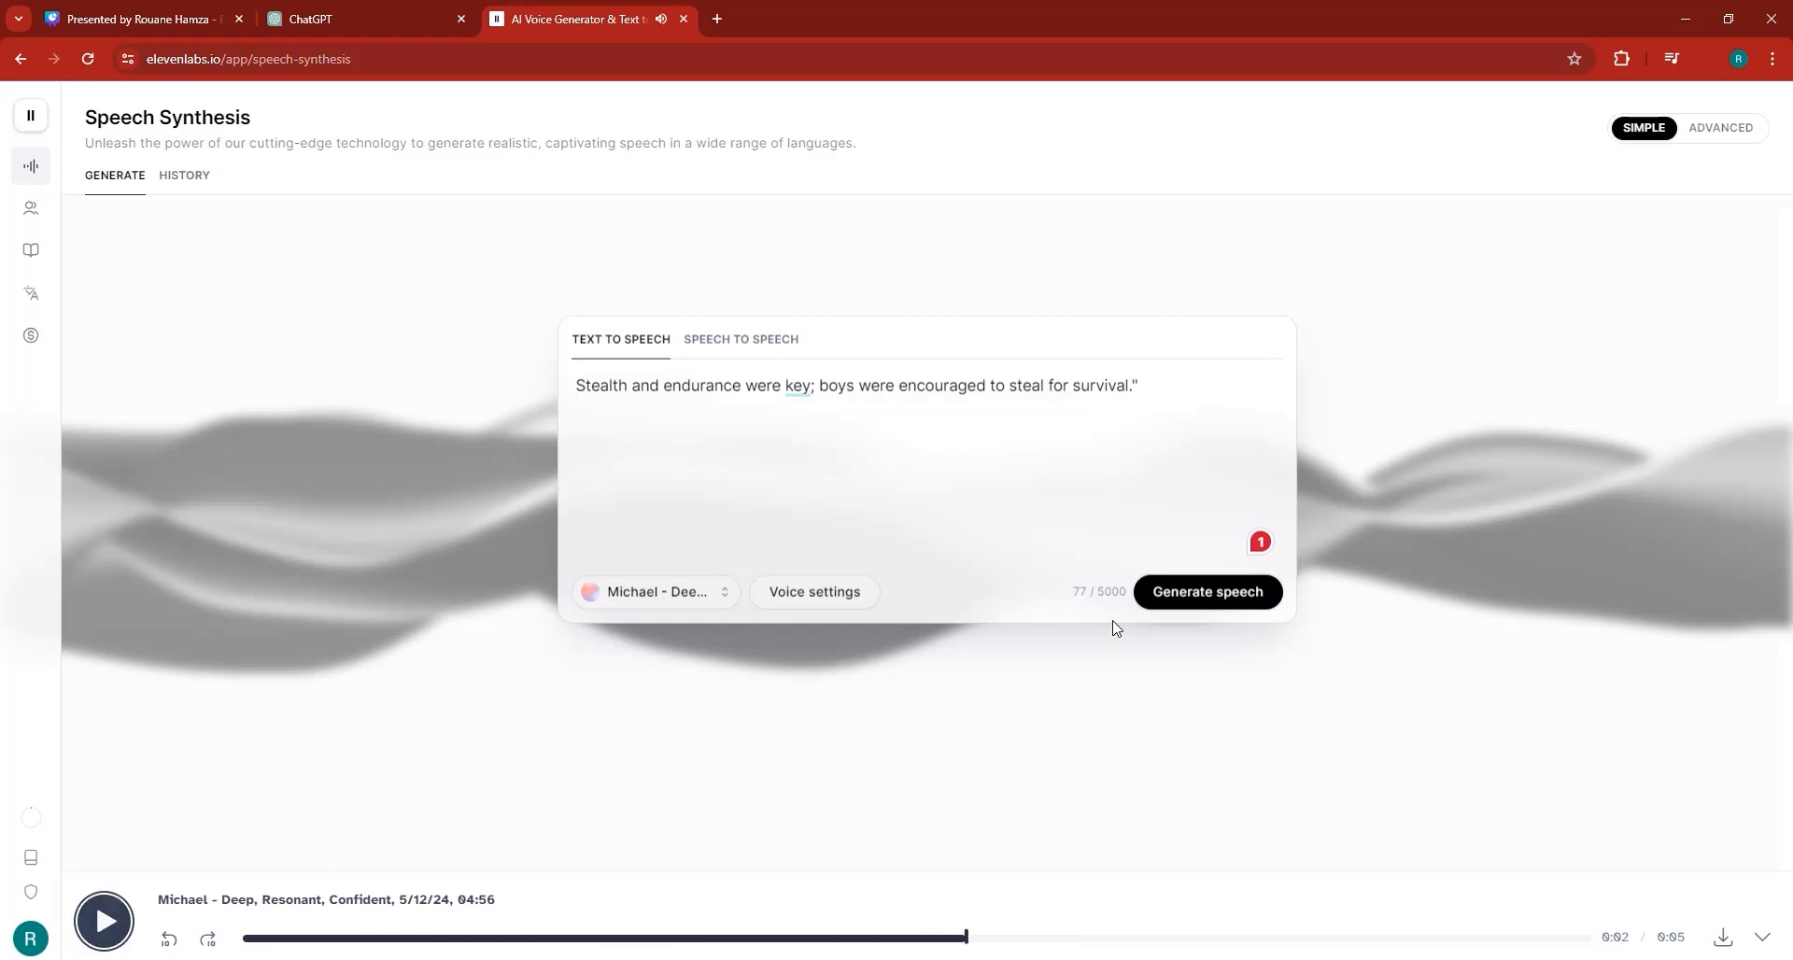
left_click(1168, 594)
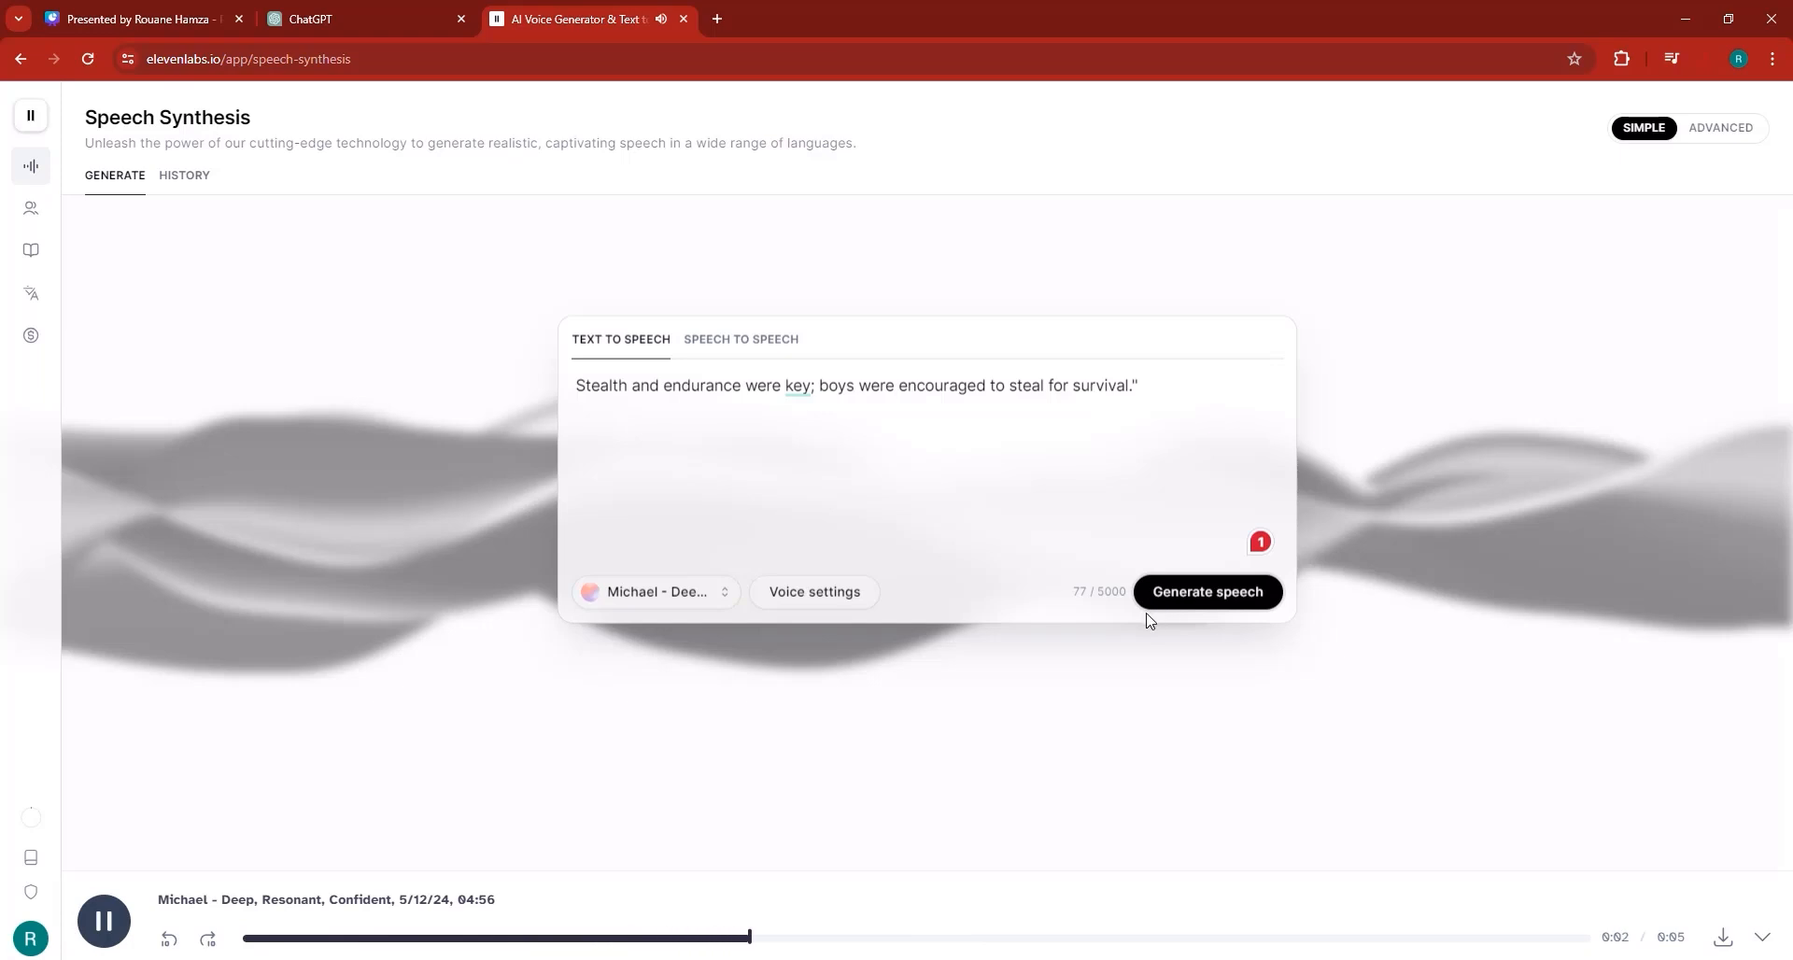
left_click(1200, 596)
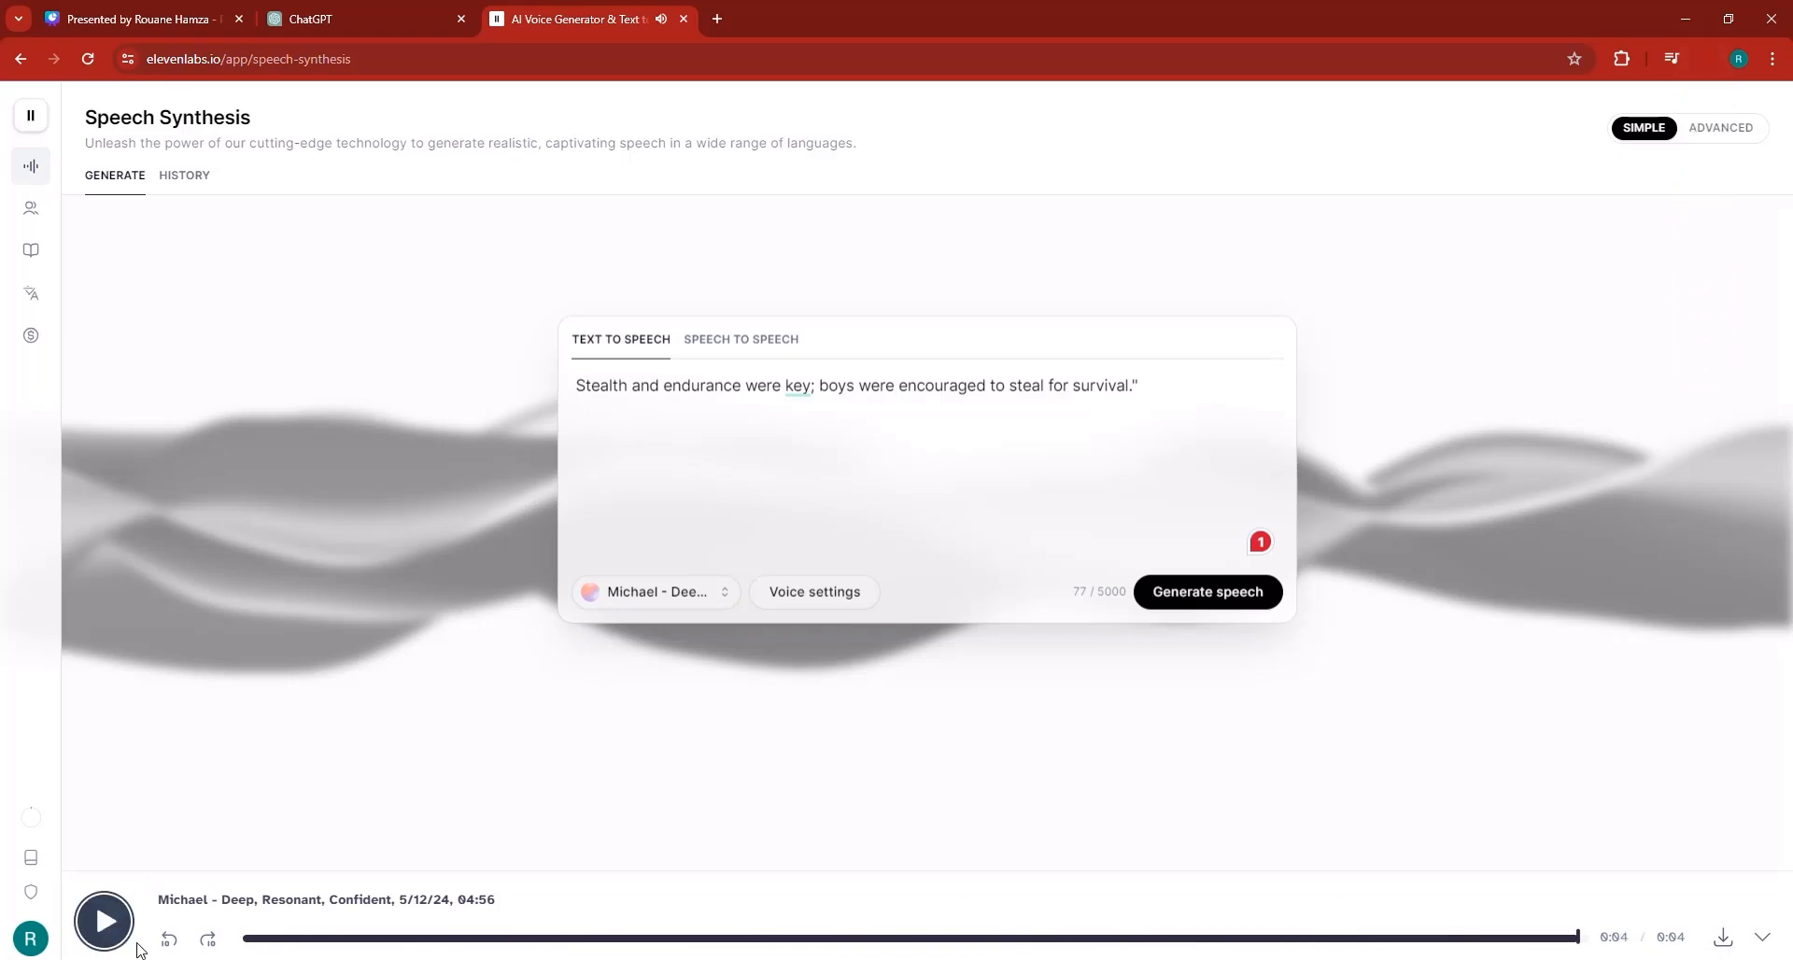
Import the third voiceover MP3 into CapCut and place it after the second clip on the audio track.
left_click(485, 958)
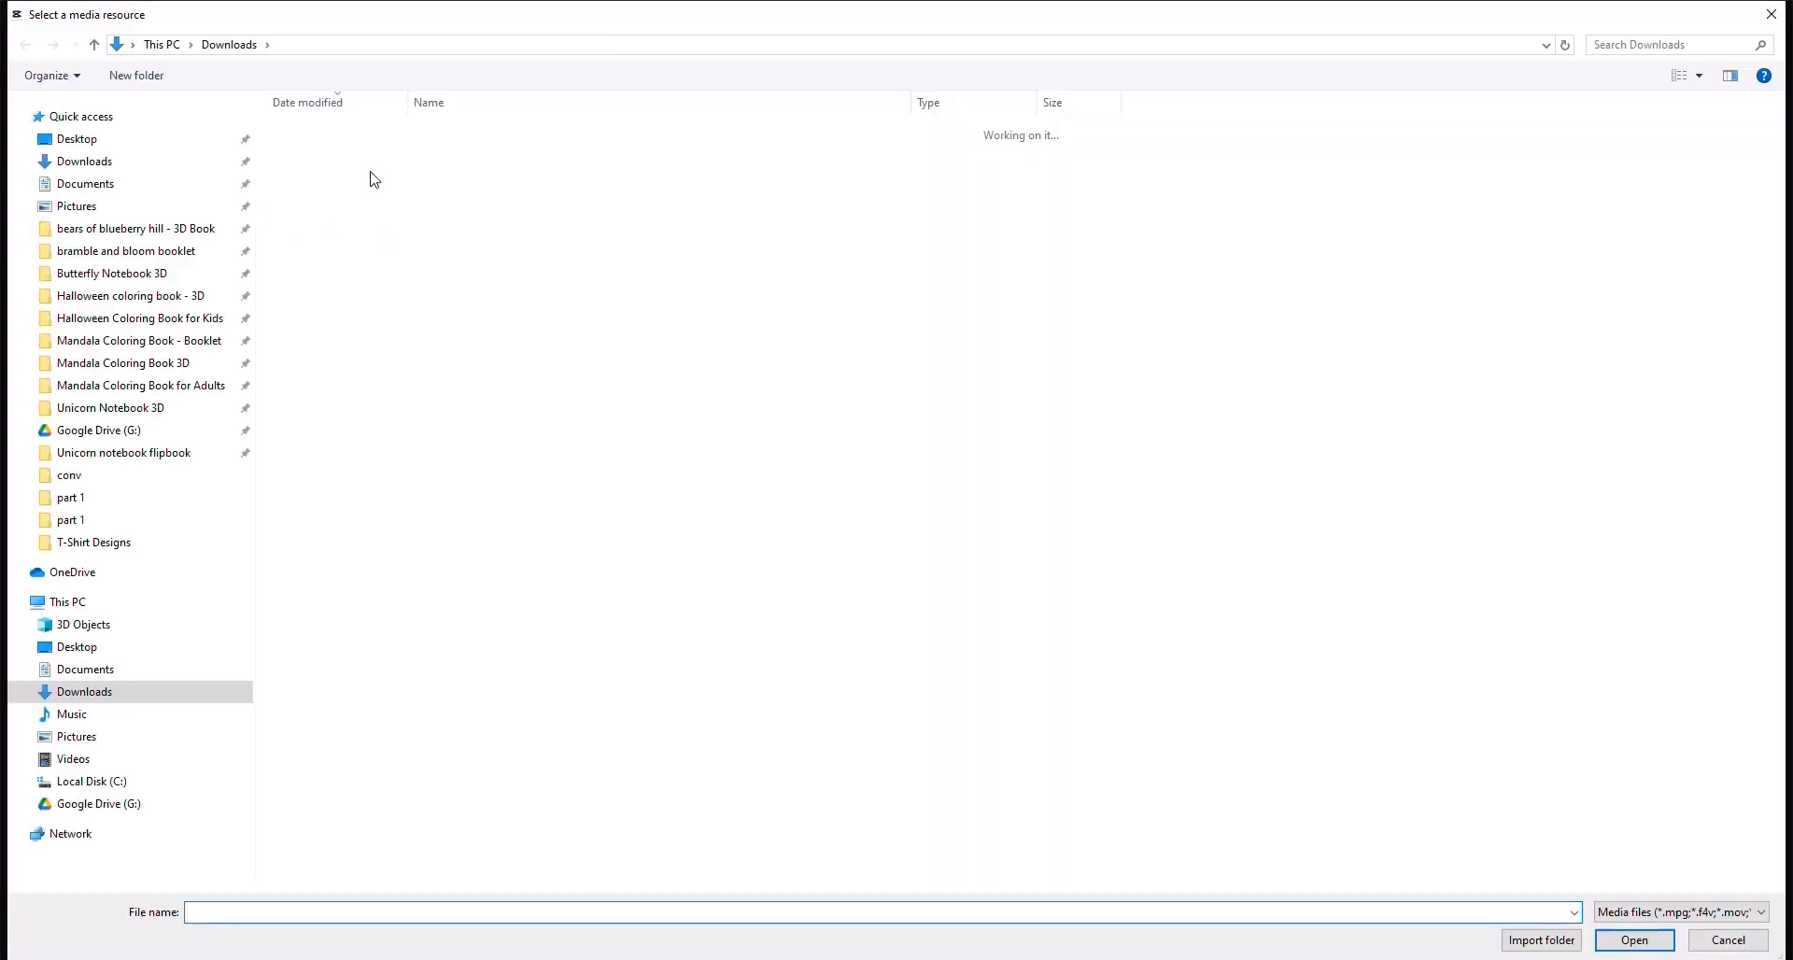
double_click(368, 161)
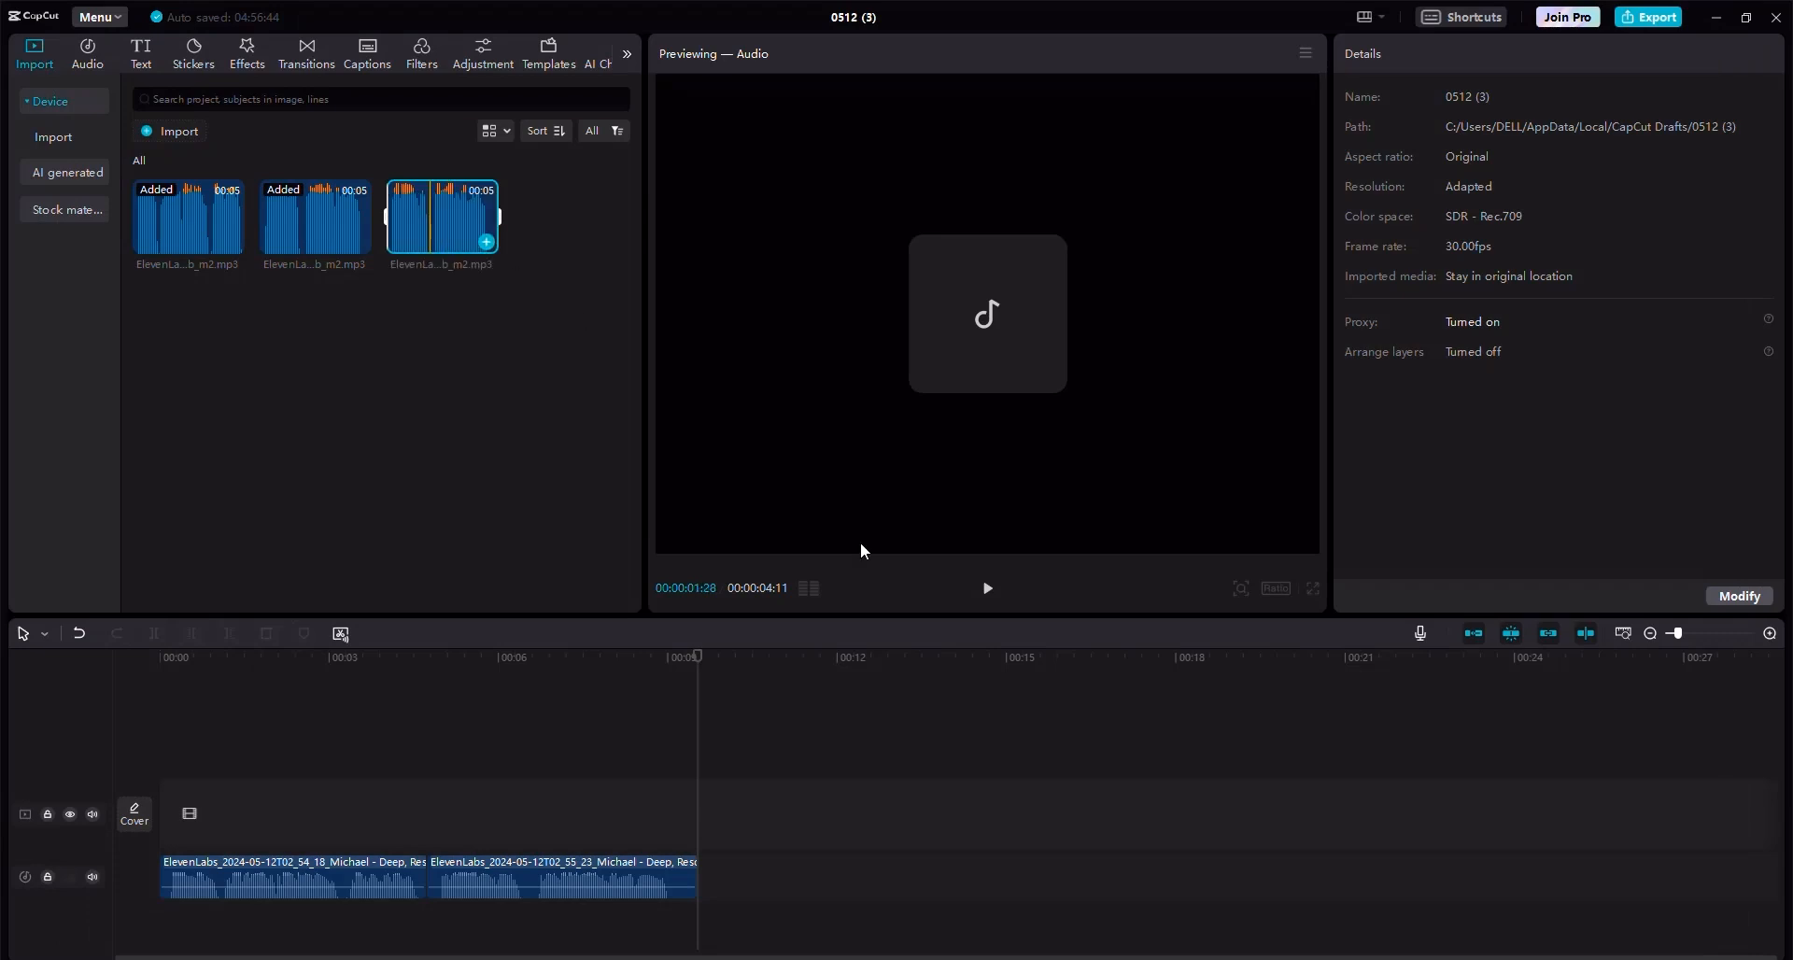
left_click_drag(860, 542, 702, 882)
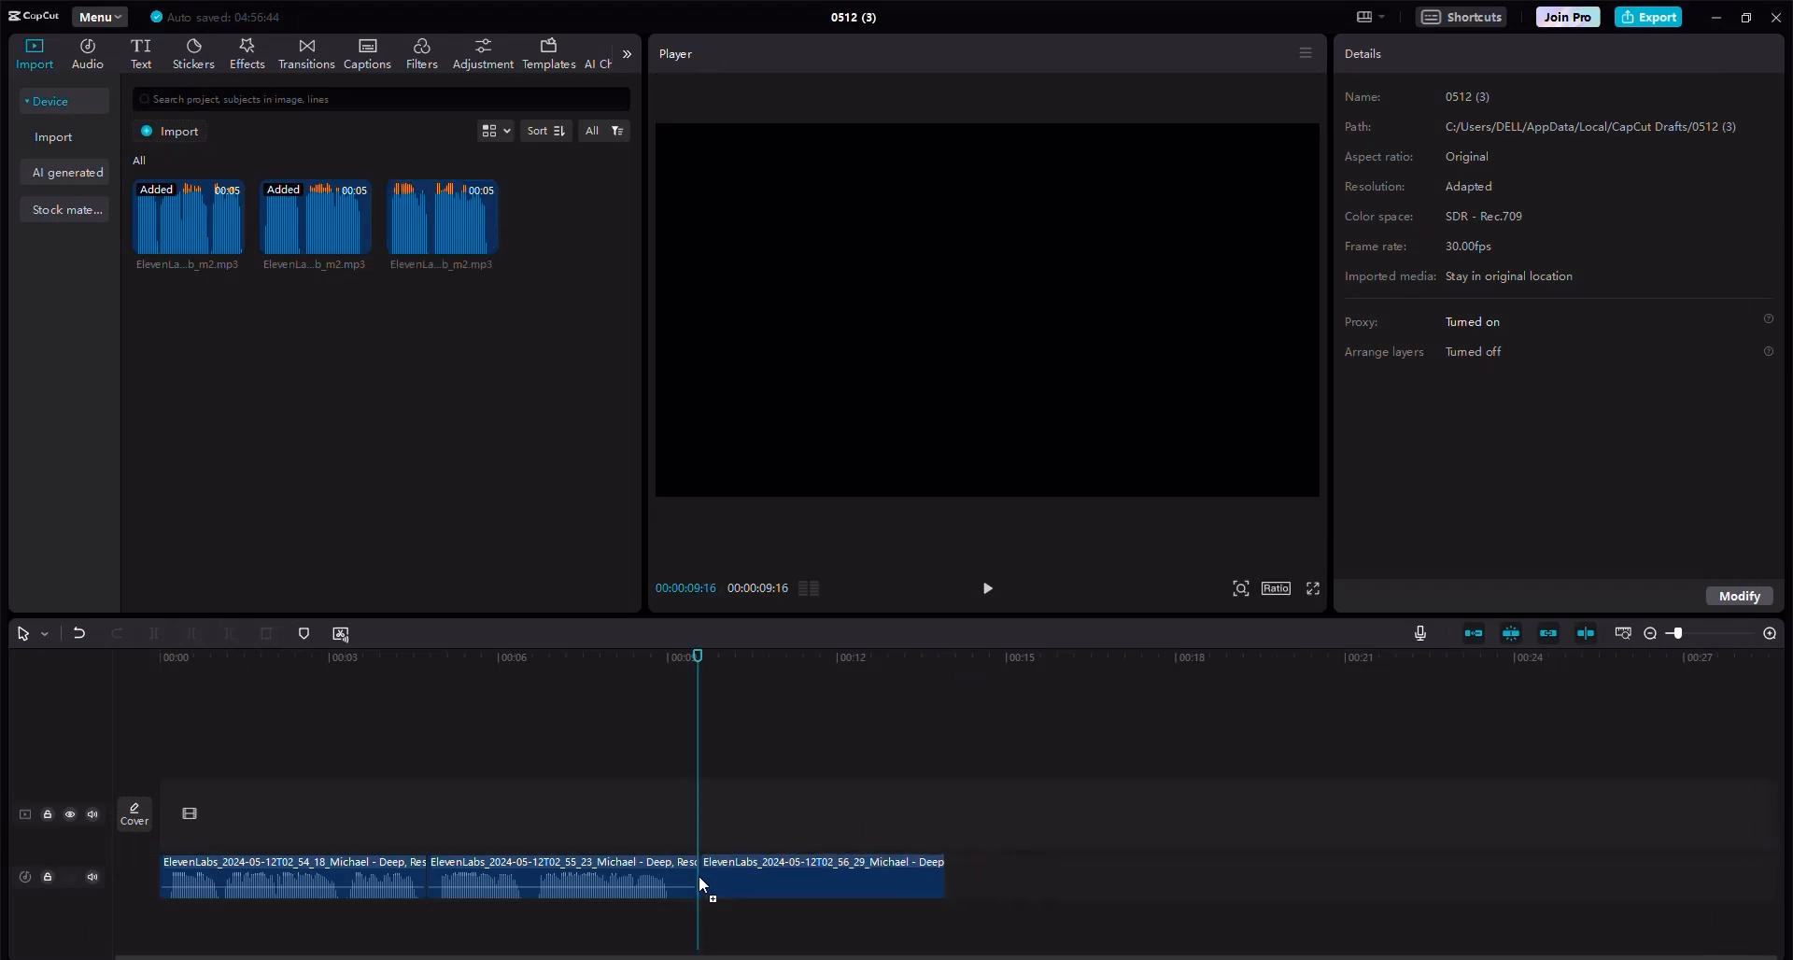
left_click(944, 677)
Copy the 15-20 seconds voiceover line from the ChatGPT script.
left_click(386, 0)
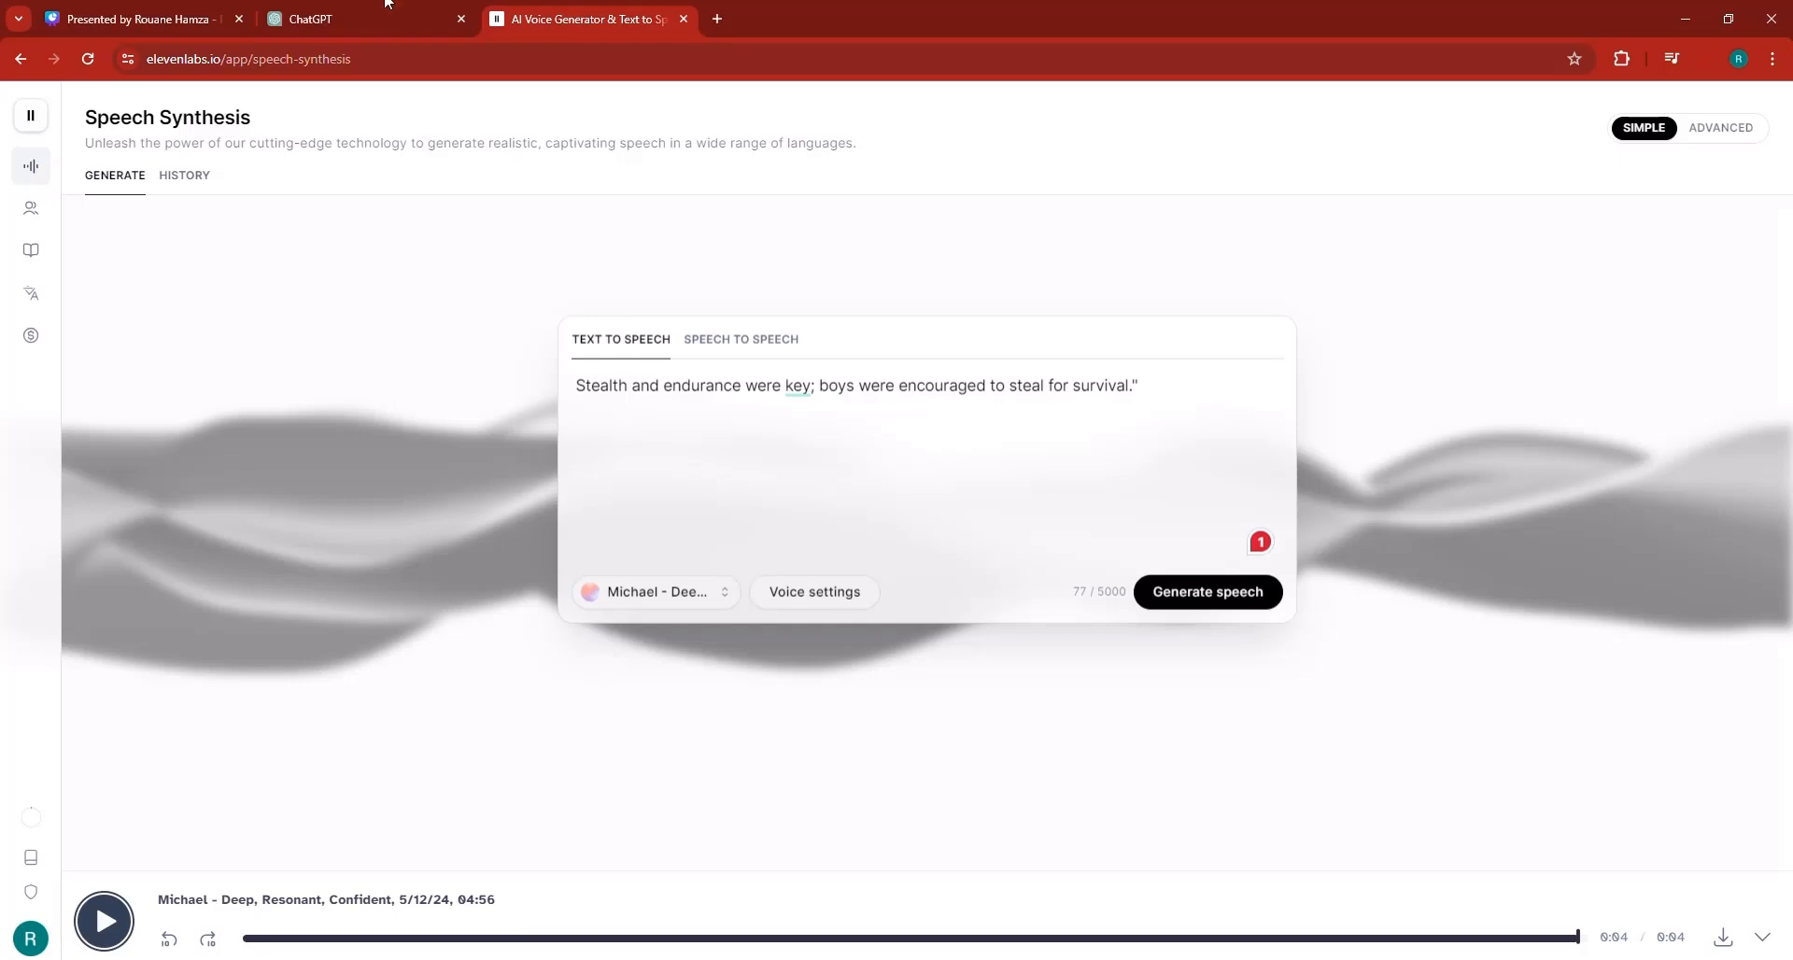
left_click(418, 23)
scroll(826, 570, "down", 1)
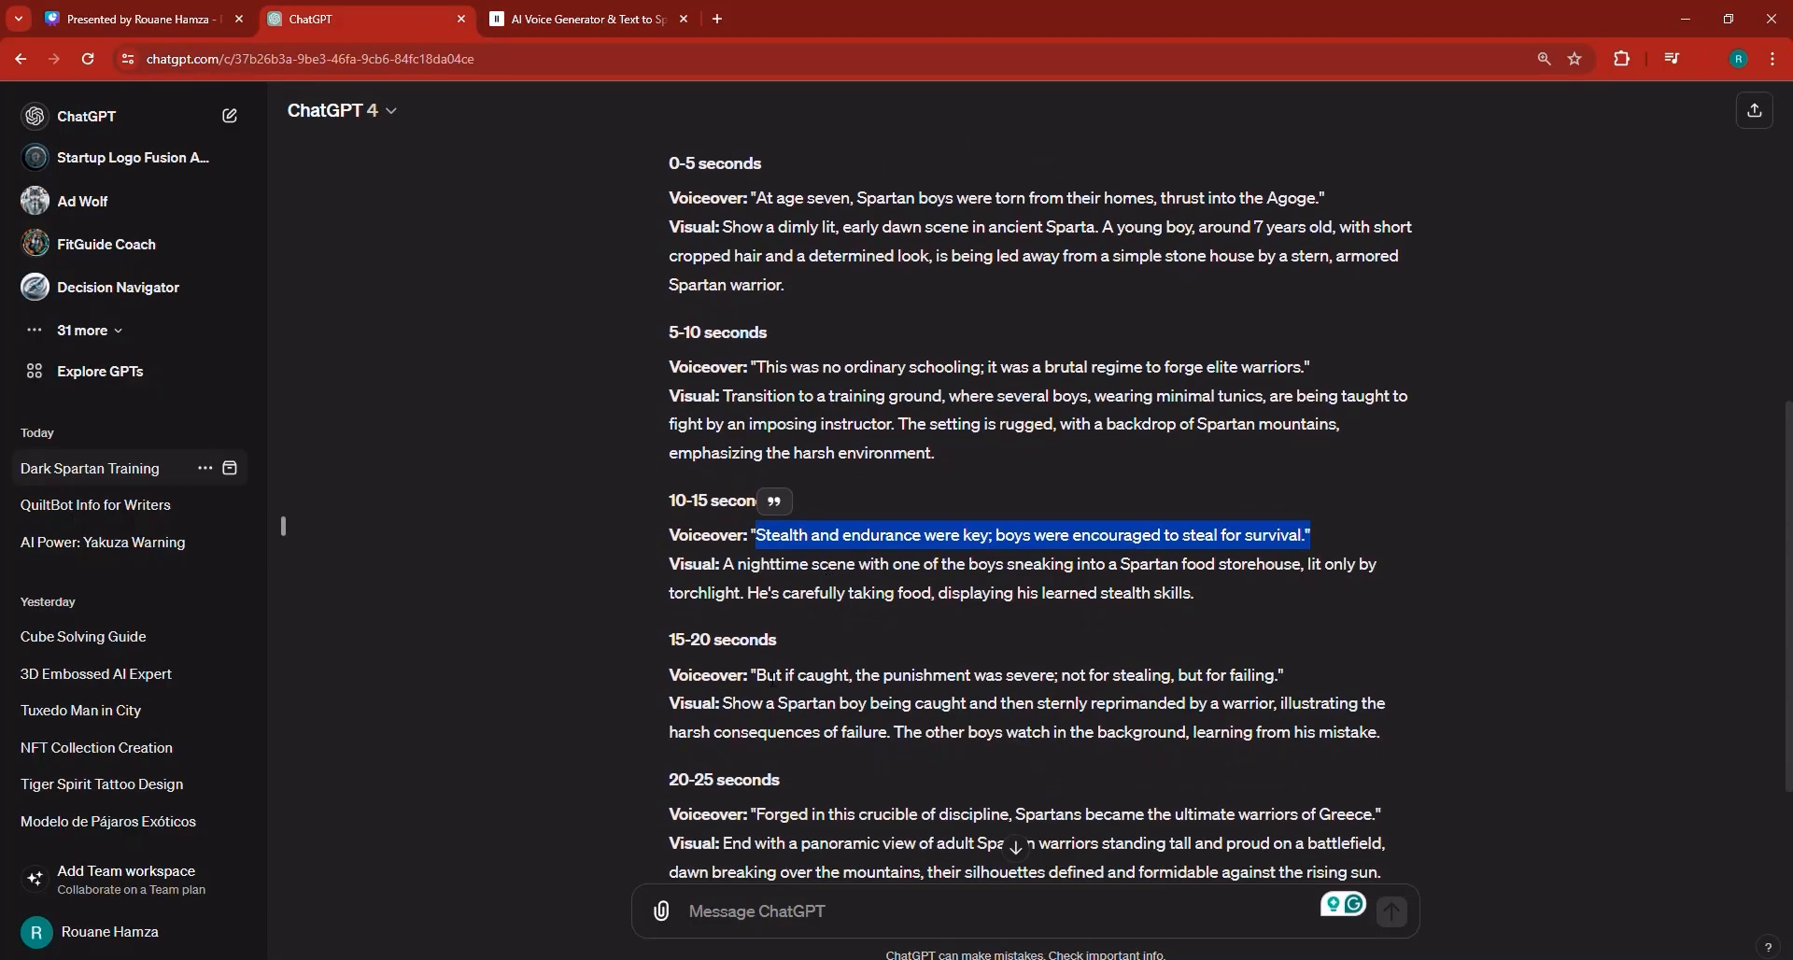
left_click_drag(758, 675, 1316, 689)
key("ctrl+c")
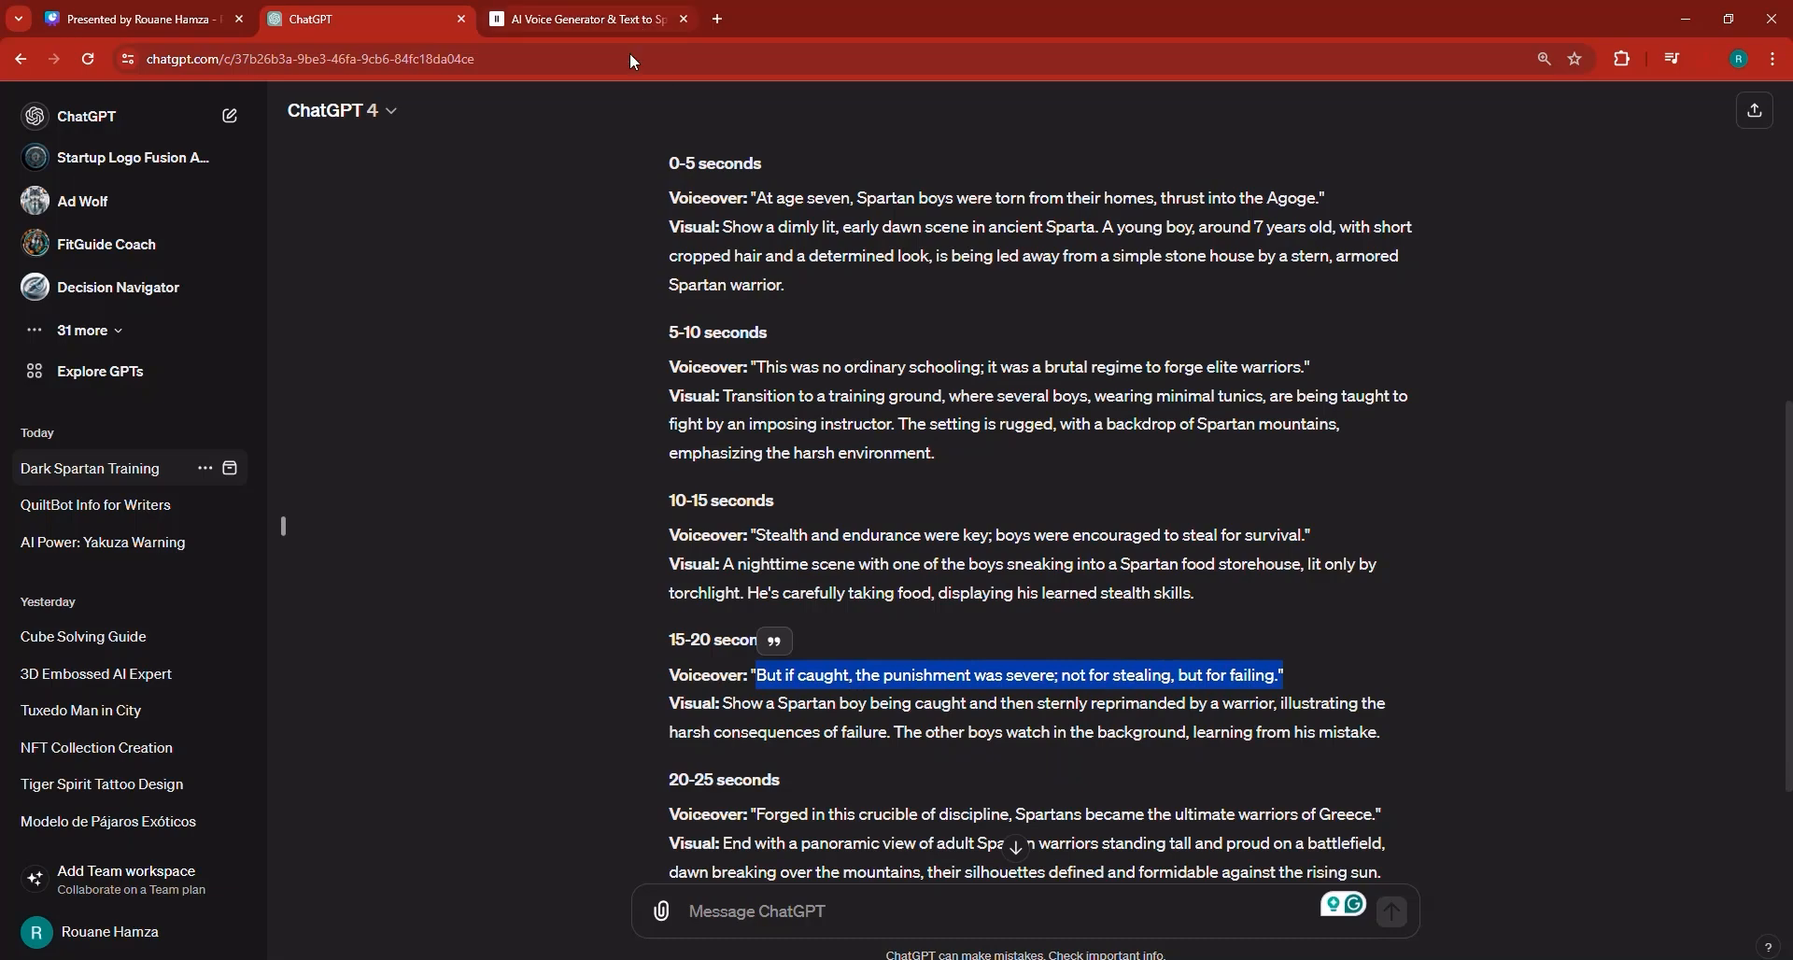
Replace the text-to-speech text with the fourth voiceover line and generate speech.
left_click(579, 18)
key("ctrl+a")
right_click(613, 392)
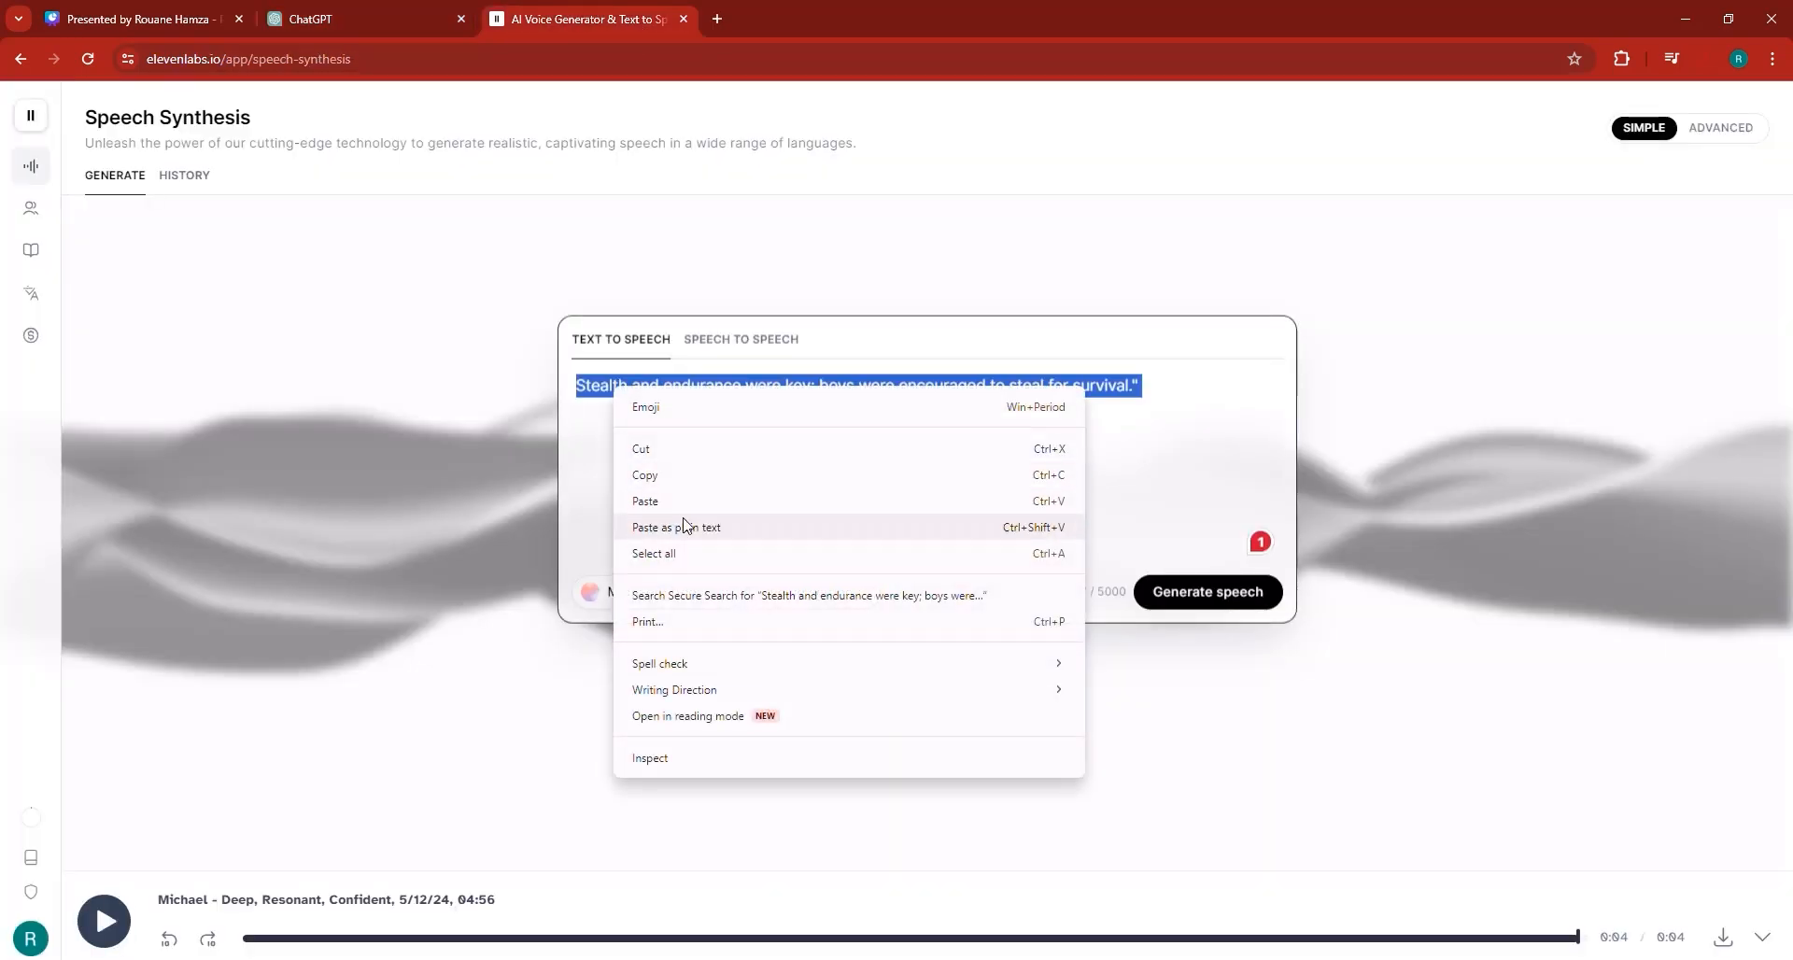
left_click(654, 501)
left_click(1204, 589)
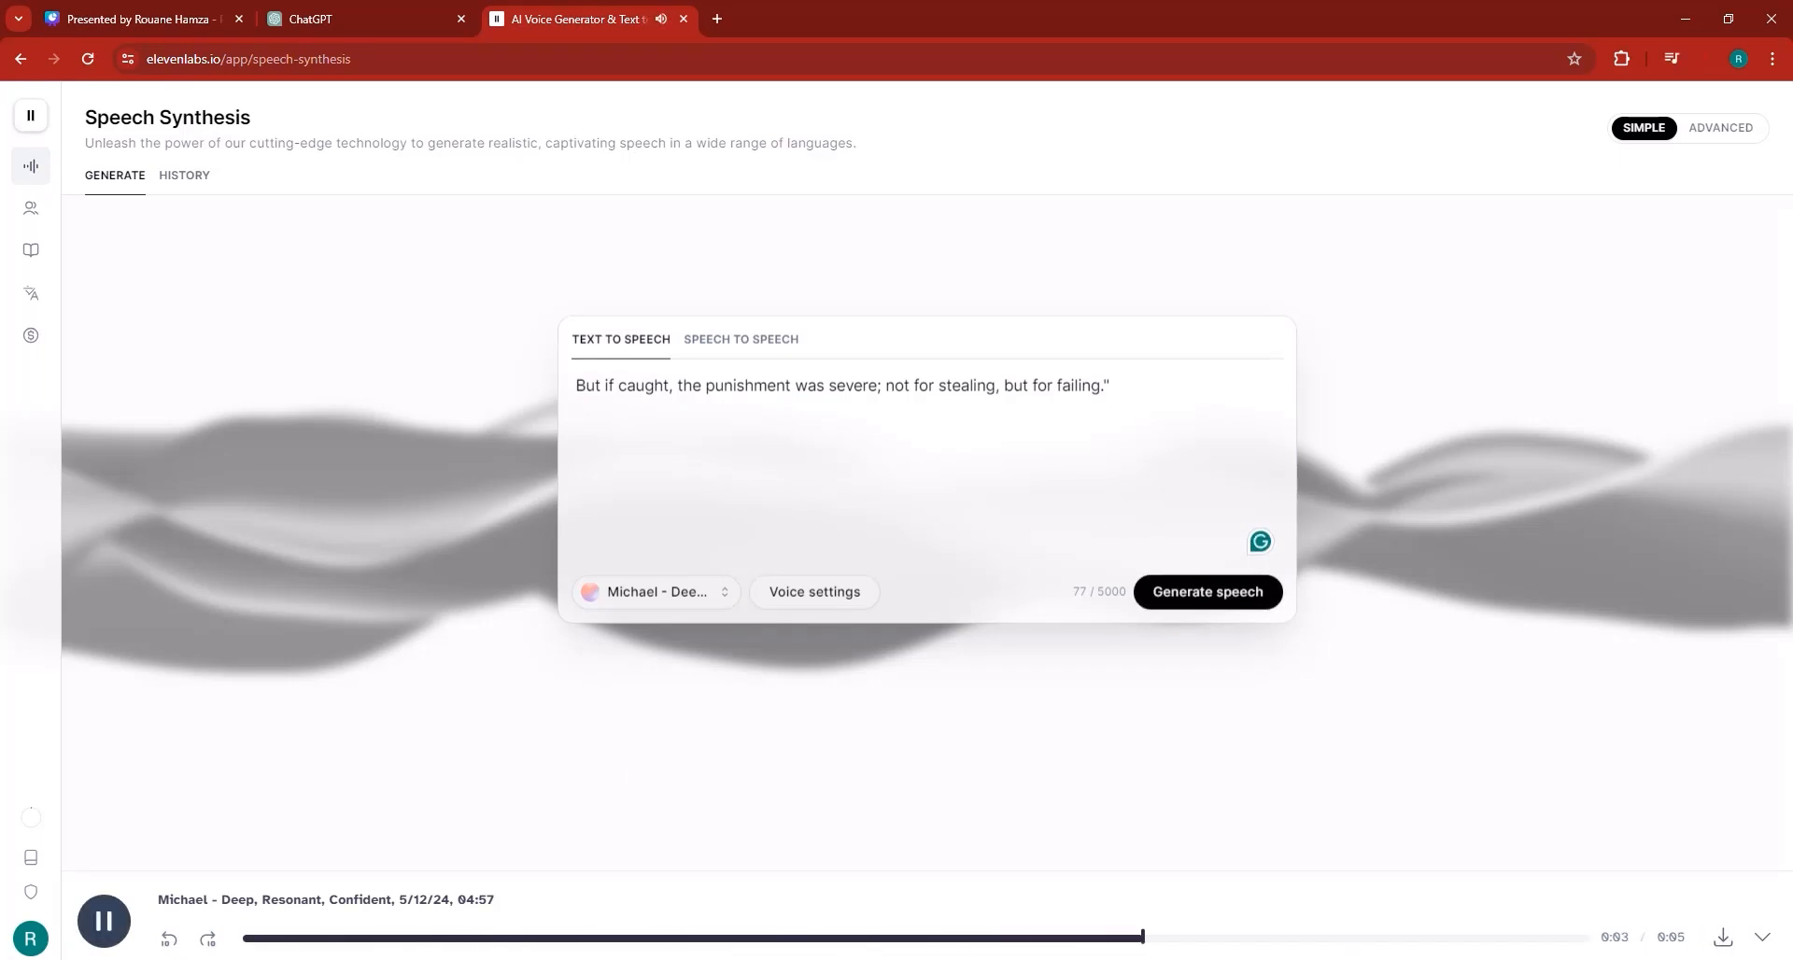
Import the fourth voiceover MP3 into CapCut and place it after the third clip on the audio track.
key("alt+Tab")
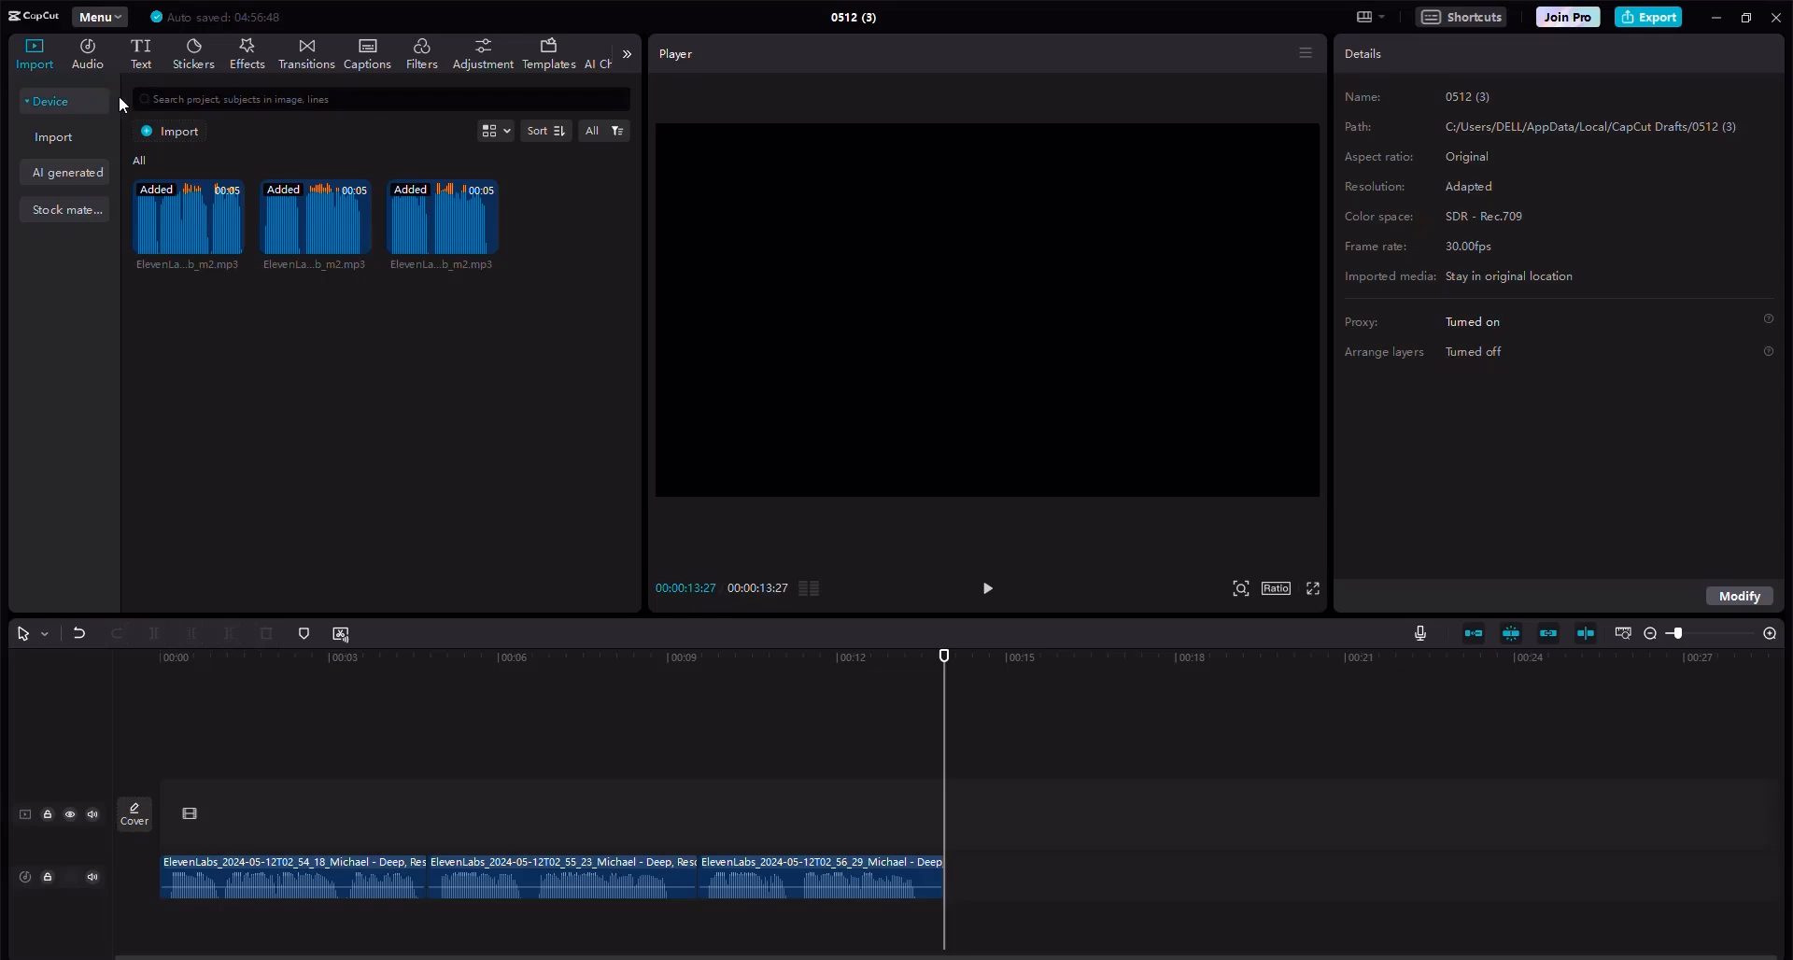
left_click(157, 131)
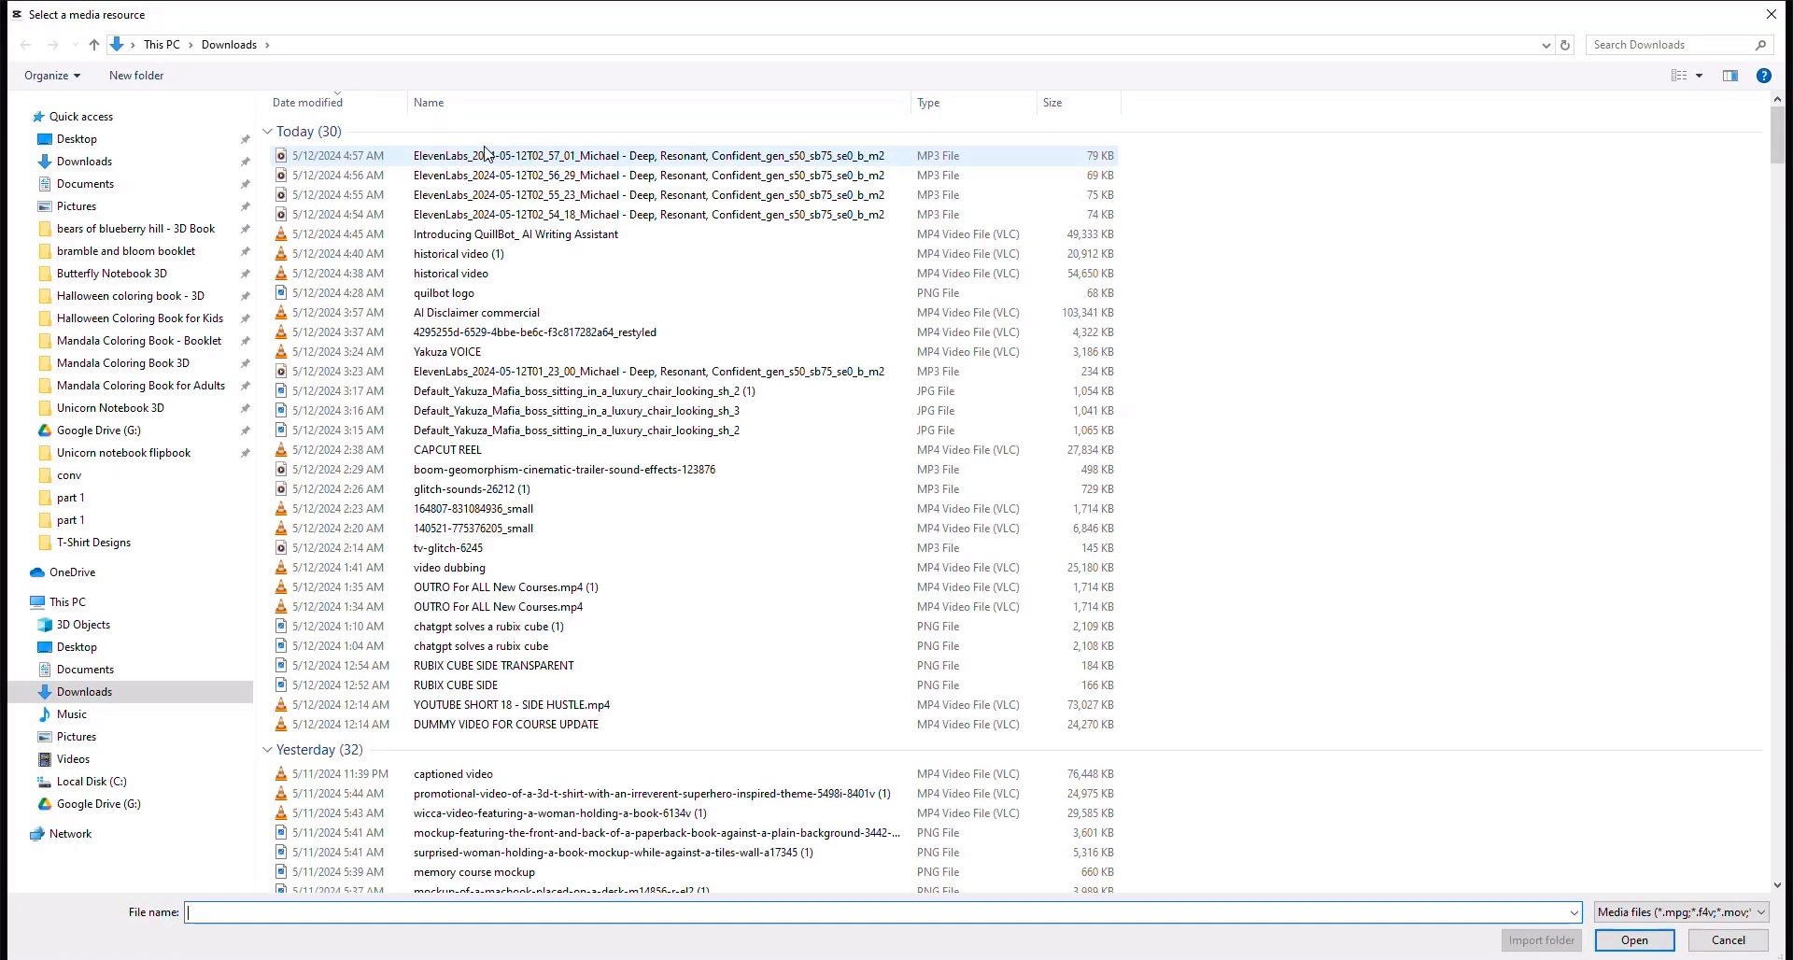
double_click(482, 156)
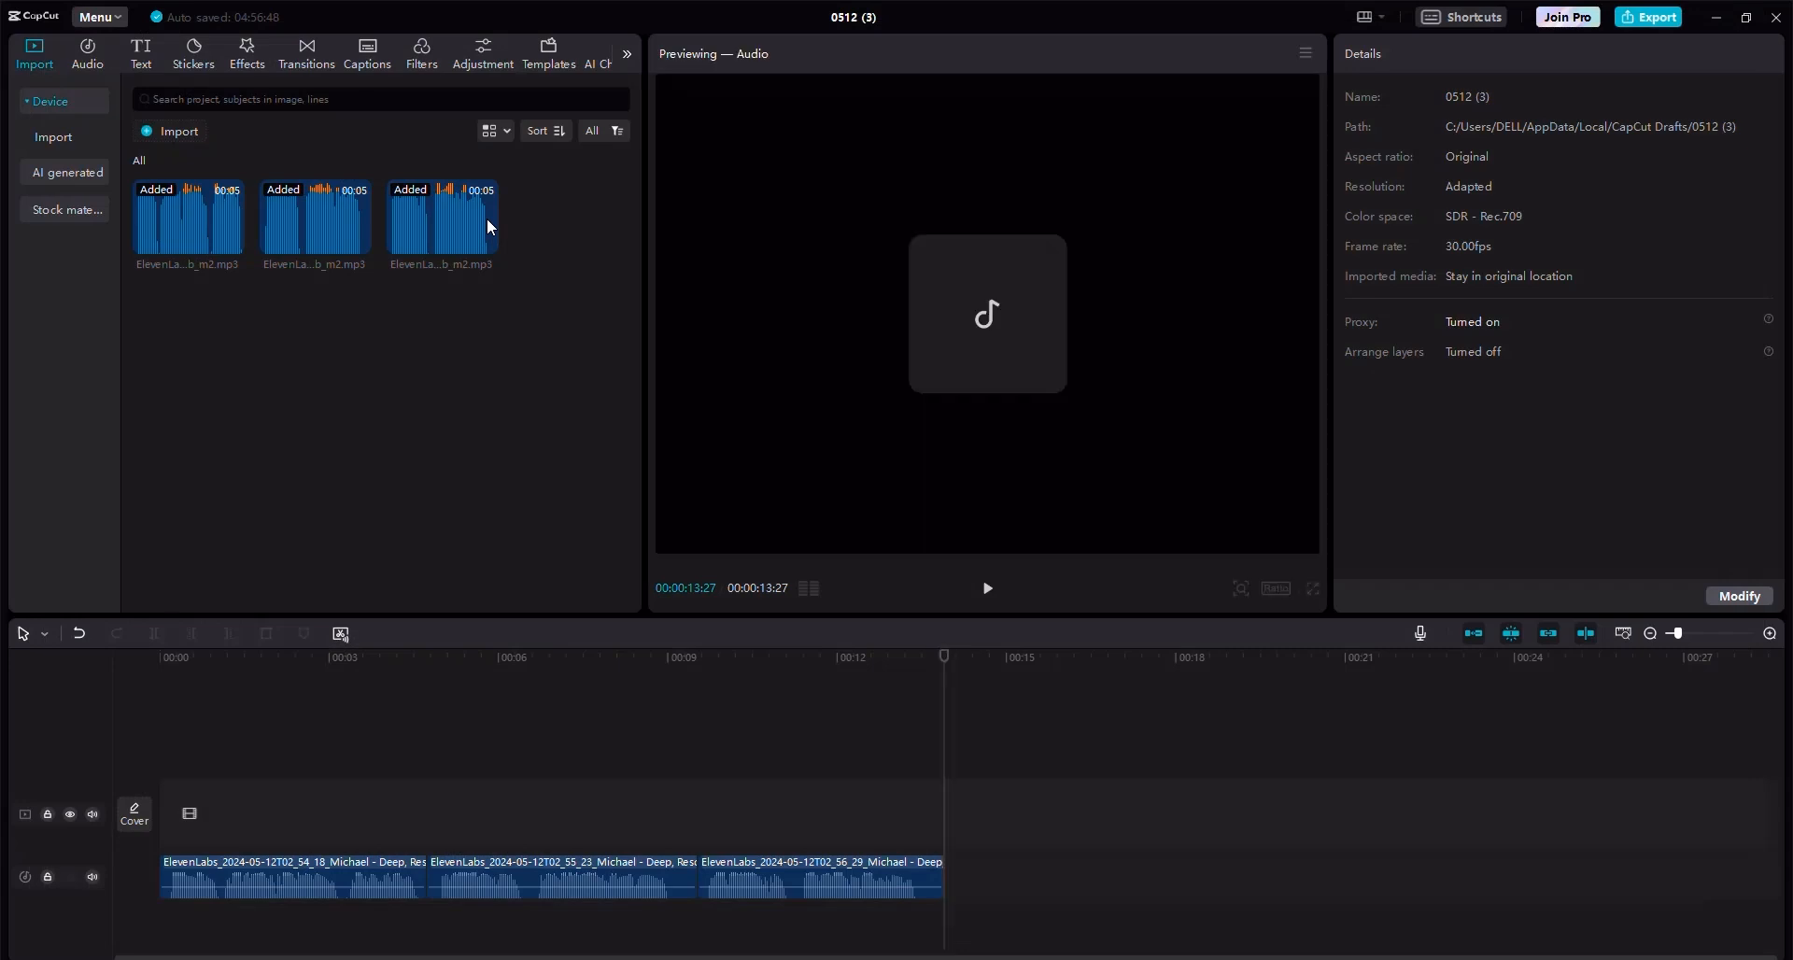
left_click_drag(584, 240, 949, 882)
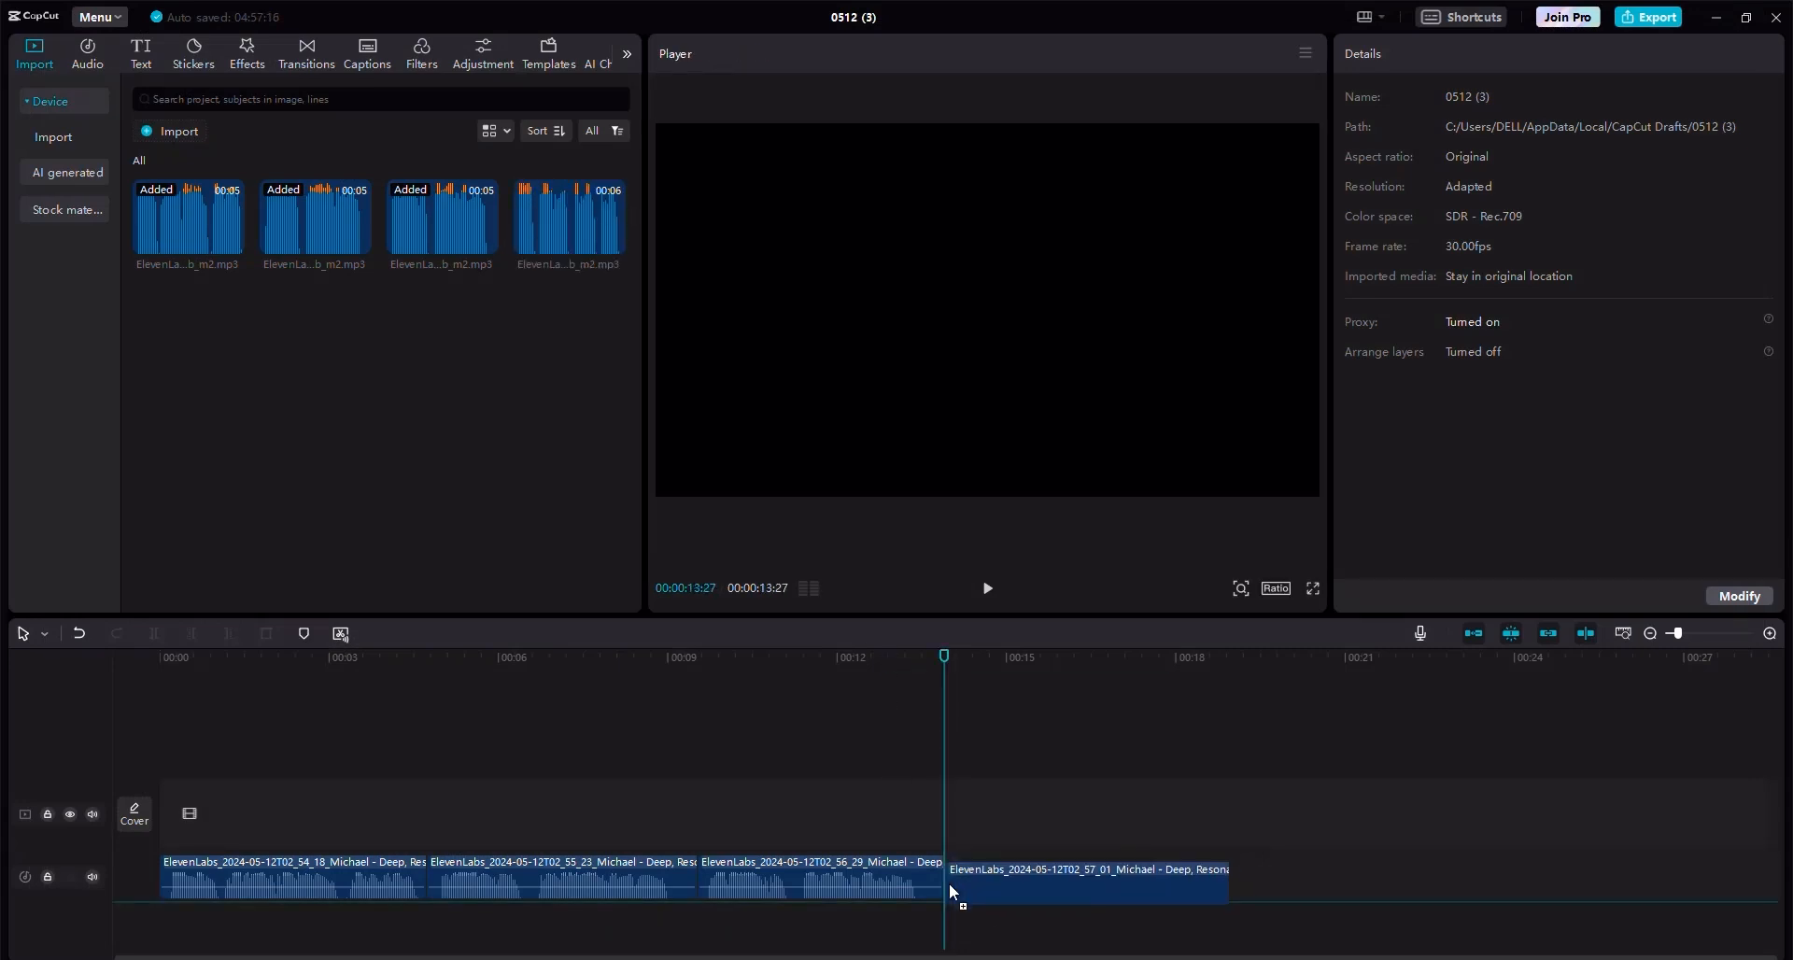
left_click(1240, 721)
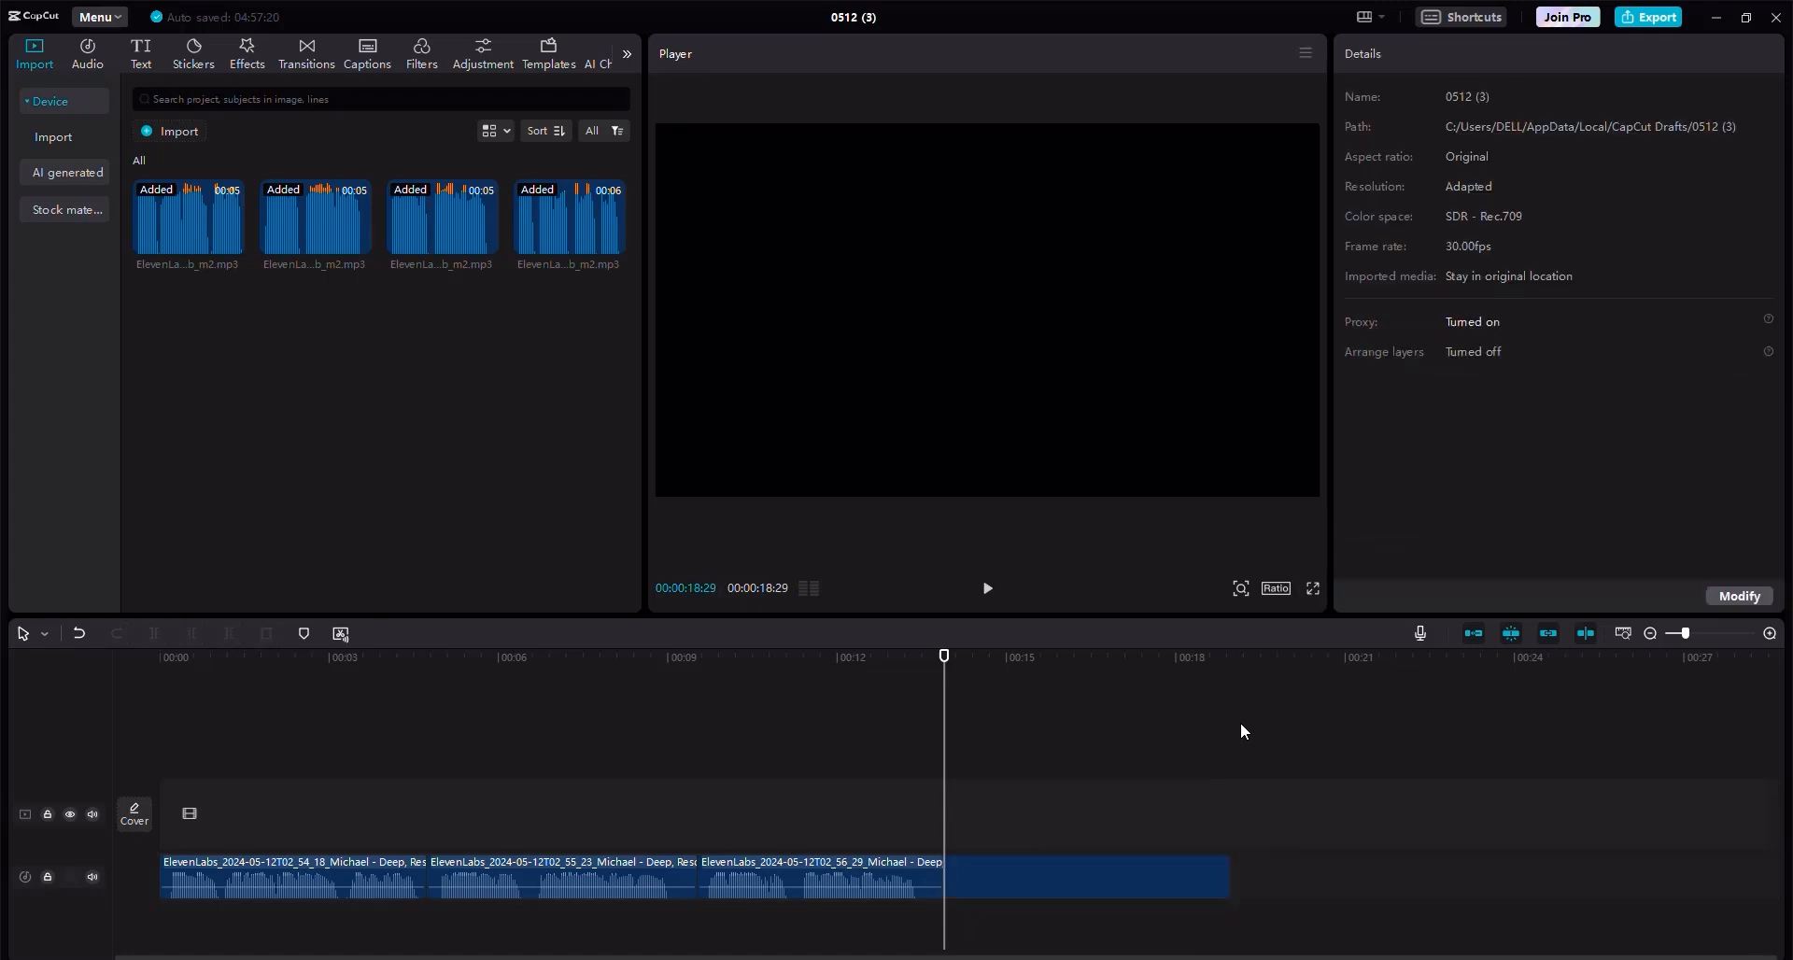
left_click(163, 131)
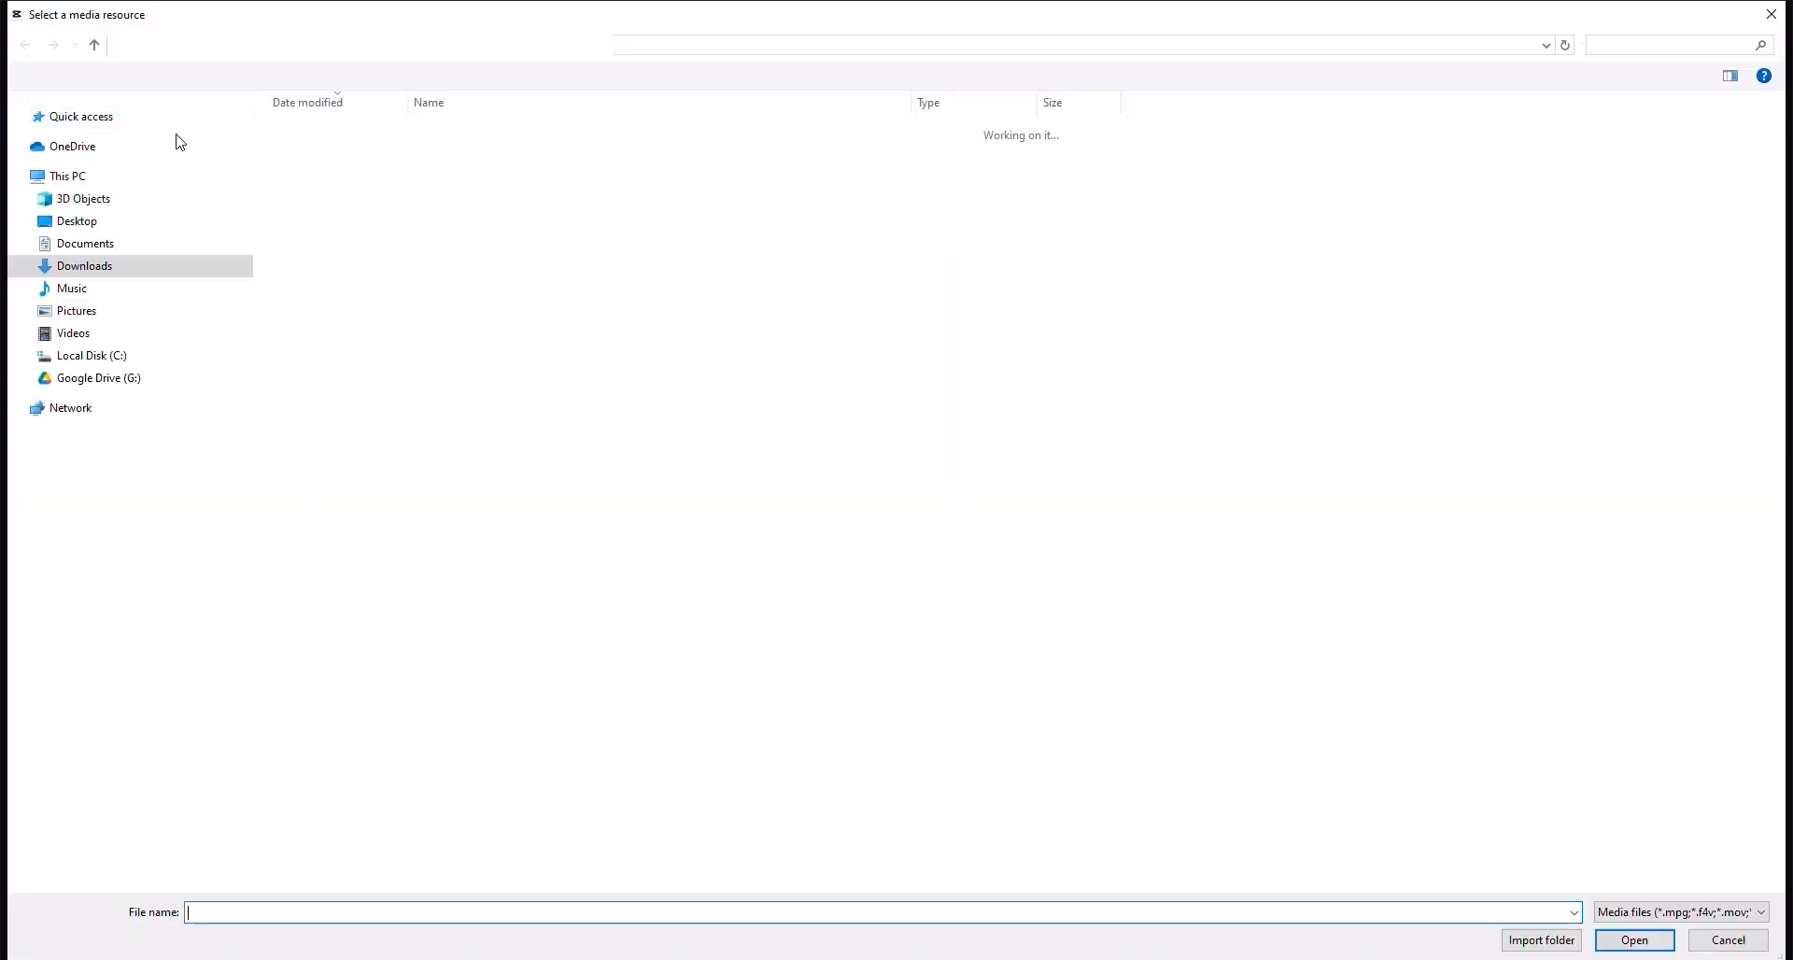
key("Escape")
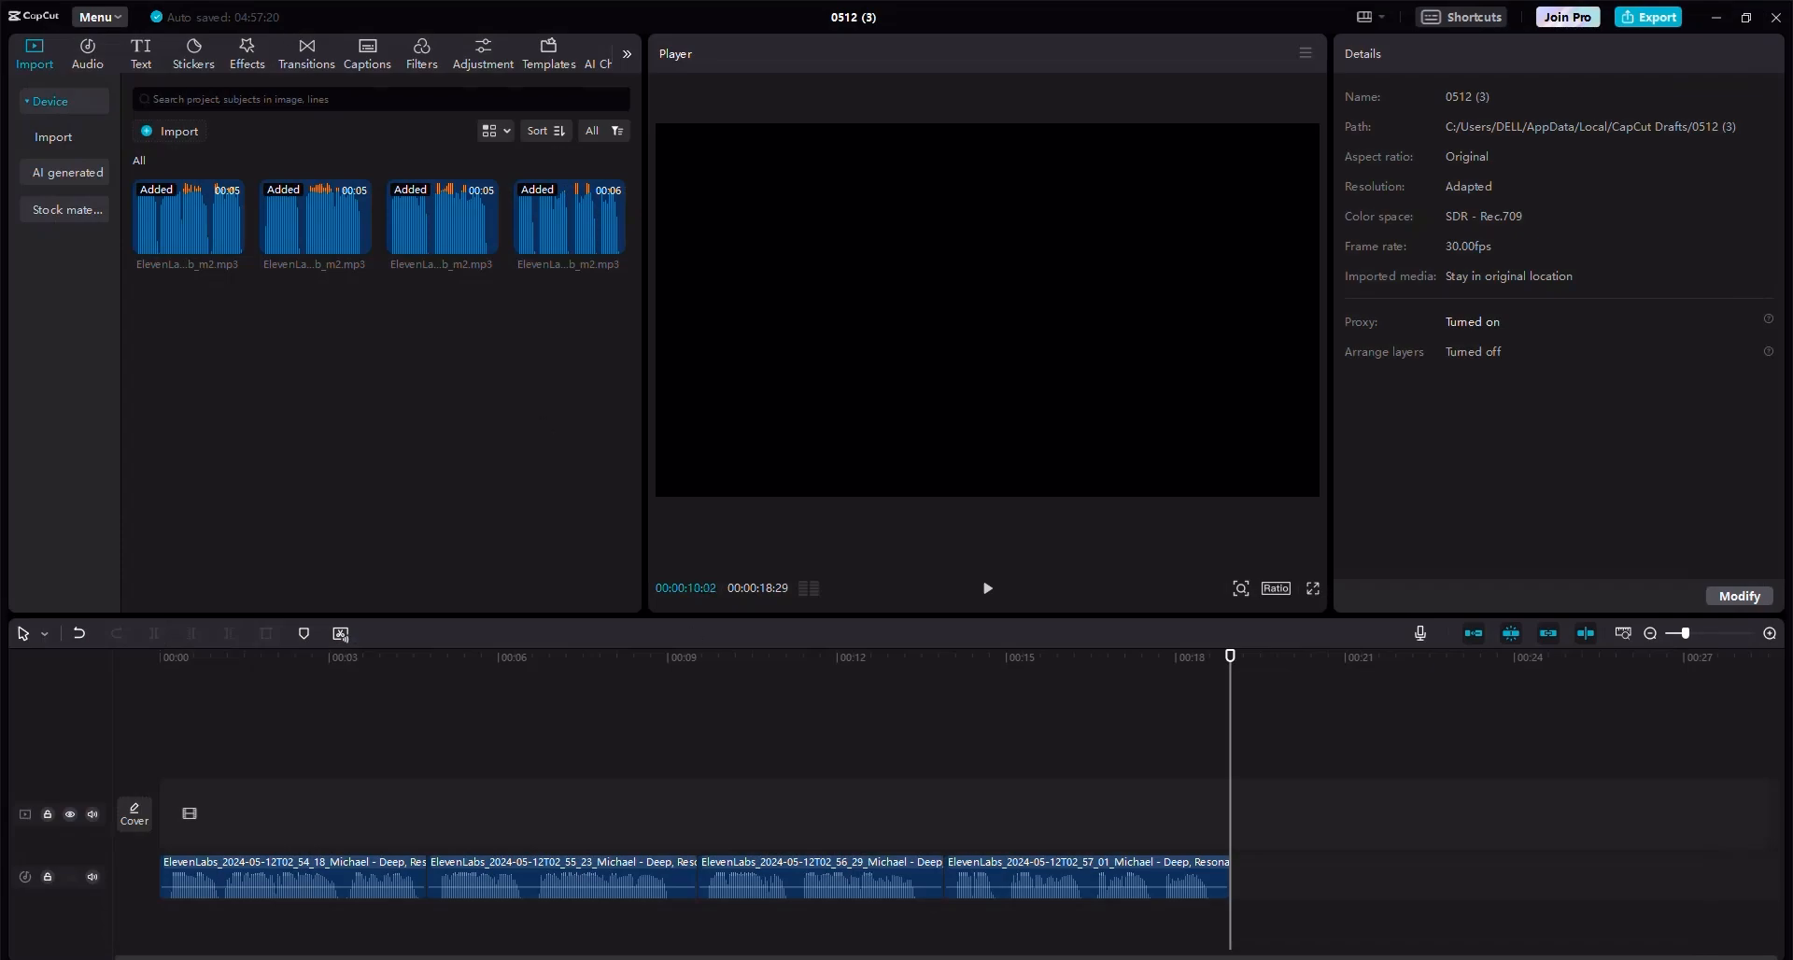
Copy the 20-25 seconds voiceover line from the ChatGPT script.
key("alt+Tab")
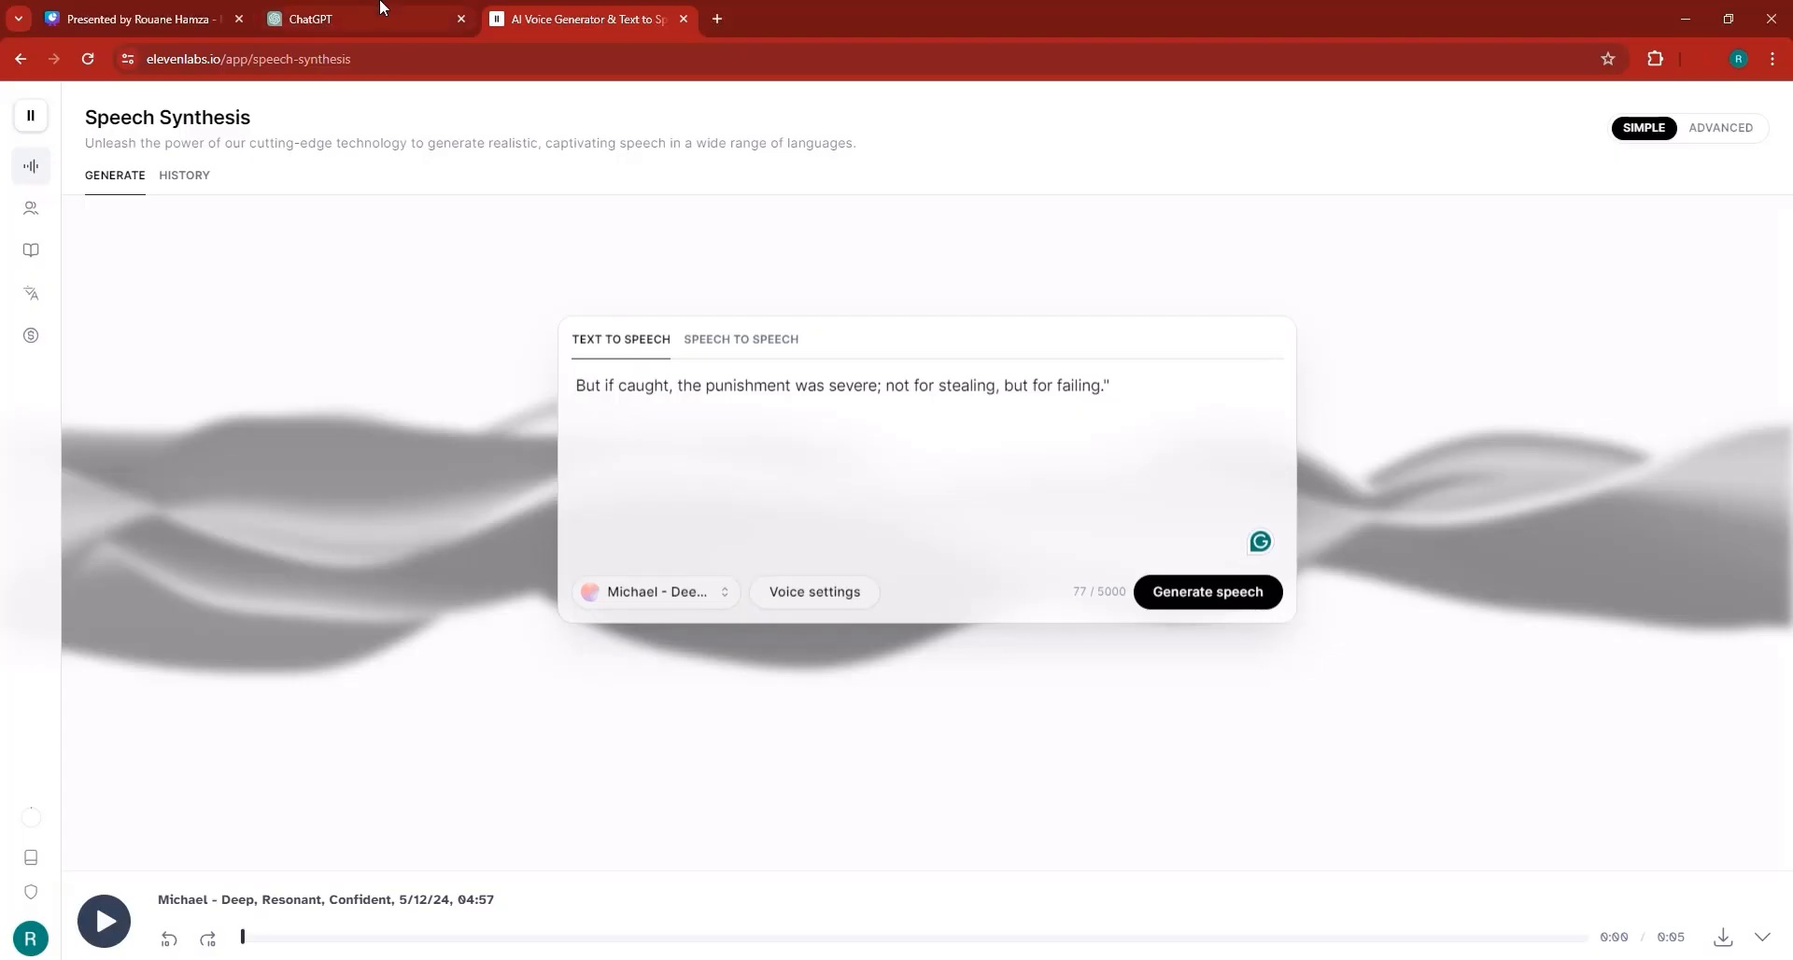
left_click(383, 15)
scroll(887, 504, "down", 2)
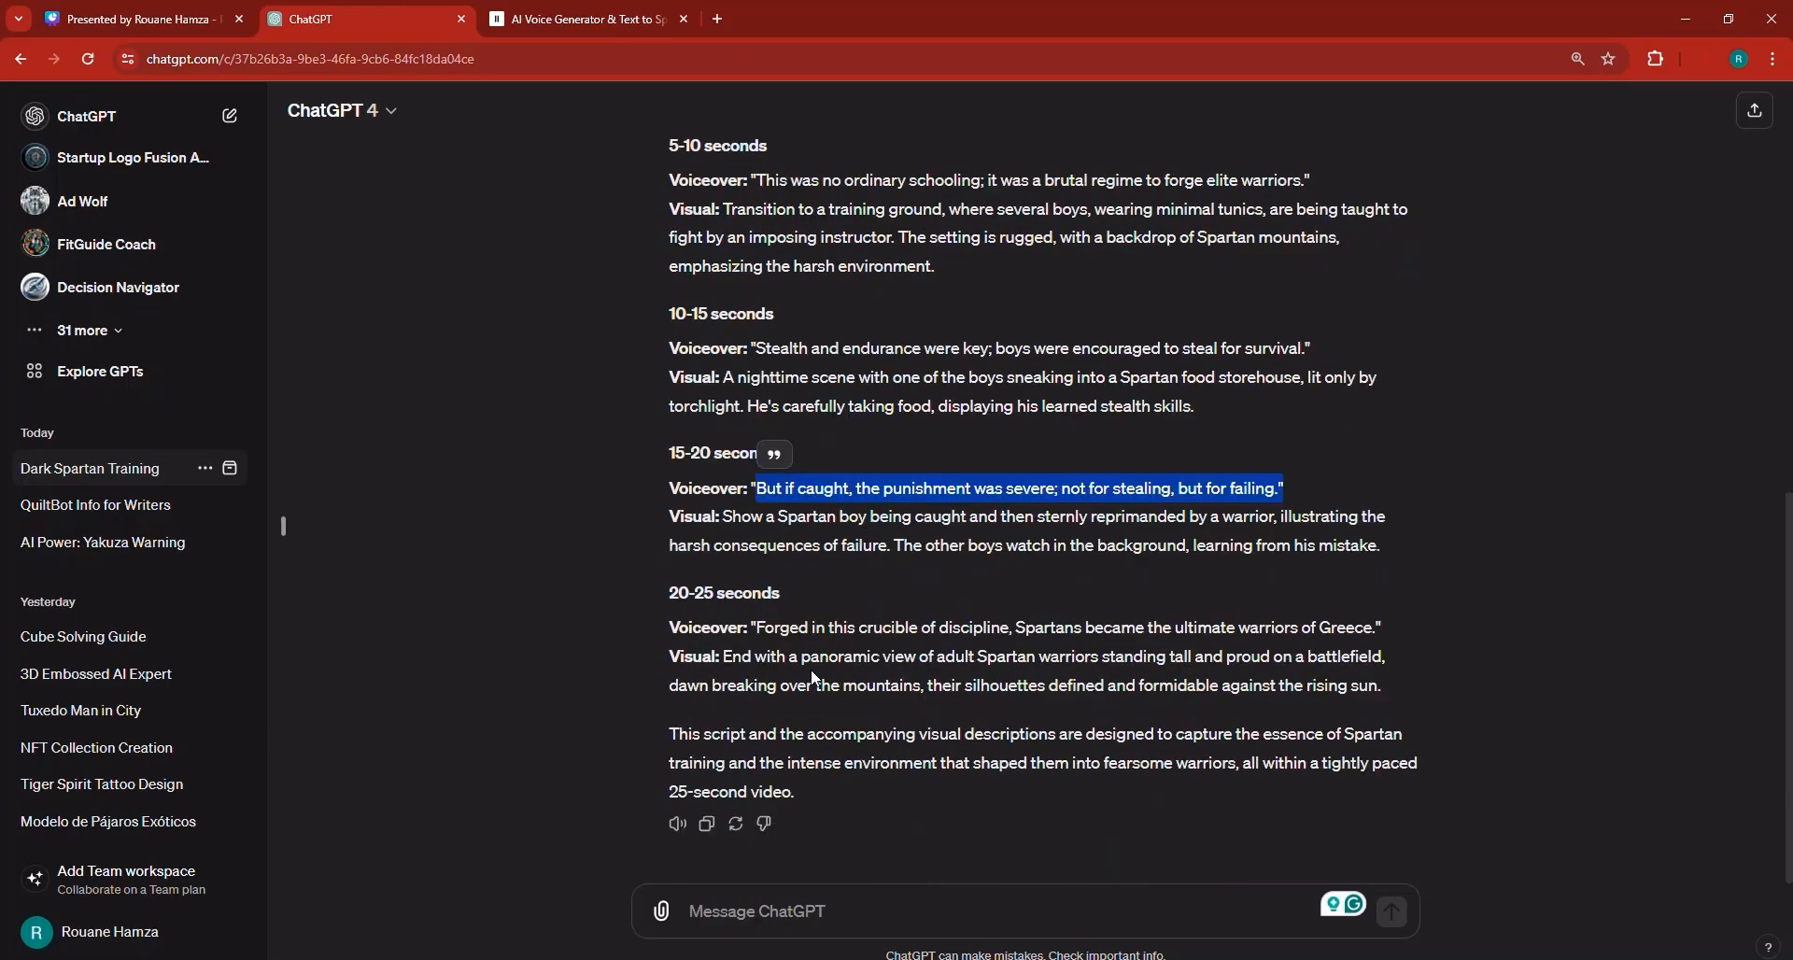
left_click_drag(753, 627, 1369, 628)
right_click(1368, 629)
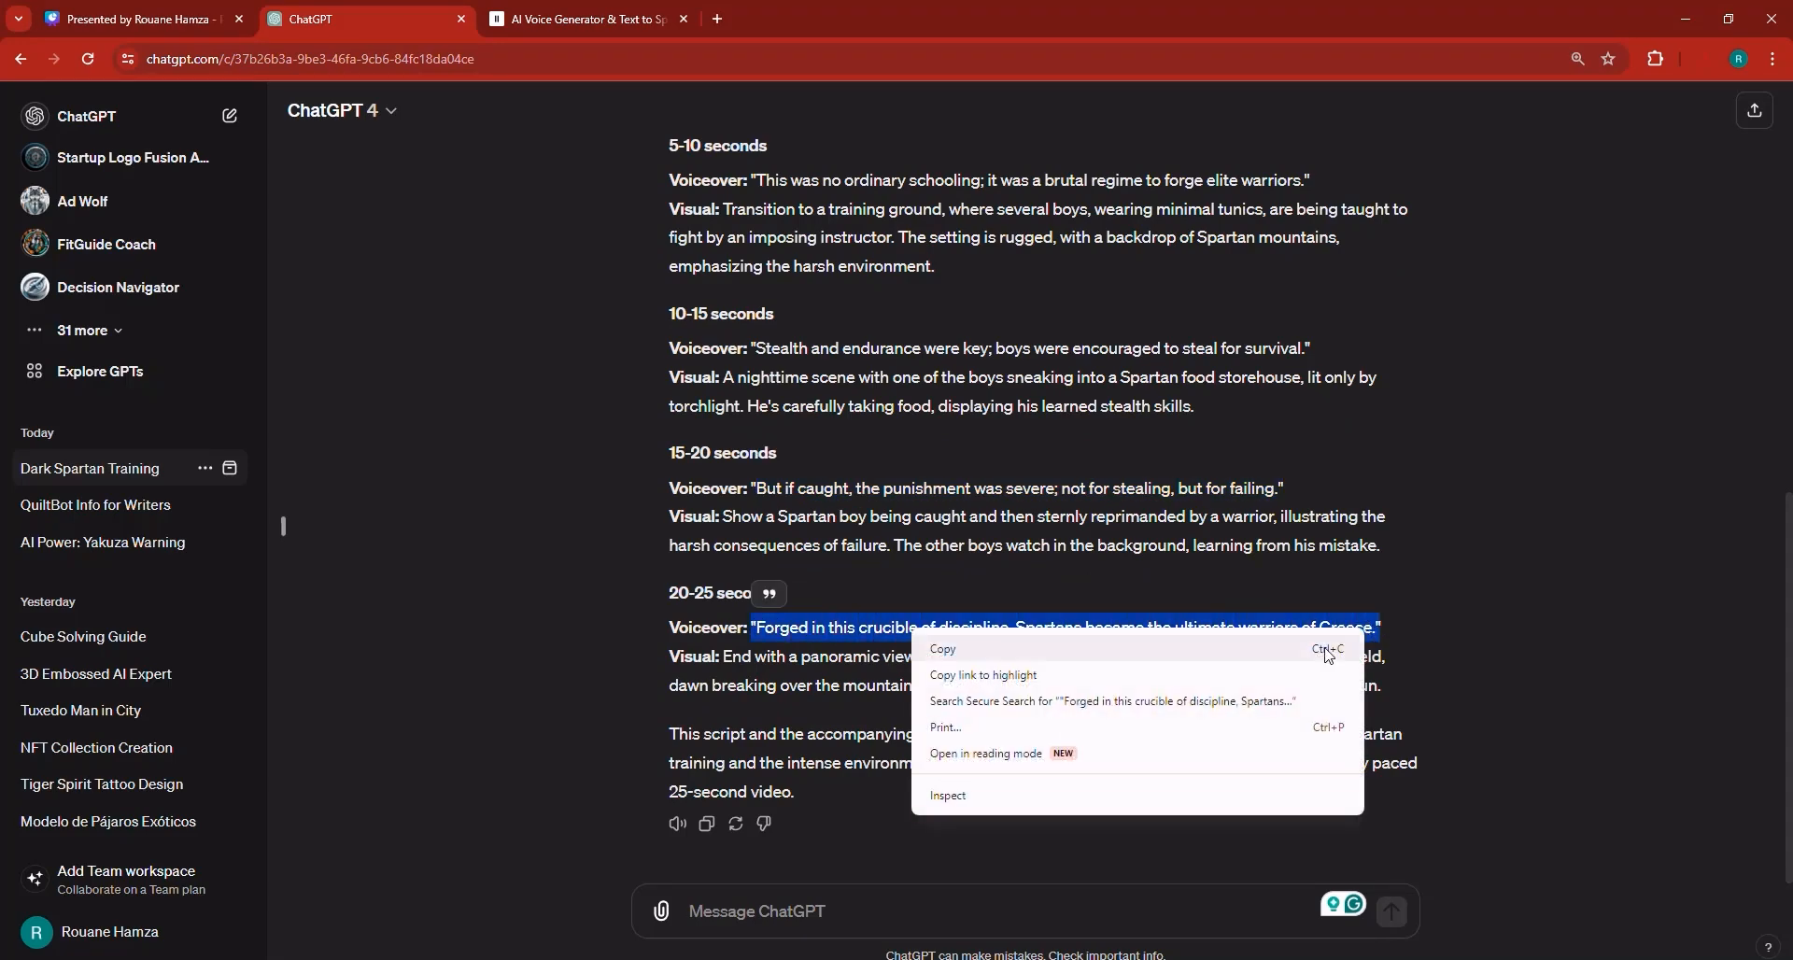
left_click(1300, 656)
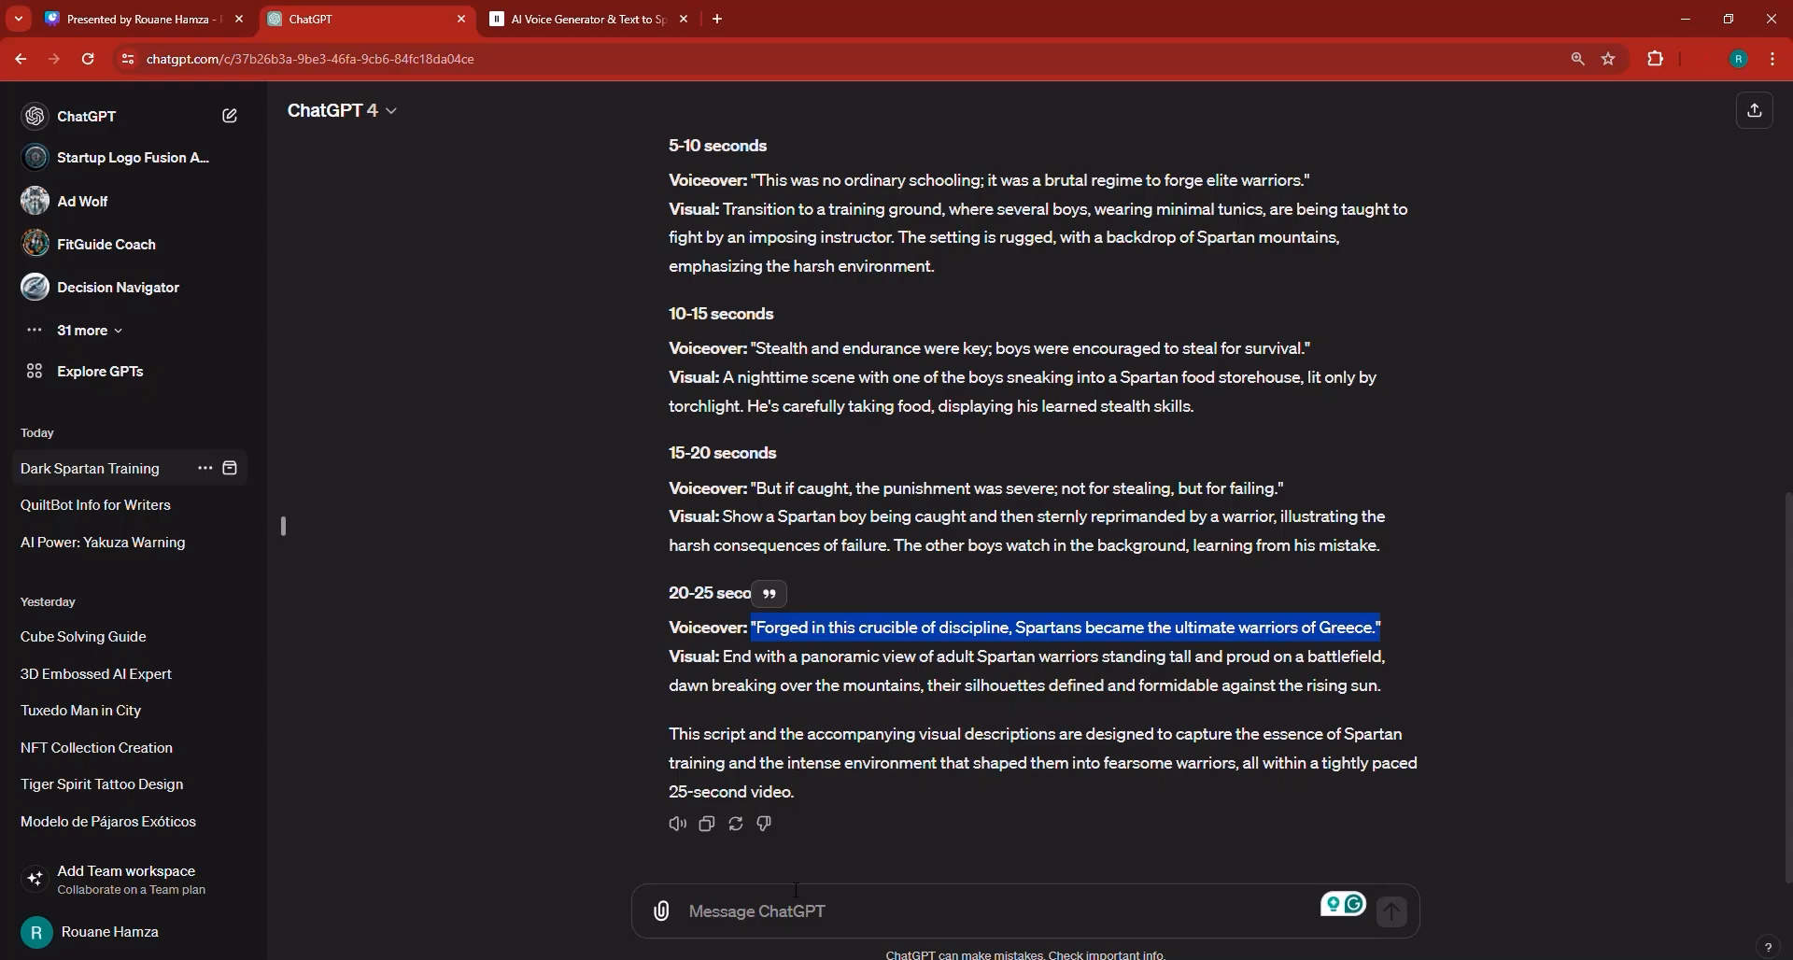
Replace the text-to-speech text with the fifth voiceover line, generate speech and download the MP3.
left_click(616, 18)
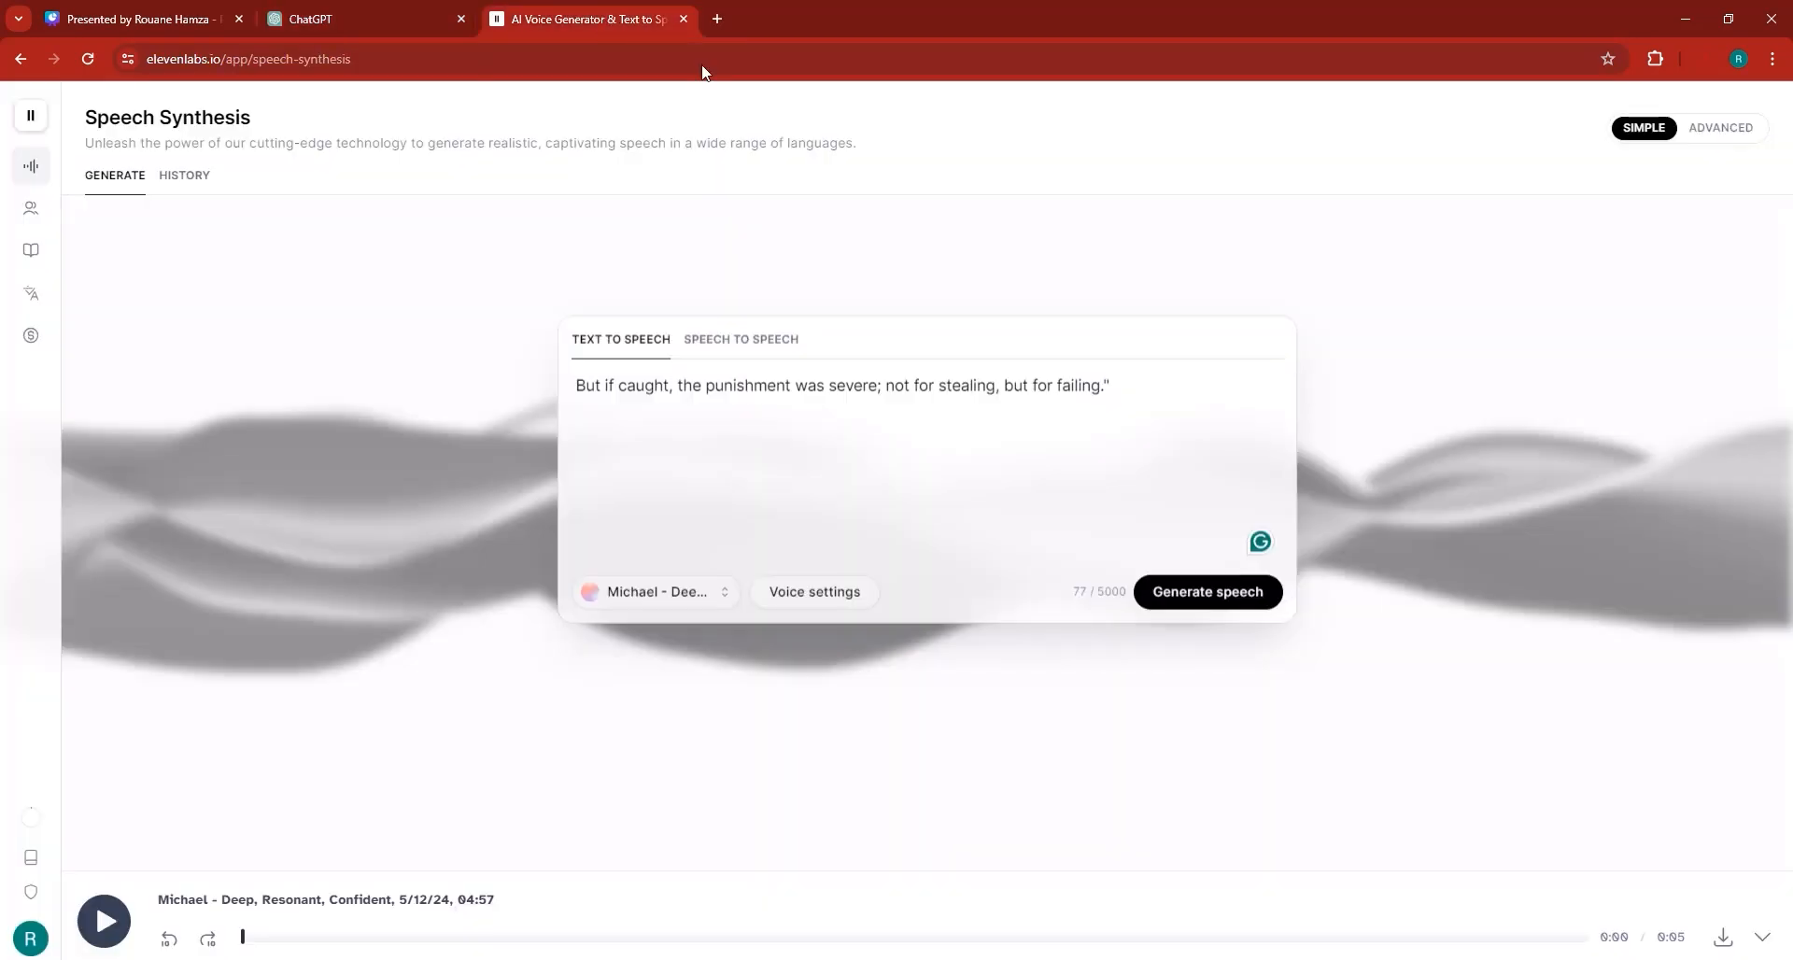
triple_click(850, 385)
key("ctrl+v")
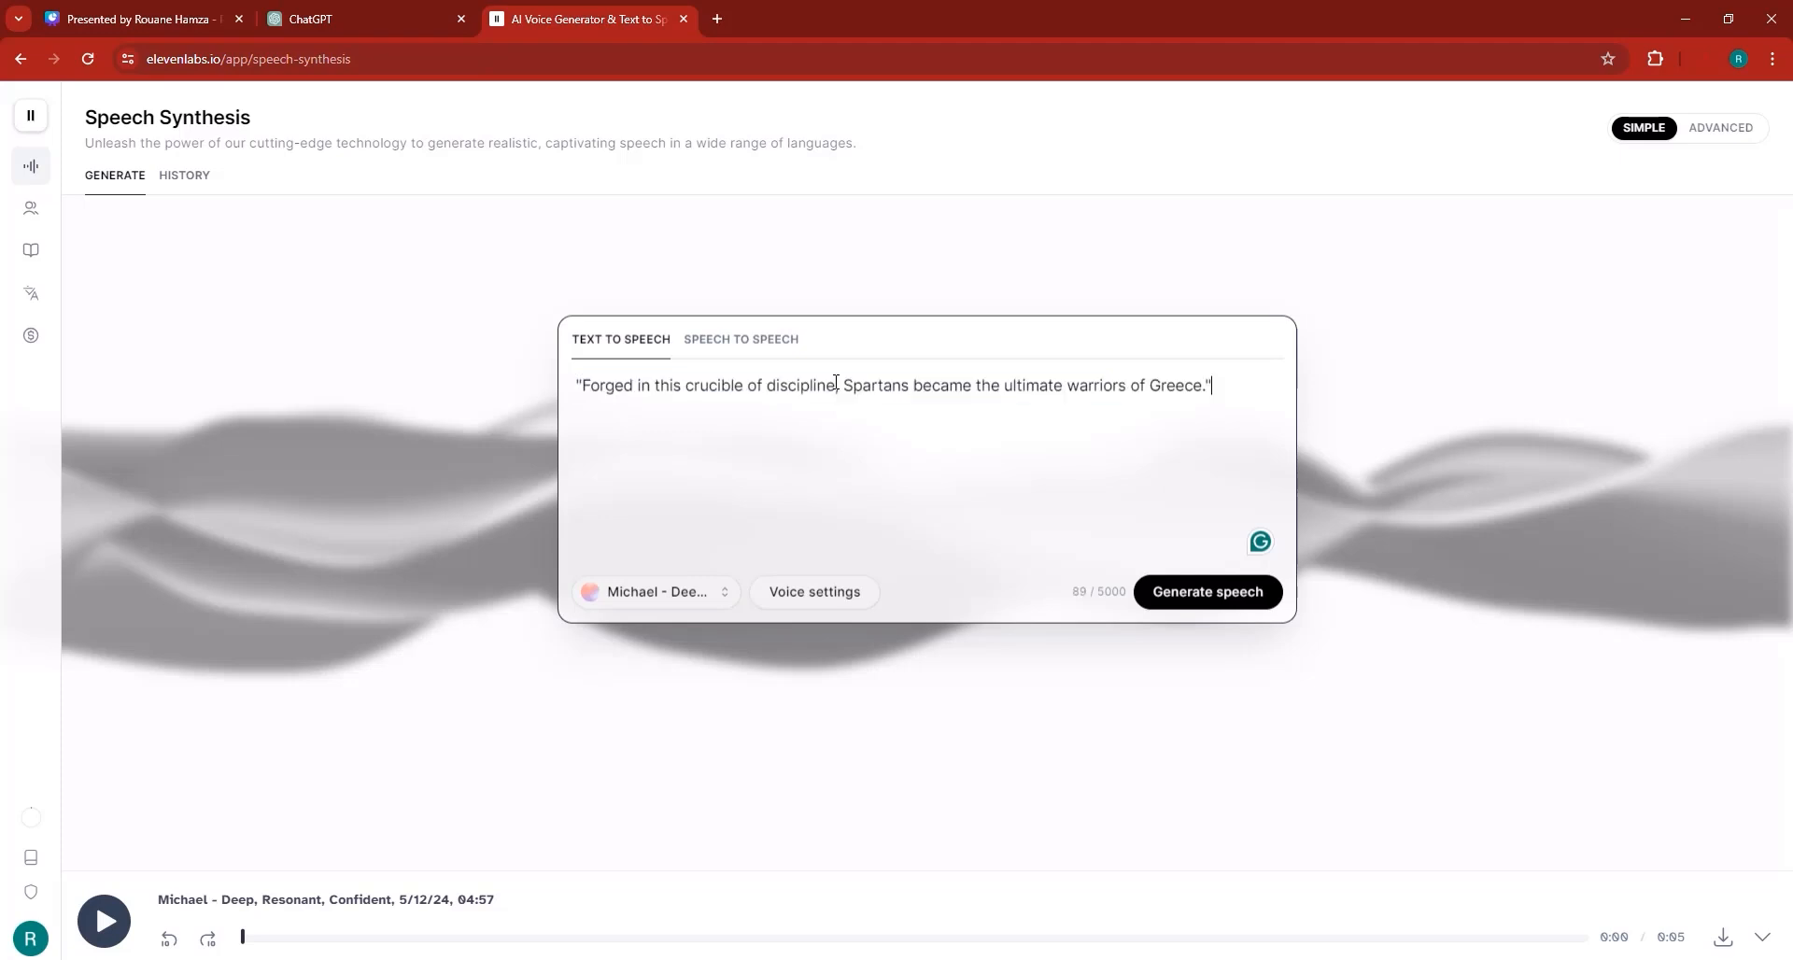
left_click(1213, 591)
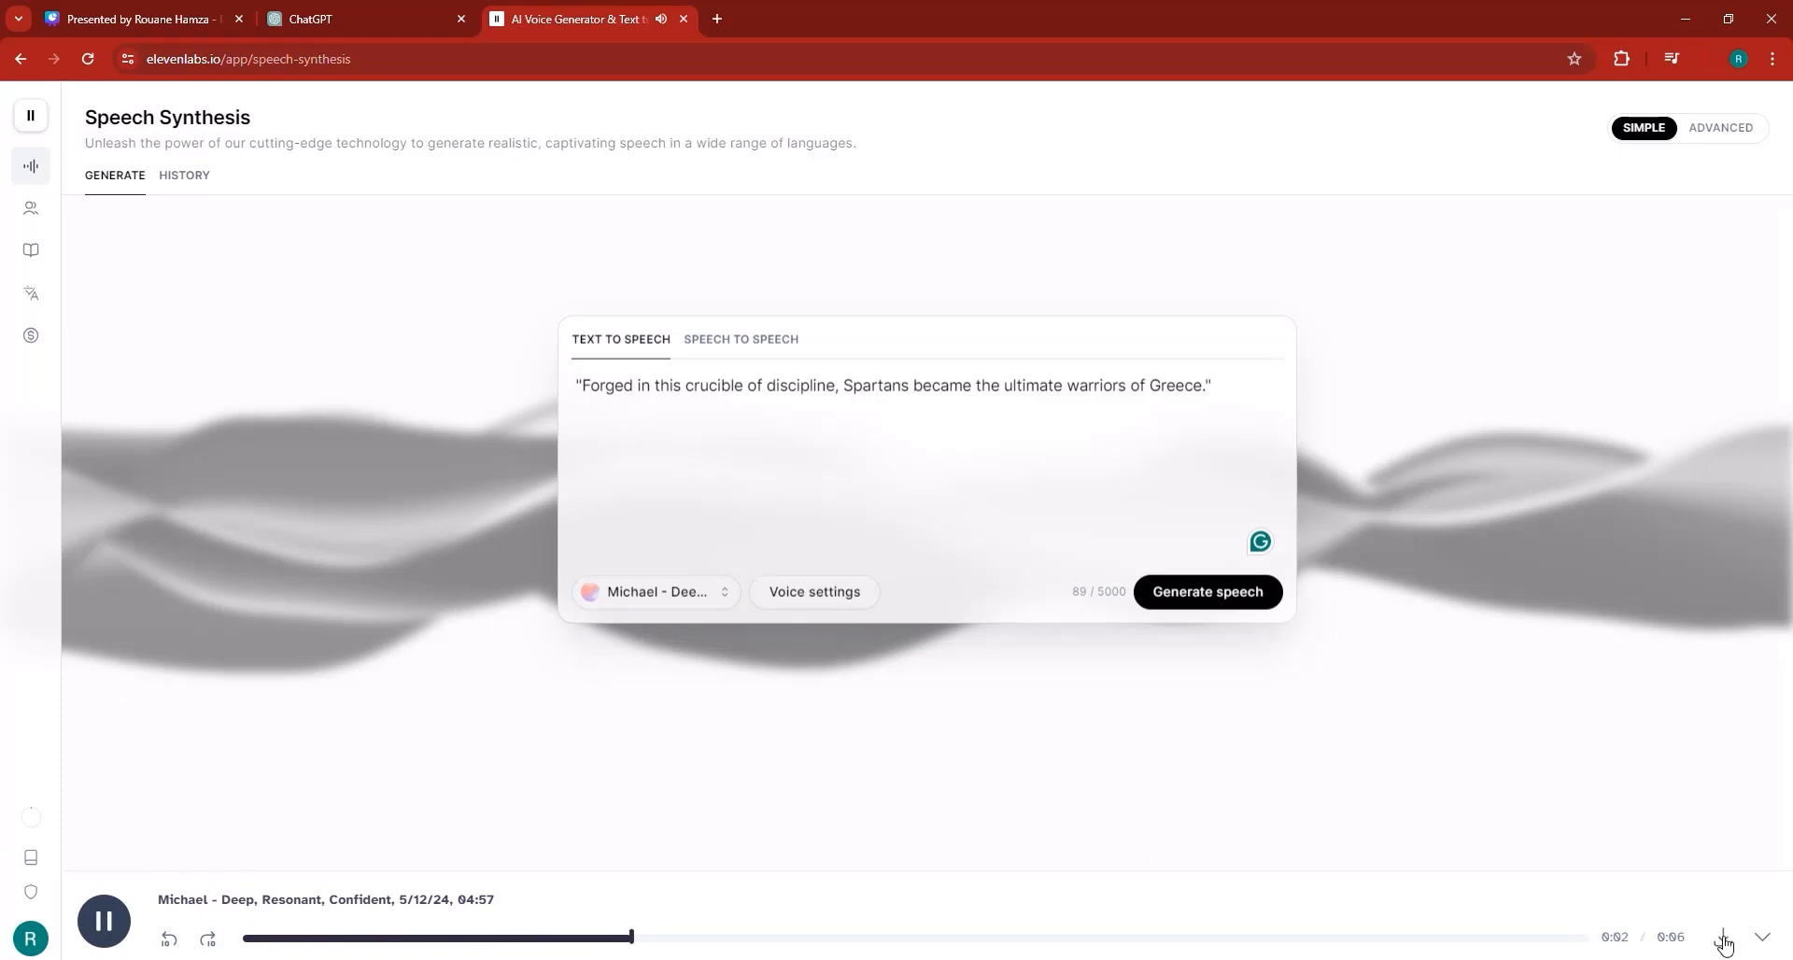
mouse_move(105, 927)
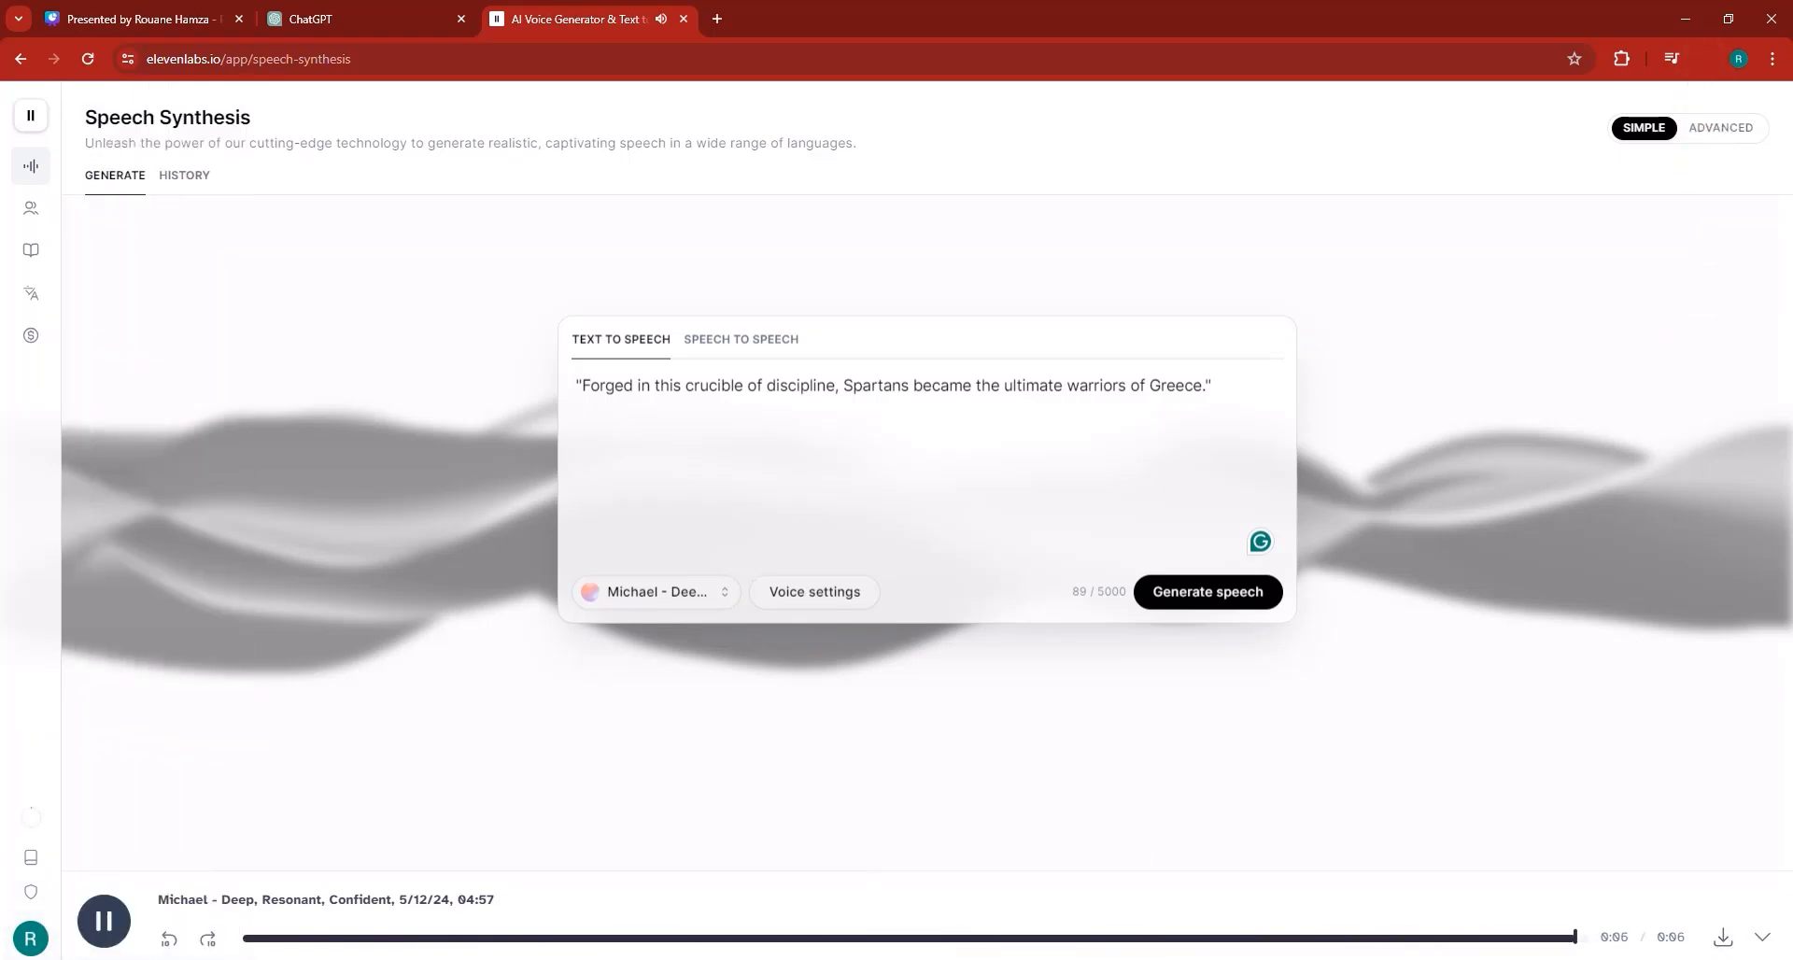
left_click(1723, 936)
Import the fifth voiceover MP3 into CapCut and place it after the fourth clip on the audio track.
key("alt+Tab")
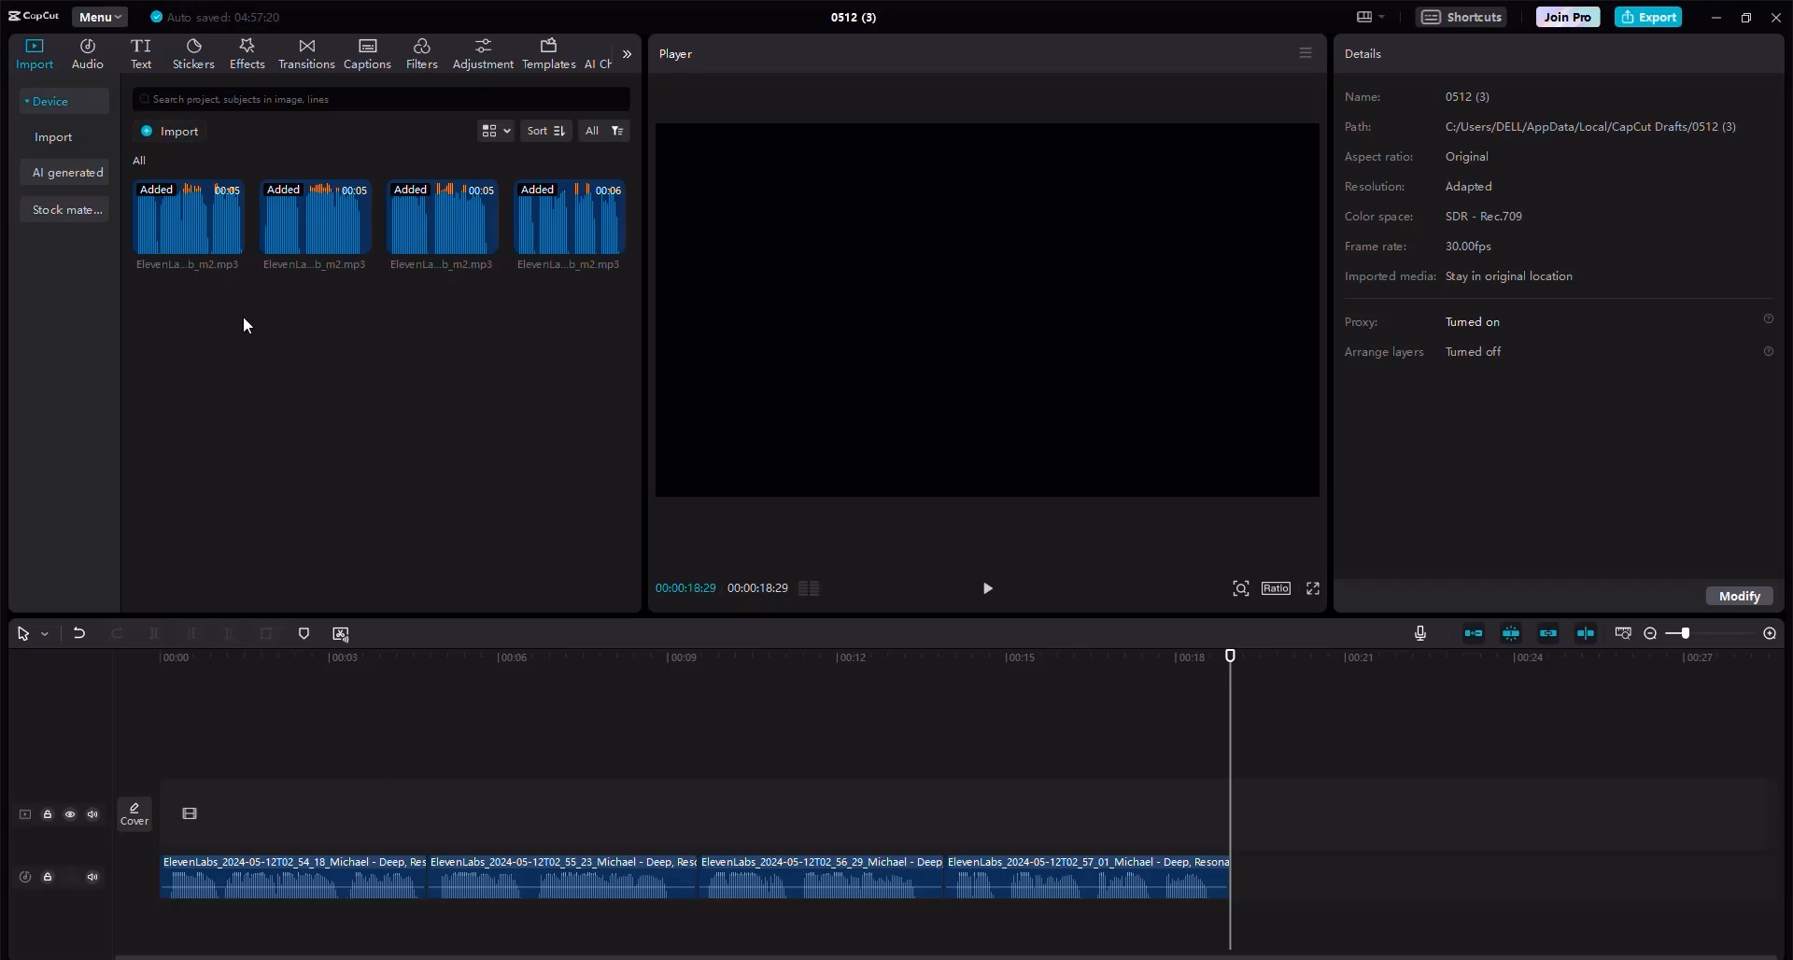
left_click(178, 133)
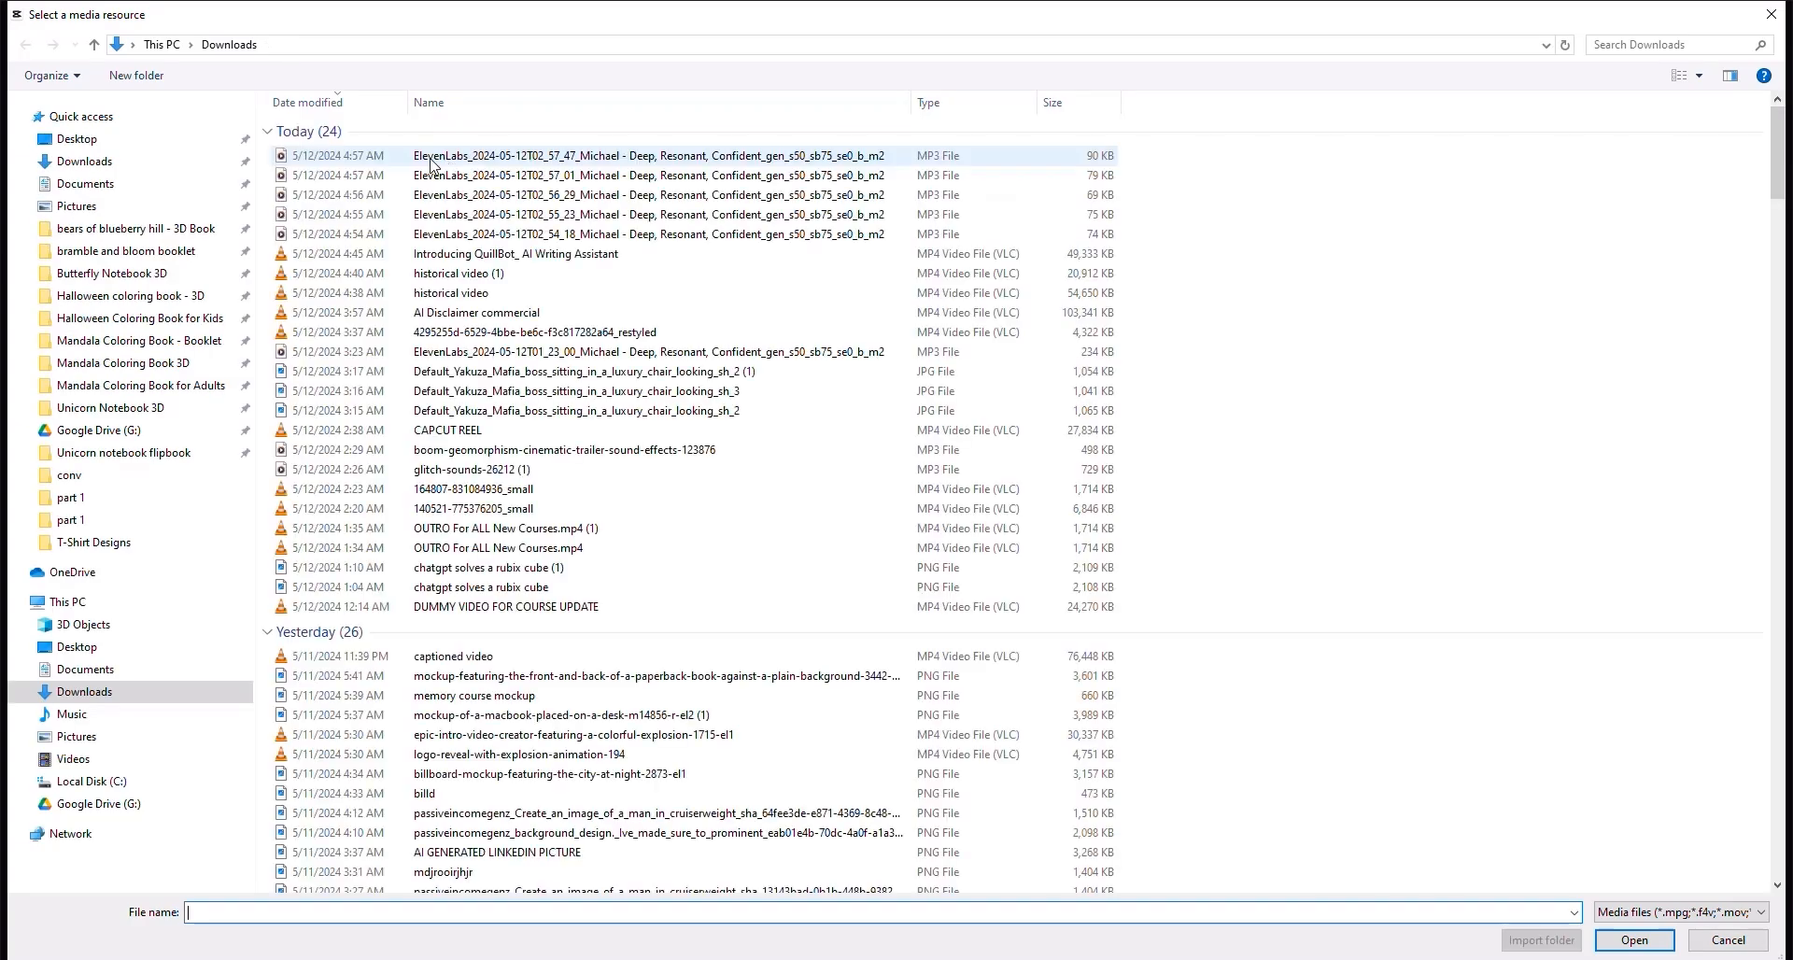
double_click(427, 156)
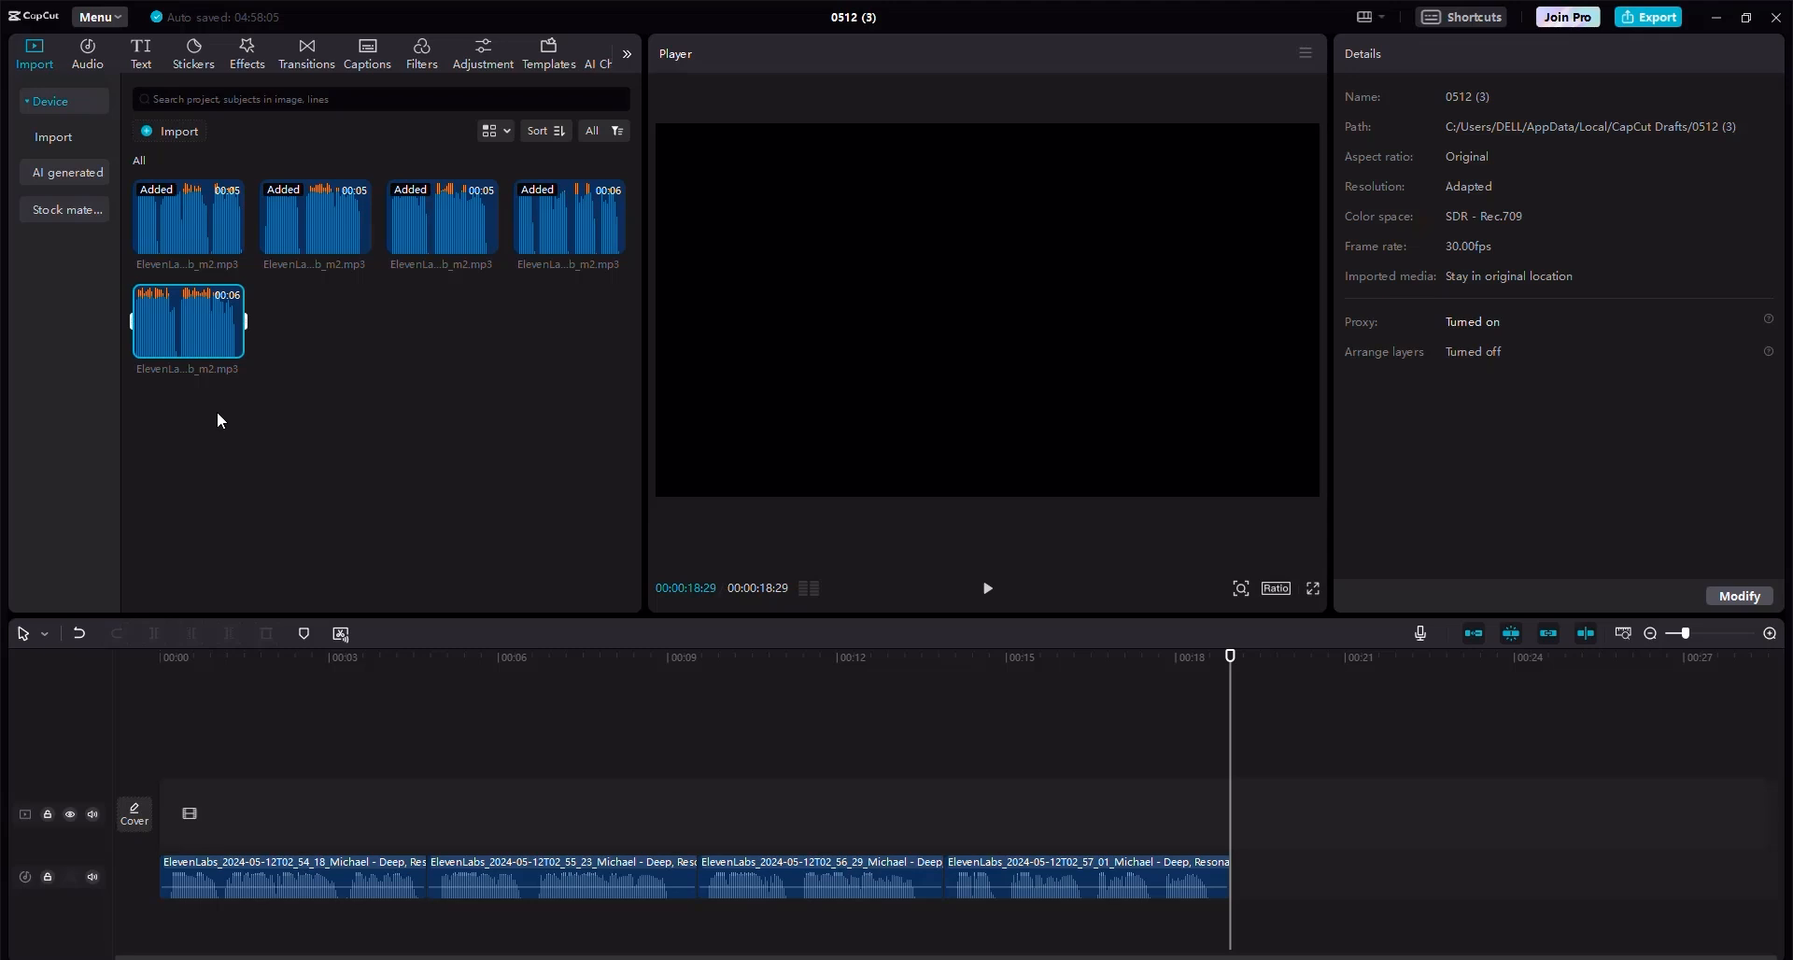
left_click_drag(224, 317, 1225, 887)
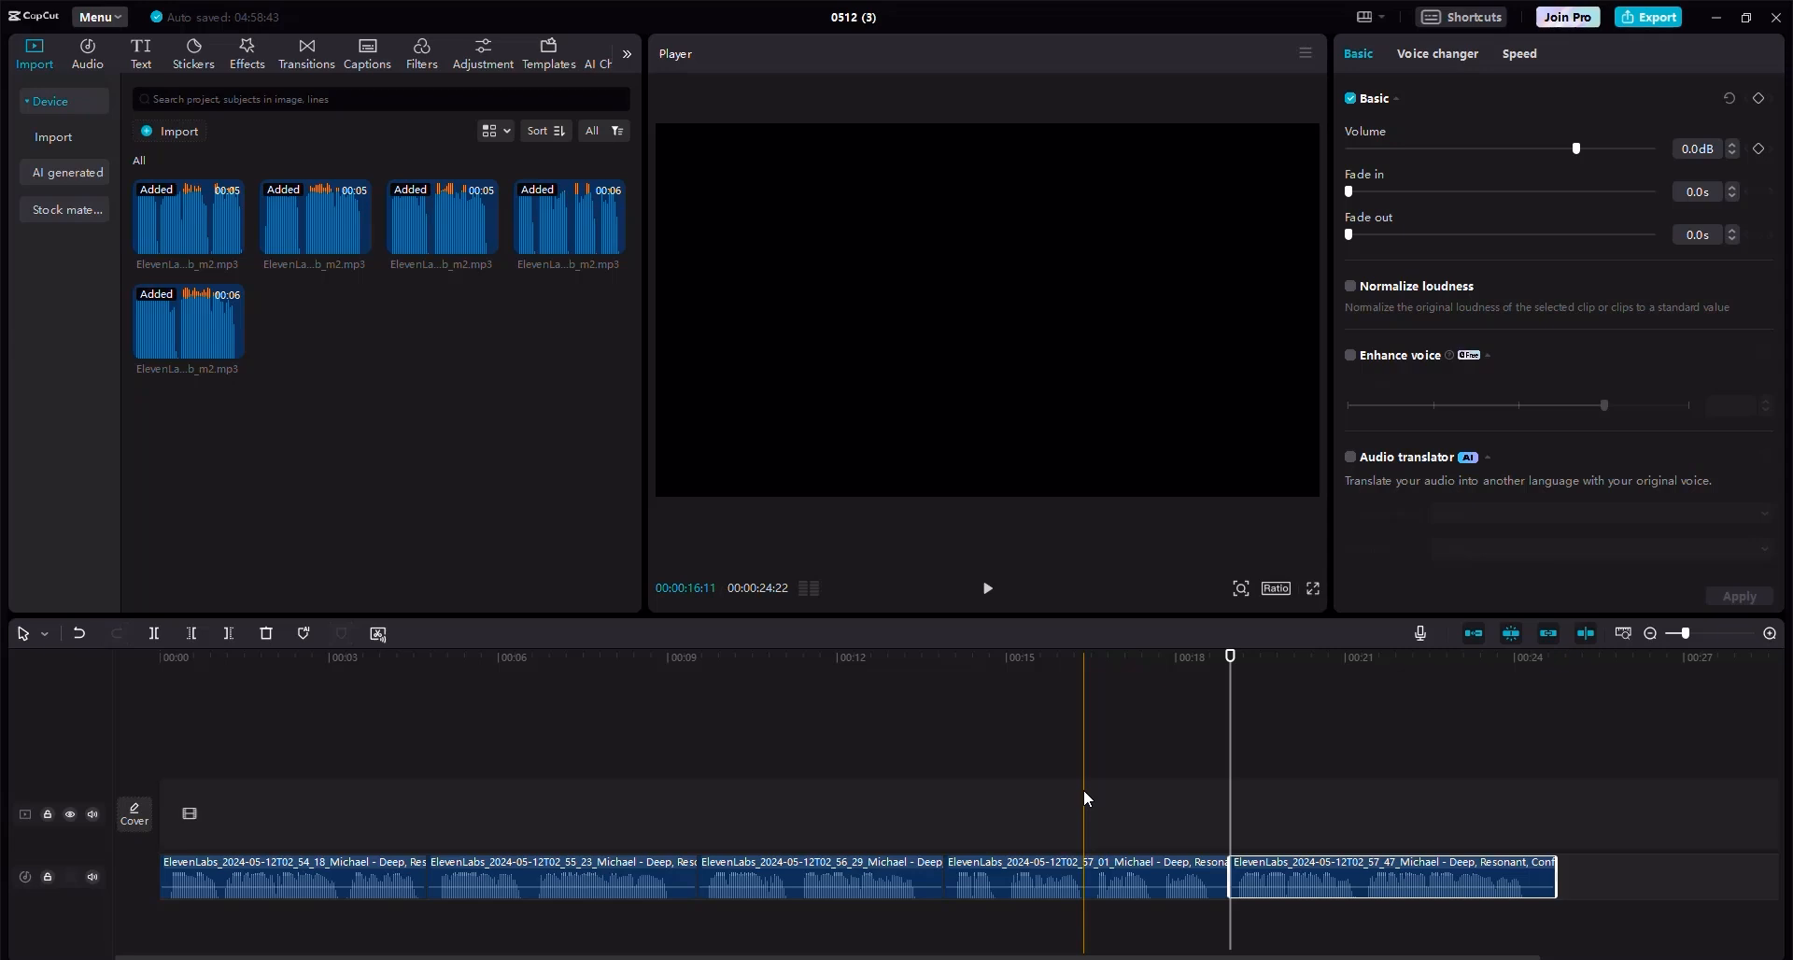
left_click(244, 668)
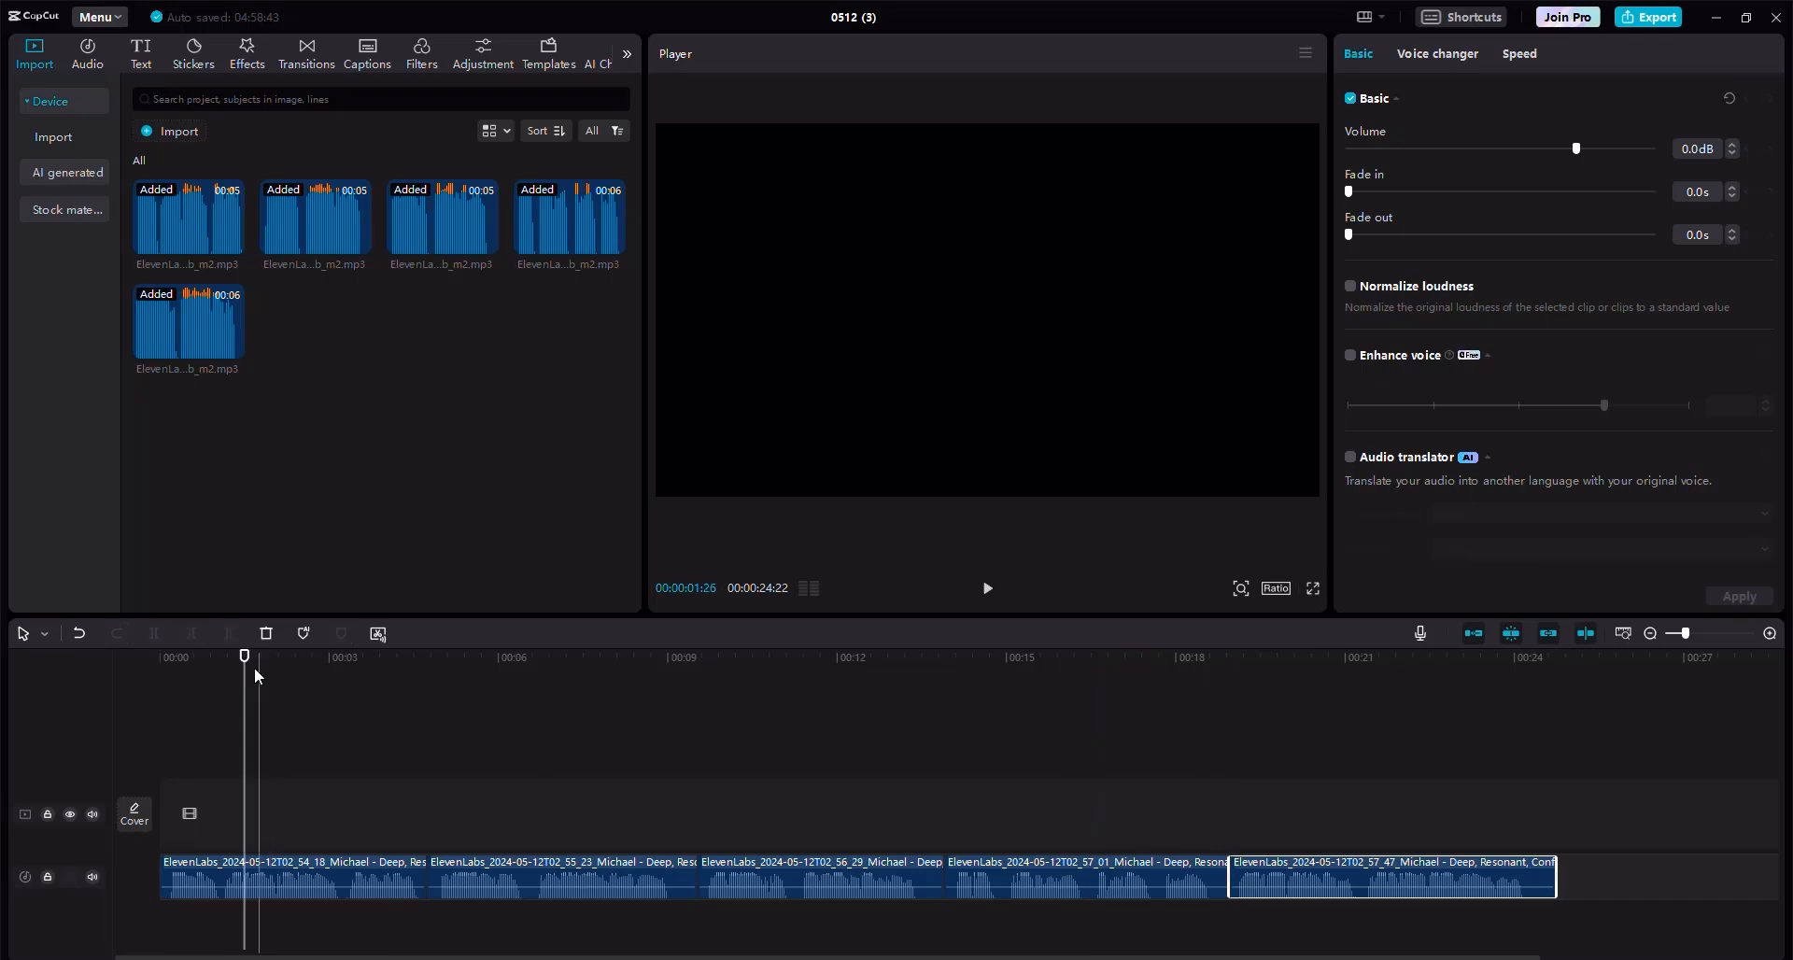
left_click_drag(245, 668, 101, 679)
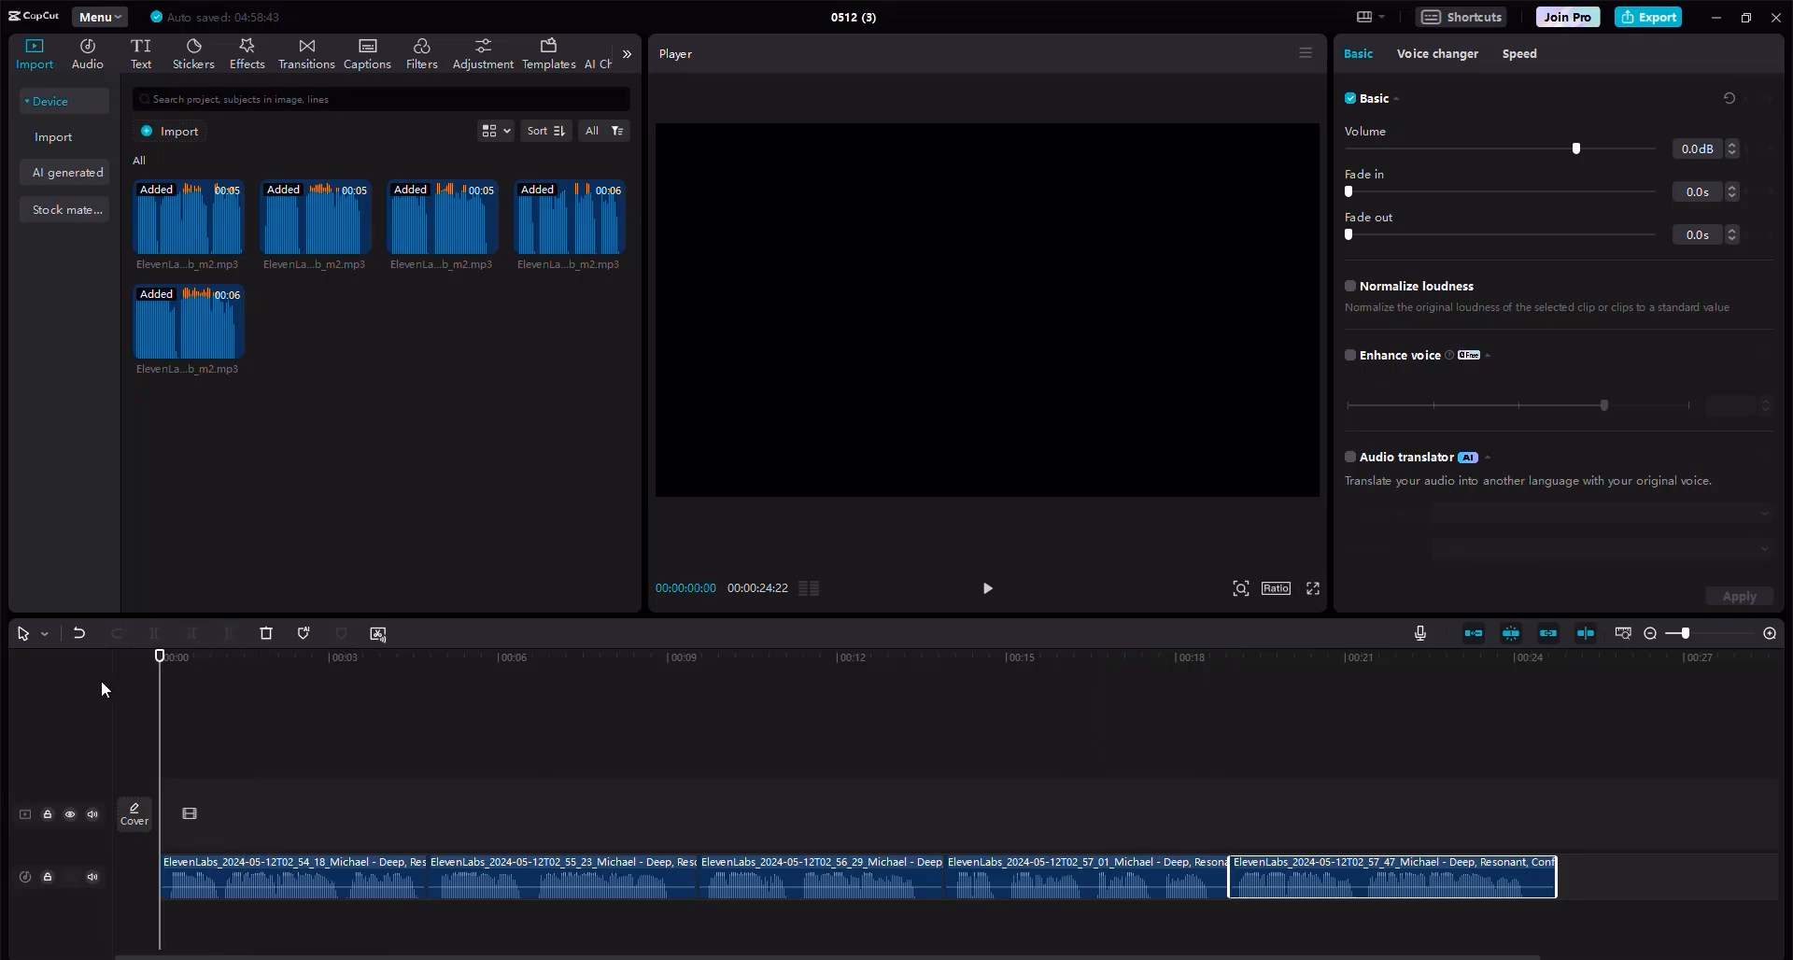
Copy the 0-5 seconds visual description from the ChatGPT script.
key("alt+Tab")
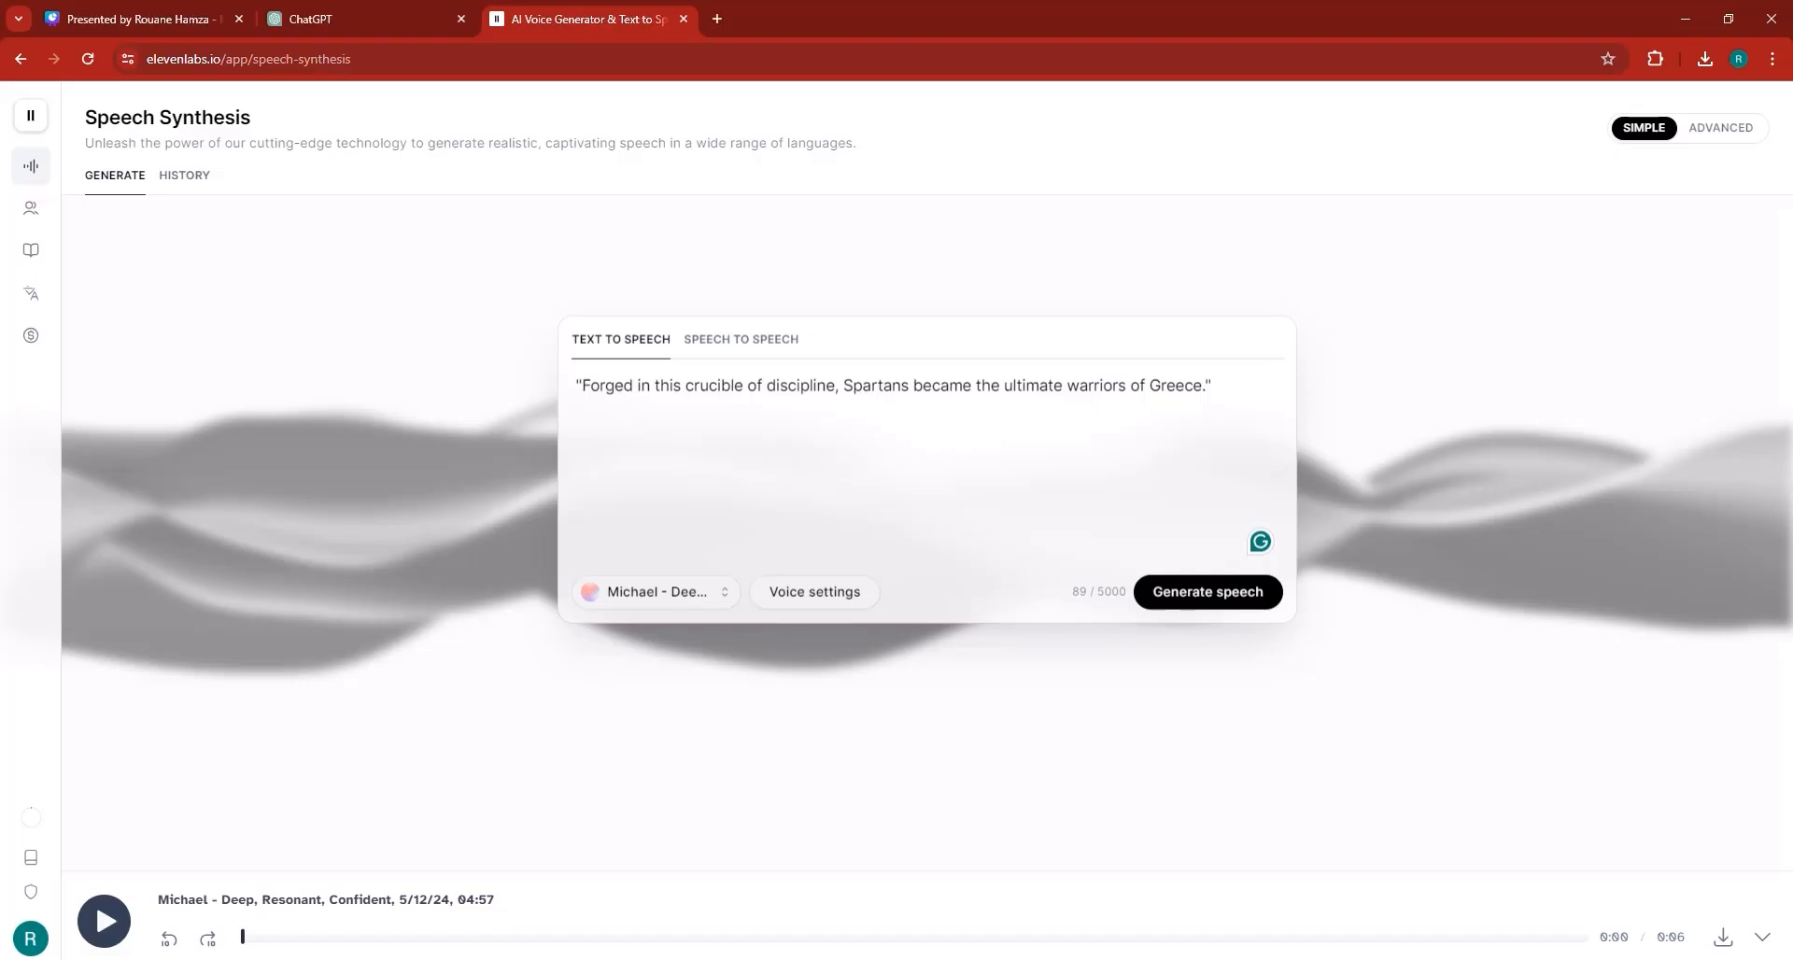
left_click(374, 19)
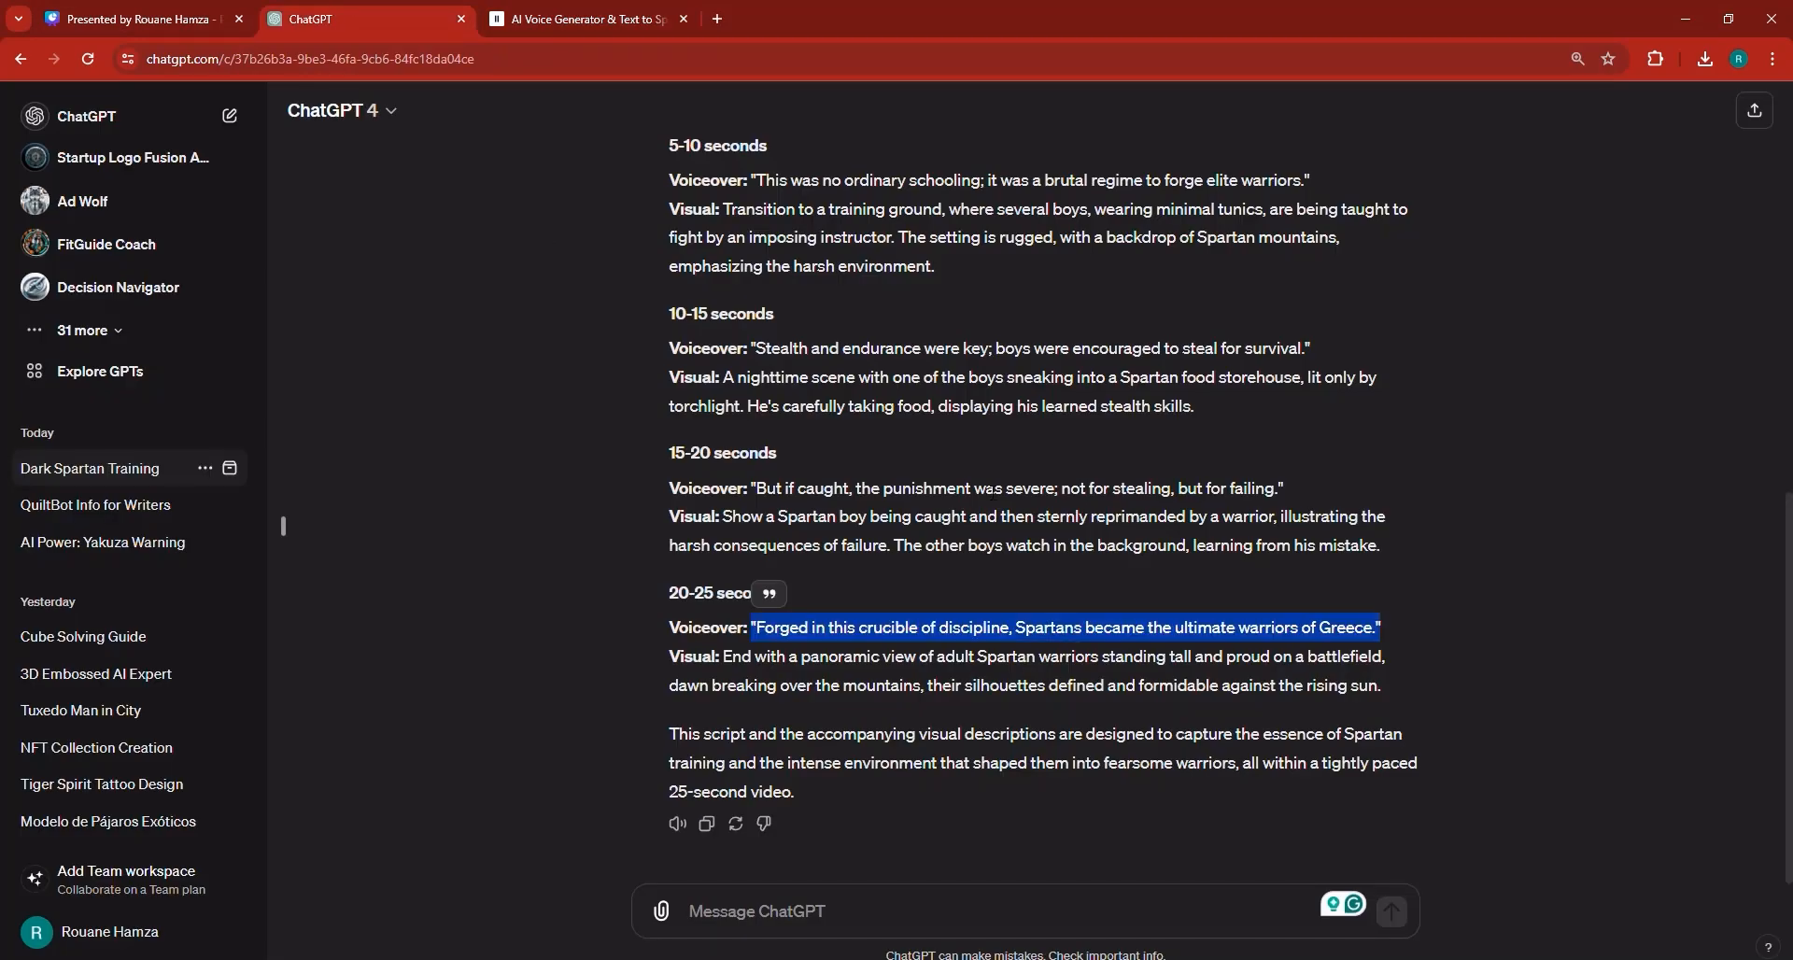
scroll(1033, 513, "up", 5)
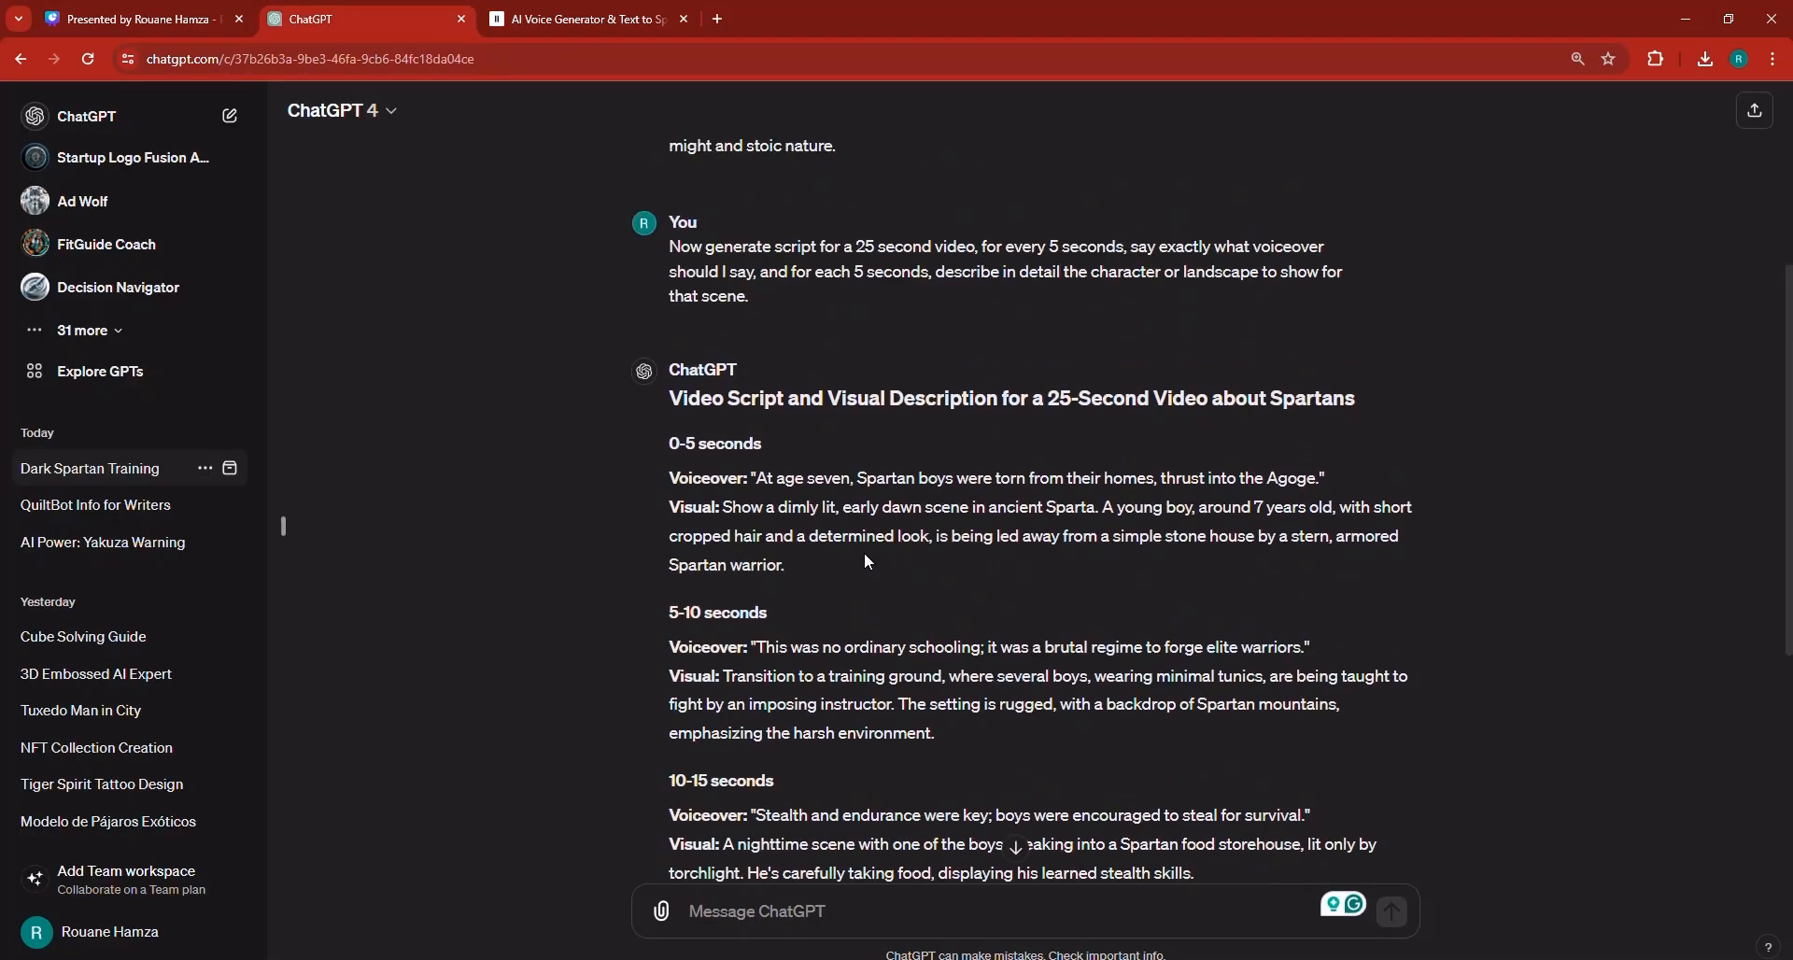
left_click_drag(798, 566, 792, 561)
key("ctrl+c")
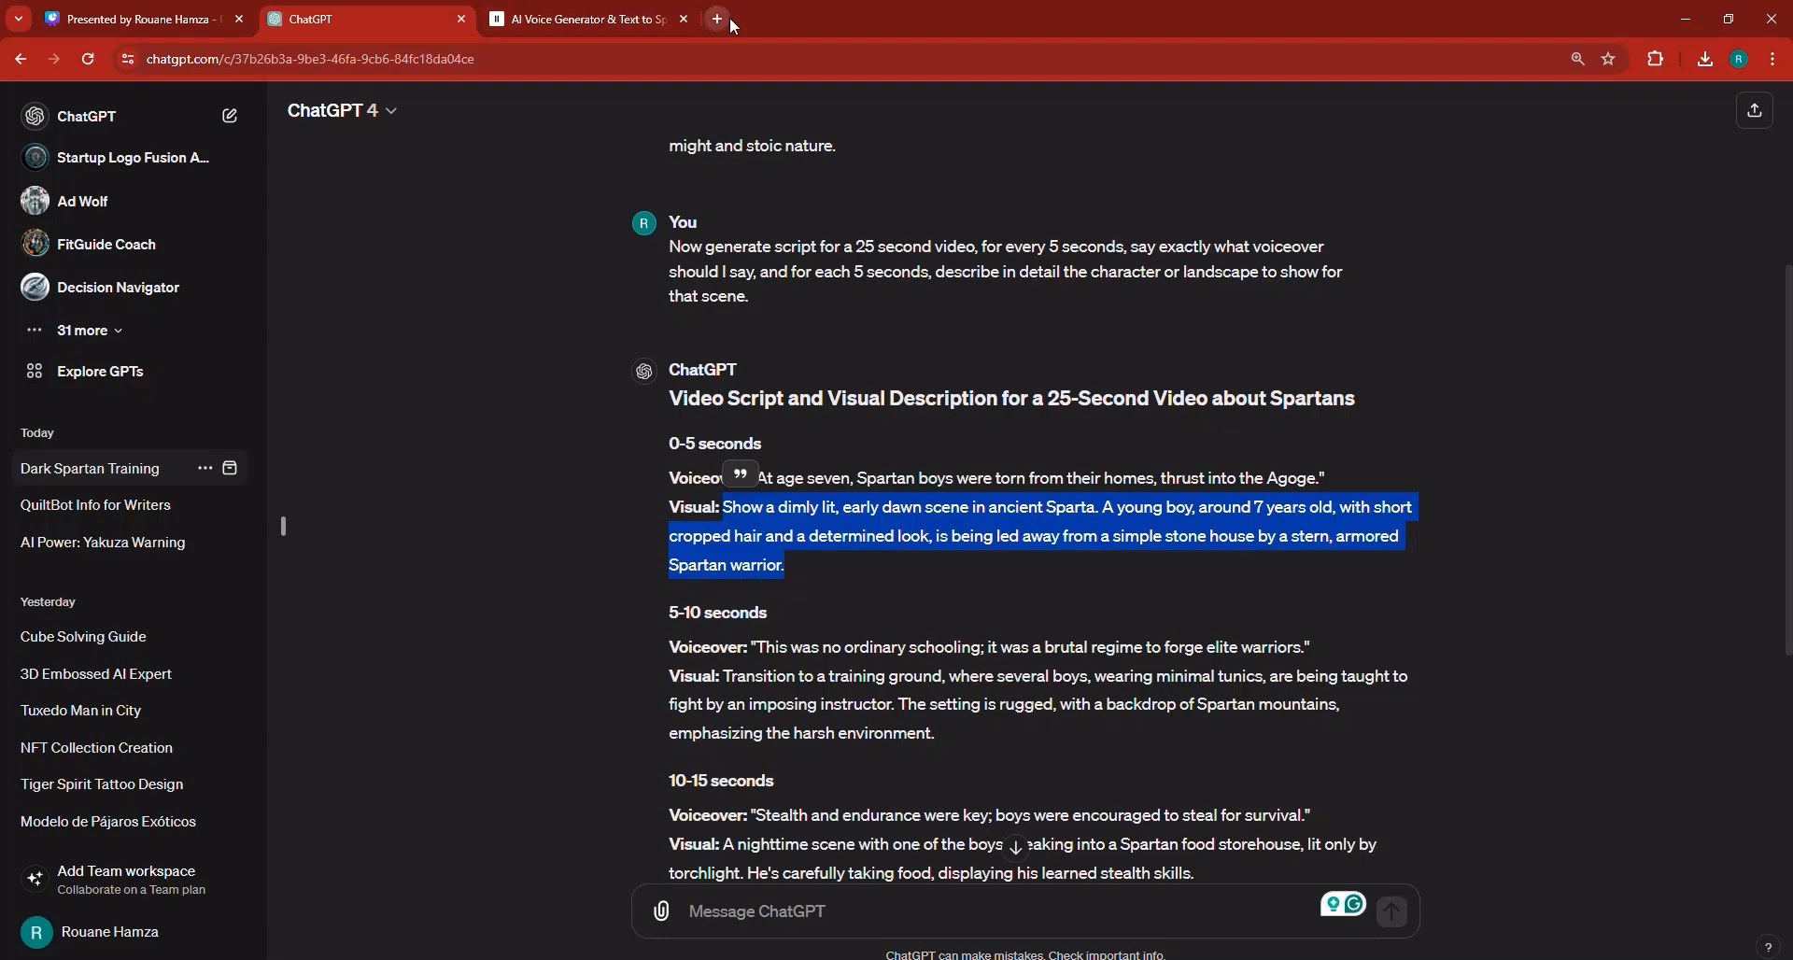
Open leonardo.ai, launch the app and open the Image Generation tool.
left_click(656, 7)
left_click(661, 53)
type("leonardo.ai")
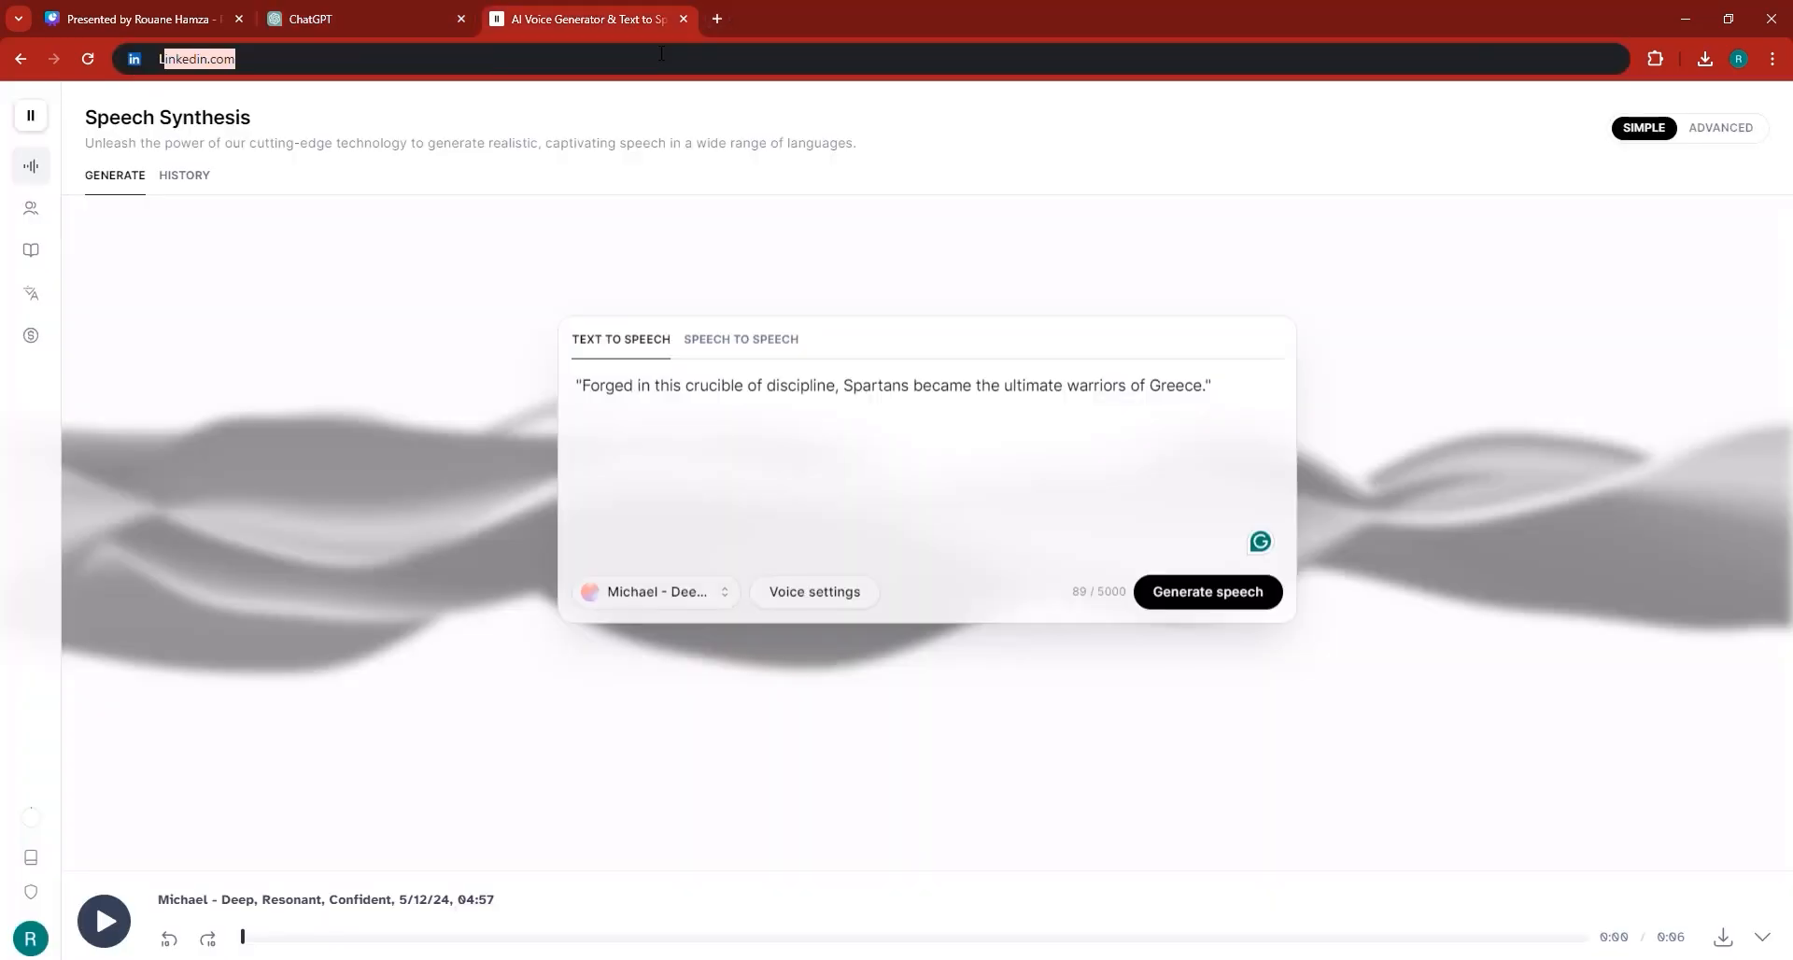
key("Return")
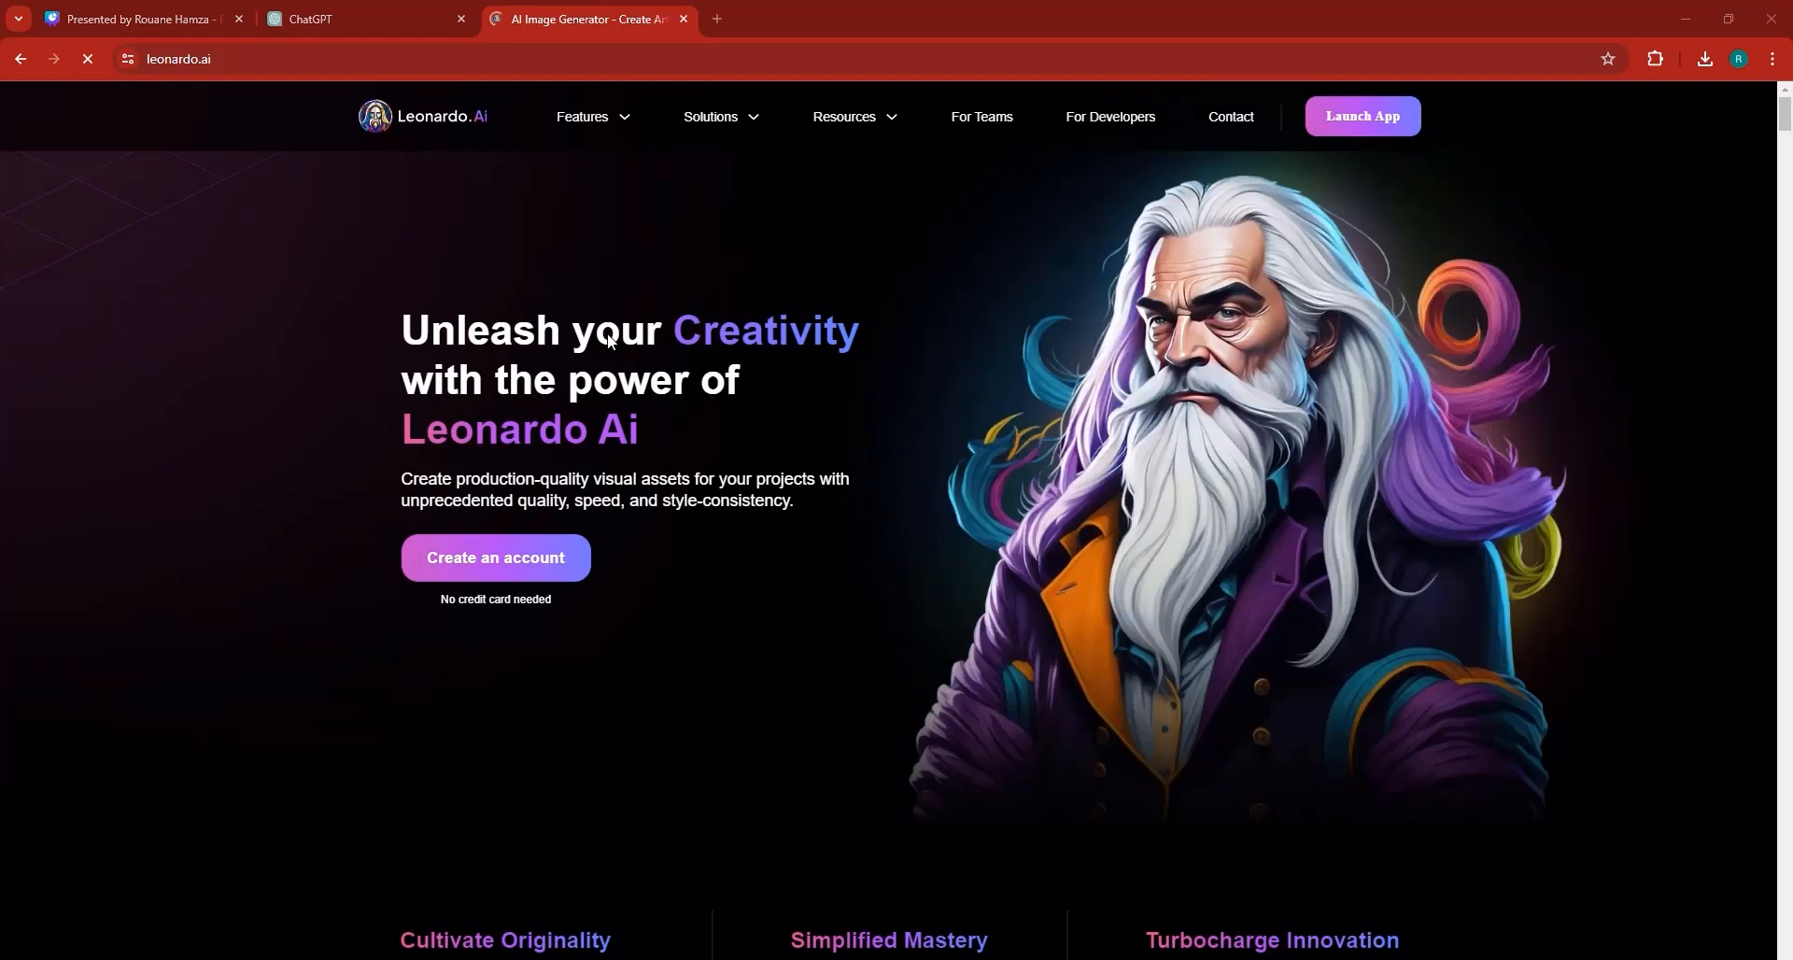
left_click(1356, 119)
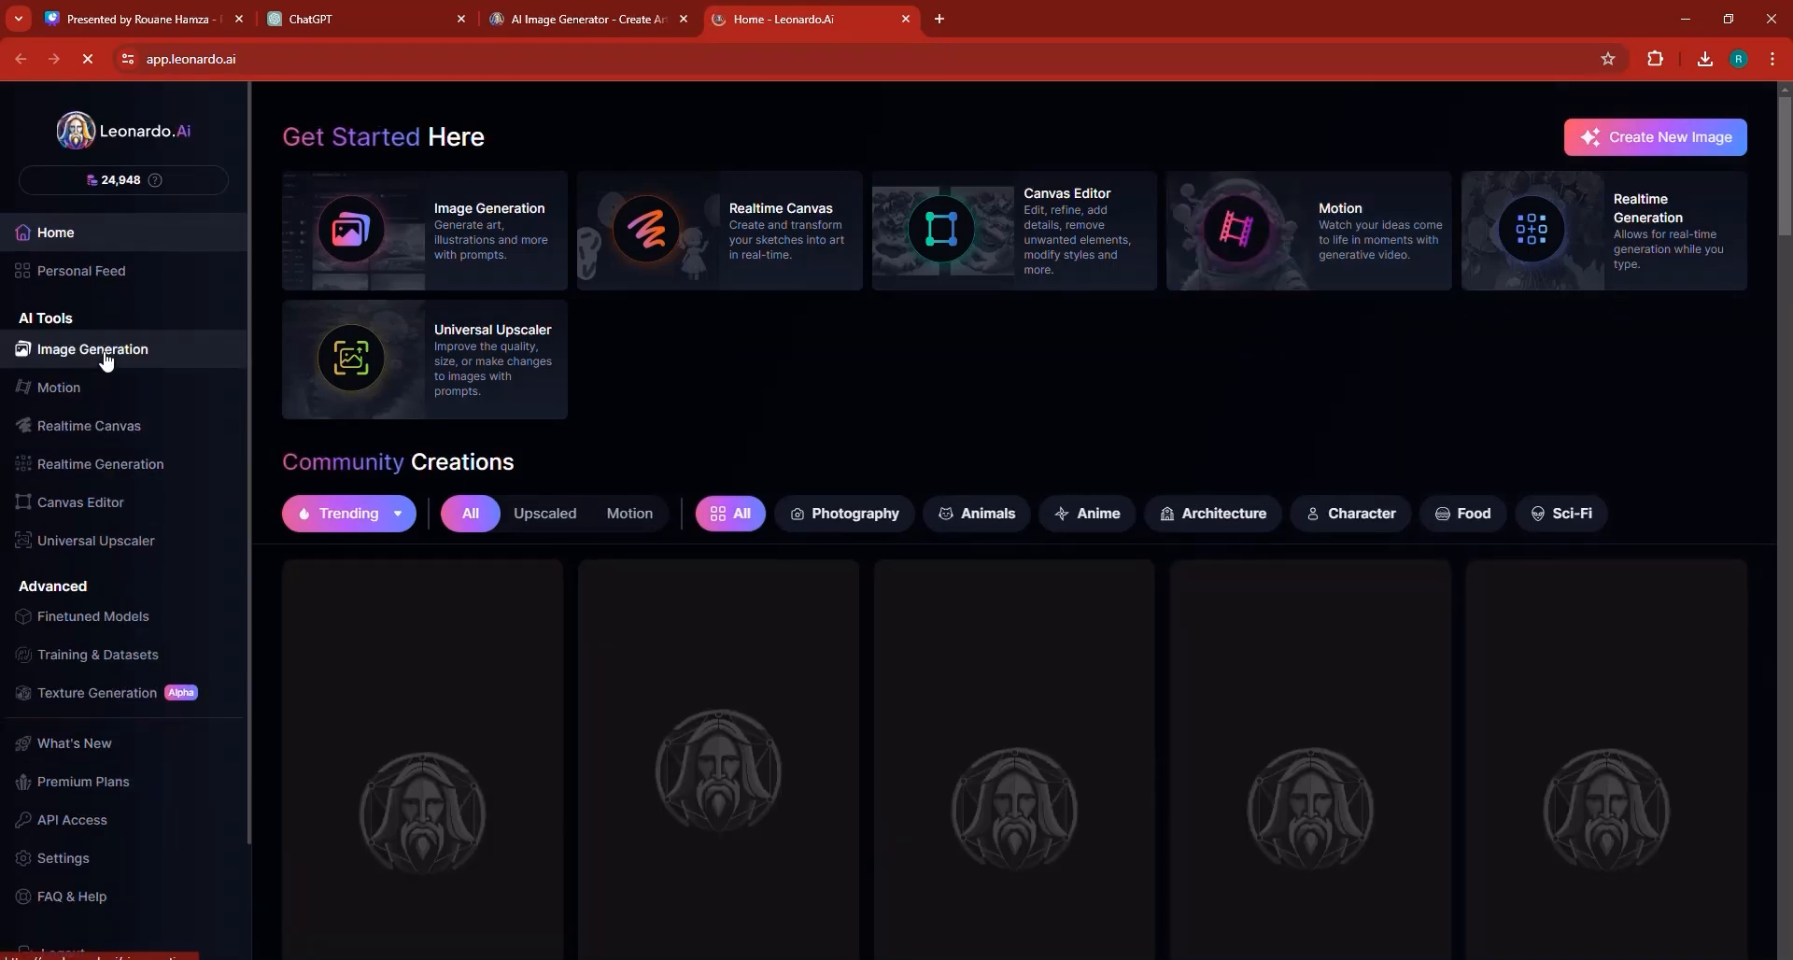
left_click(106, 362)
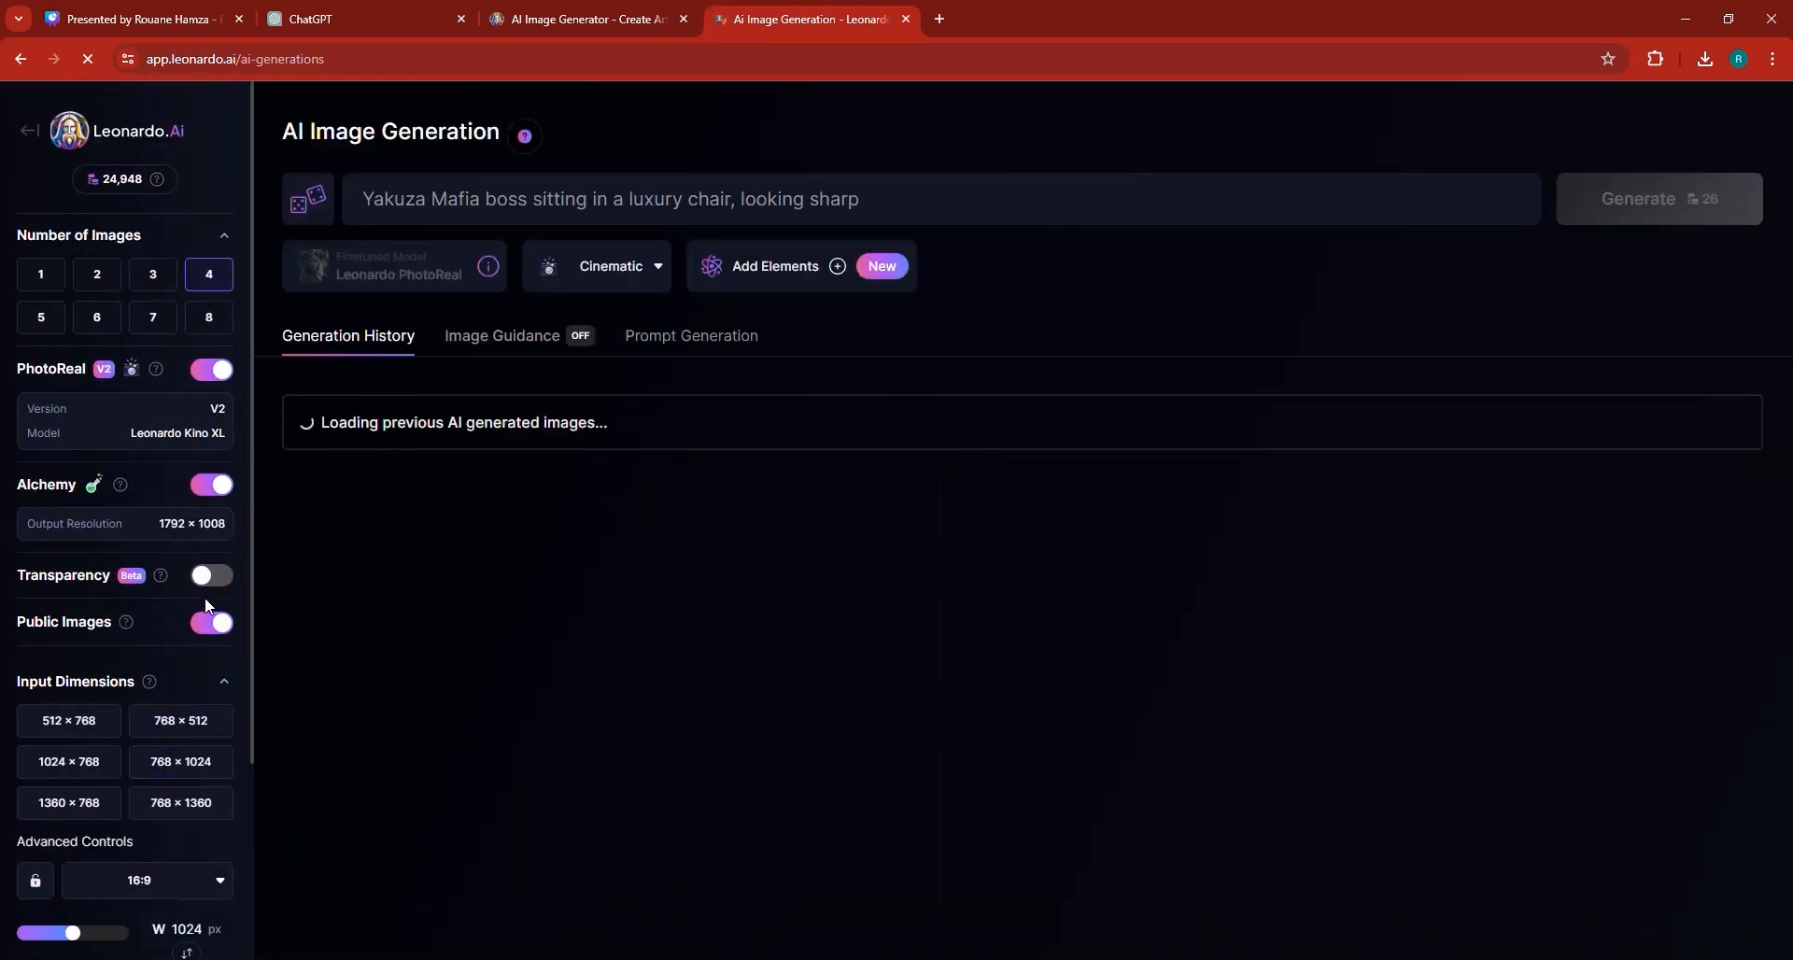
Set the image aspect ratio to 9:16.
scroll(172, 892, "down", 1)
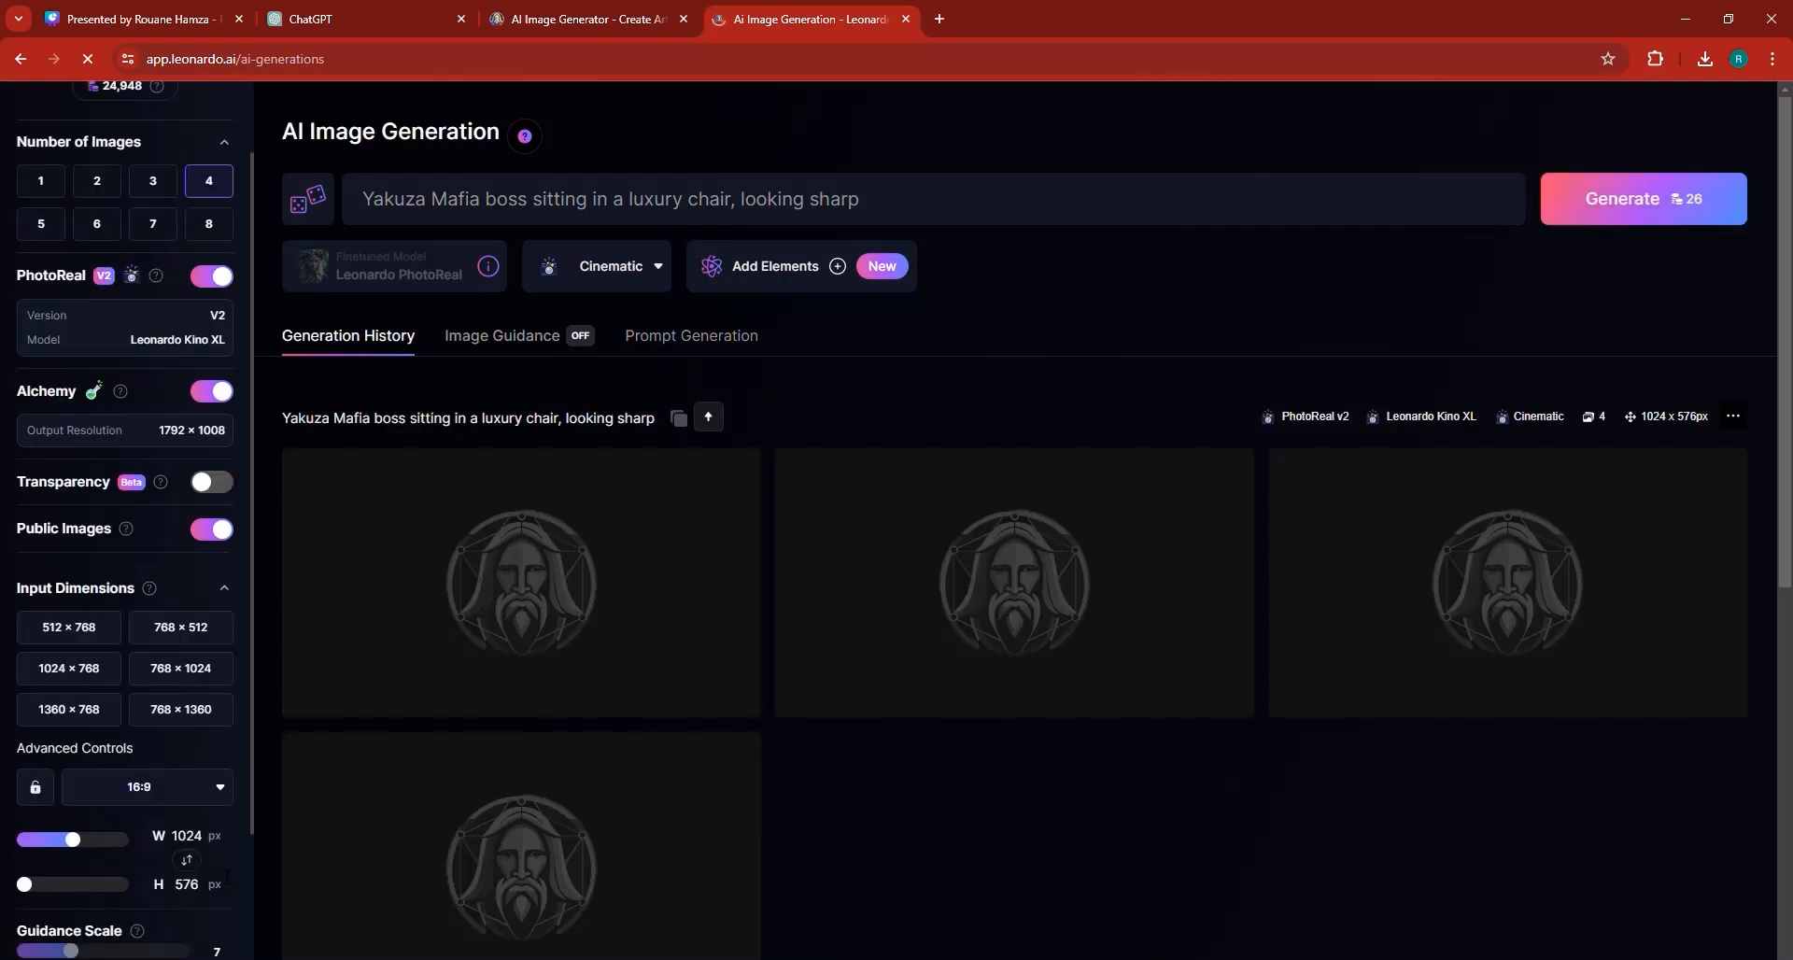
left_click(216, 795)
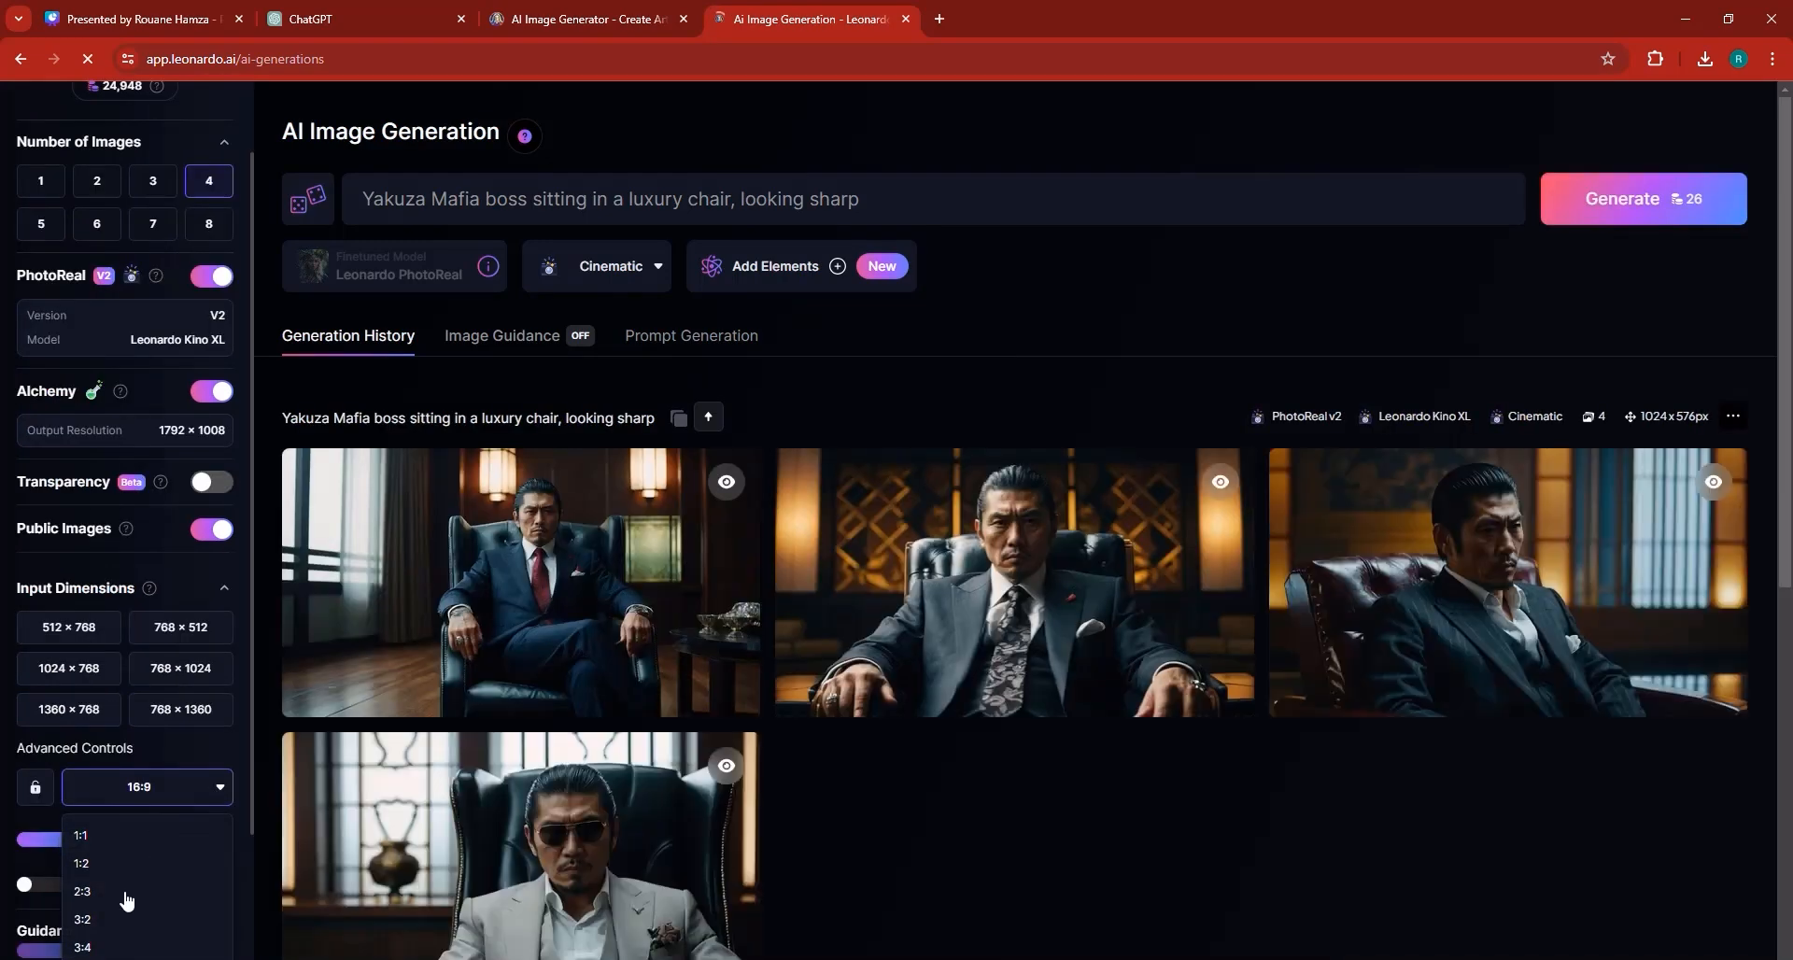
scroll(135, 901, "down", 1)
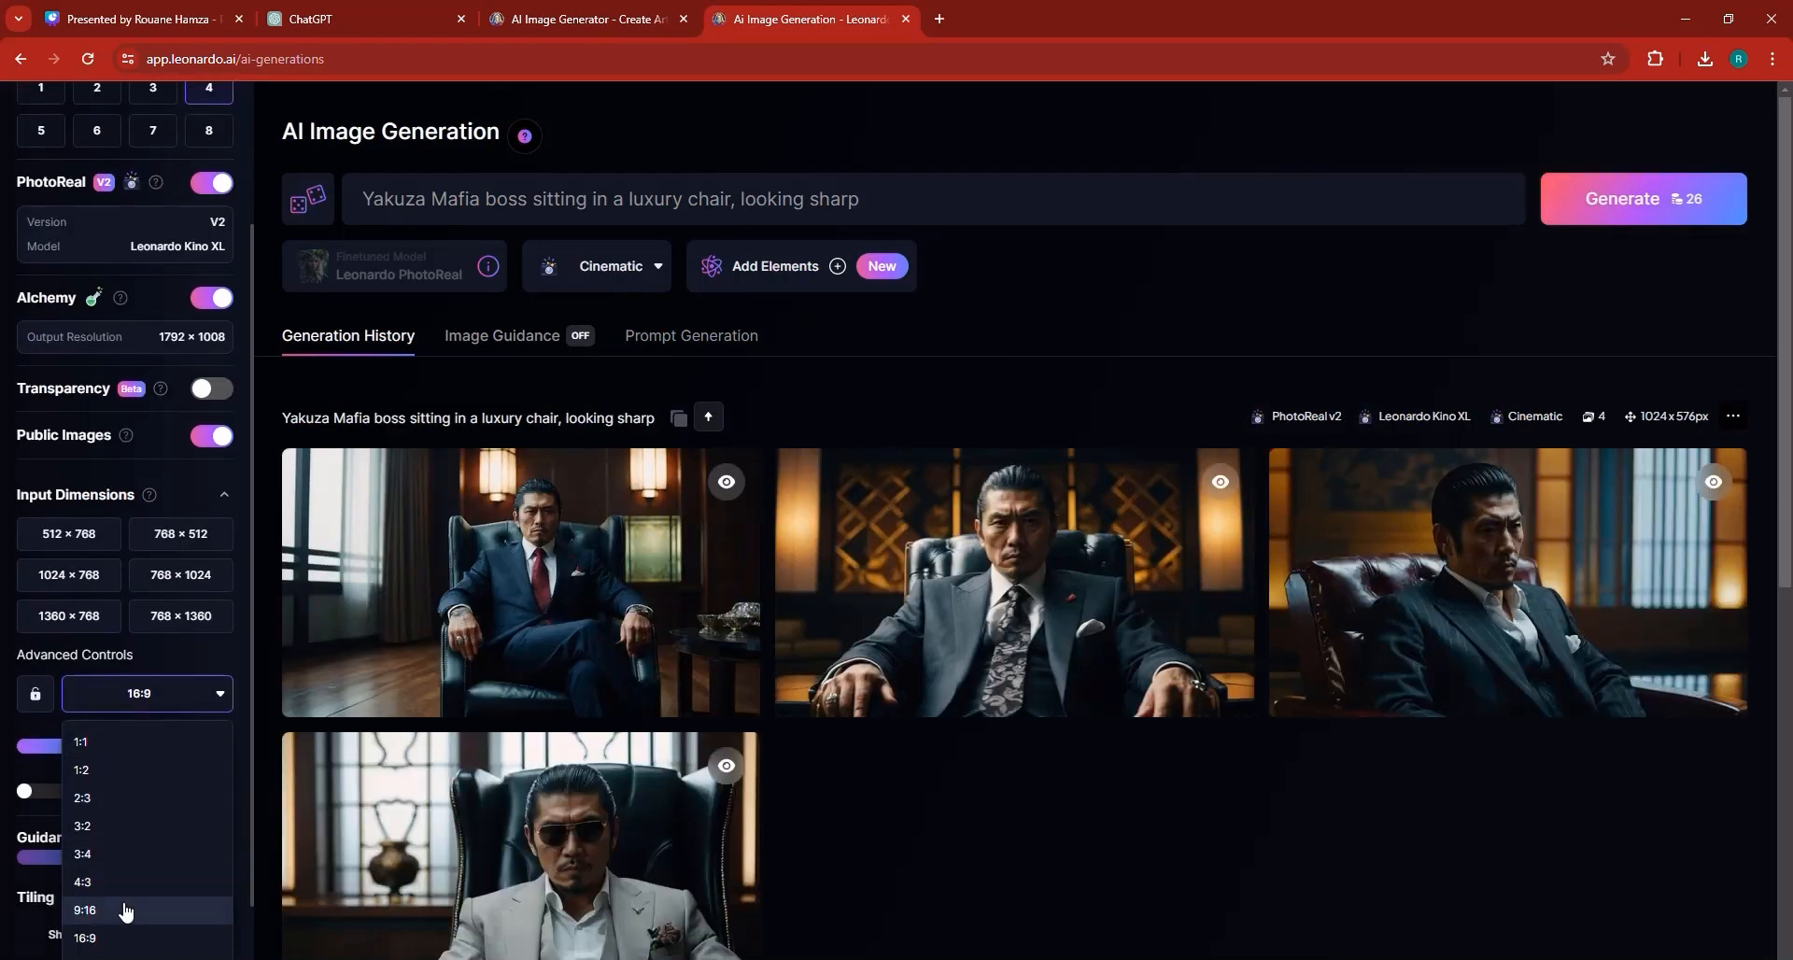
left_click(125, 910)
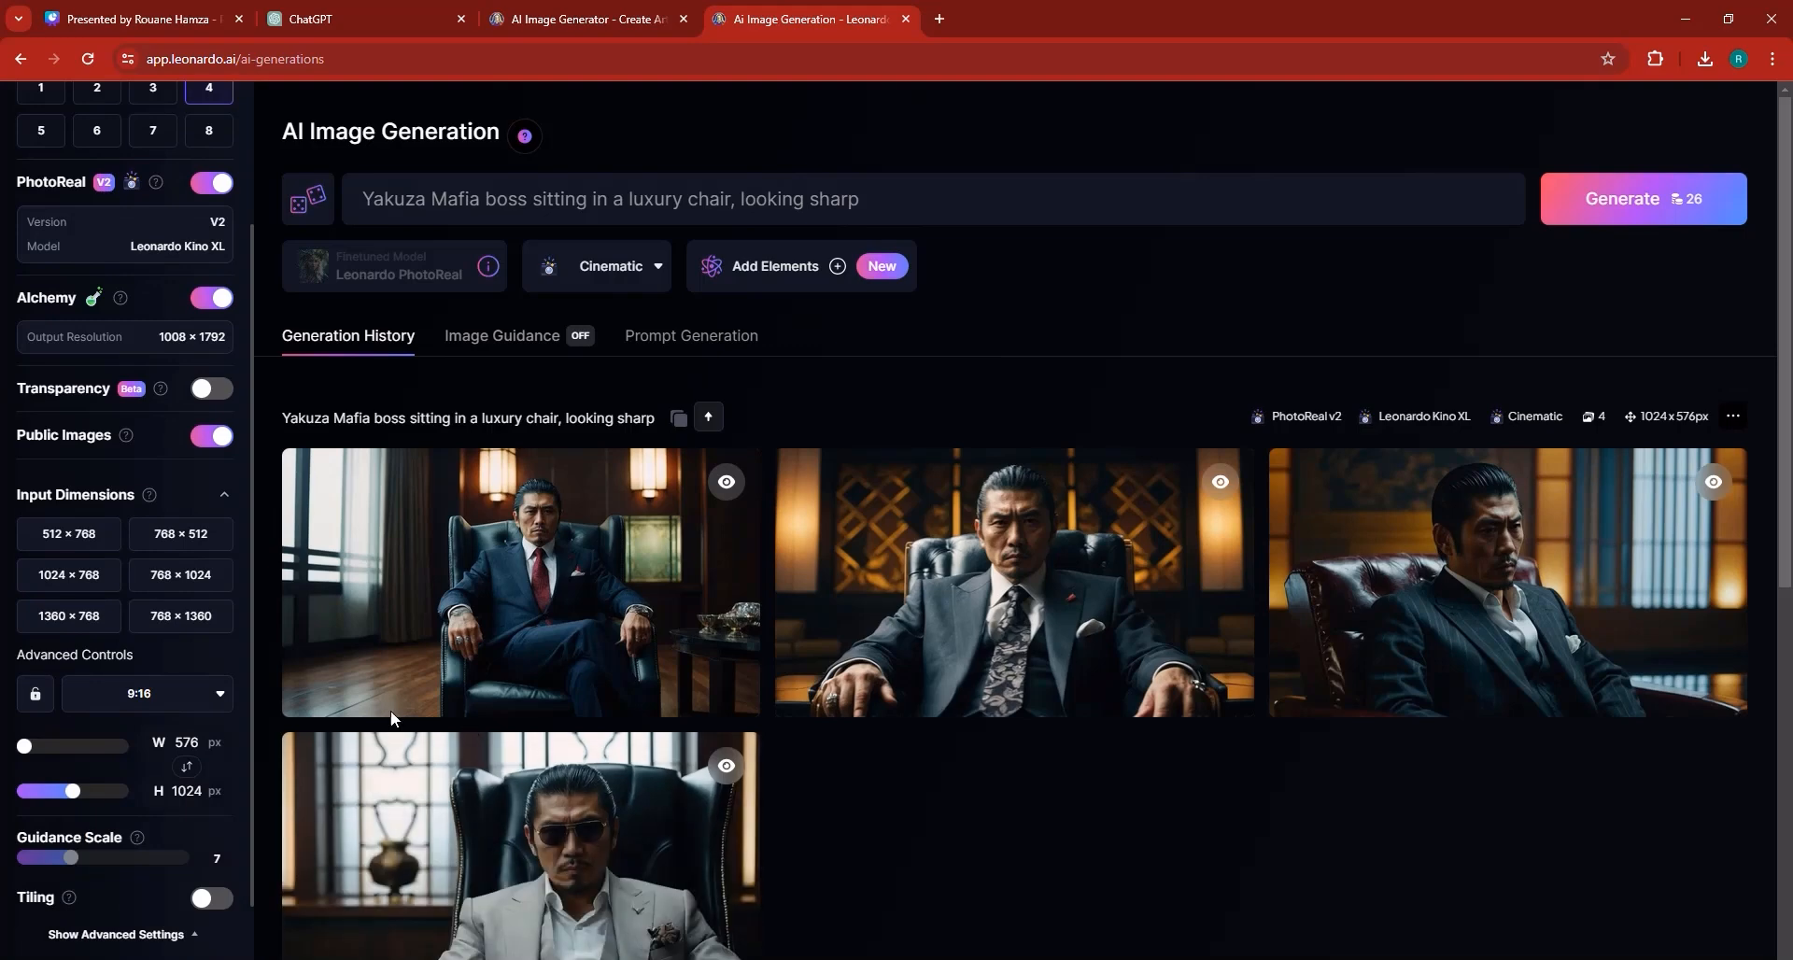
Replace the image prompt with the 0-5 seconds visual description and generate images.
left_click(586, 198)
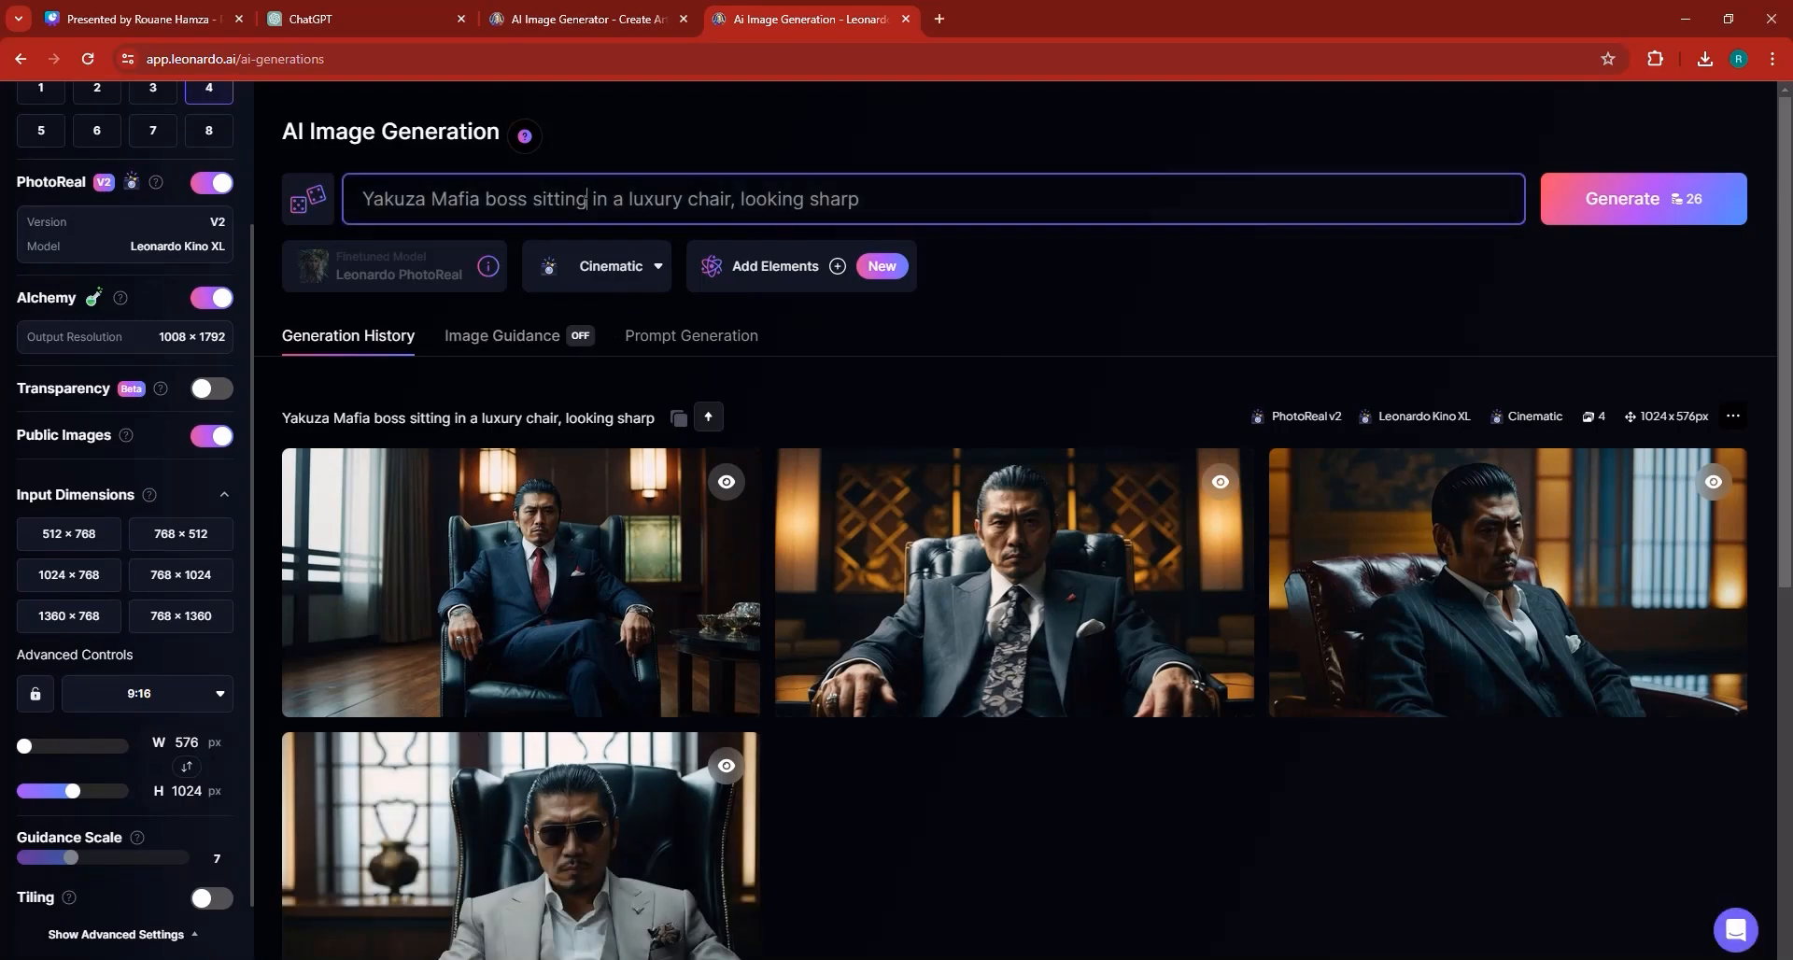
key("ctrl+a")
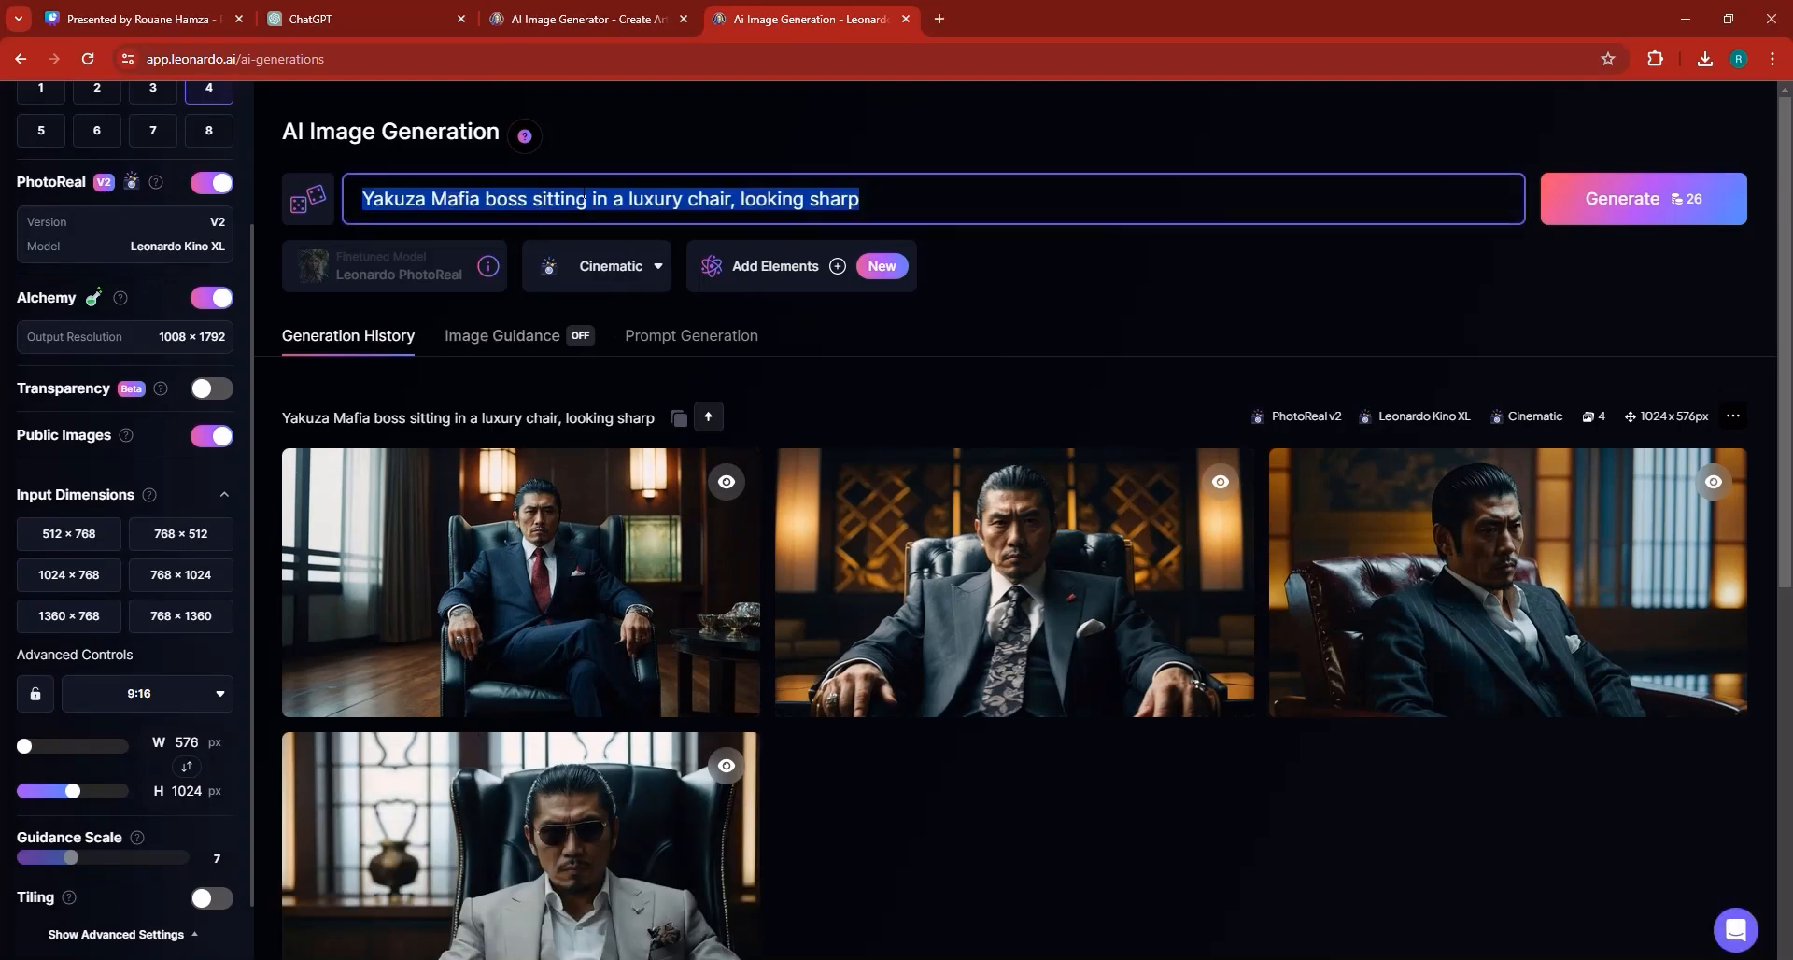
key("ctrl+v")
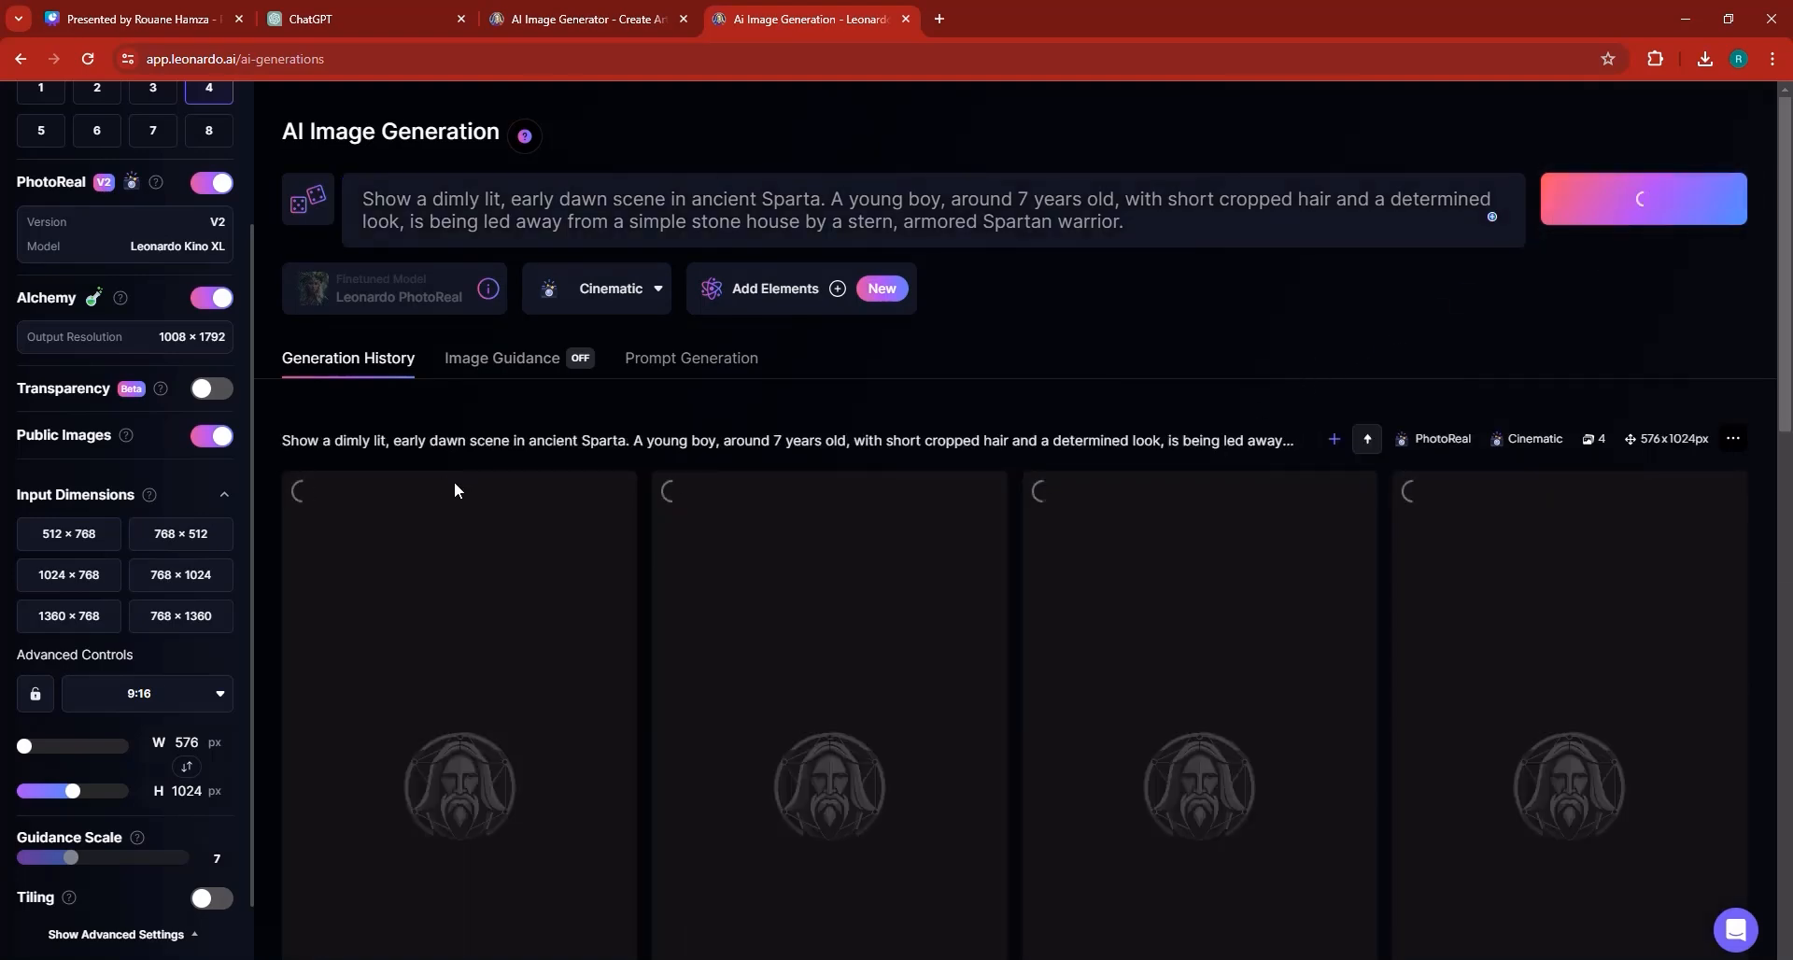
Close the extra Leonardo tab and copy the 5-10 seconds visual description from the ChatGPT script.
left_click(589, 11)
left_click(684, 19)
left_click(413, 7)
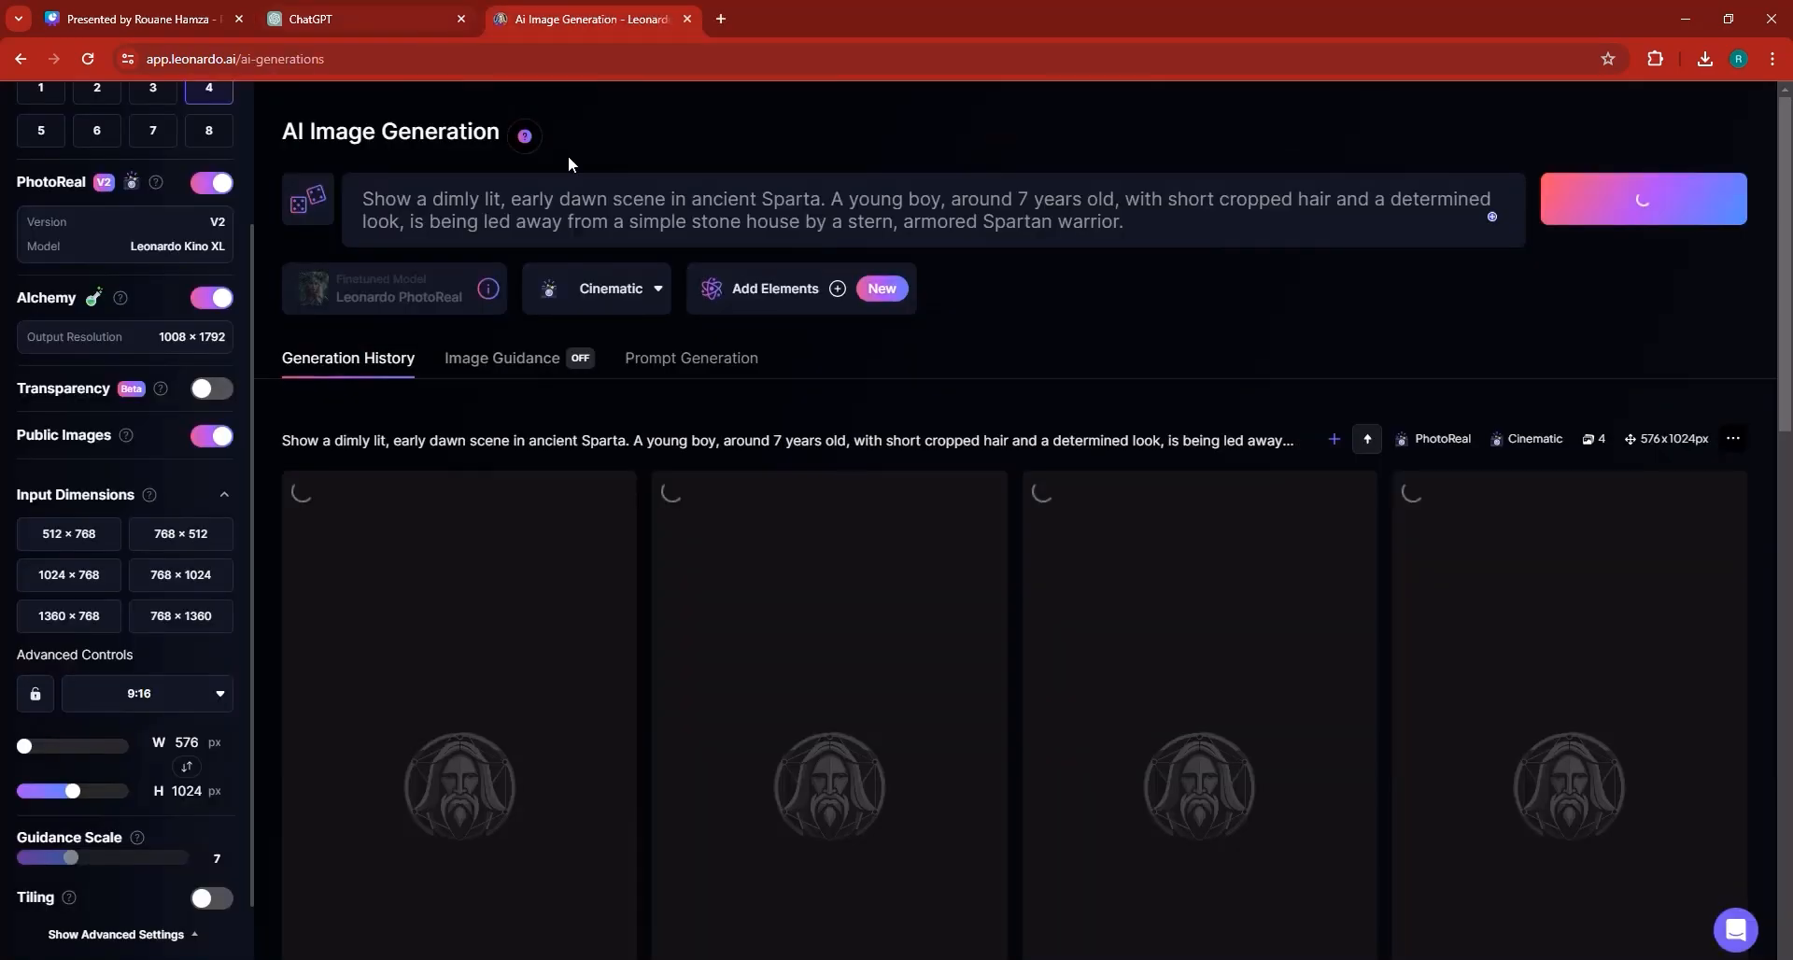
scroll(821, 448, "down", 1)
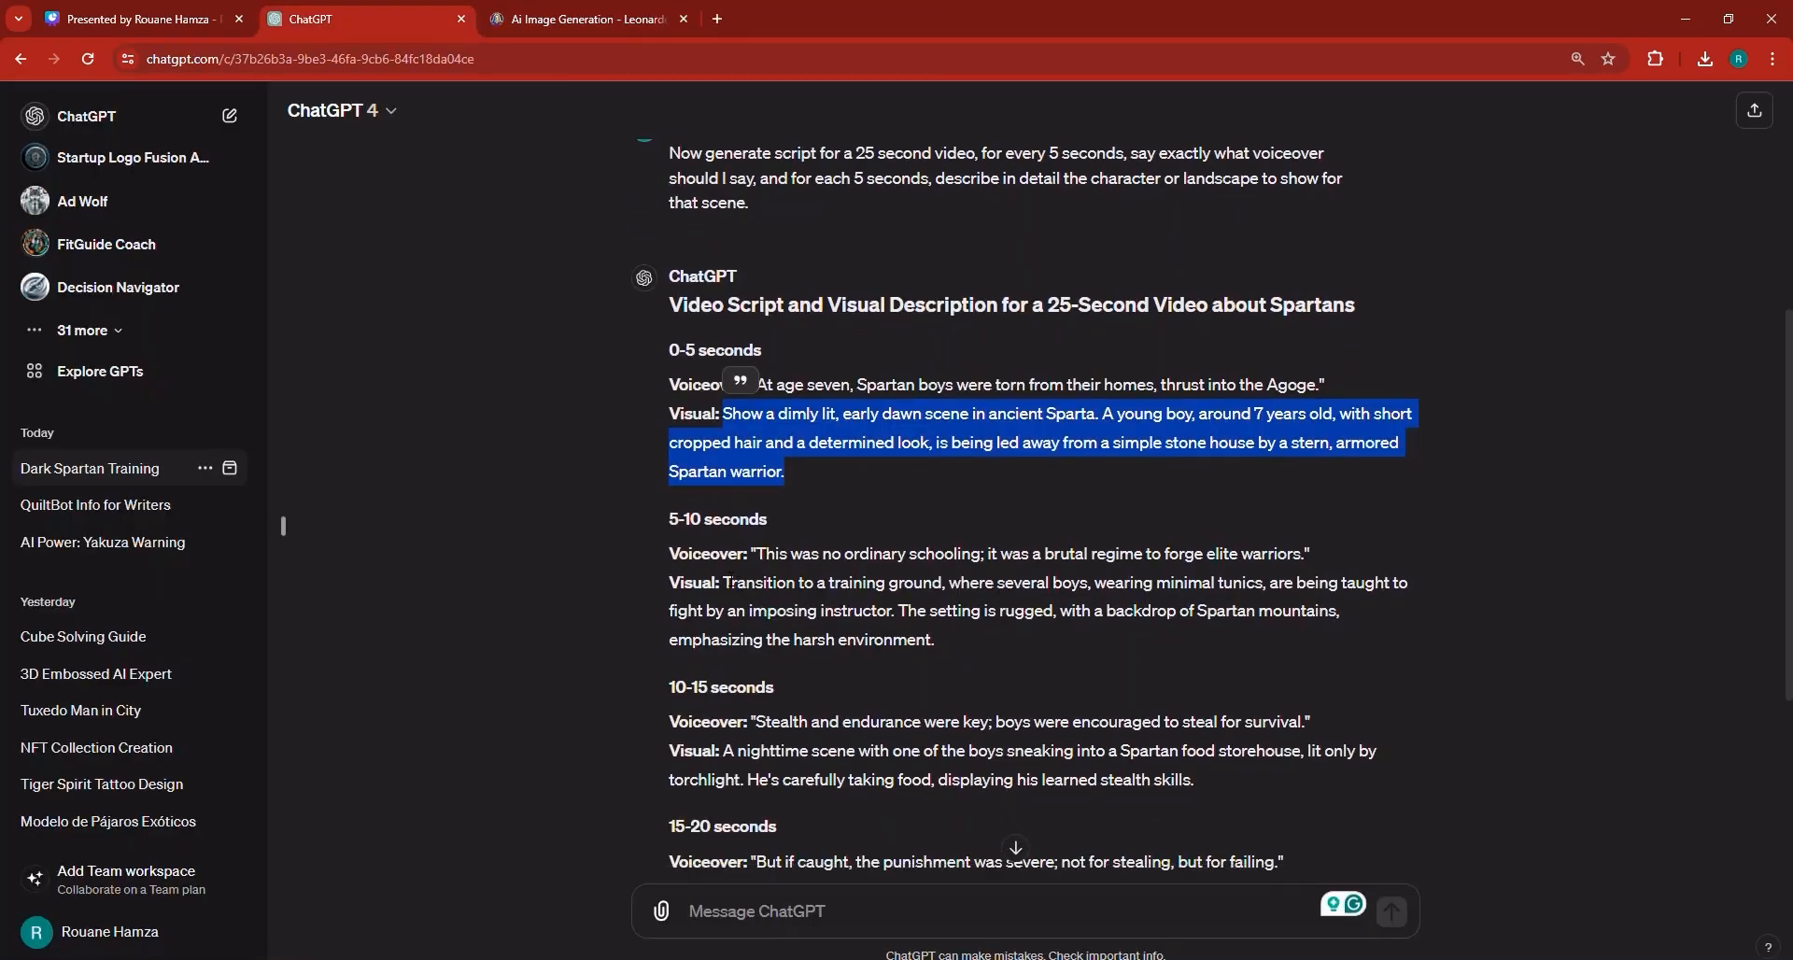
left_click_drag(725, 582, 934, 641)
right_click(902, 623)
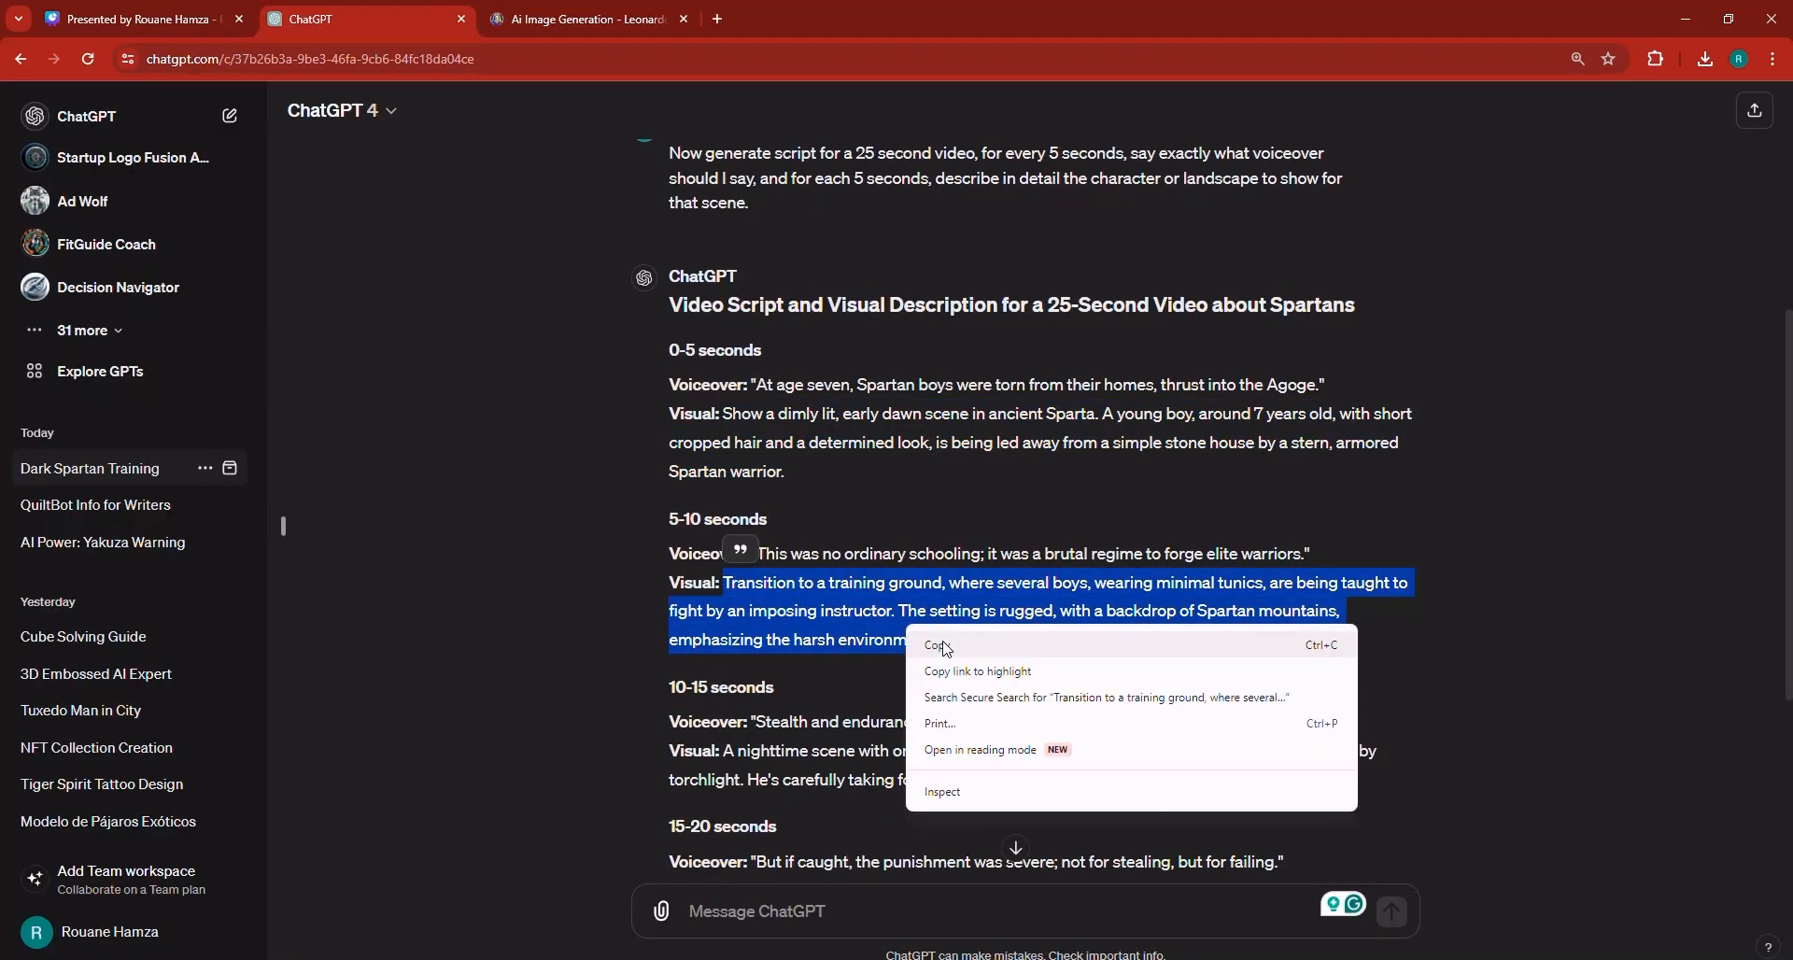
left_click(953, 641)
Replace the image prompt with the 5-10 seconds visual description.
left_click(571, 7)
left_click(541, 238)
key("ctrl+a")
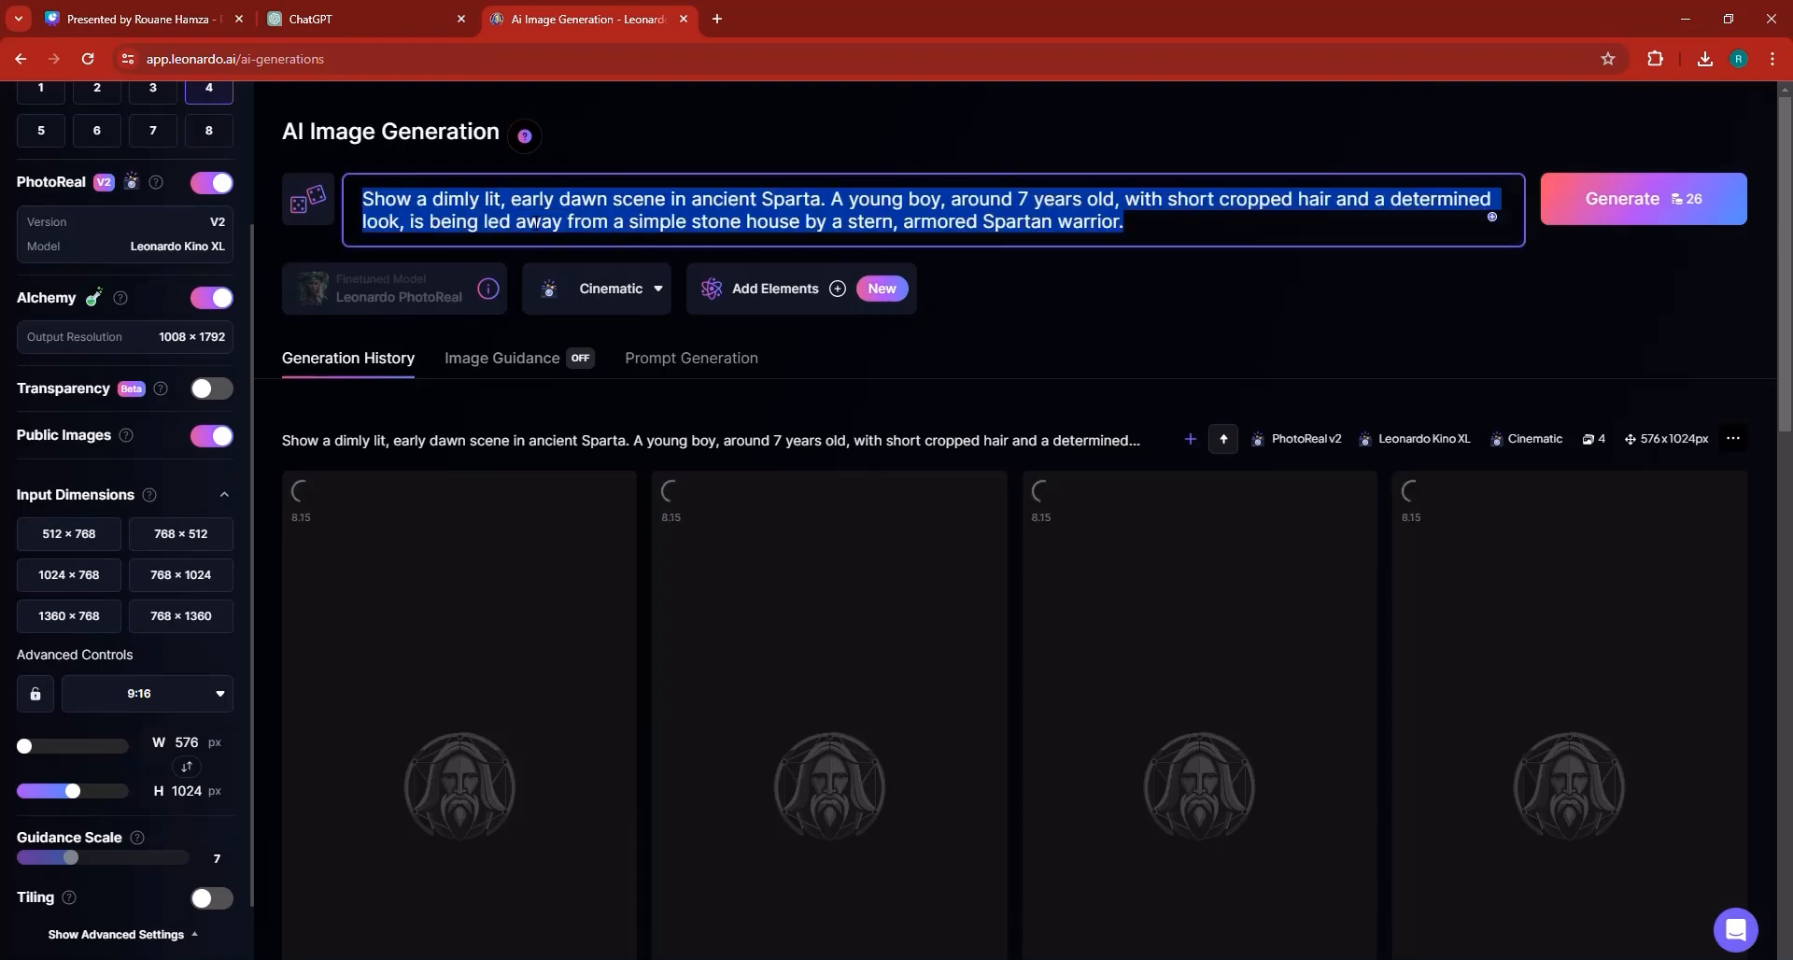
key("ctrl+v")
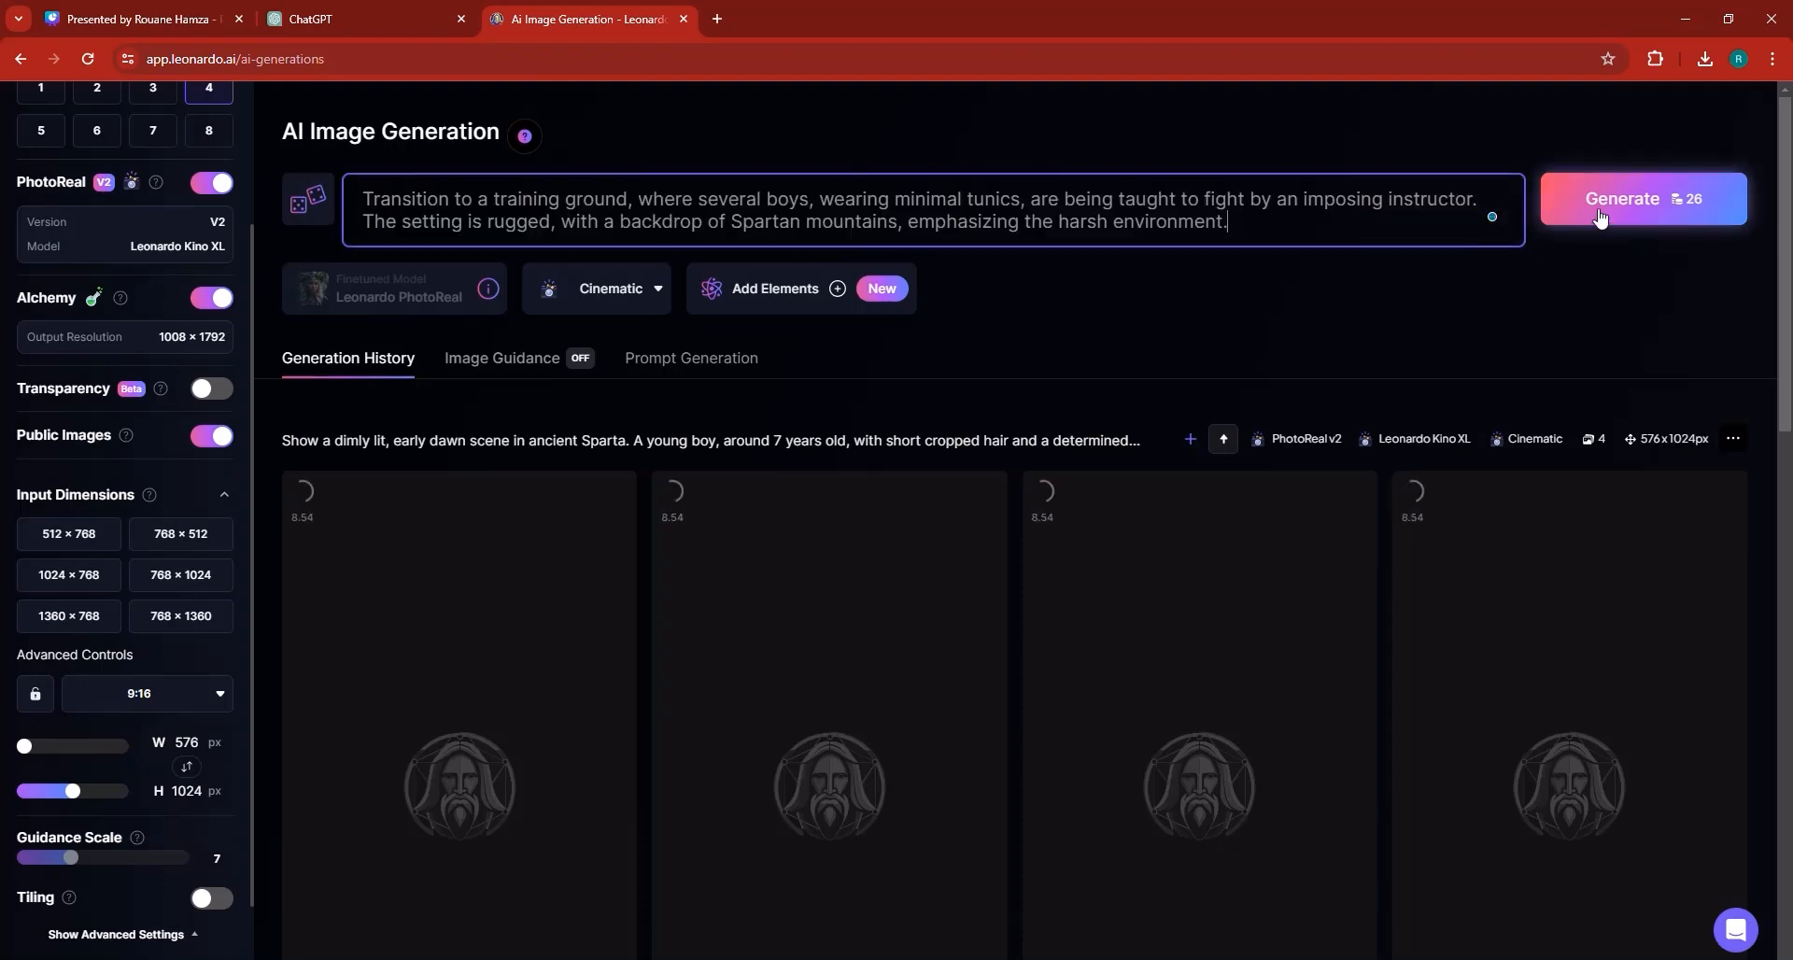
Generate images for the 5-10 seconds prompt and replace the prompt with the 10-15 seconds voiceover and visual text from the ChatGPT script.
left_click(385, 11)
scroll(759, 586, "down", 2)
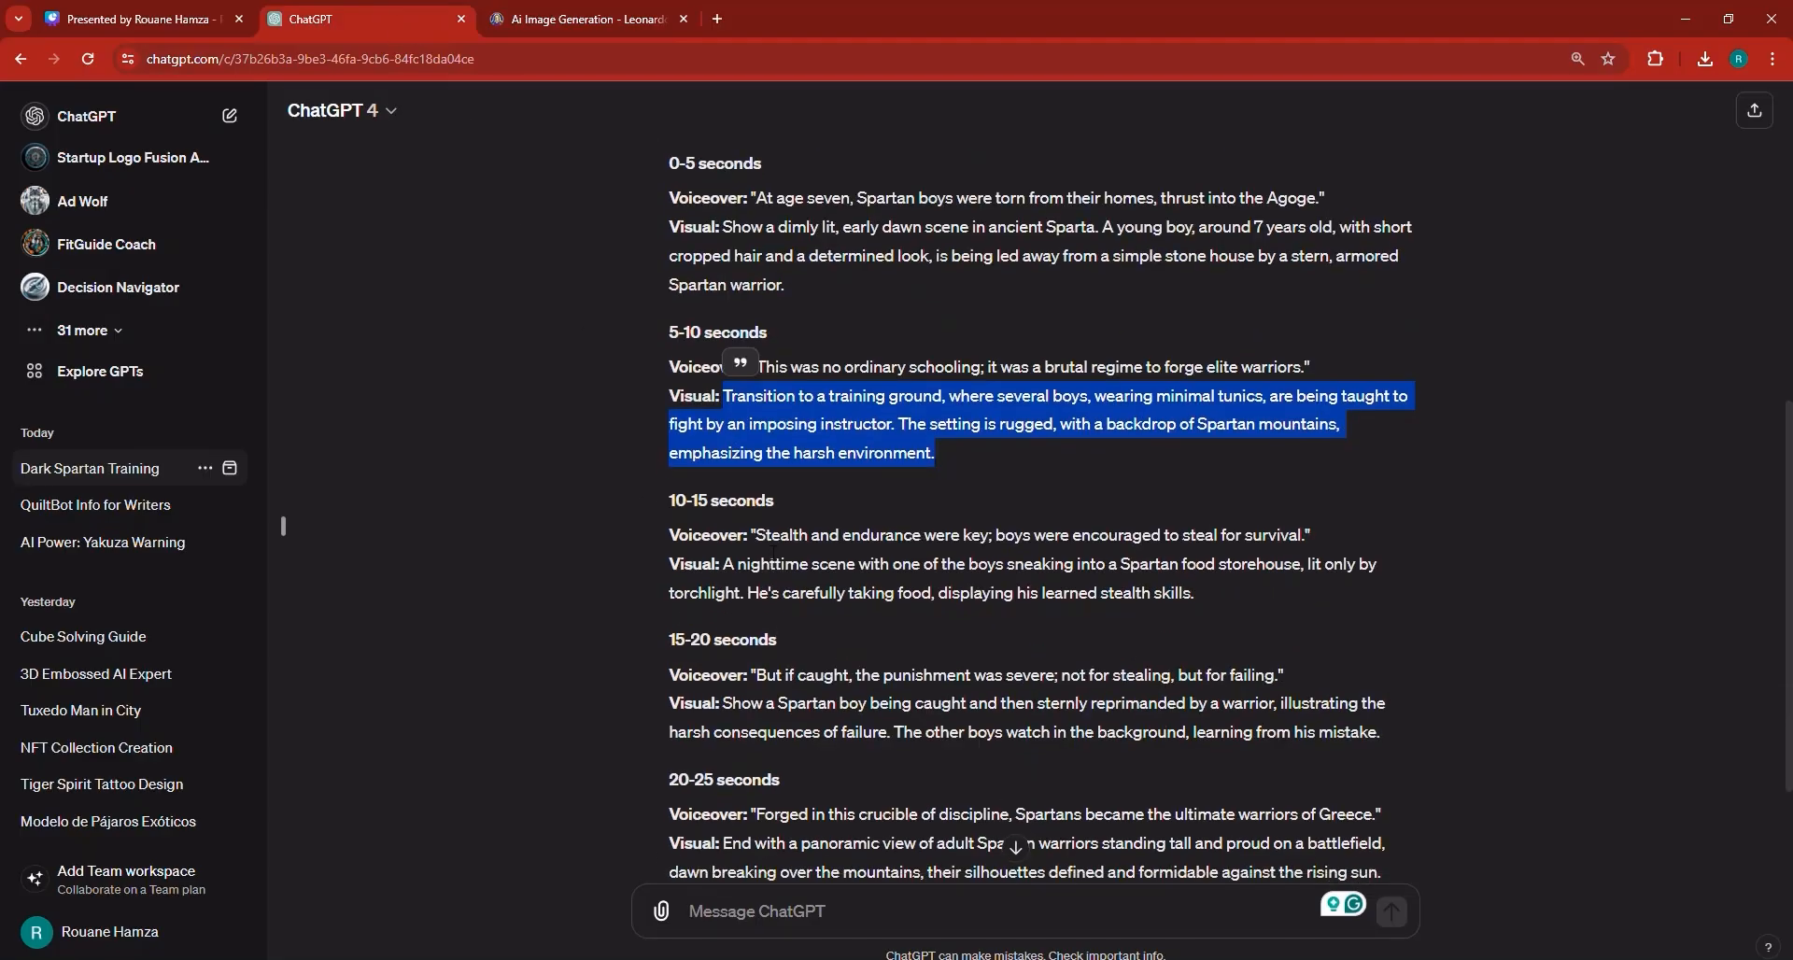
left_click_drag(757, 535, 1197, 595)
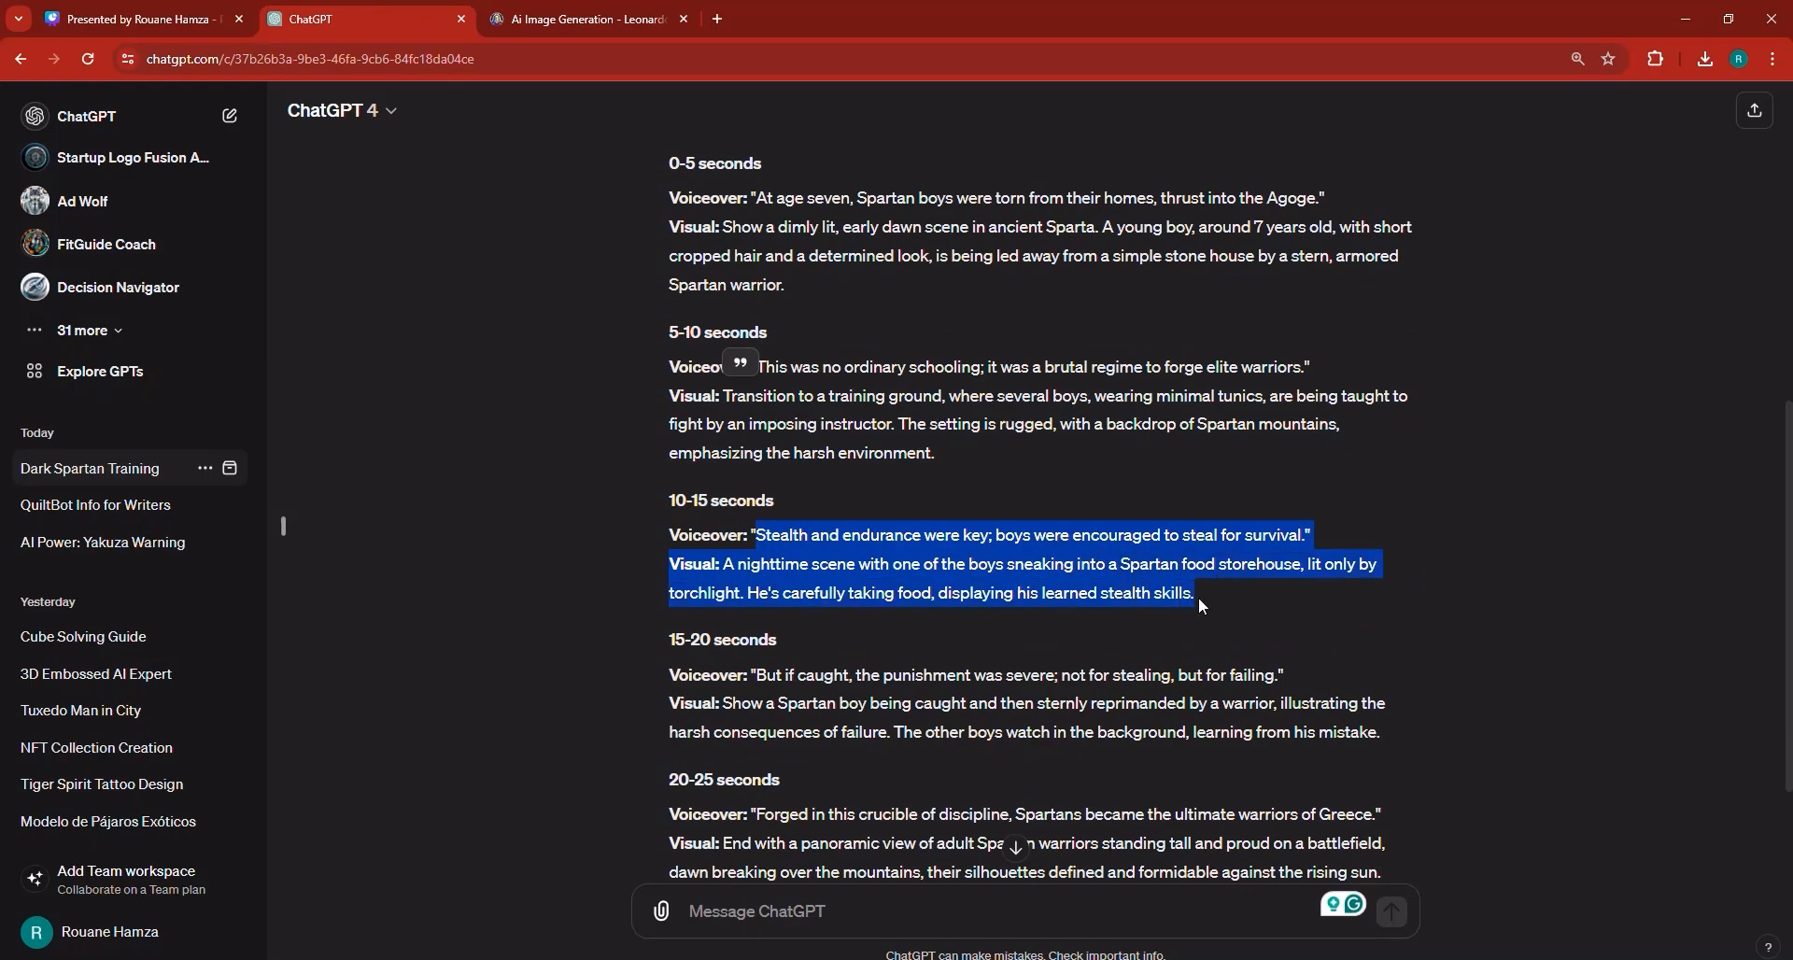
right_click(1197, 597)
left_click(1191, 603)
left_click(578, 19)
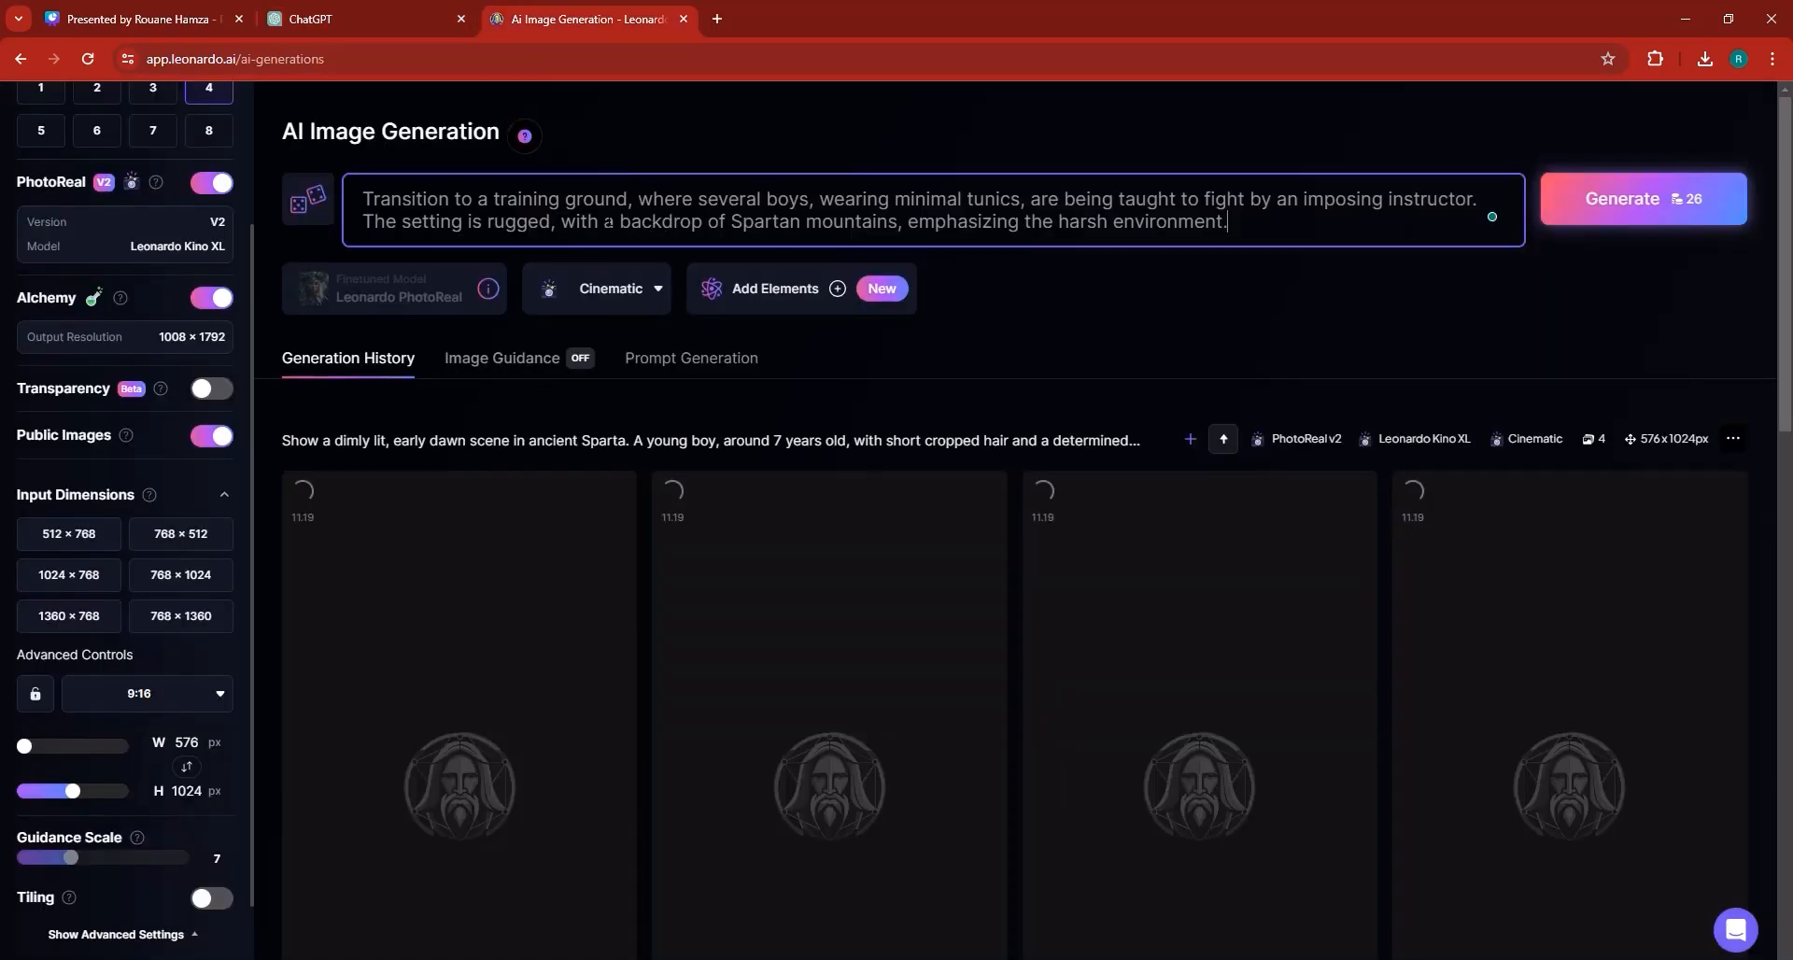
key("Return")
key("ctrl+a")
key("ctrl+v")
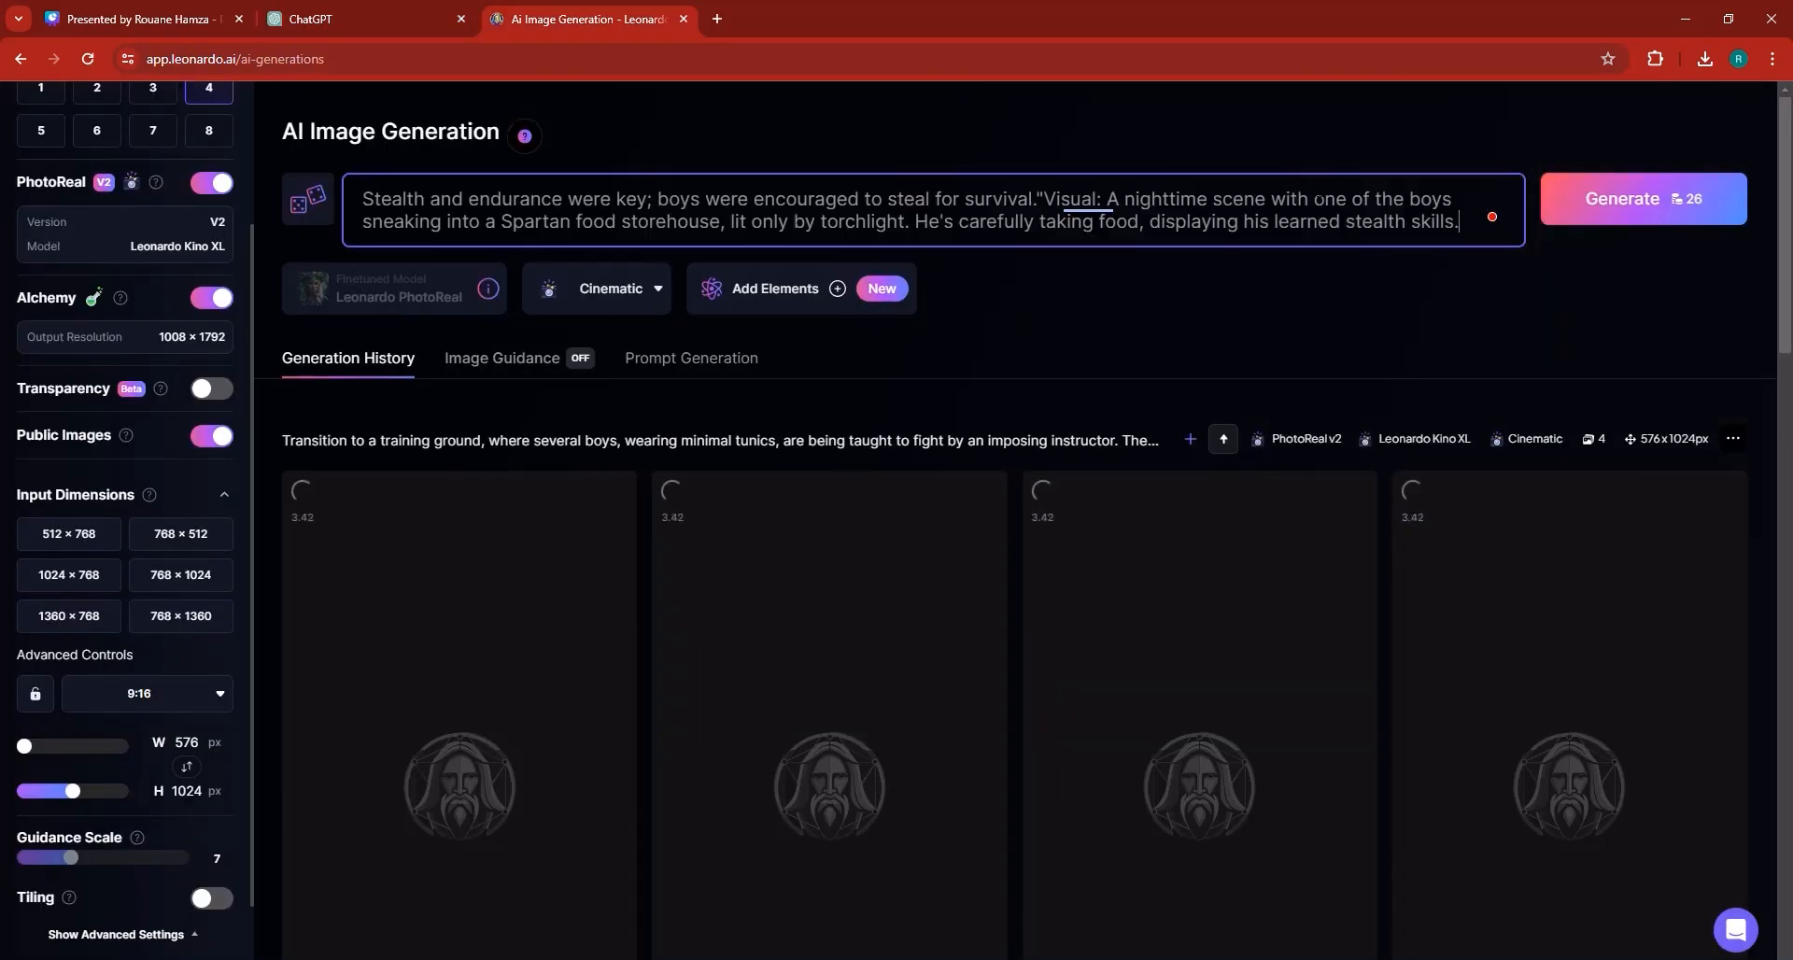
Replace the image prompt with the 15-20 seconds visual description copied from the ChatGPT script.
left_click(432, 8)
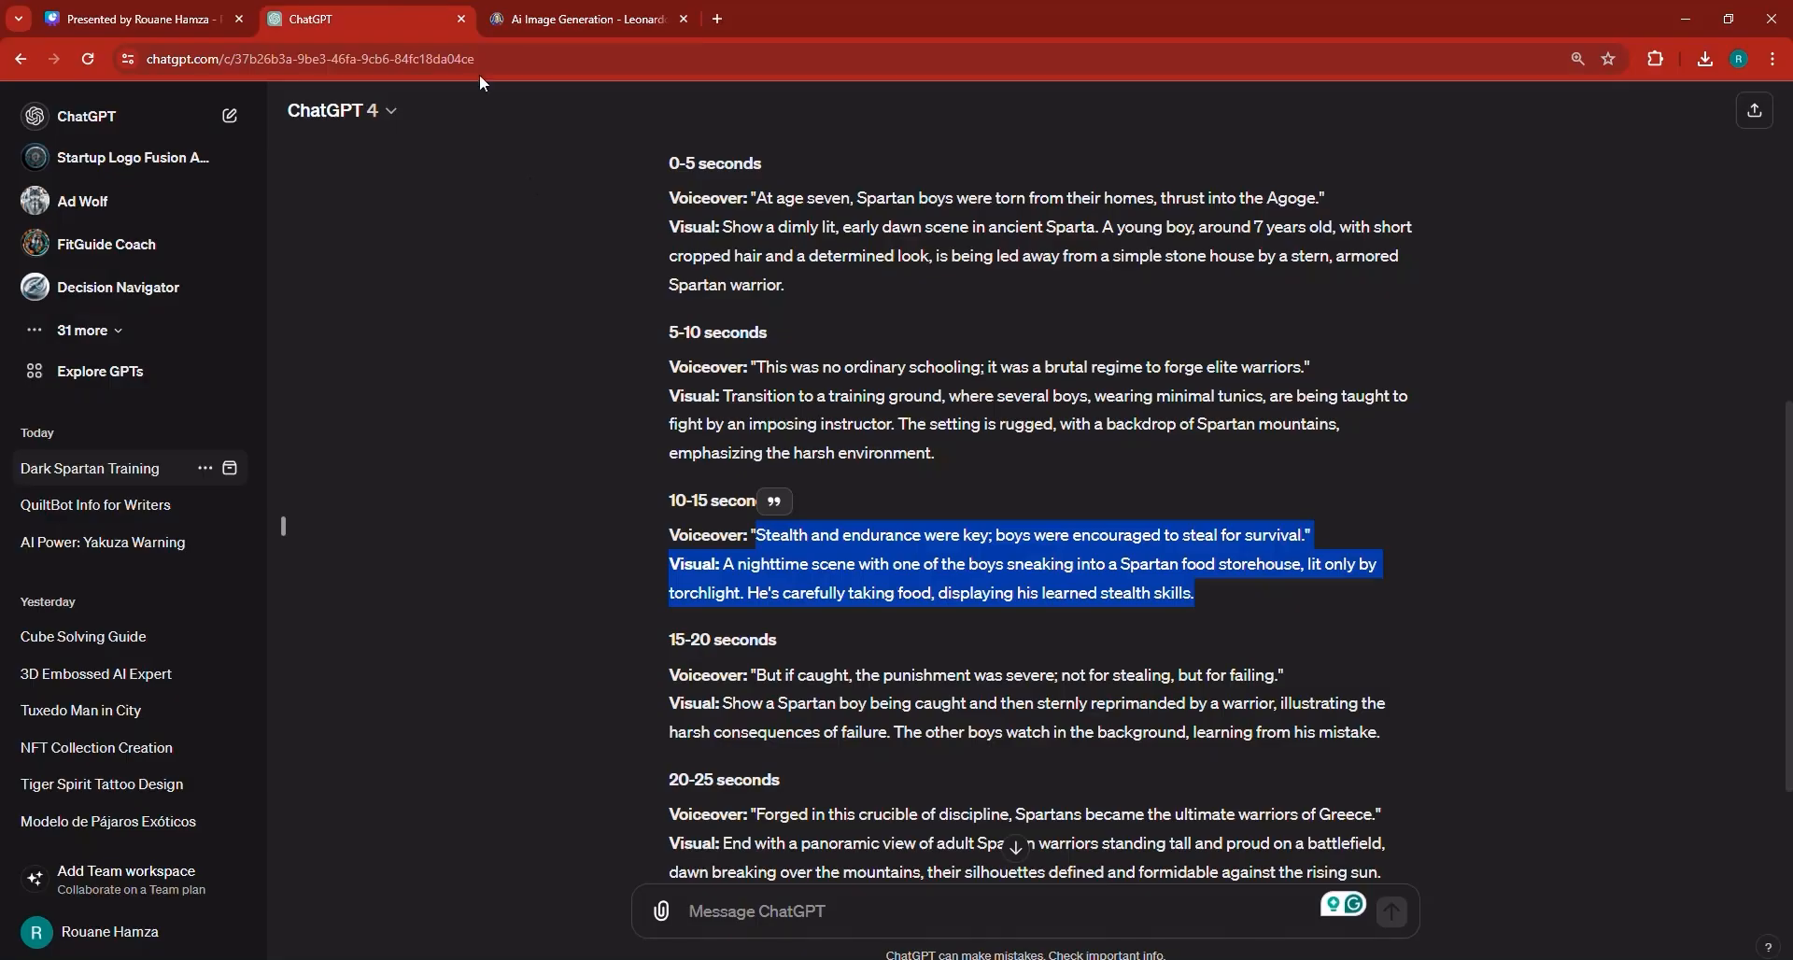
scroll(837, 572, "down", 2)
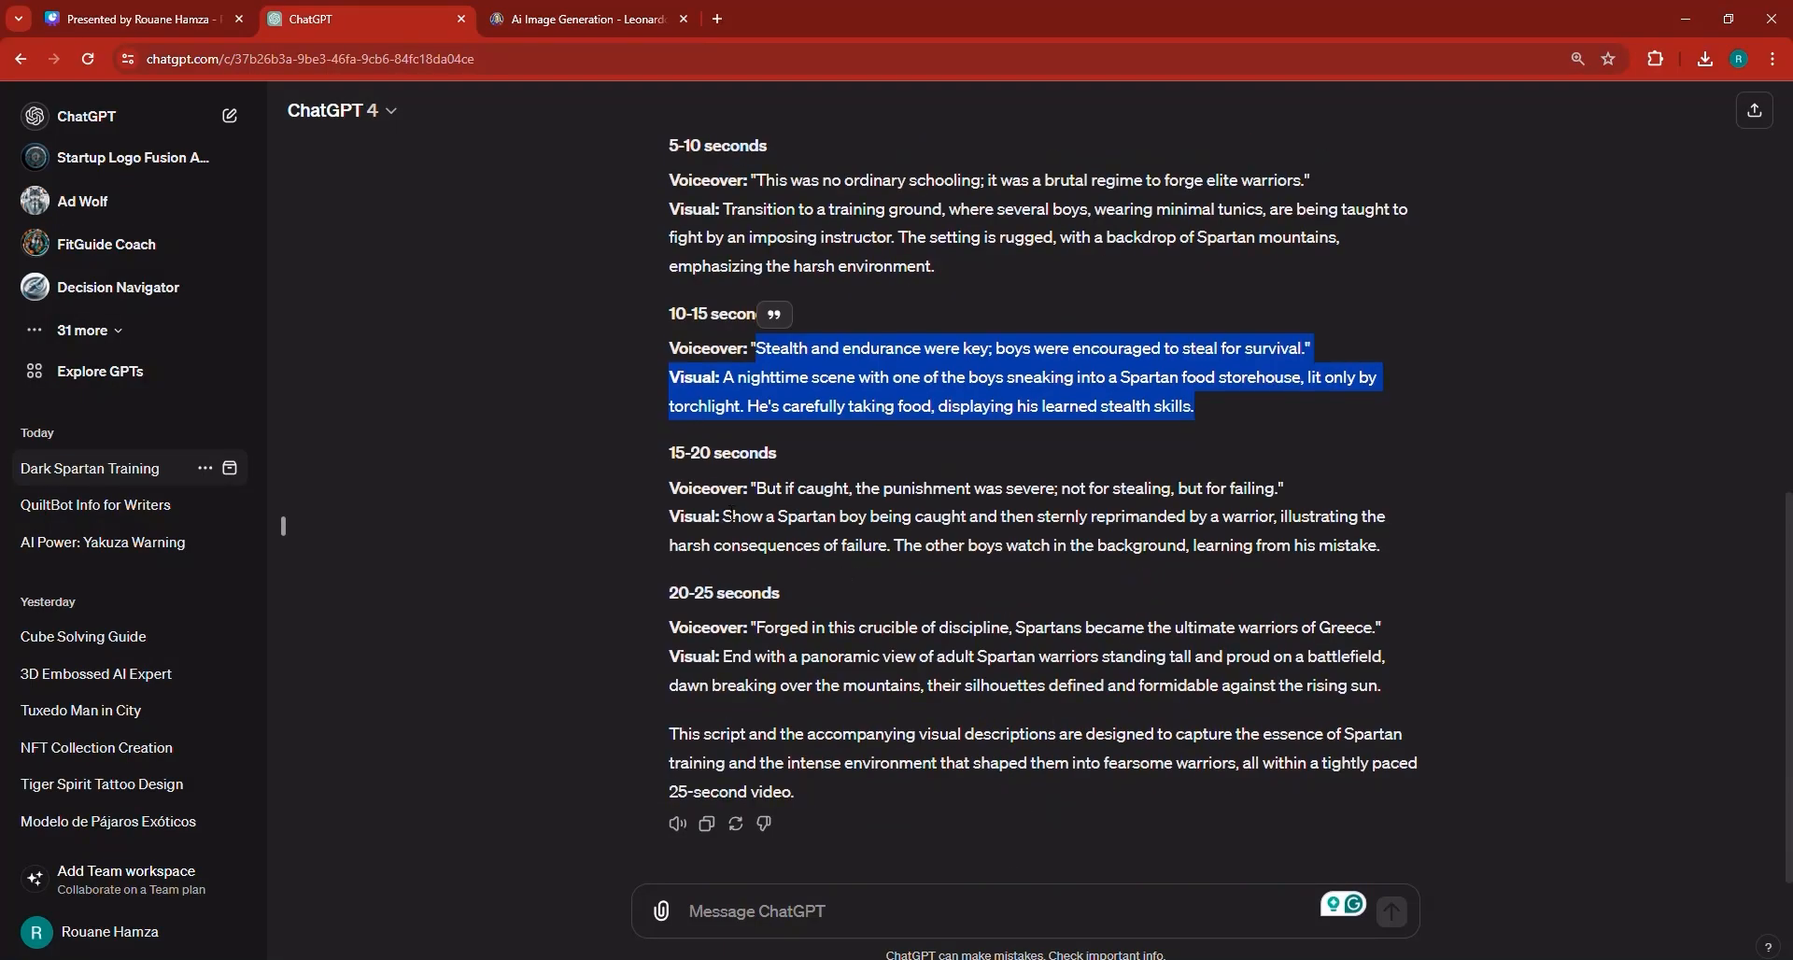
left_click(735, 516)
left_click_drag(725, 516, 1402, 548)
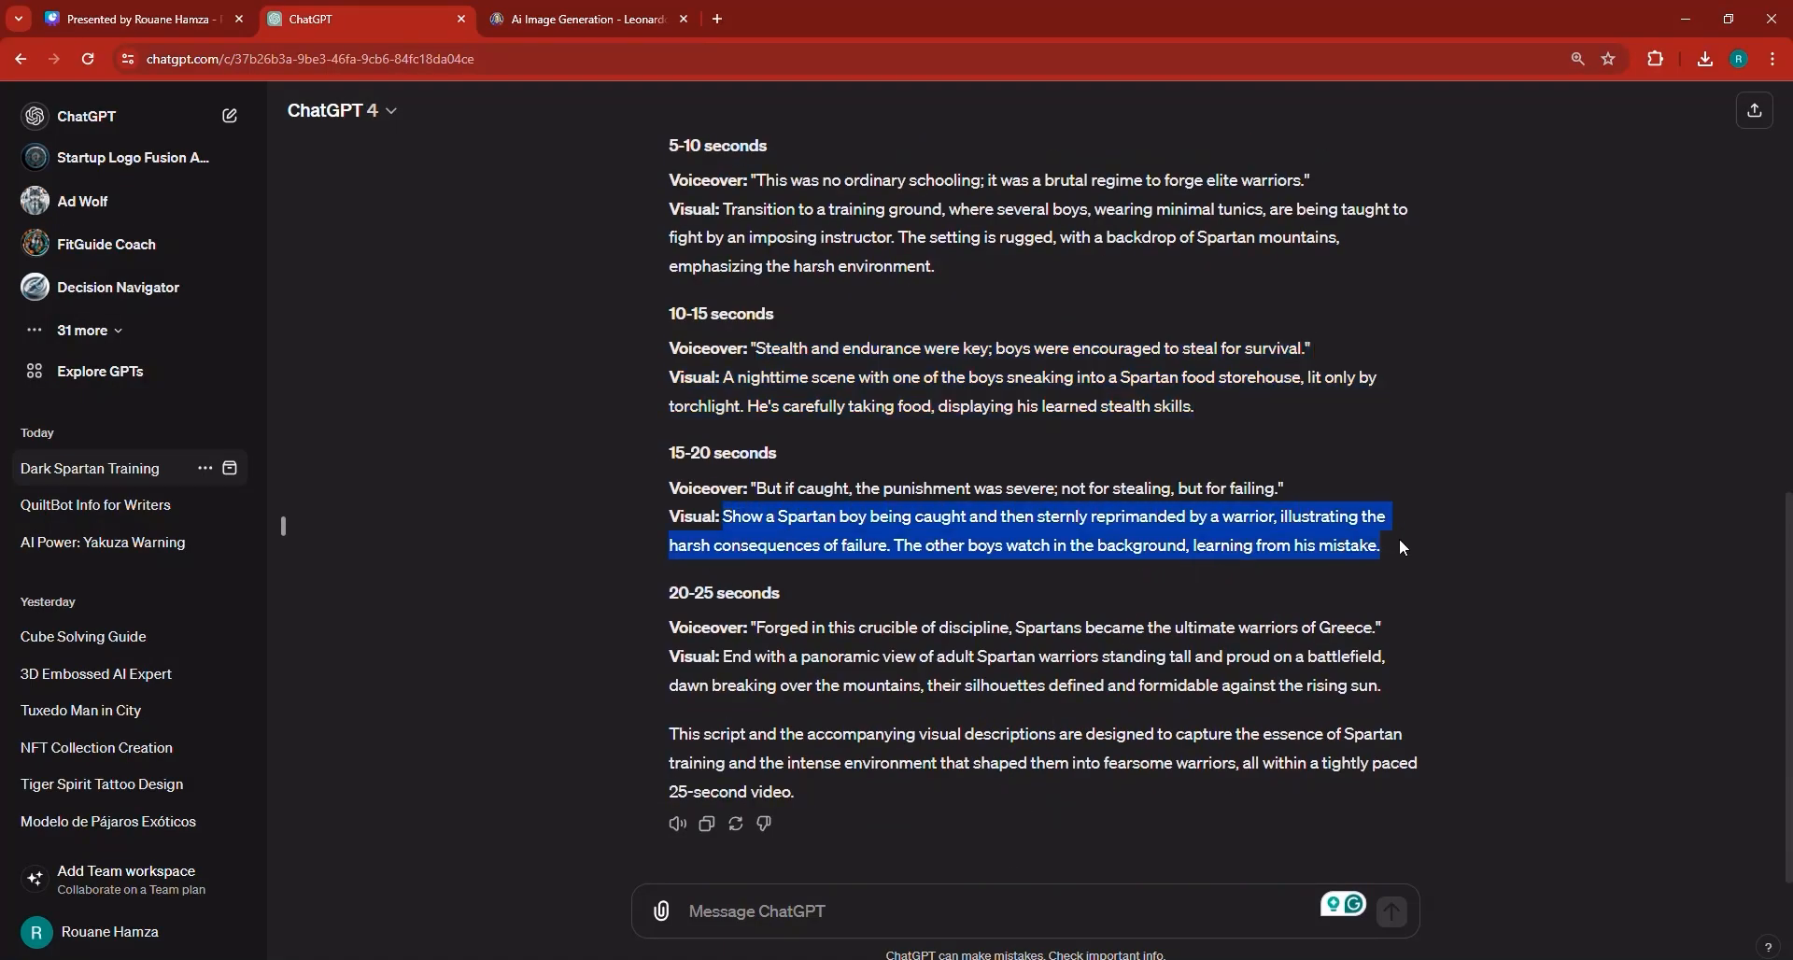
right_click(1350, 553)
left_click(1316, 559)
left_click(579, 18)
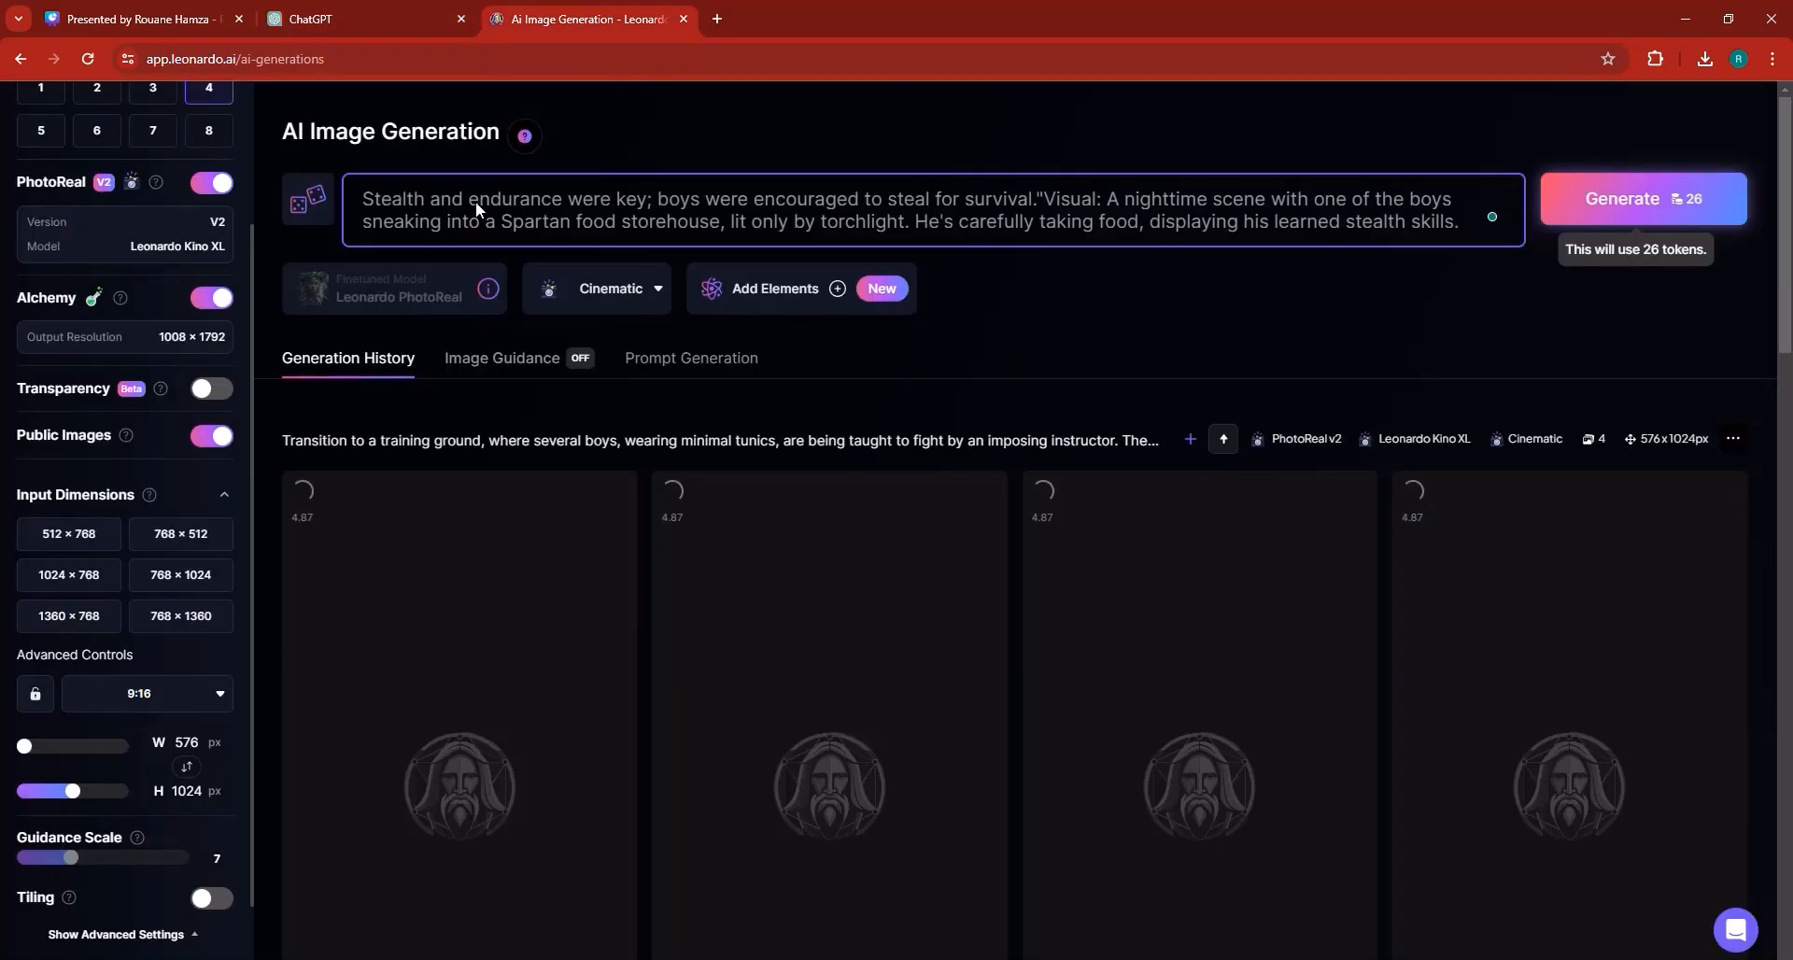
key("ctrl+a")
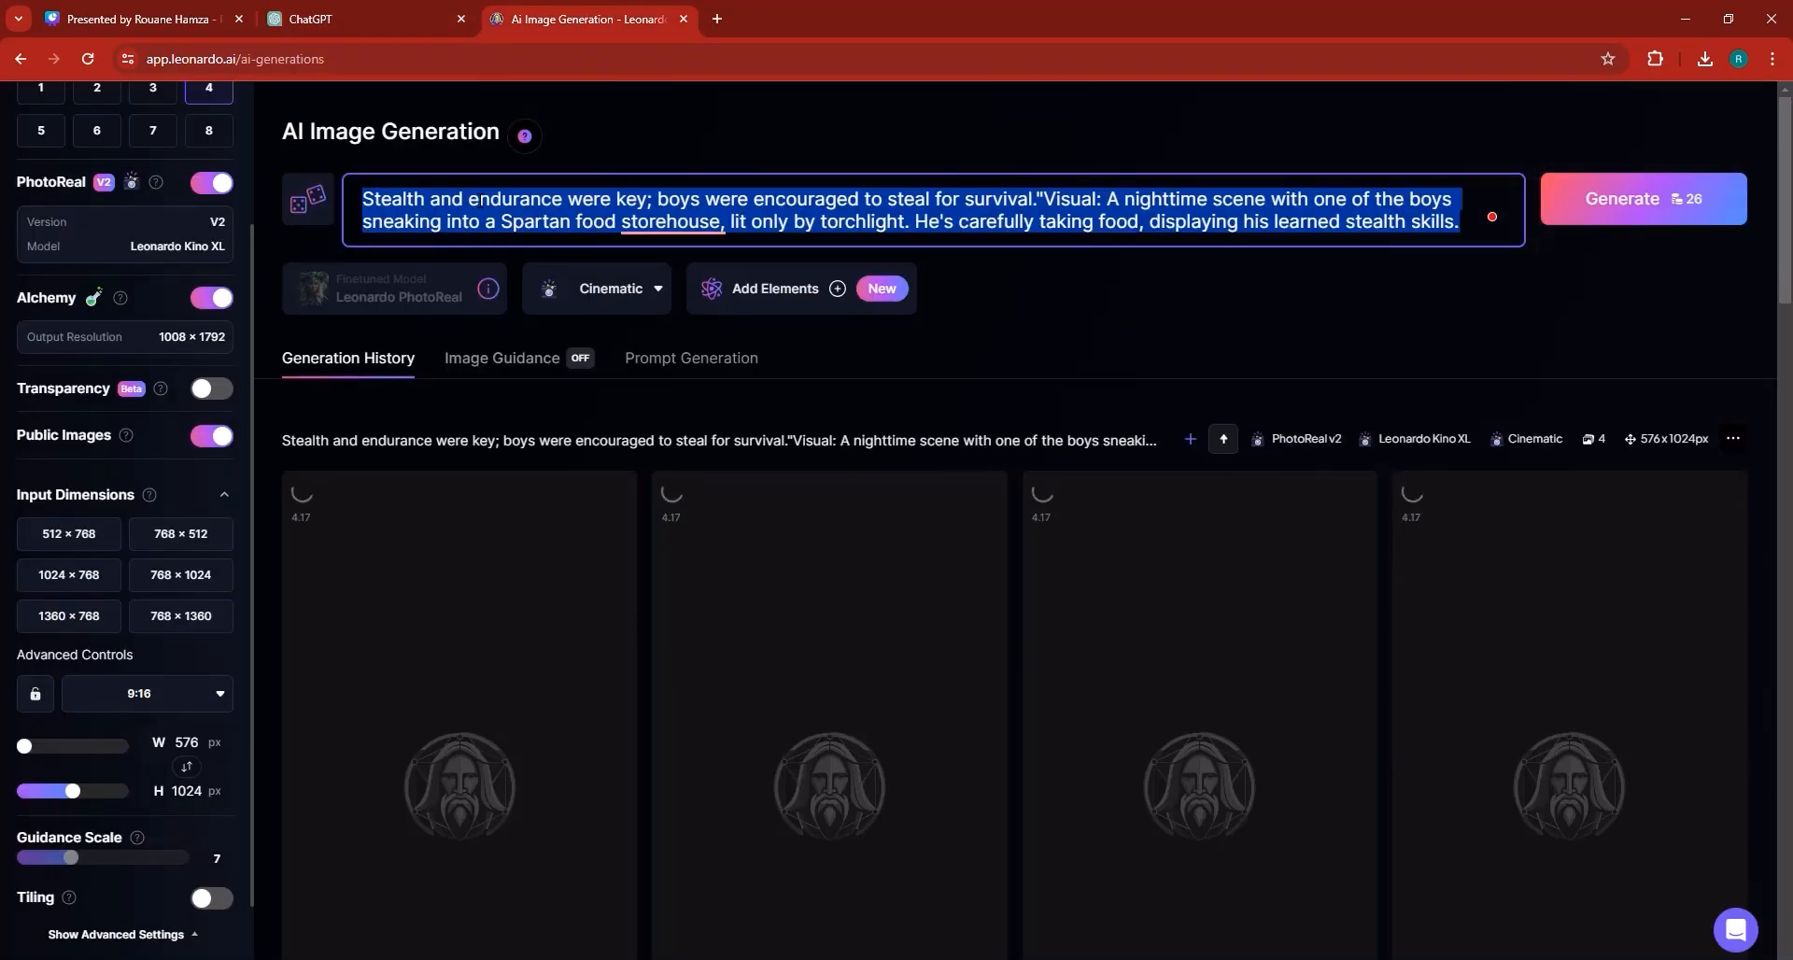
key("ctrl+v")
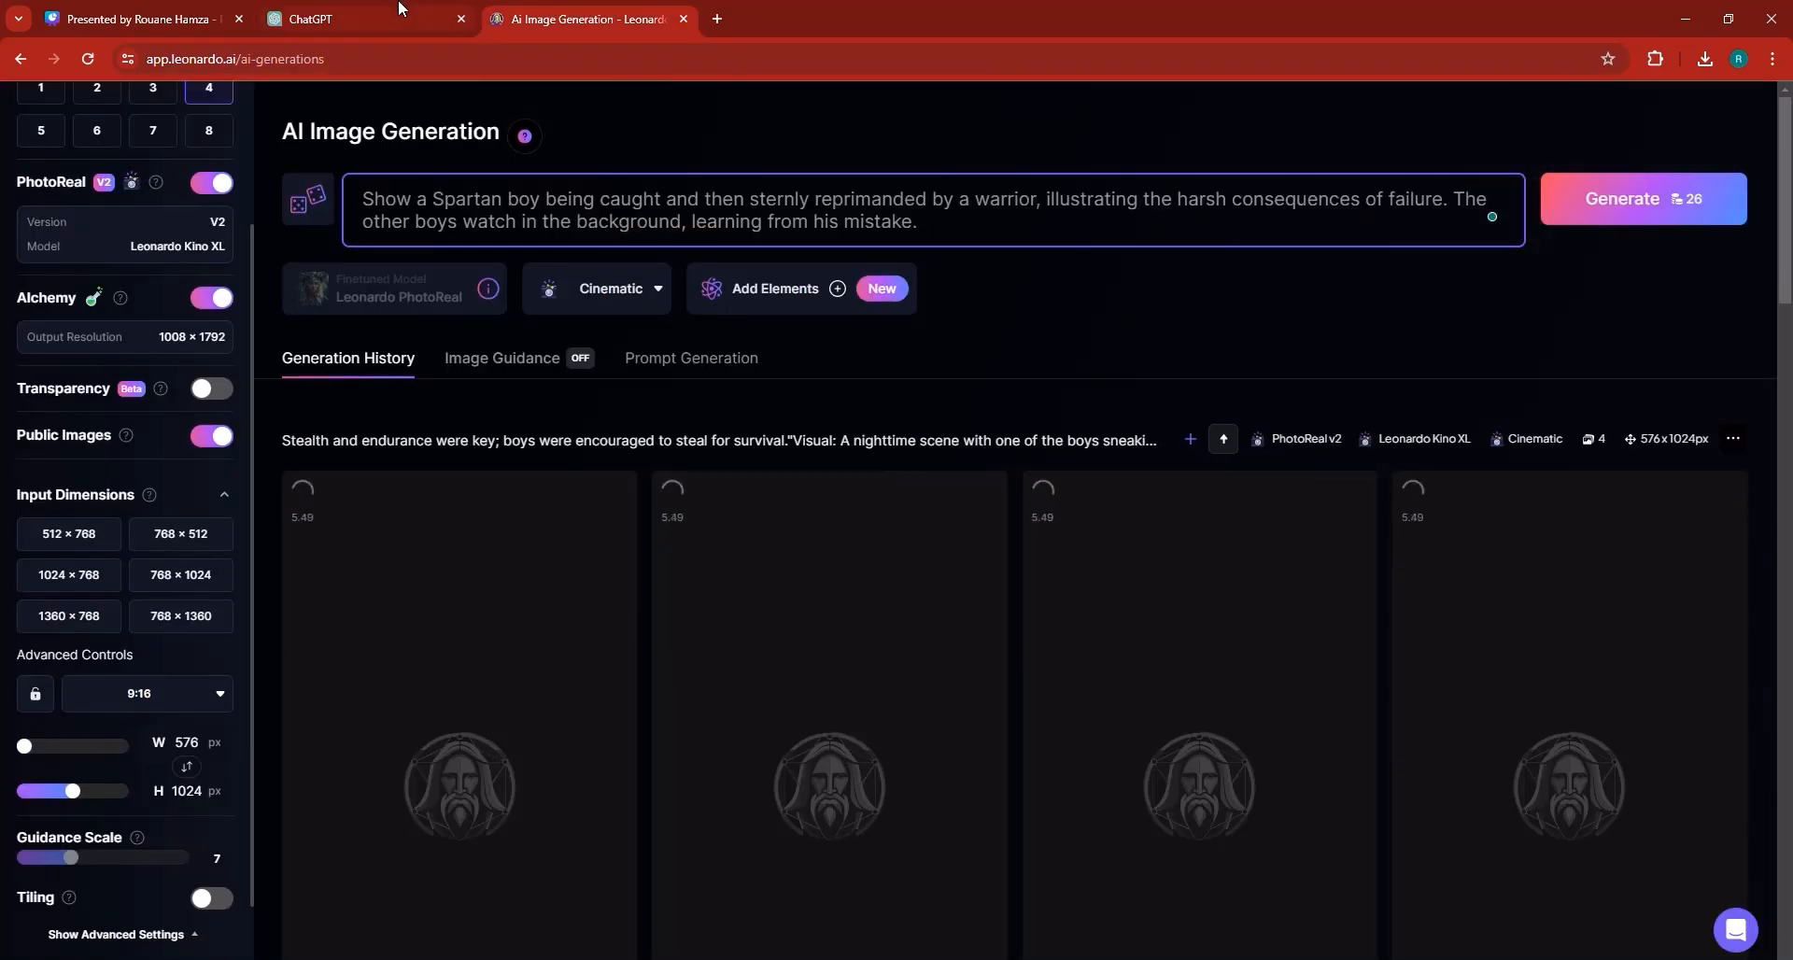
Replace the image prompt with the 20-25 seconds visual description copied from the ChatGPT script.
left_click(374, 19)
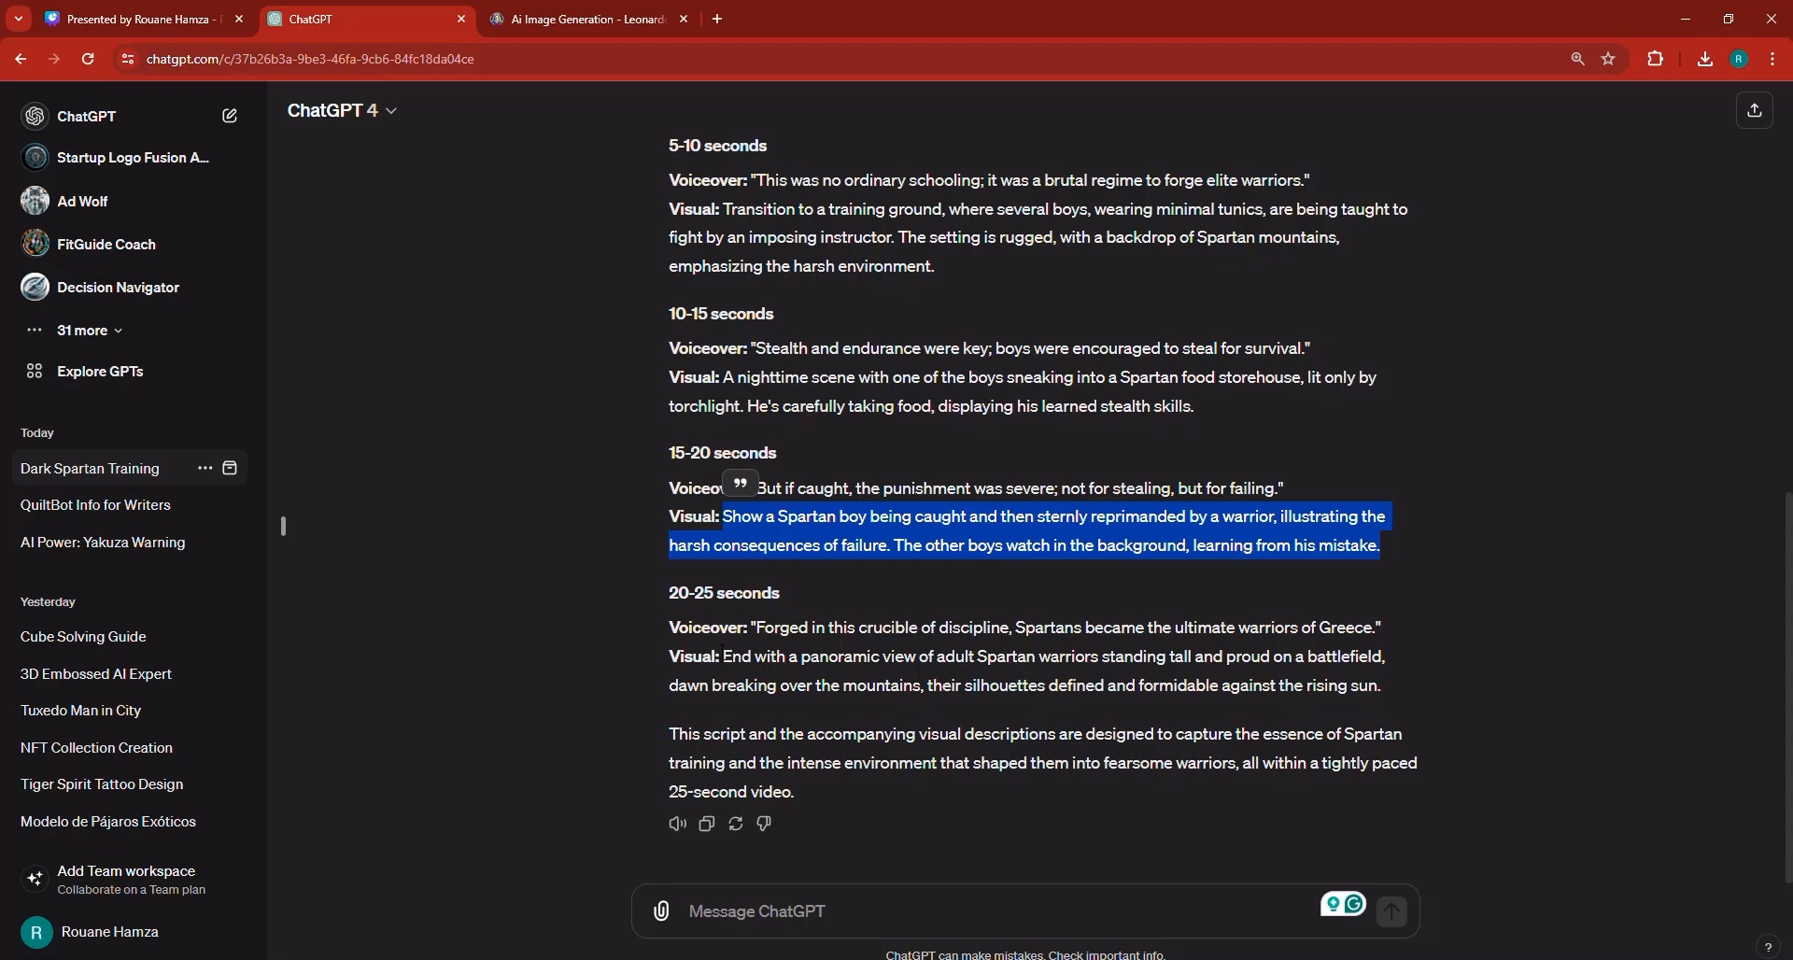
left_click_drag(723, 657, 1394, 691)
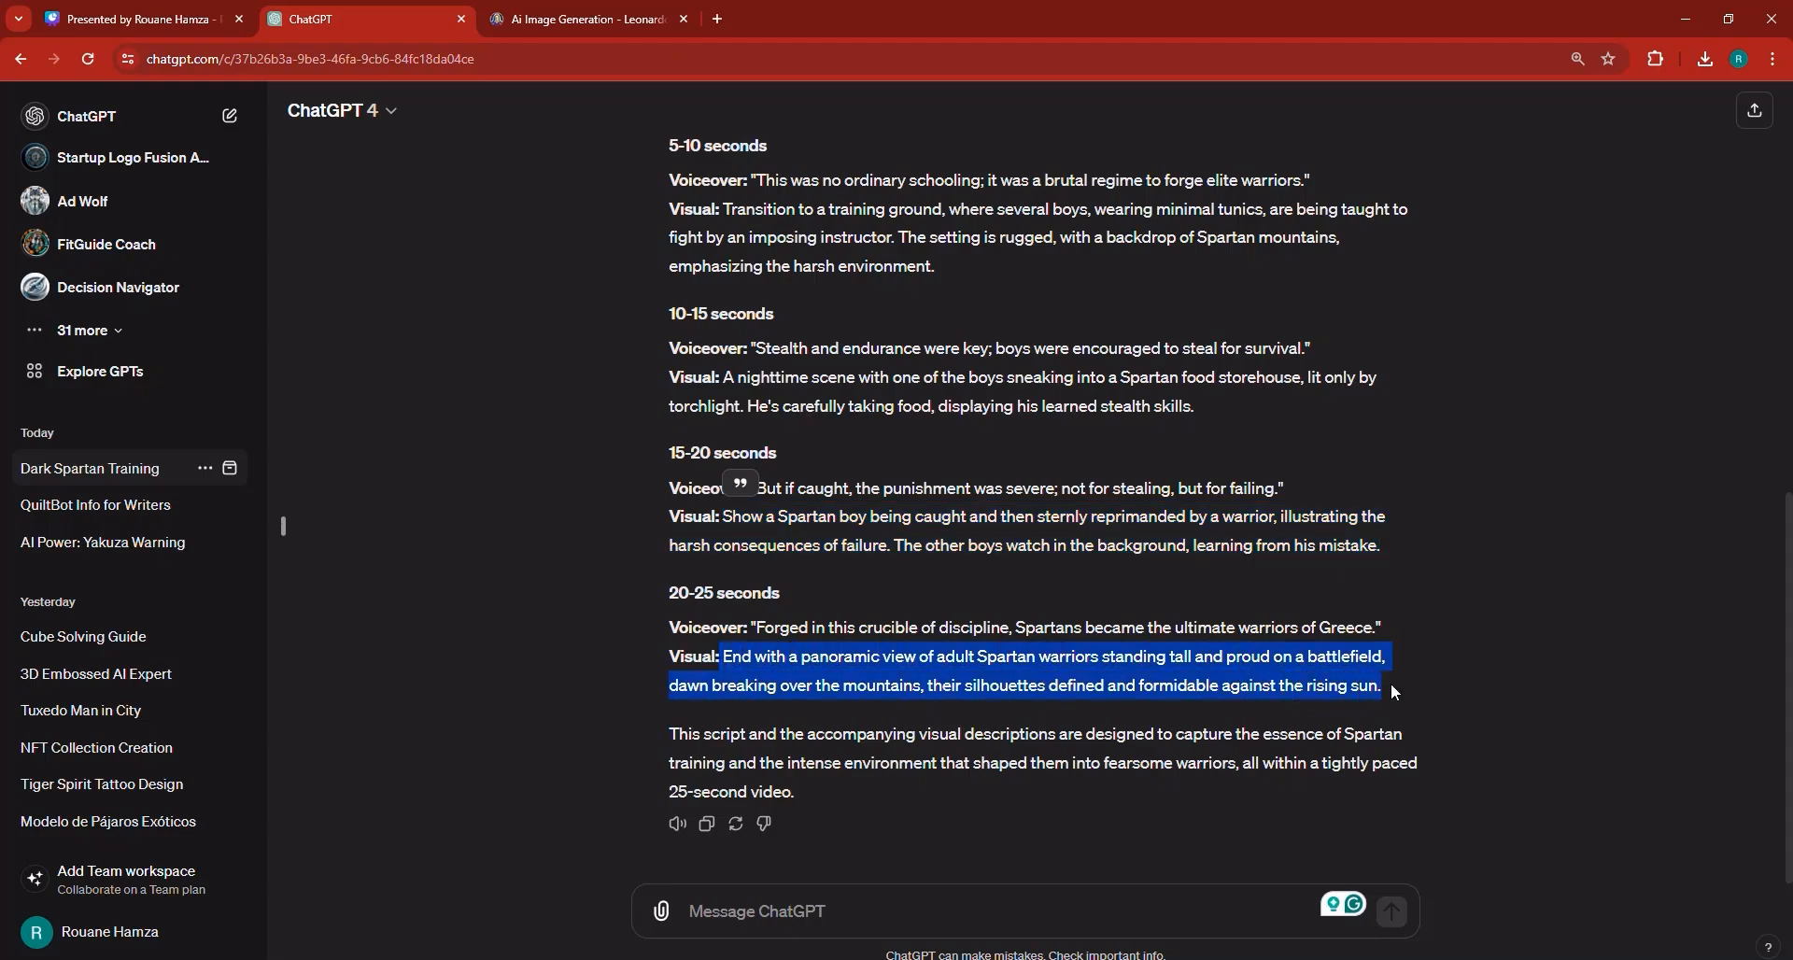
right_click(898, 689)
left_click(933, 707)
left_click(588, 18)
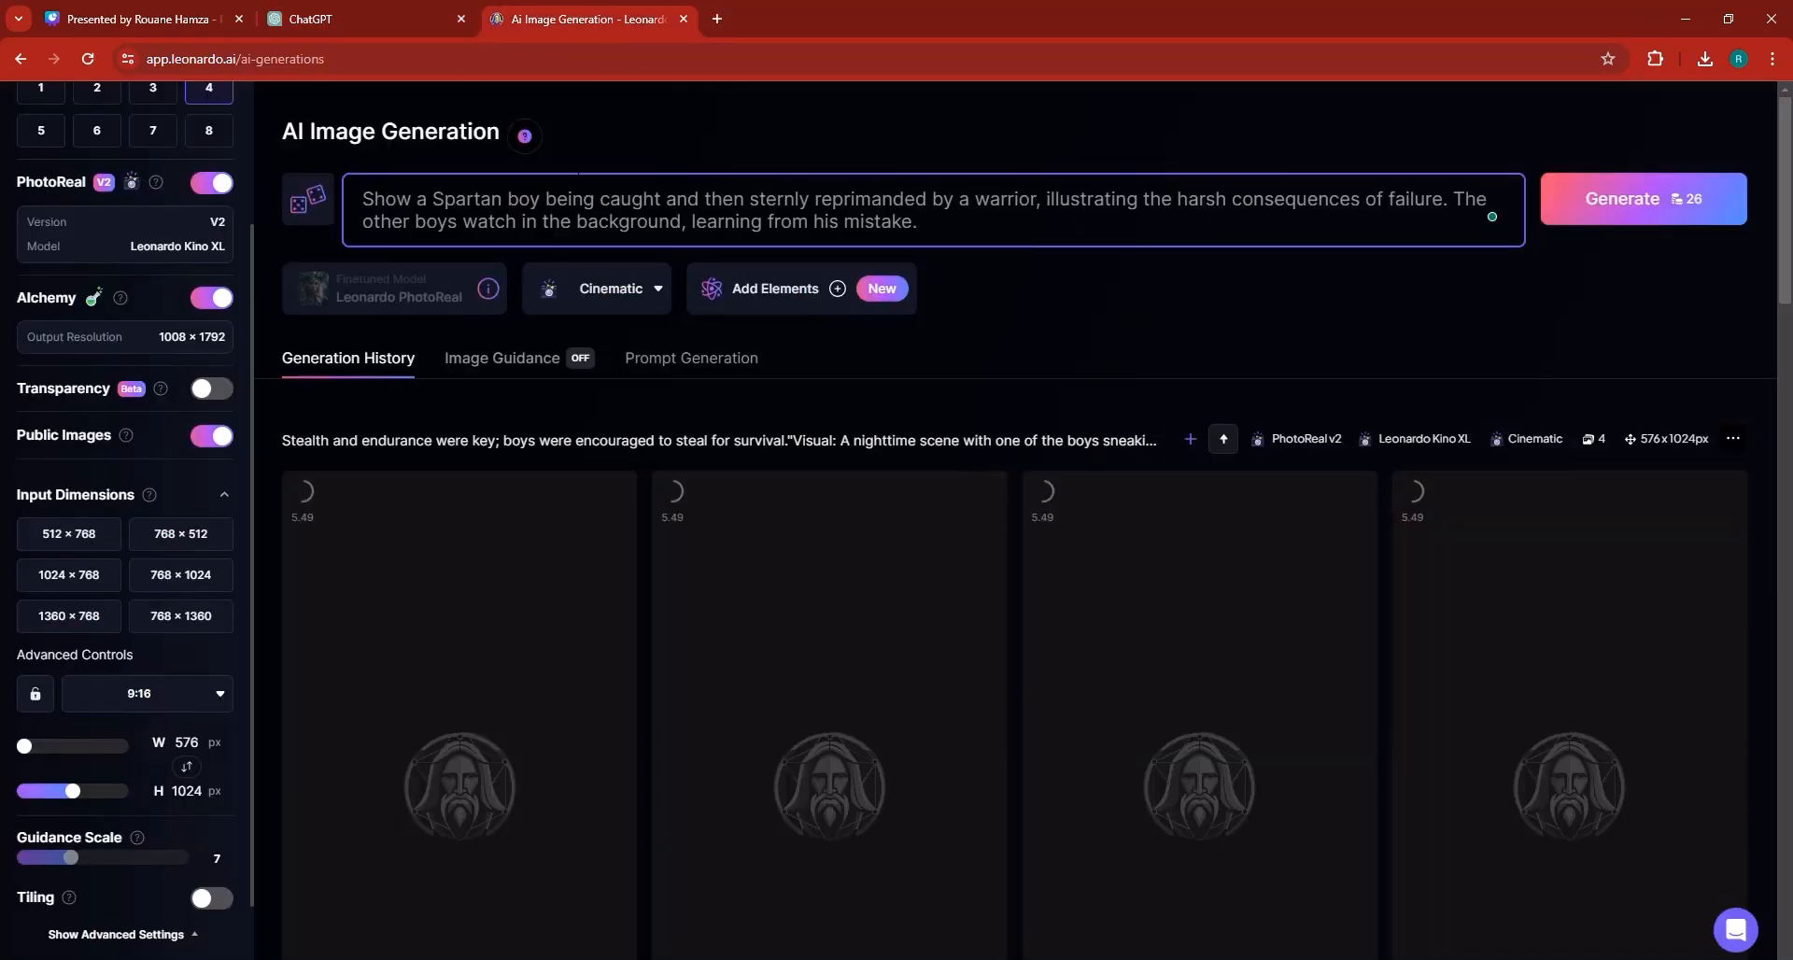
key("ctrl+a")
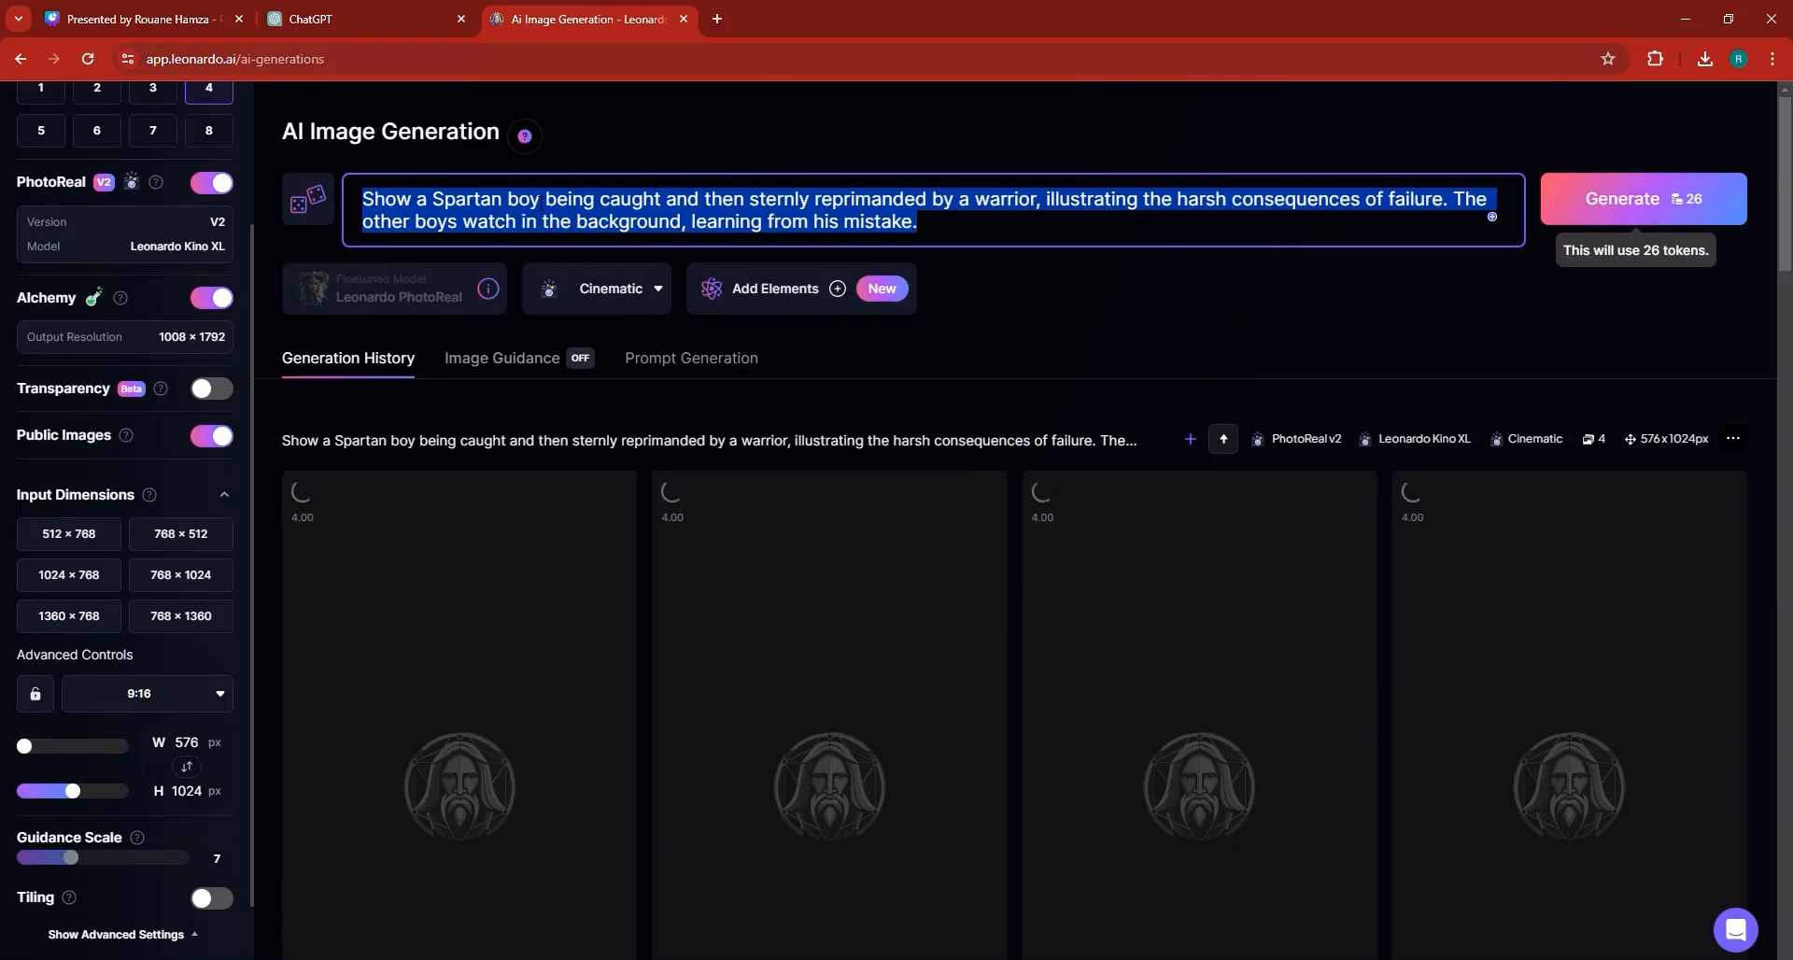
key("ctrl+v")
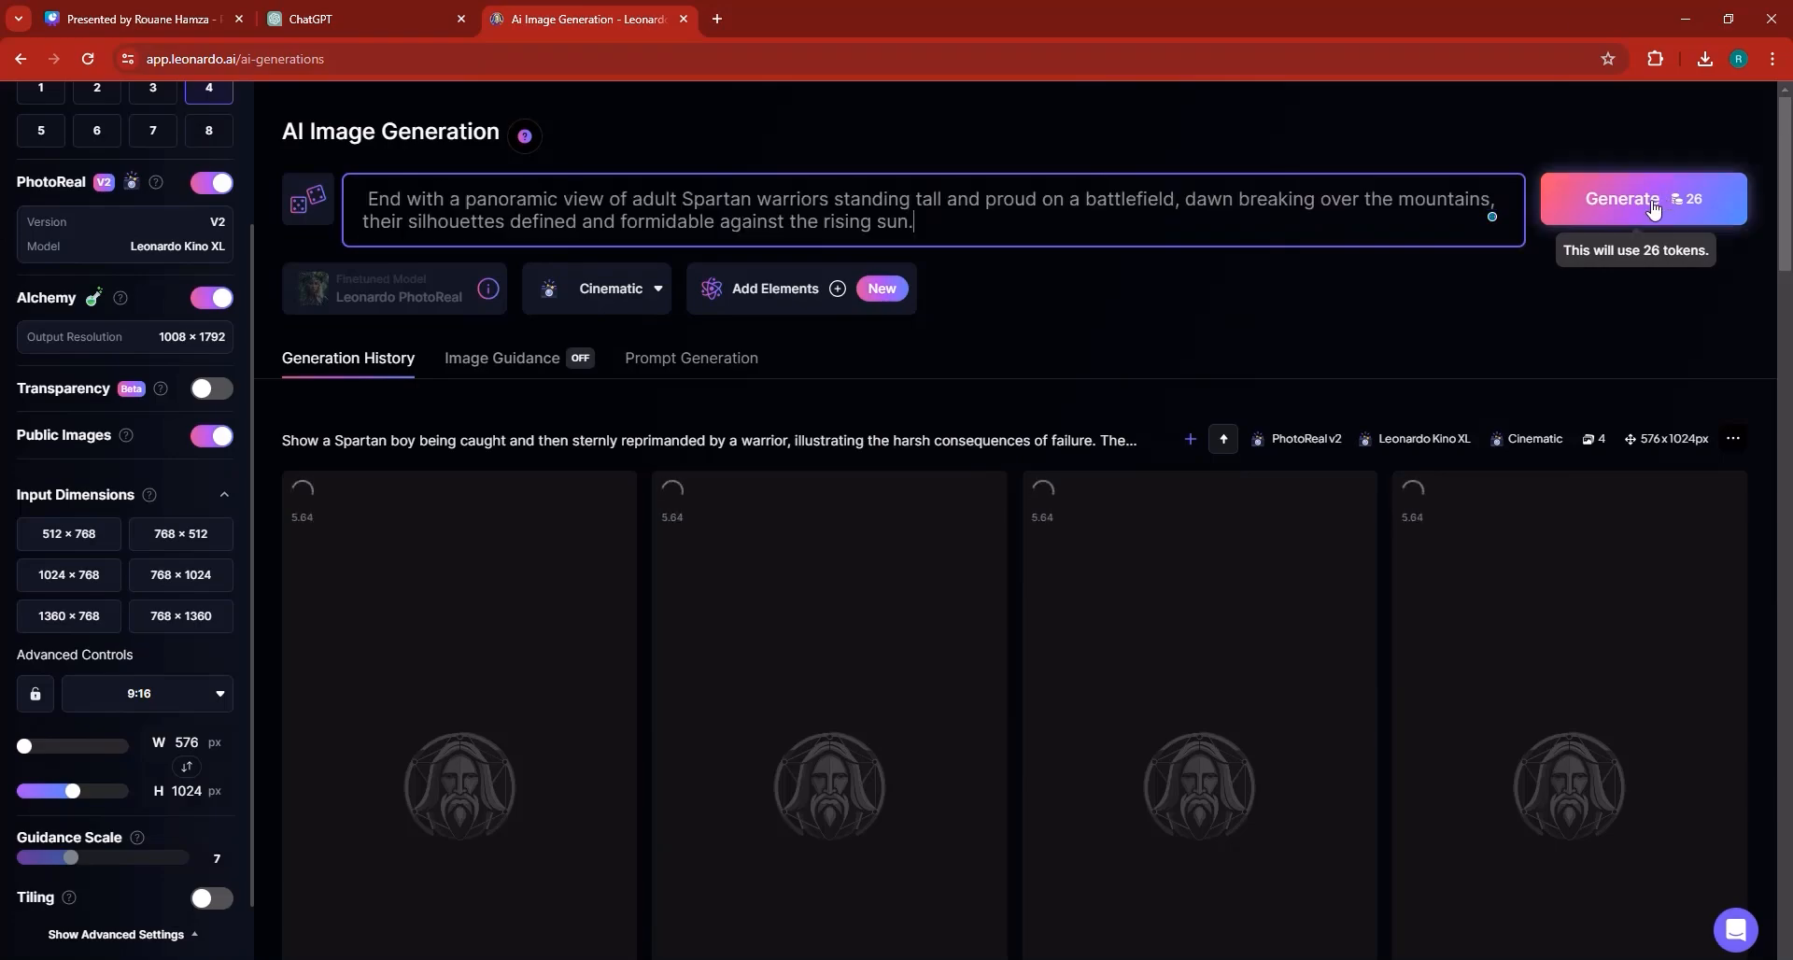
Generate a motion video from the third 0-5 seconds image of the boy beside the stone house.
scroll(1055, 504, "down", 20)
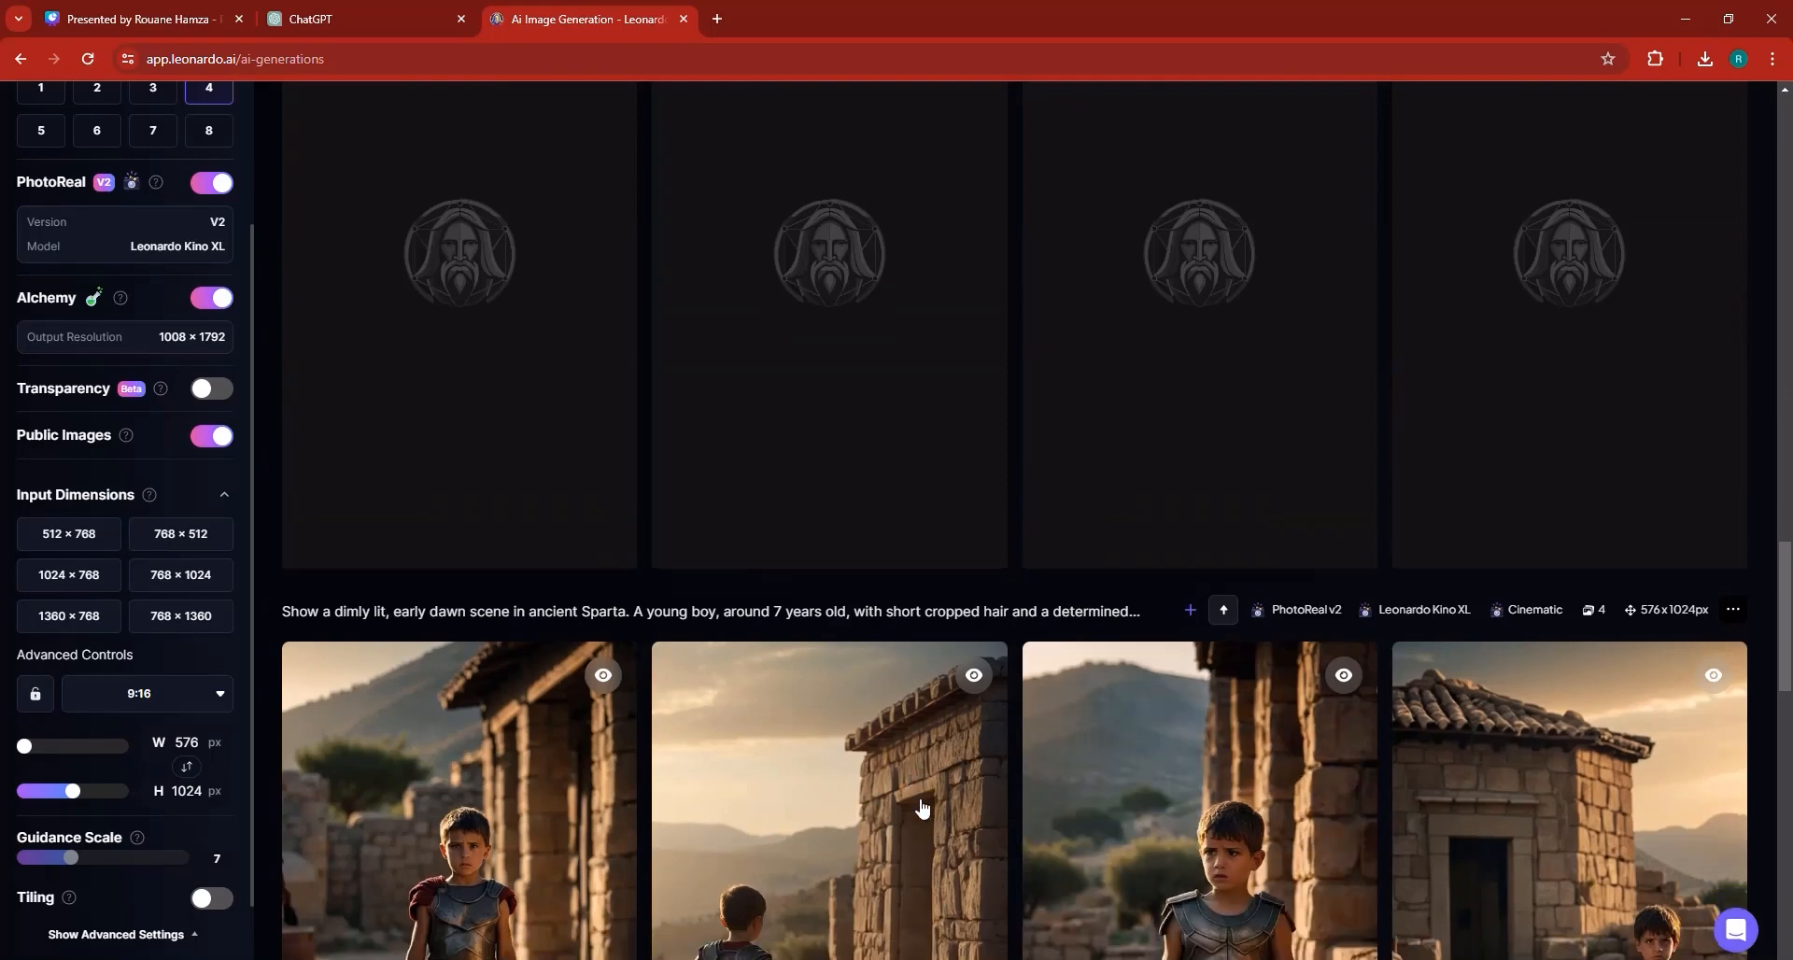
scroll(922, 809, "down", 5)
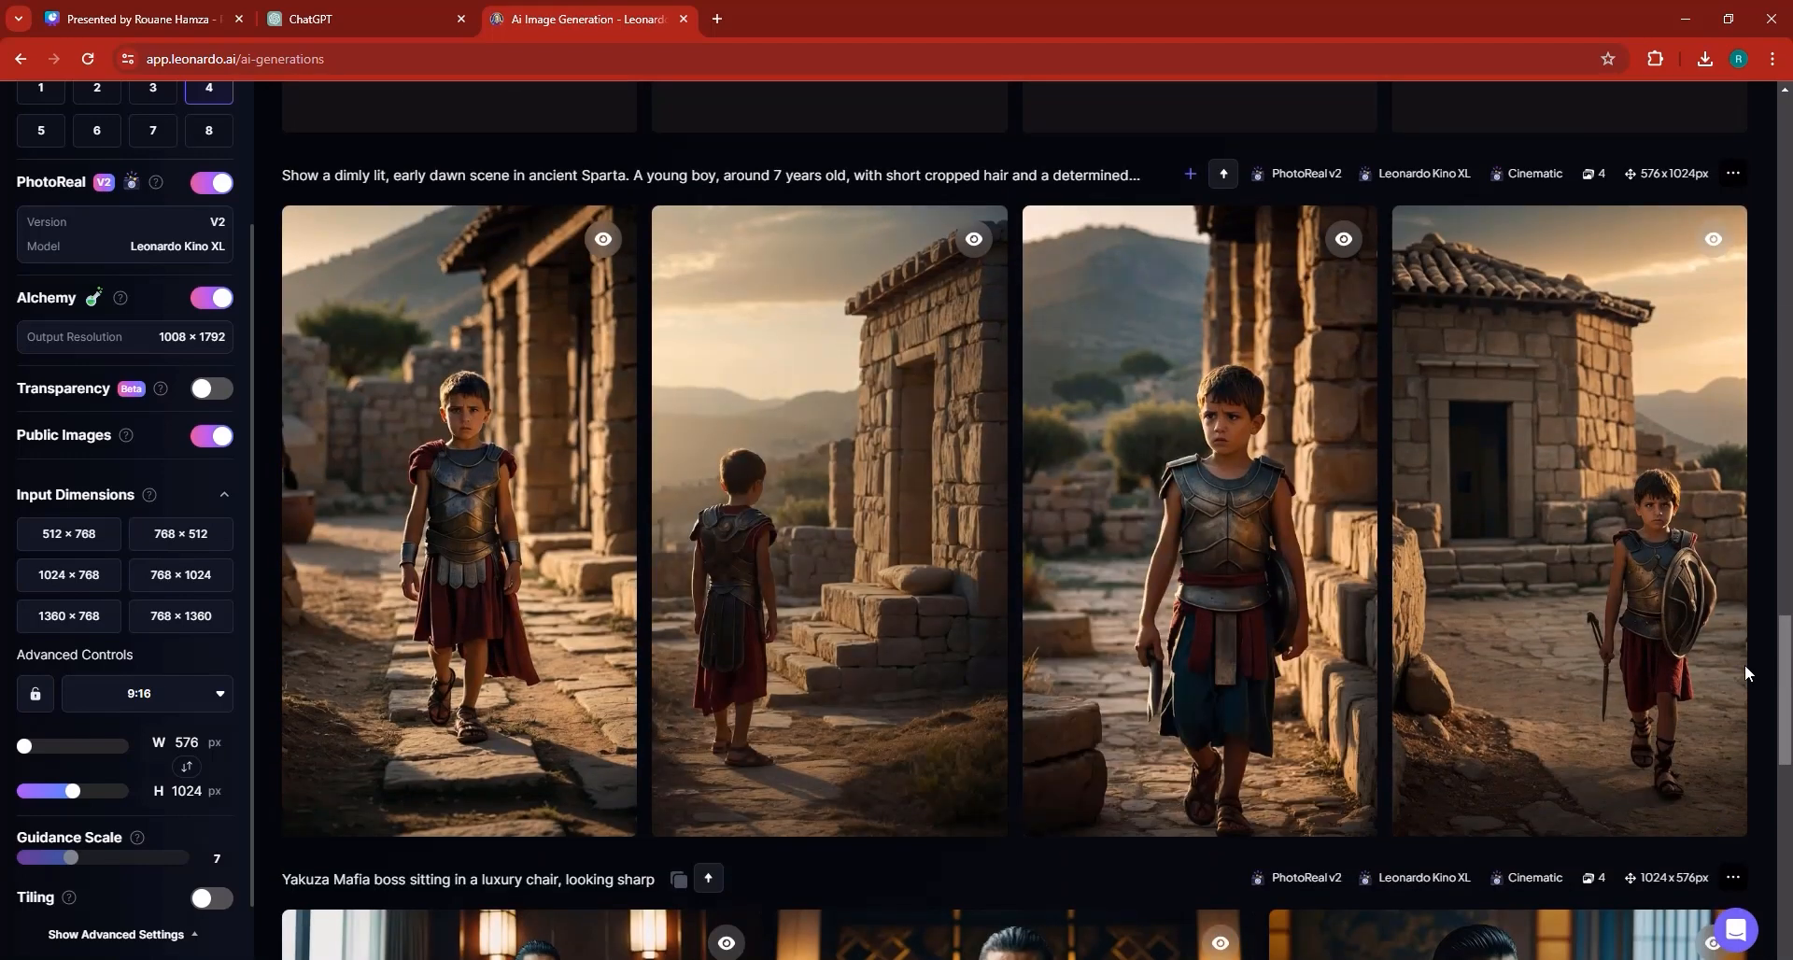
mouse_move(1744, 672)
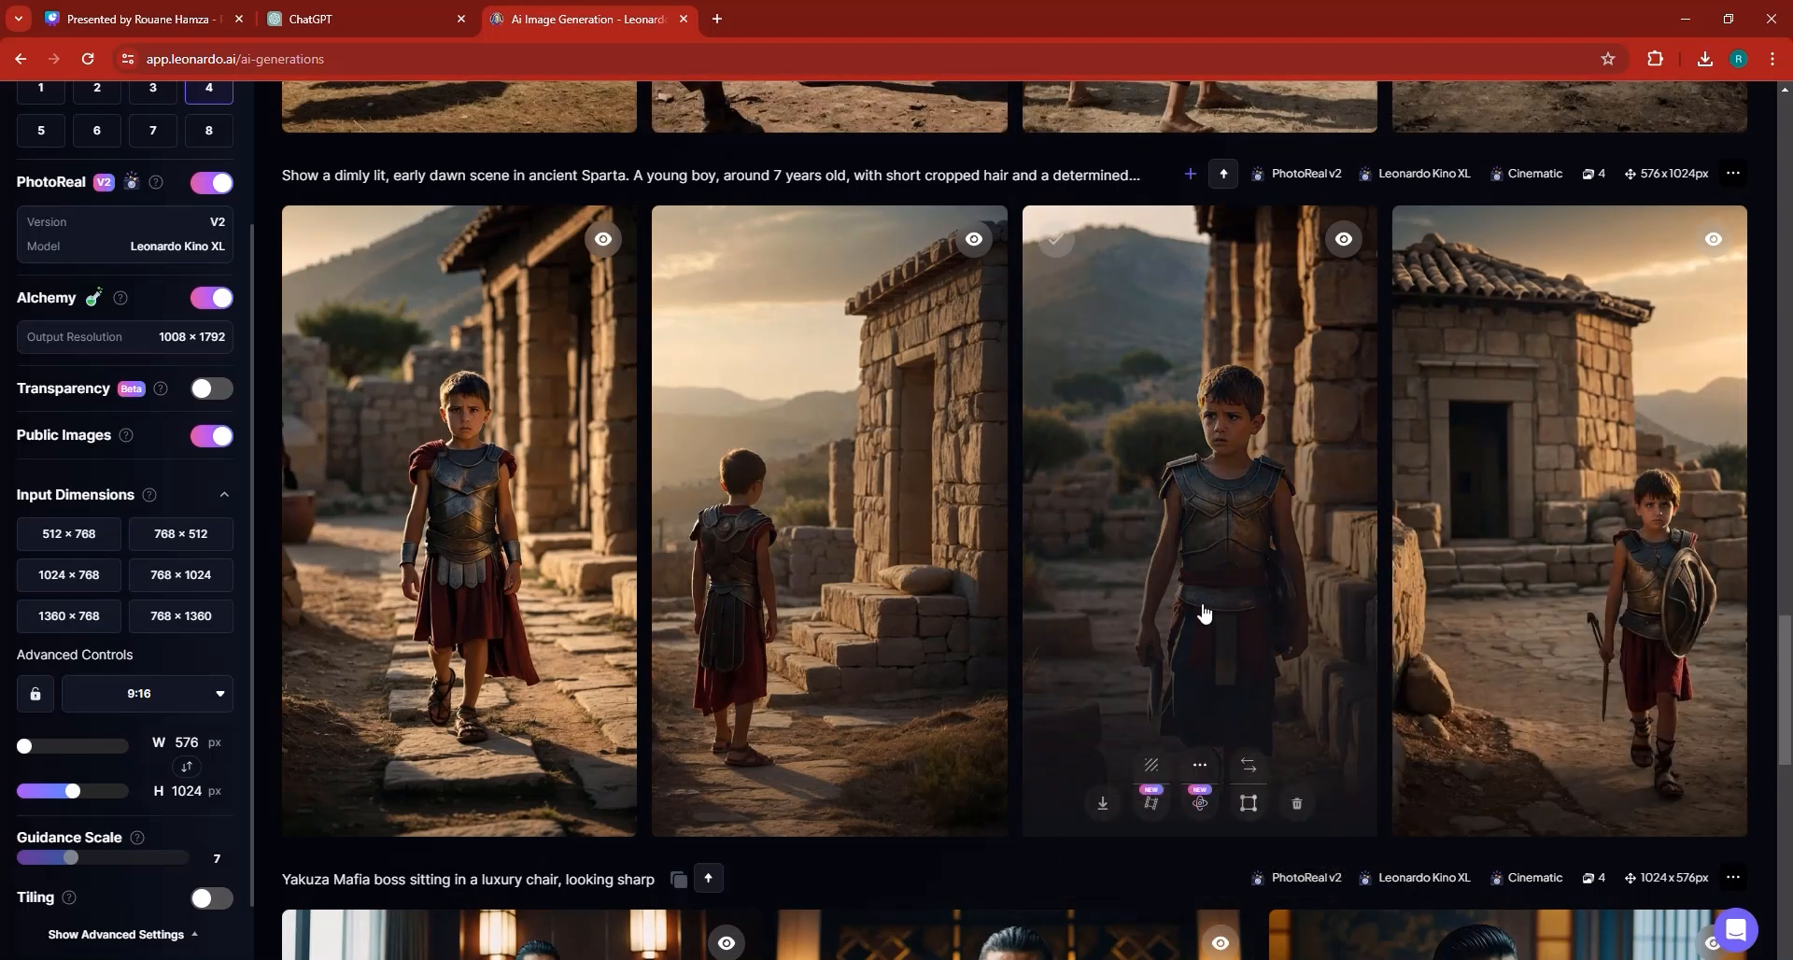
left_click(1062, 505)
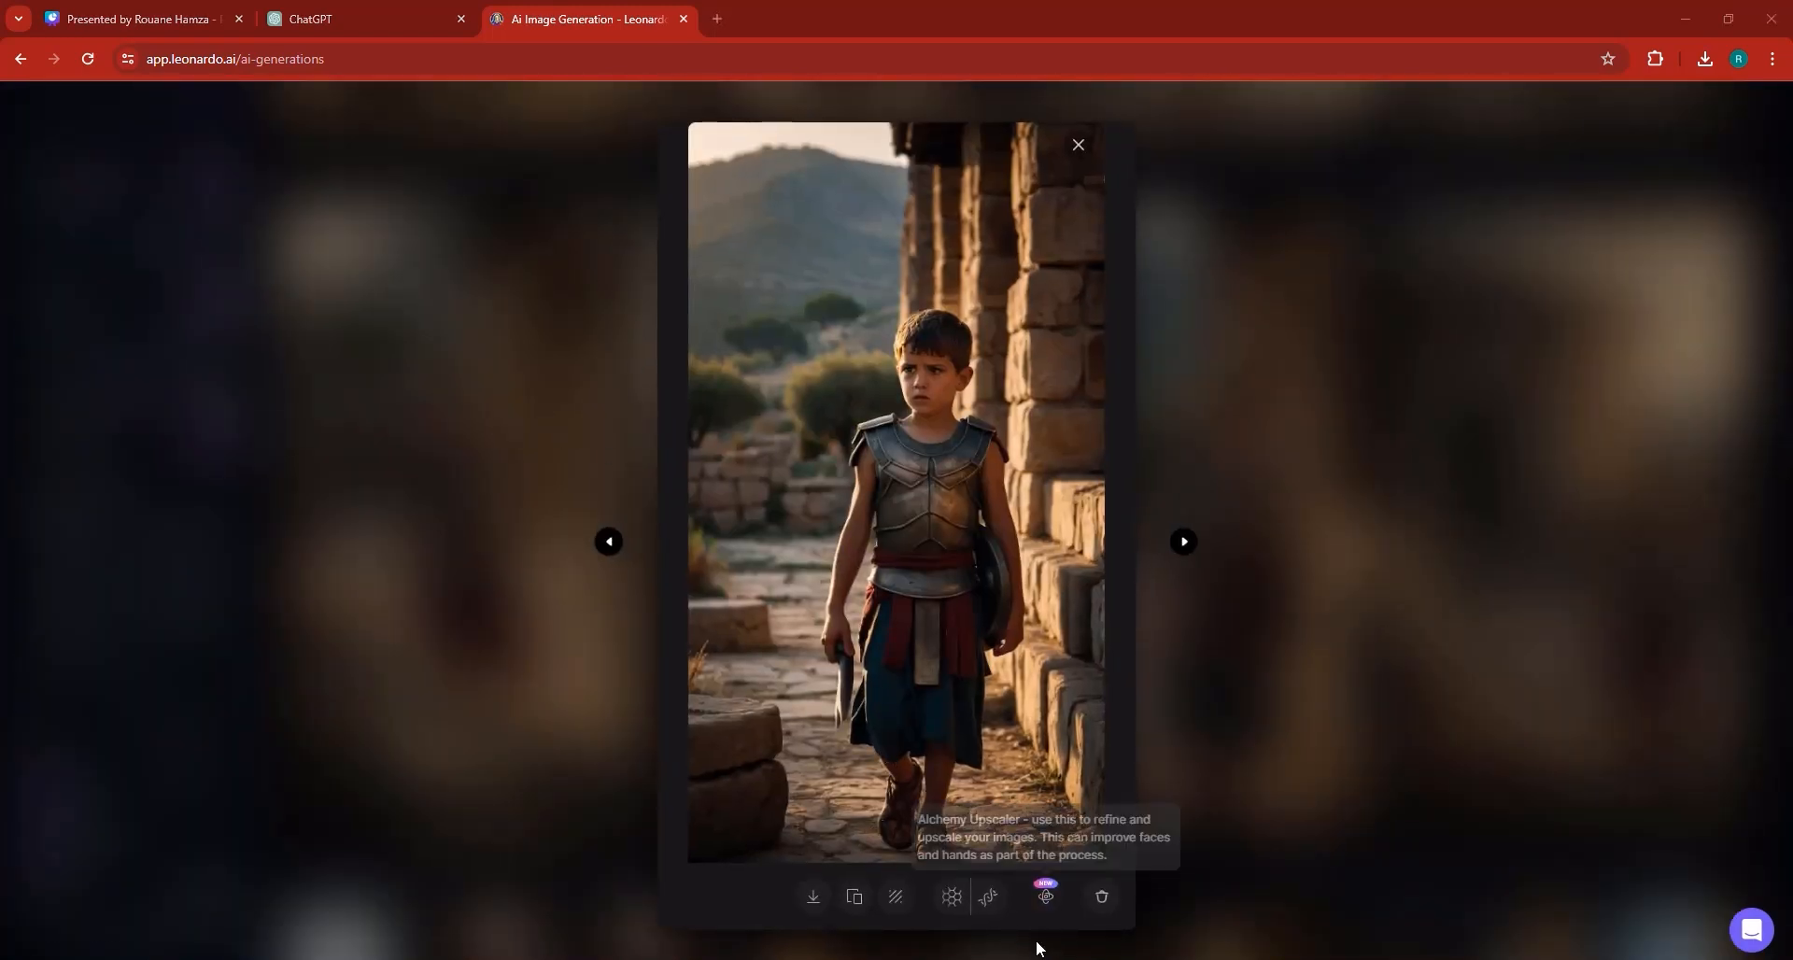
left_click(961, 934)
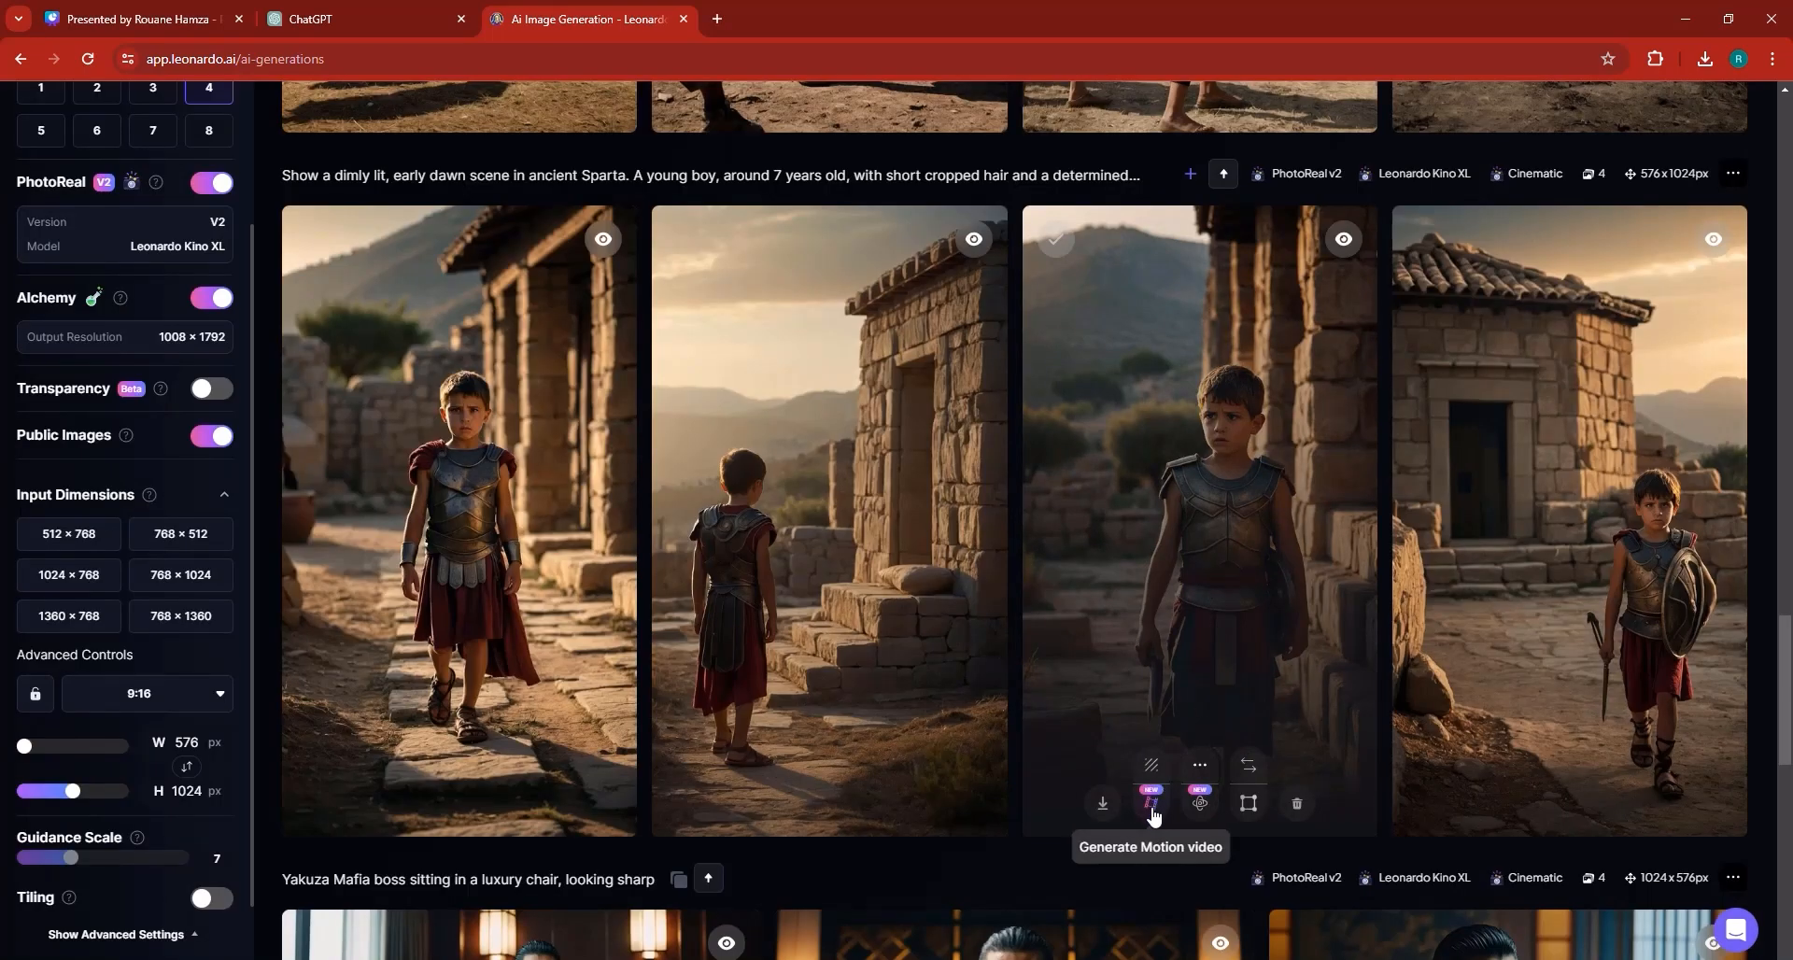
left_click(1150, 803)
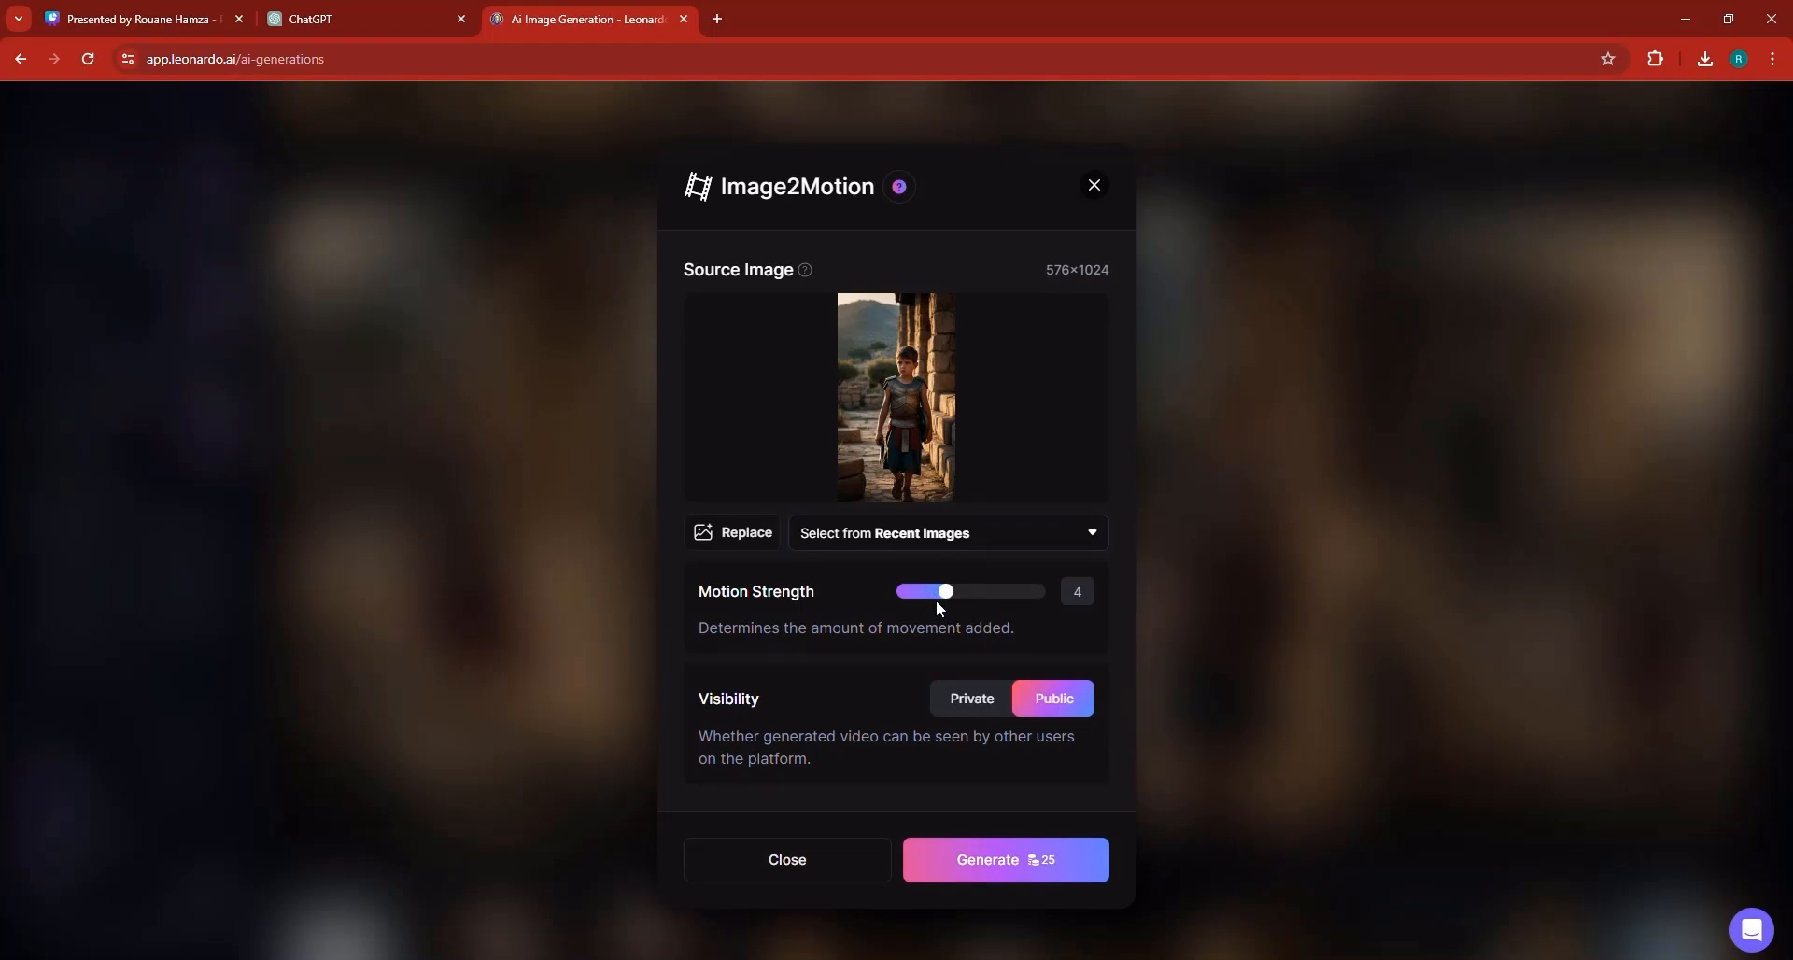
left_click(1034, 867)
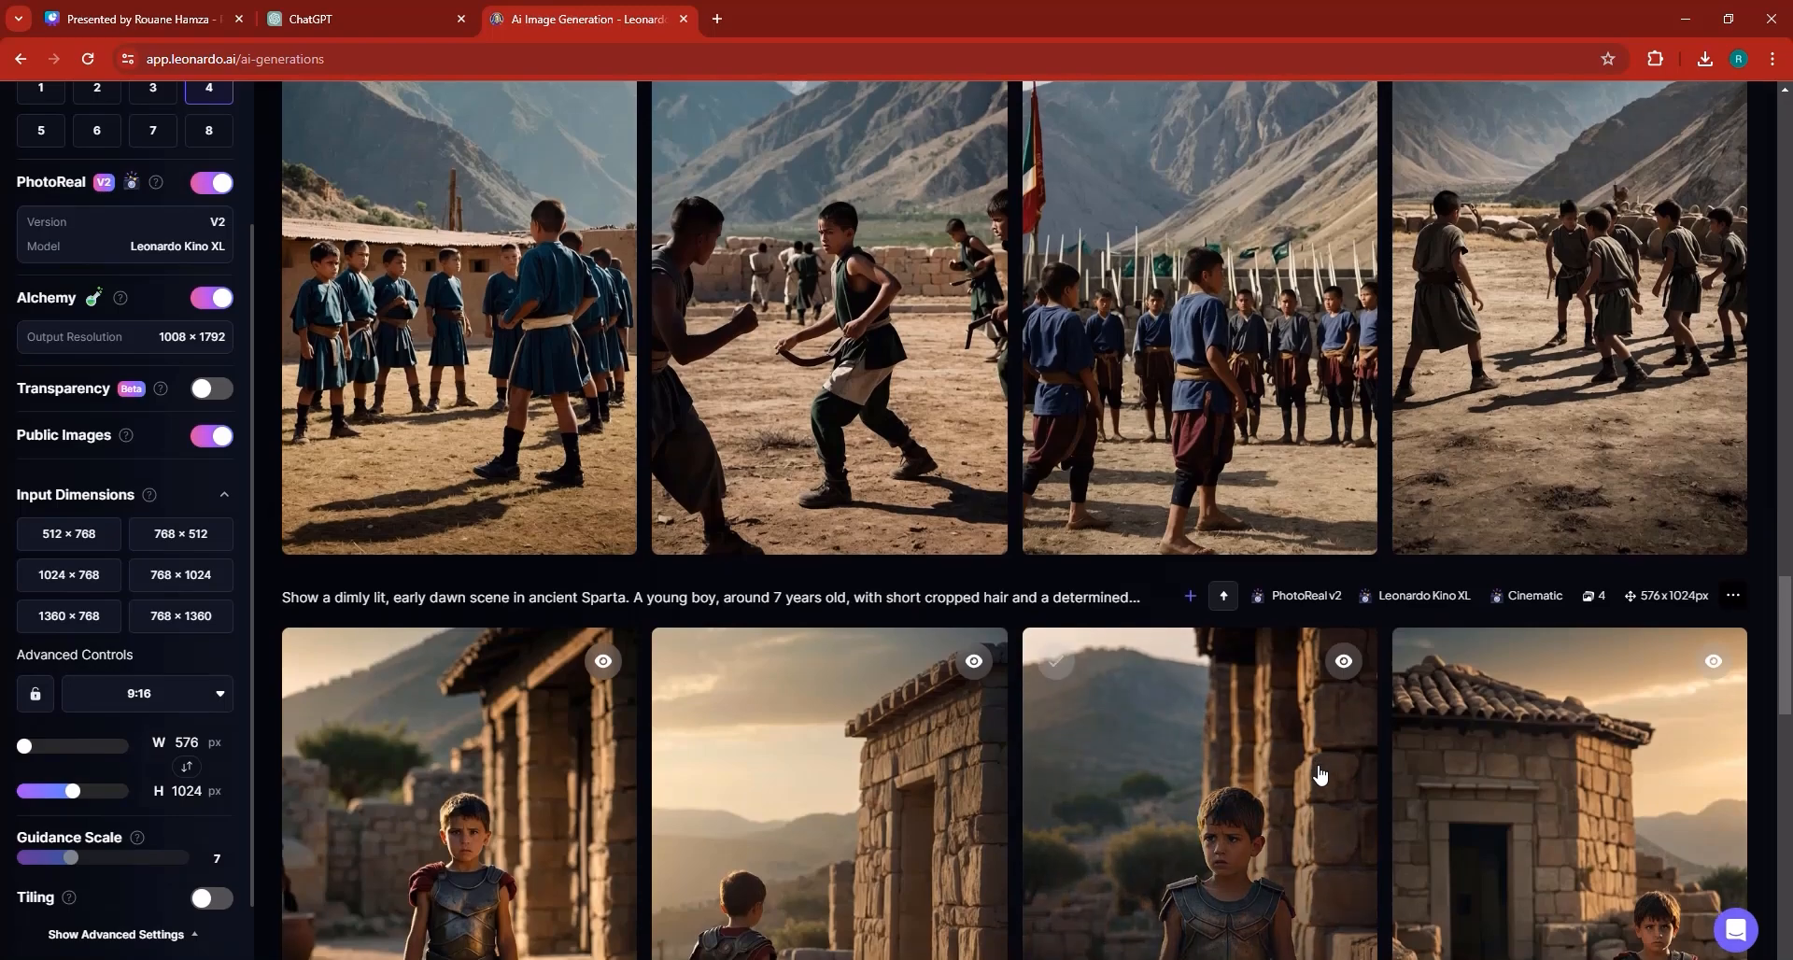
Generate a motion video with motion strength 3 from the fourth 5-10 seconds training-ground image.
scroll(1318, 773, "up", 3)
scroll(1392, 450, "up", 5)
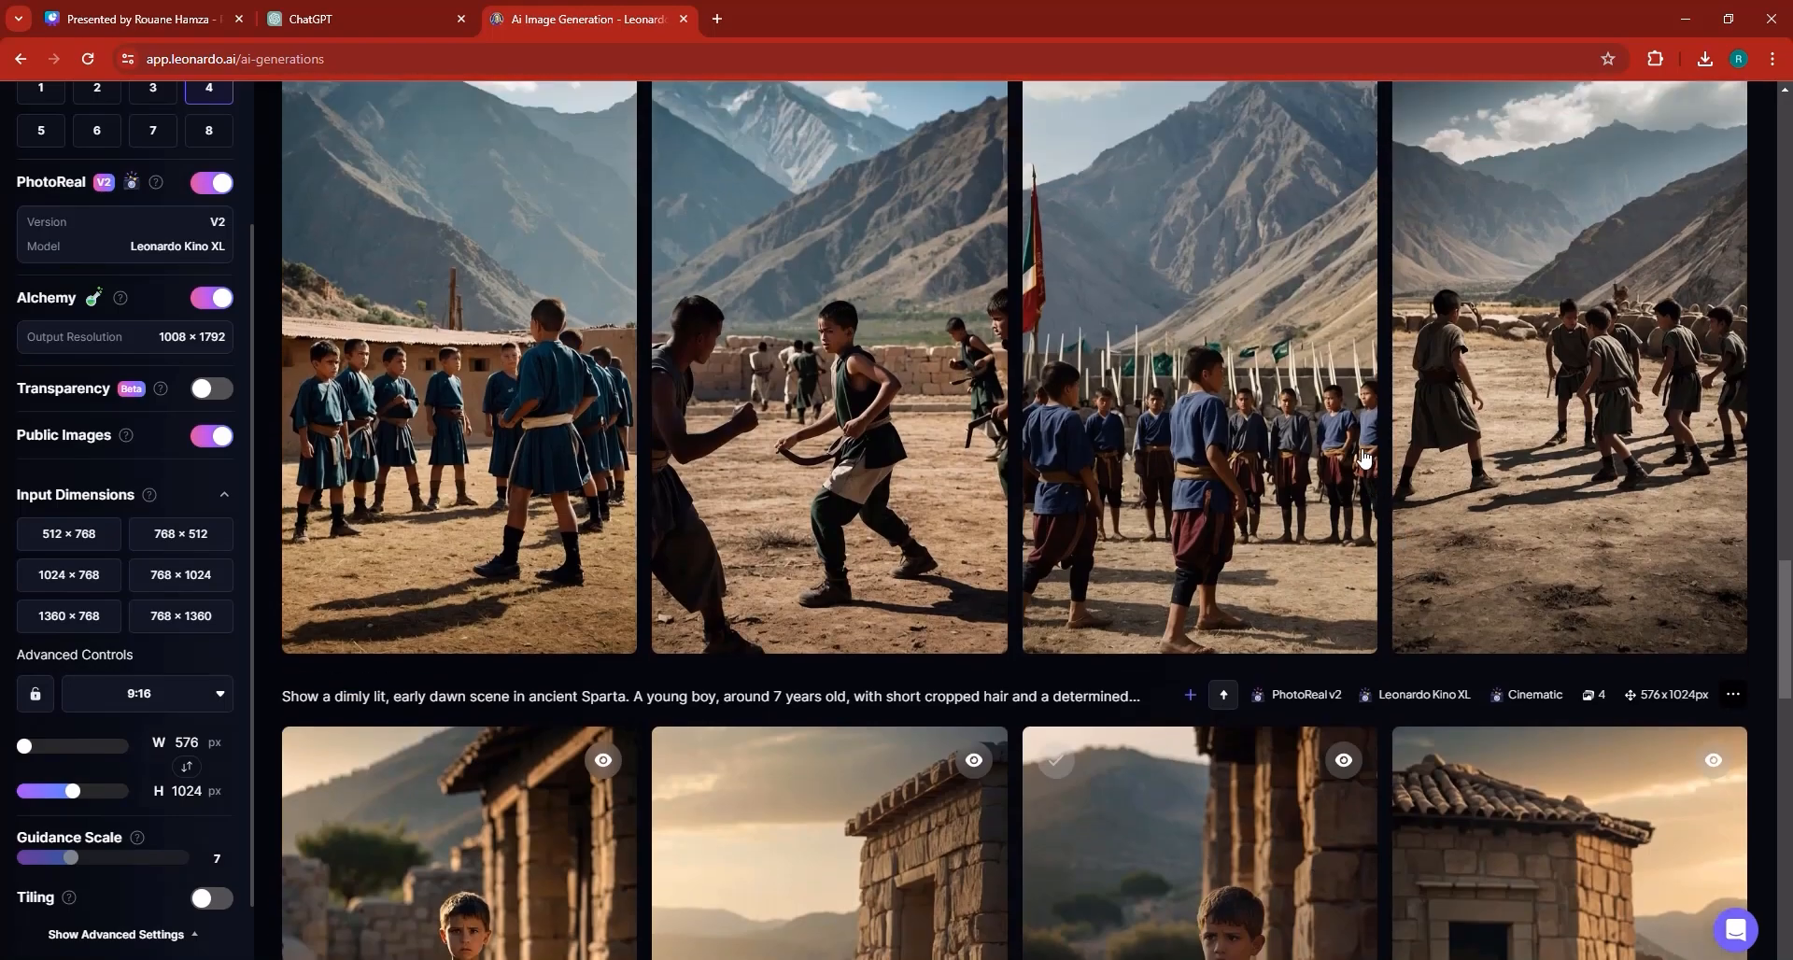
scroll(1185, 576, "down", 1)
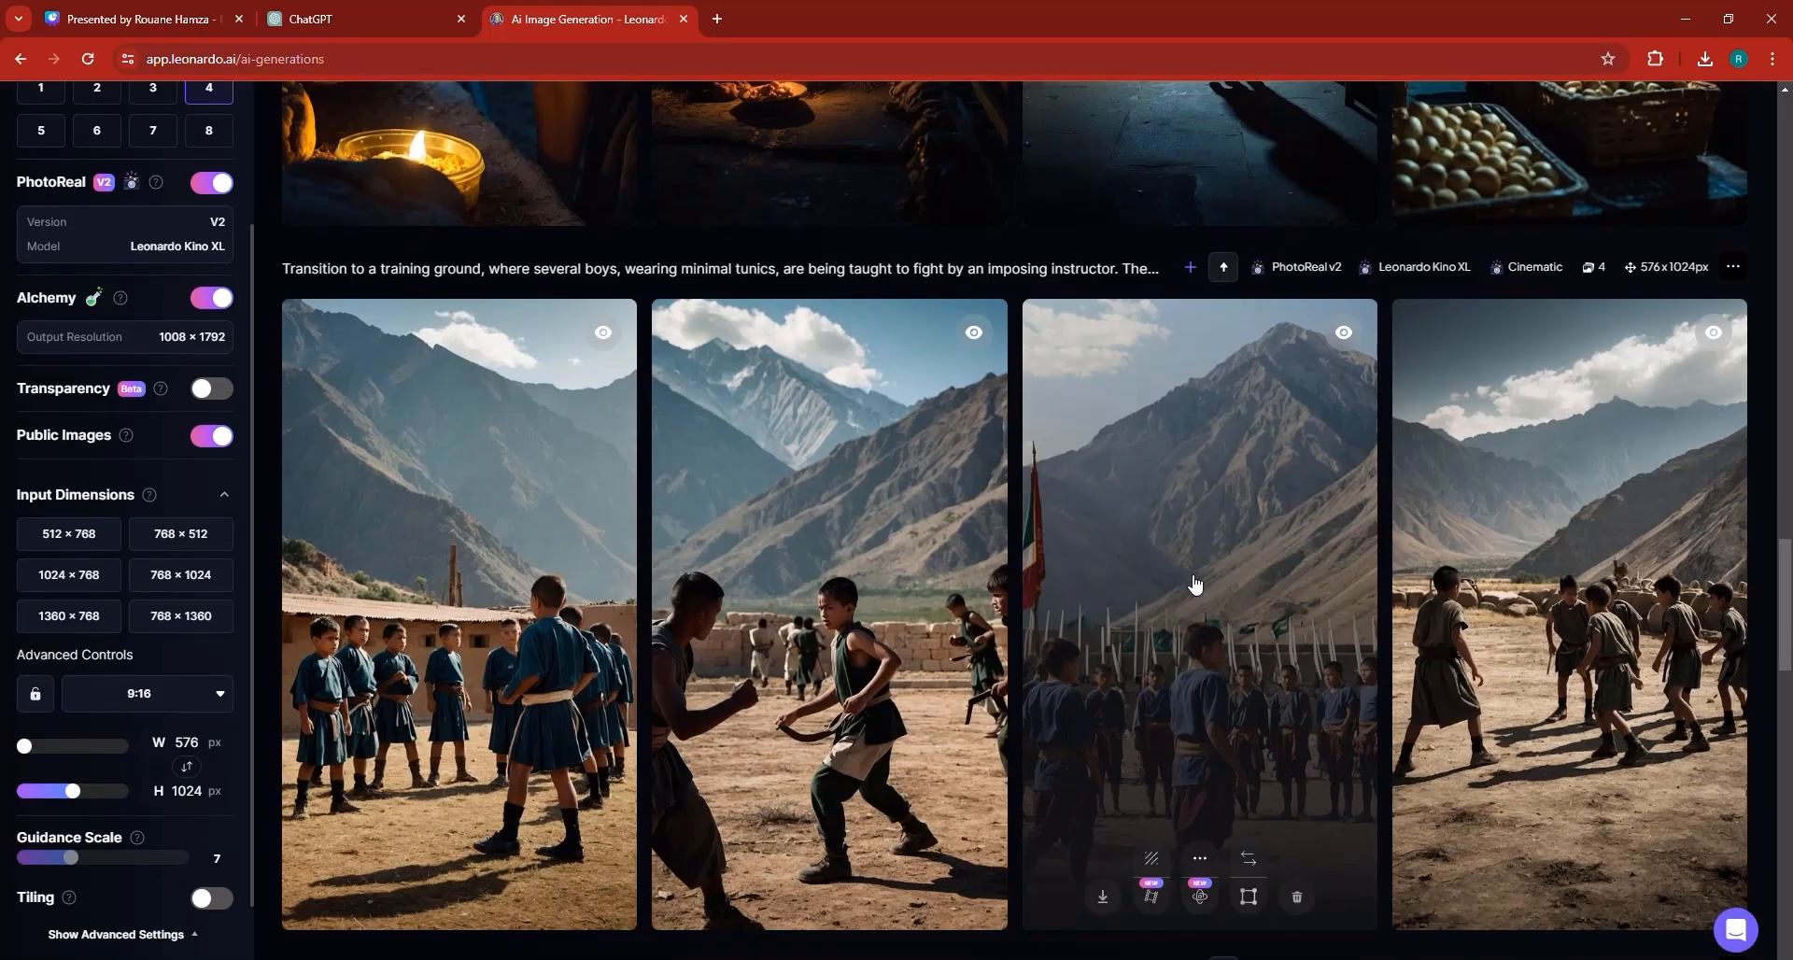
scroll(1531, 689, "down", 1)
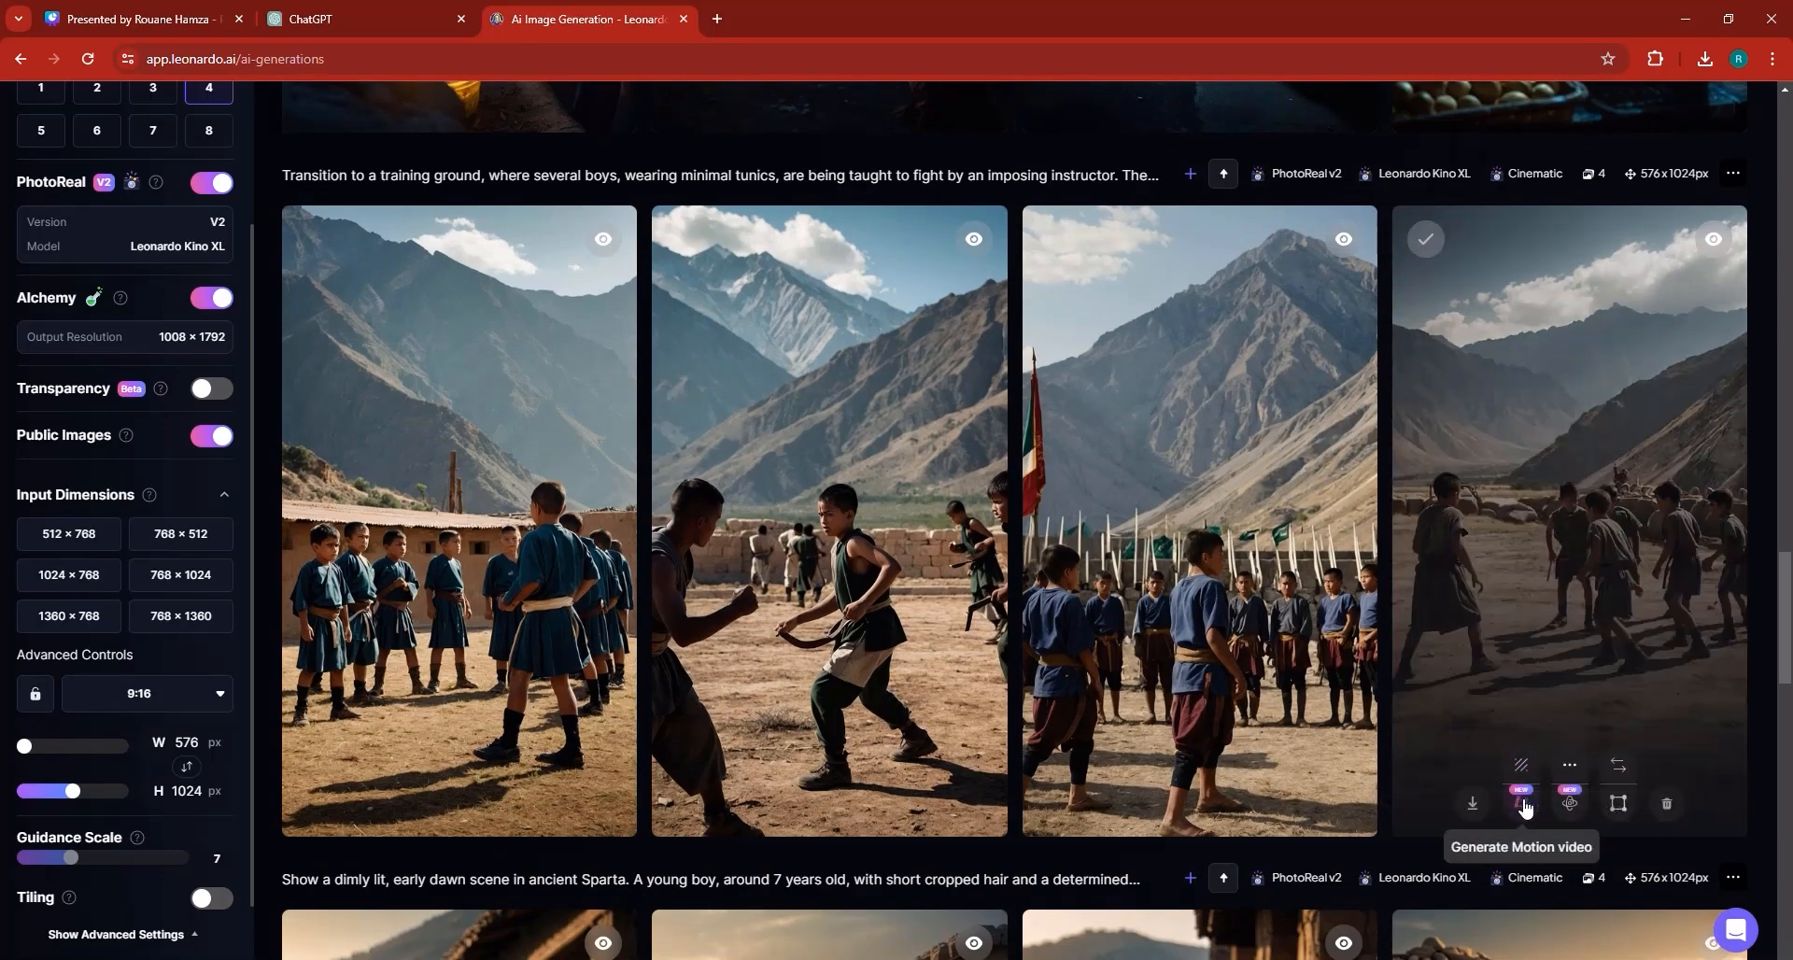
left_click(1521, 801)
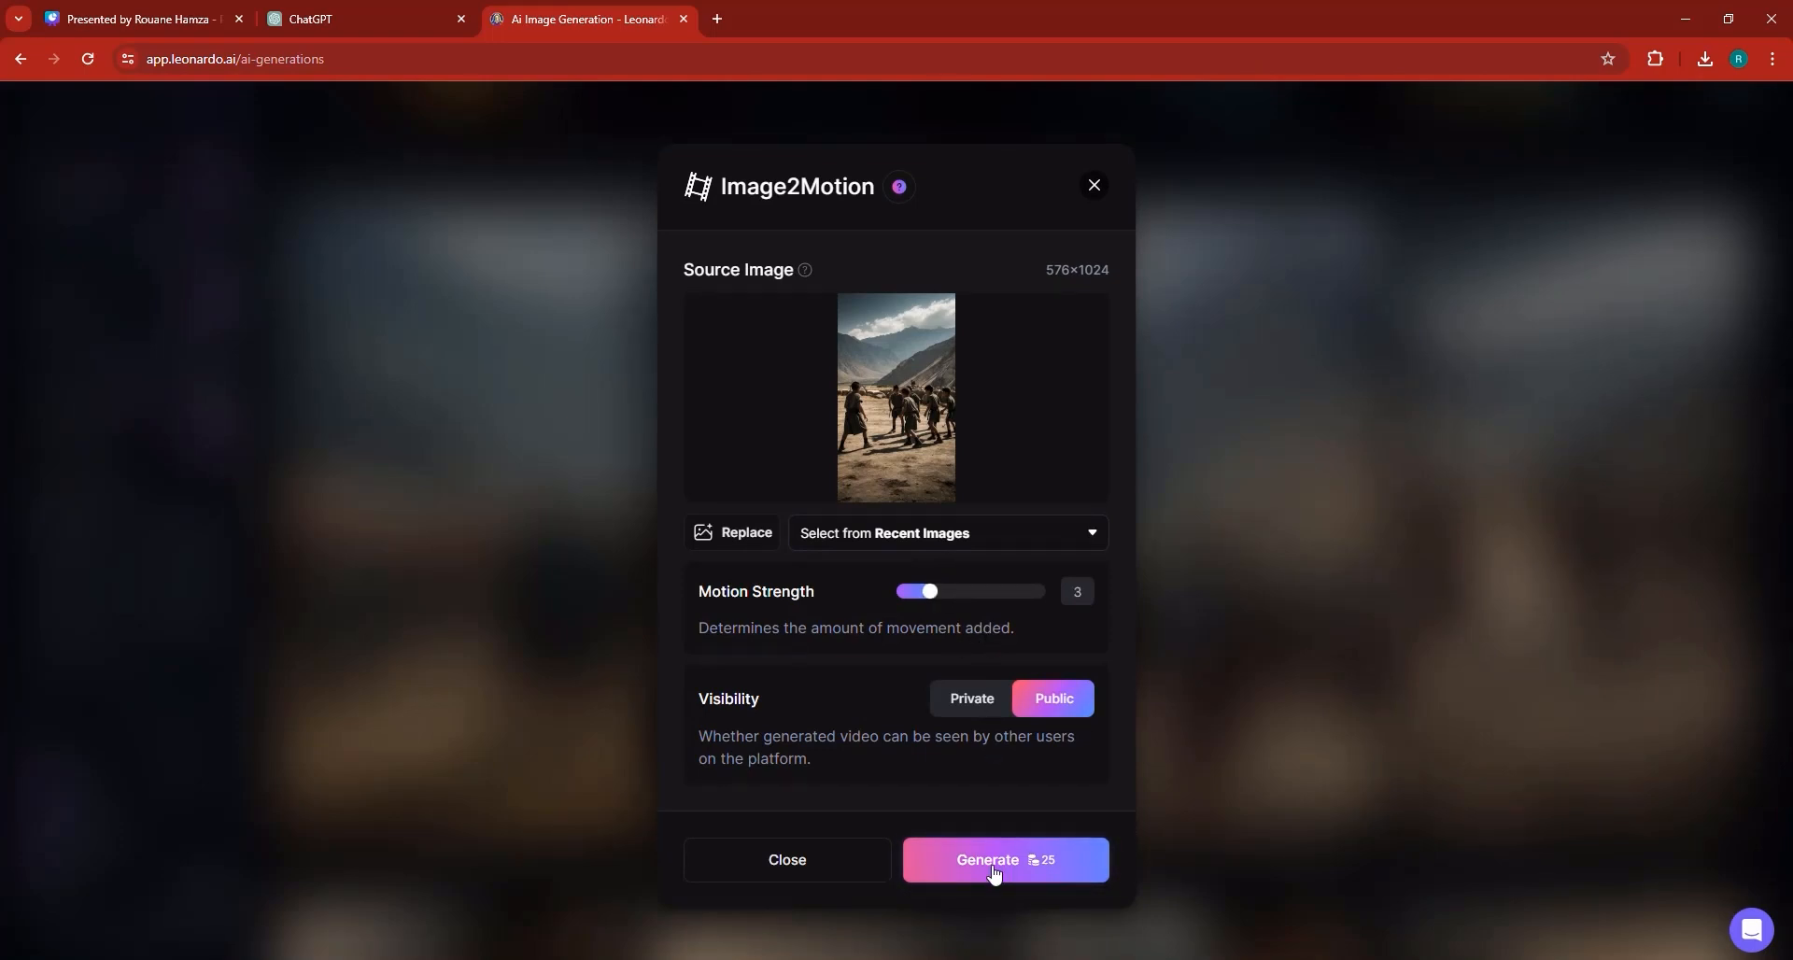
left_click(1127, 670)
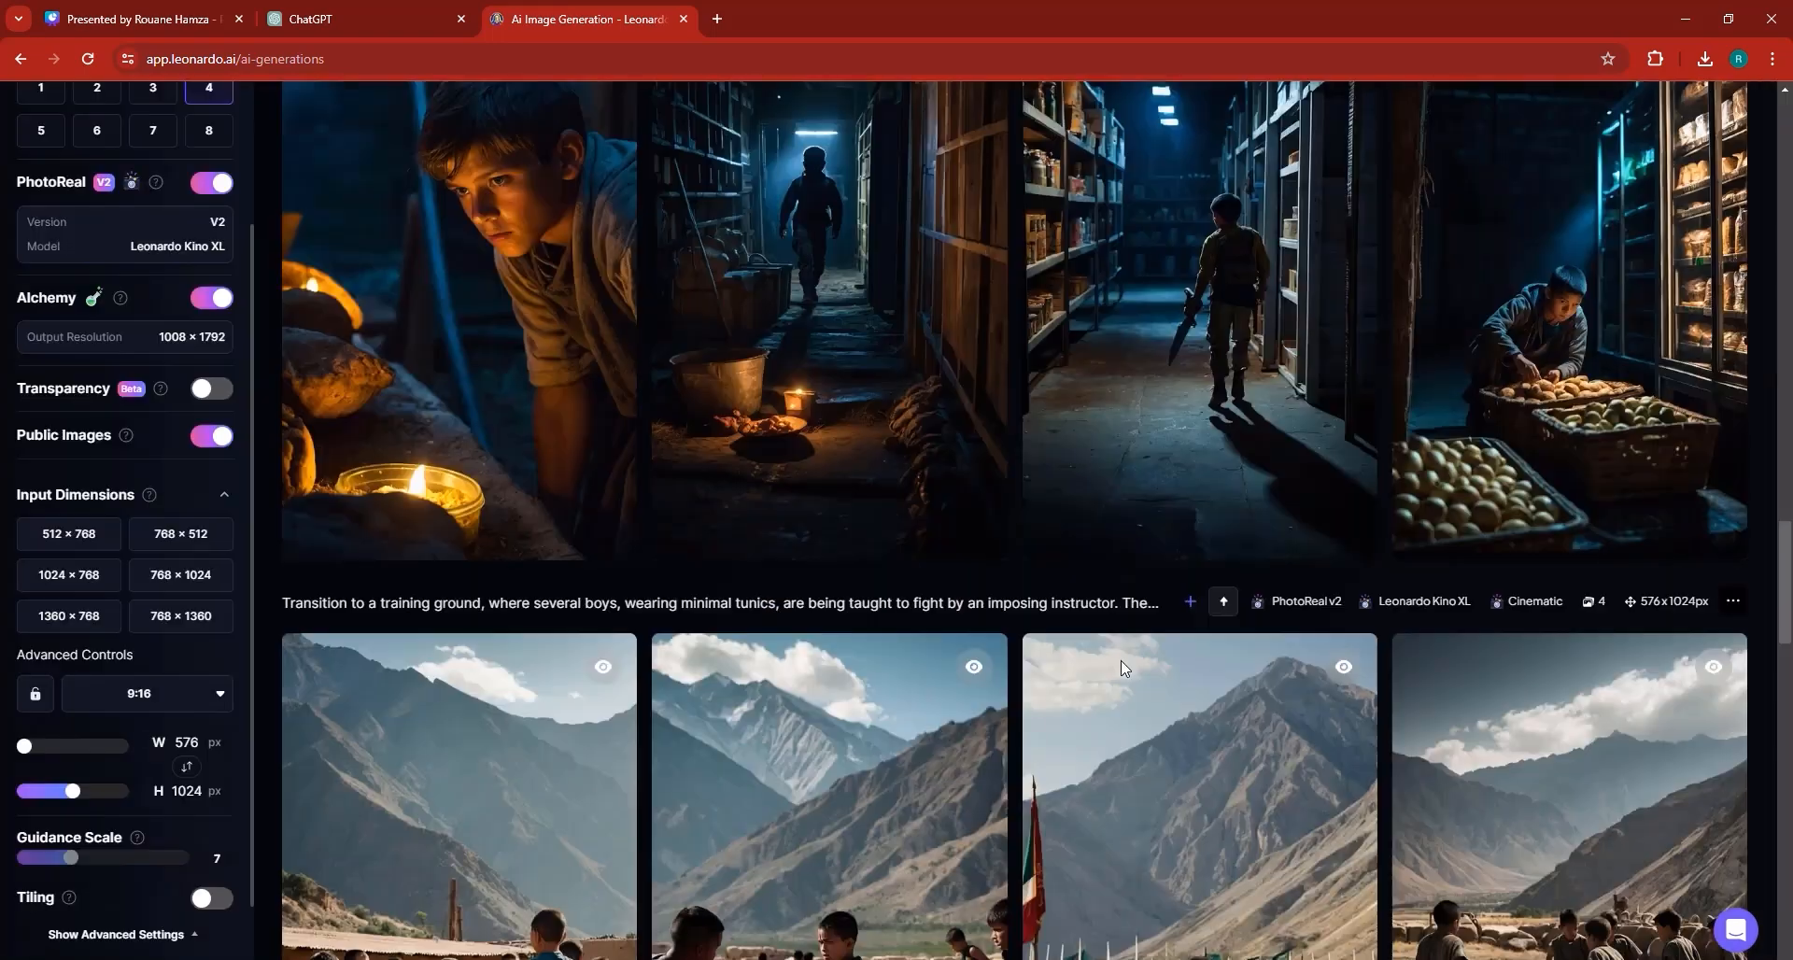
Generate a motion video from the first 10-15 seconds image of the boy by candlelight.
scroll(1110, 711, "up", 1)
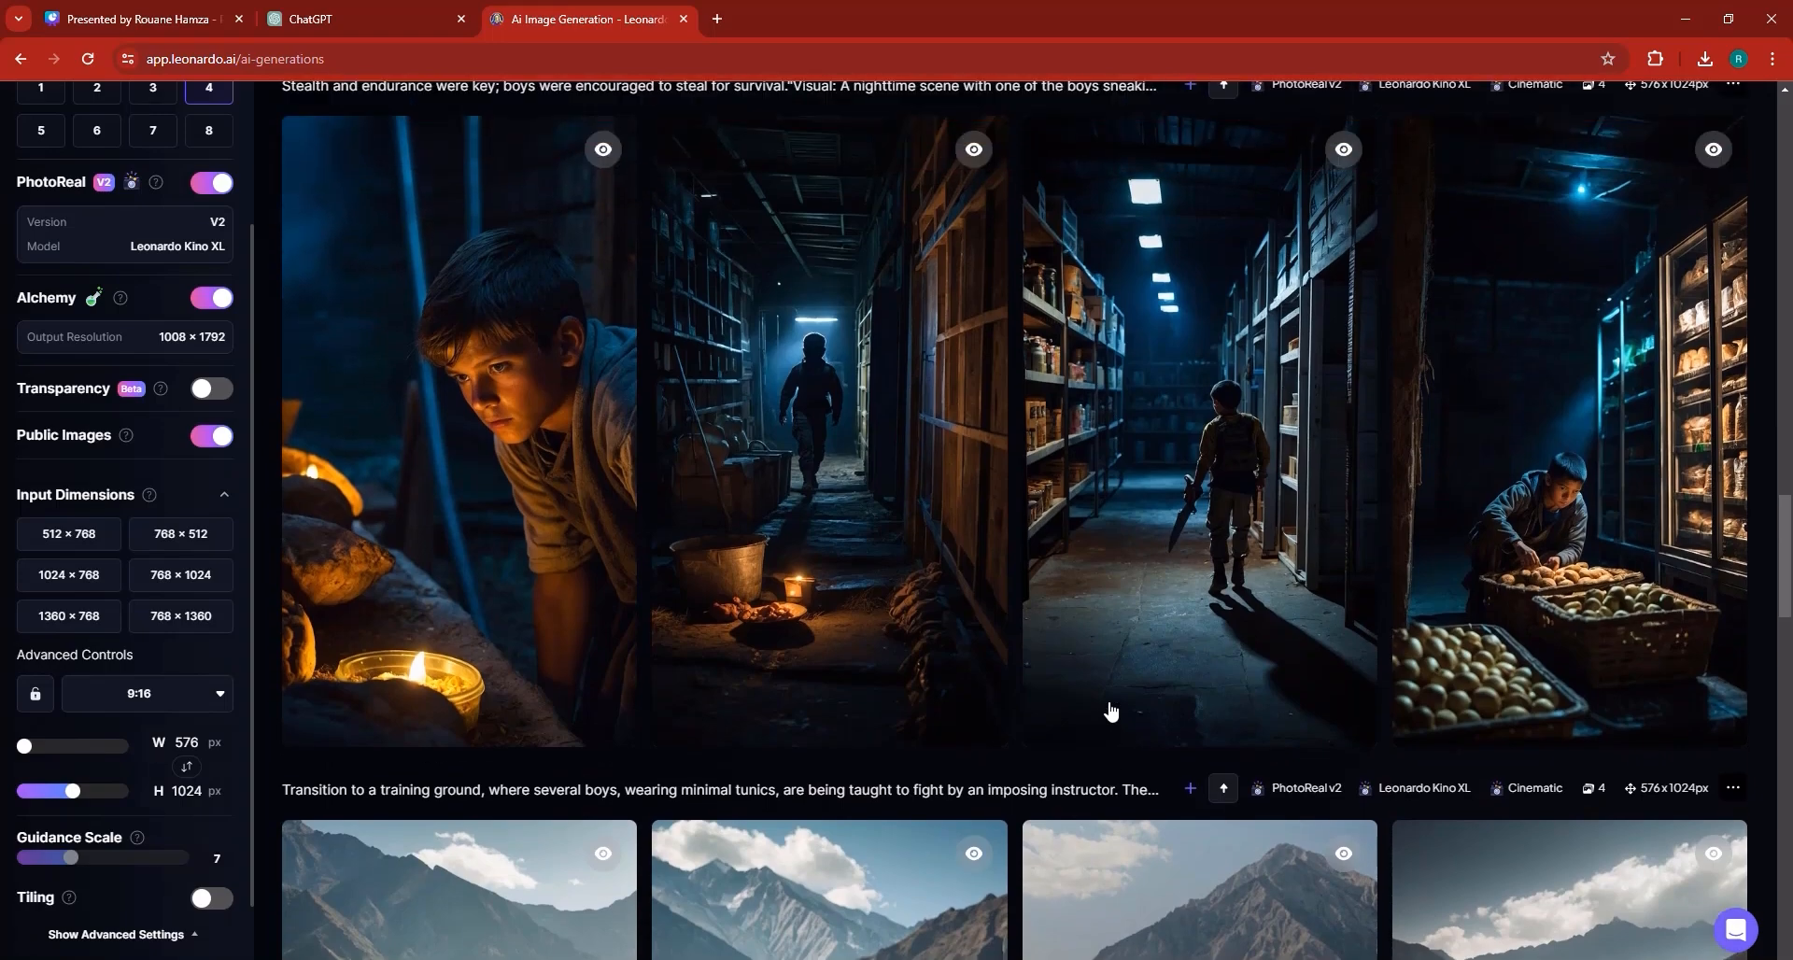
scroll(1110, 711, "up", 5)
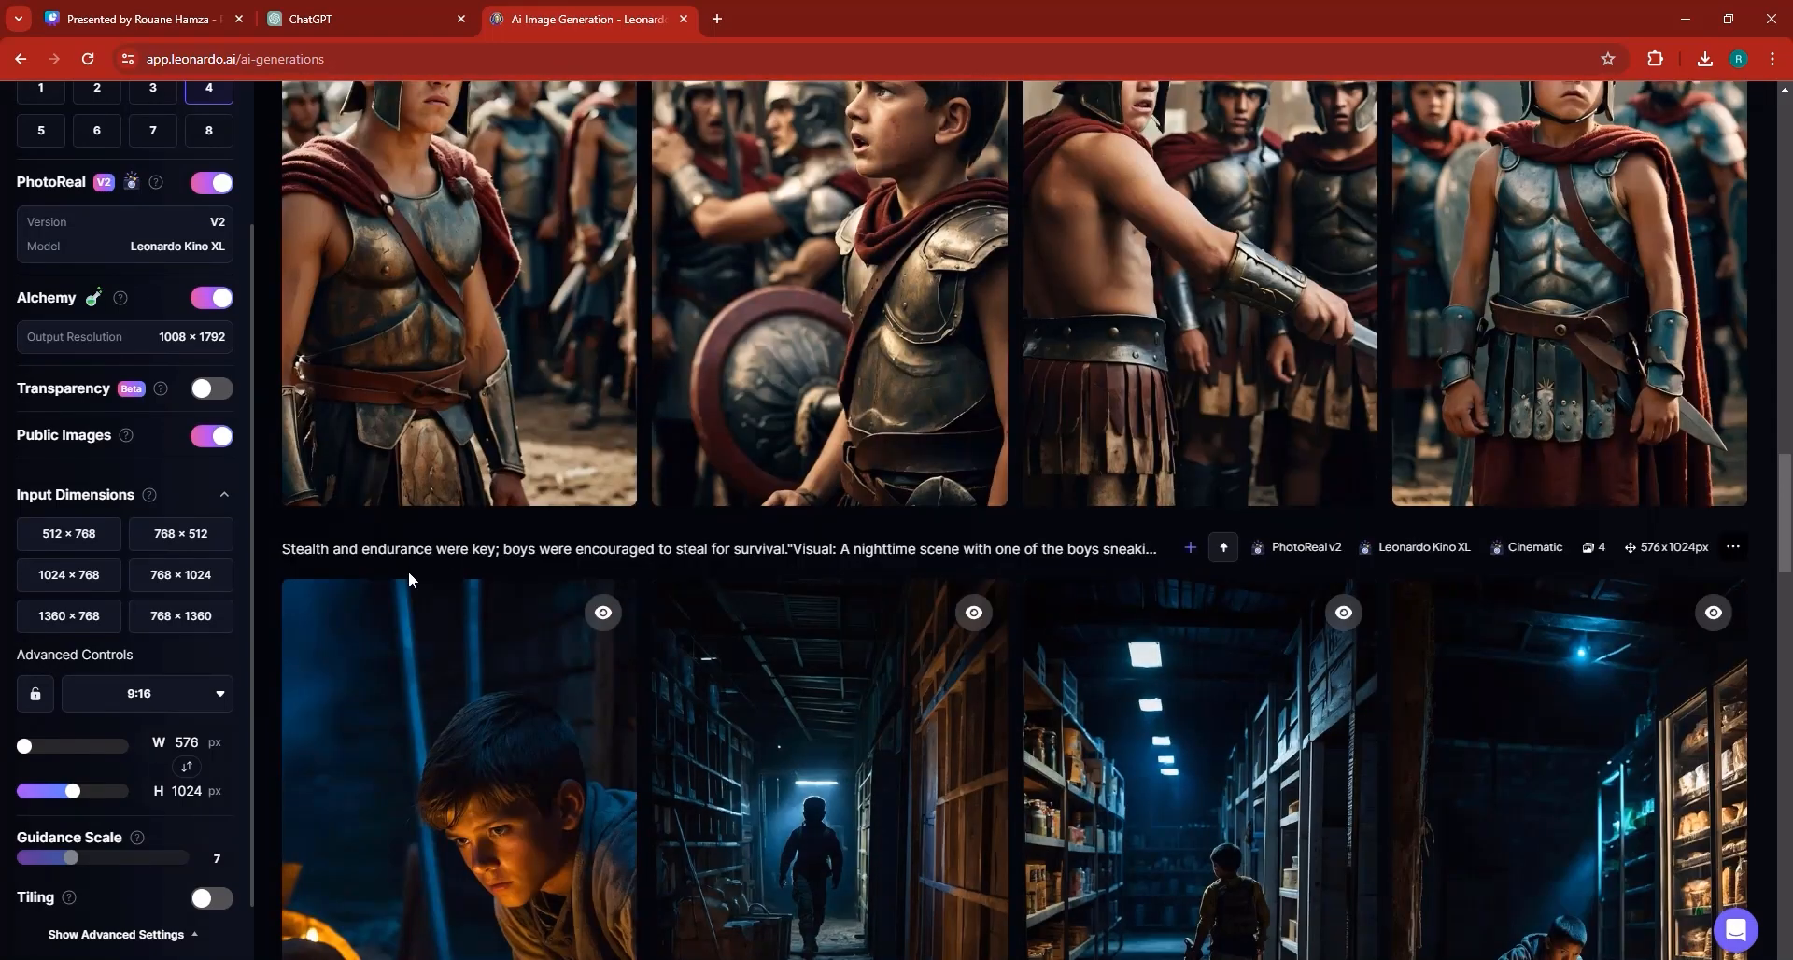
scroll(824, 560, "down", 2)
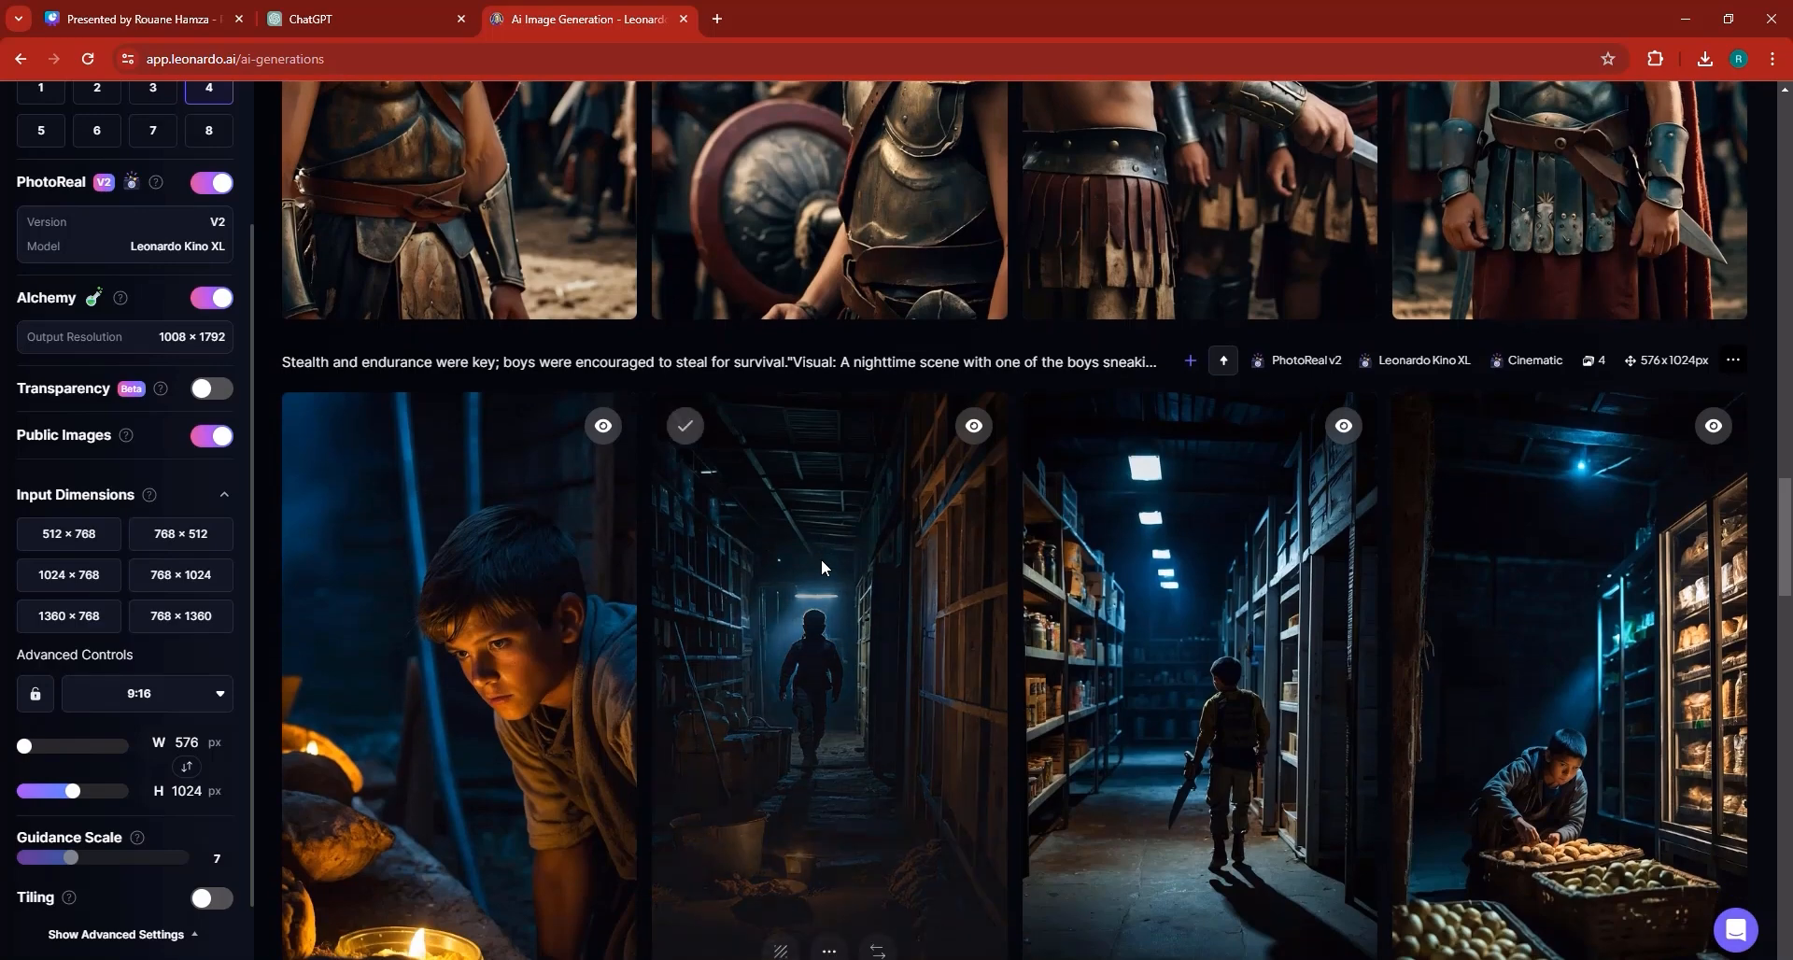
scroll(820, 565, "down", 3)
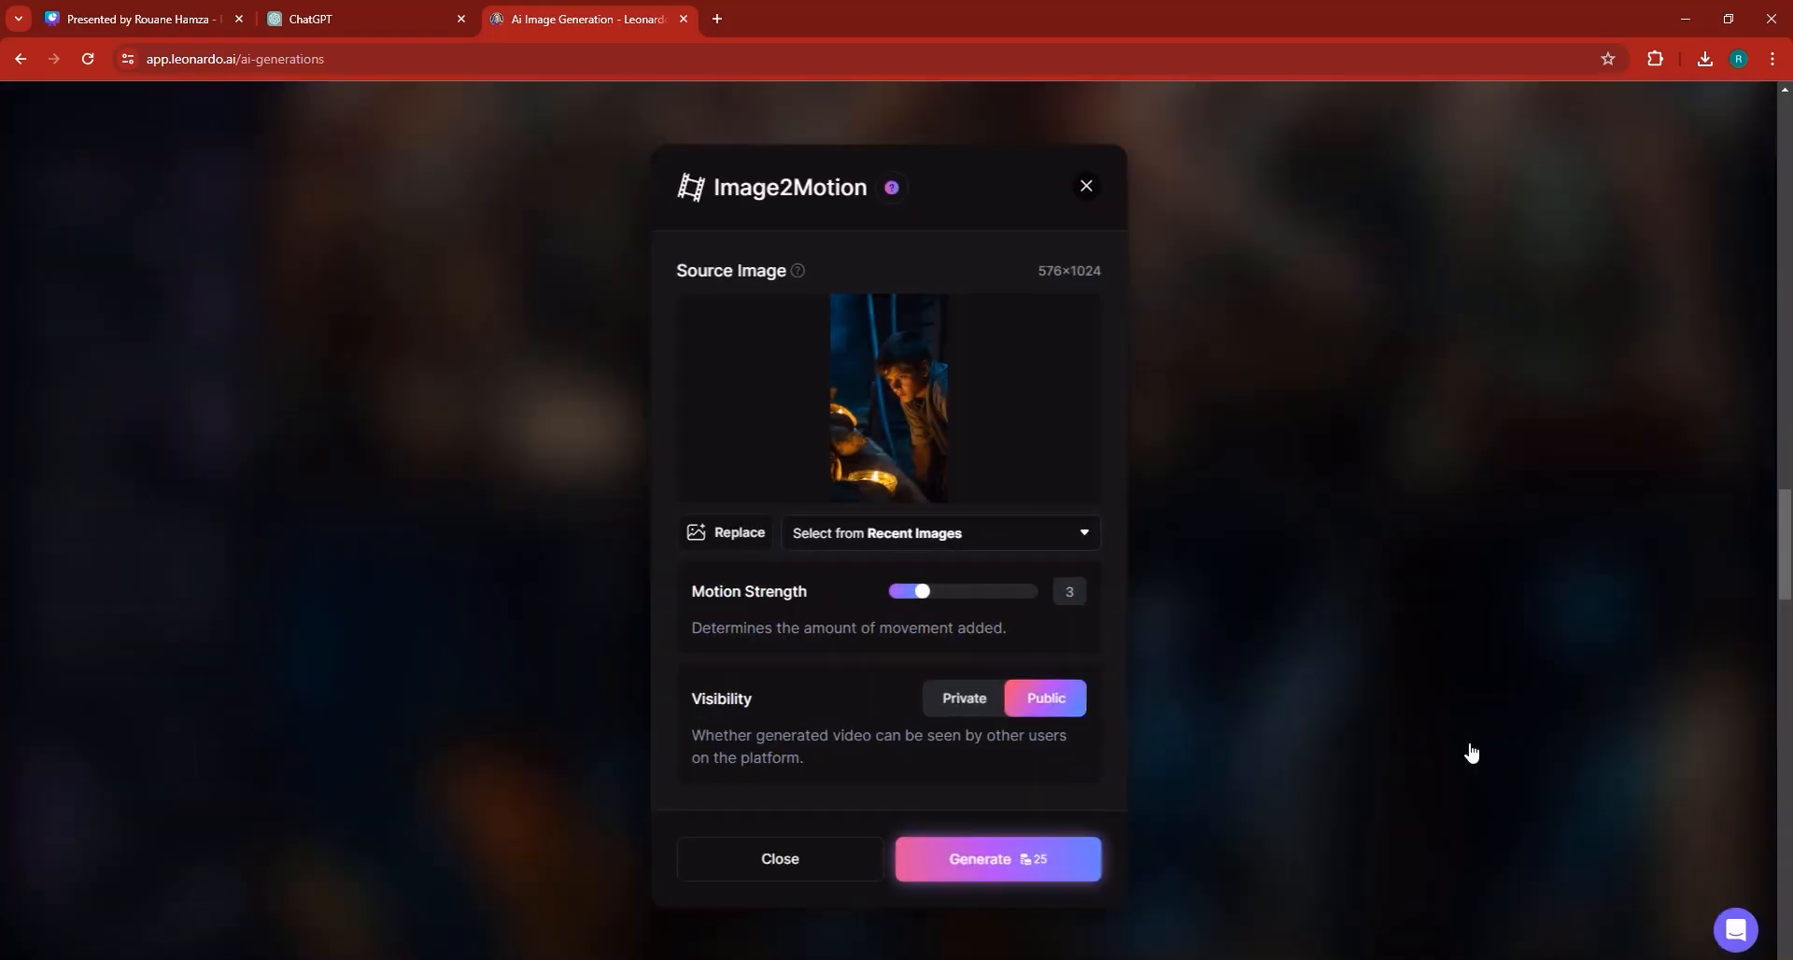
left_click(1470, 751)
scroll(1470, 751, "up", 4)
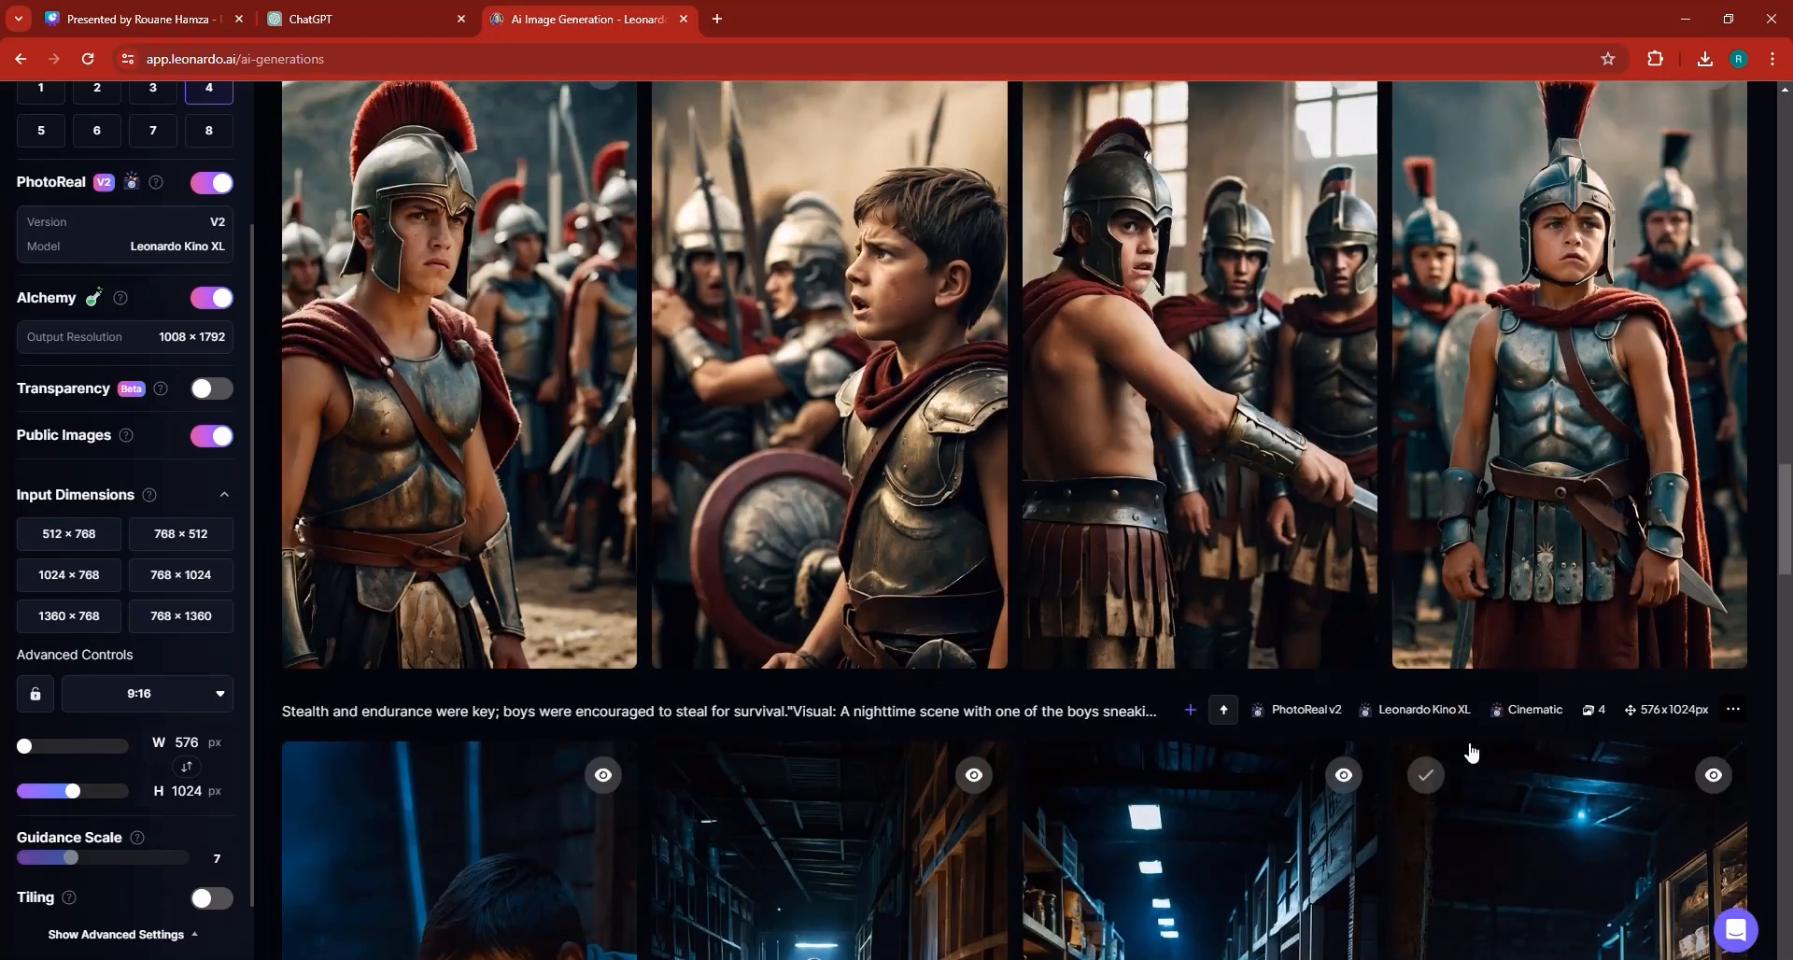
mouse_move(1471, 751)
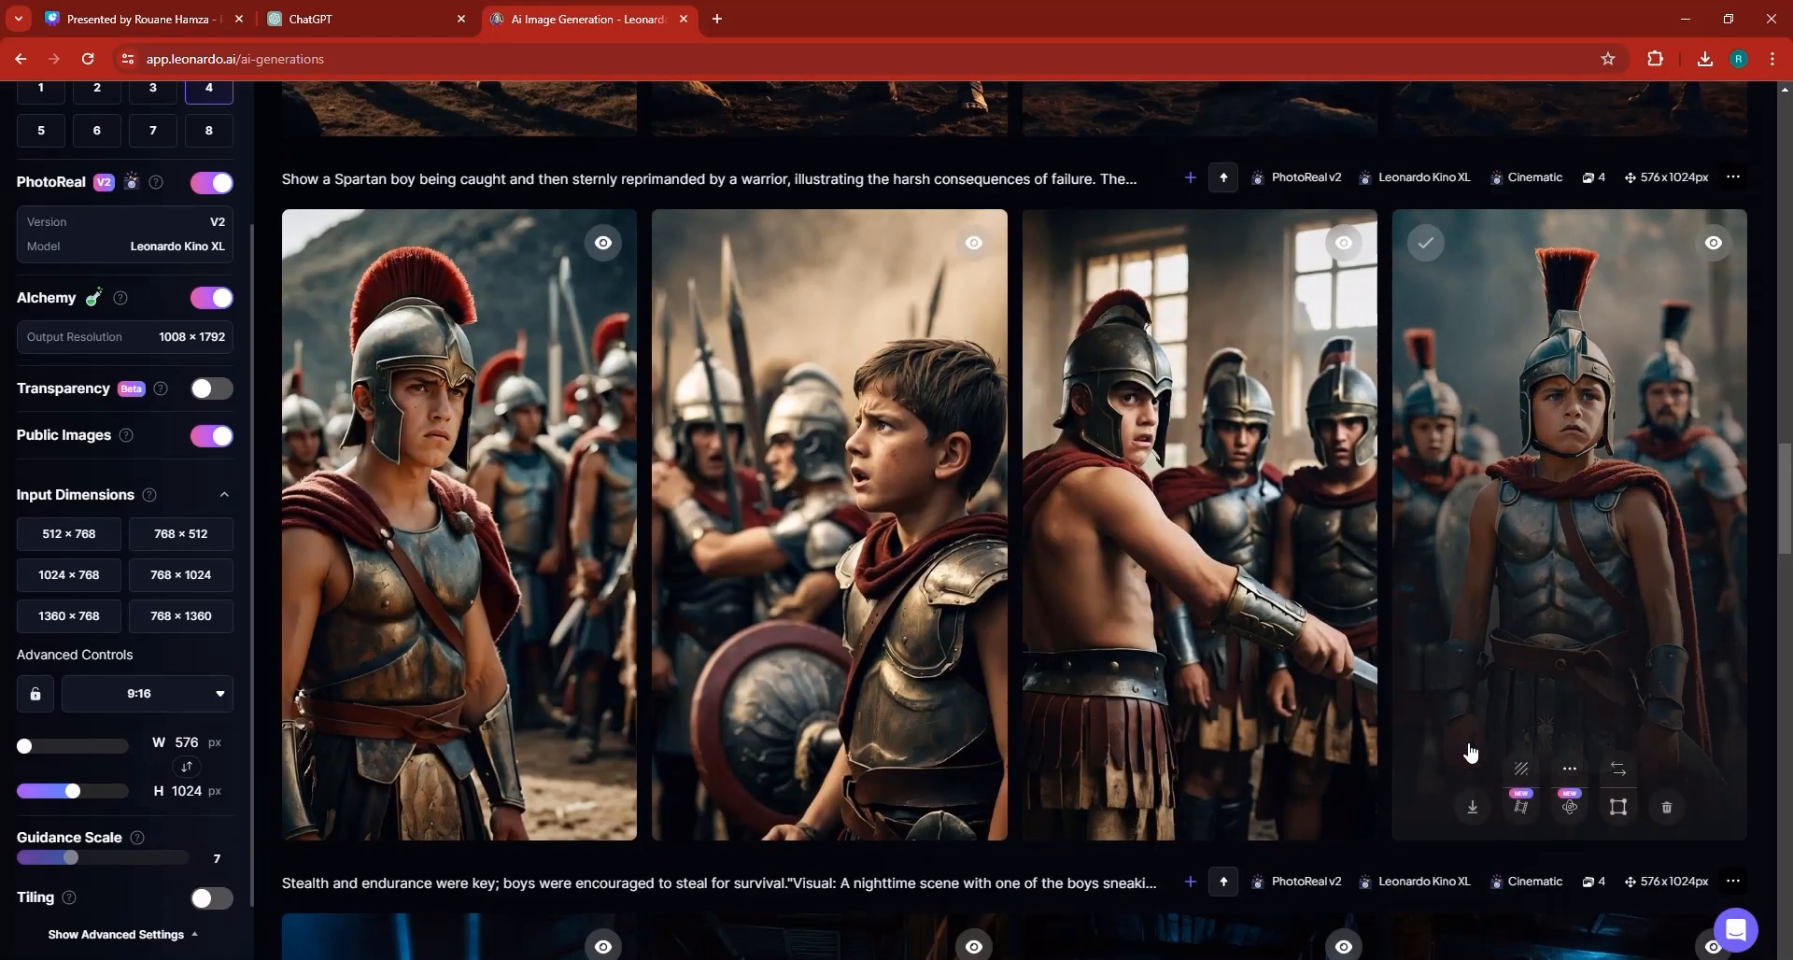
scroll(1470, 751, "up", 3)
scroll(1445, 742, "down", 4)
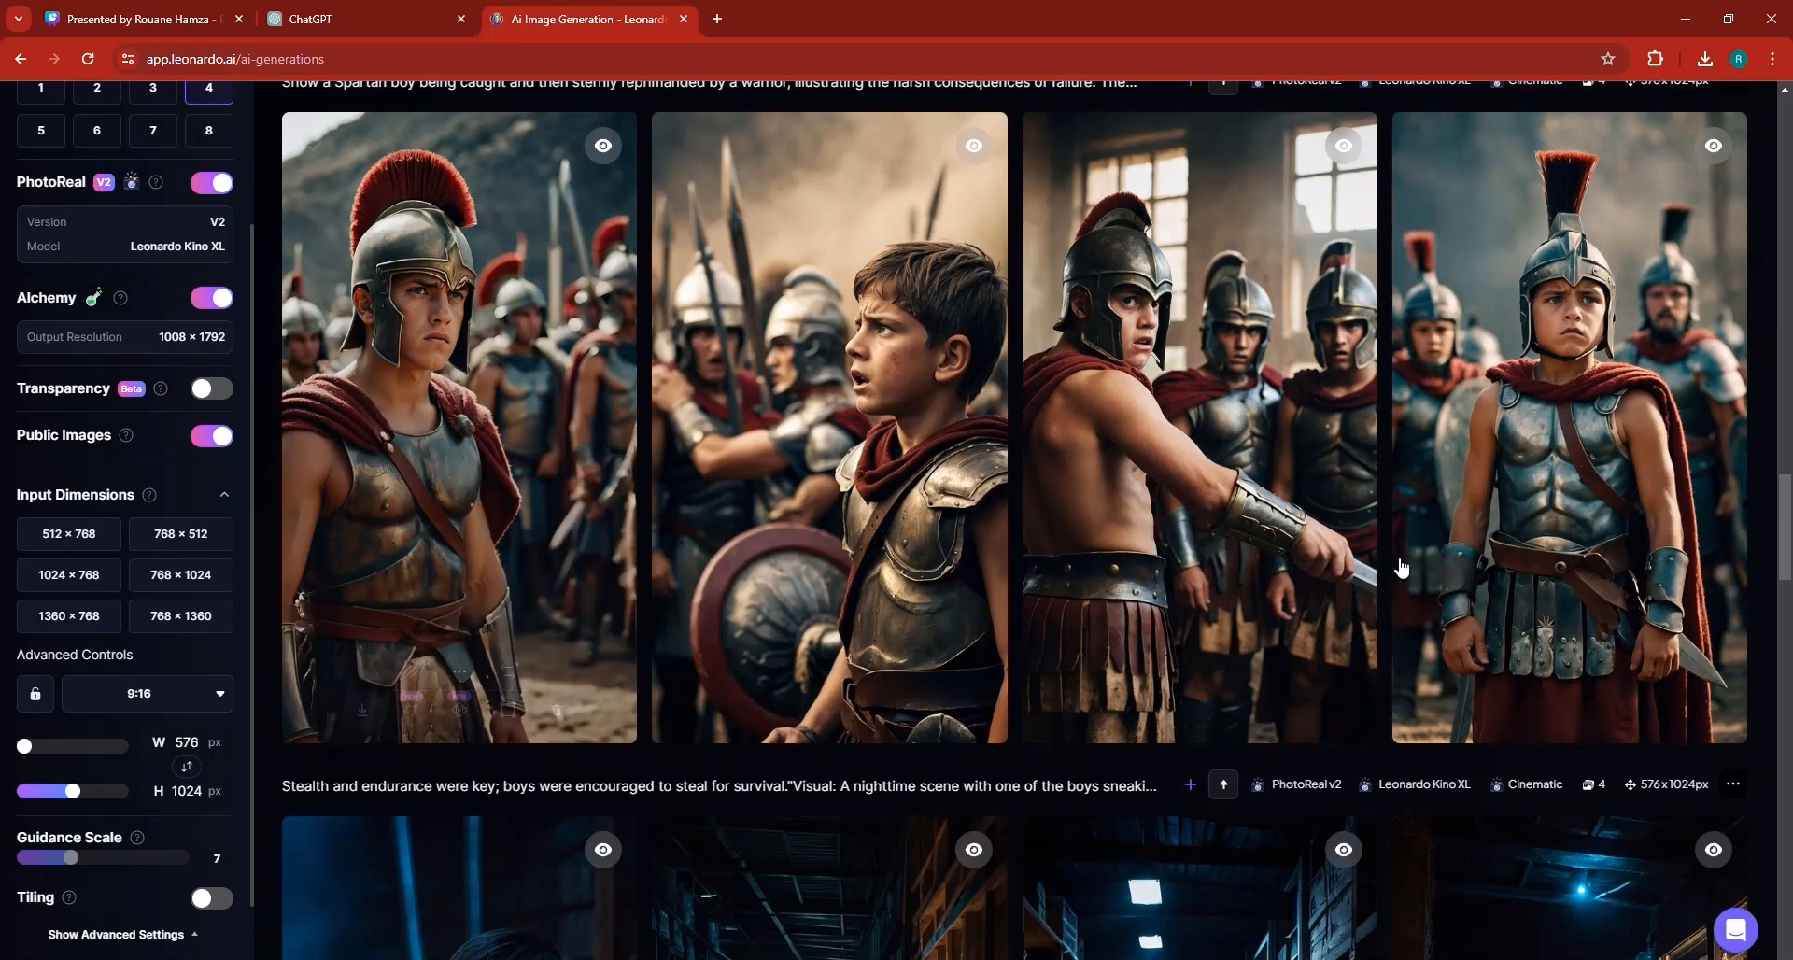
mouse_move(397, 664)
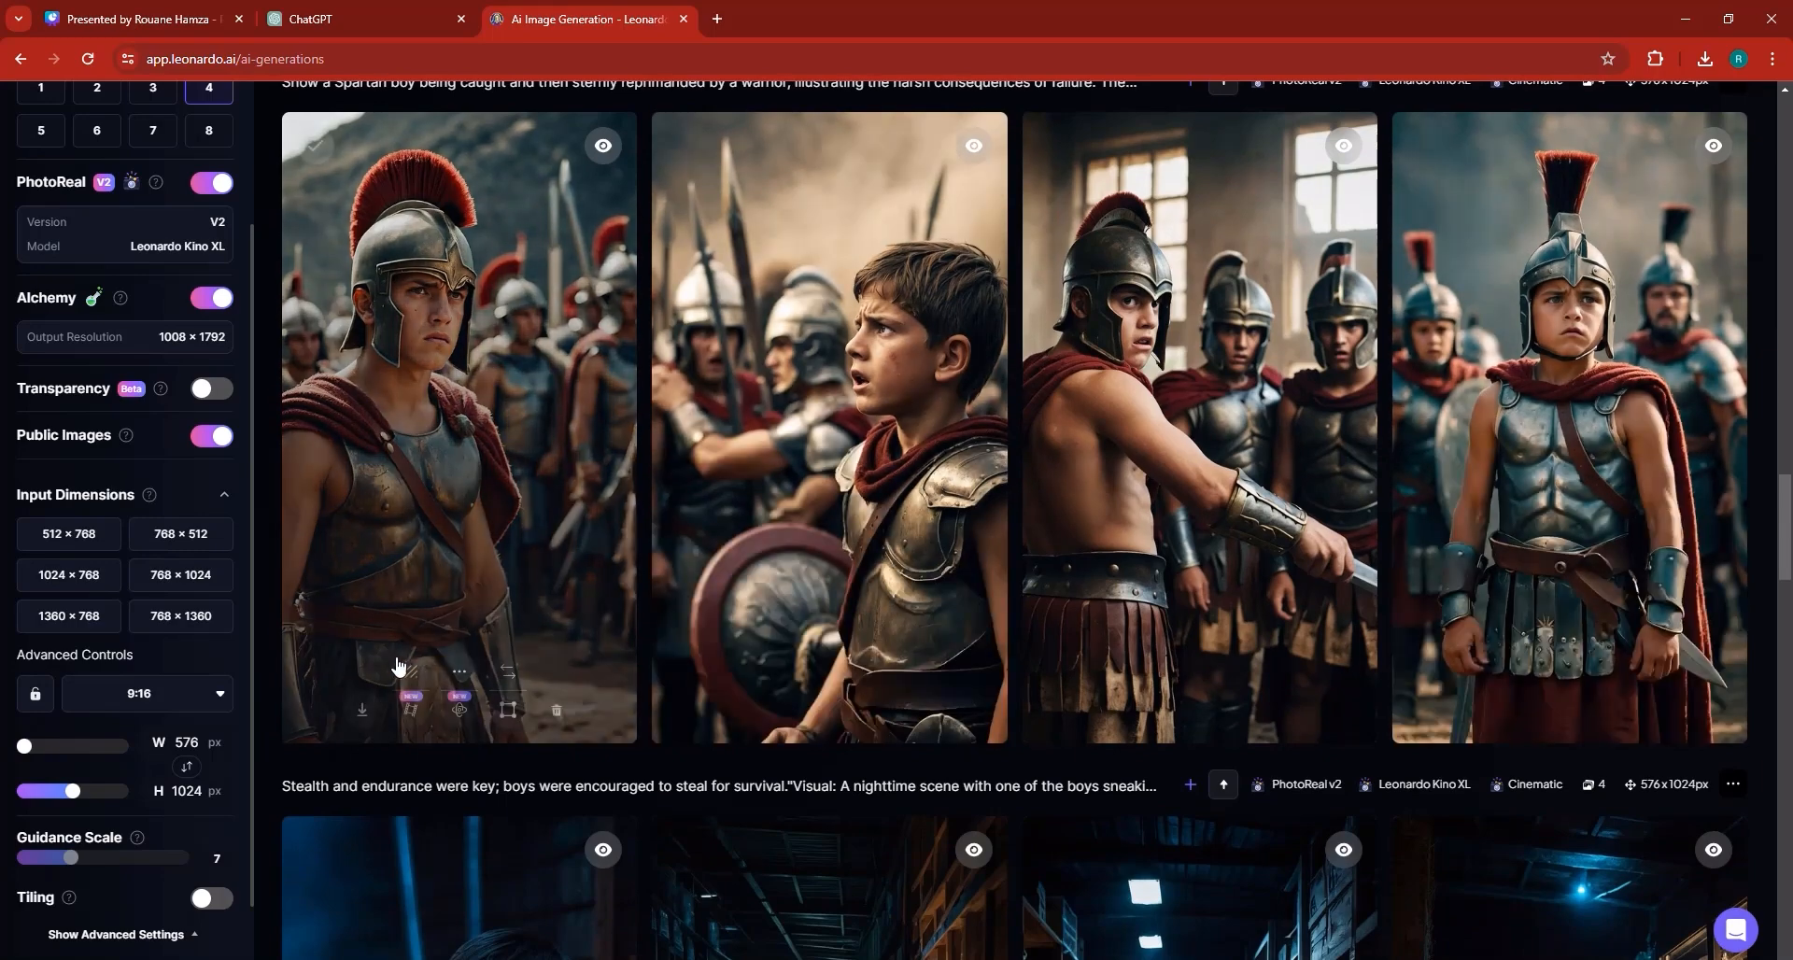
left_click(409, 710)
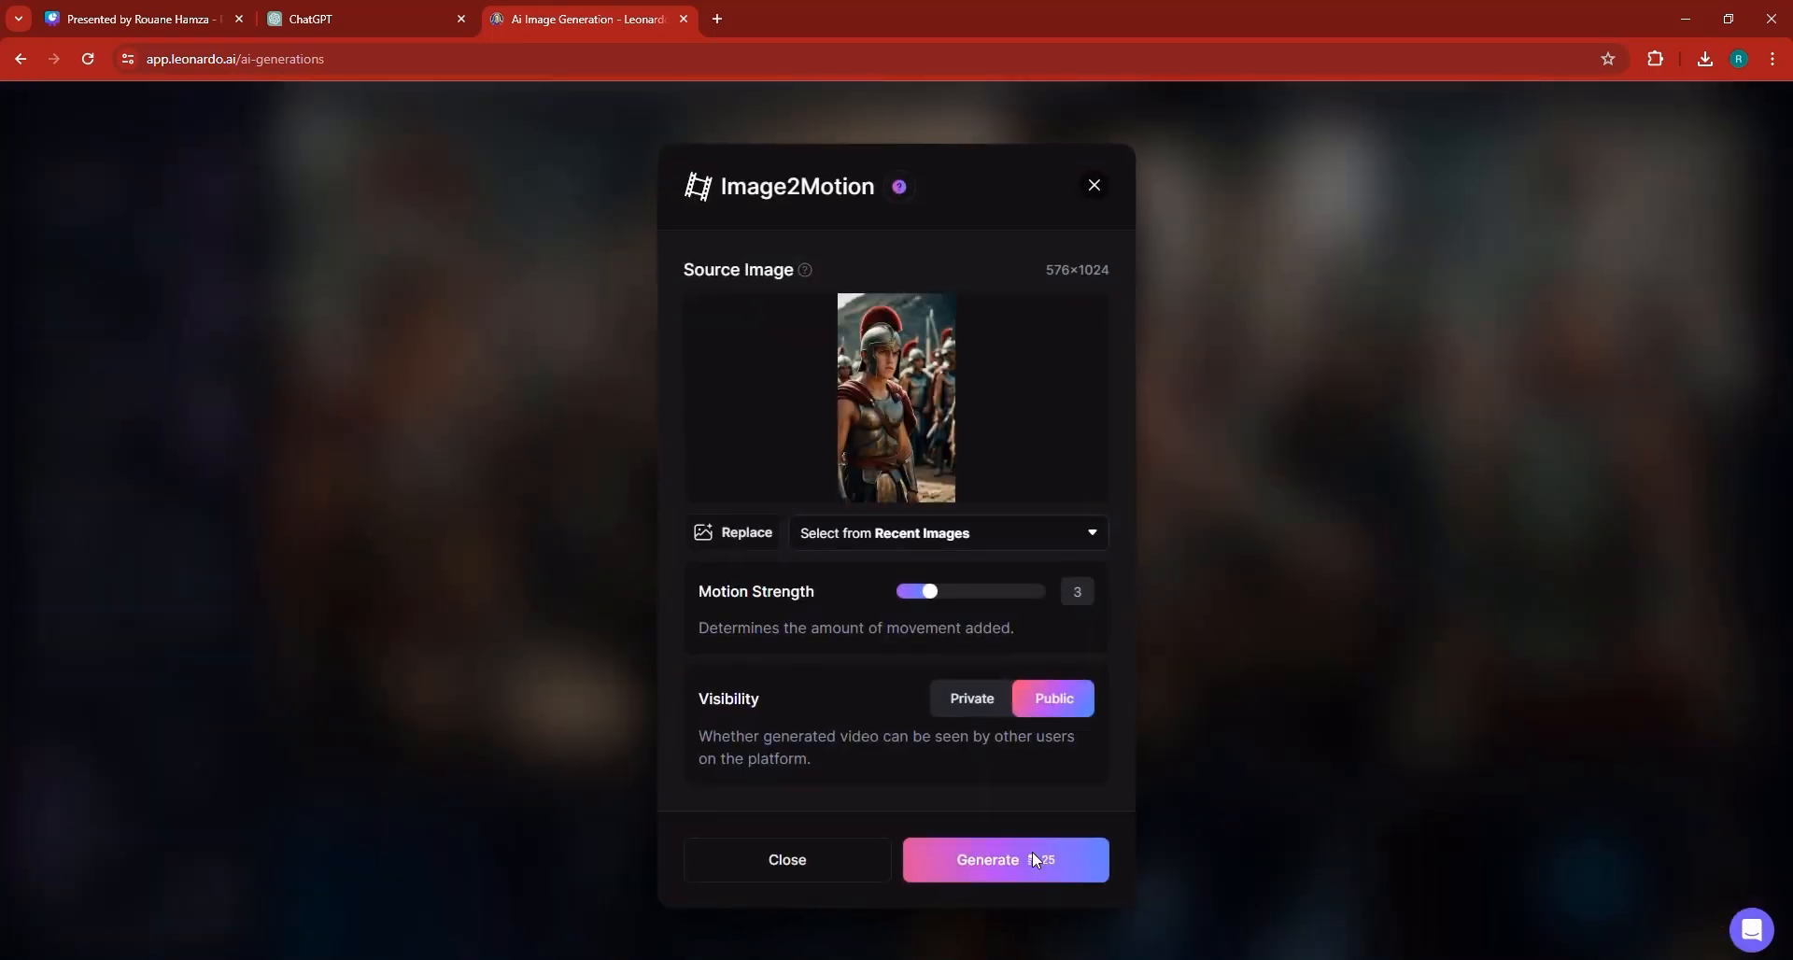
left_click(1207, 674)
scroll(1572, 579, "up", 1)
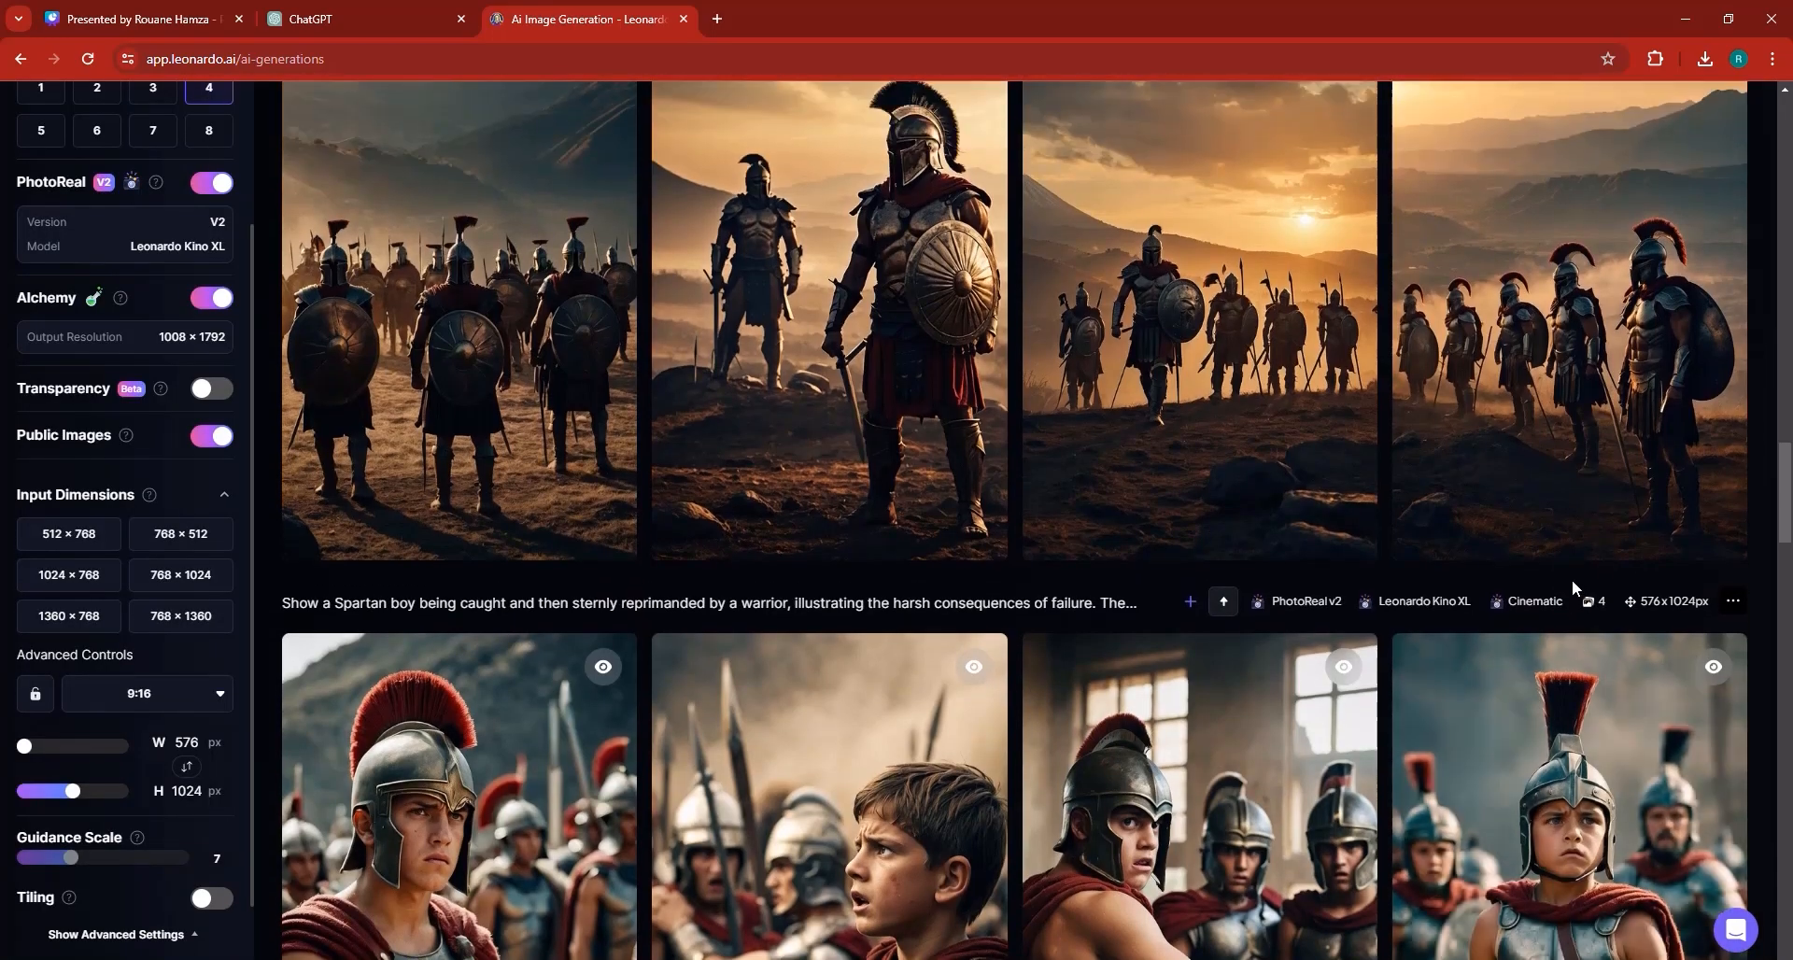
scroll(1571, 579, "up", 3)
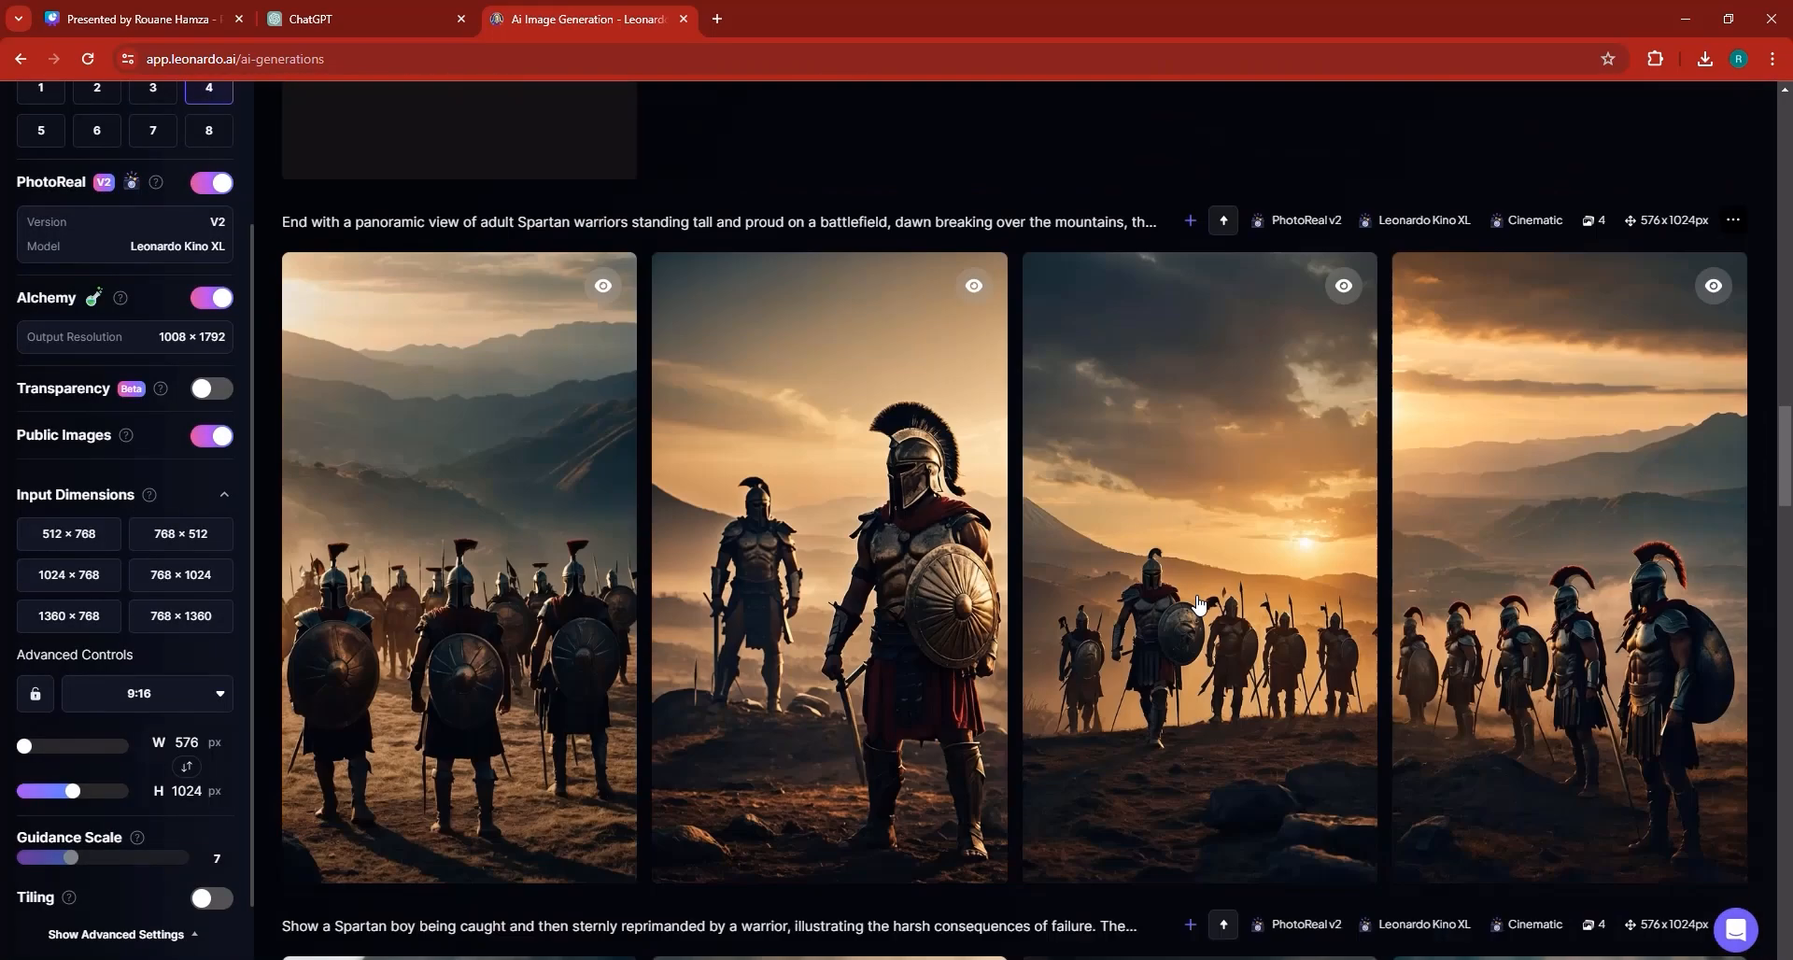
scroll(1148, 621, "down", 1)
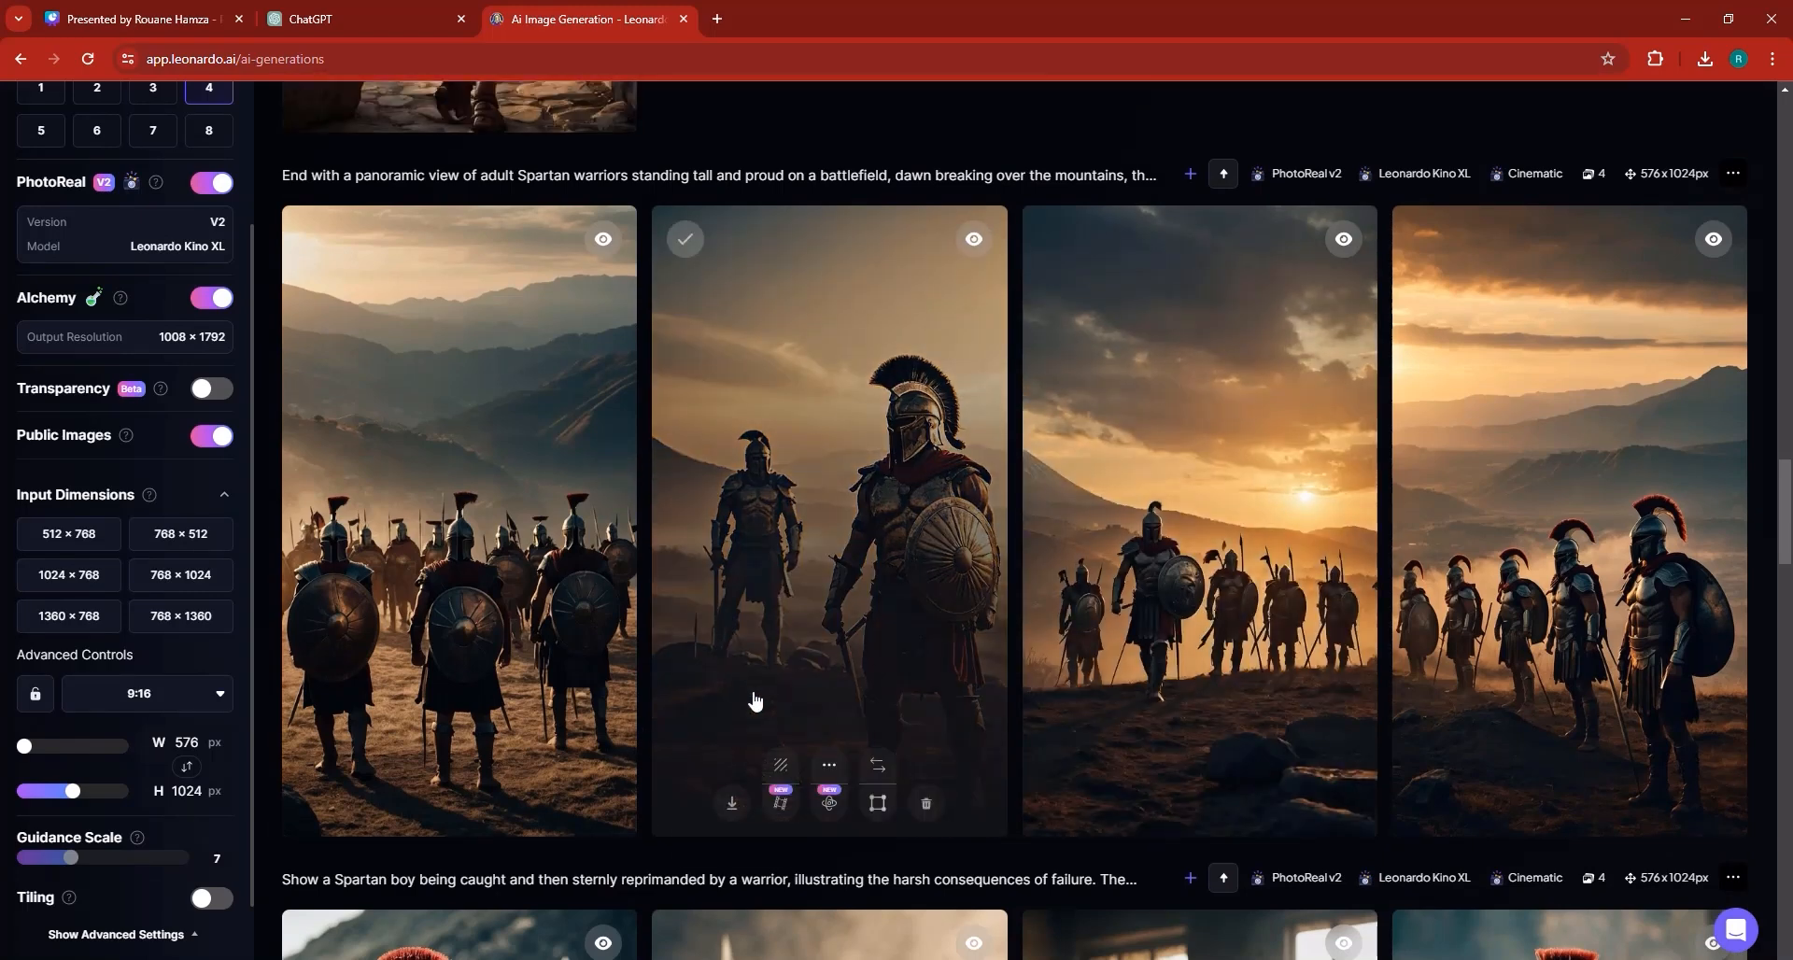
left_click(829, 793)
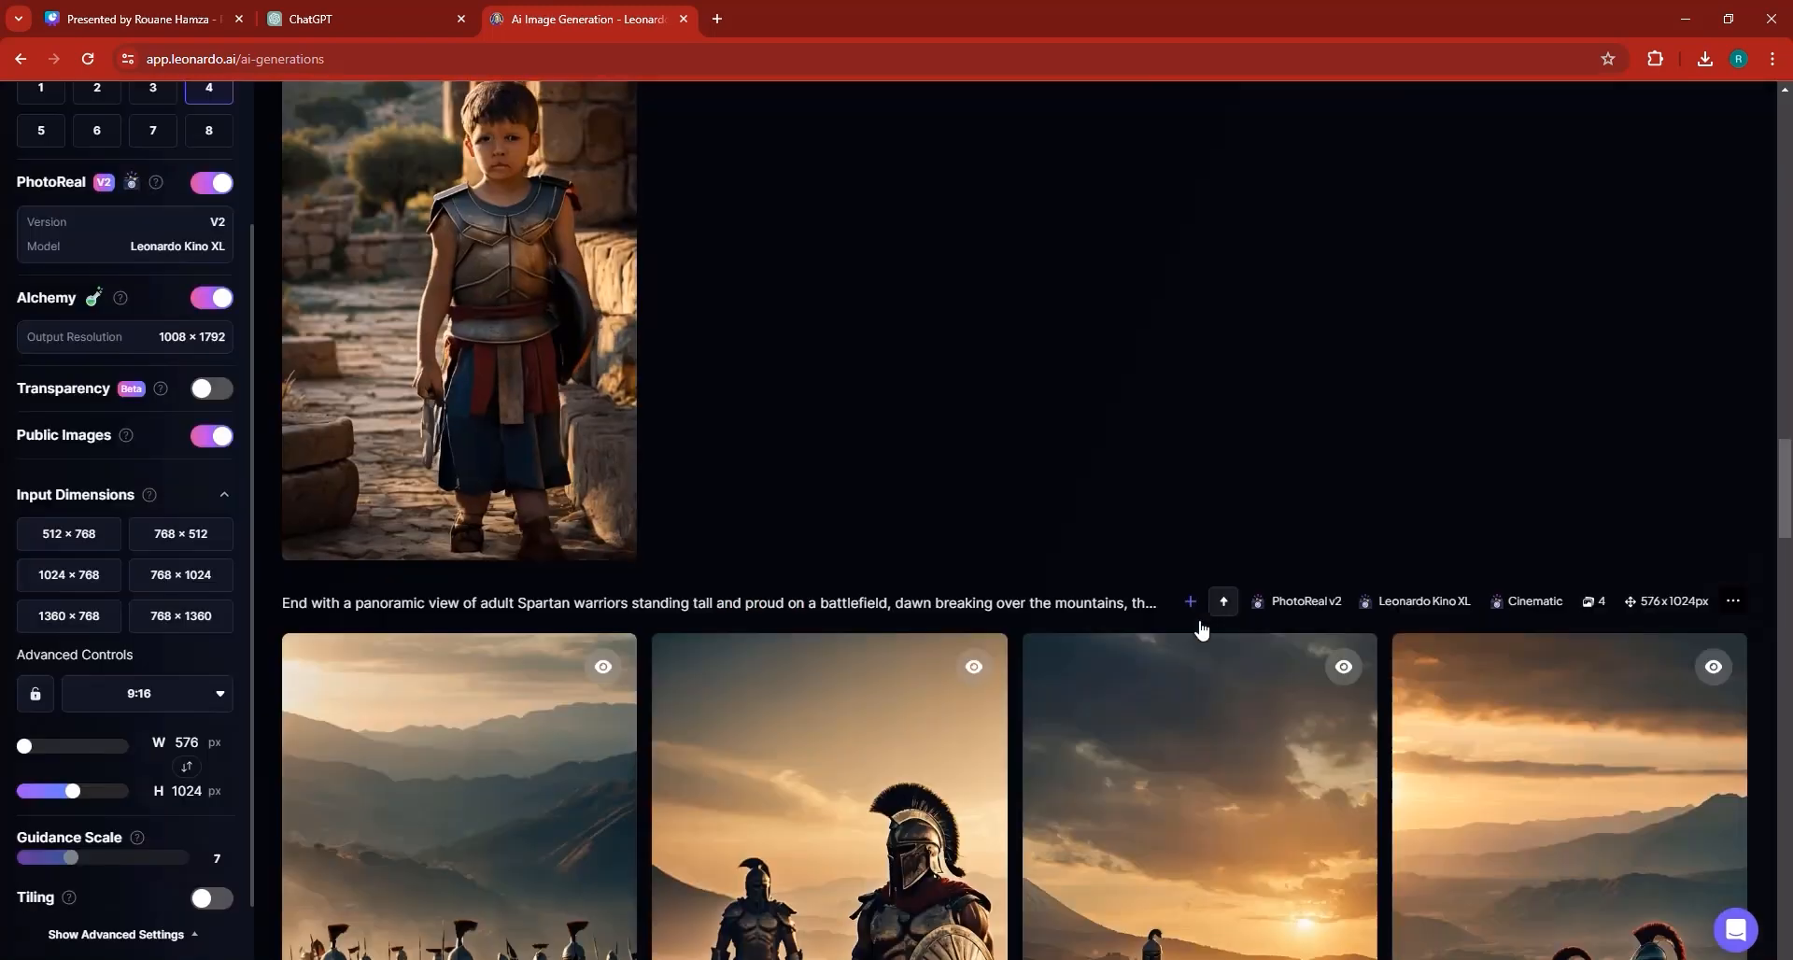
Download the MP4 motion video of the boy beside the stone house.
scroll(1200, 621, "up", 5)
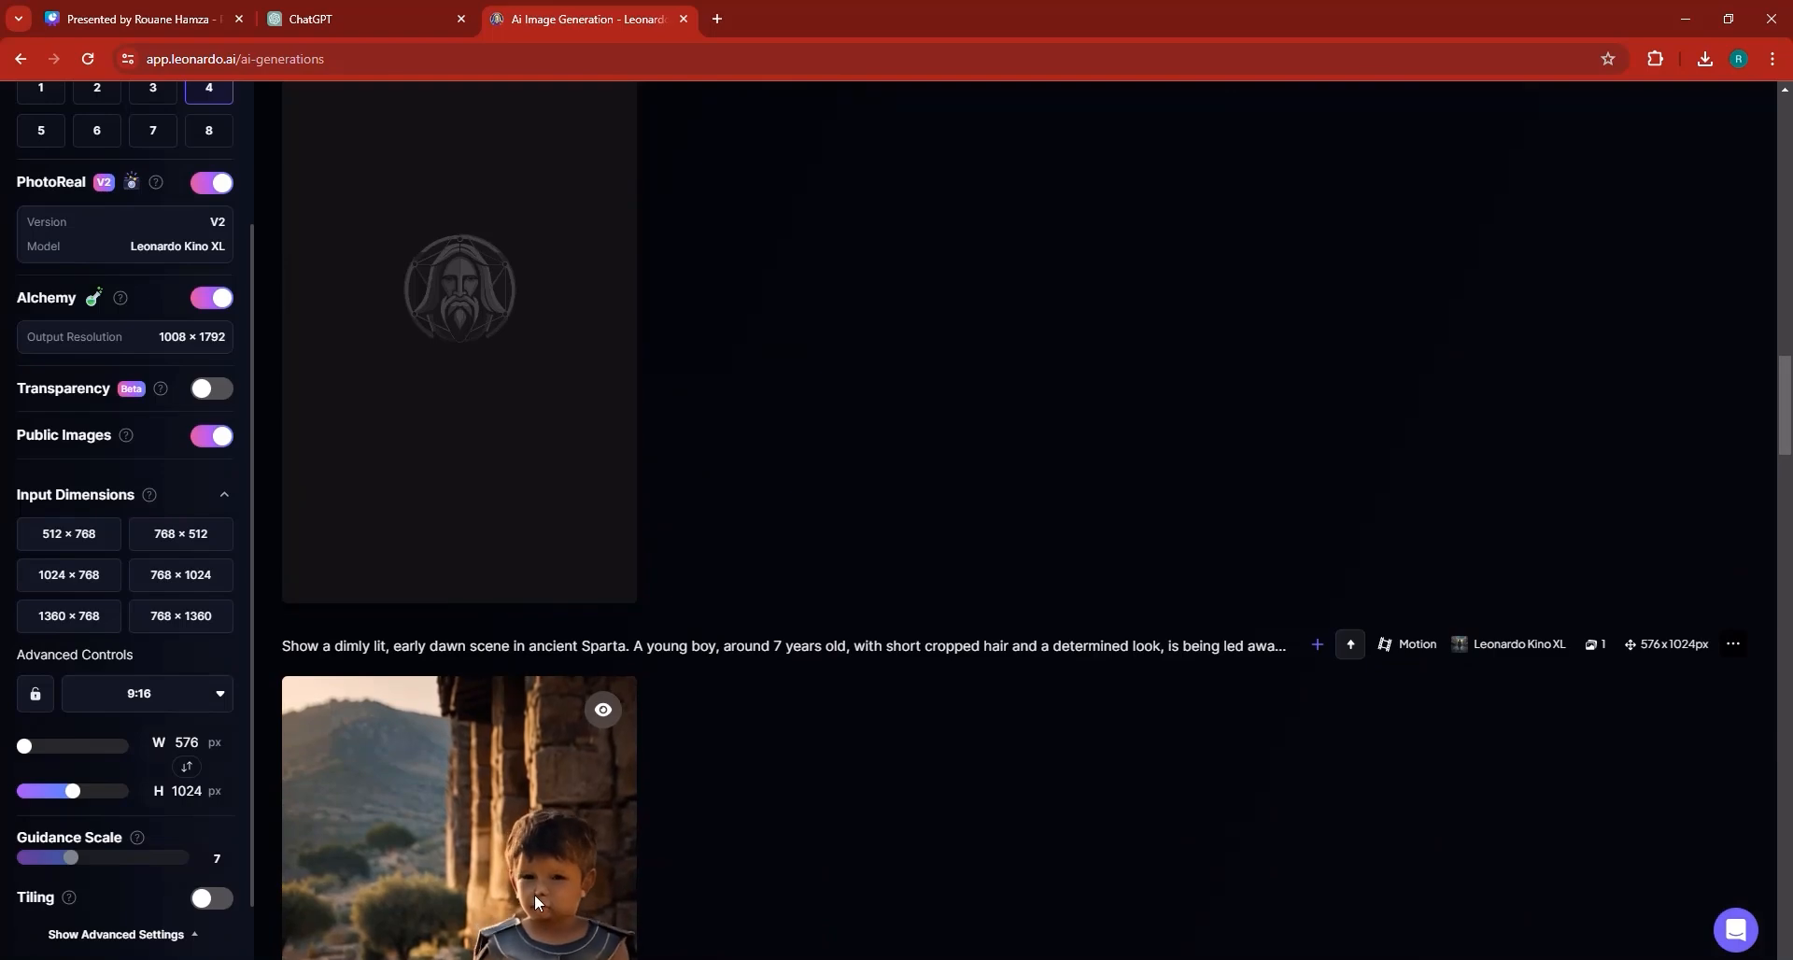
scroll(520, 807, "down", 2)
scroll(621, 836, "down", 5)
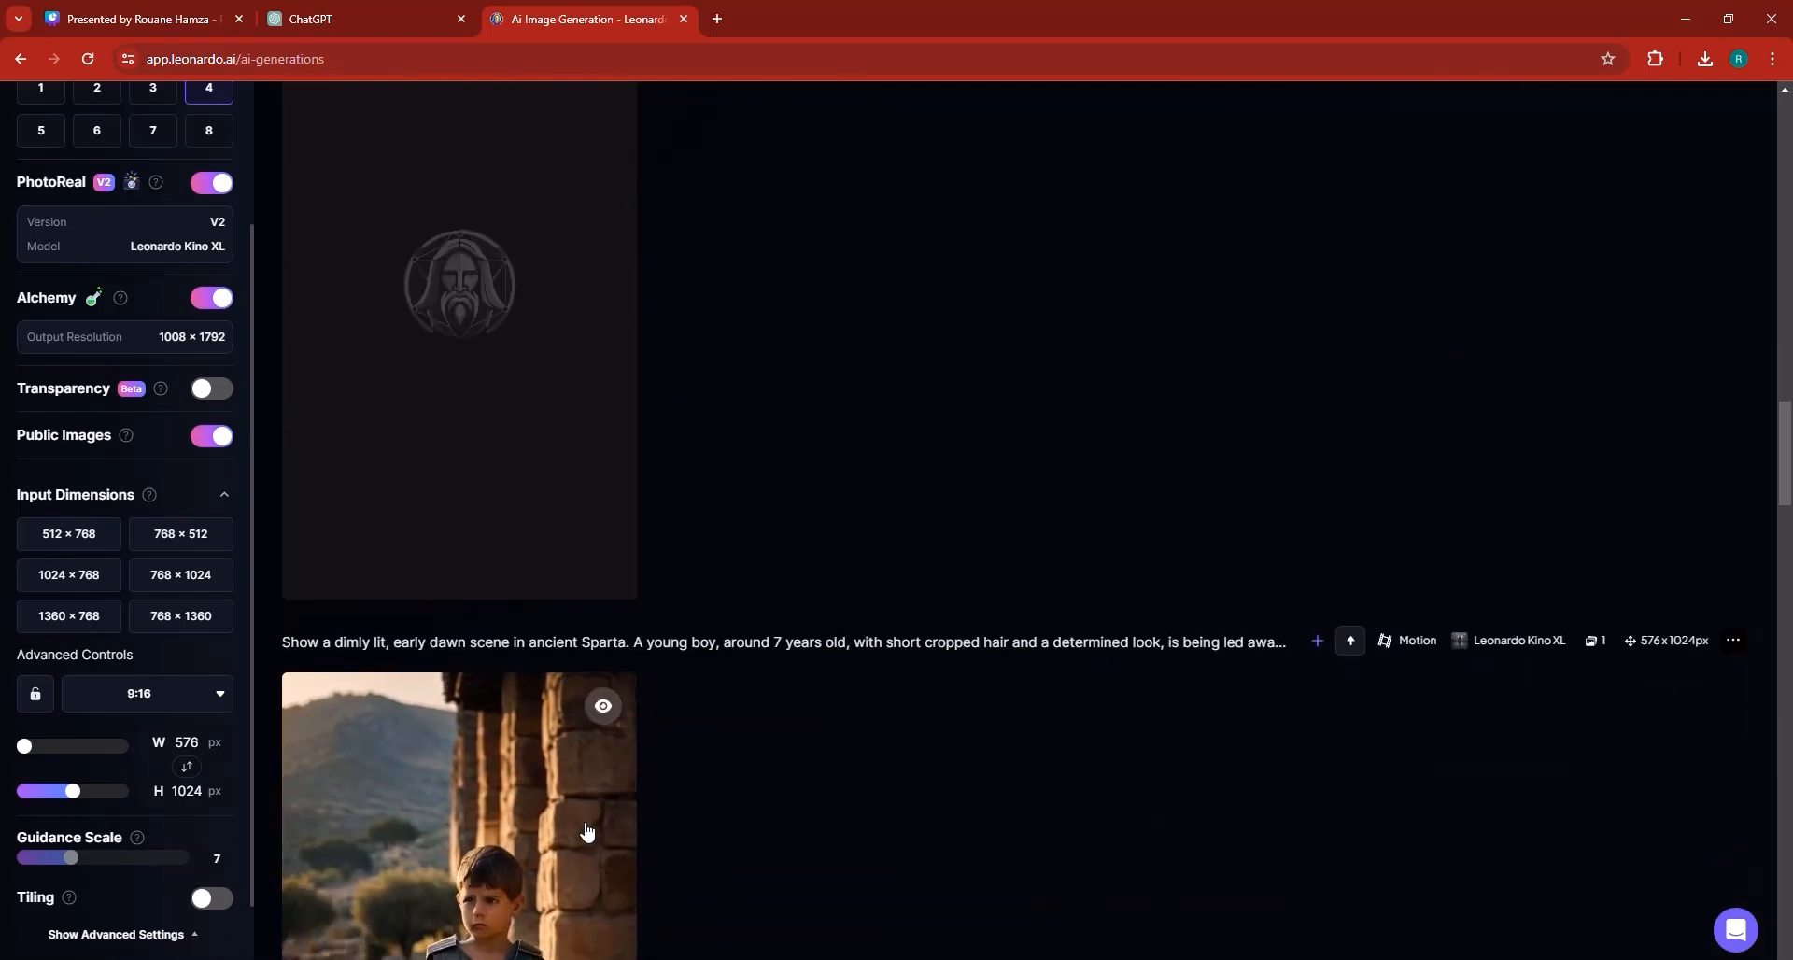
scroll(585, 834, "down", 2)
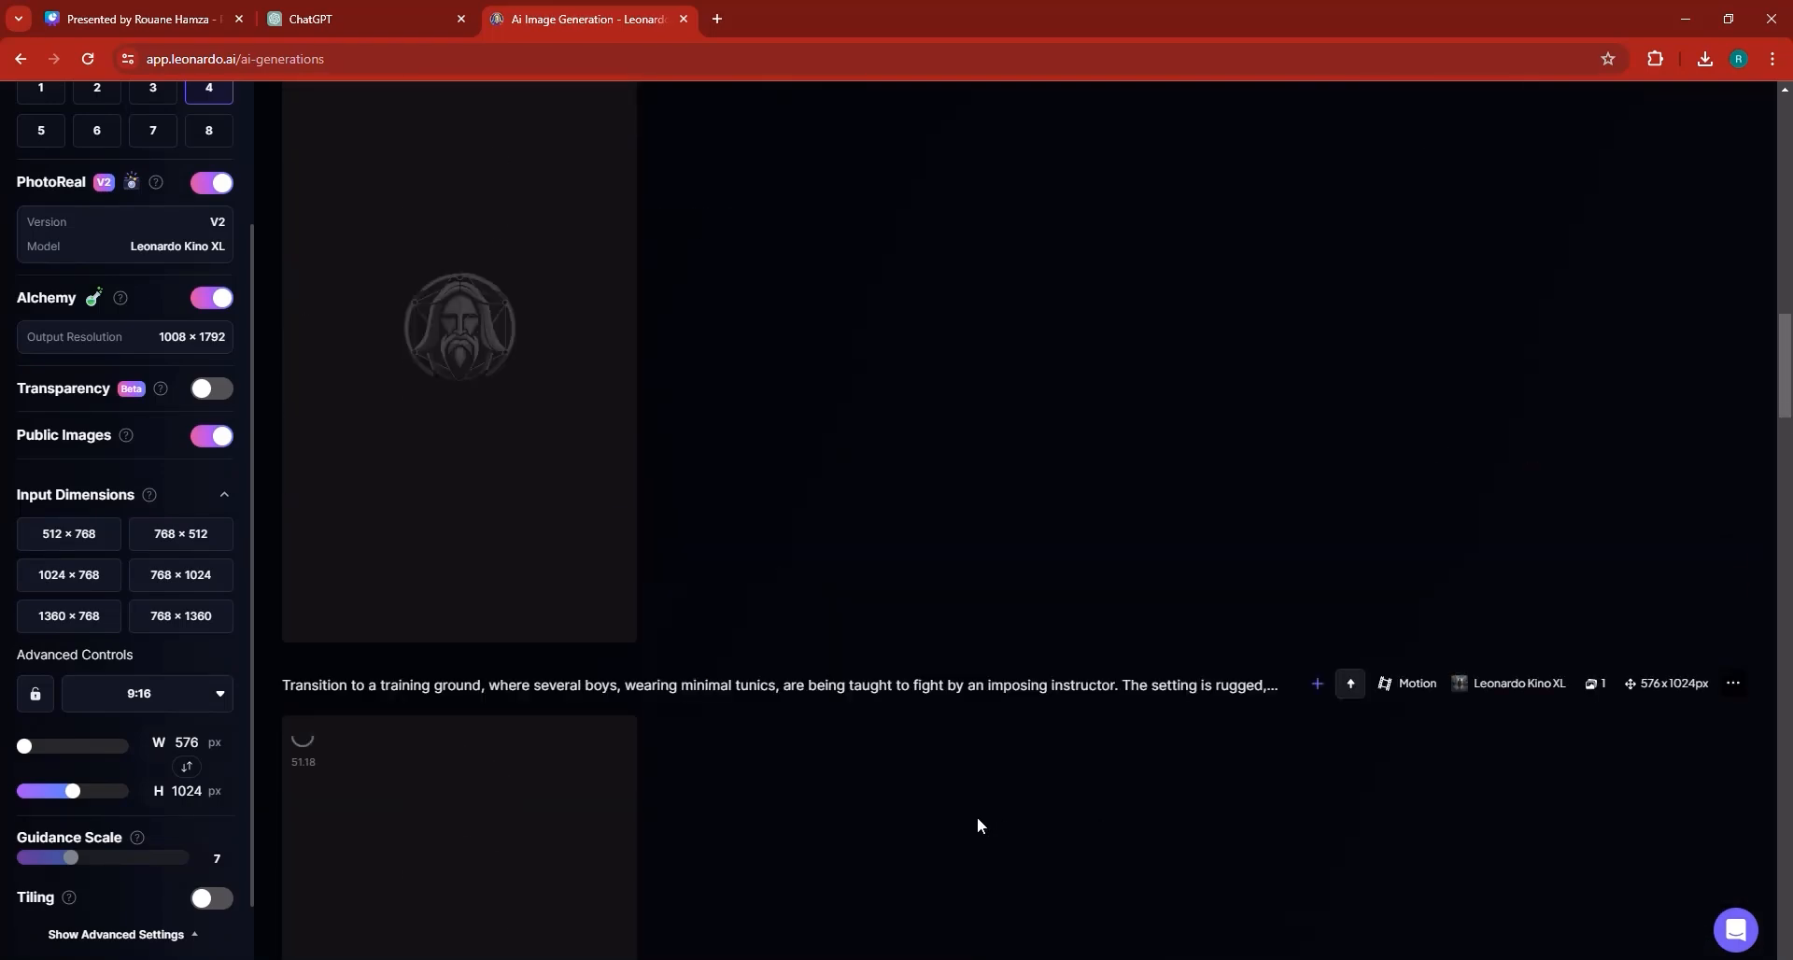
scroll(987, 793, "down", 10)
scroll(988, 801, "down", 4)
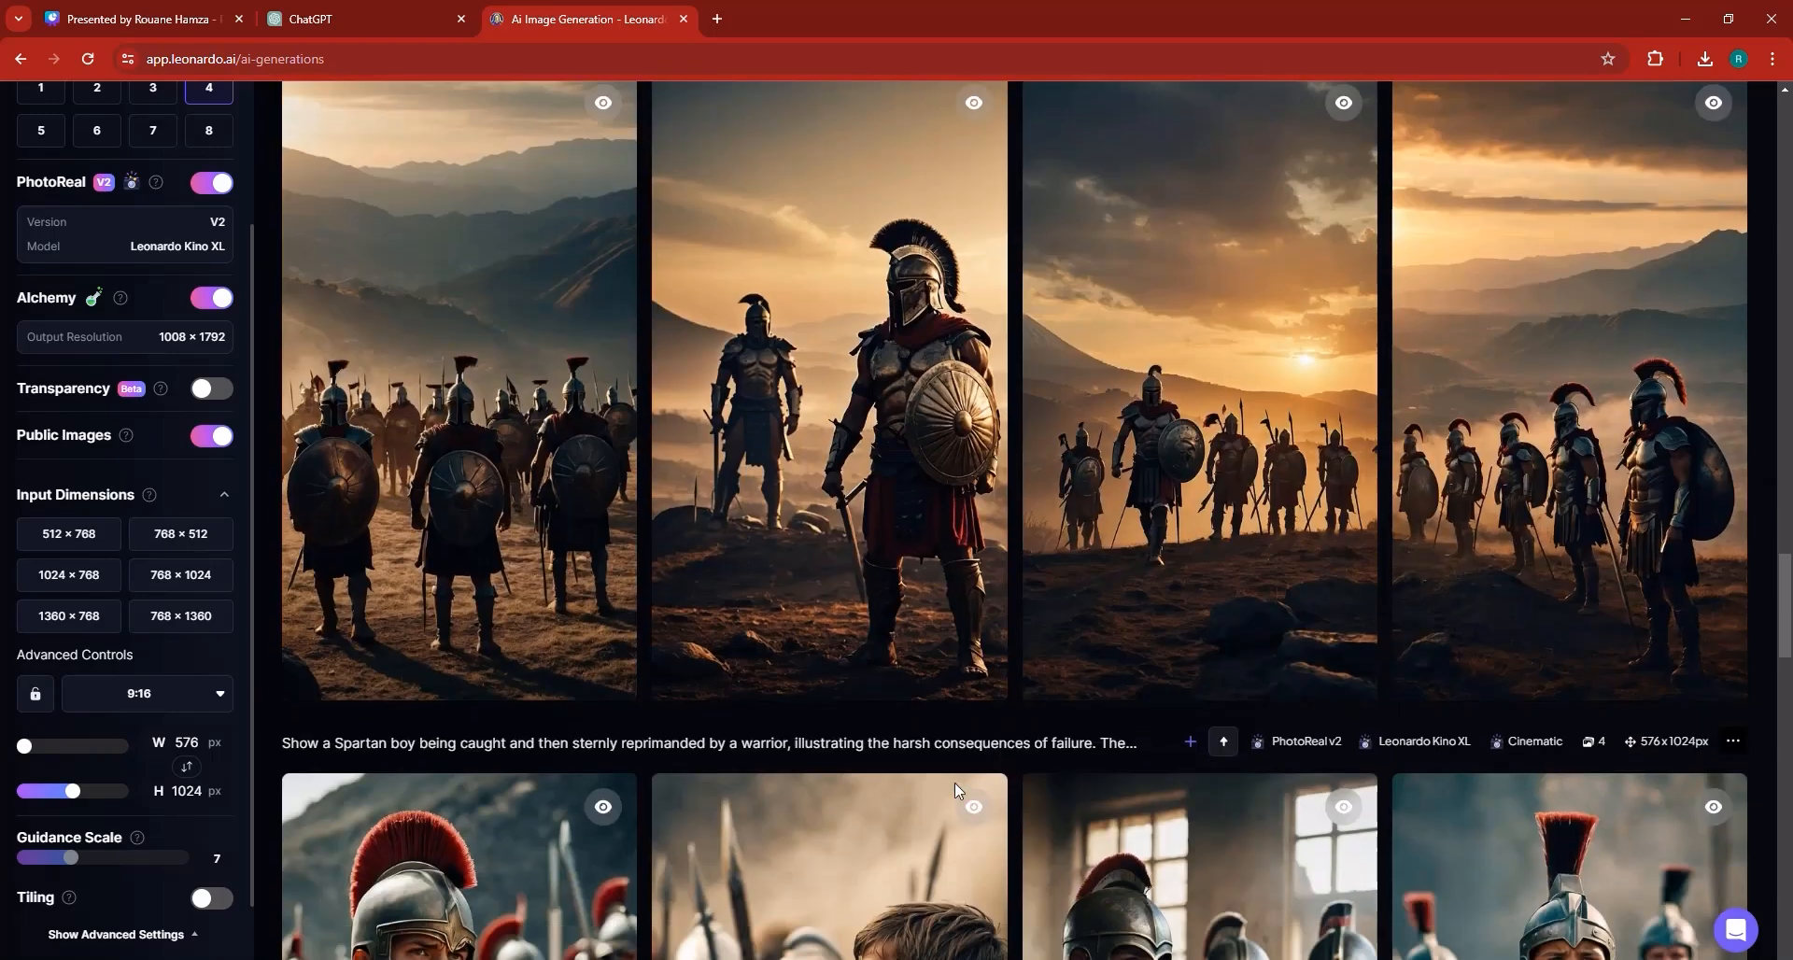
scroll(954, 782, "up", 15)
scroll(817, 573, "down", 8)
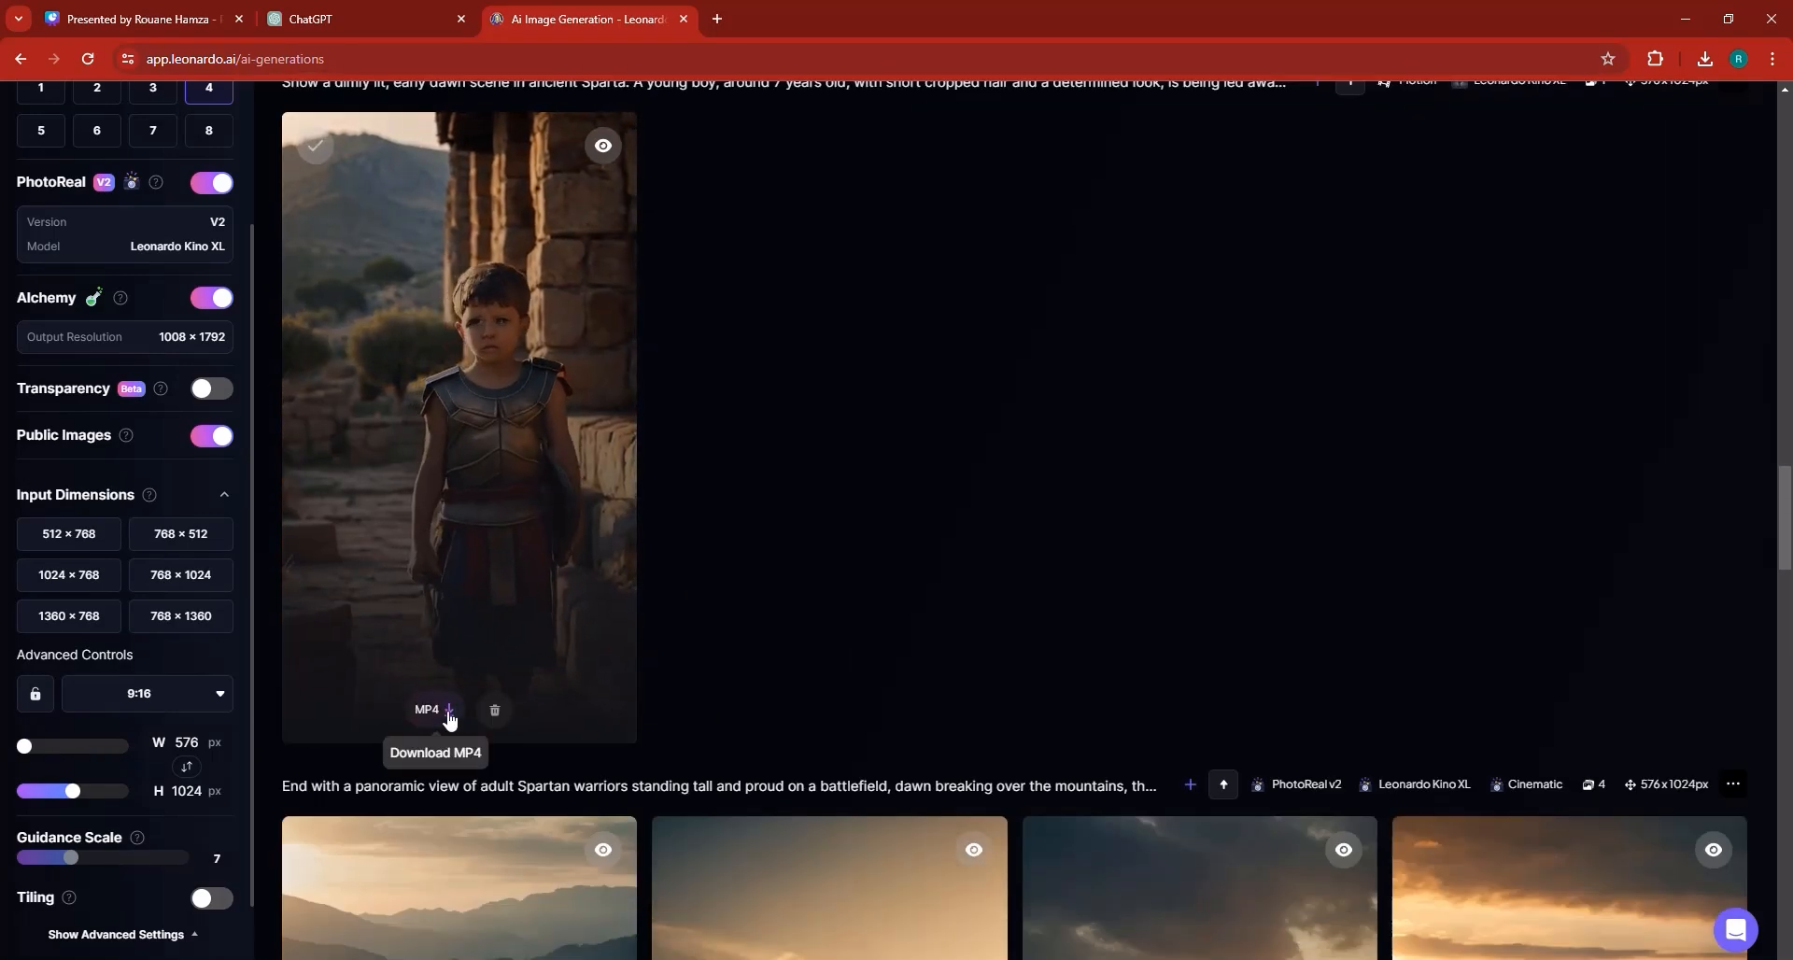
left_click(448, 721)
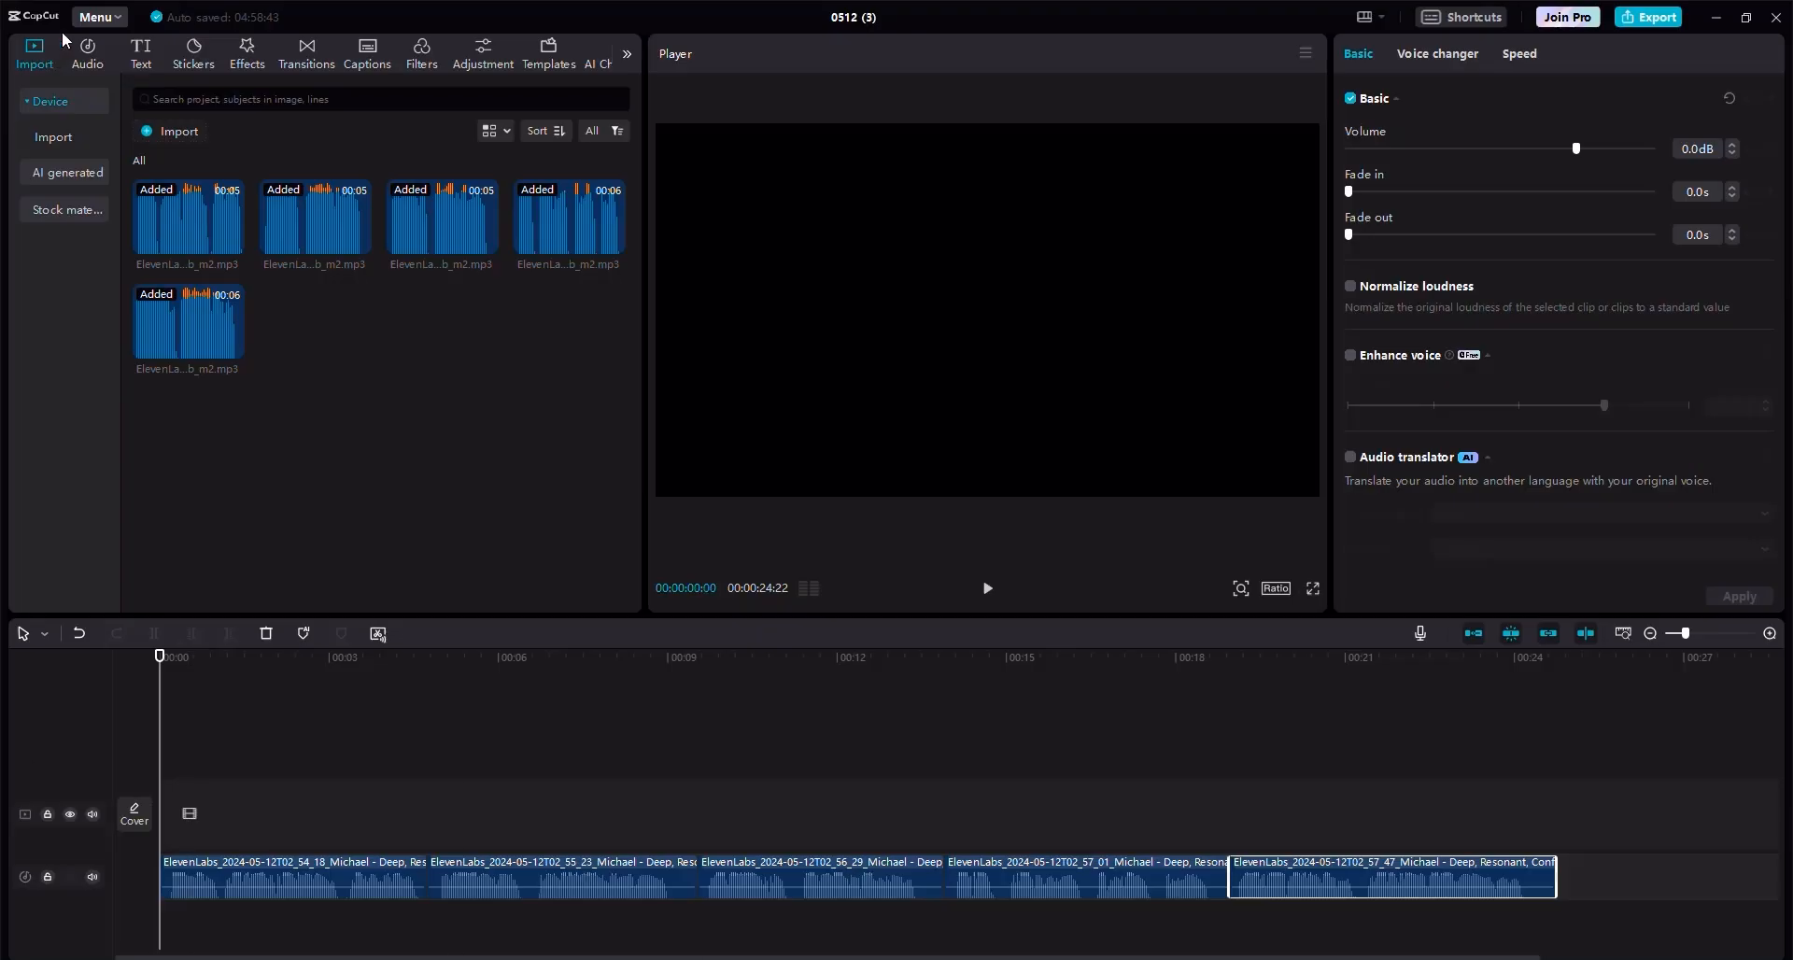
Import the downloaded boy motion video and place it at the start of the video track.
left_click(172, 133)
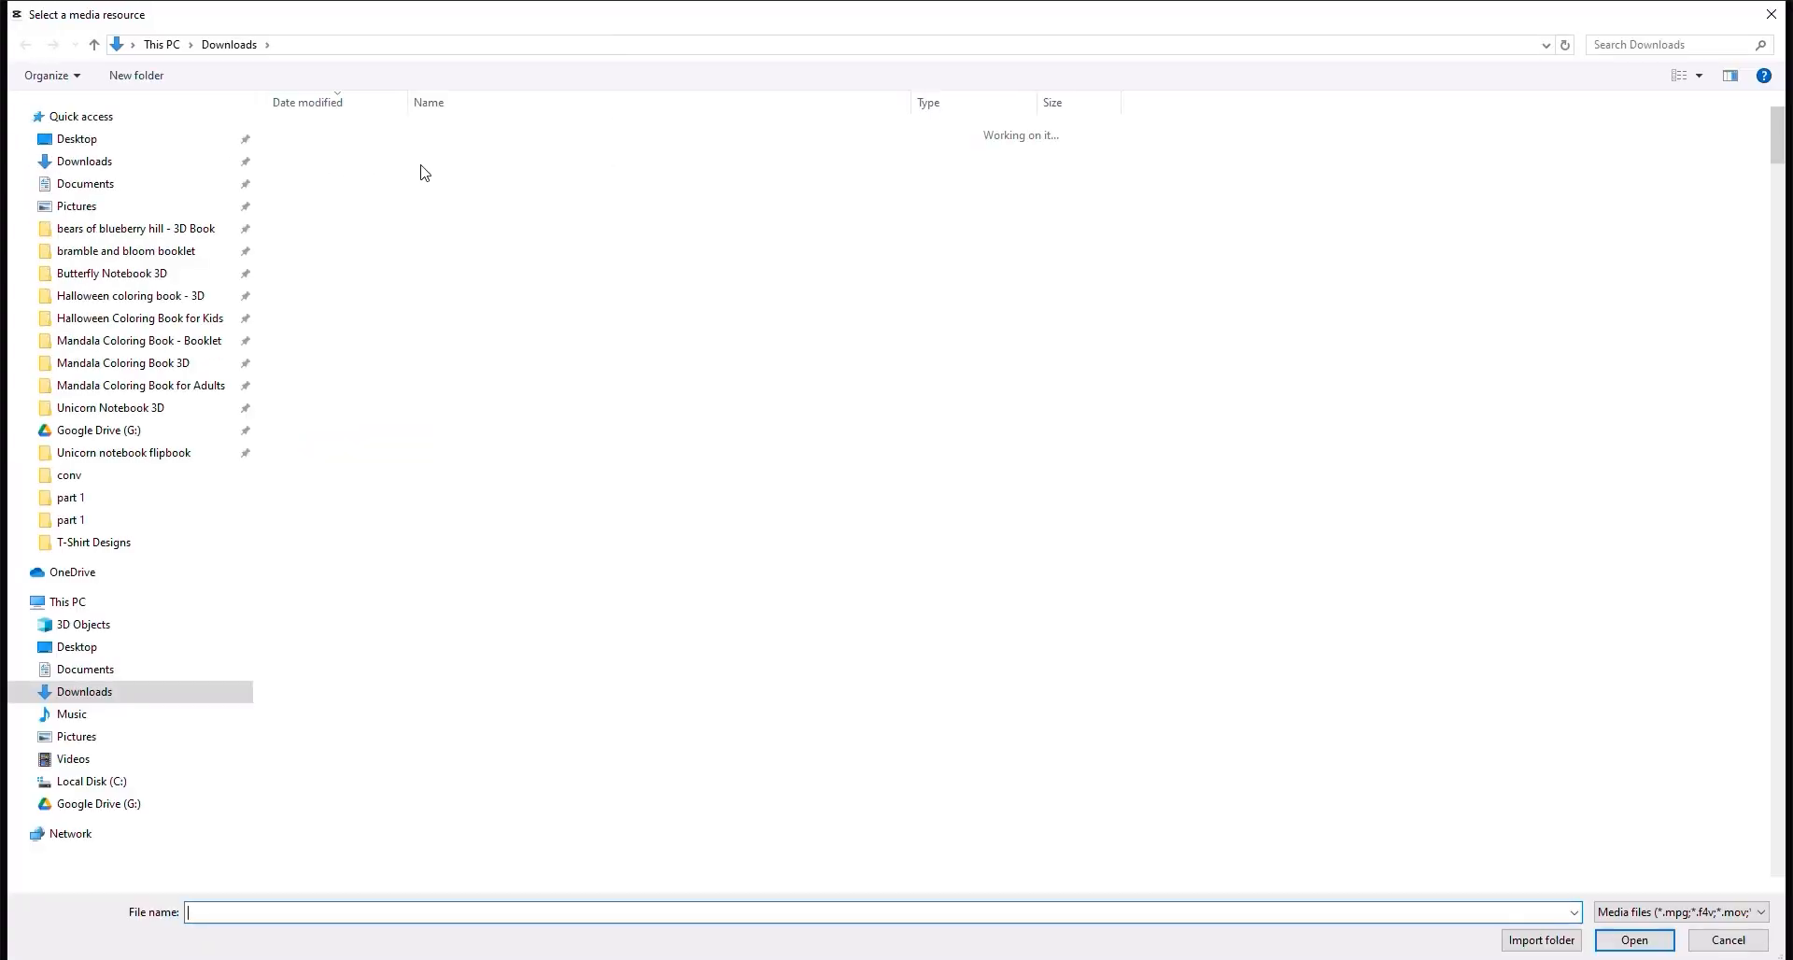
double_click(432, 165)
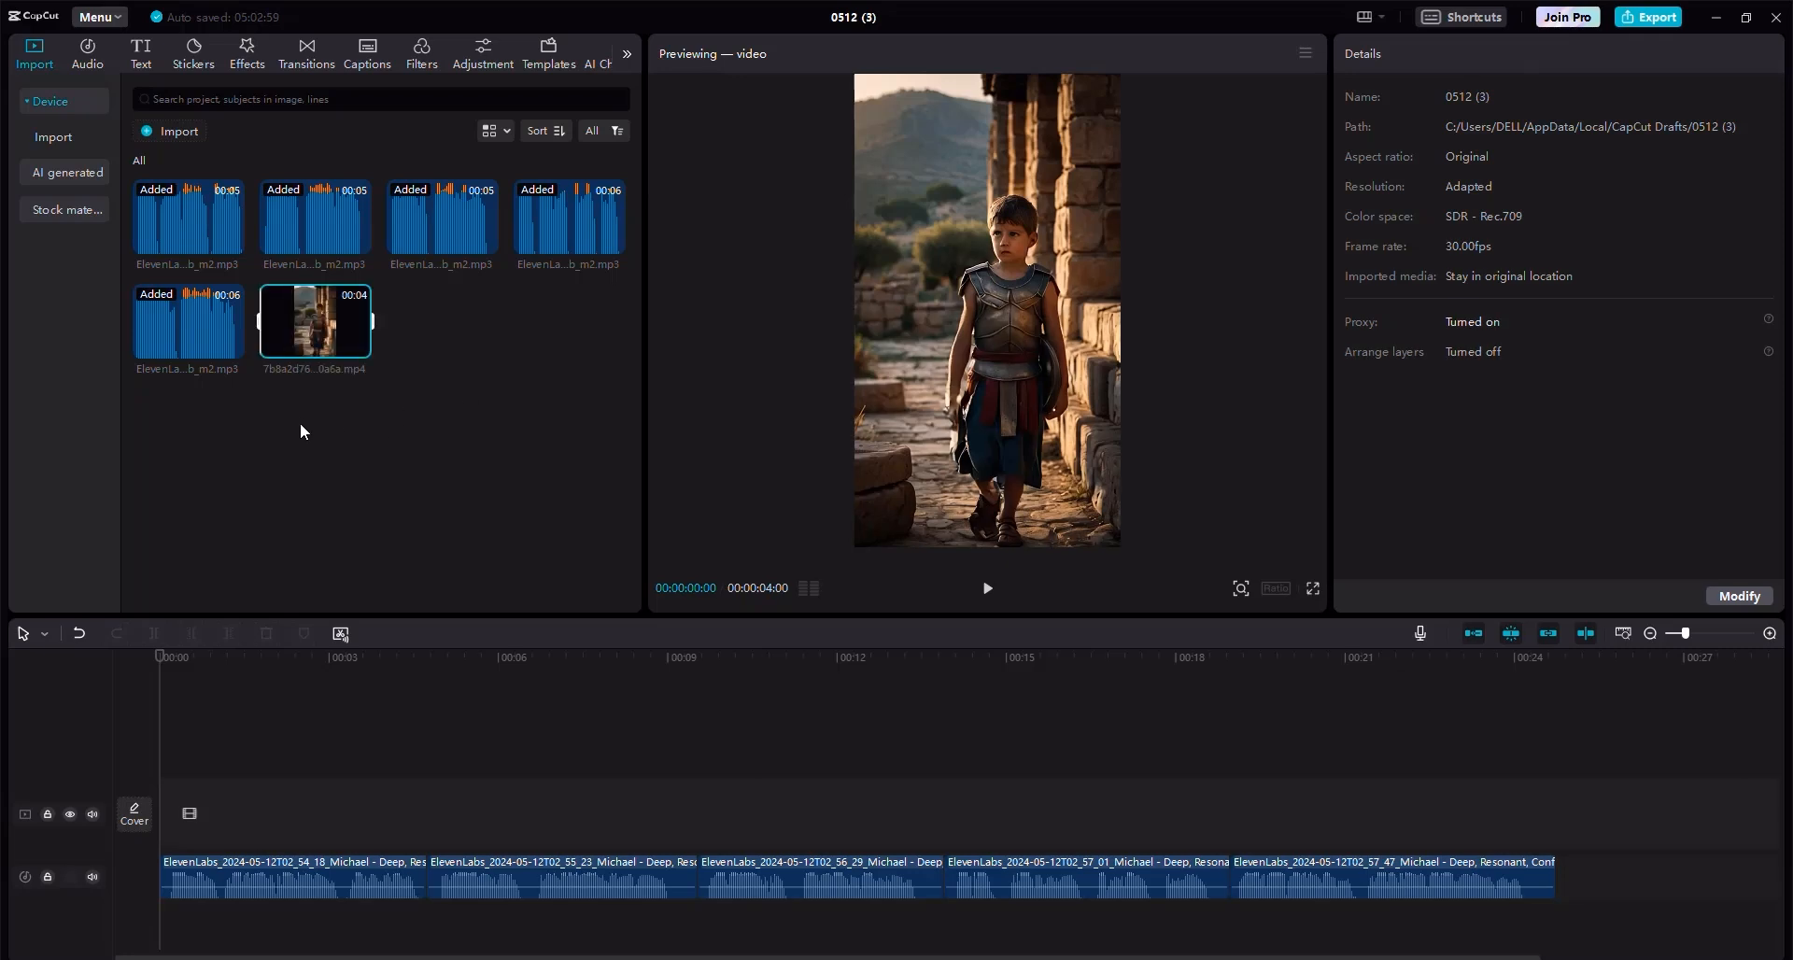
left_click_drag(315, 321, 172, 812)
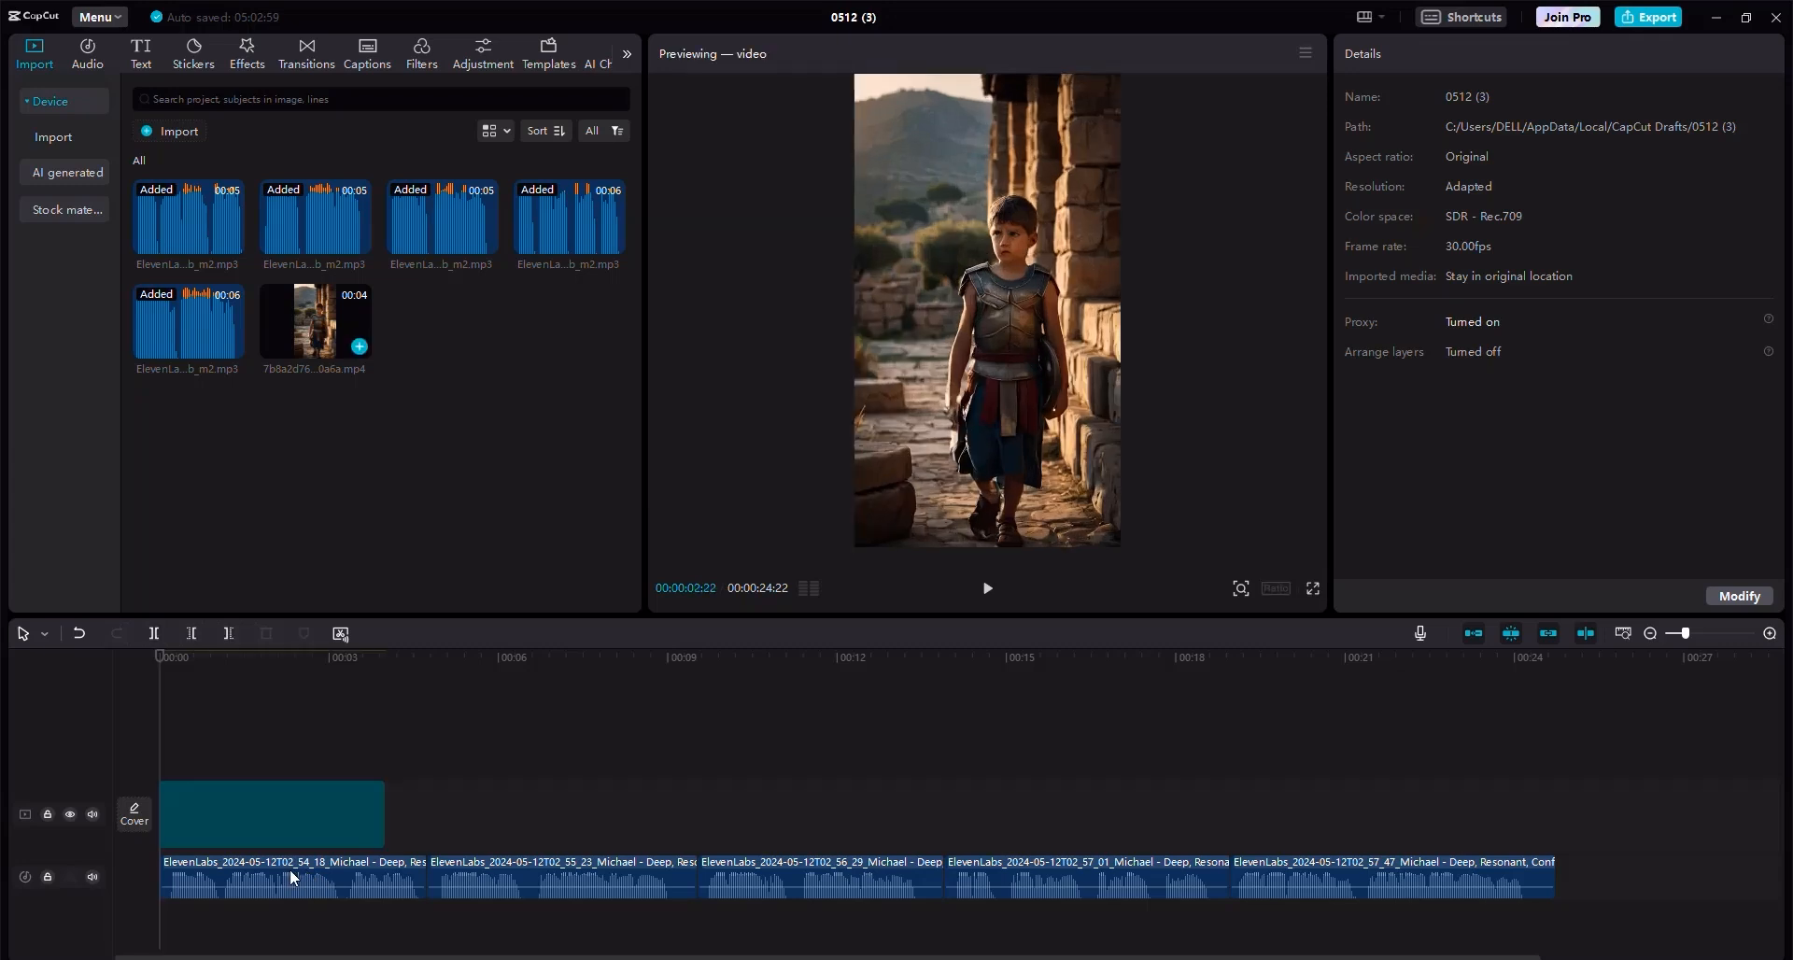
Set the first video clip's speed to 0.8x.
left_click(231, 872)
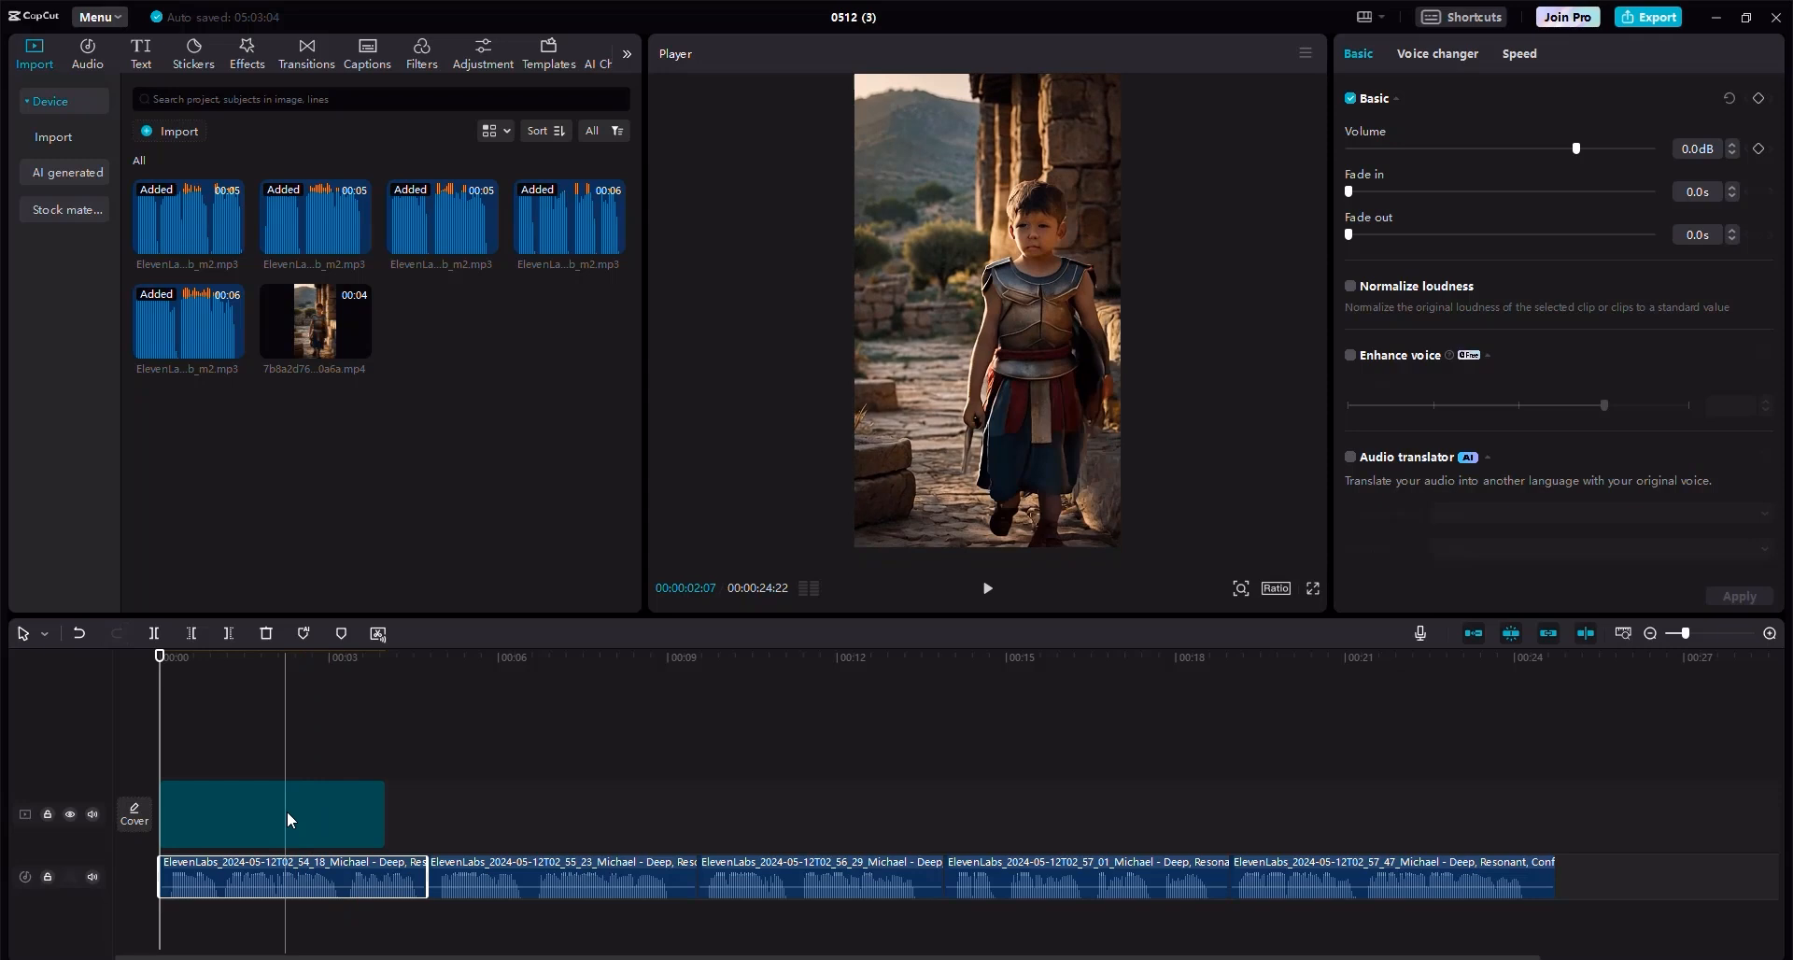
left_click(288, 814)
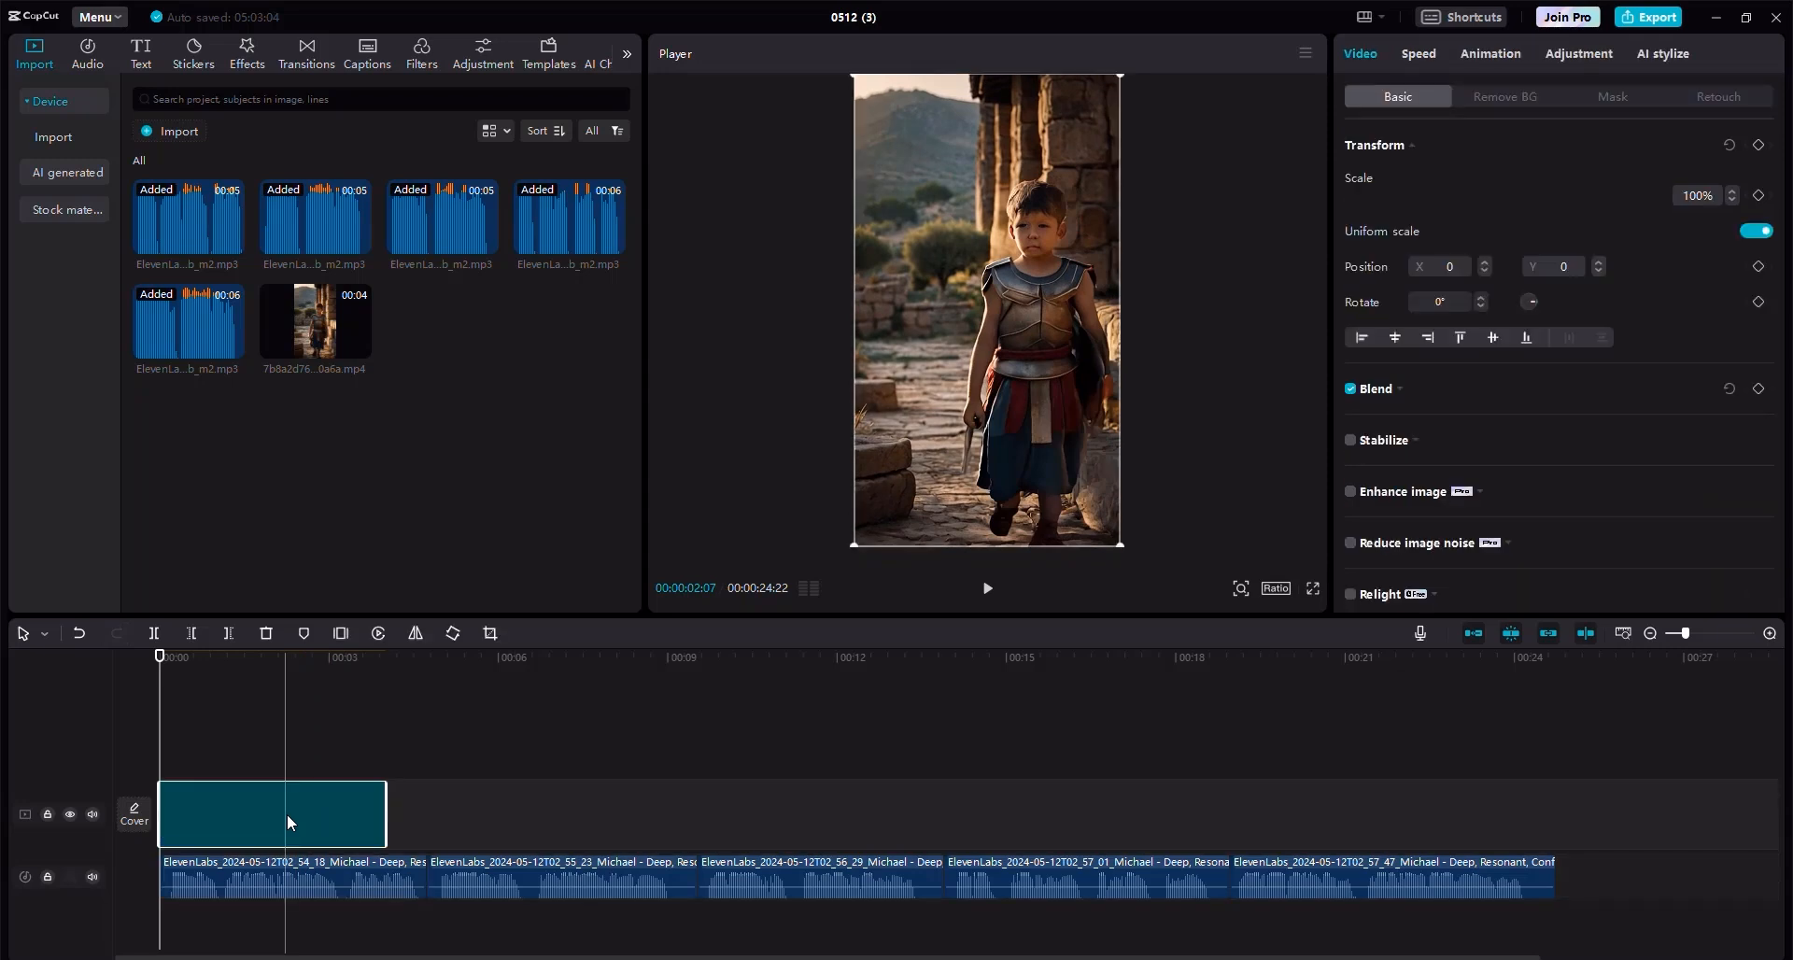
left_click(1425, 59)
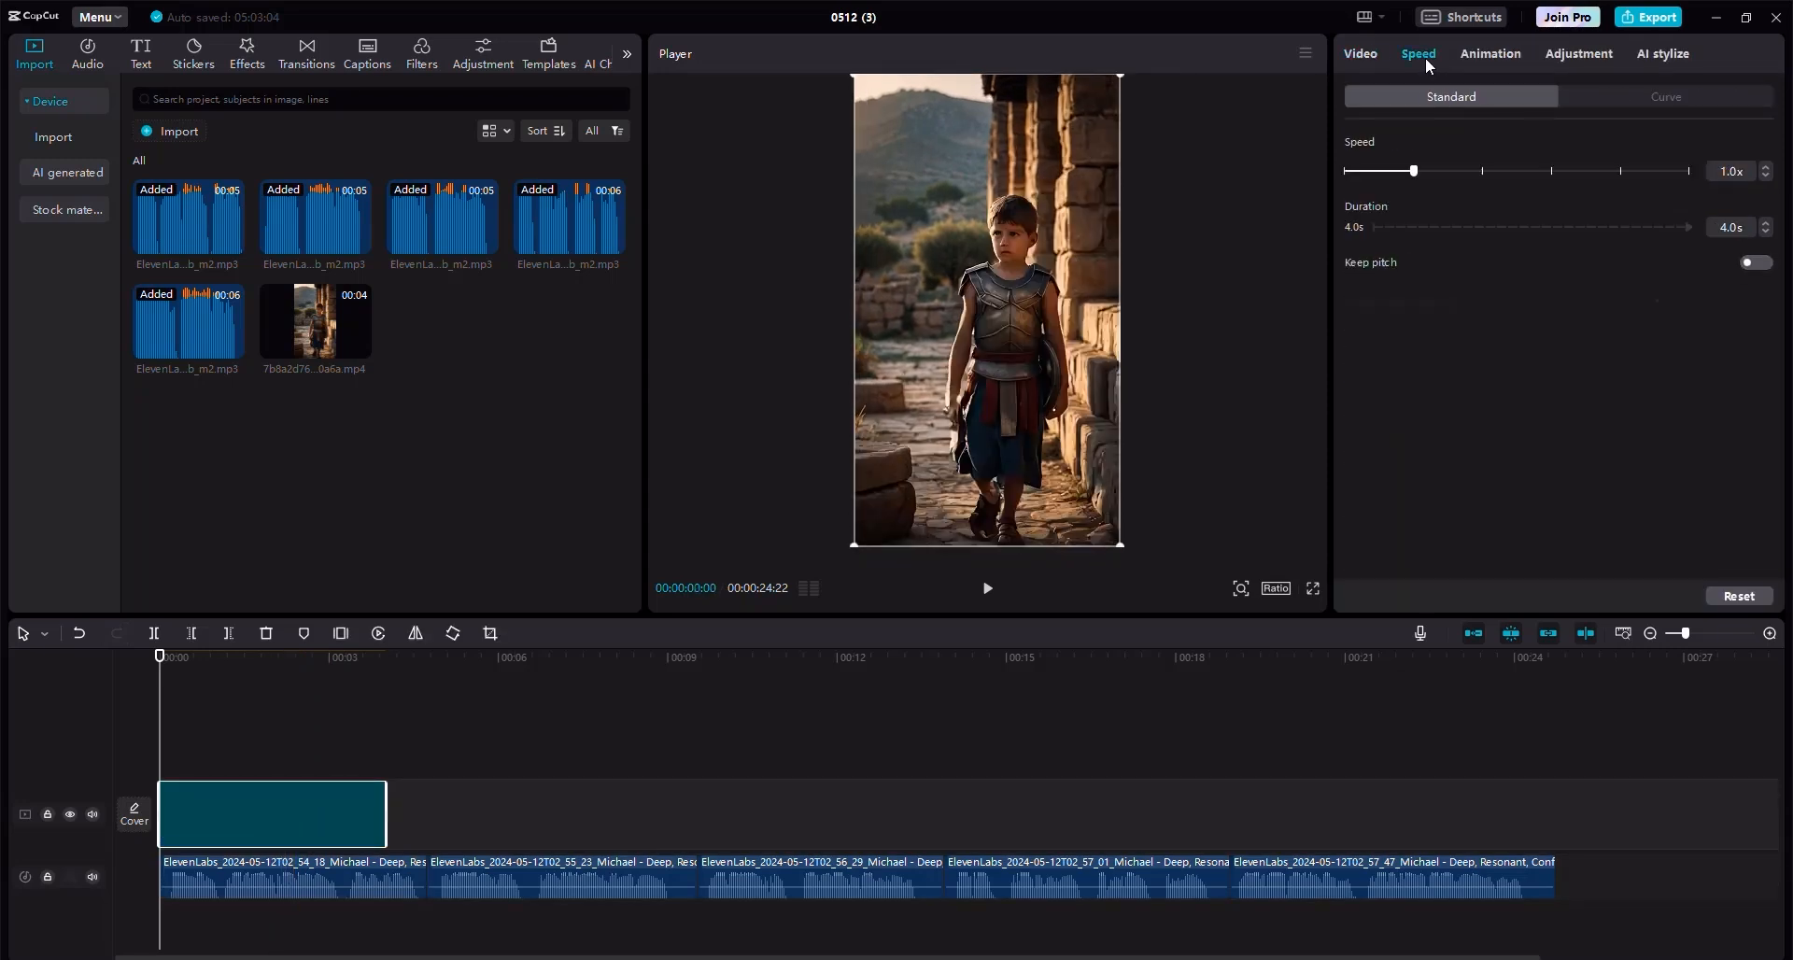
left_click(1397, 173)
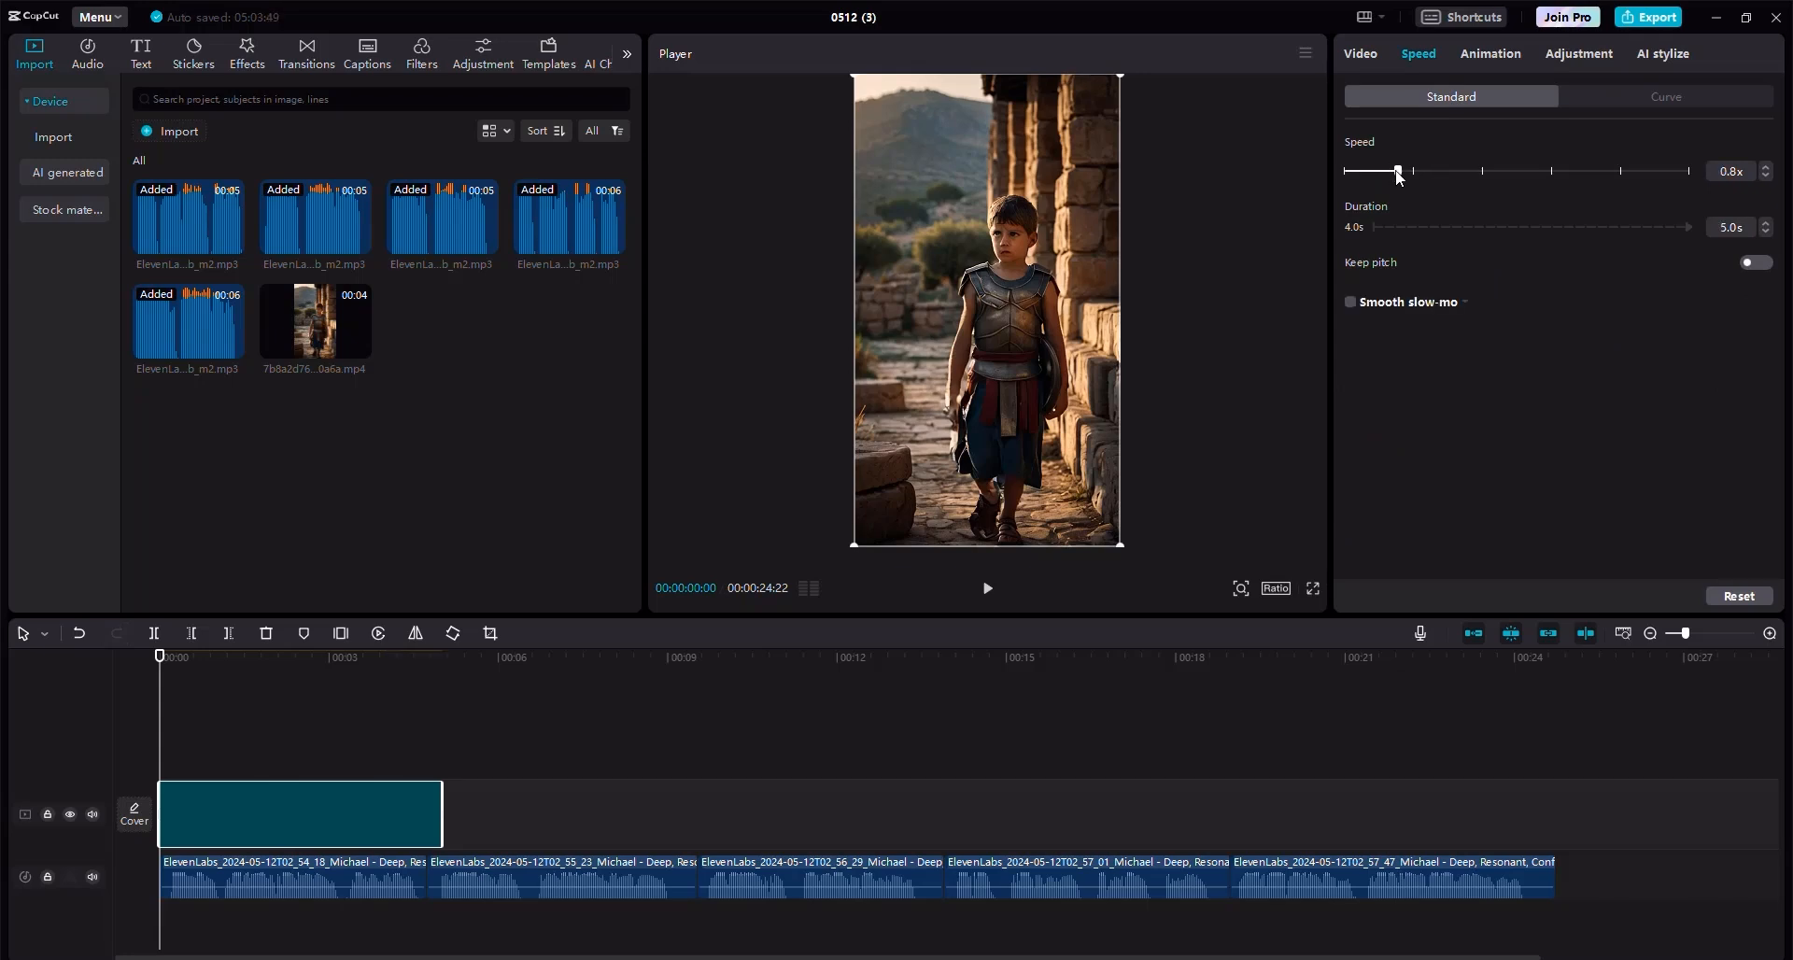
Trim the end of the first video clip to line up with the end of the first voiceover clip.
left_click(412, 883)
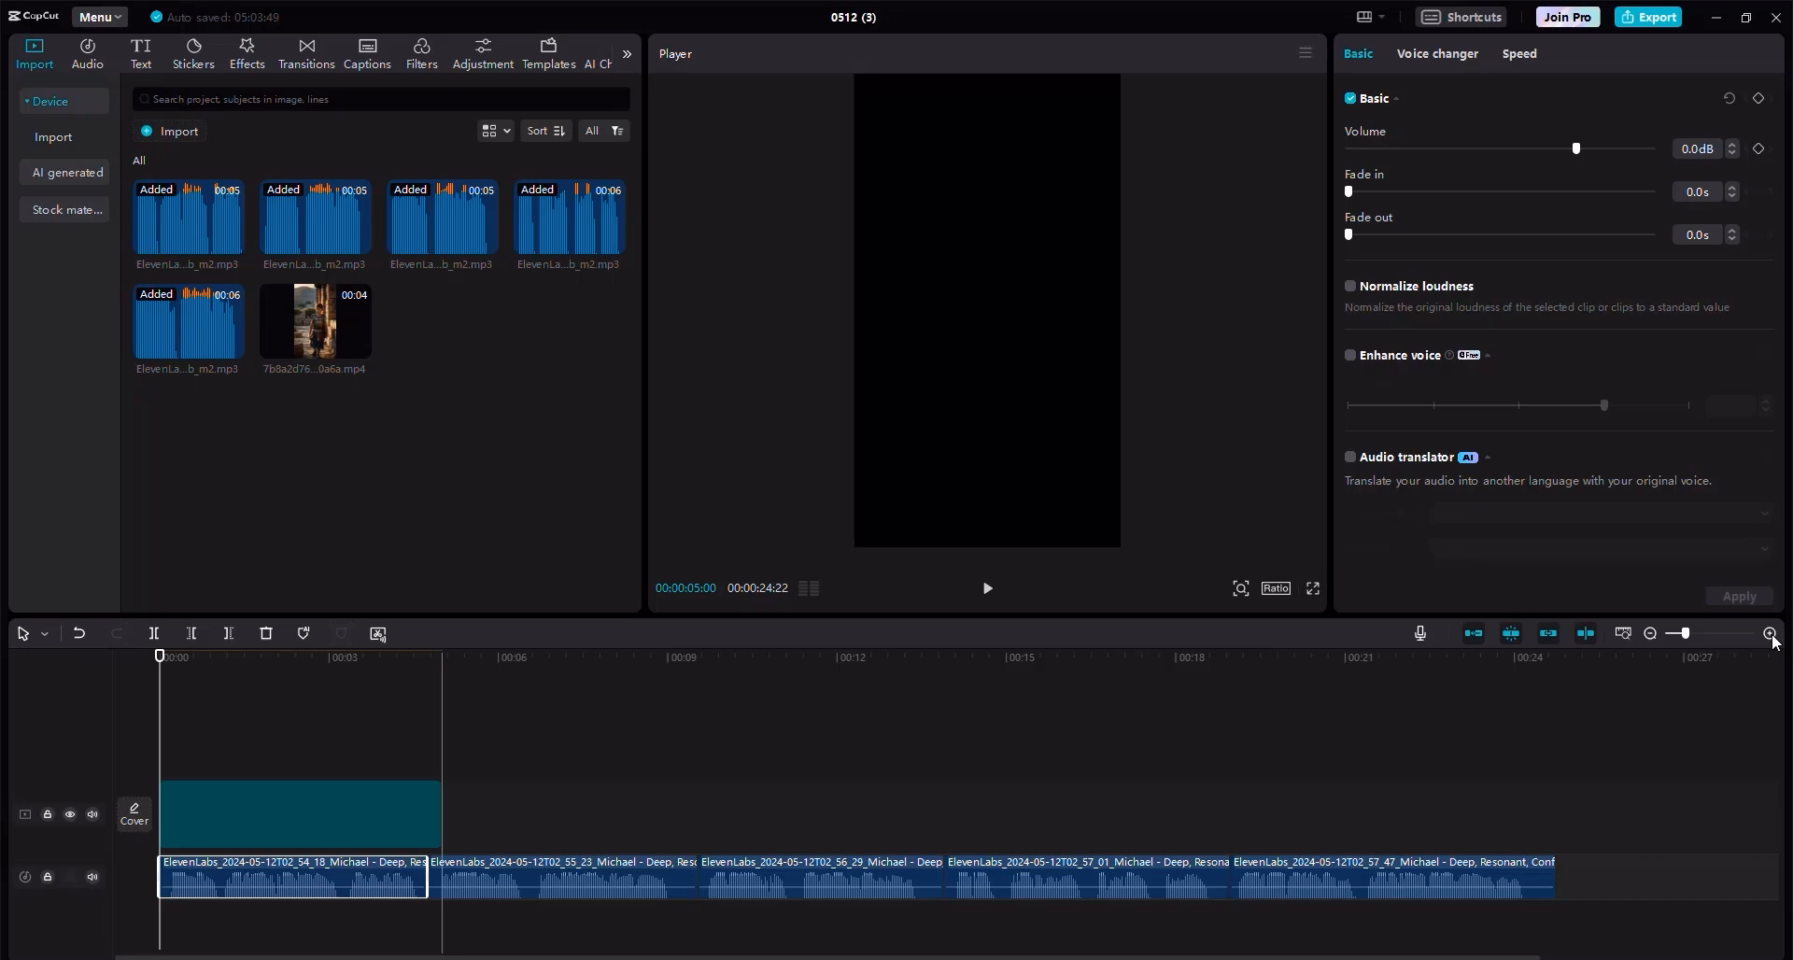
scroll(381, 816, "up", 2)
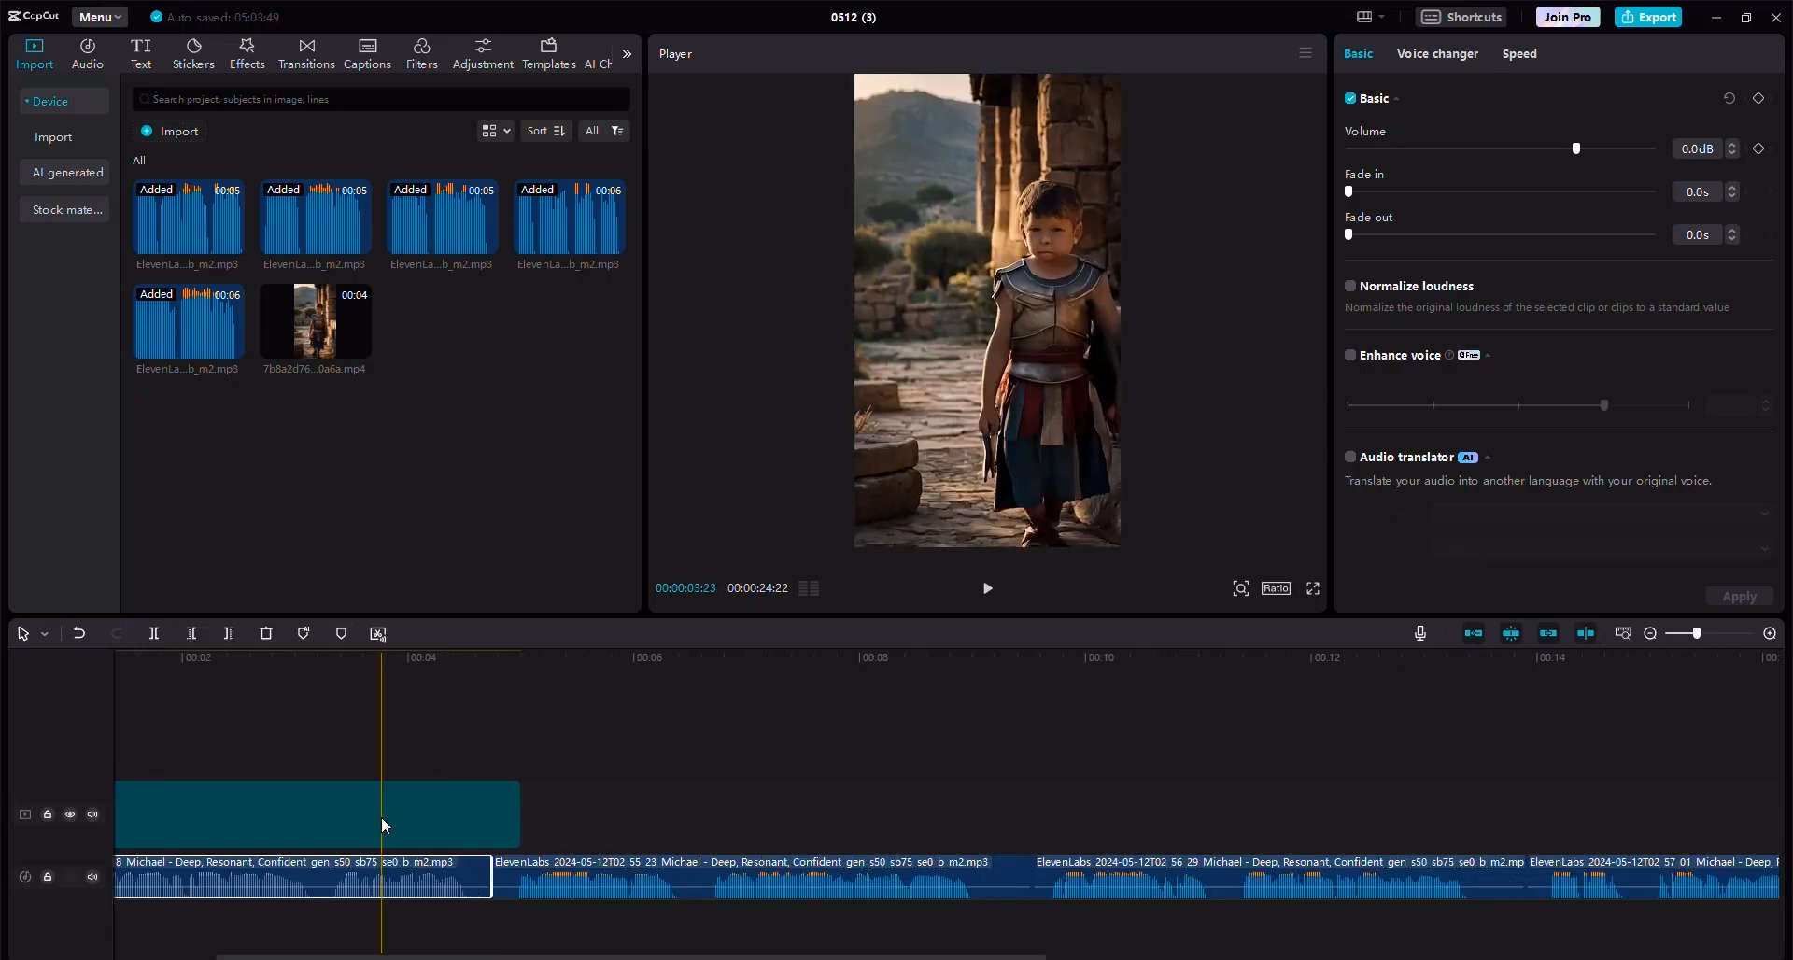
left_click(512, 800)
left_click_drag(497, 802, 497, 801)
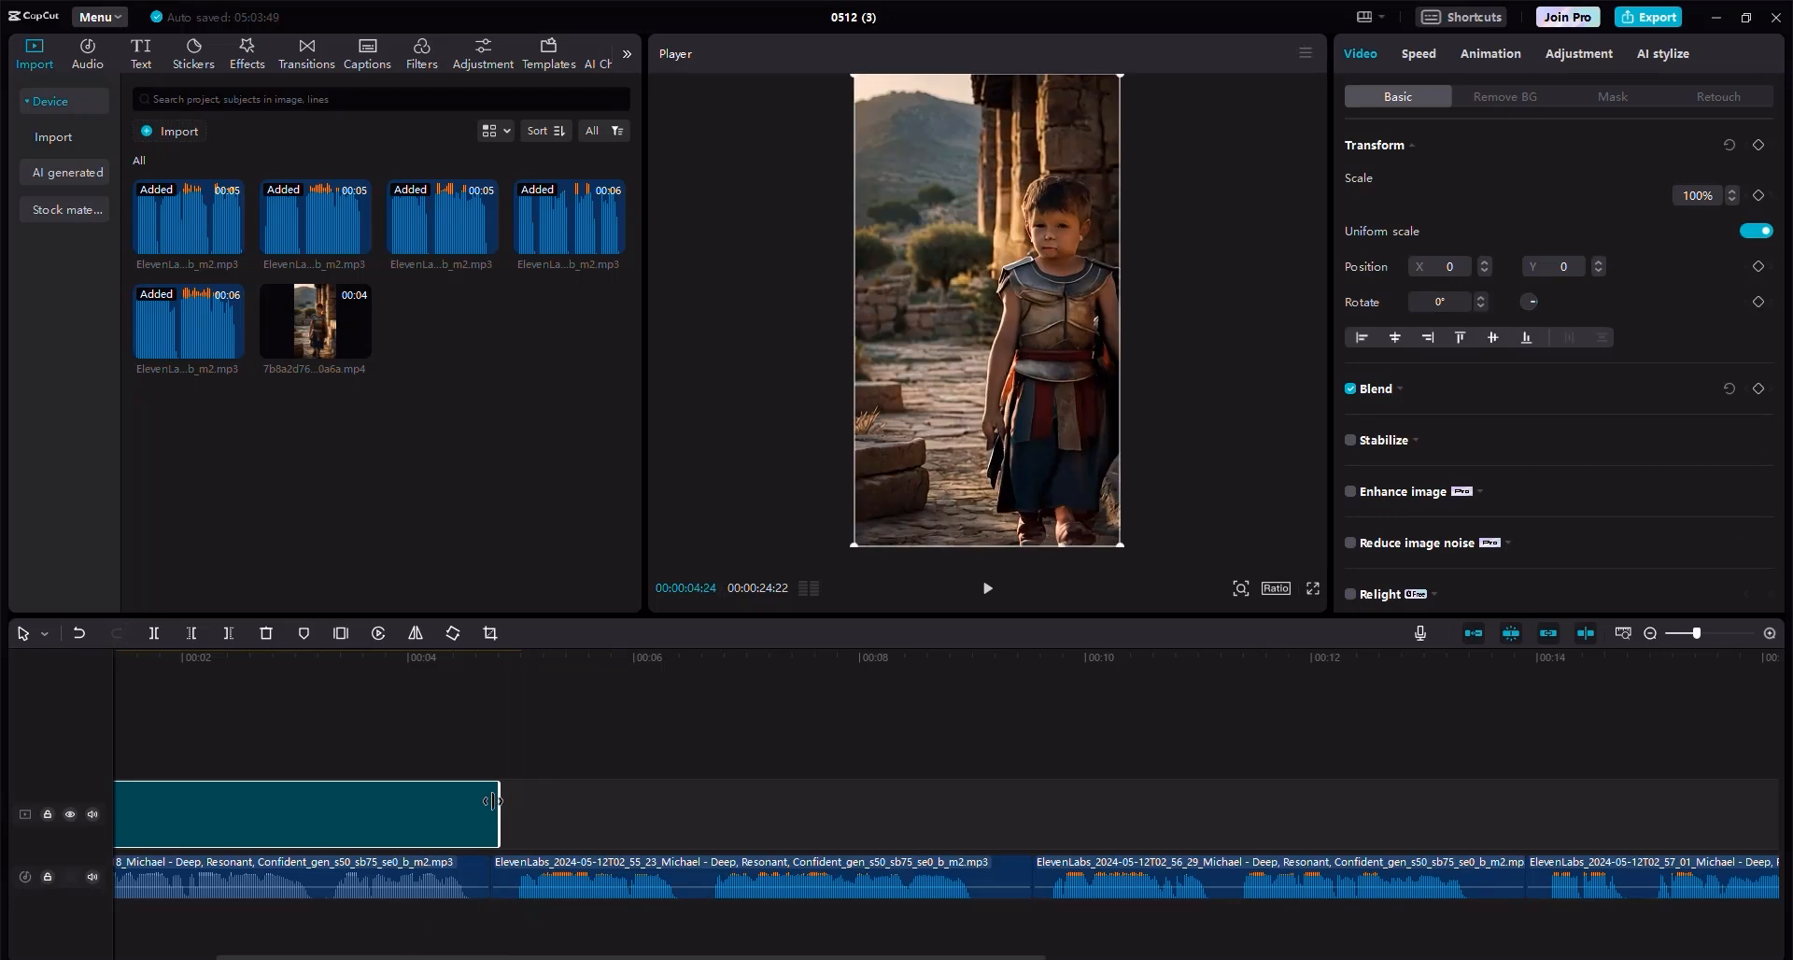
left_click_drag(489, 799, 487, 799)
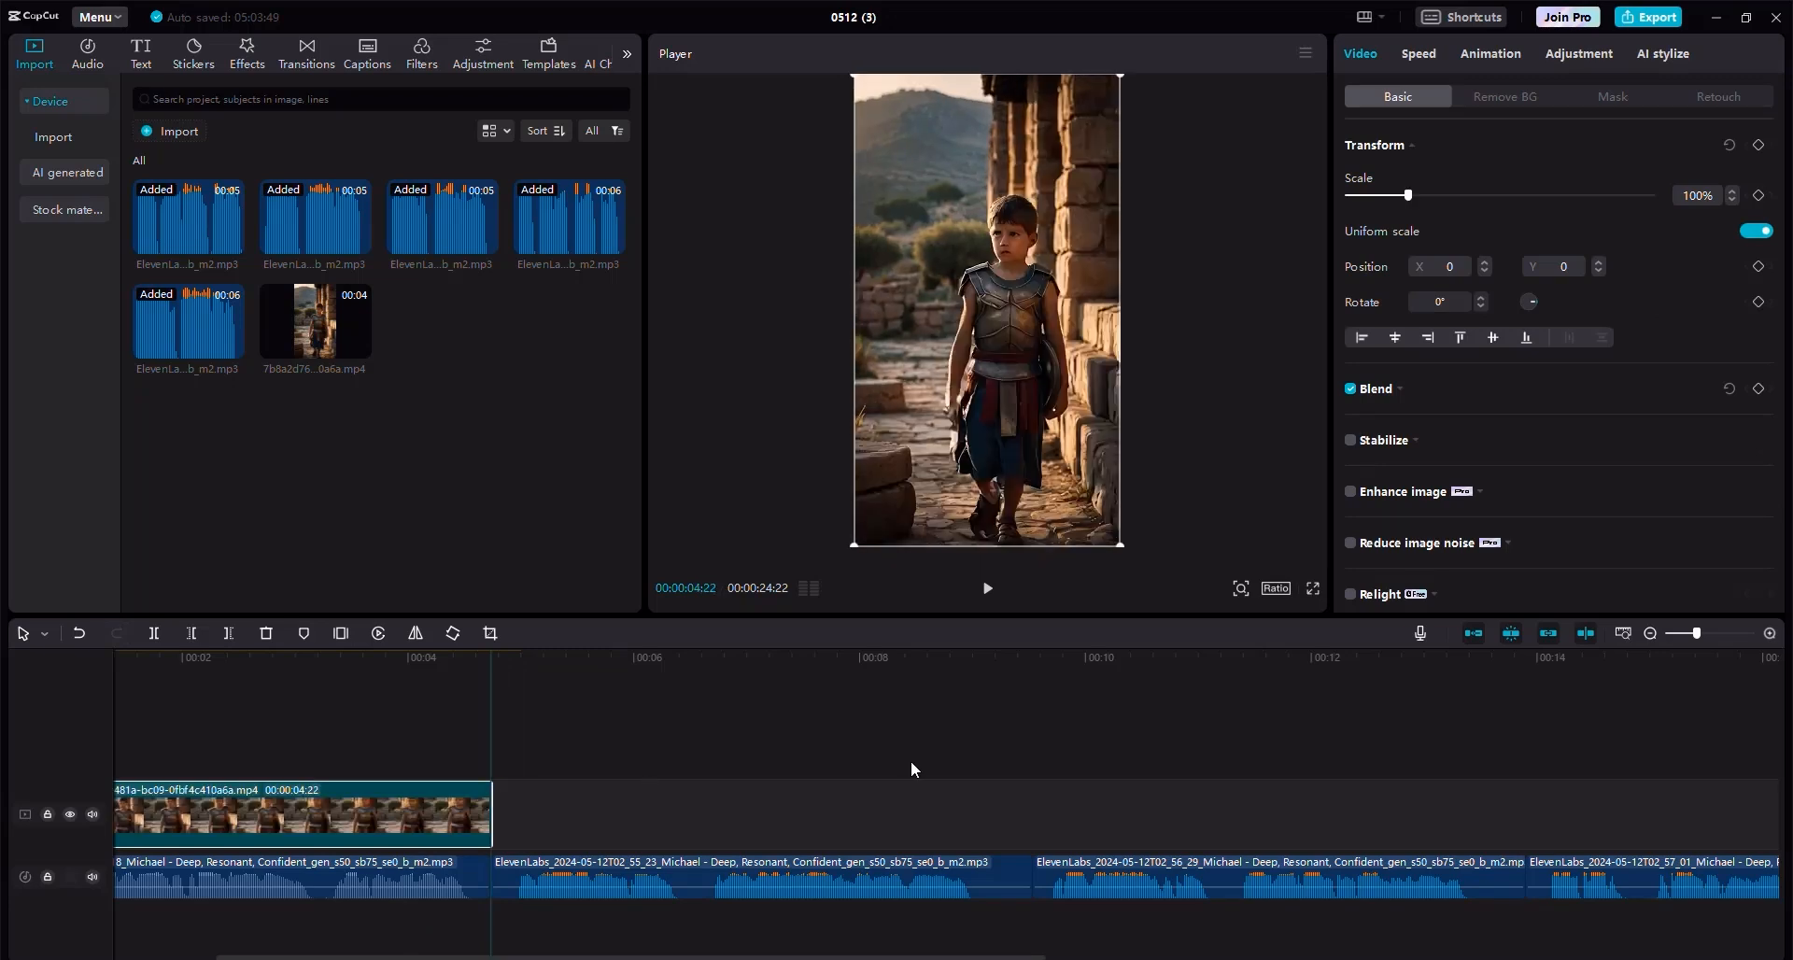
left_click(1648, 636)
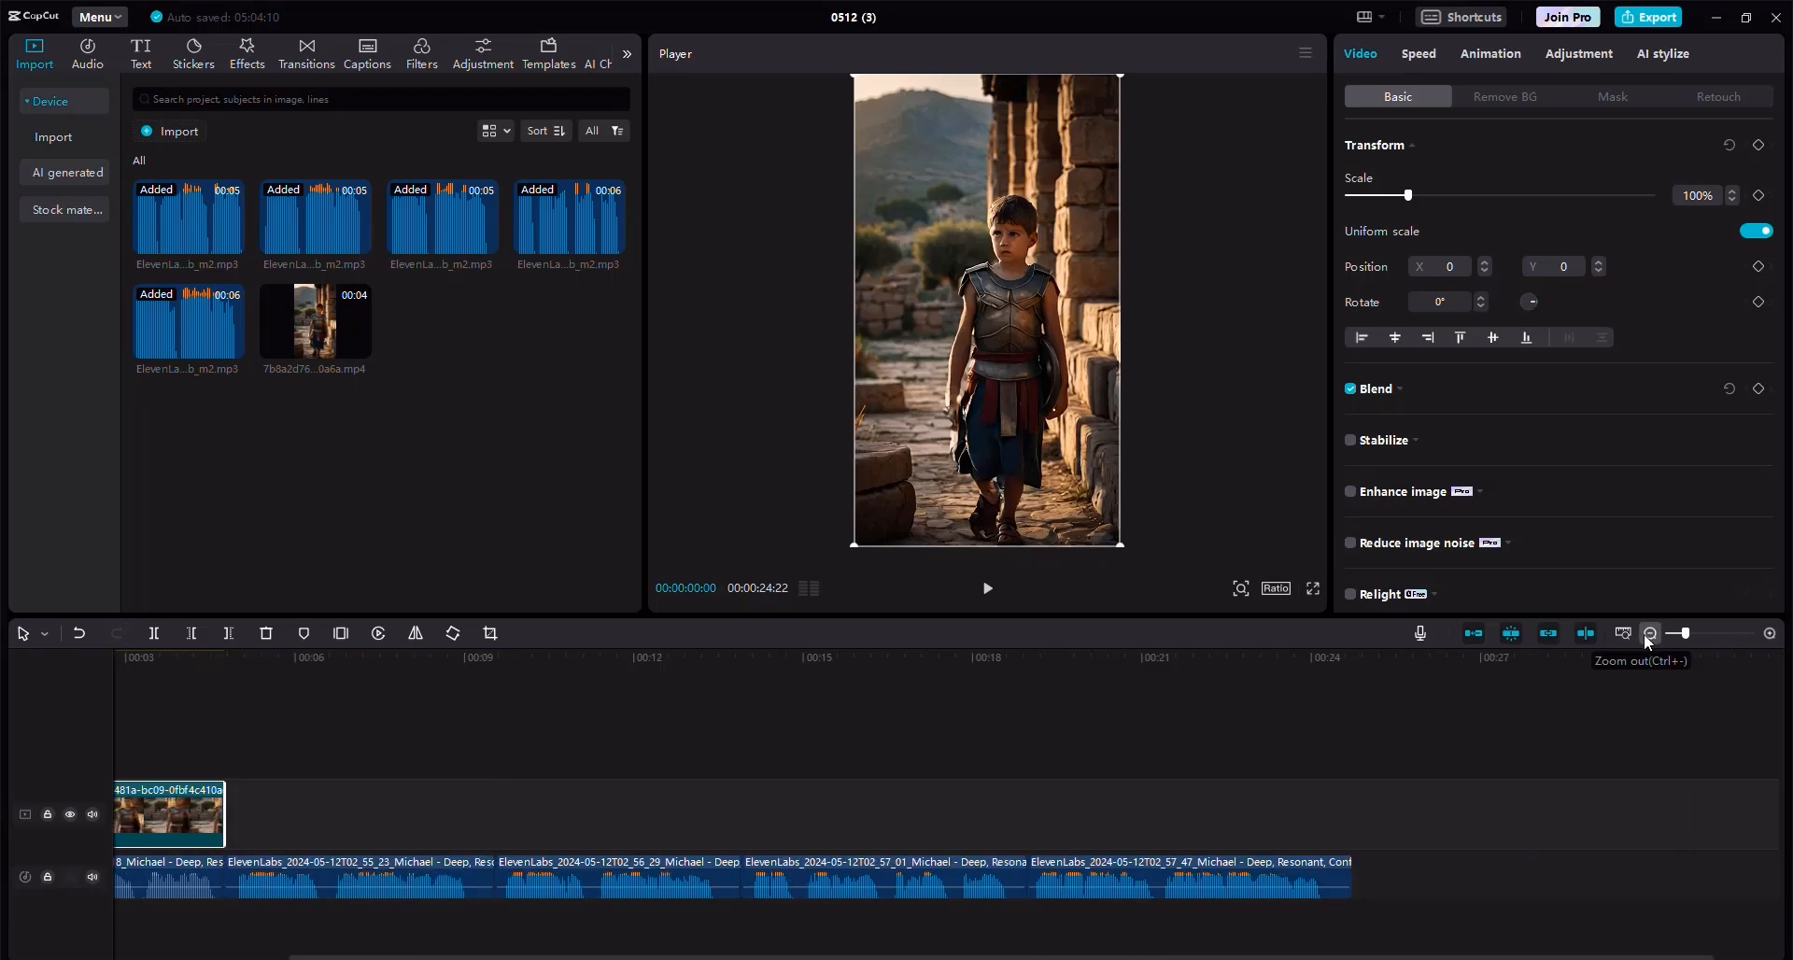
left_click(1648, 636)
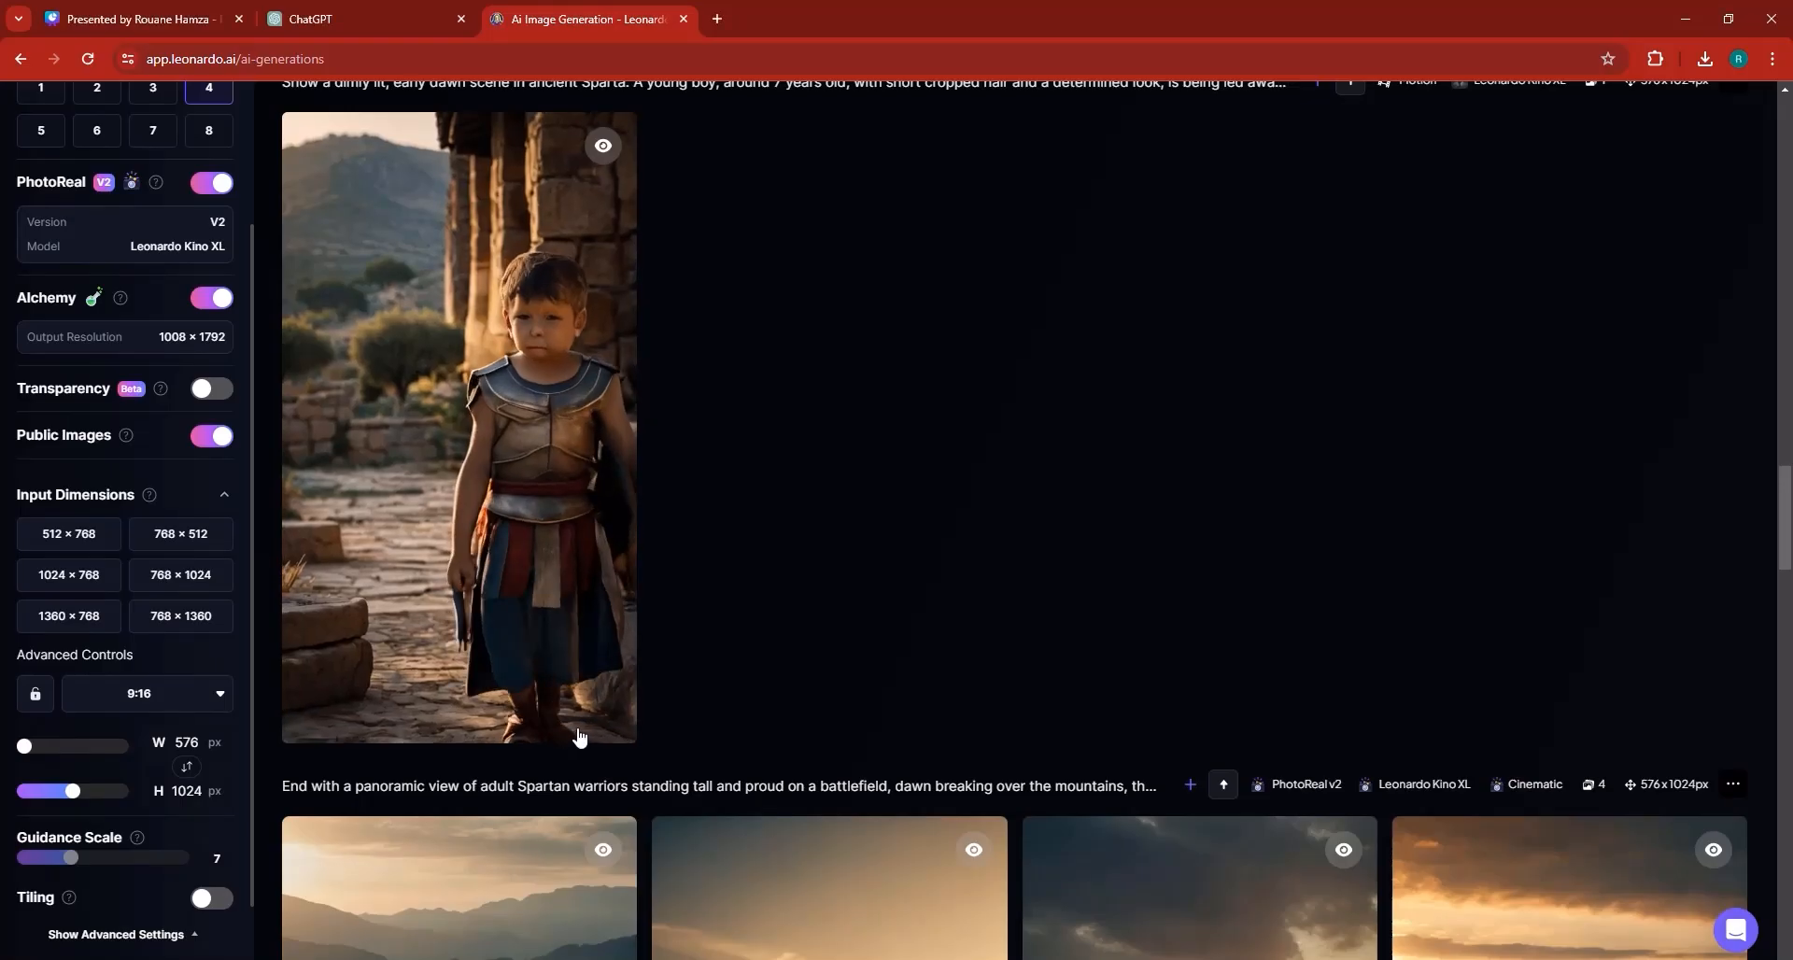
Download the MP4 motion video of the boys on the training ground.
scroll(593, 750, "up", 3)
scroll(594, 750, "up", 4)
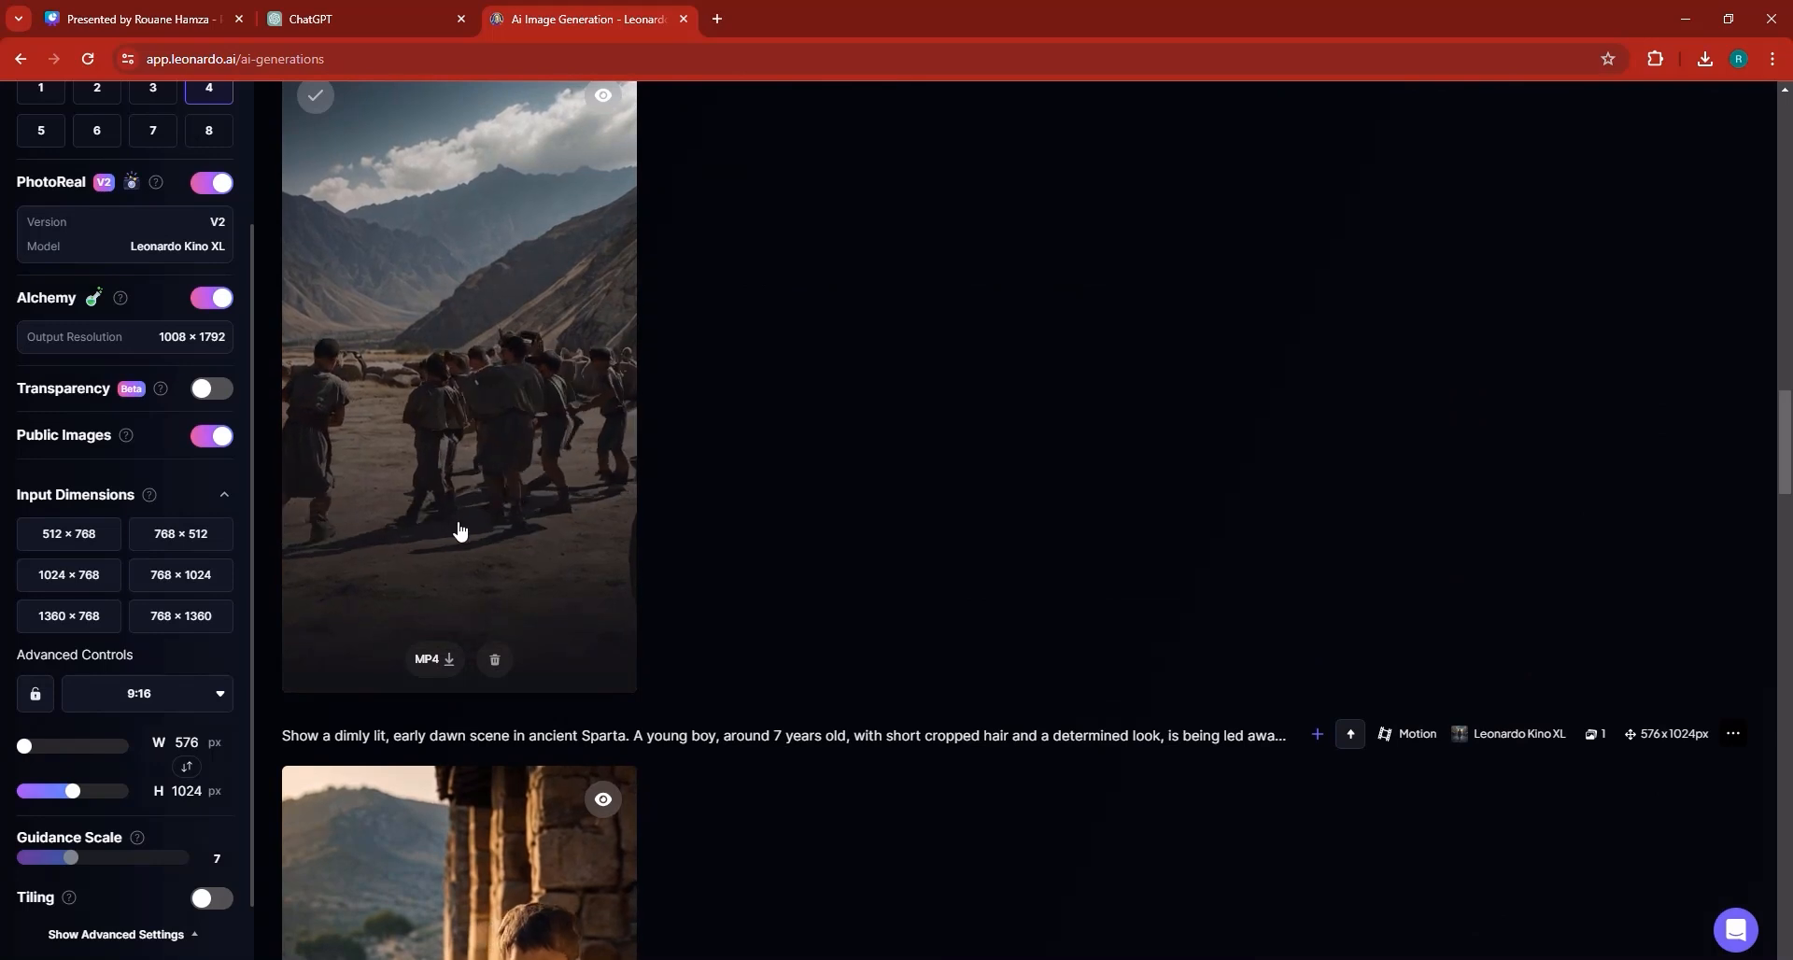
left_click(450, 661)
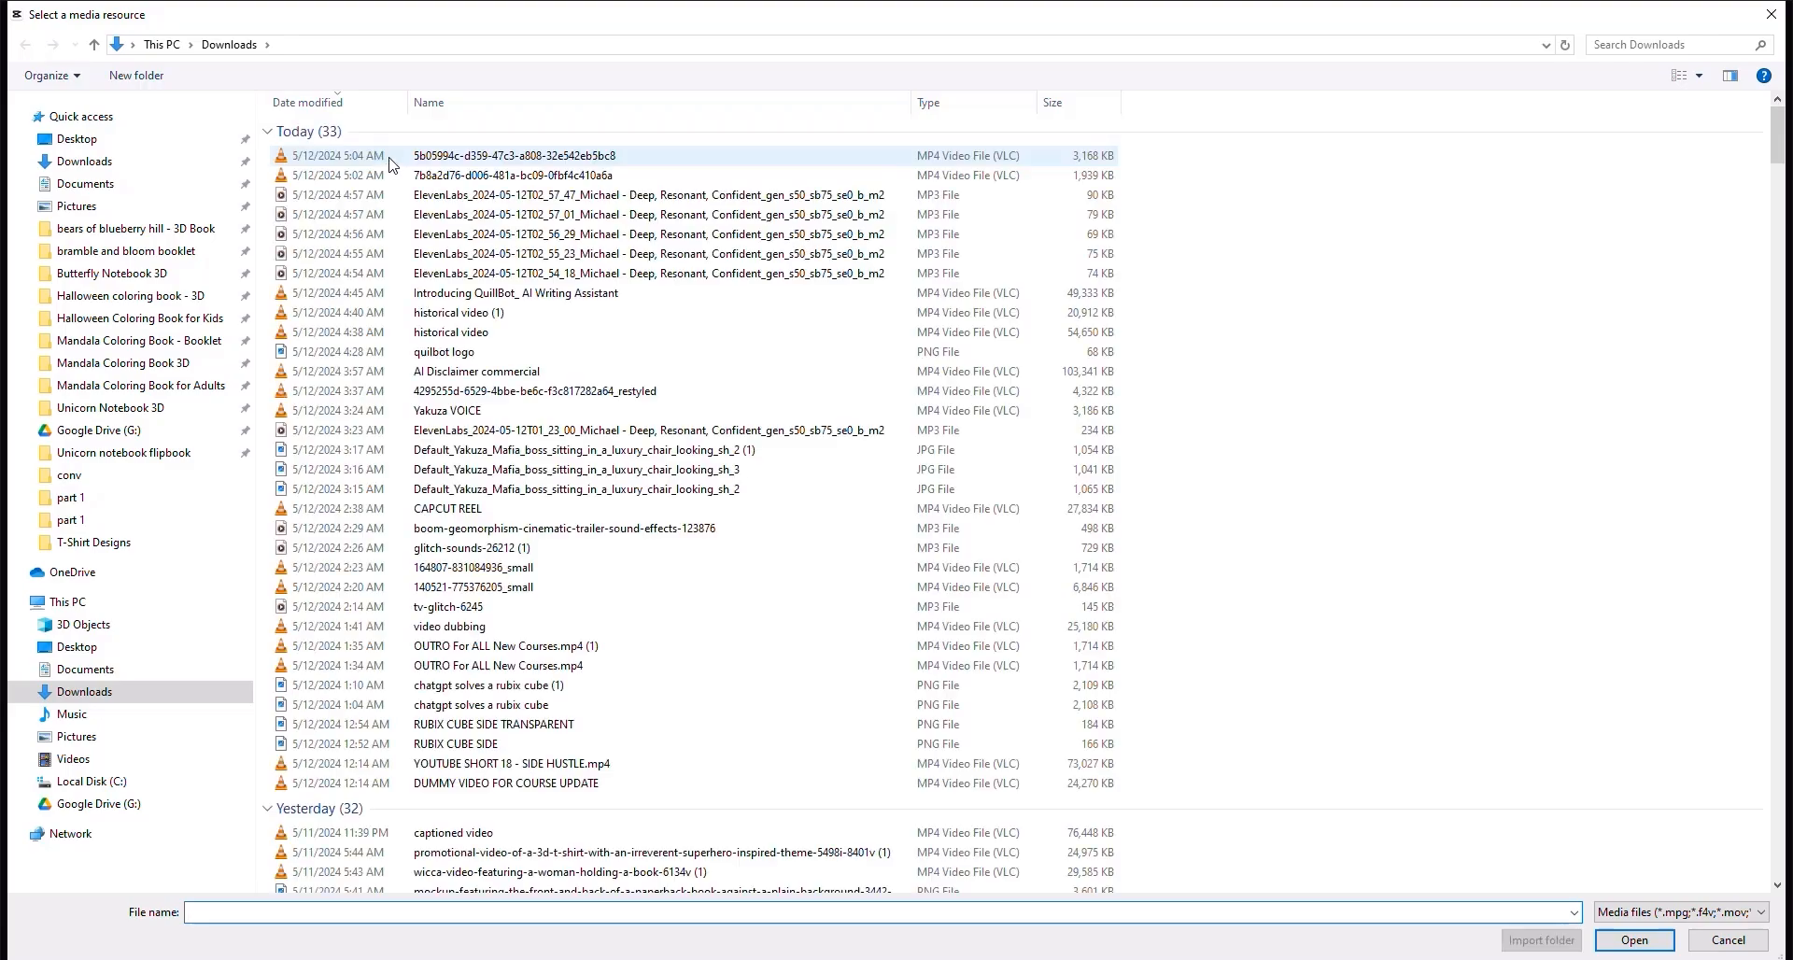
Import the training-ground motion video and place it after the first clip on the video track.
double_click(390, 157)
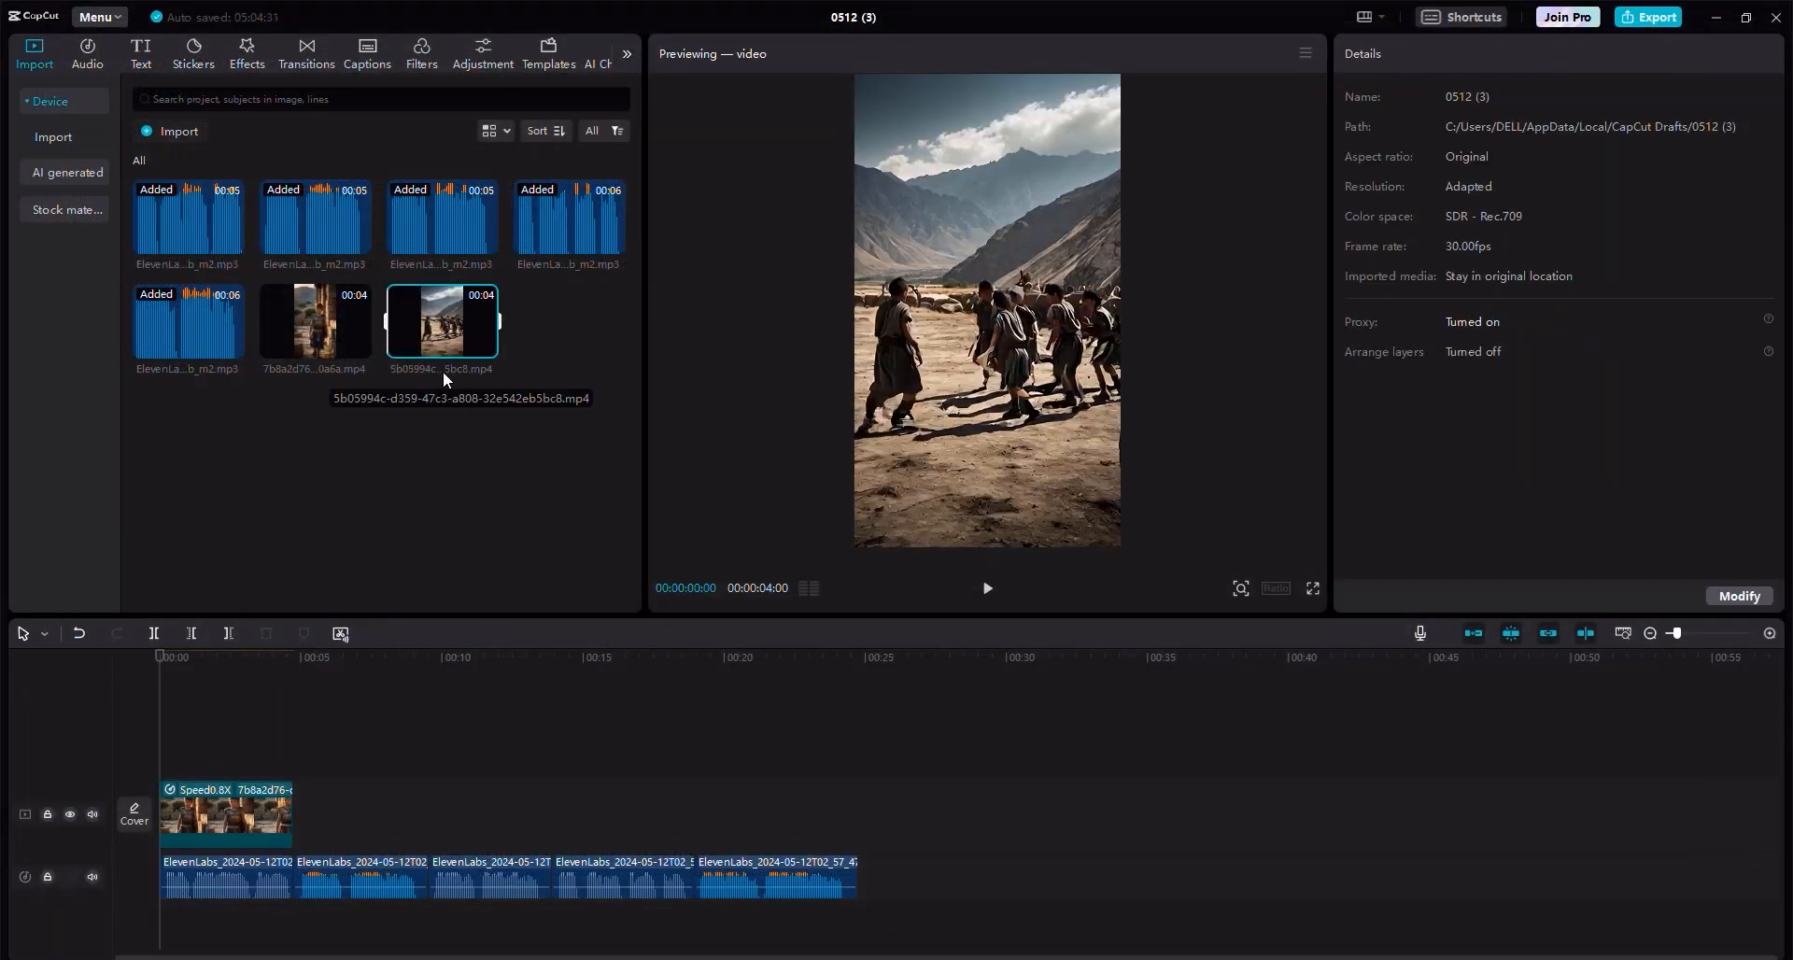
left_click_drag(433, 779, 295, 810)
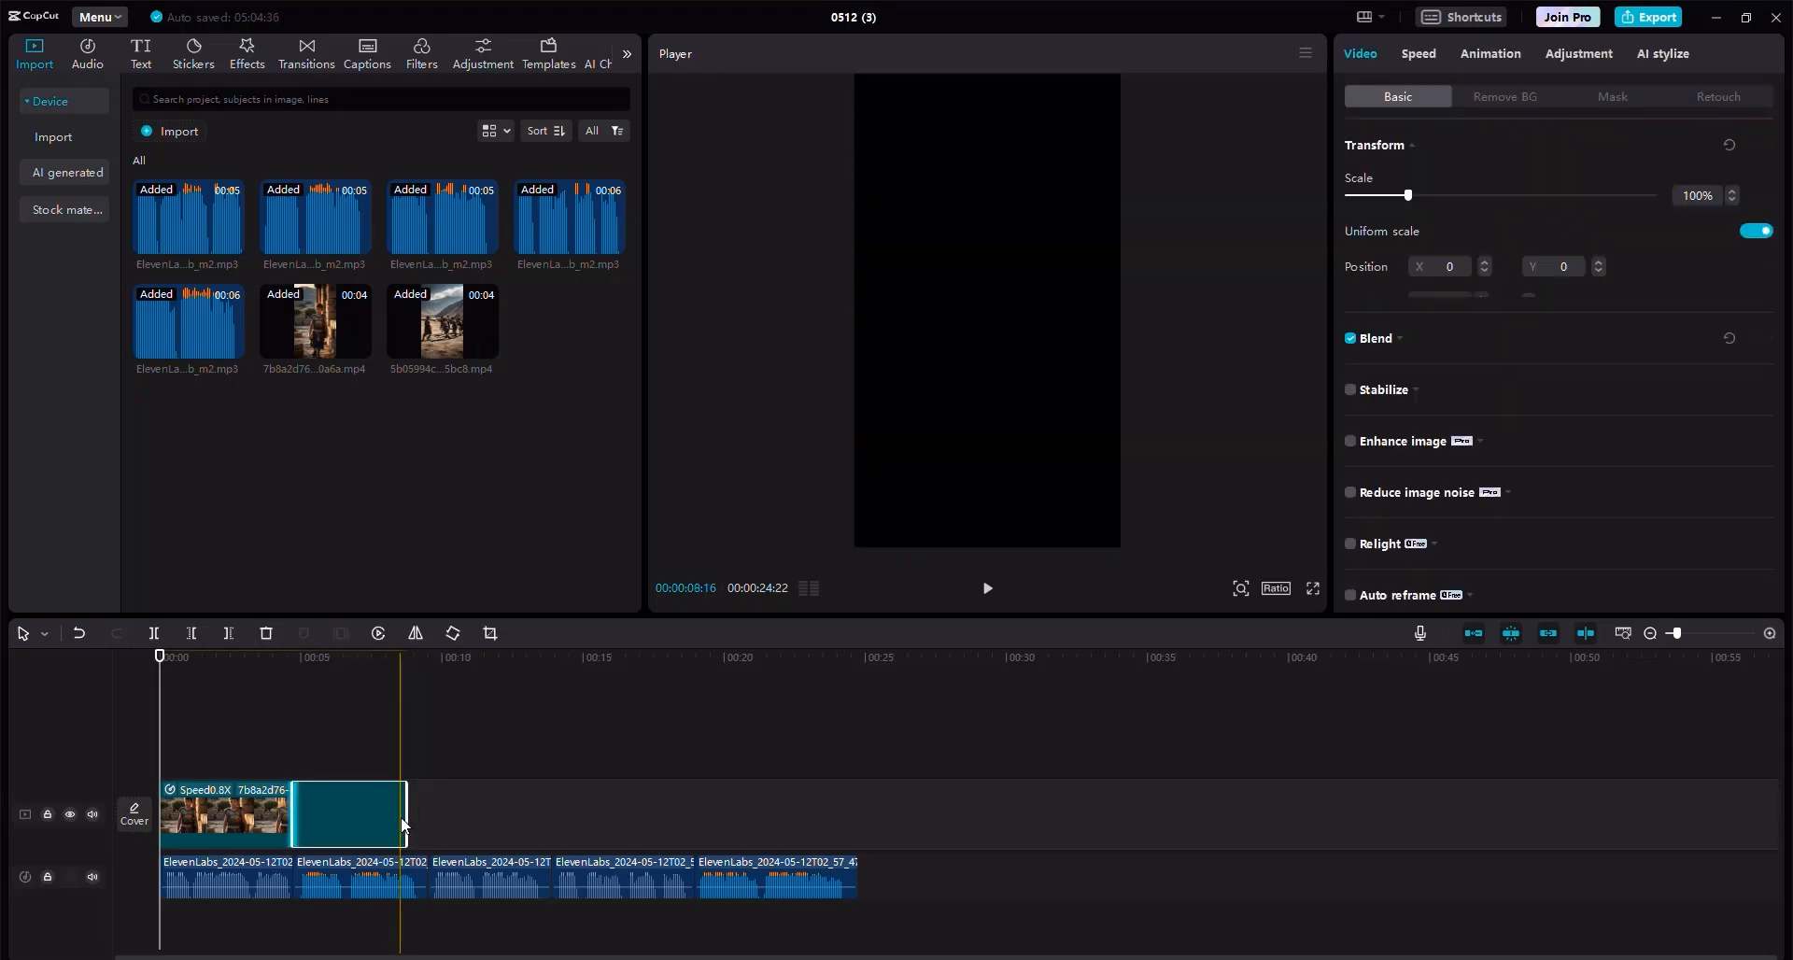
Set the second video clip's speed to 0.6x.
left_click(371, 880)
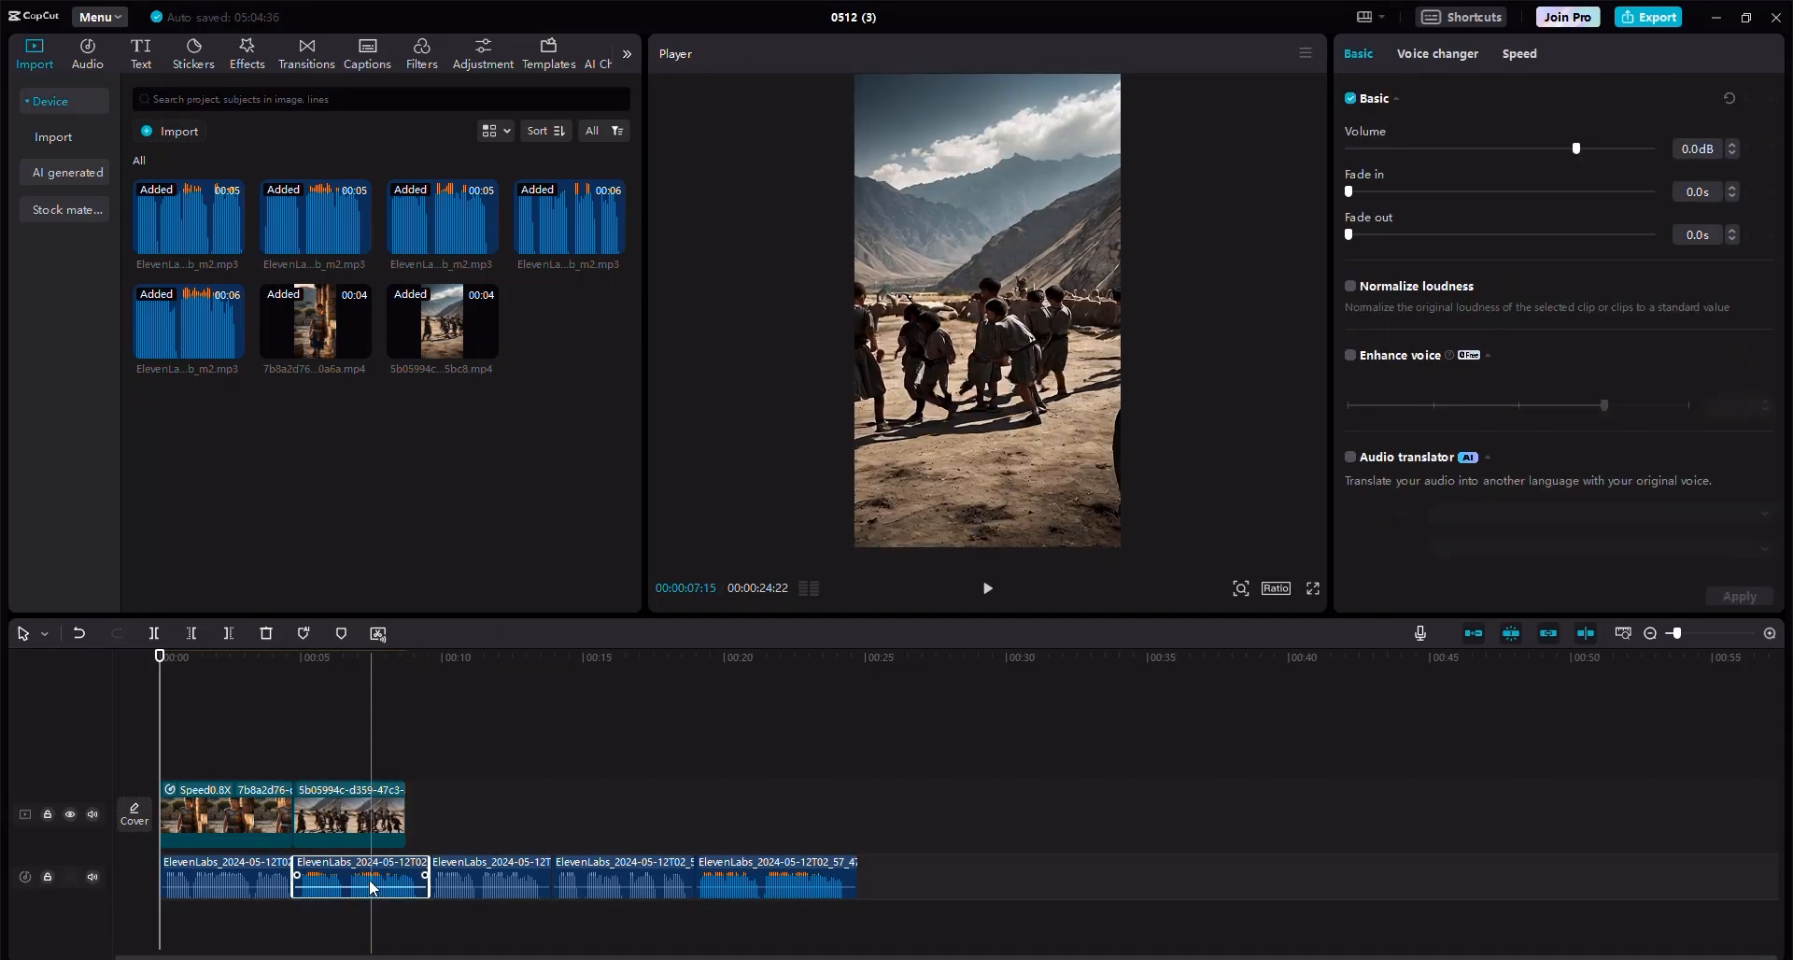
left_click(357, 821)
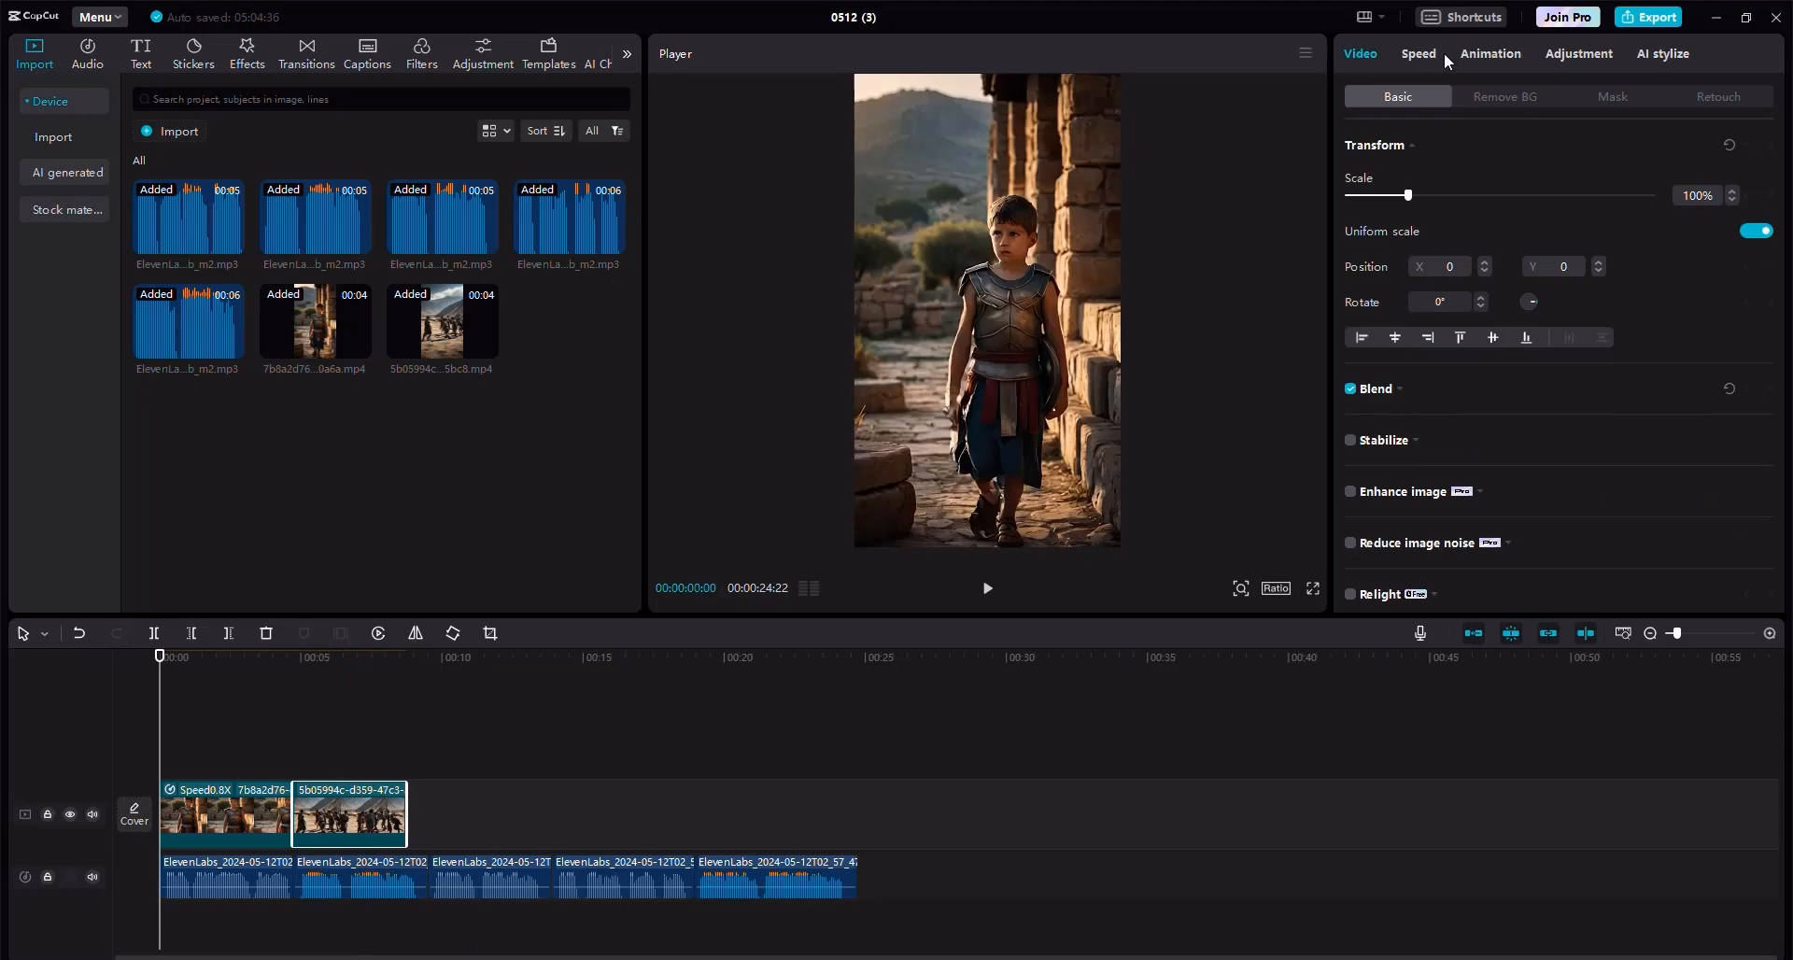
left_click(1418, 53)
left_click(1384, 171)
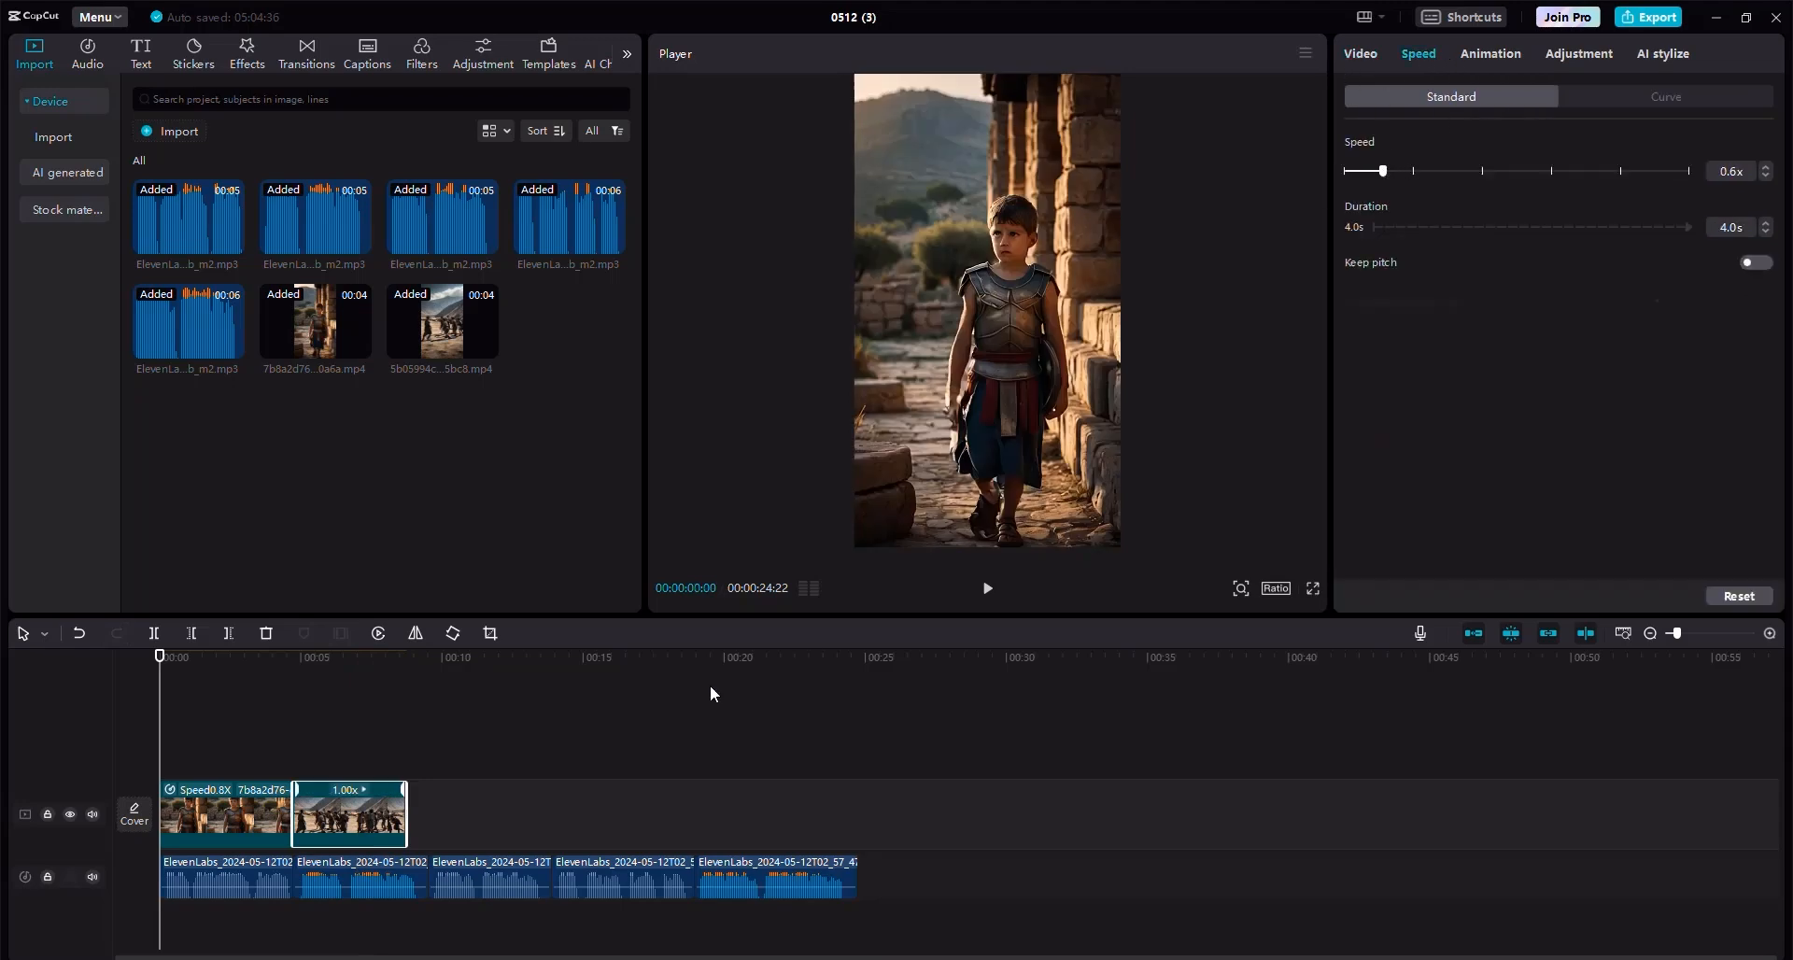
Trim the end of the second video clip to line up with the end of the second voiceover clip.
left_click(426, 878)
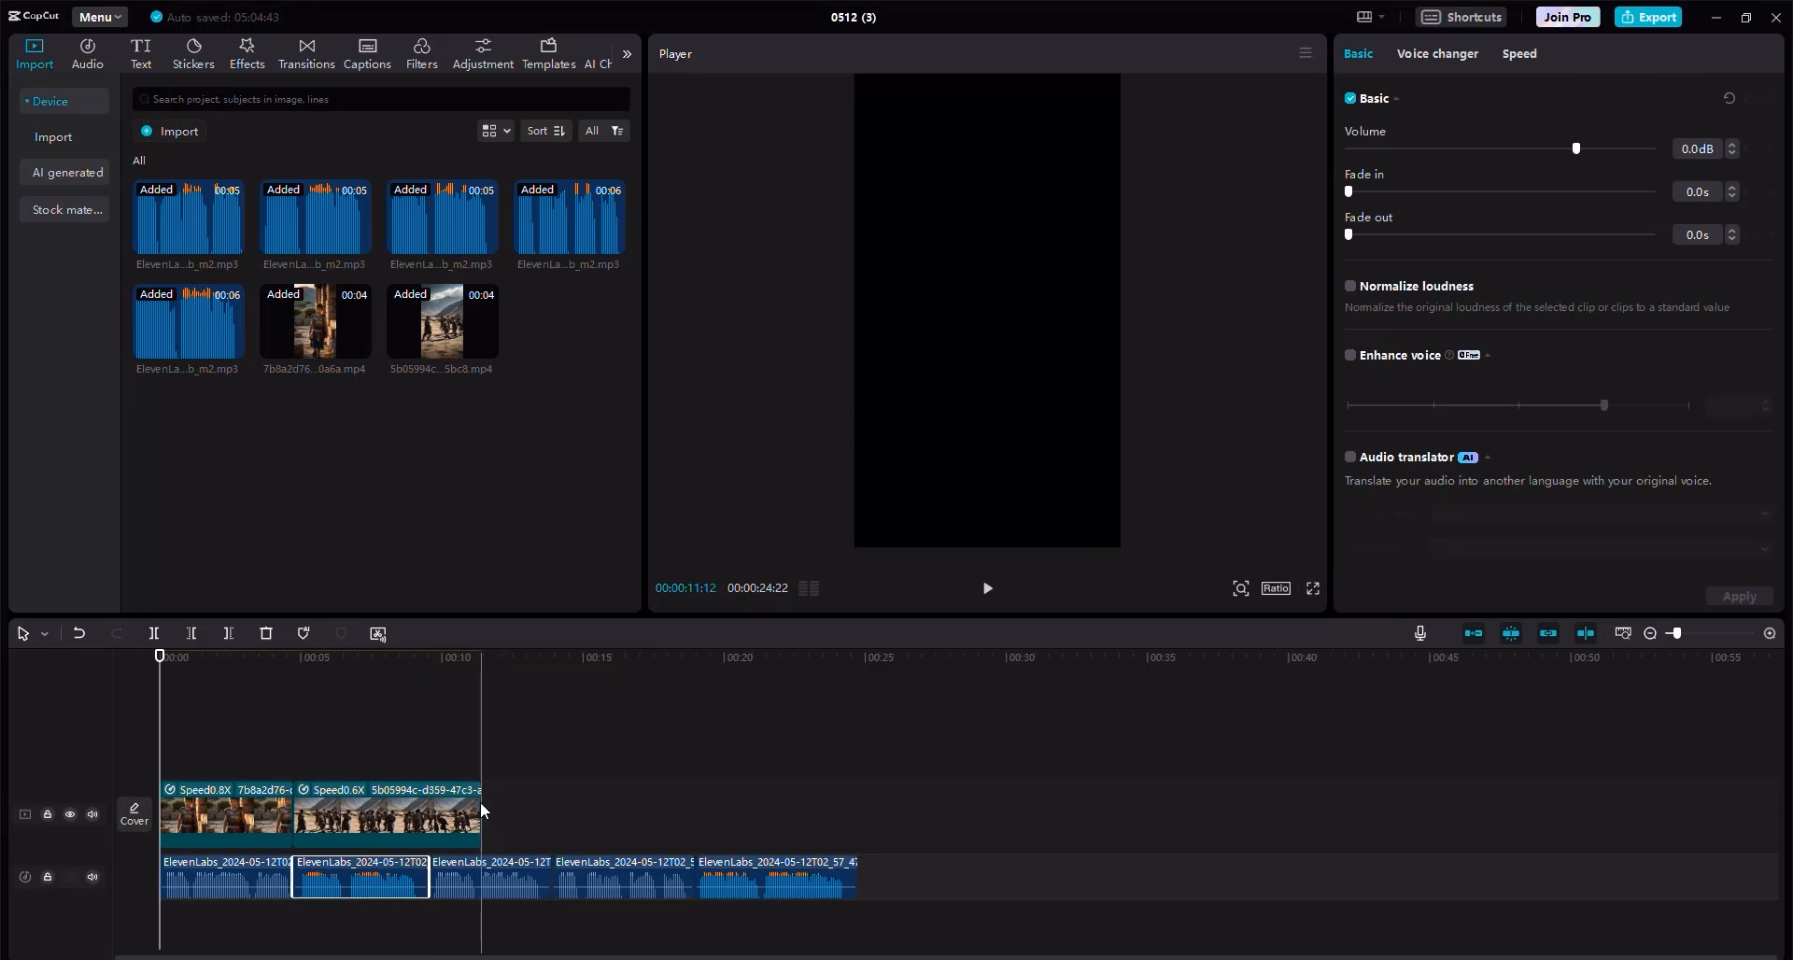
left_click_drag(480, 811, 428, 804)
left_click(428, 703)
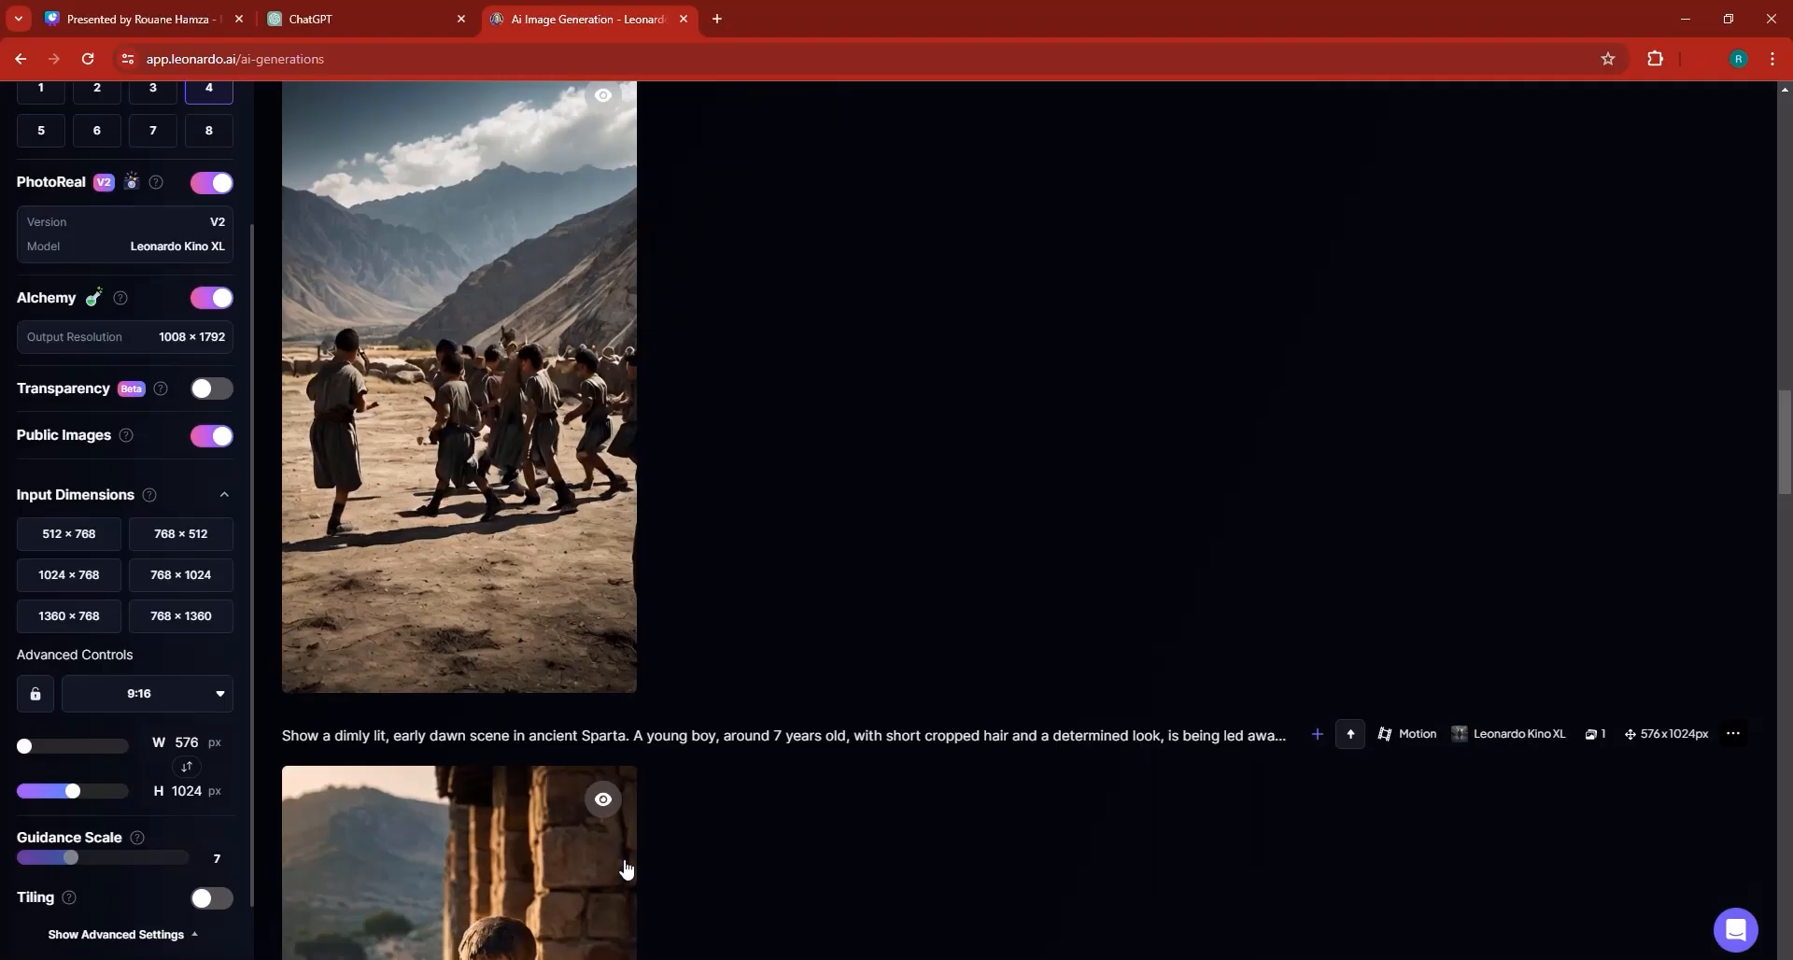
Import the nighttime candle-scene motion video and place it after the second clip on the video track.
scroll(726, 773, "up", 7)
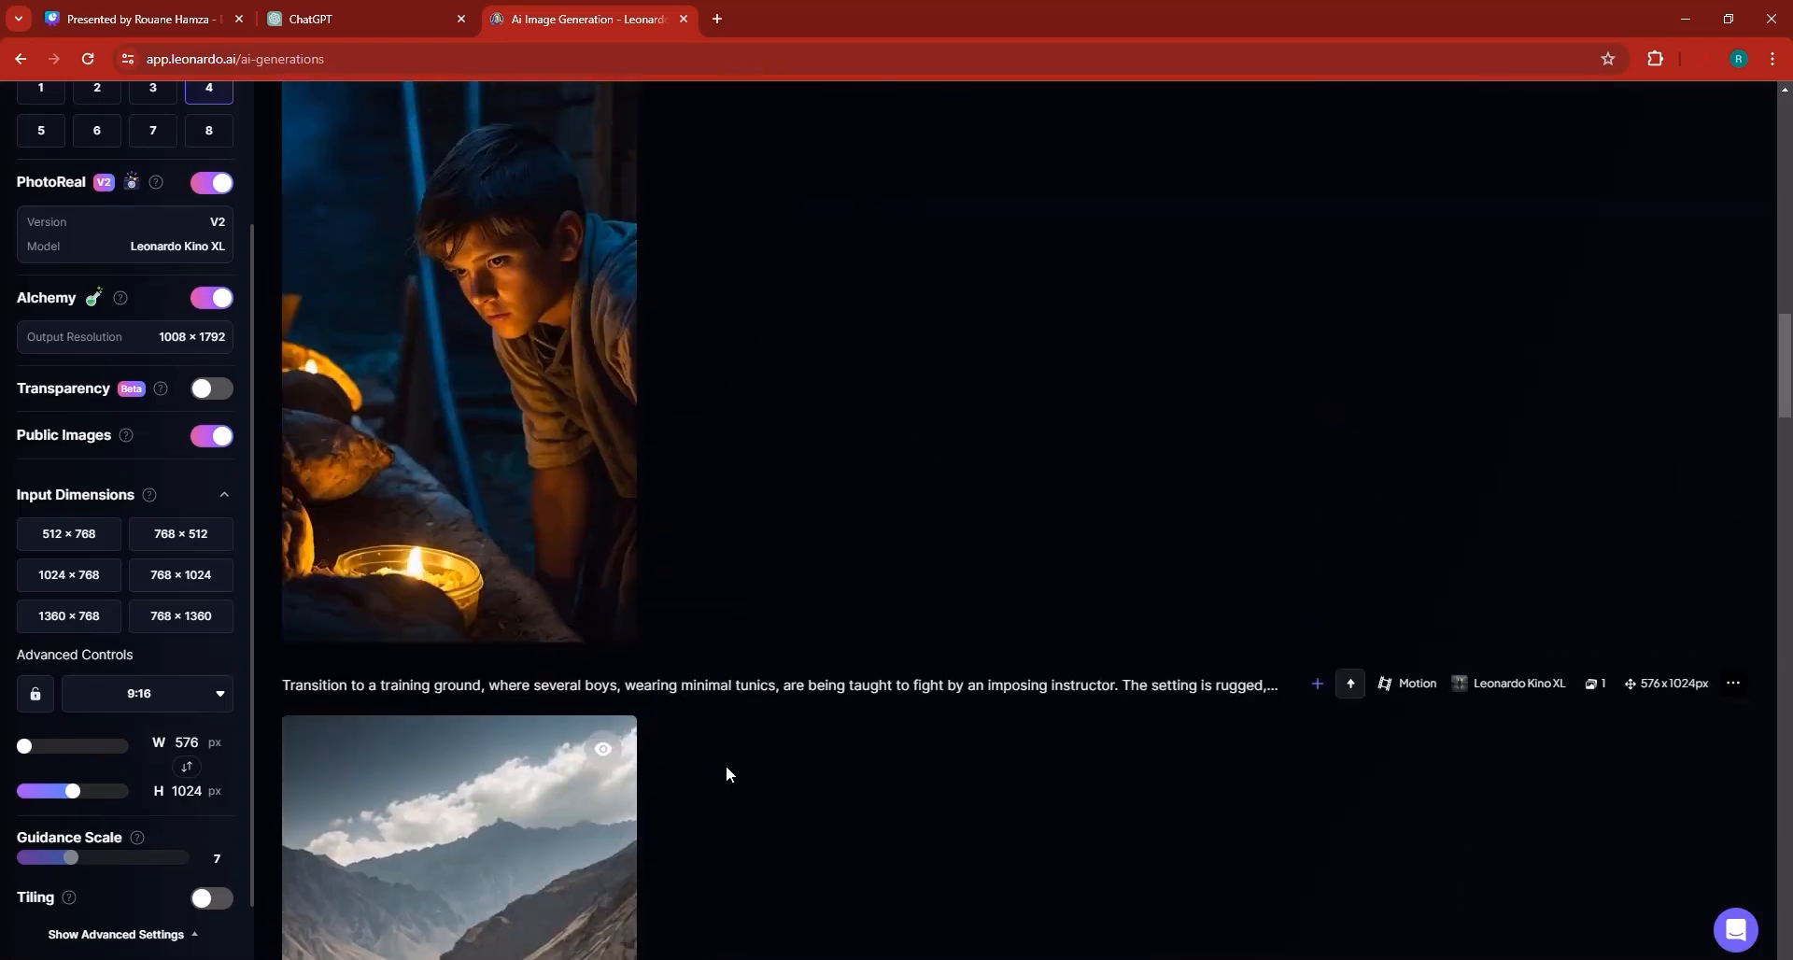
scroll(553, 719, "up", 1)
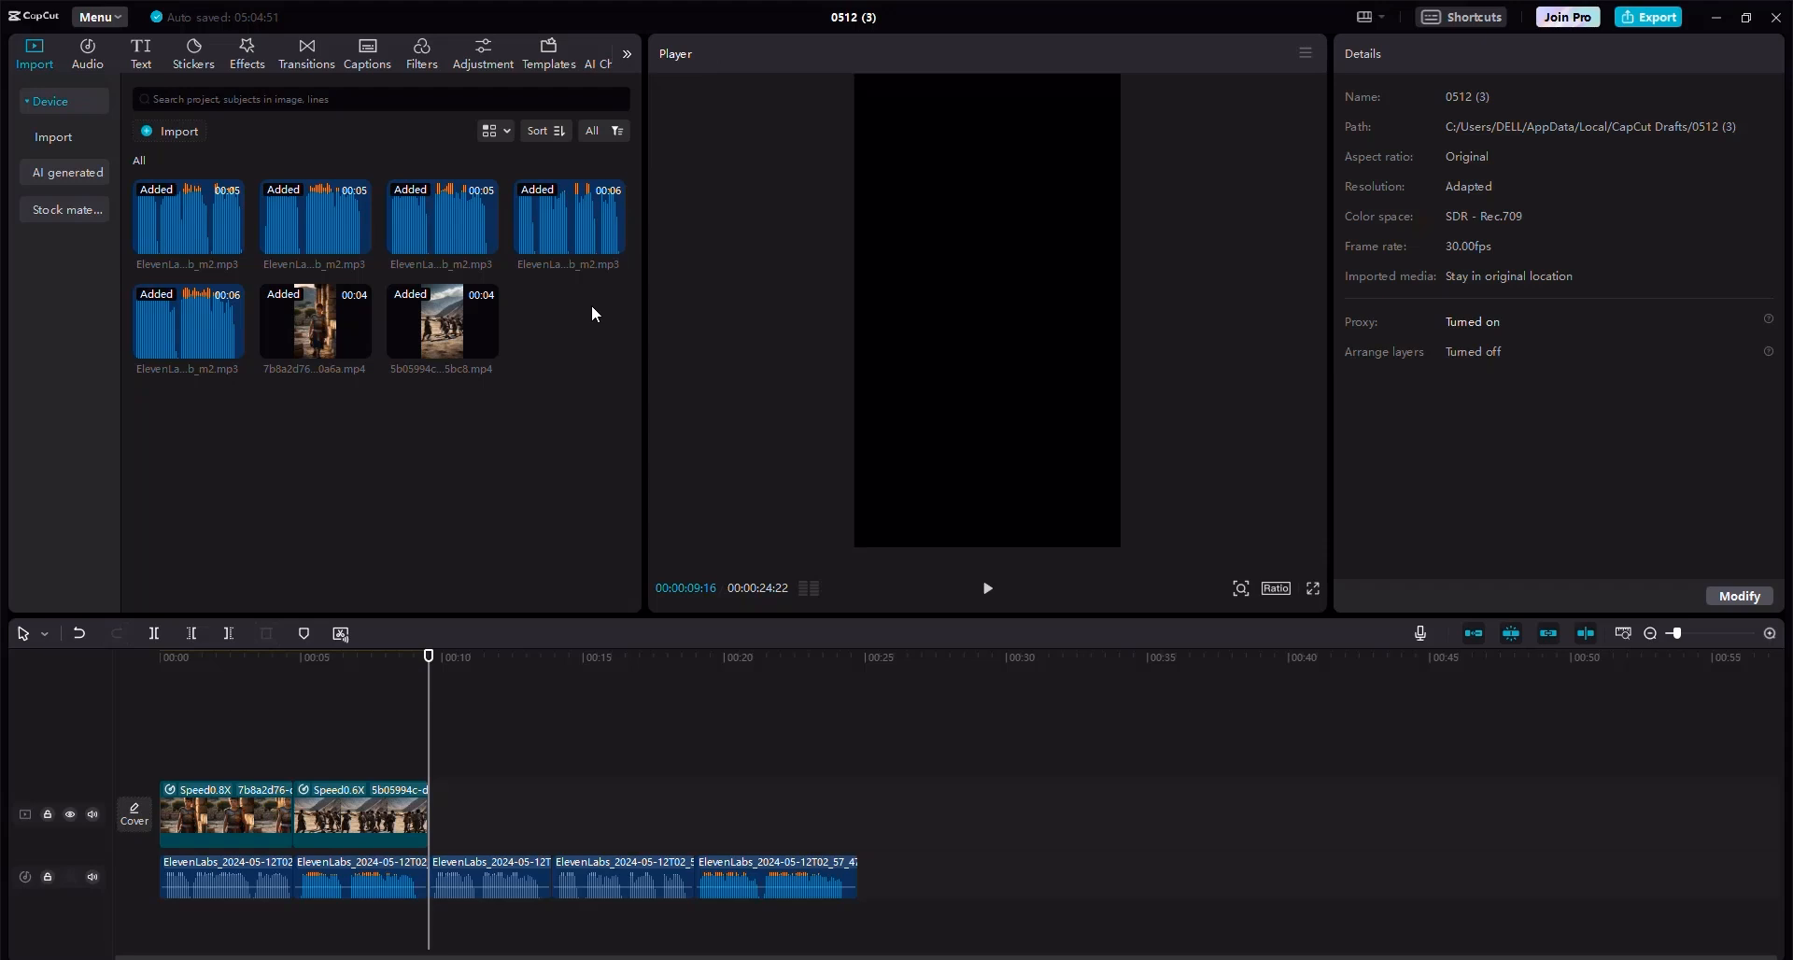
left_click(194, 141)
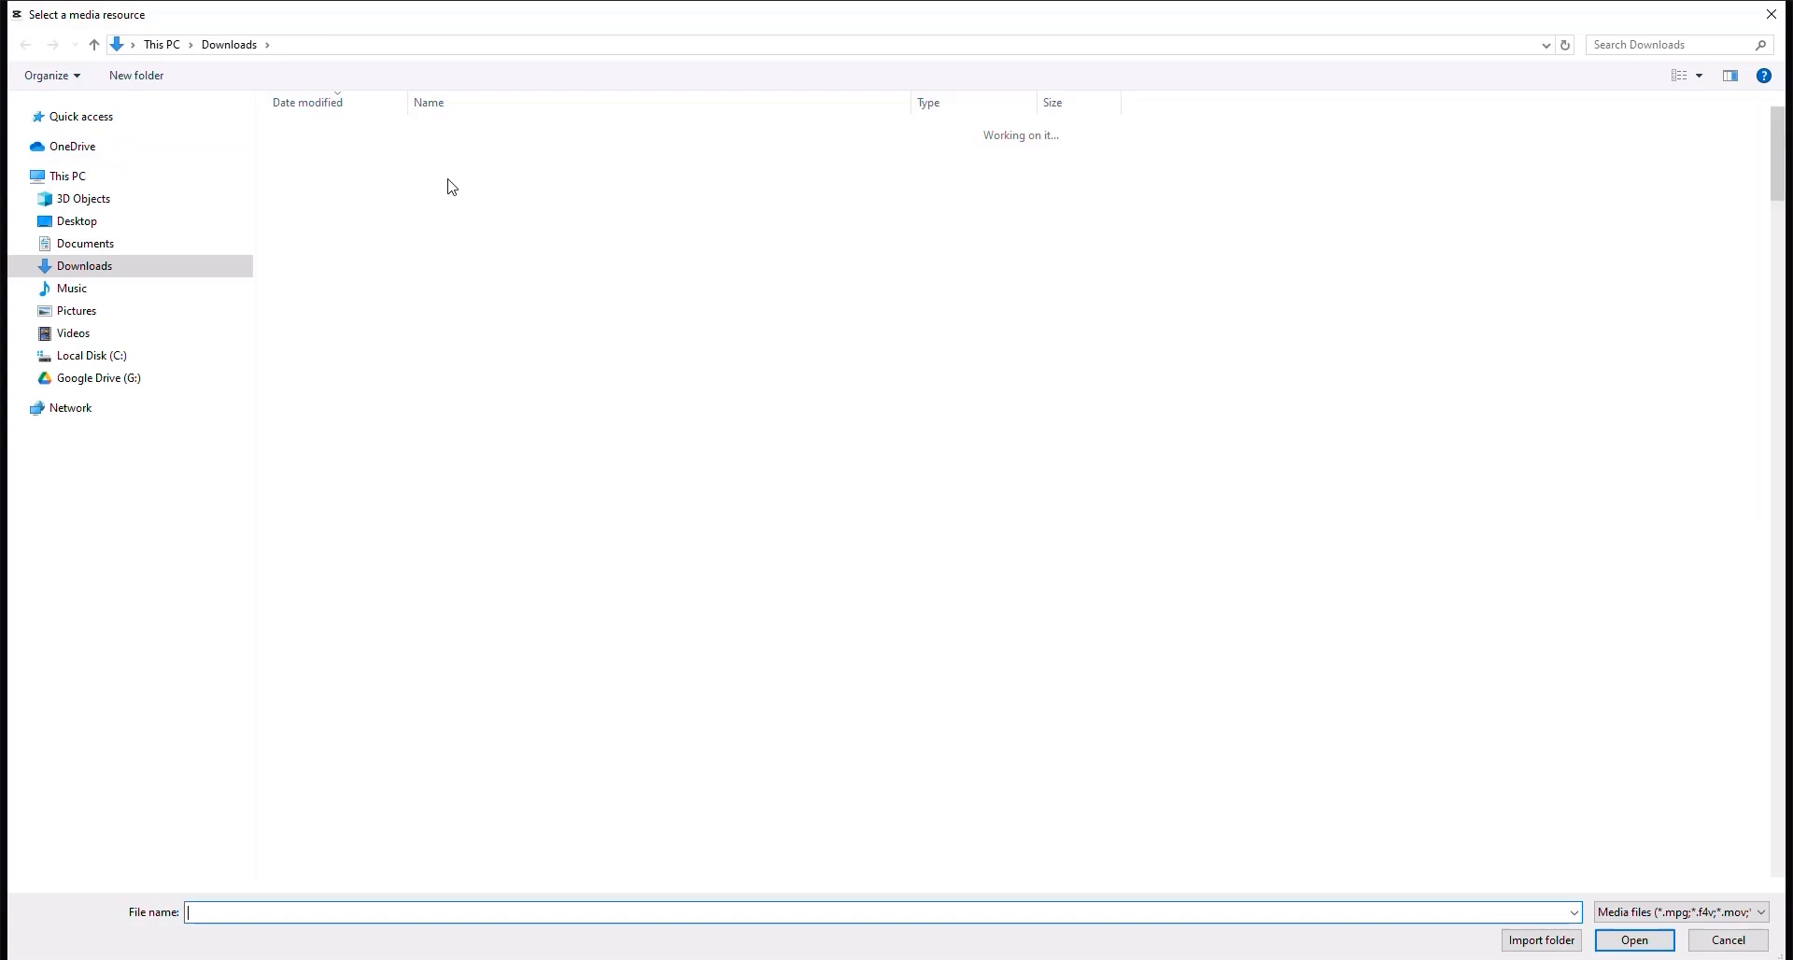
left_click(444, 157)
double_click(445, 159)
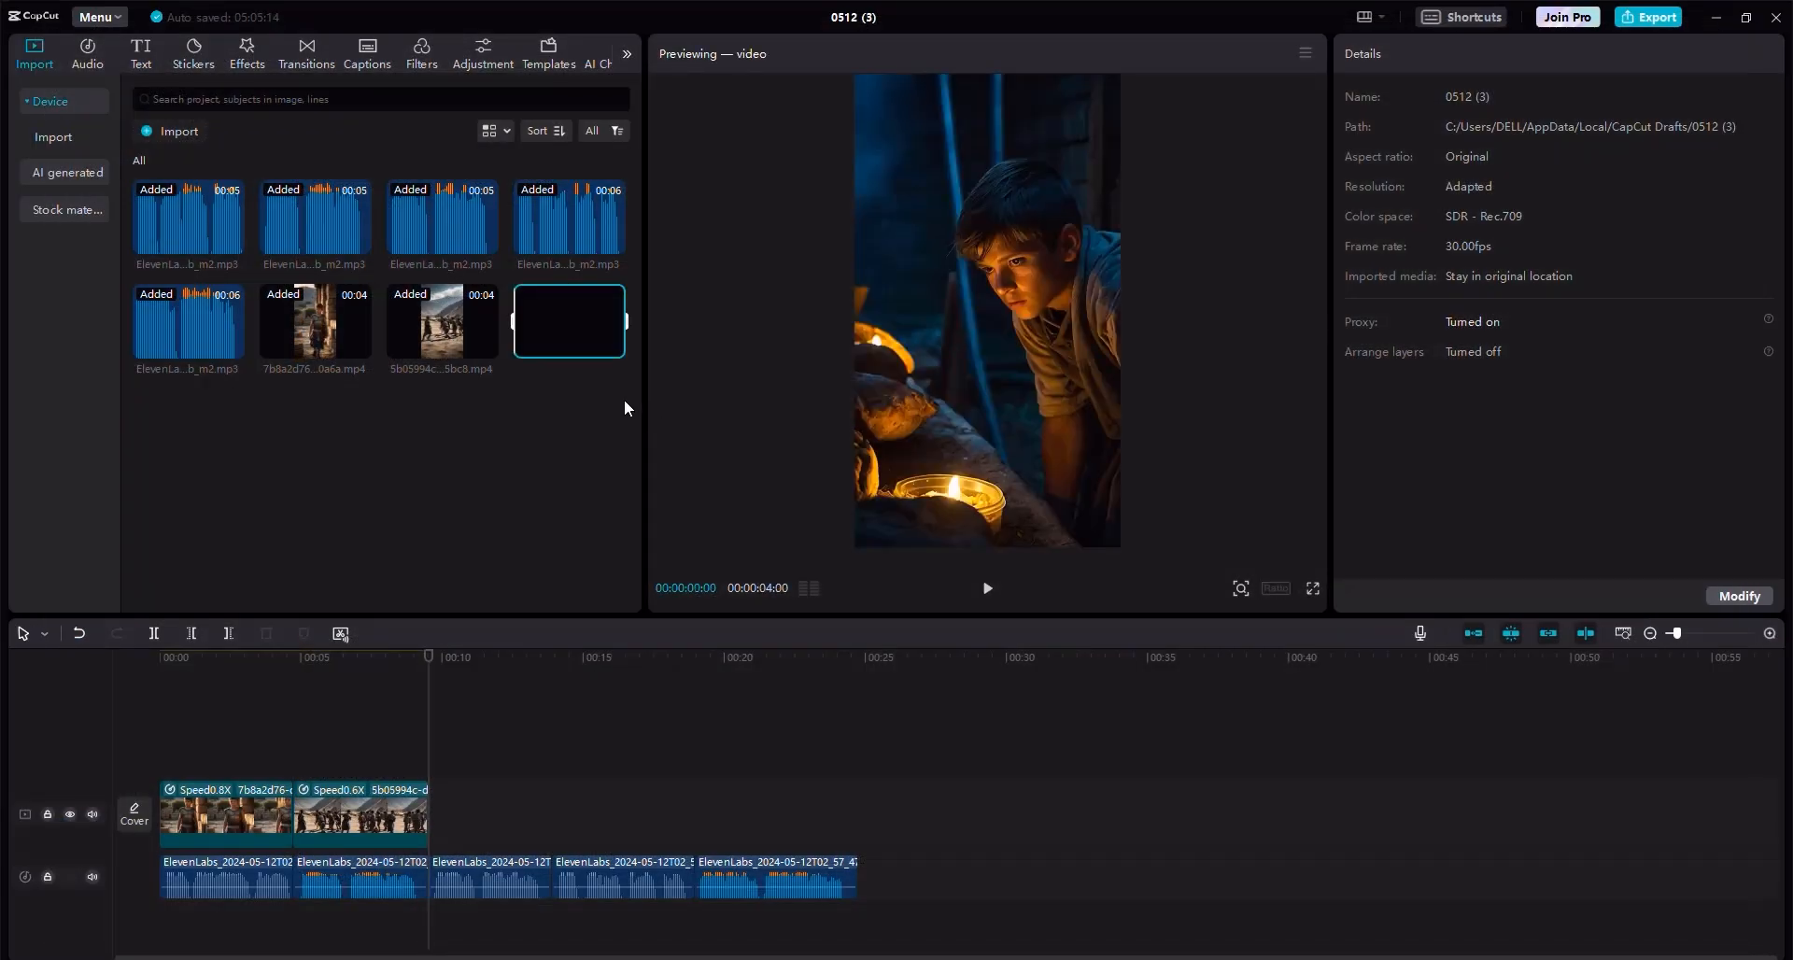
left_click_drag(590, 348, 439, 830)
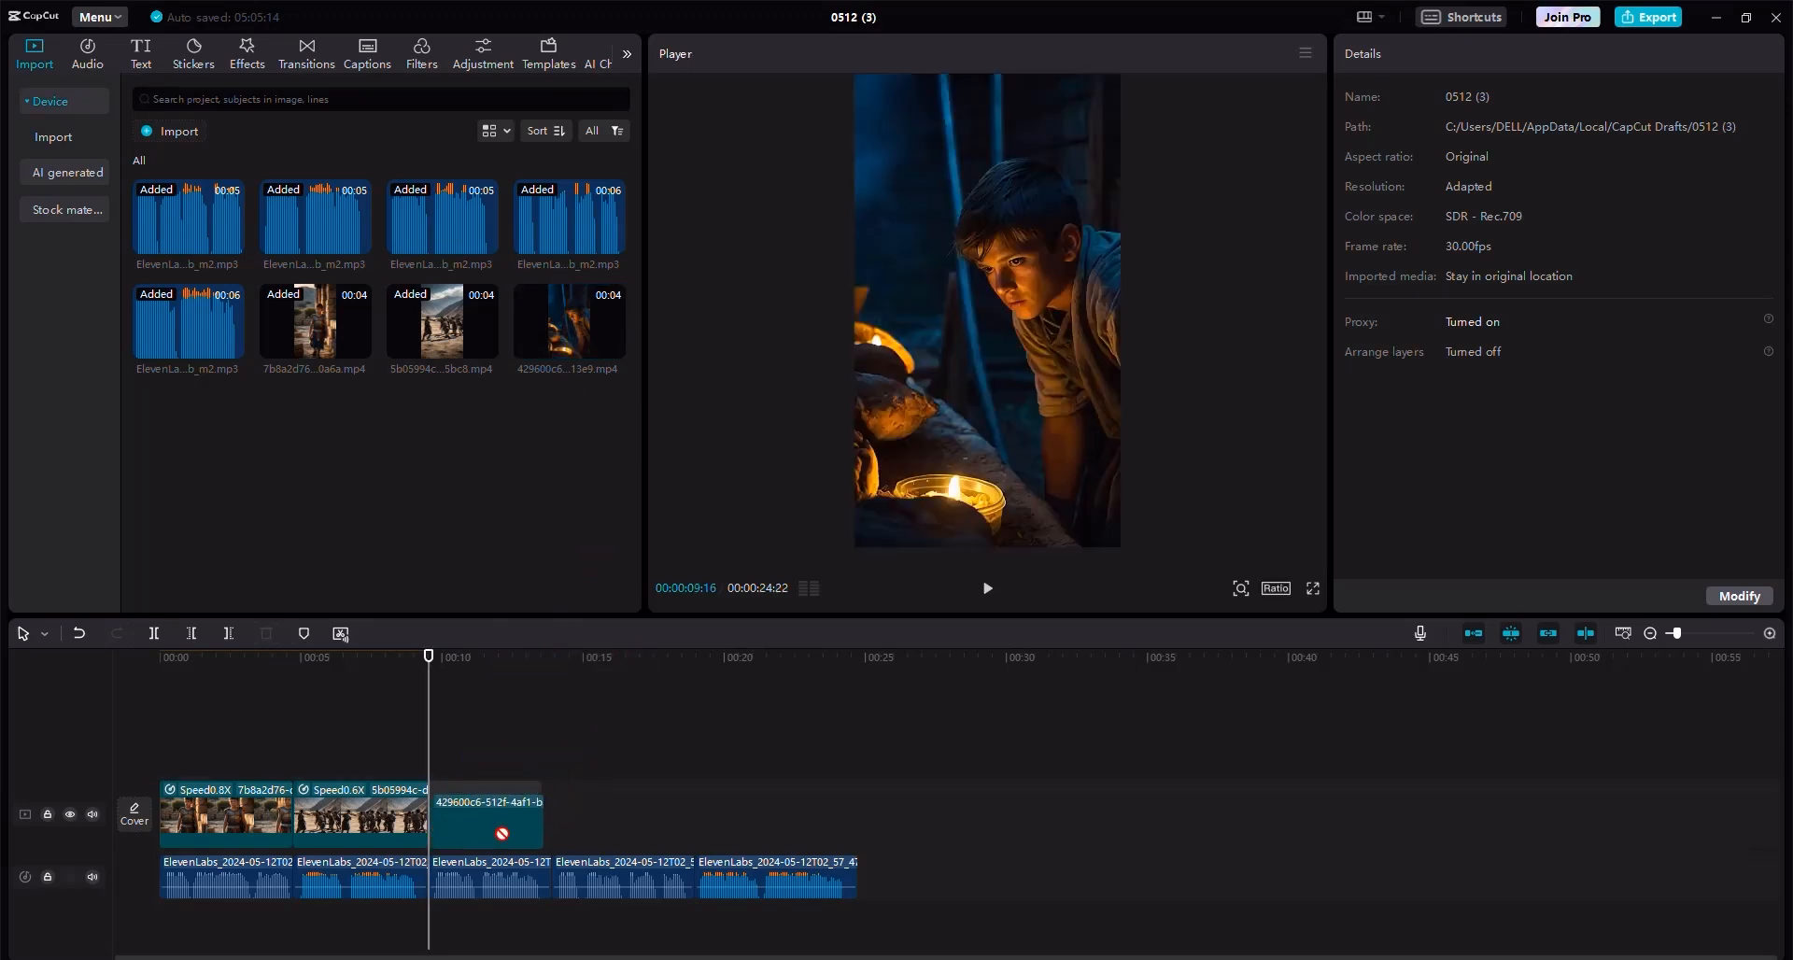
Set the third video clip's speed to 0.8x and trim its end to the end of the third voiceover.
left_click(514, 878)
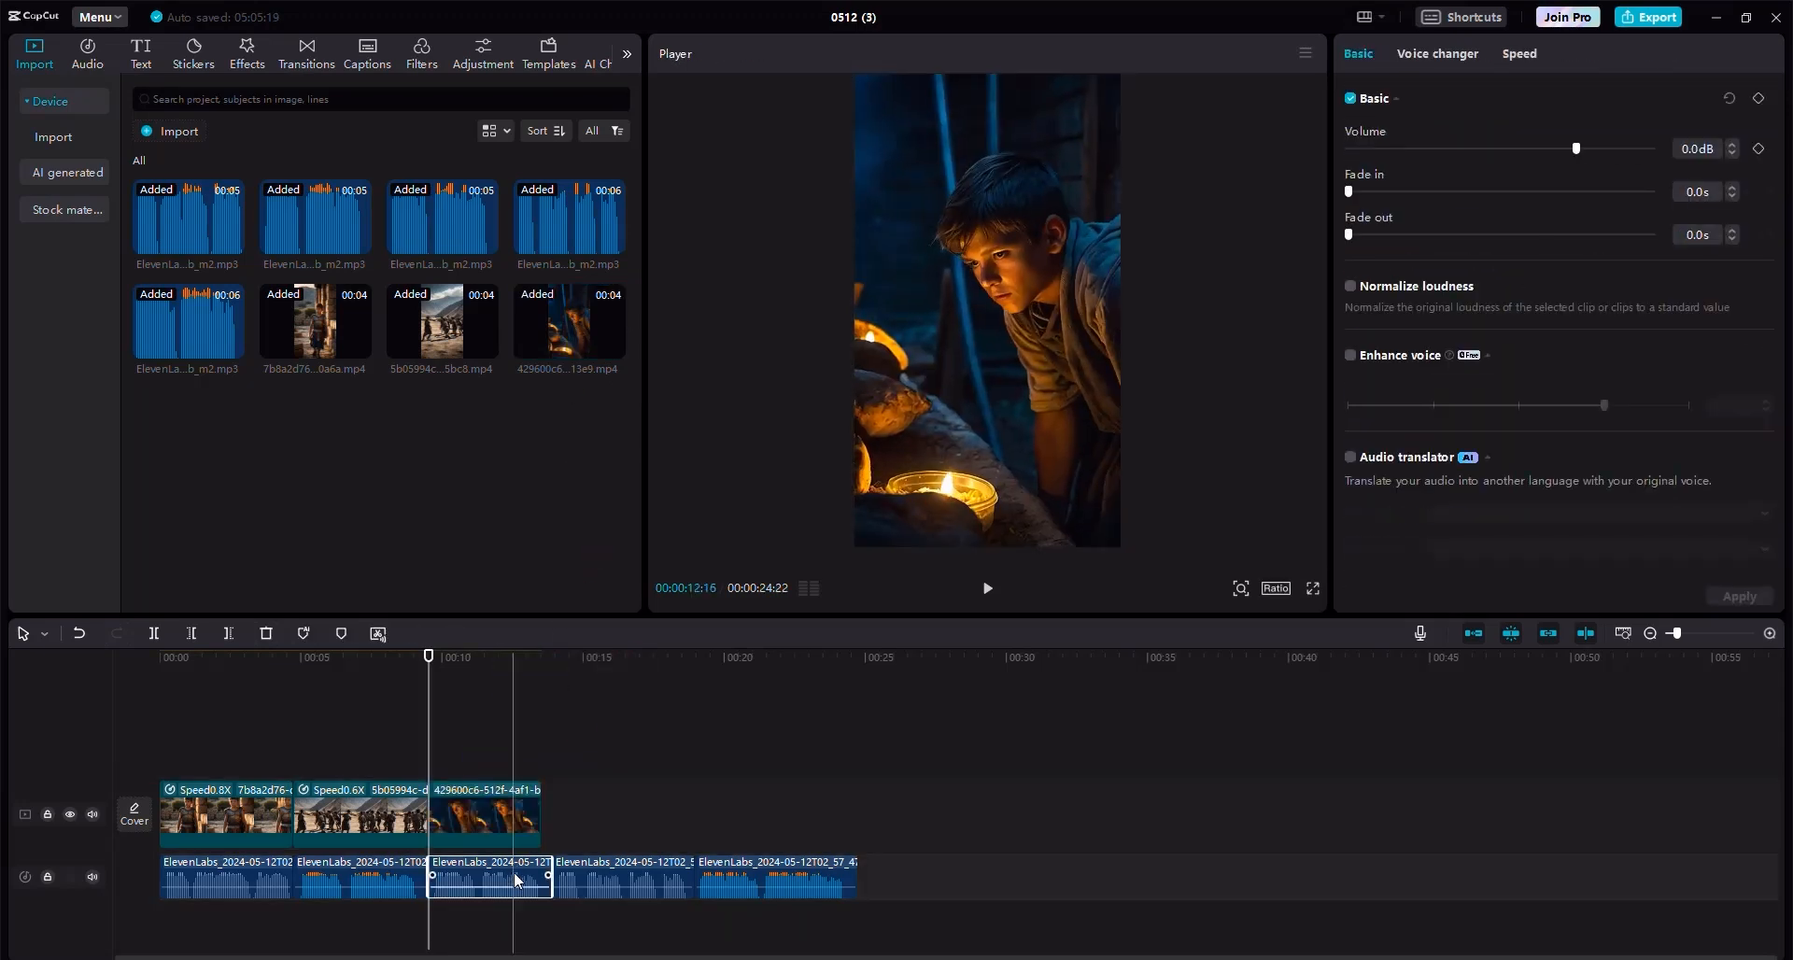
left_click(516, 821)
left_click(1434, 54)
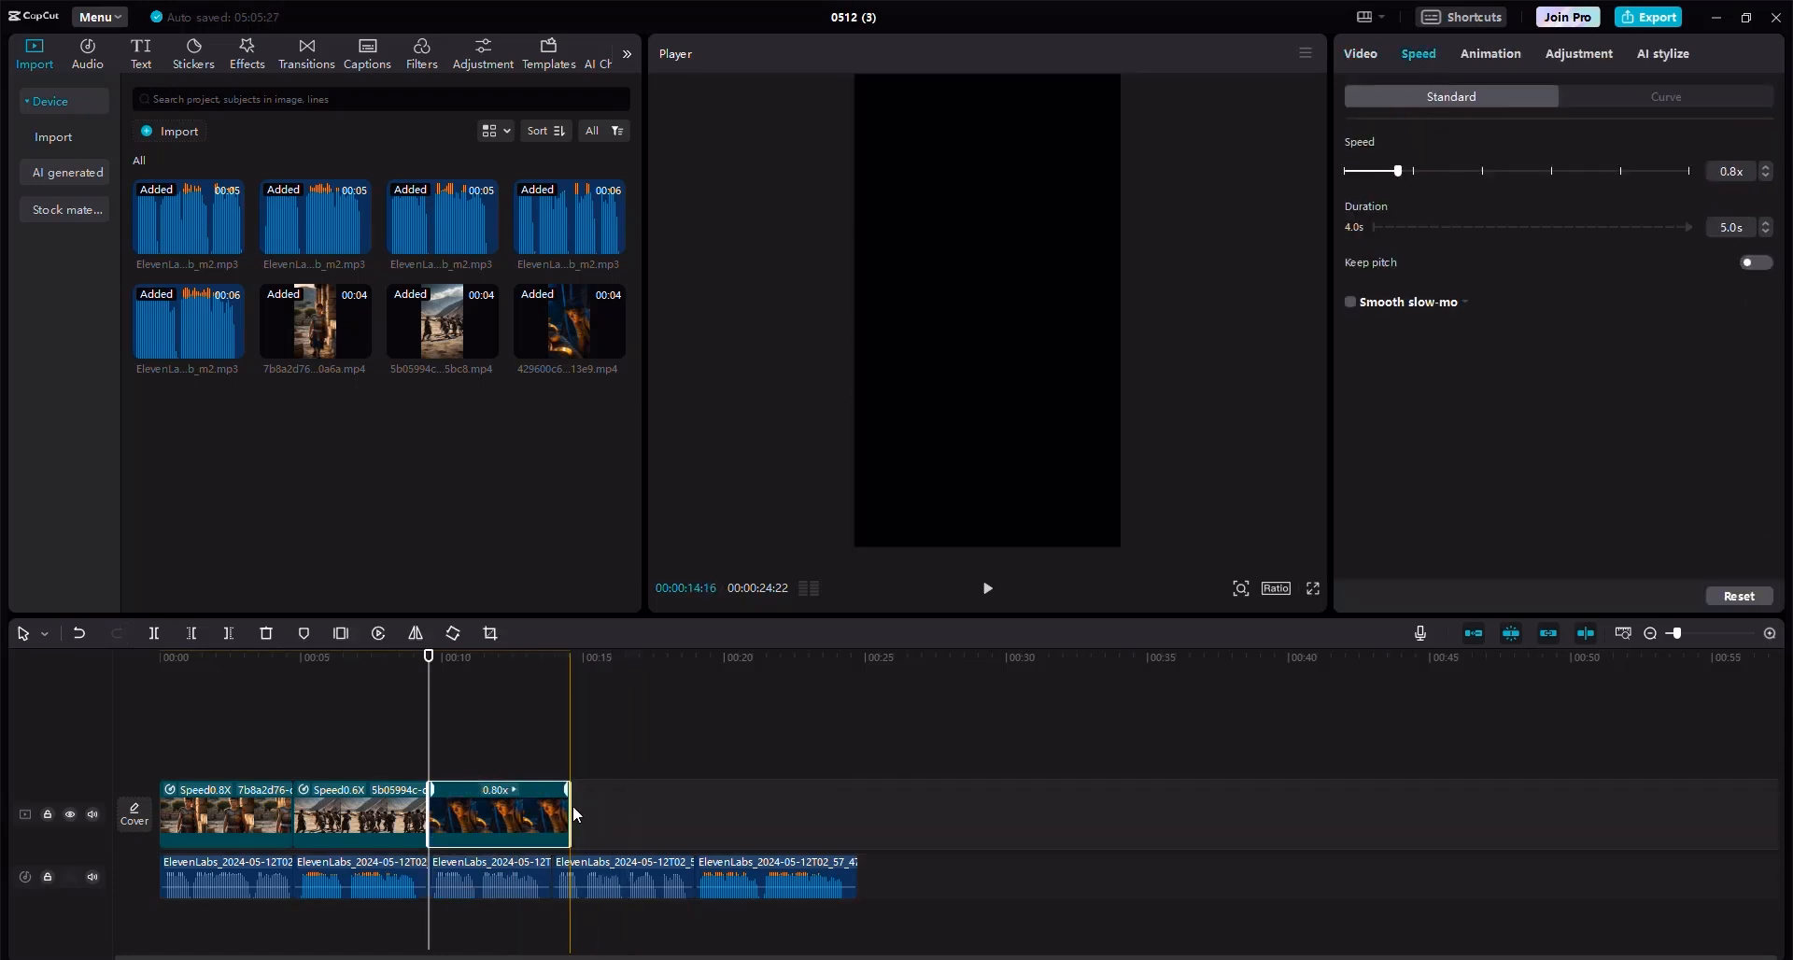
left_click(561, 727)
left_click(523, 809)
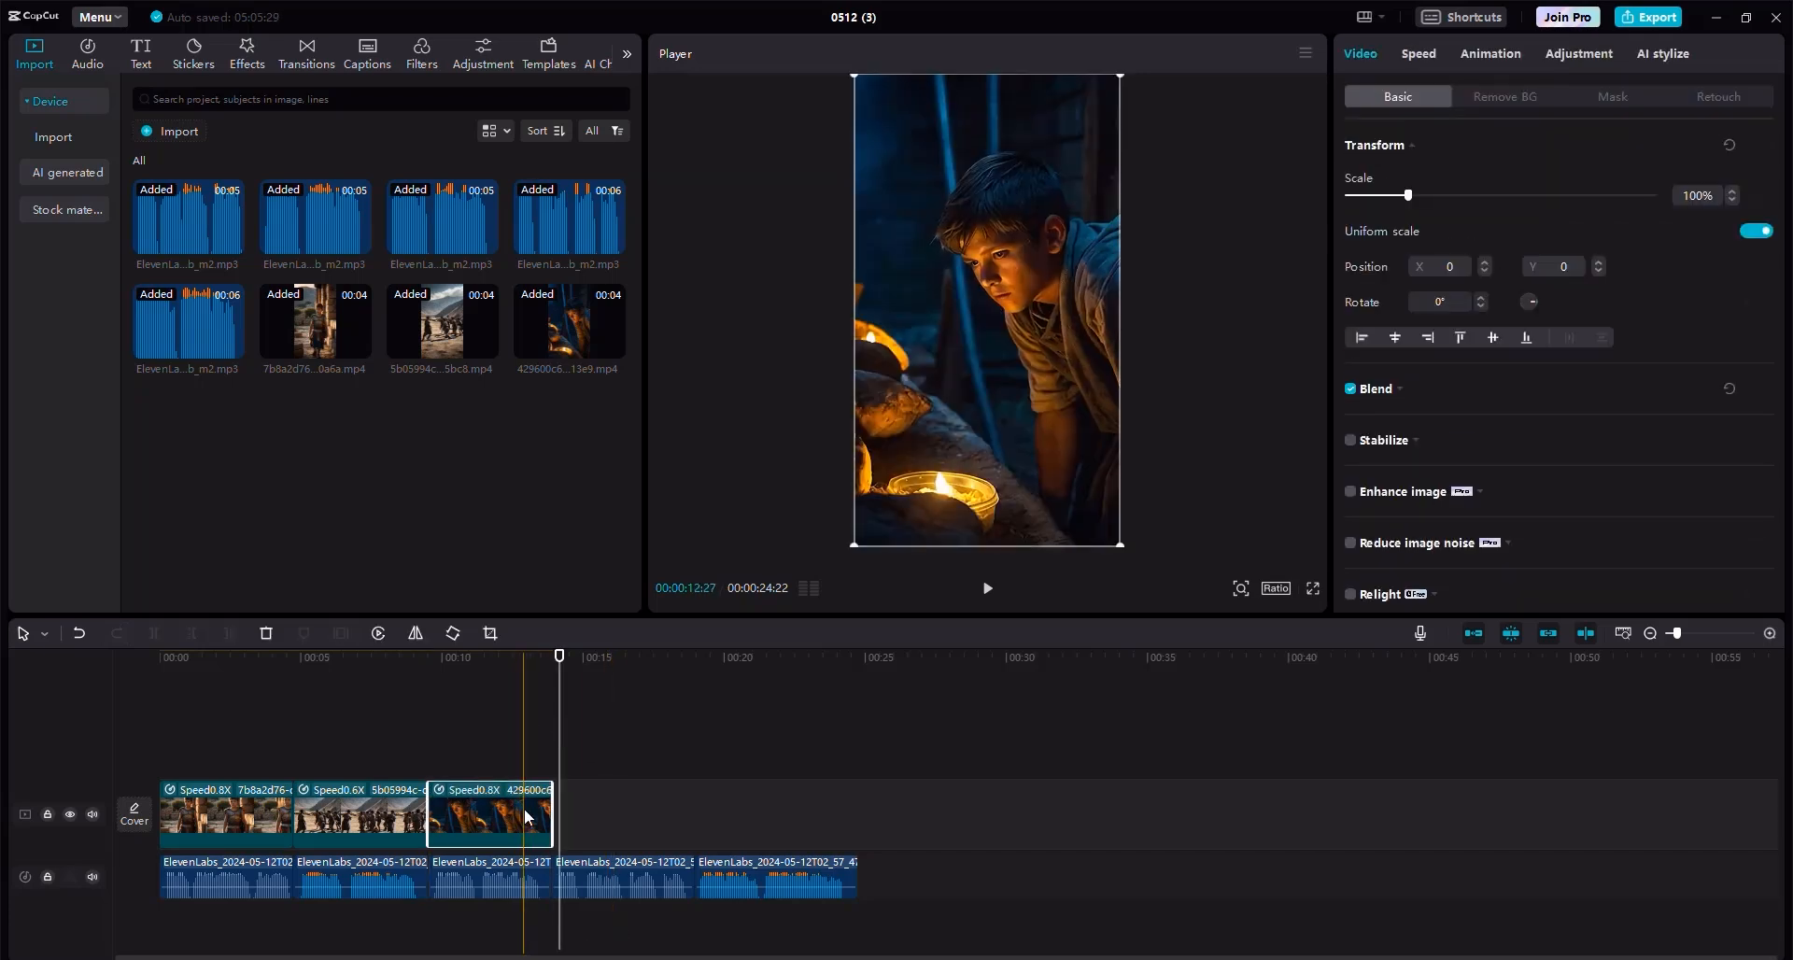
left_click_drag(555, 673, 553, 672)
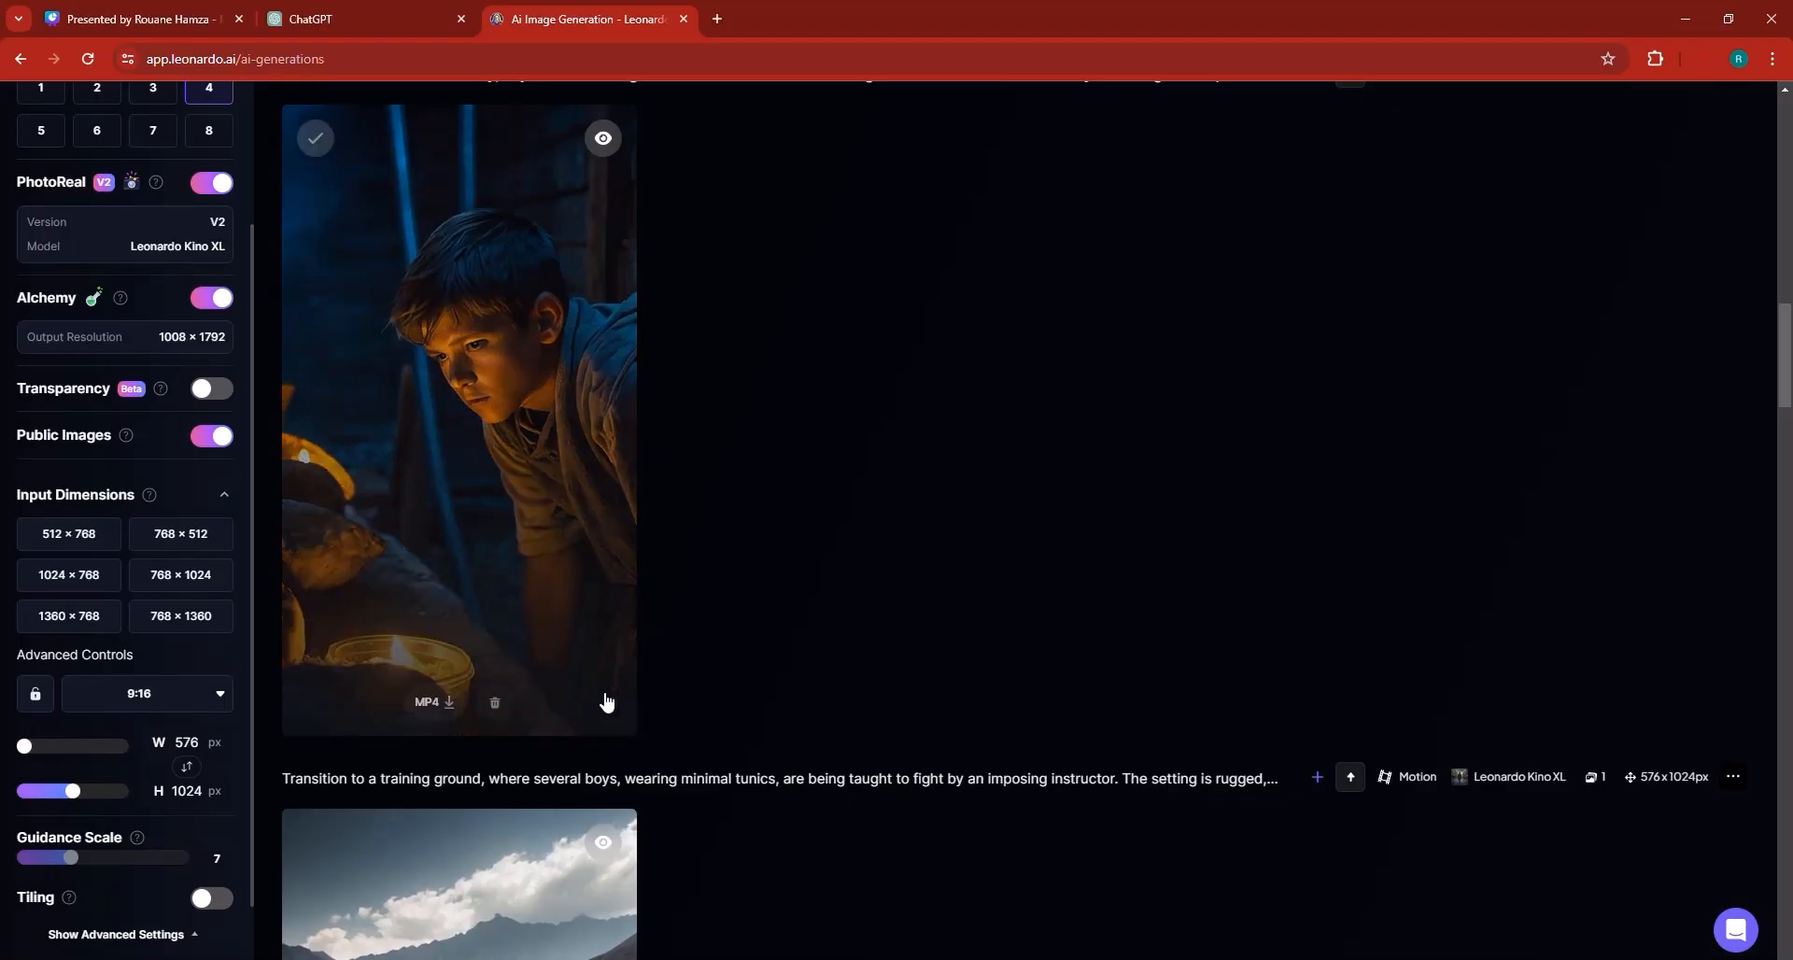
Download the MP4 motion video of the young Spartan in armour and red-crested helmet.
scroll(604, 704, "up", 5)
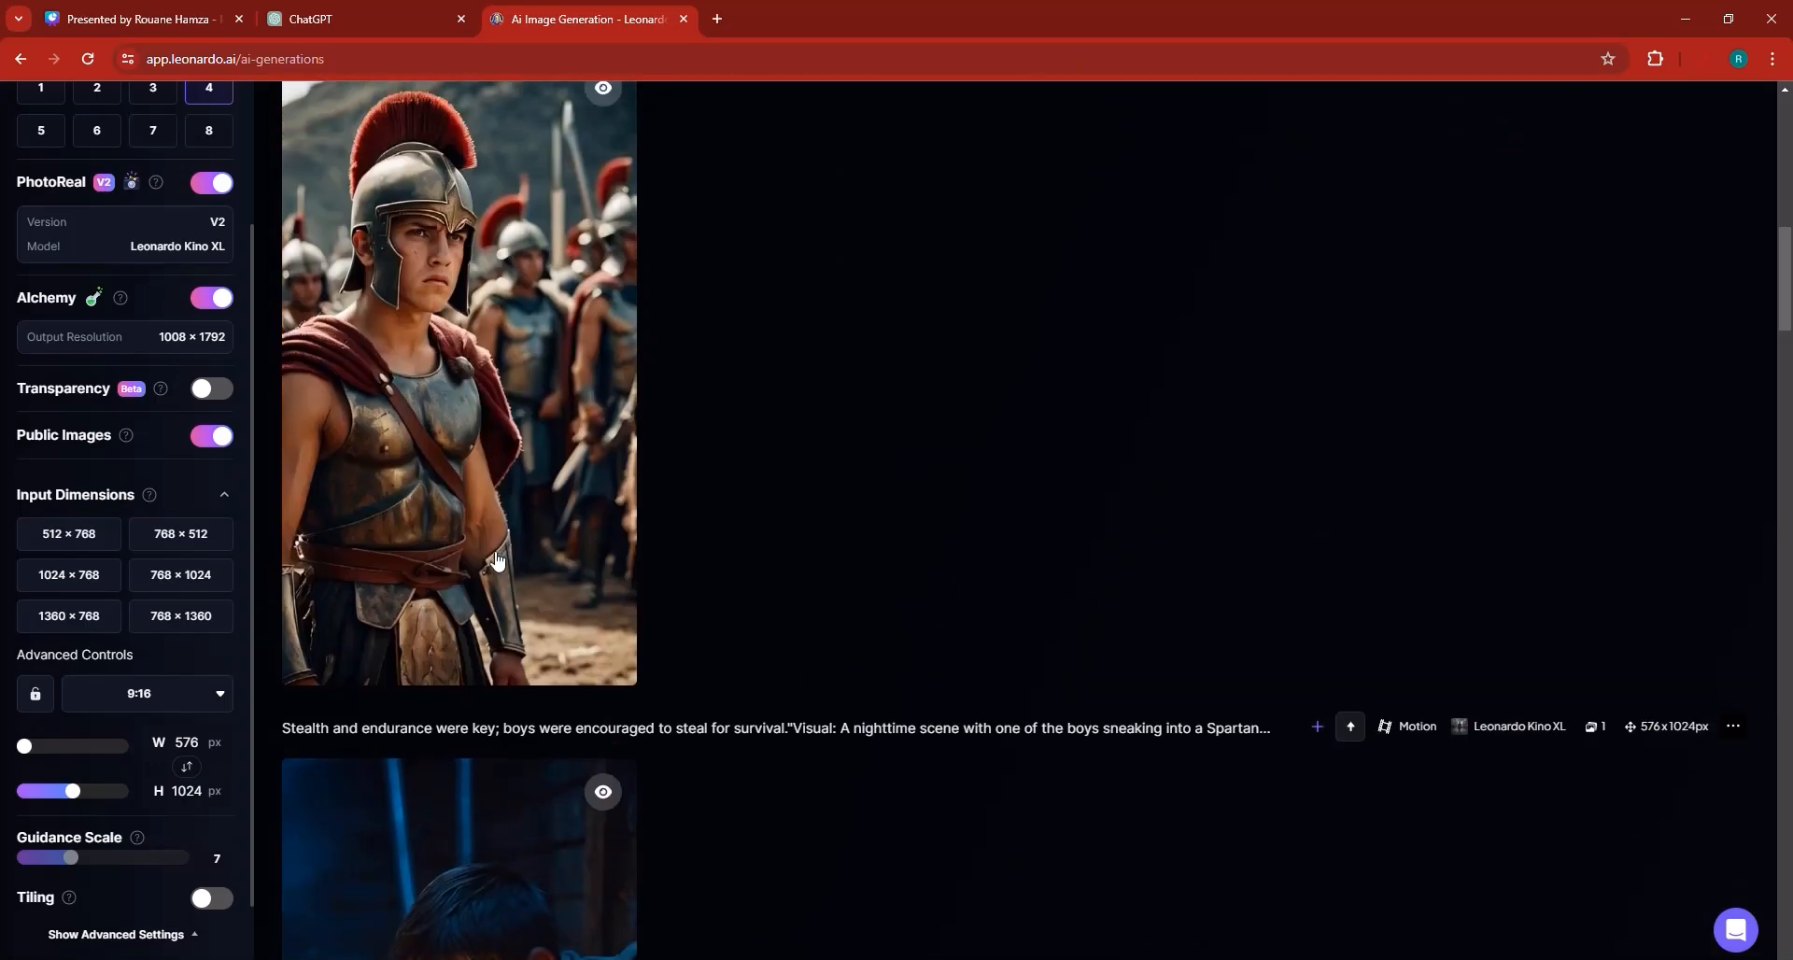
mouse_move(496, 560)
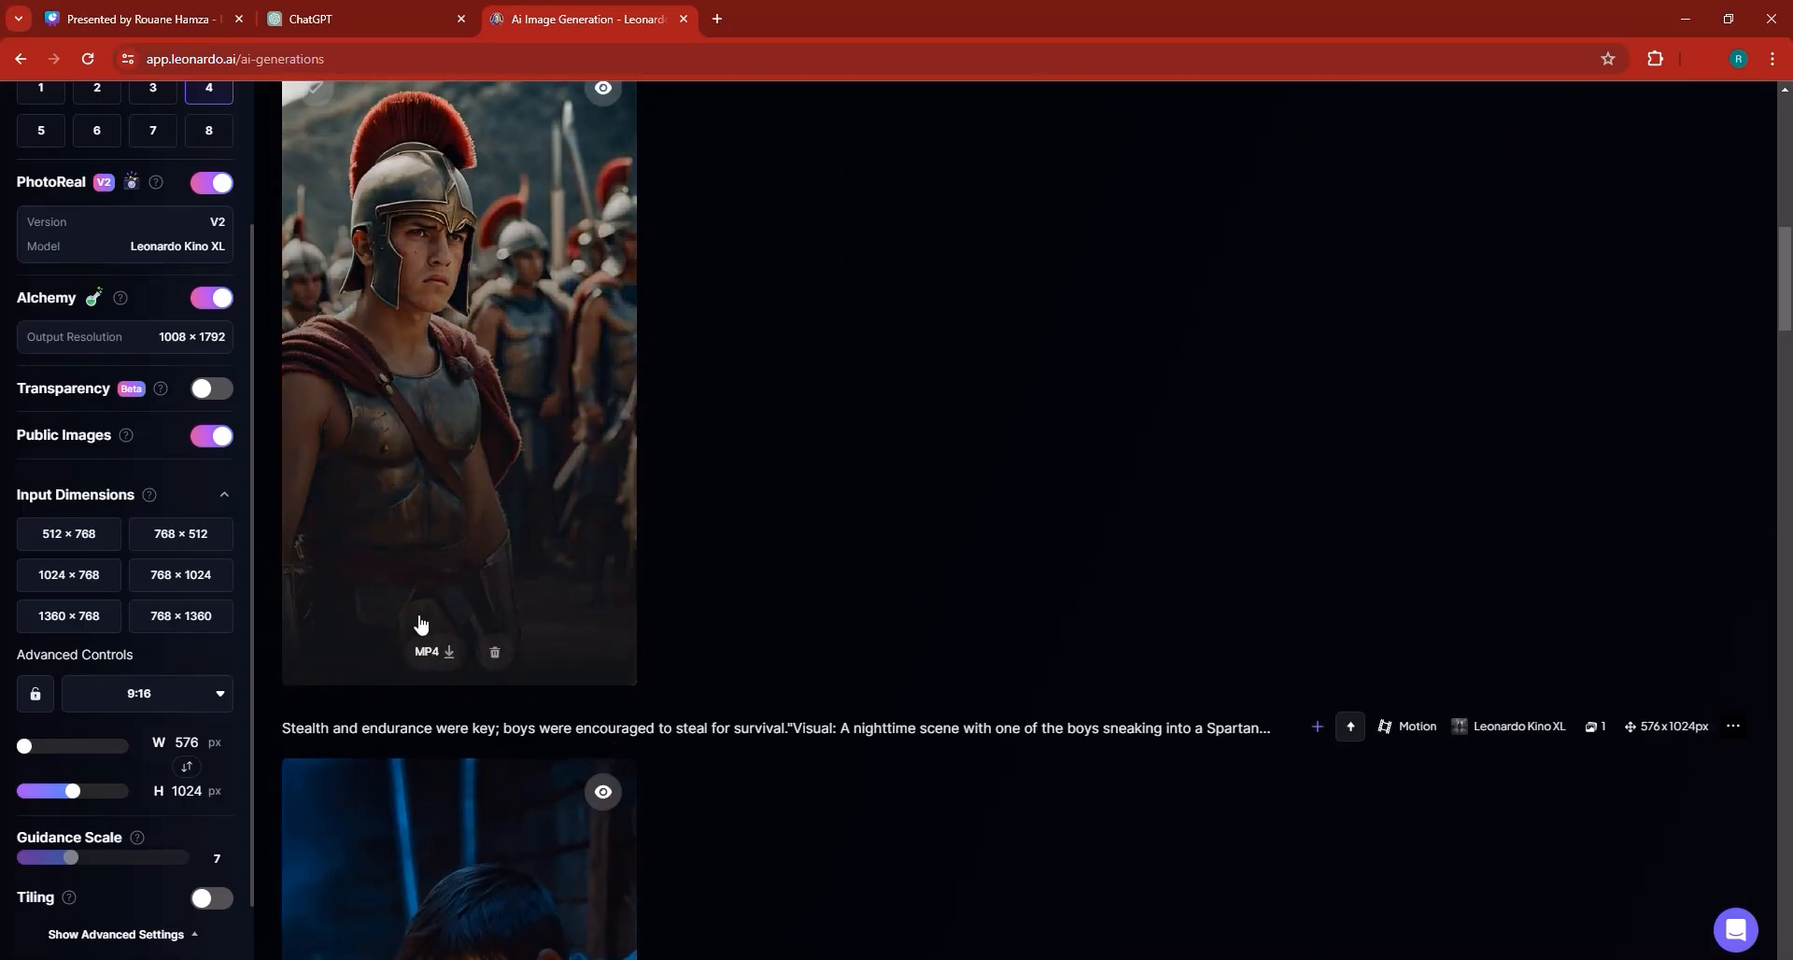
left_click(443, 659)
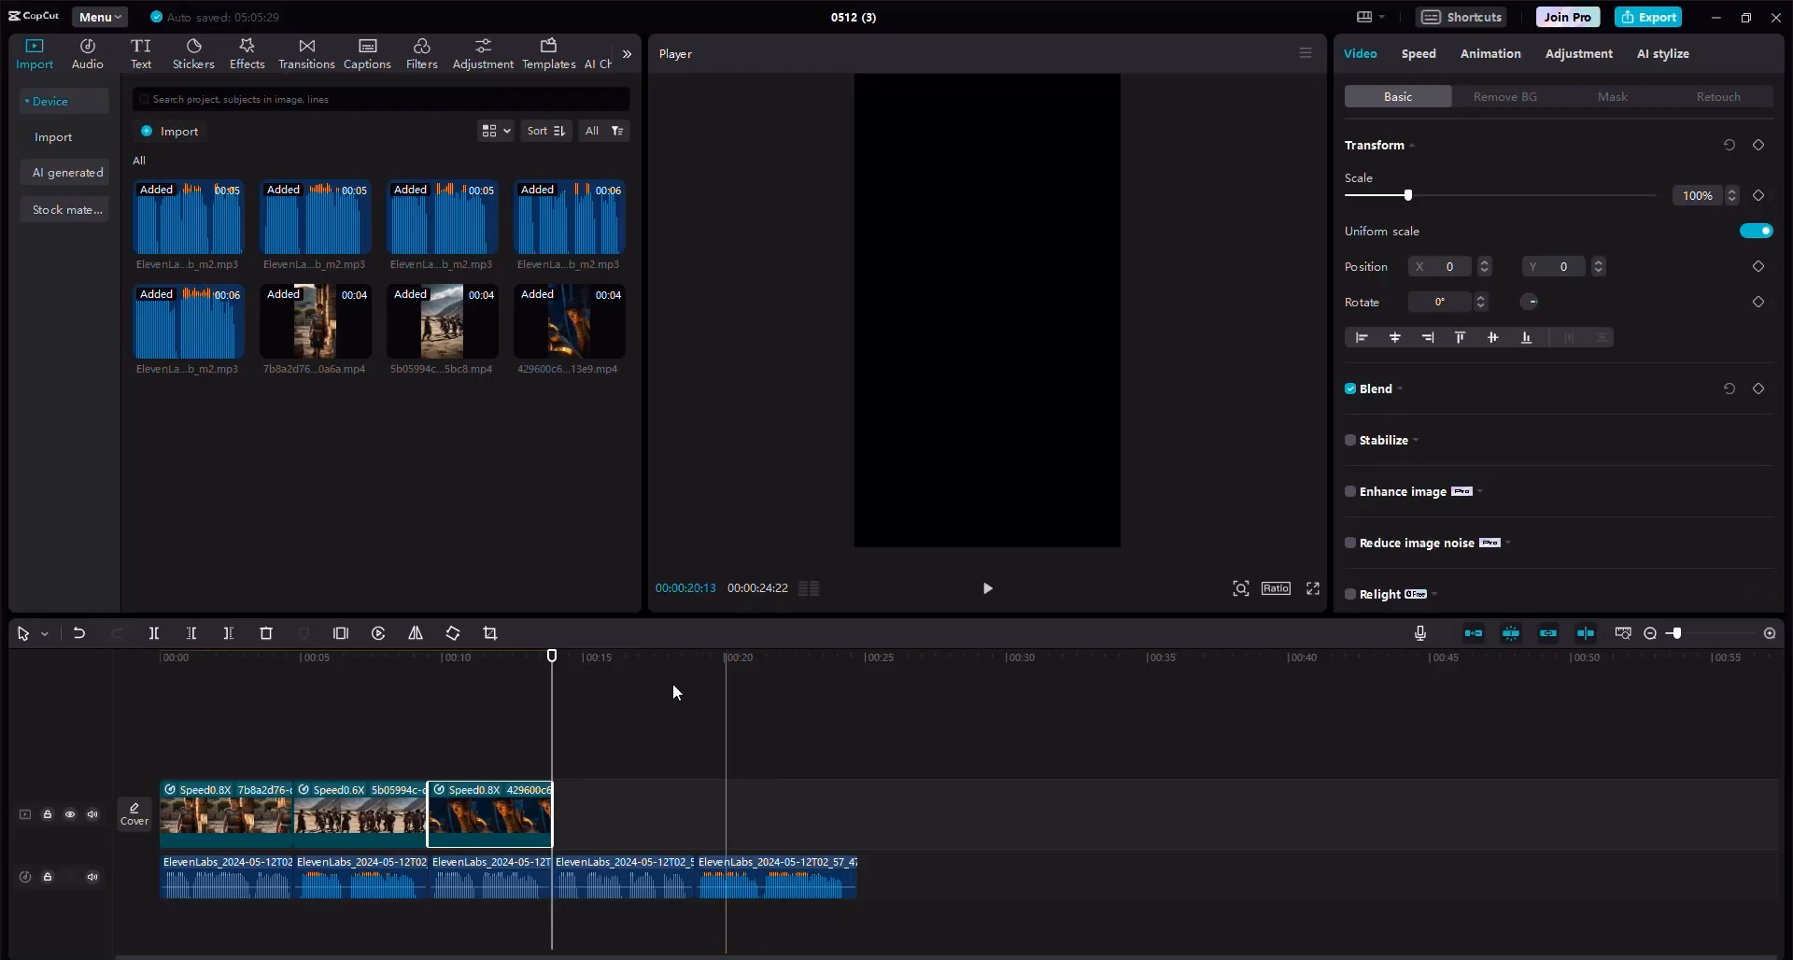
Import the Spartan-in-armour motion video and place it after the third clip on the video track.
left_click(182, 137)
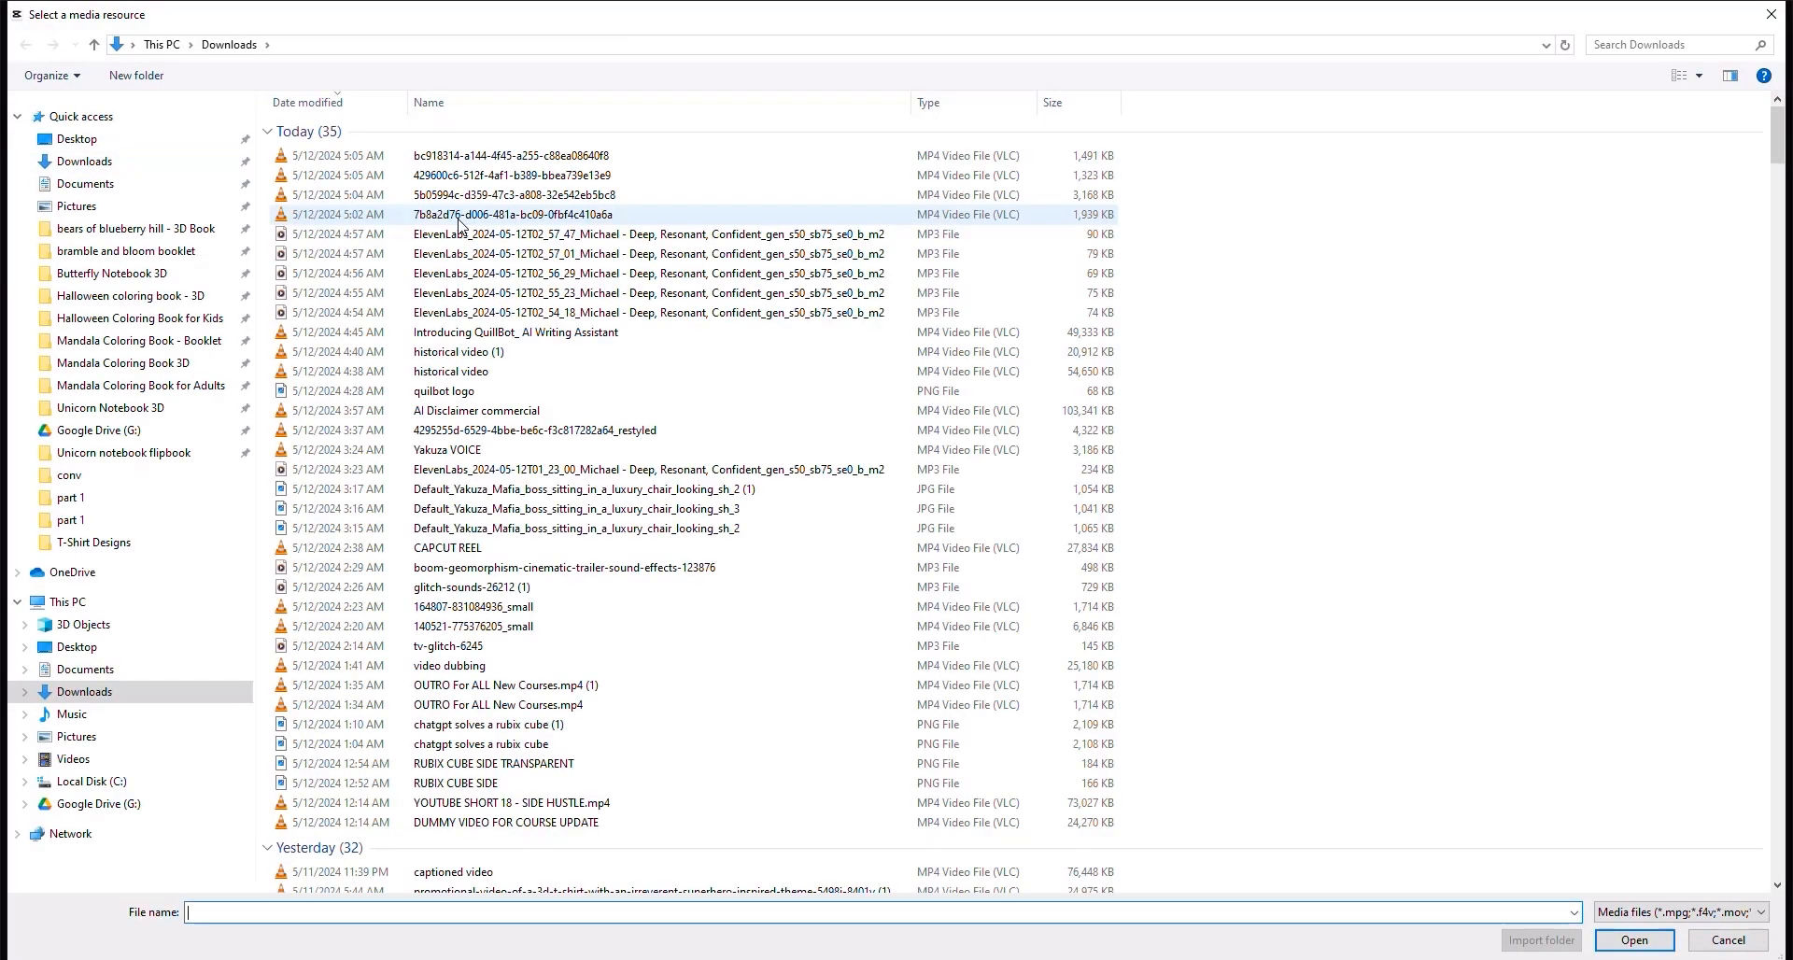
double_click(439, 155)
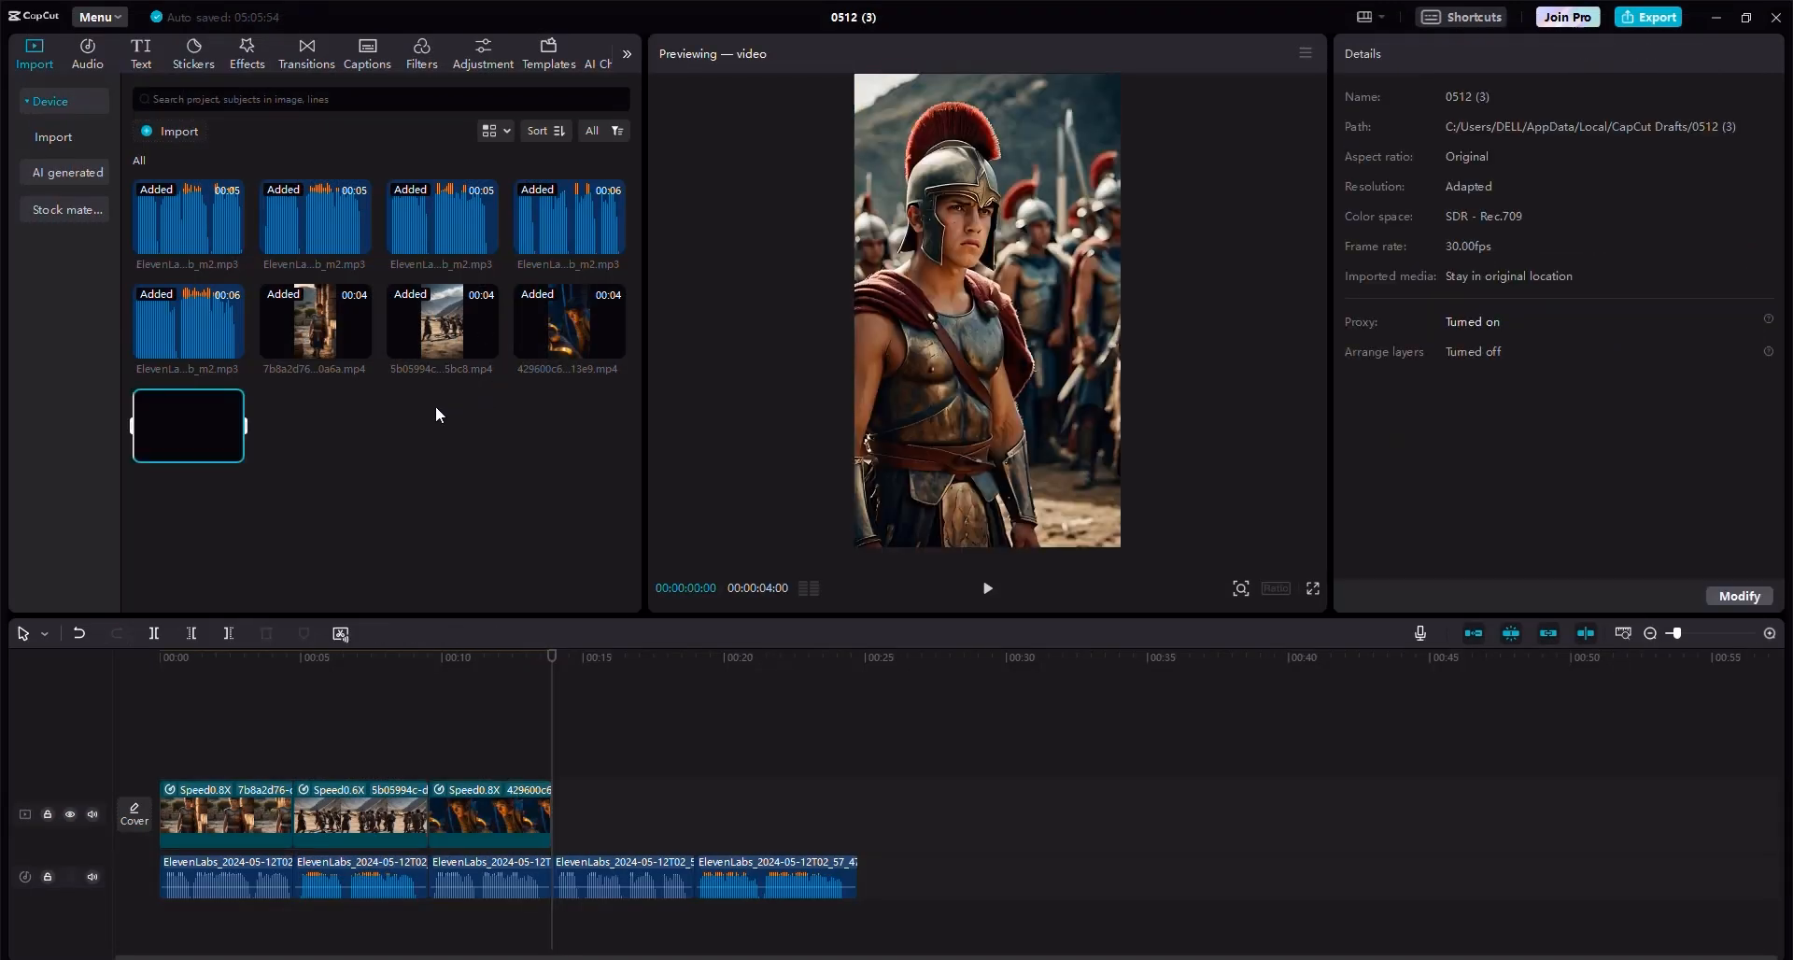
left_click_drag(372, 560, 556, 821)
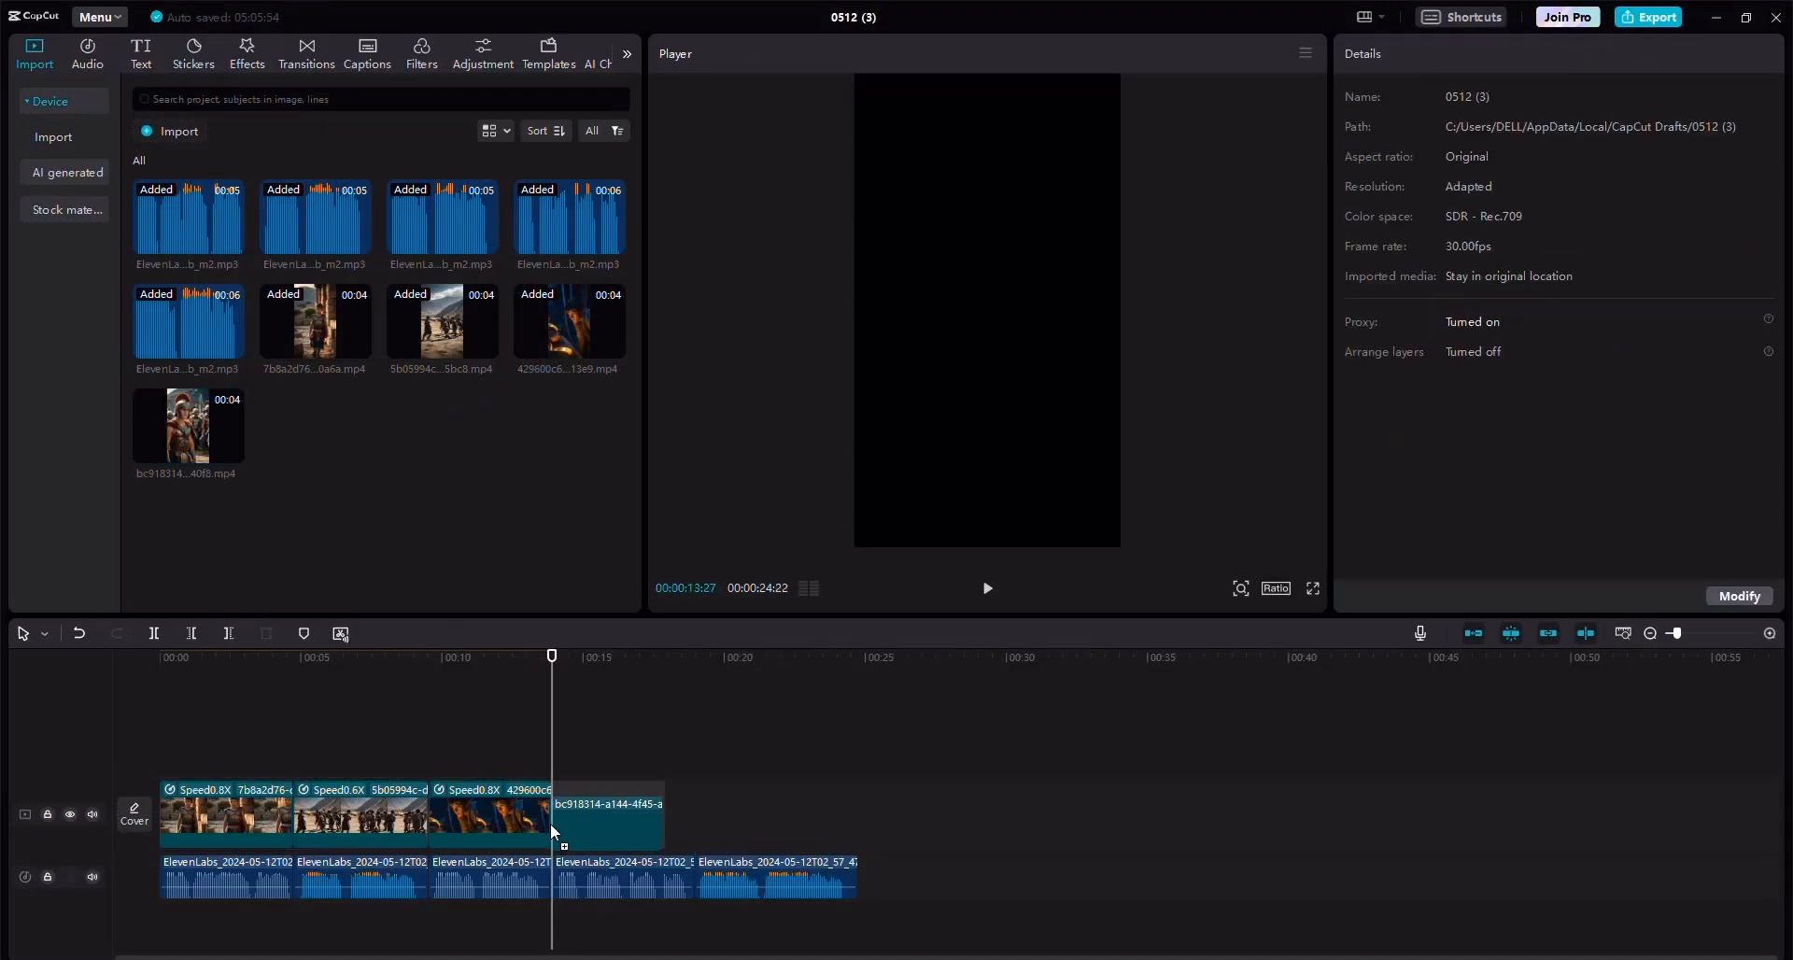
Undo the last two speed changes on the fourth voiceover clip.
left_click(624, 878)
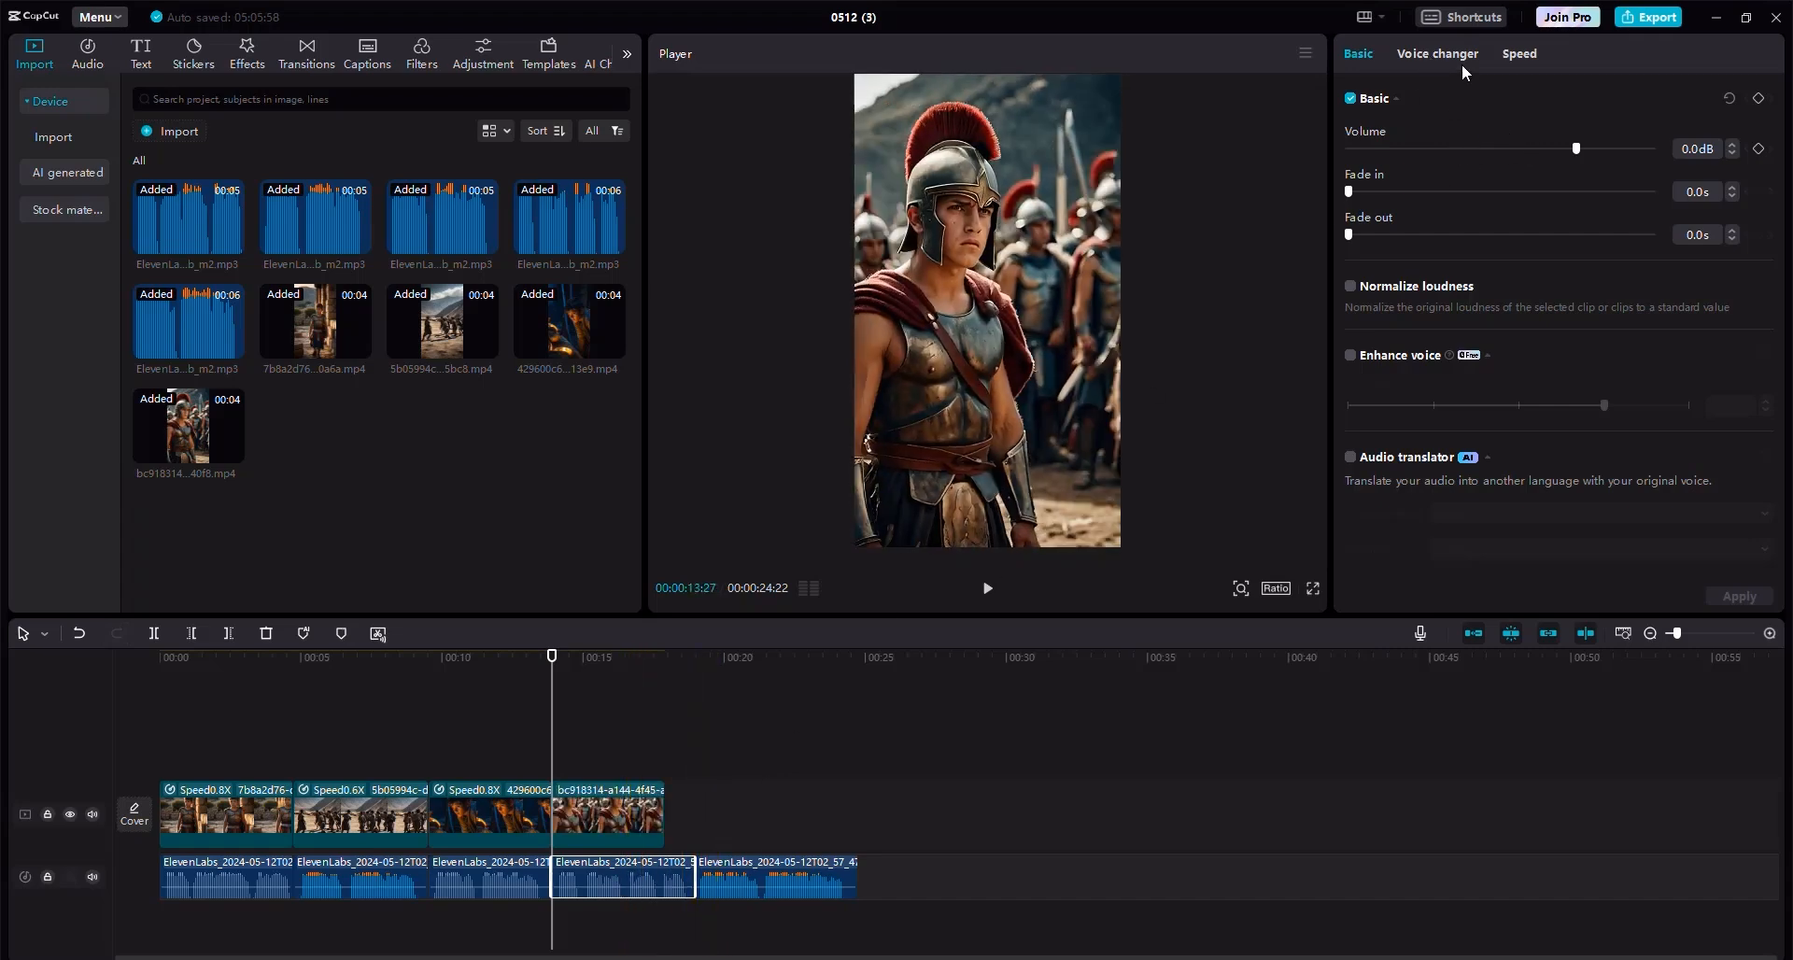
left_click(1519, 54)
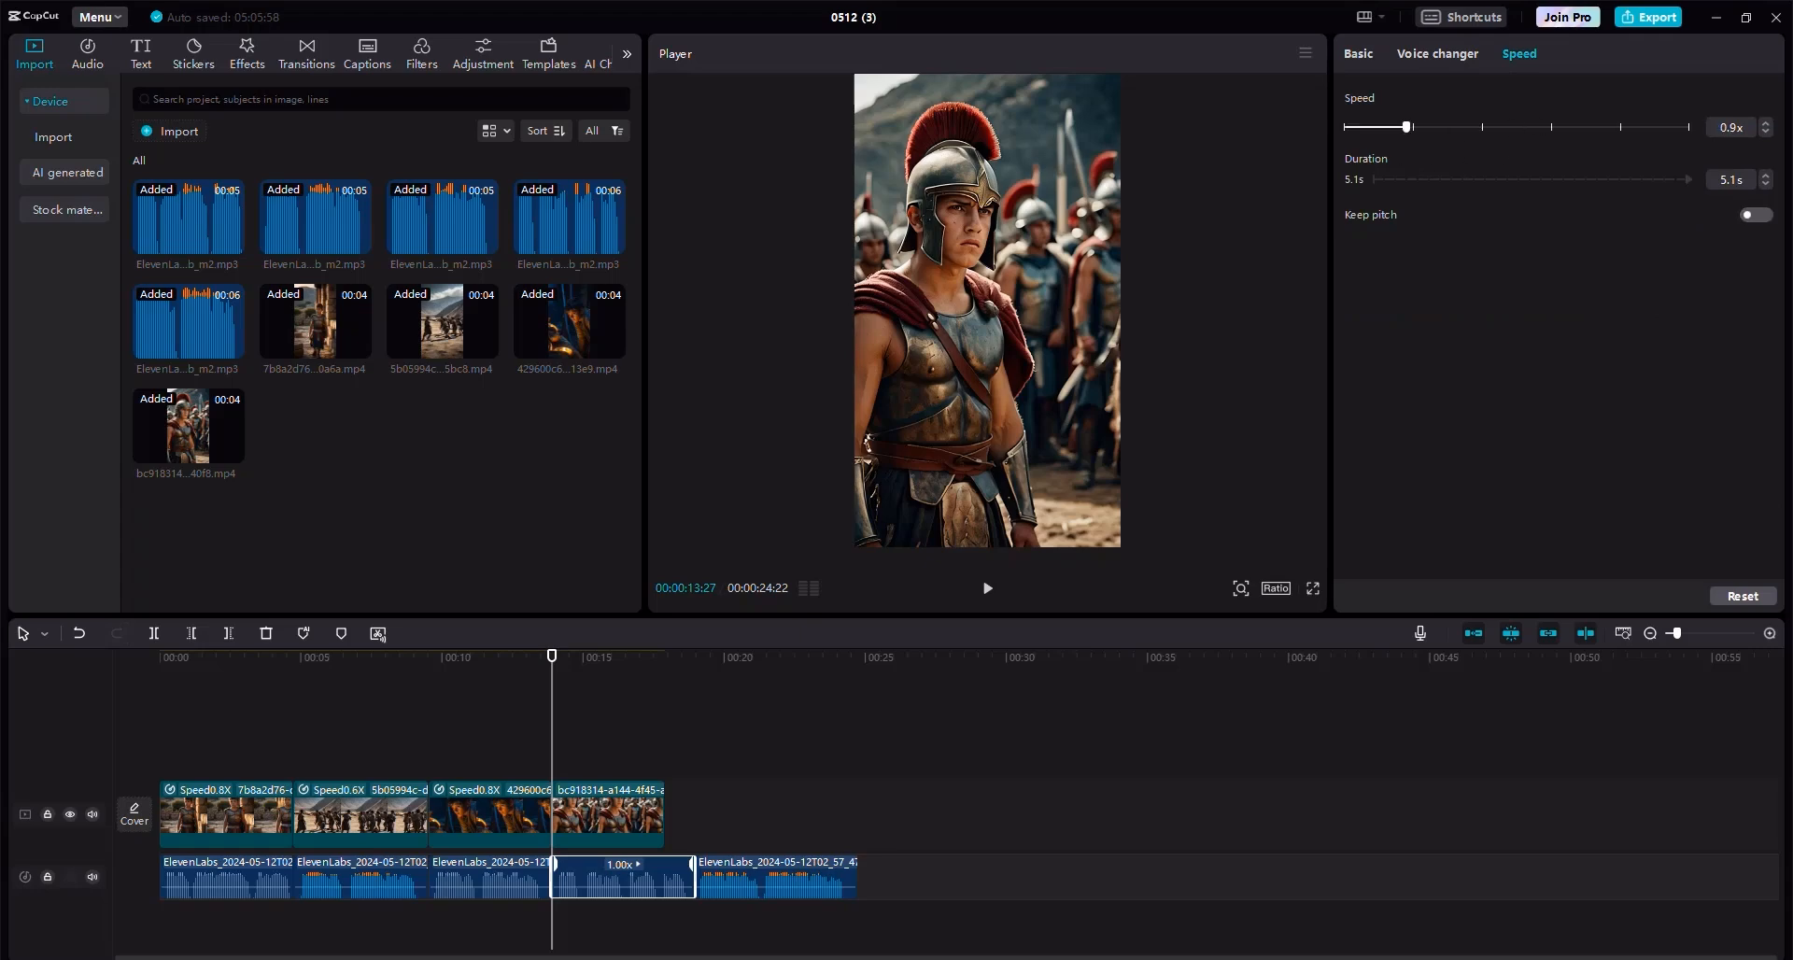
left_click(79, 634)
left_click(80, 634)
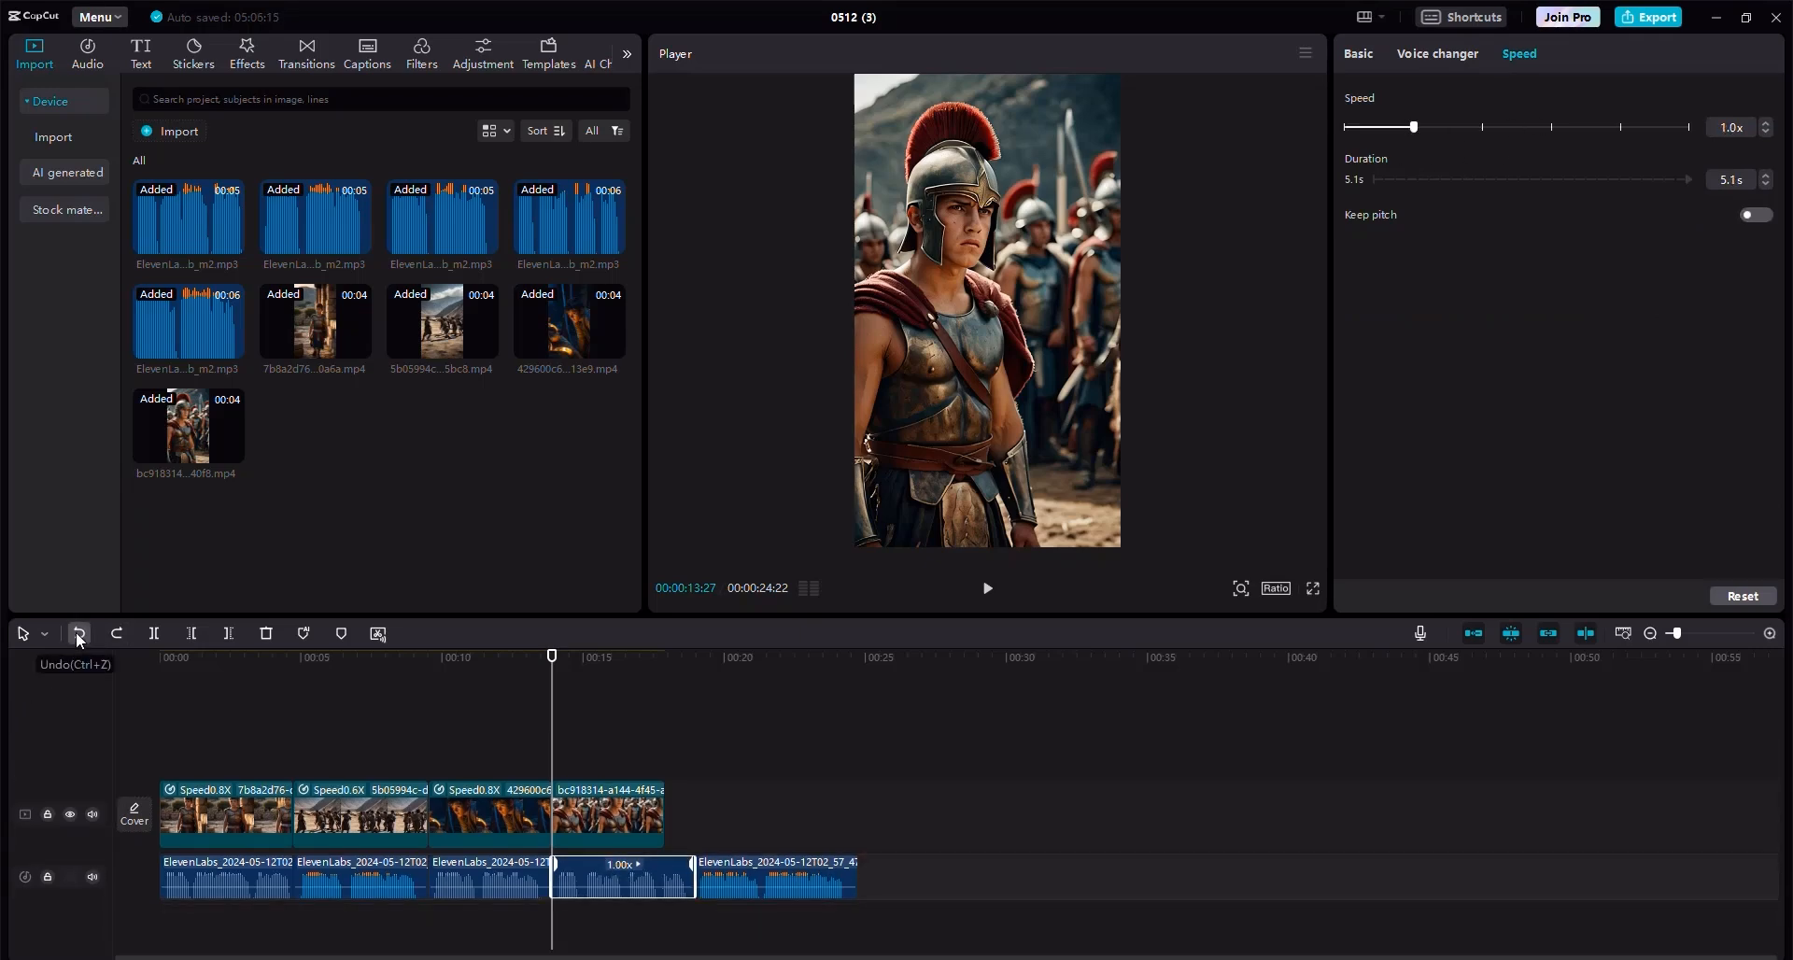
Set the fourth video clip's speed to 0.8x and extend its end to the end of the fourth voiceover.
left_click(604, 821)
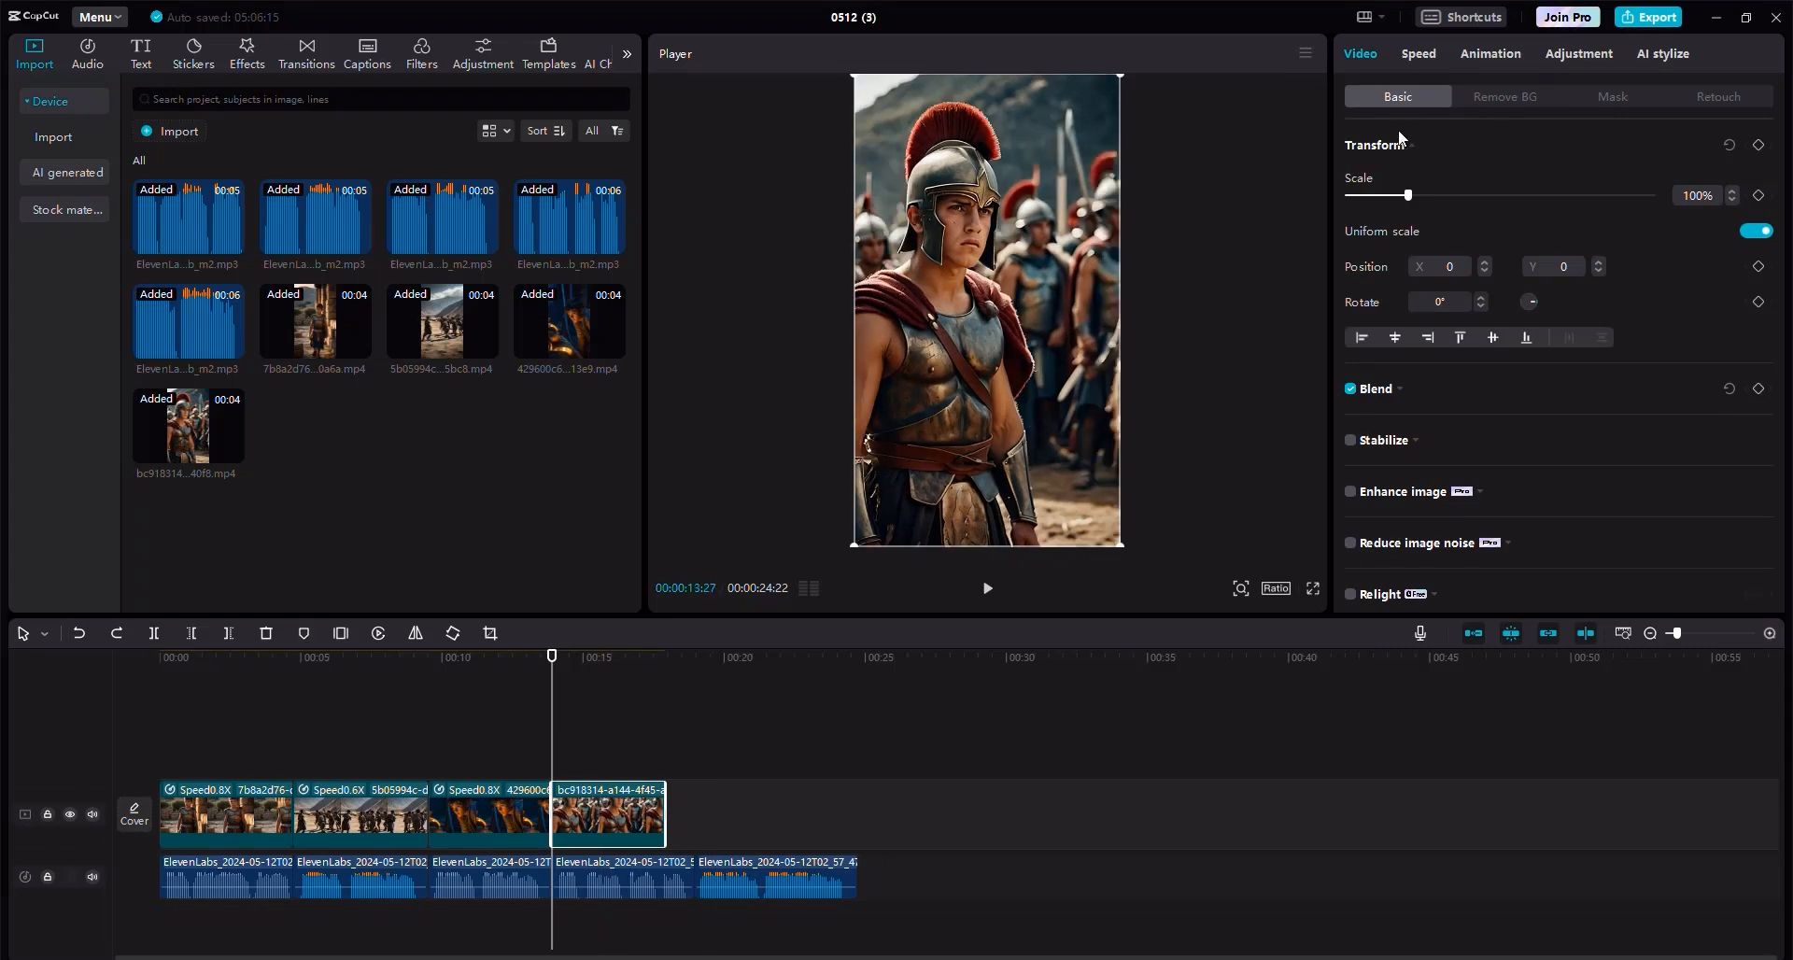
left_click(1419, 55)
left_click(1401, 179)
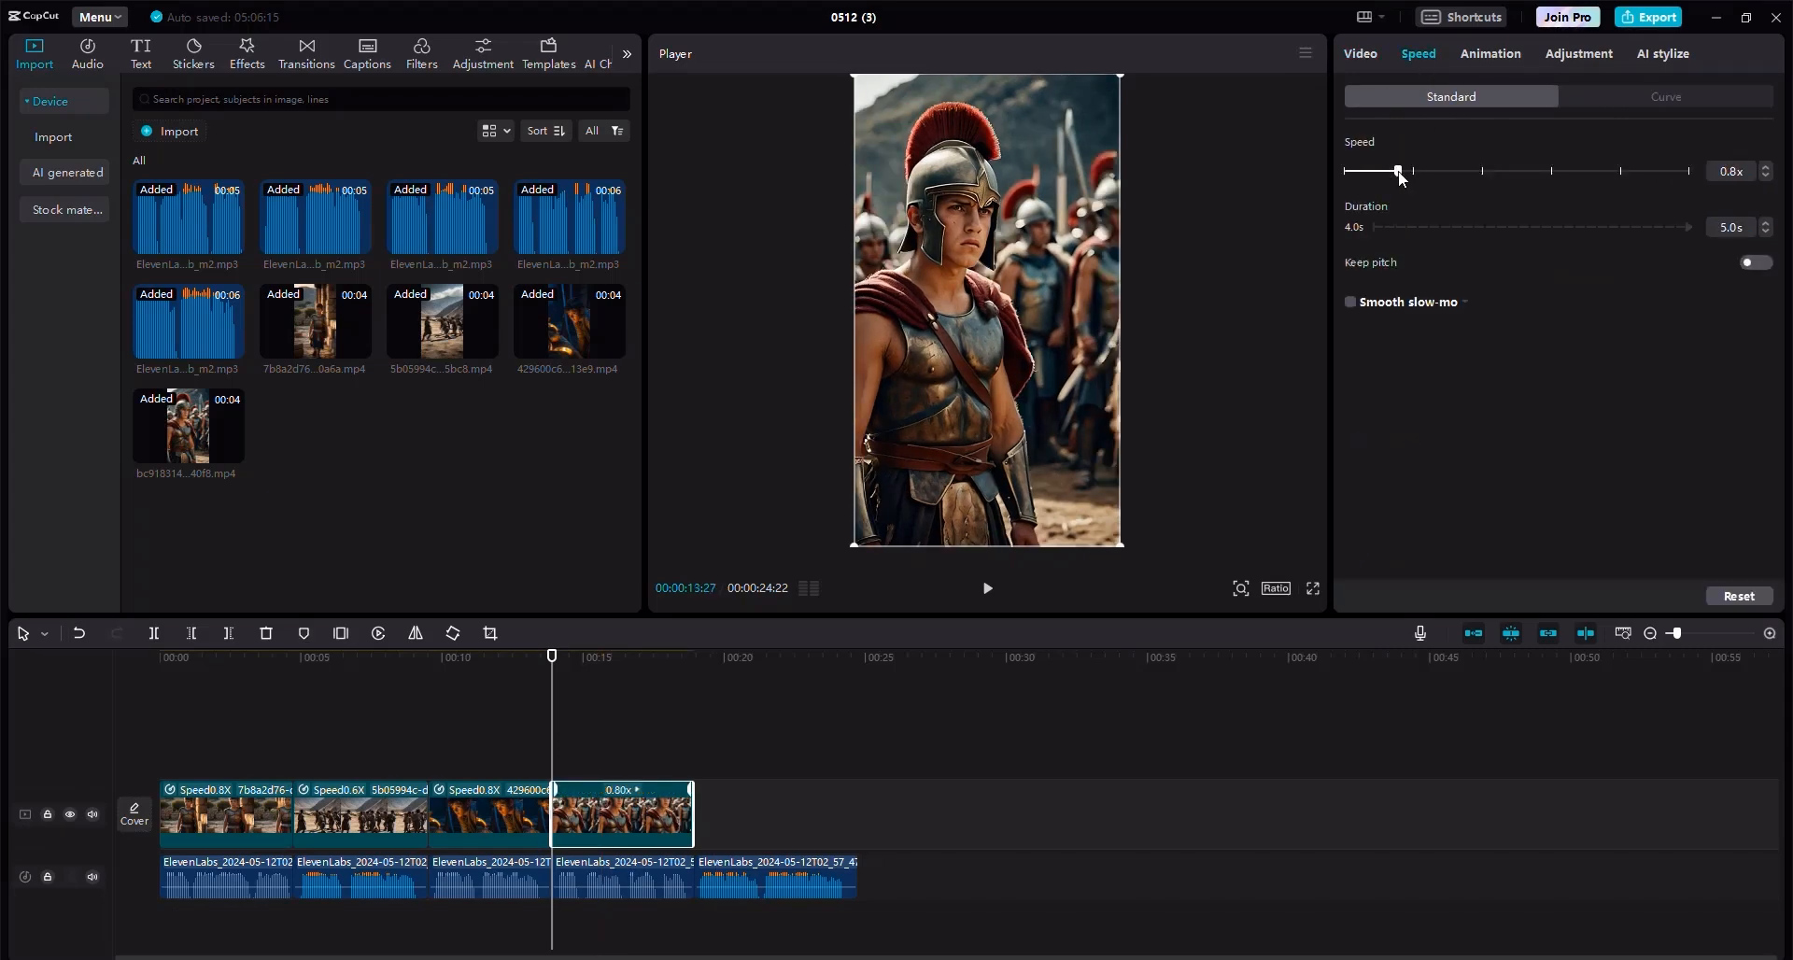
mouse_move(692, 794)
left_mouse_down()
mouse_move(721, 794)
mouse_move(695, 794)
left_mouse_up()
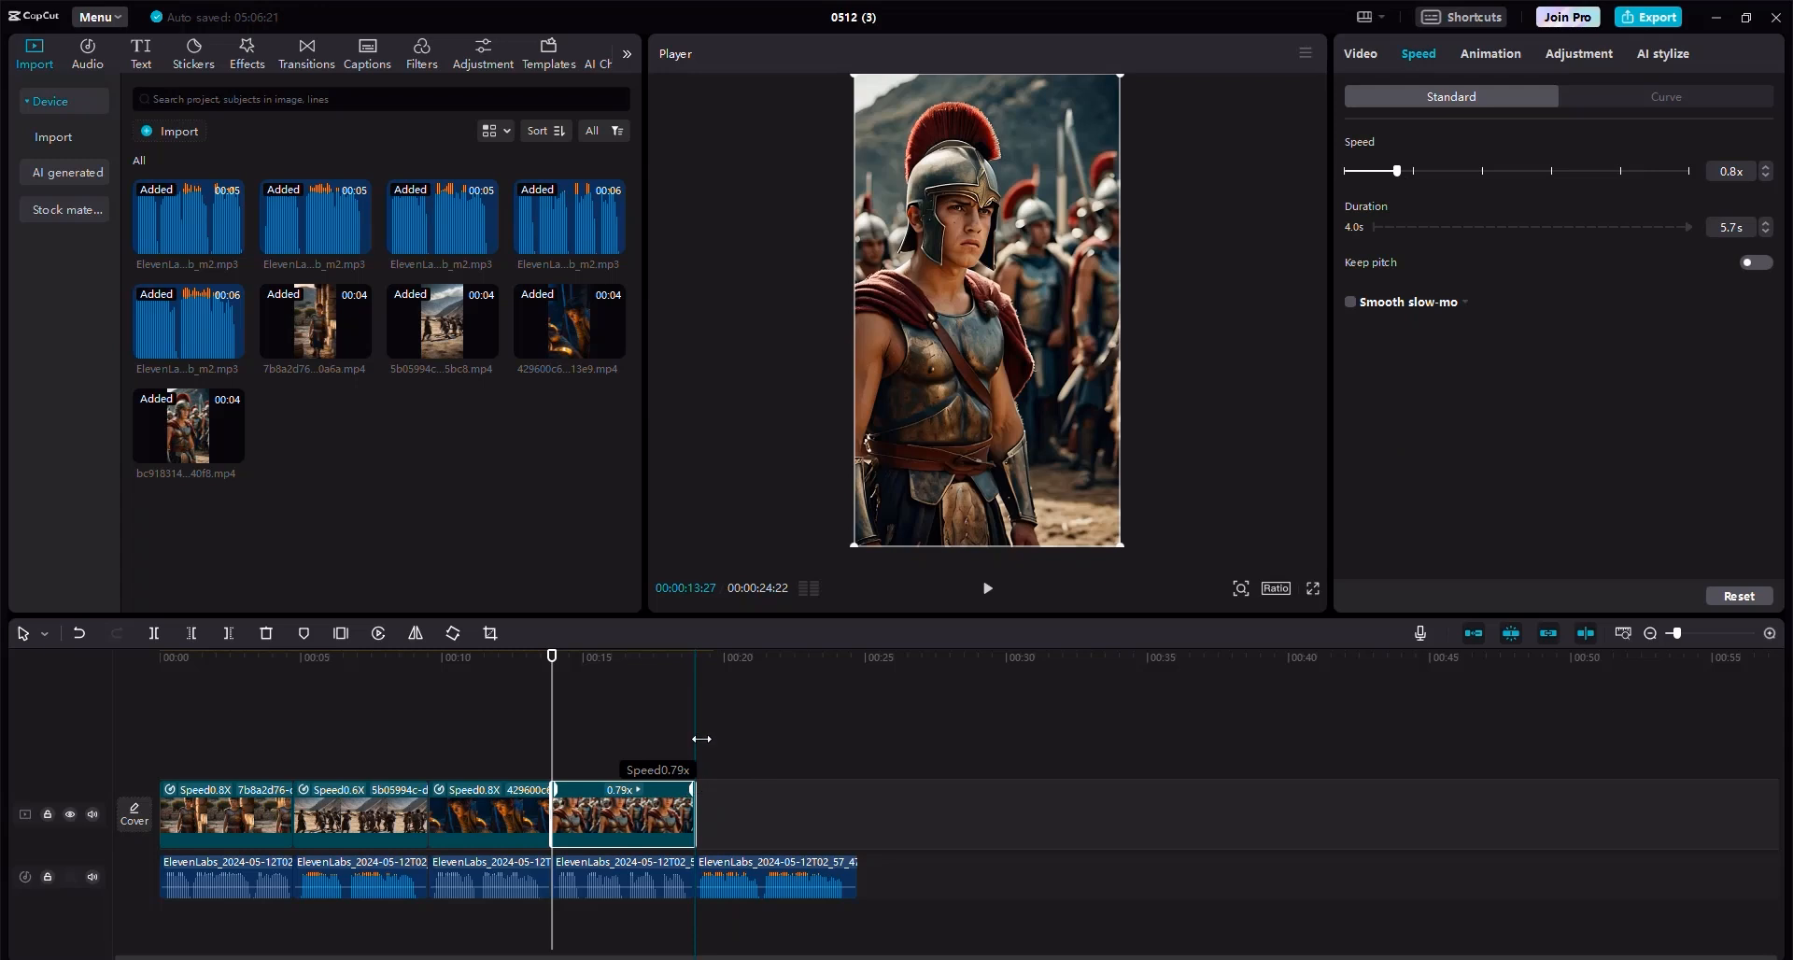
left_click(701, 739)
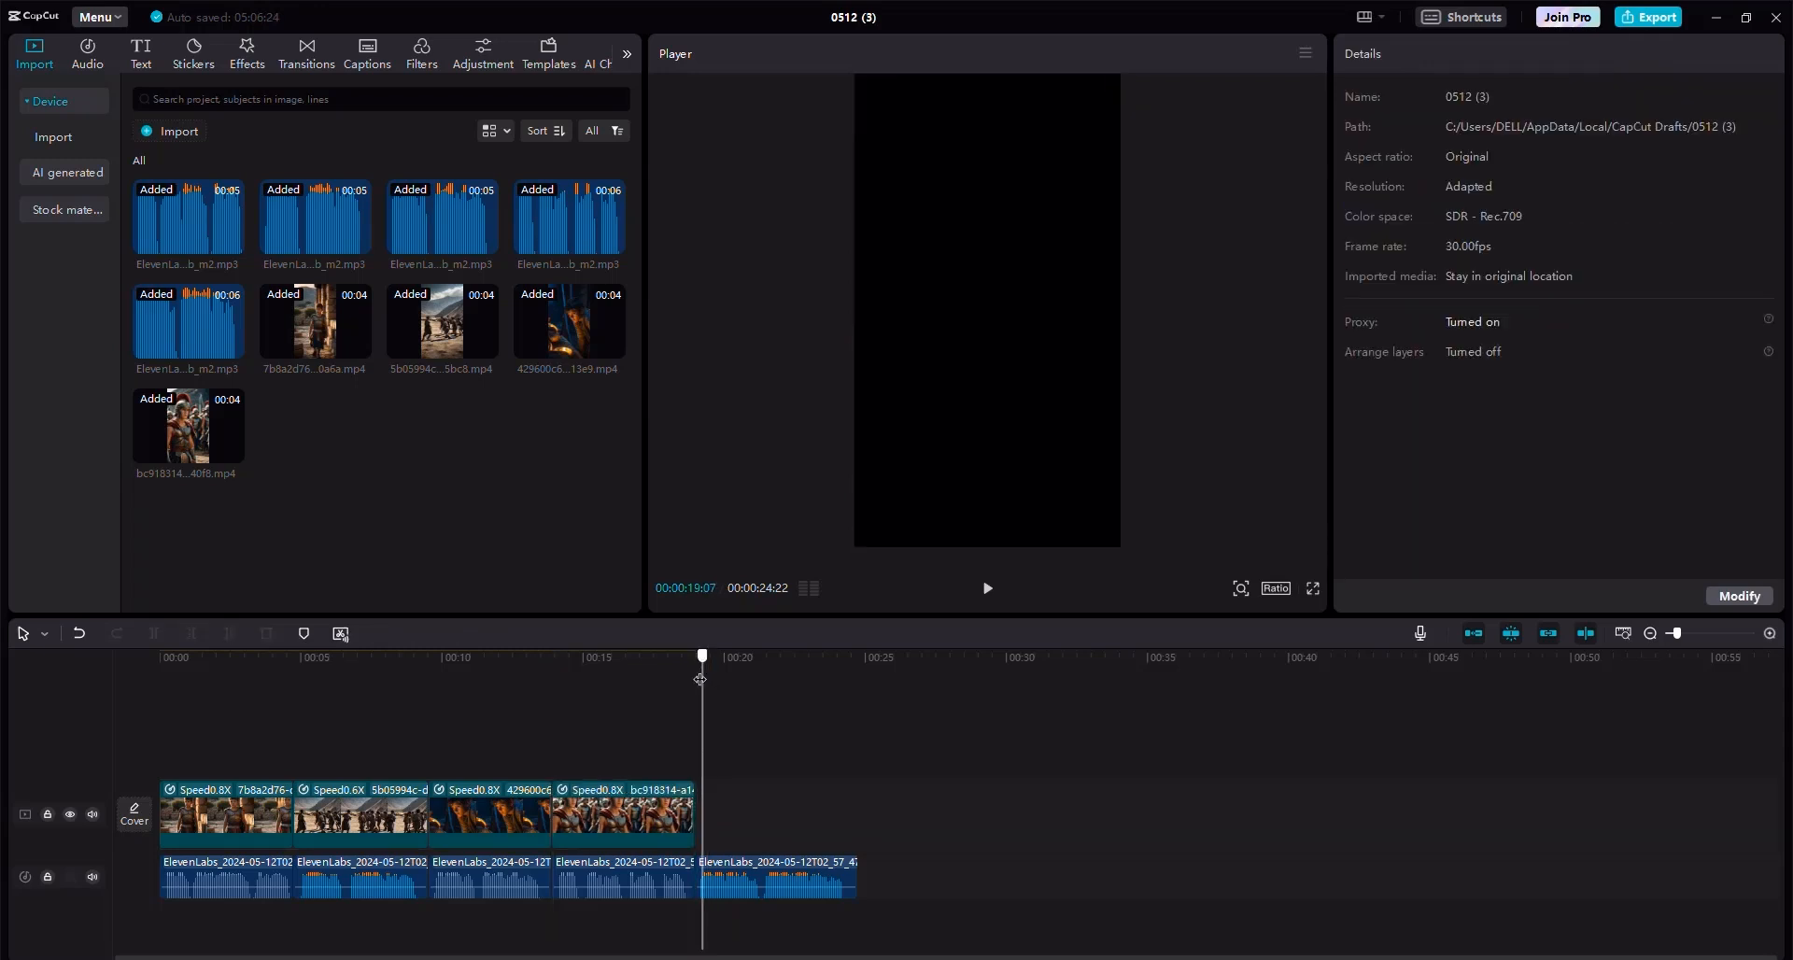
left_click_drag(700, 679, 696, 681)
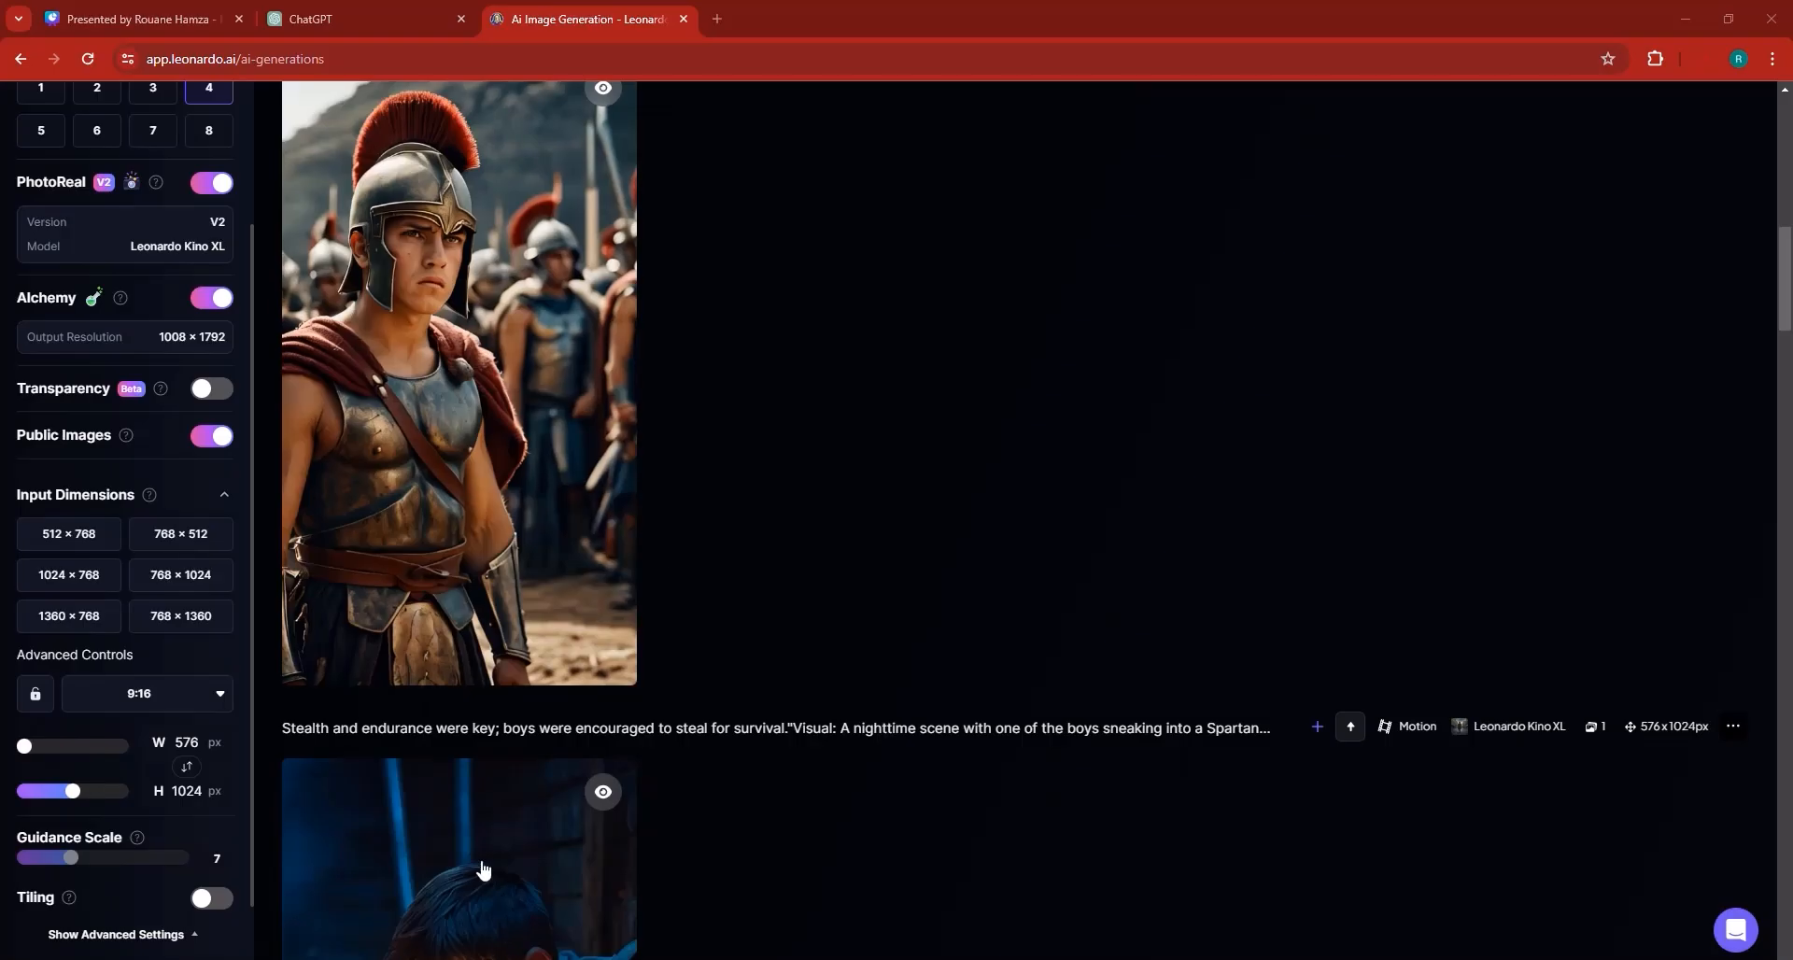
Import the motion video of two Spartan warriors at sunset and place it after the fourth clip.
scroll(781, 508, "up", 10)
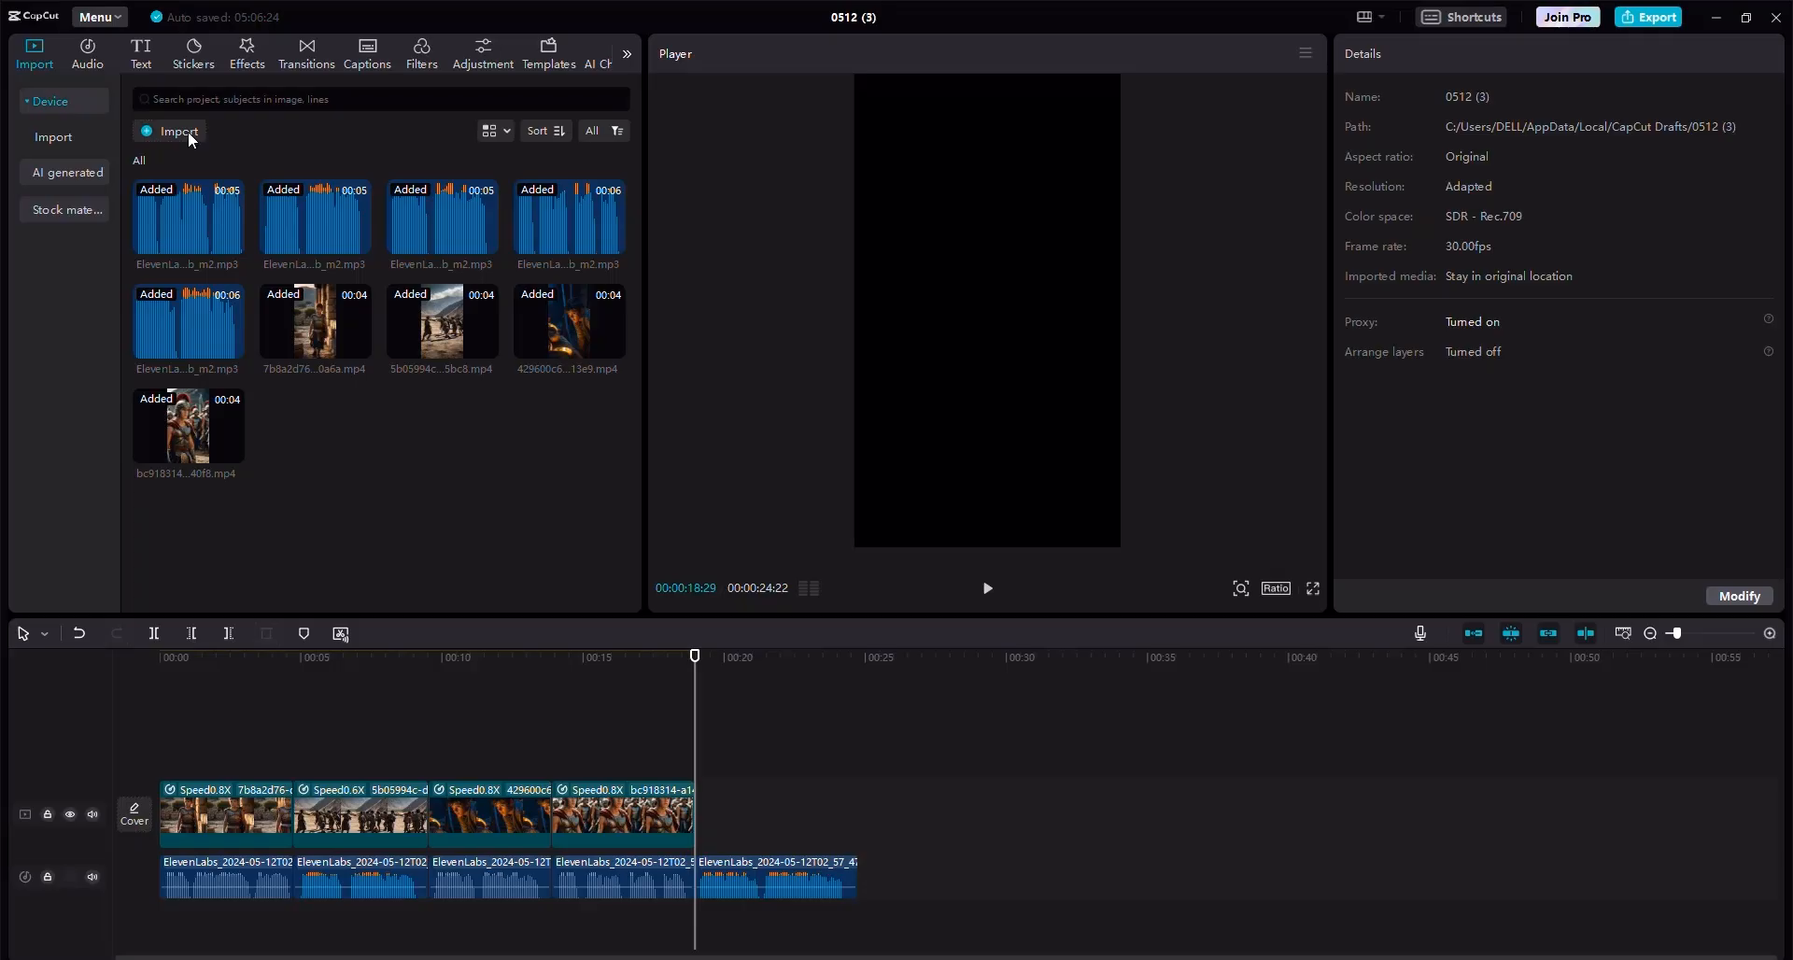
left_click(189, 139)
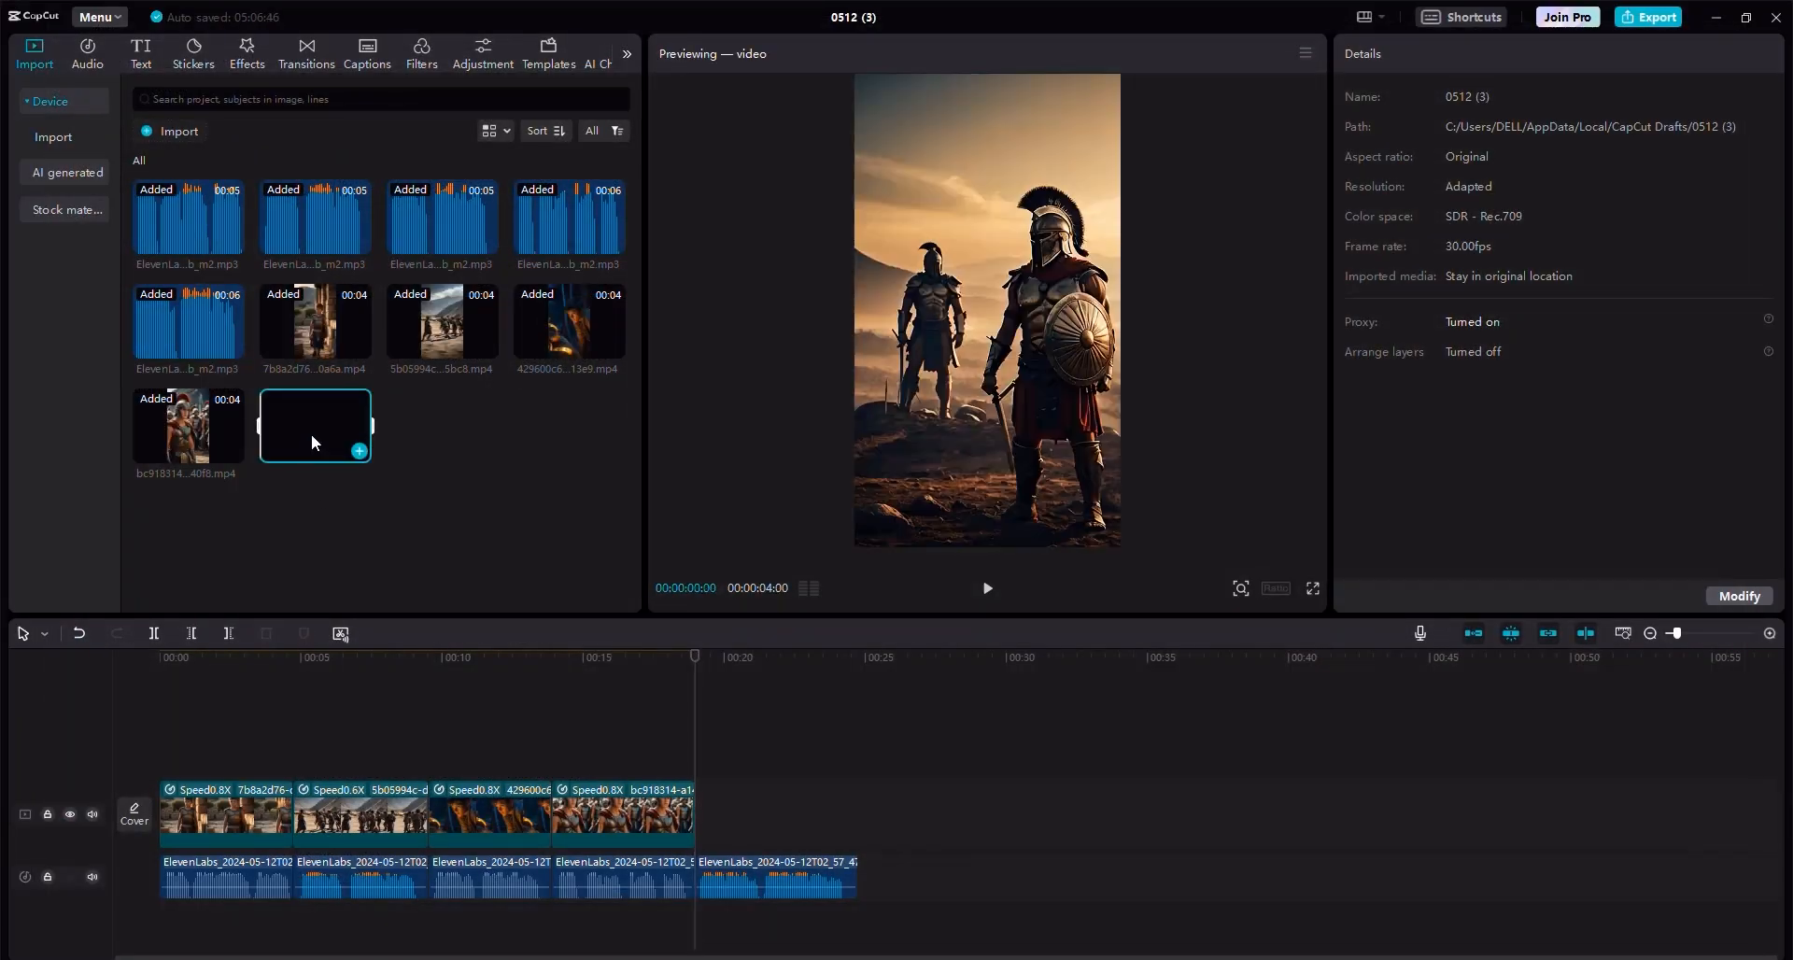
left_click_drag(311, 433, 700, 814)
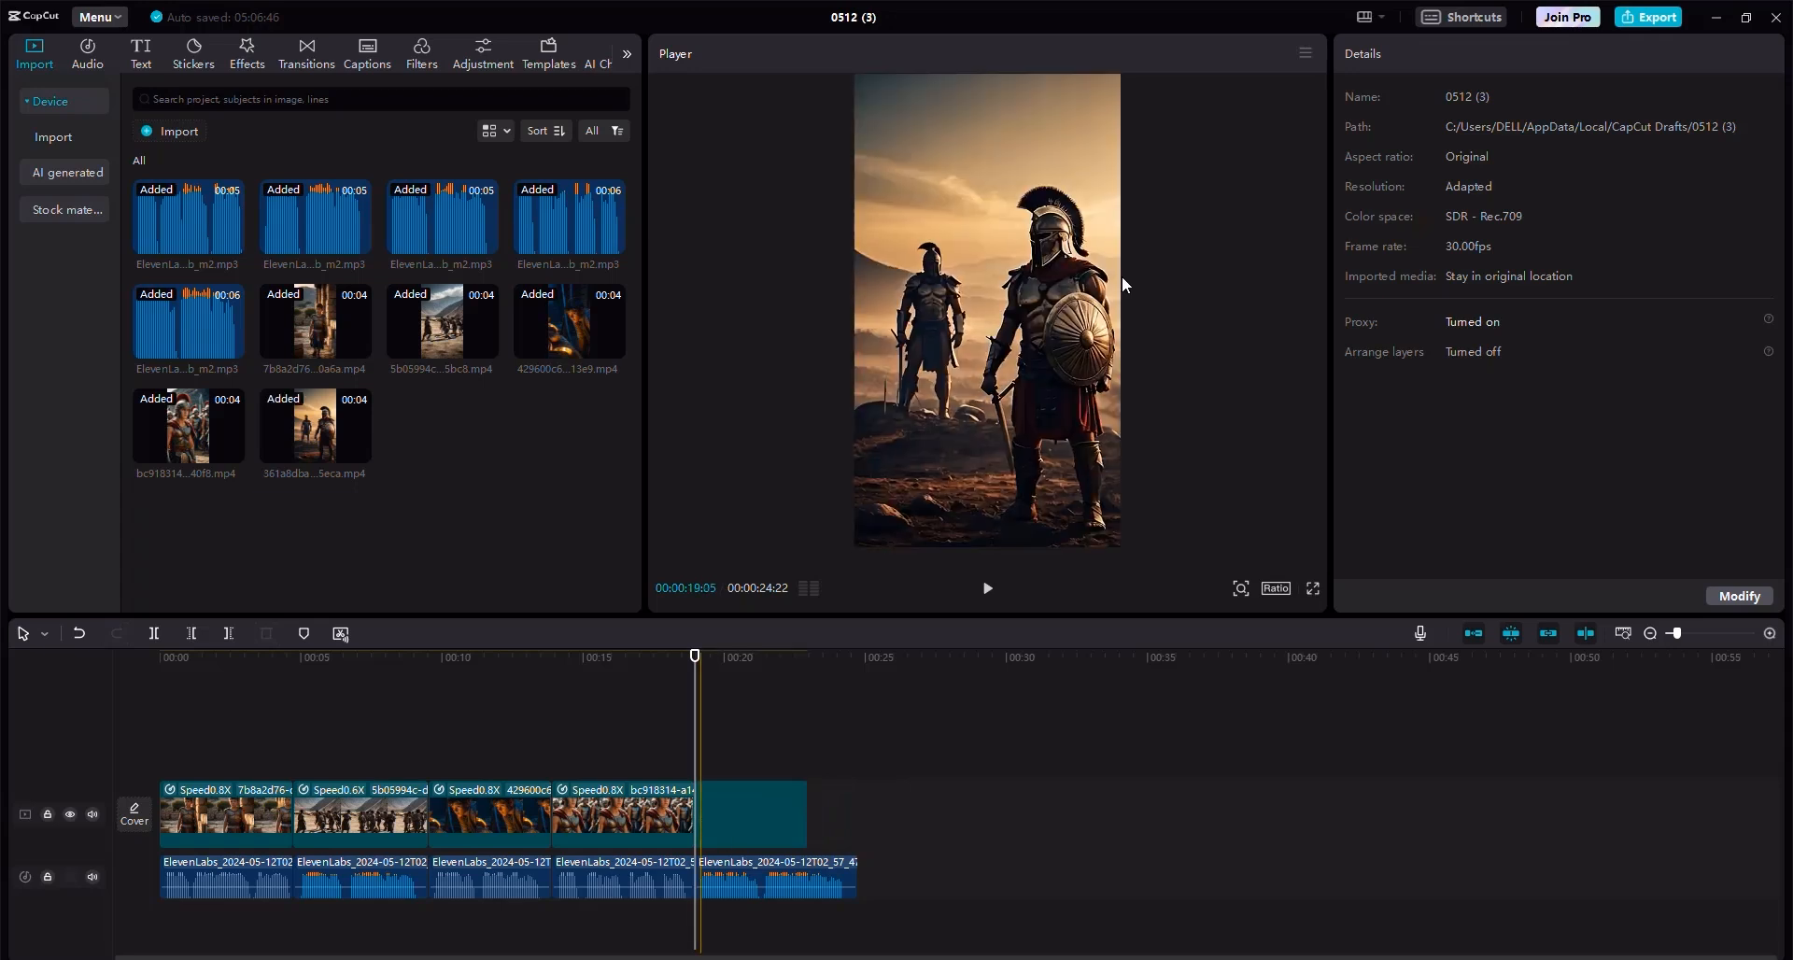
Set the fifth video clip's speed to 0.7x so it ends with the last voiceover.
left_click(1418, 53)
left_click_drag(1412, 171, 1391, 174)
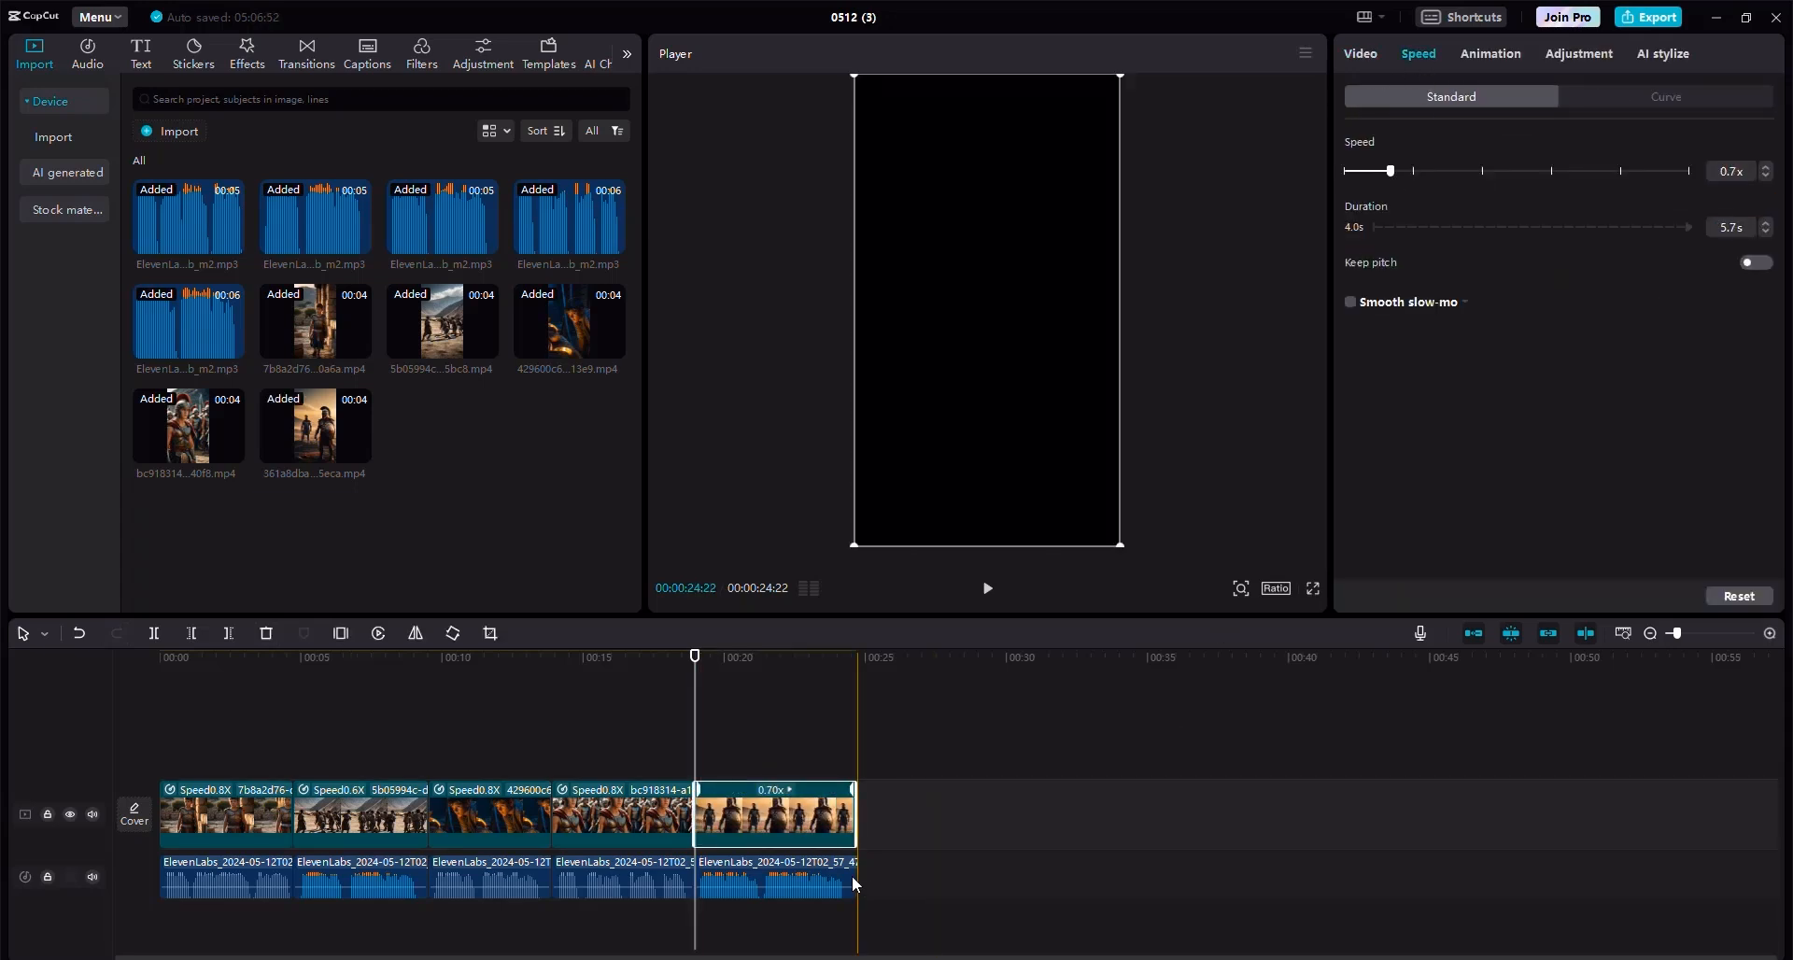
left_click(856, 775)
Trim the end of the last voiceover clip to line up with the end of the last video clip.
left_click(1769, 633)
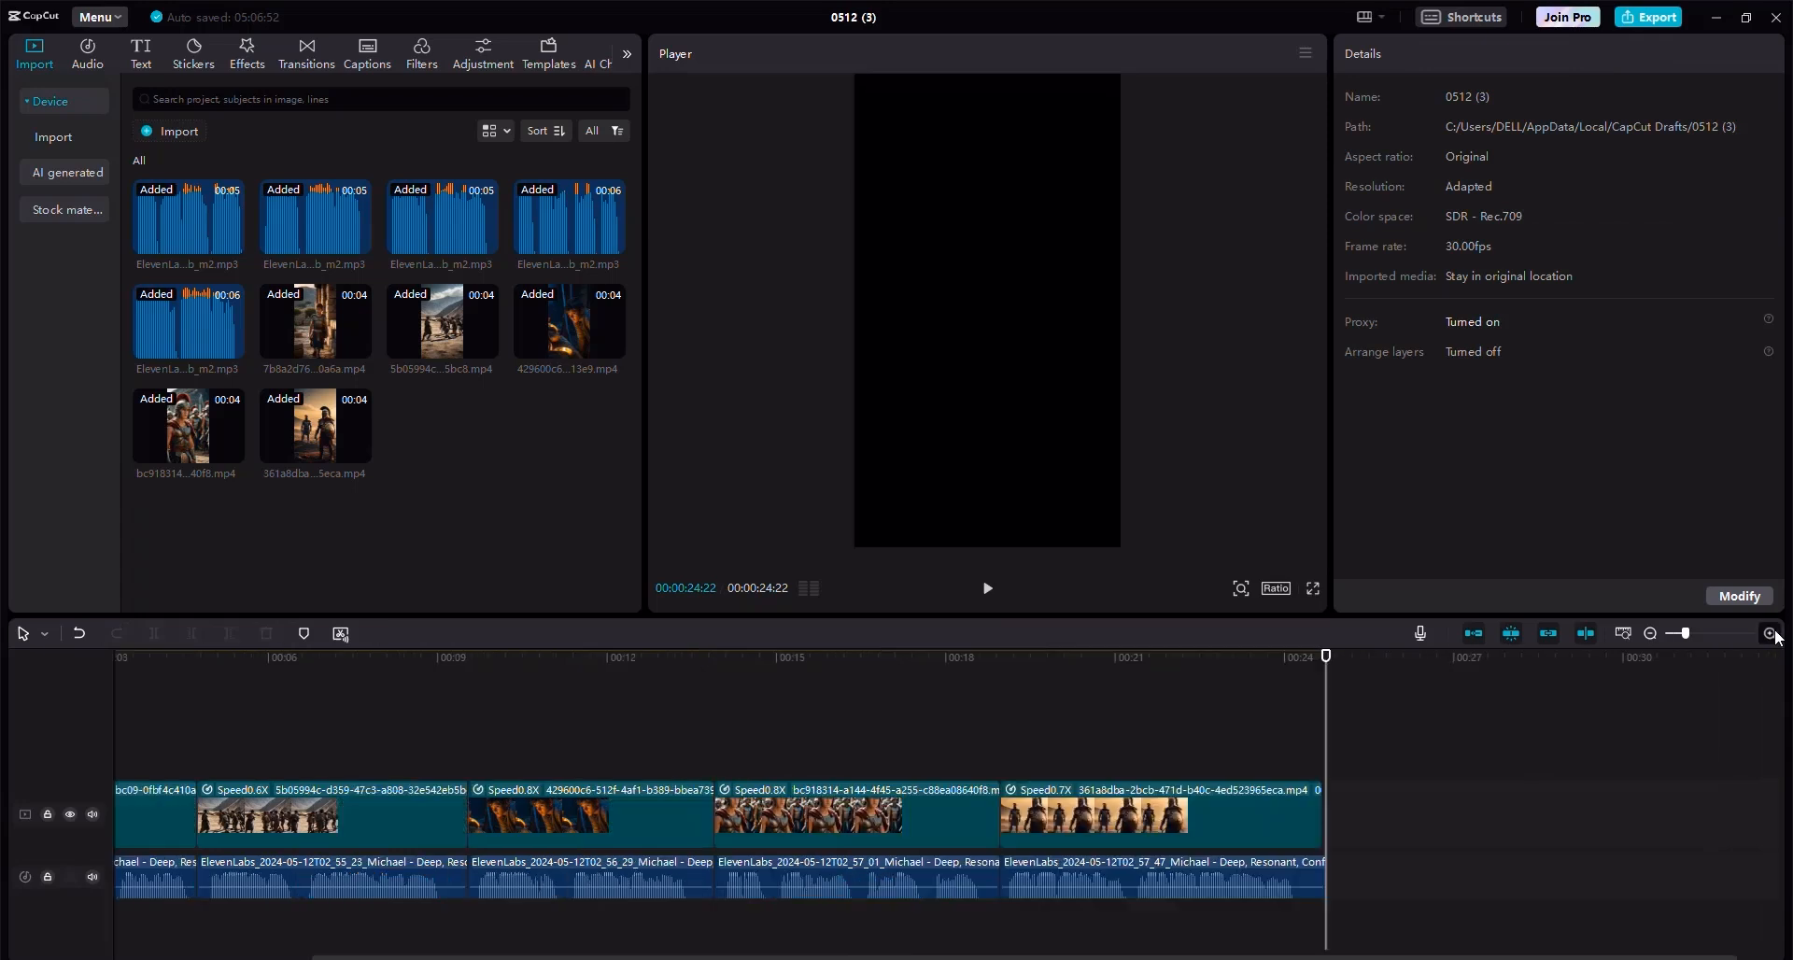
left_click(1774, 633)
left_click(1774, 633)
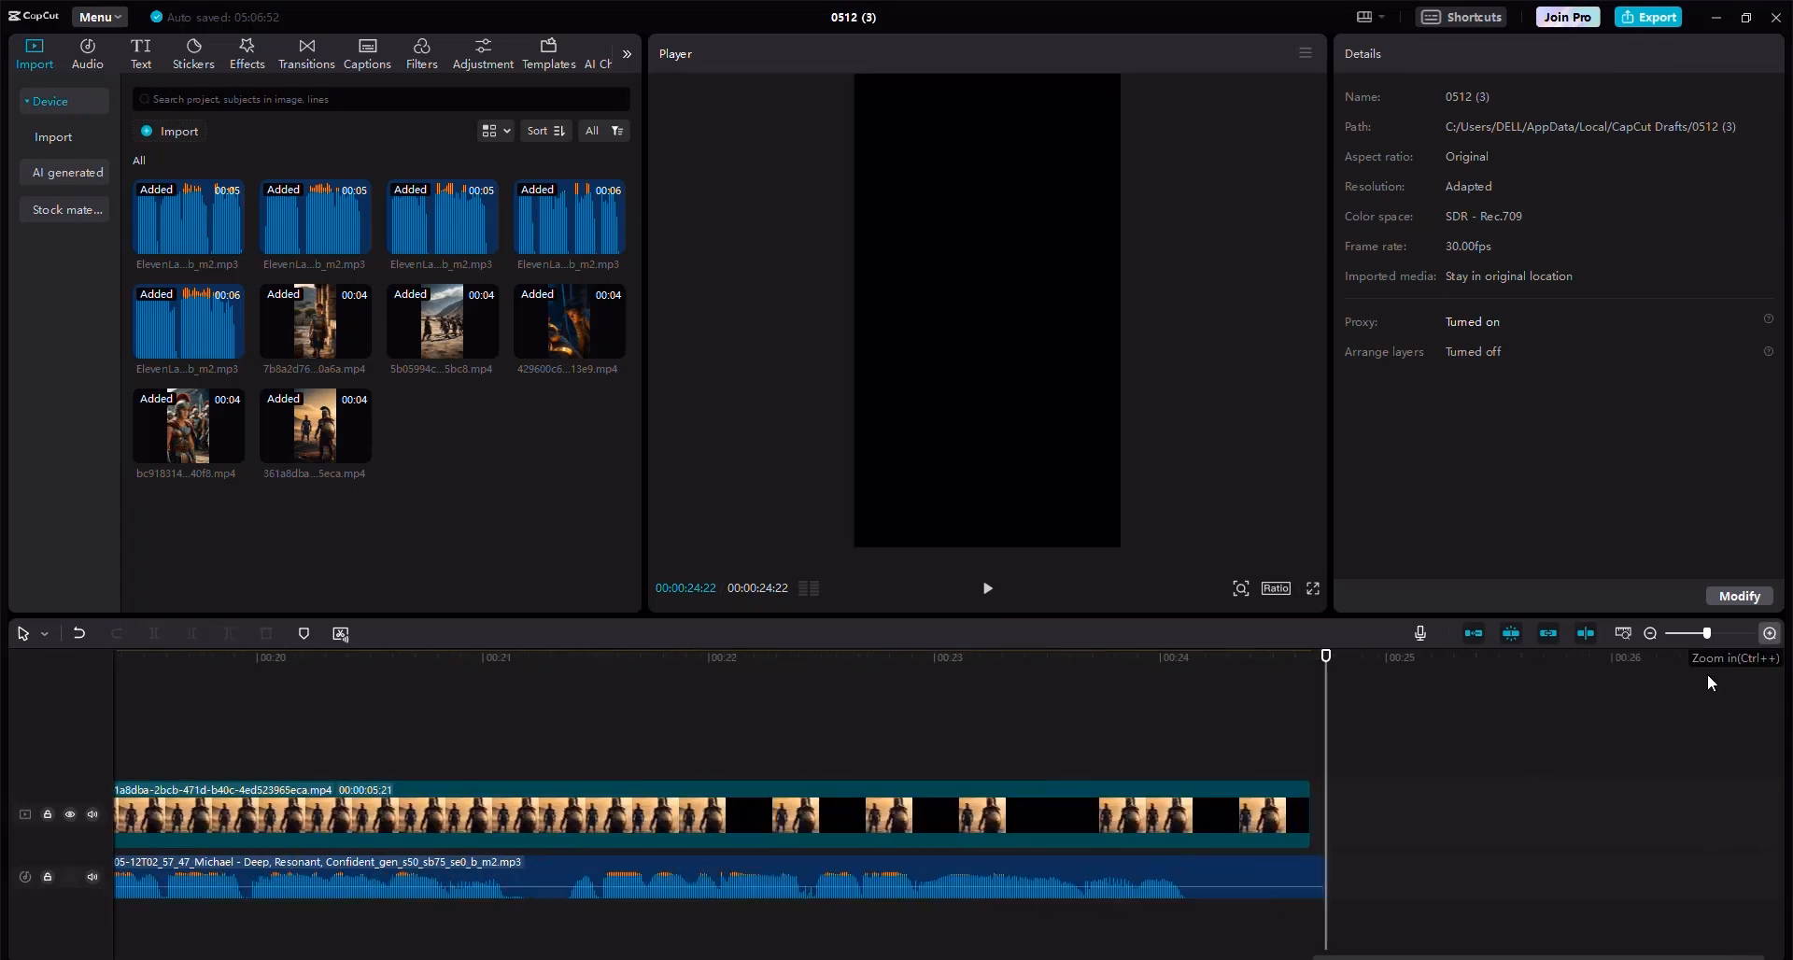
left_click(1299, 878)
left_click(1329, 861)
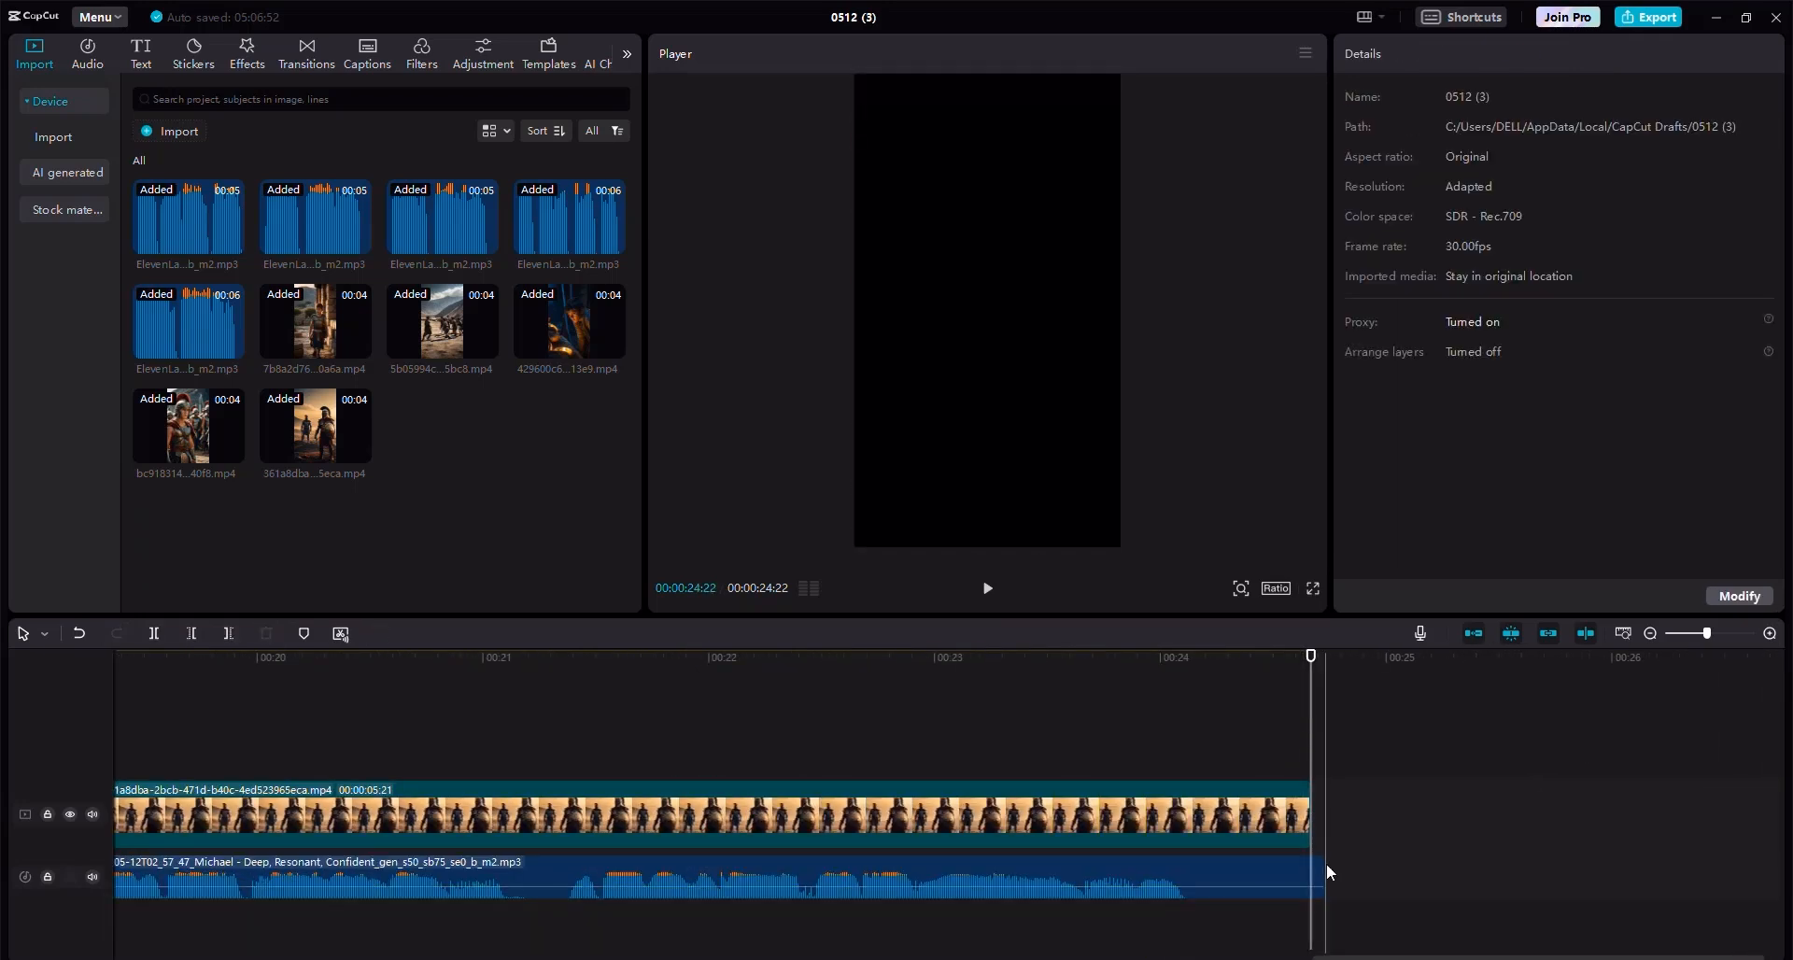
left_click_drag(1324, 872, 1311, 872)
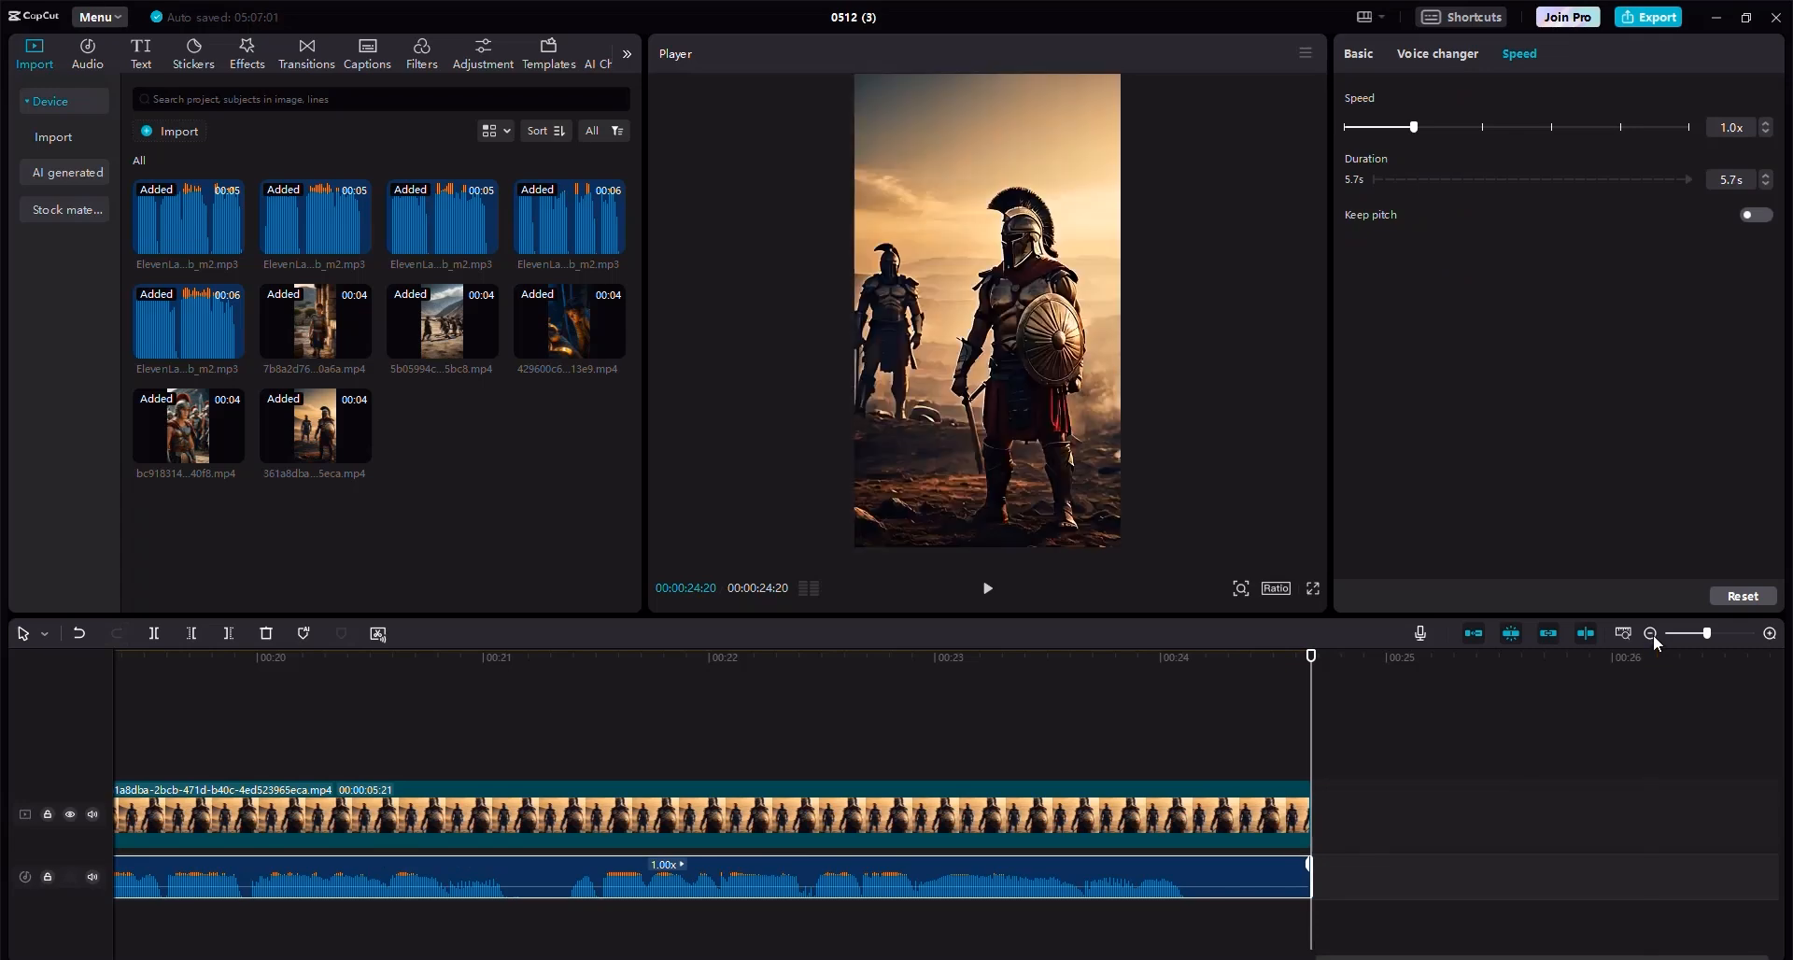
Add a custom adjustment layer at the start of the timeline above the video track.
left_click(1652, 637)
left_click(1653, 637)
left_click(1653, 636)
left_click(223, 682)
left_click_drag(223, 681, 106, 761)
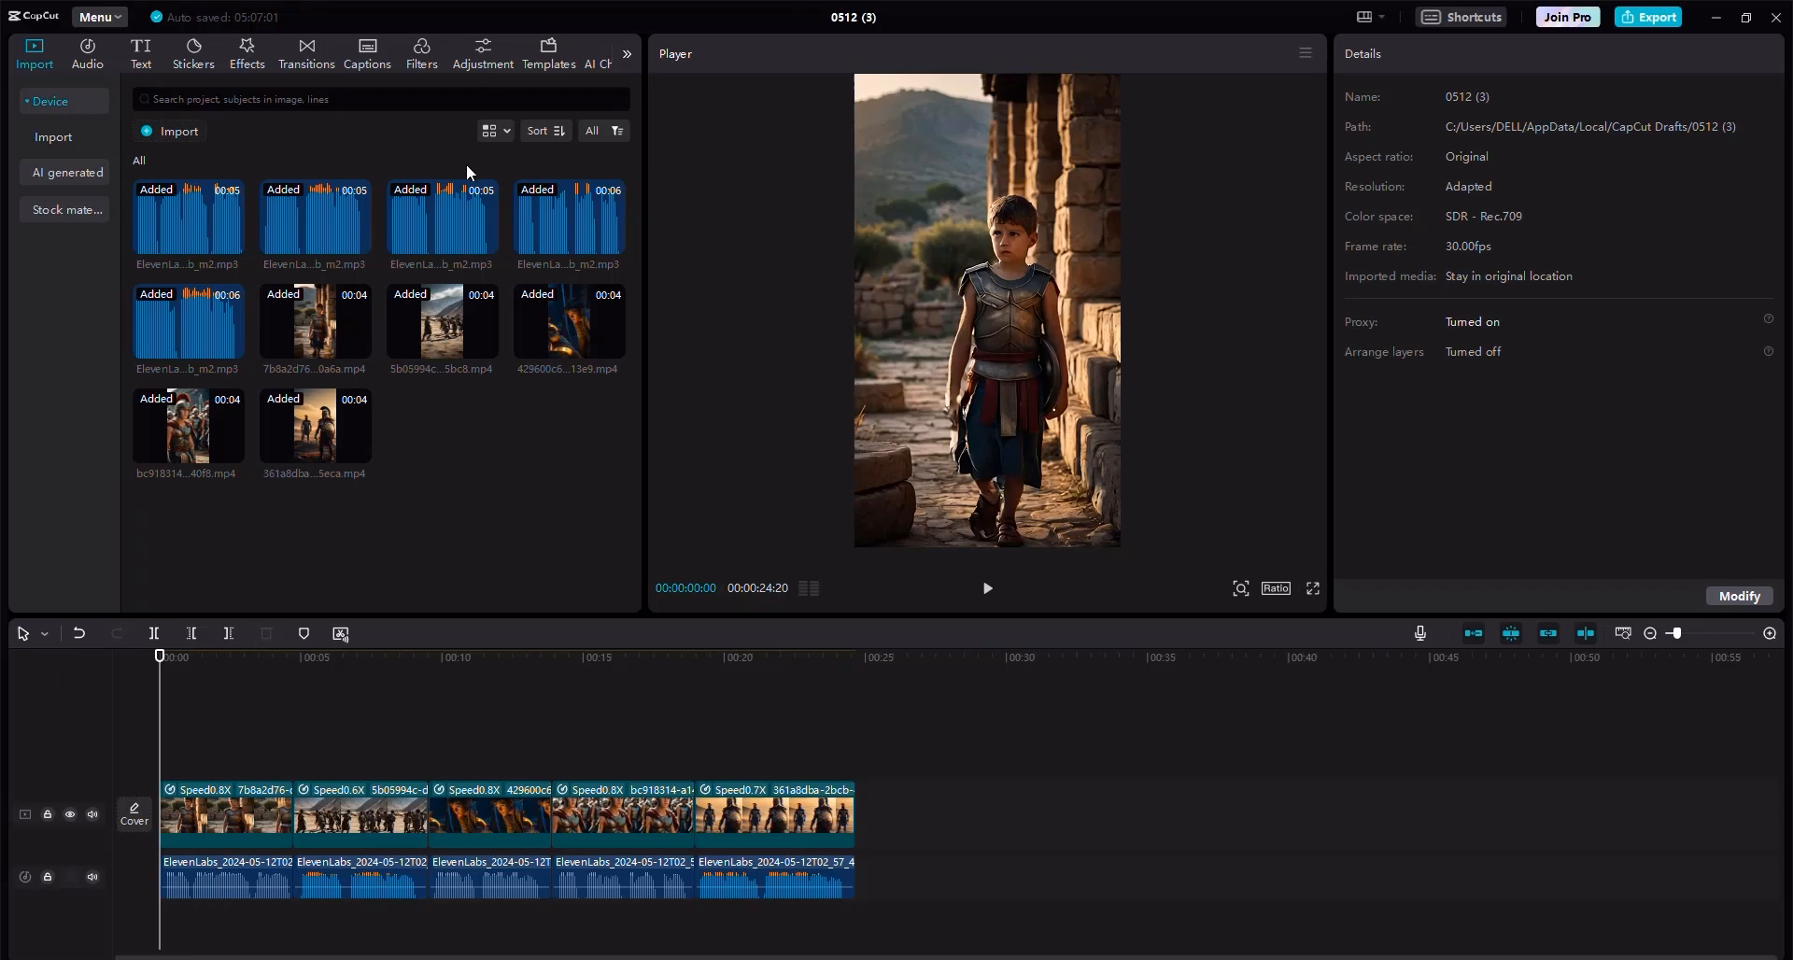
left_click(483, 52)
left_click_drag(153, 149, 162, 771)
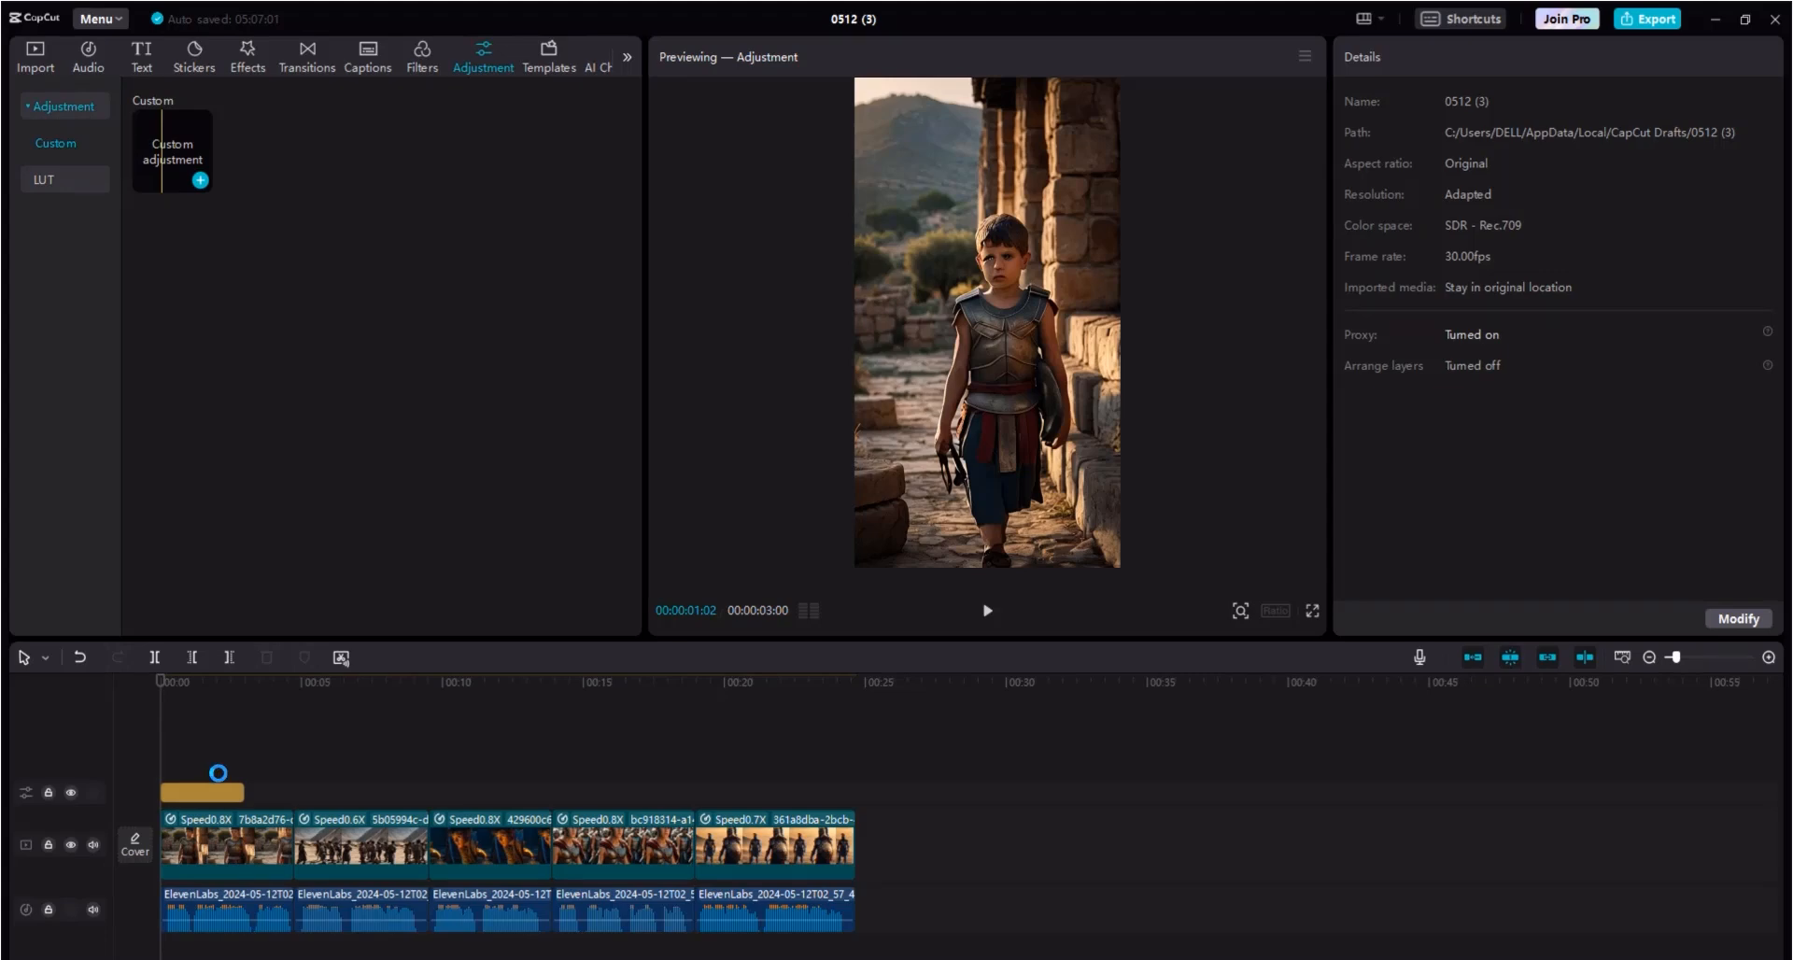
Grade the adjustment layer: temperature, tint and saturation 8, exposure 12, contrast 11, highlight 10, shadow 8, whites 7, blacks -6, brilliance 6.
left_click(222, 764)
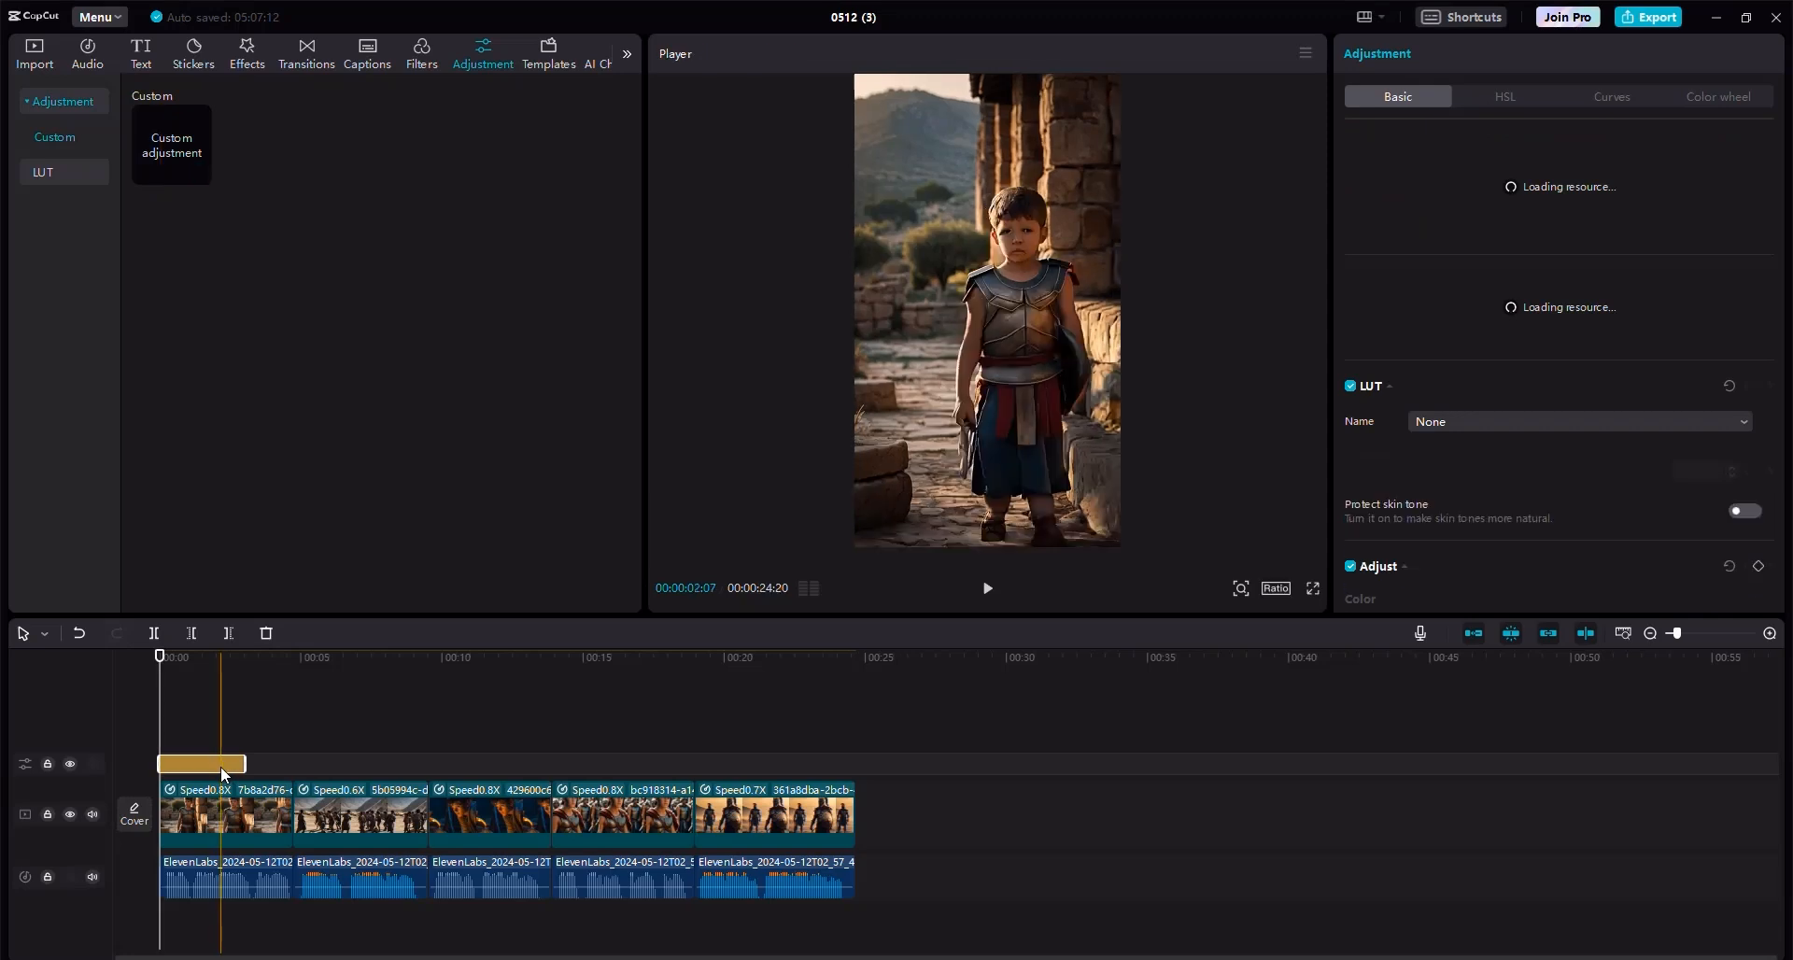
scroll(1537, 350, "down", 5)
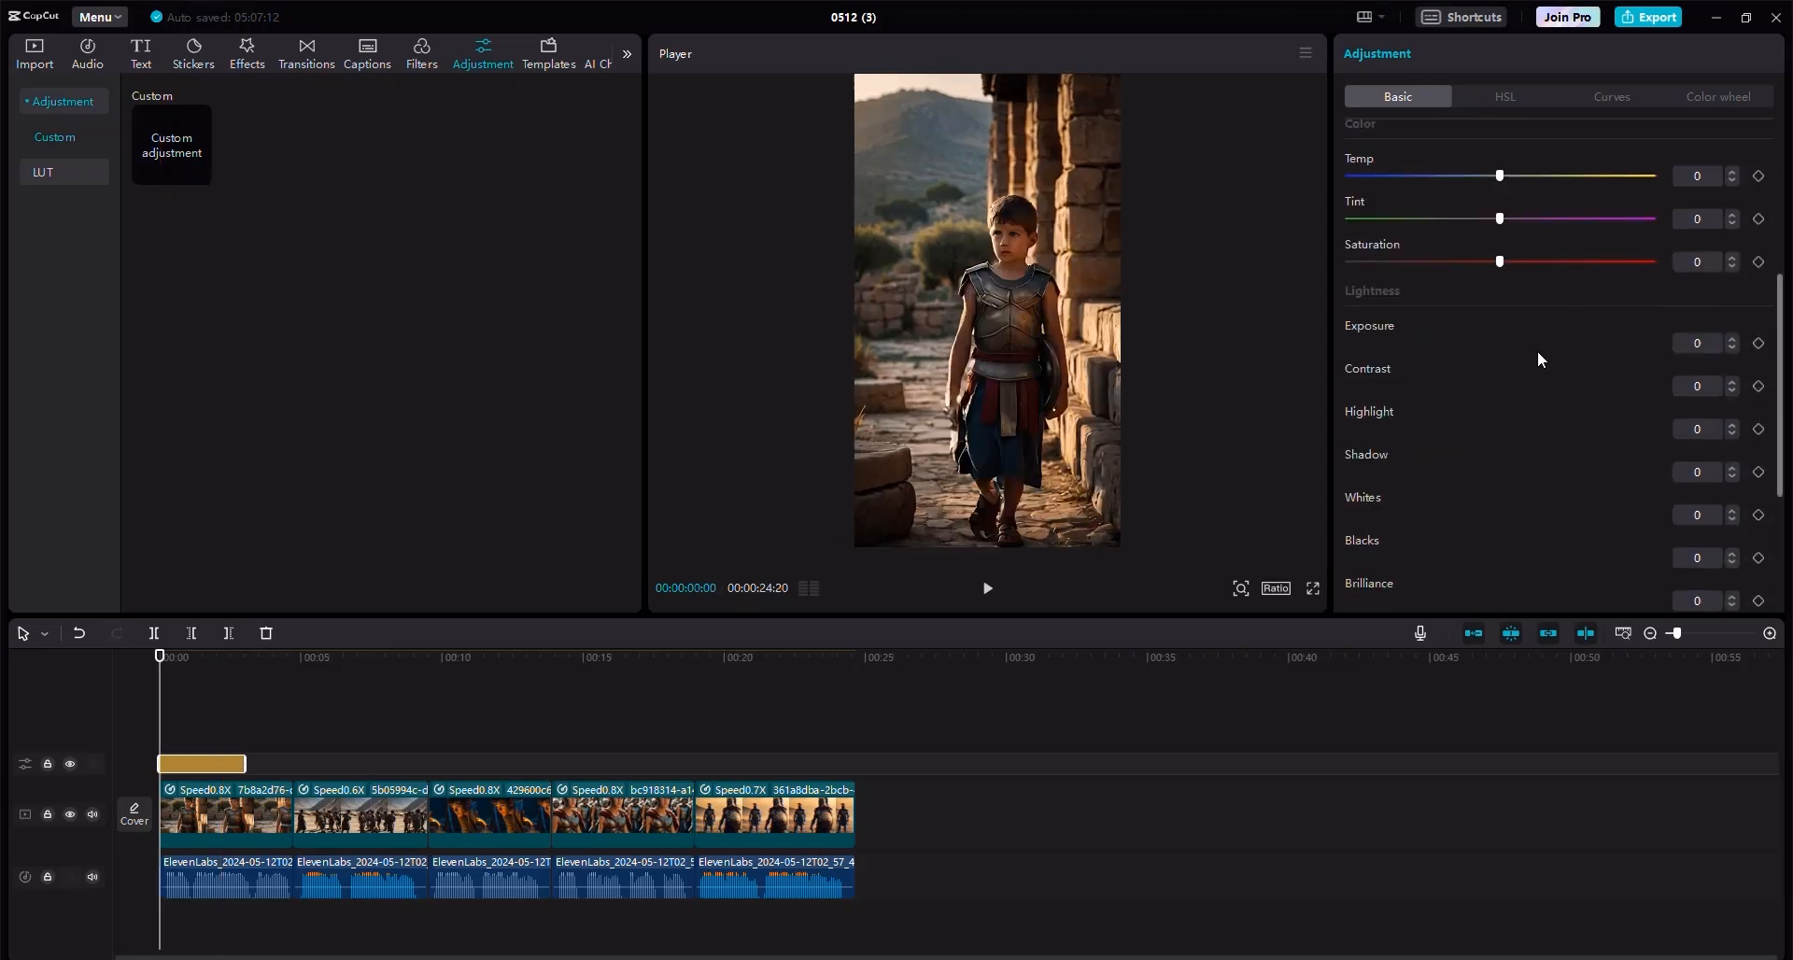
scroll(1526, 237, "up", 3)
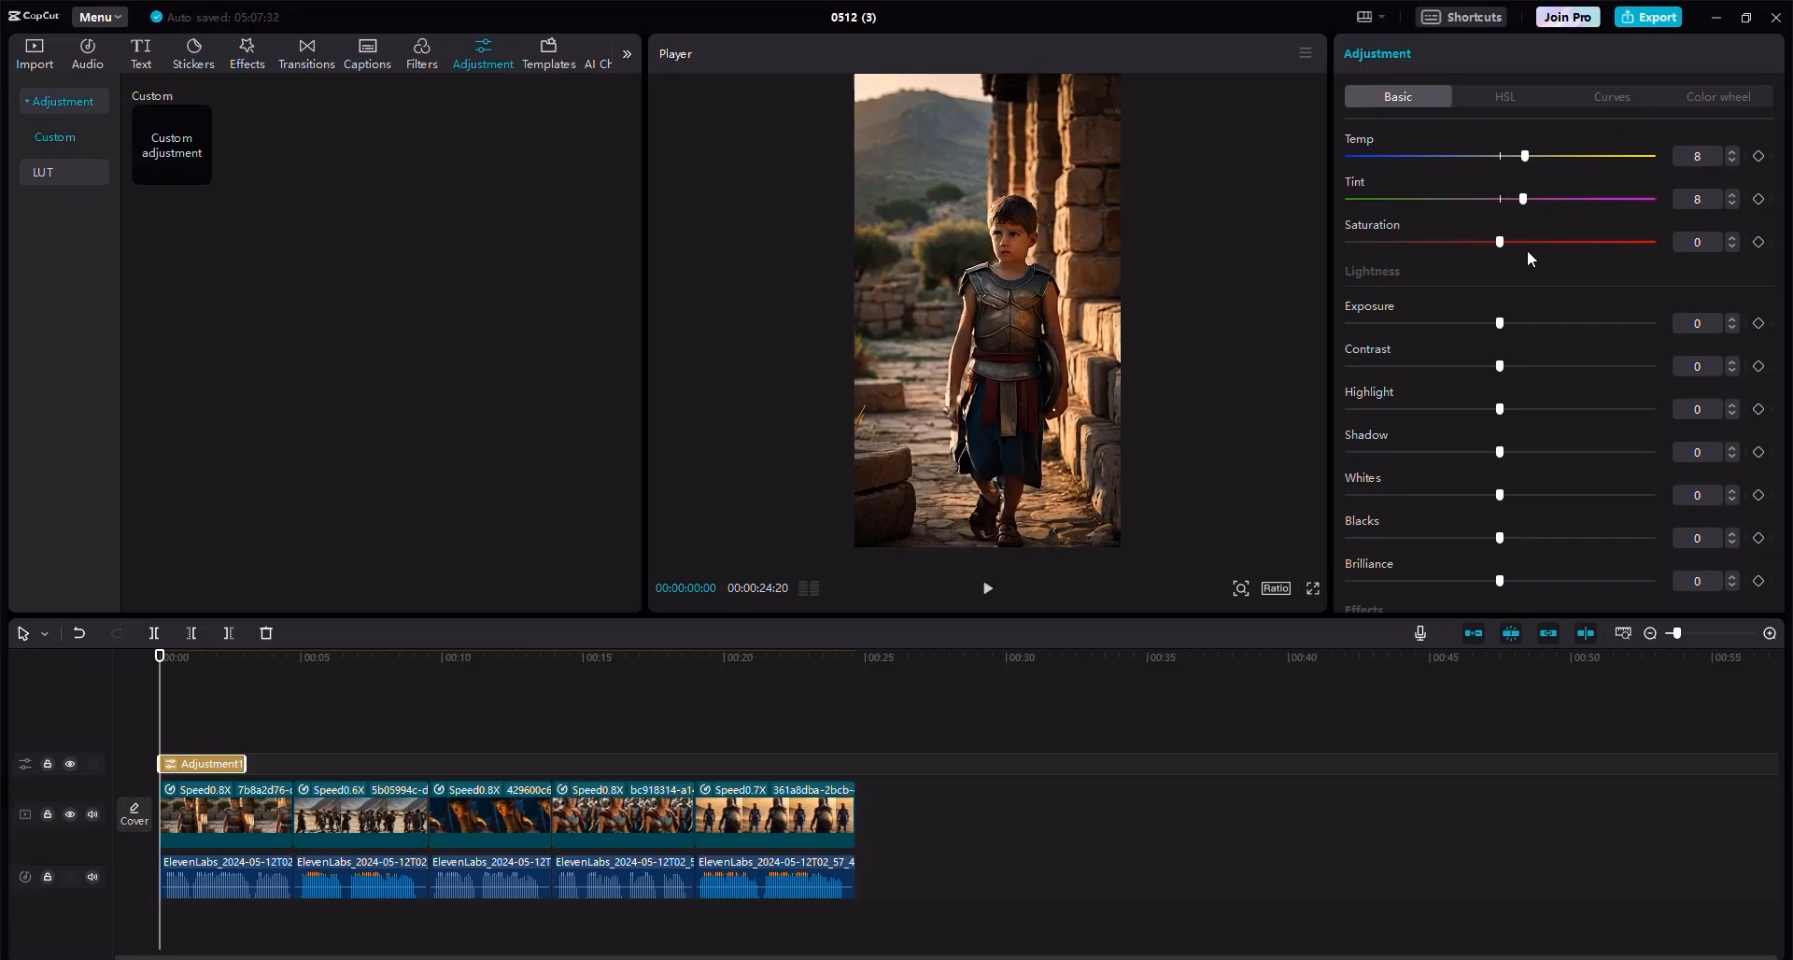
left_click(1531, 329)
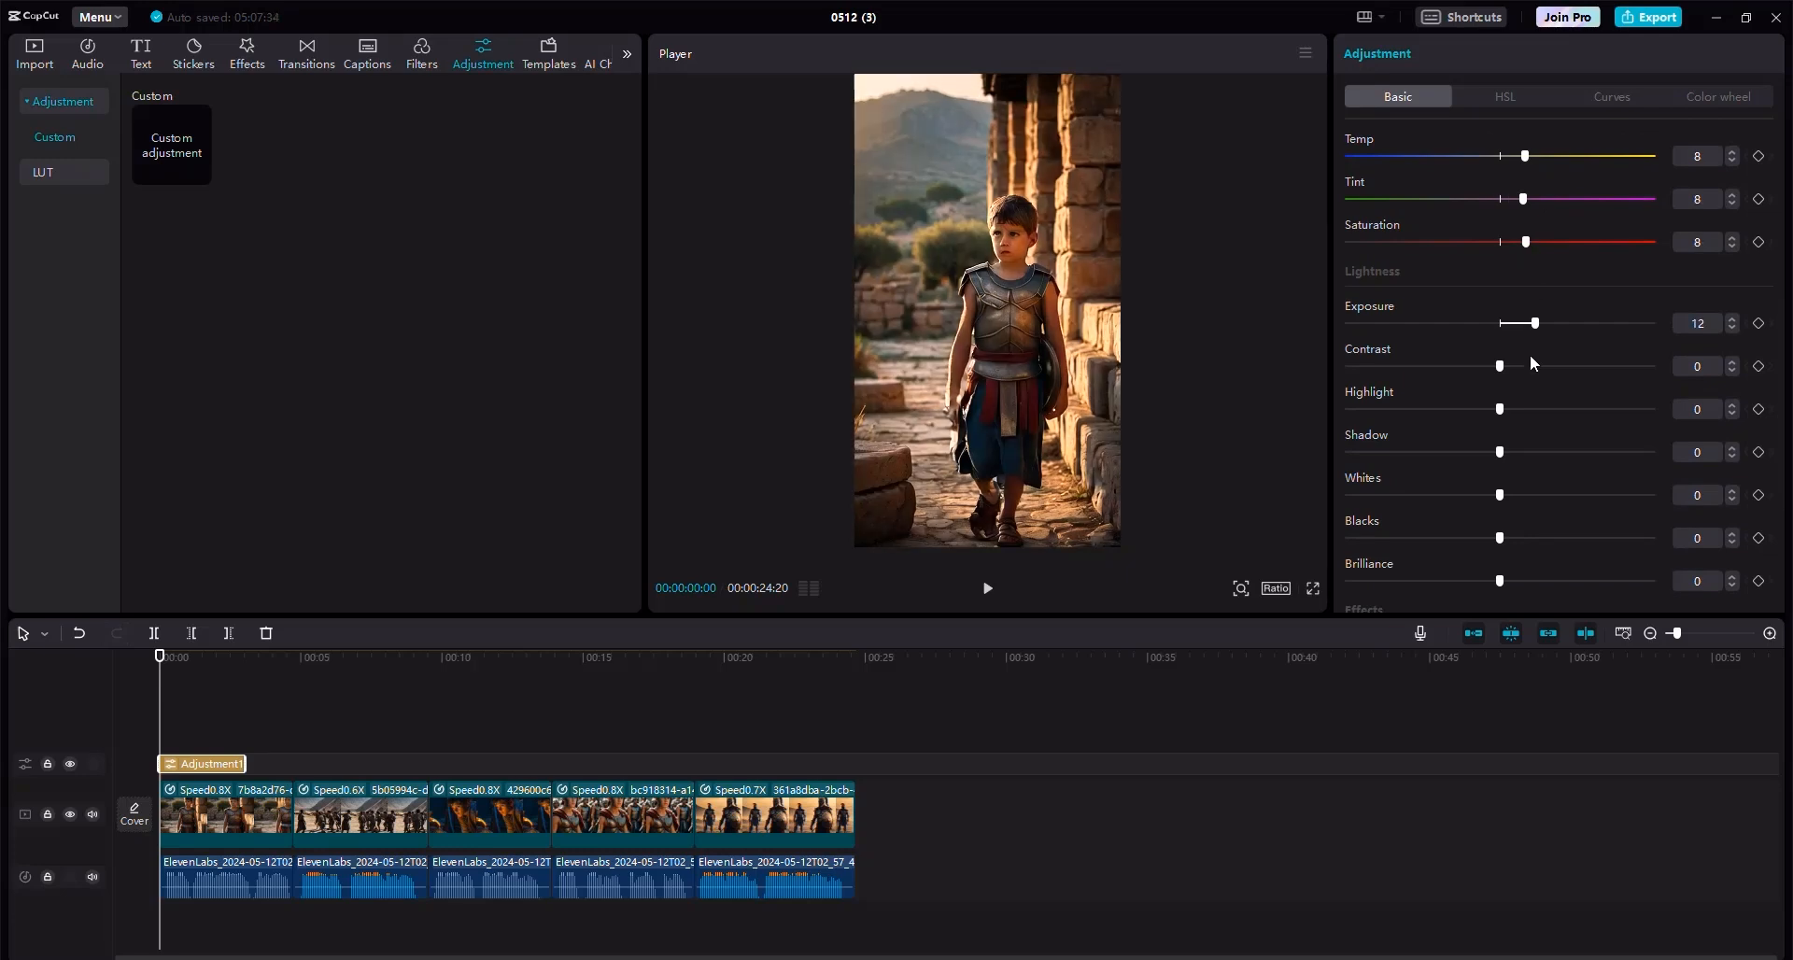
left_click(1529, 366)
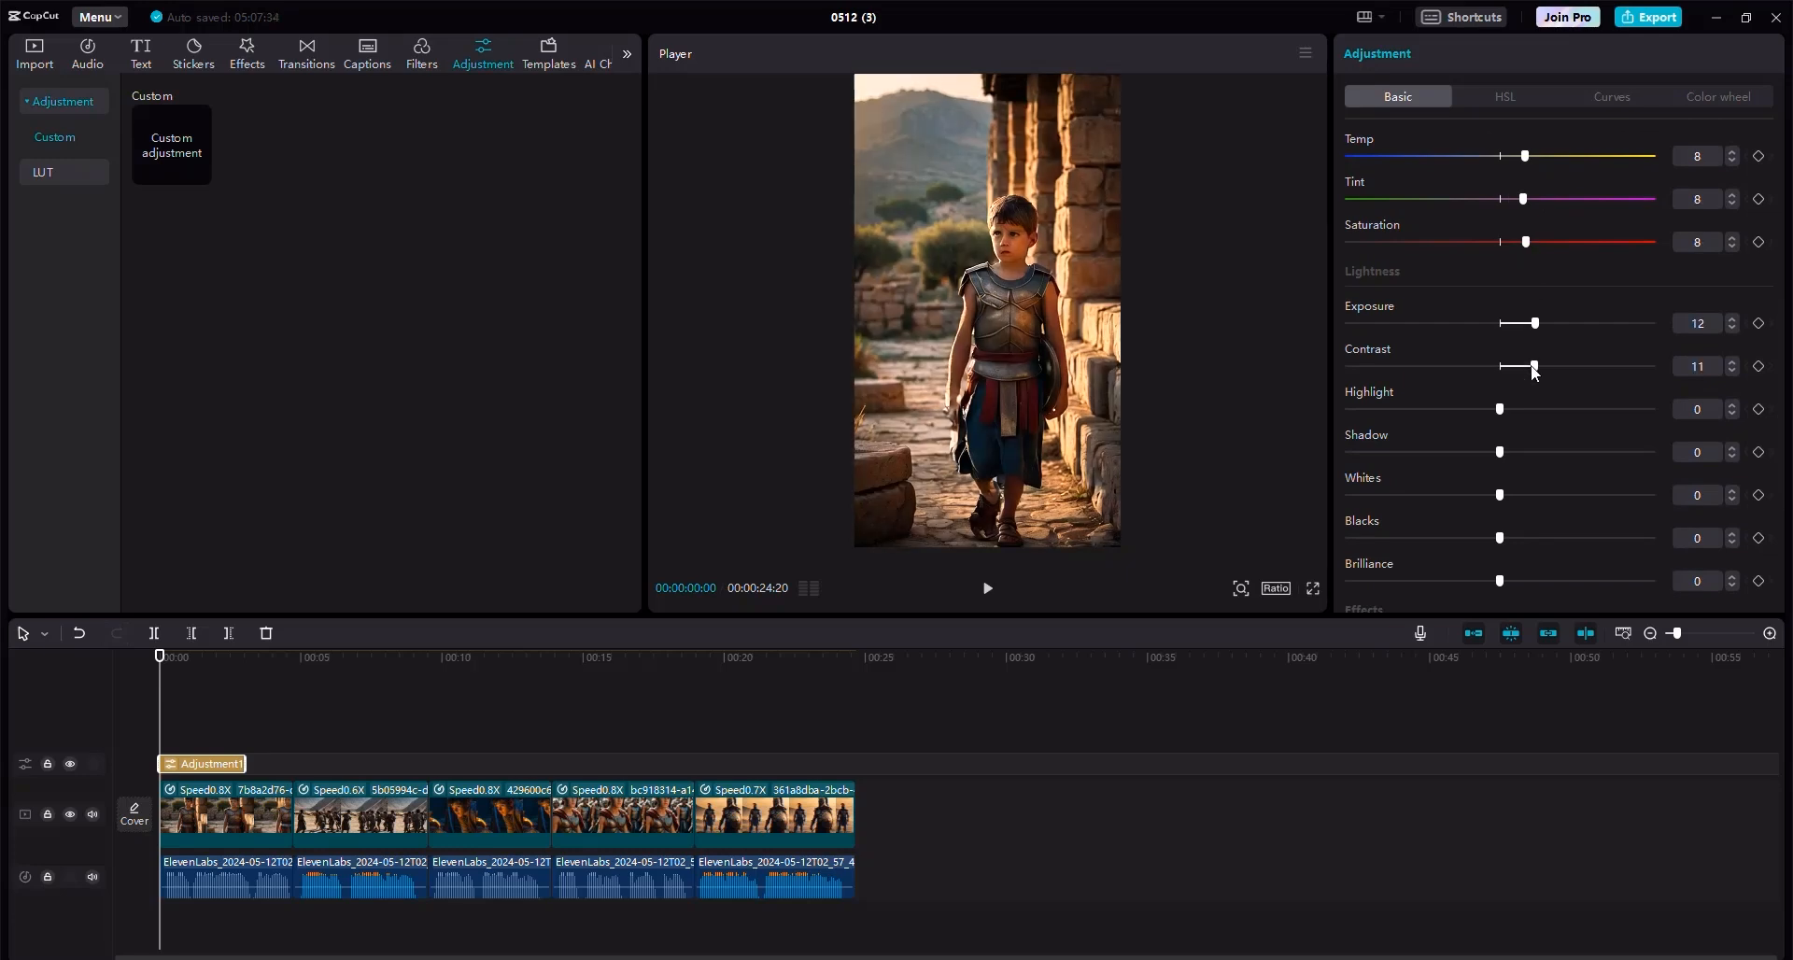
left_click(1520, 495)
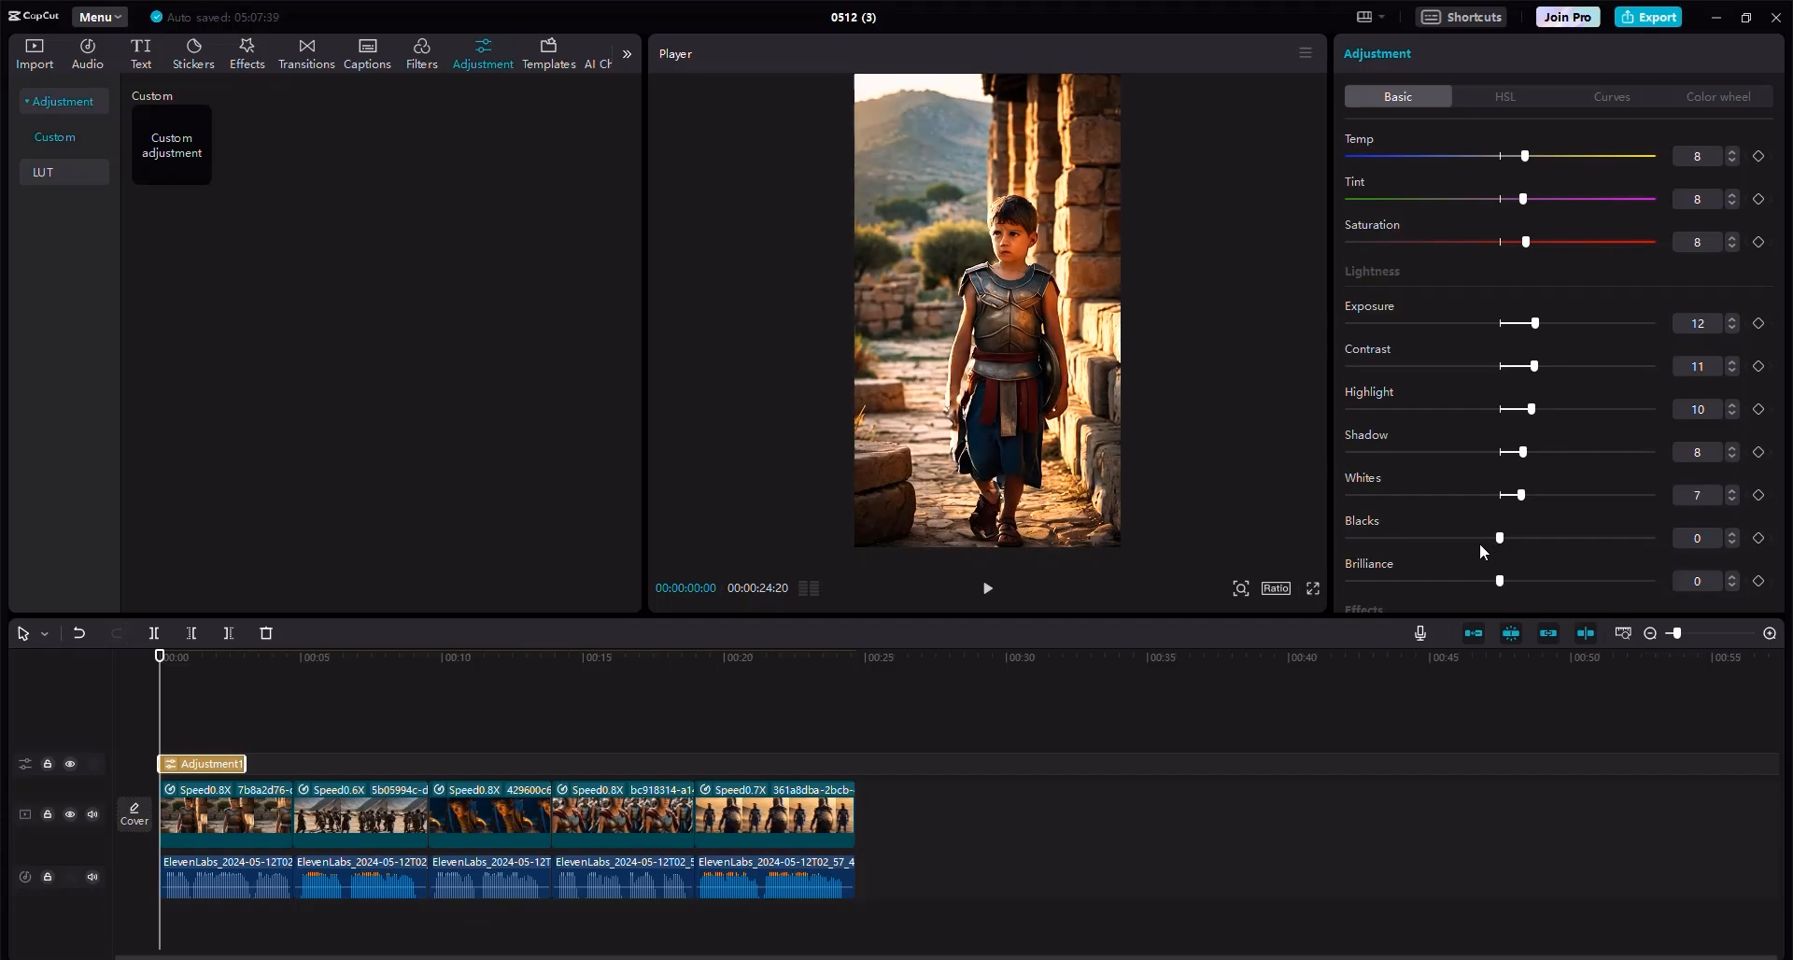
left_click(1482, 539)
left_click(1518, 581)
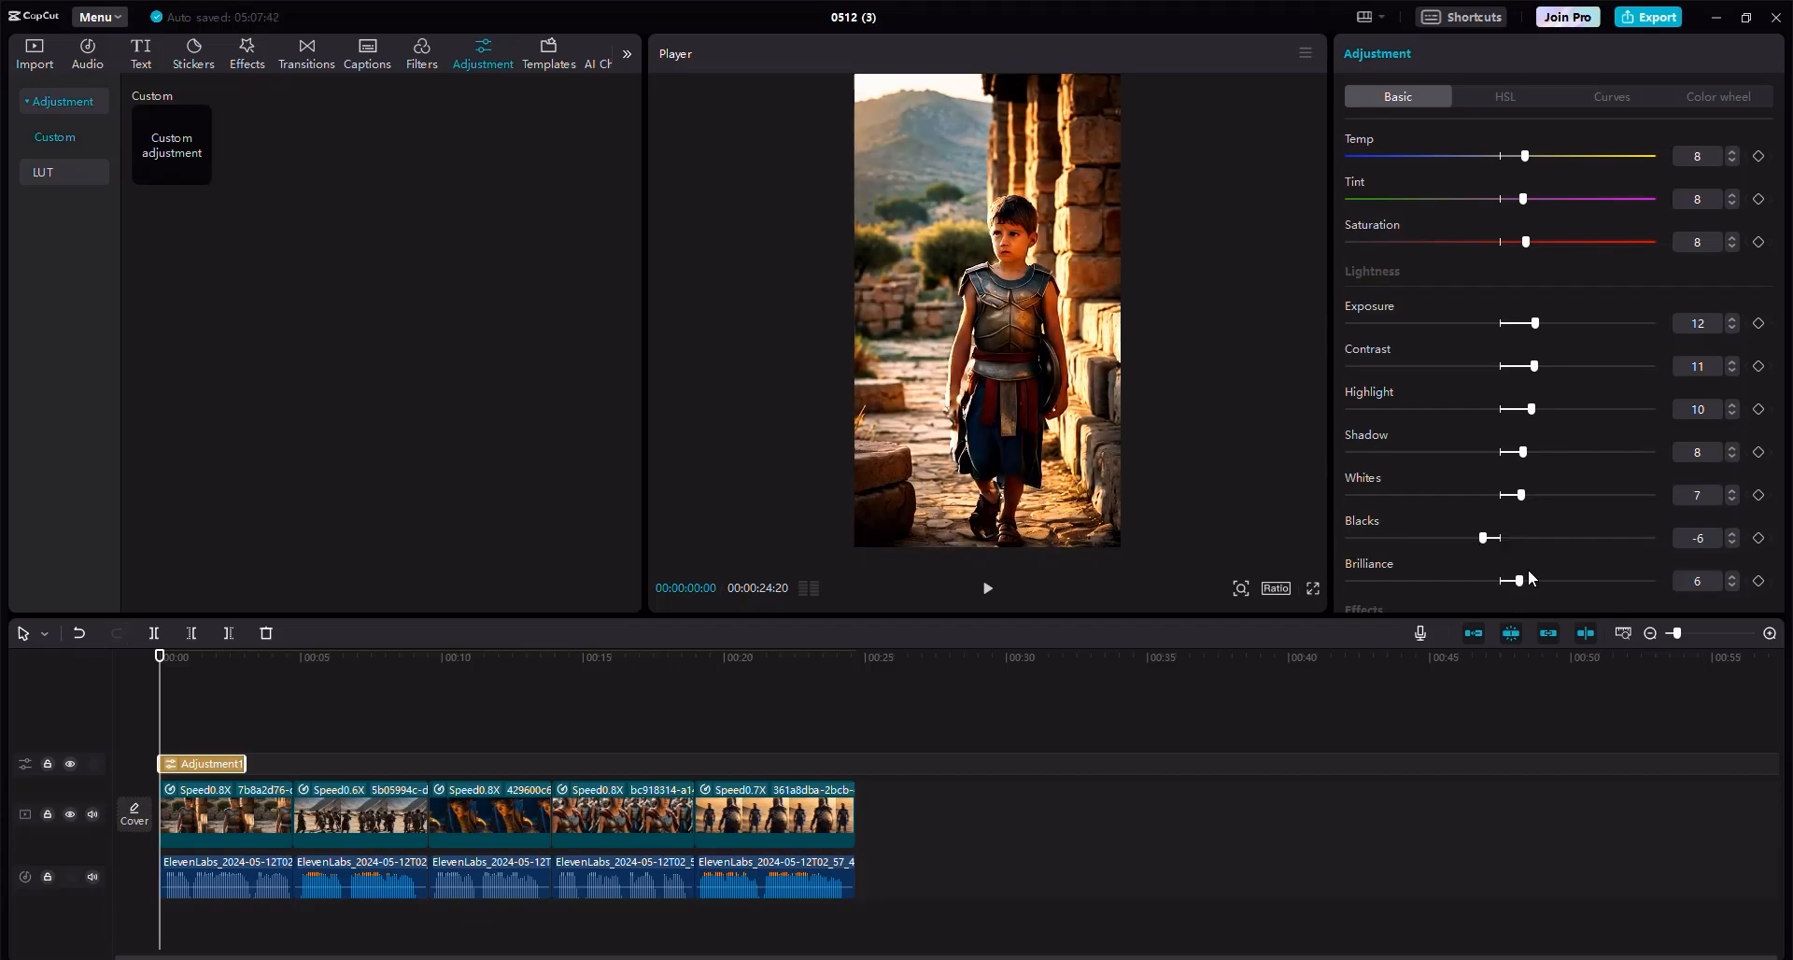
Set the adjustment layer's clarity to 58 and vignette to 20.
scroll(1531, 548, "down", 3)
left_click_drag(1477, 523, 1526, 503)
scroll(1499, 545, "down", 2)
scroll(1503, 561, "down", 1)
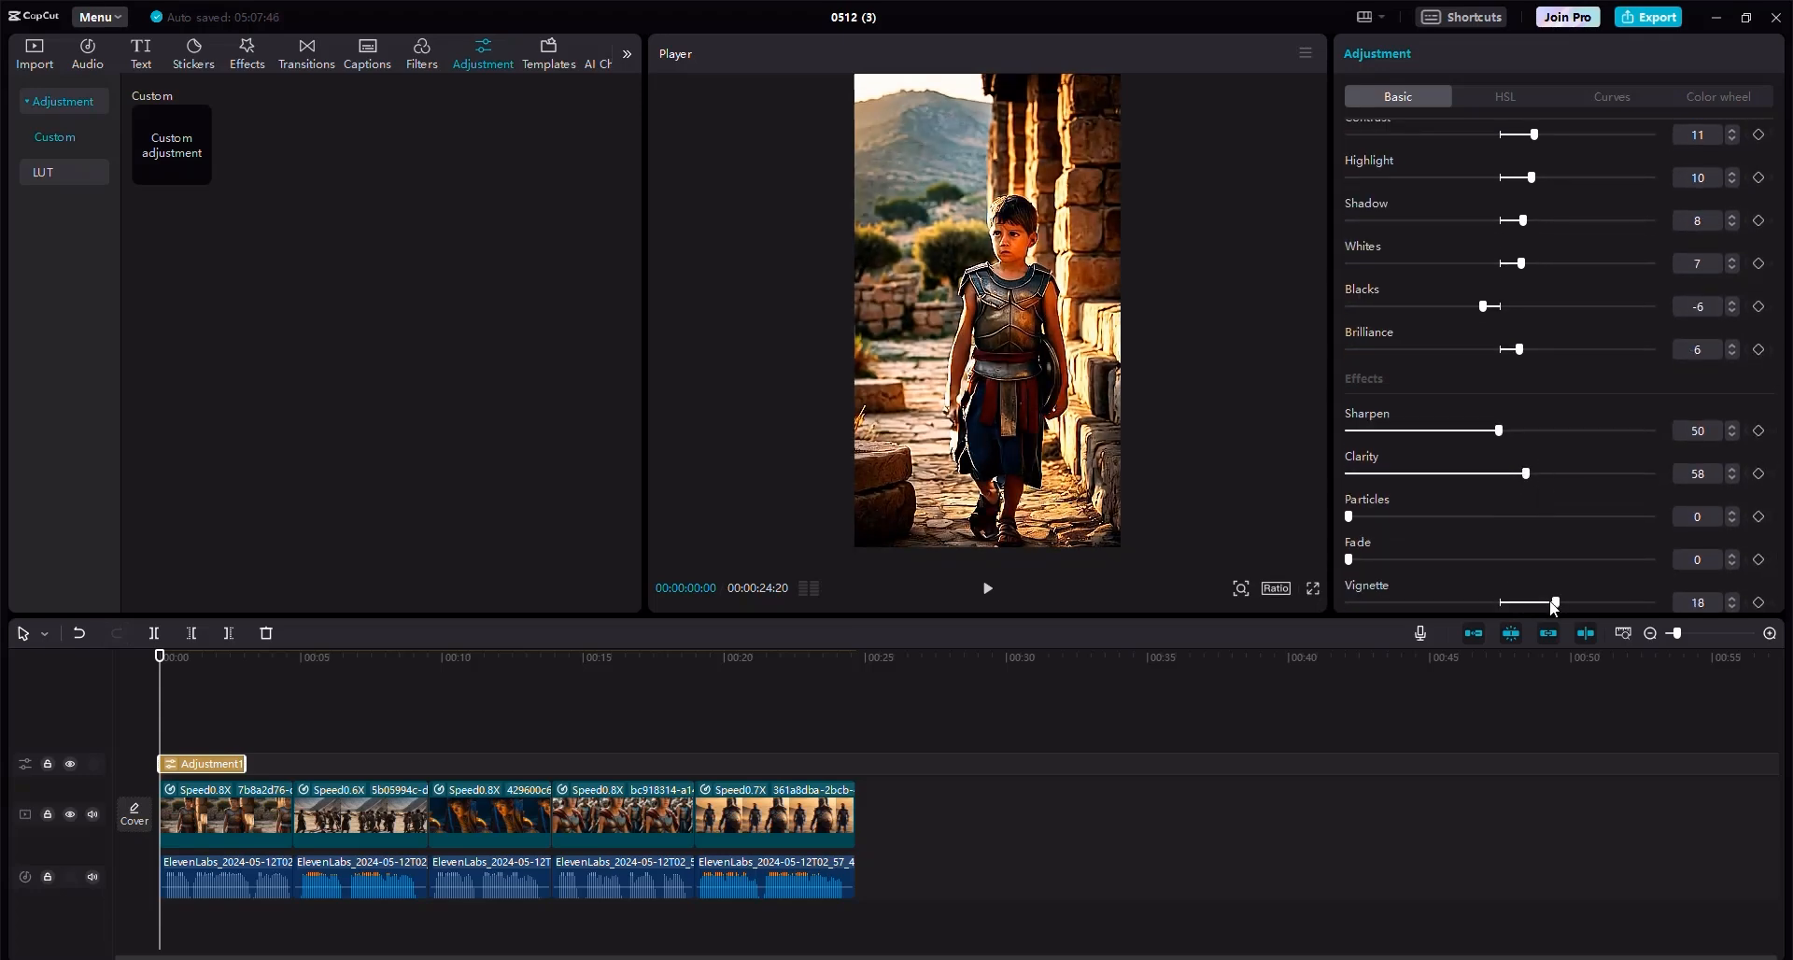
left_click_drag(1553, 603, 1559, 604)
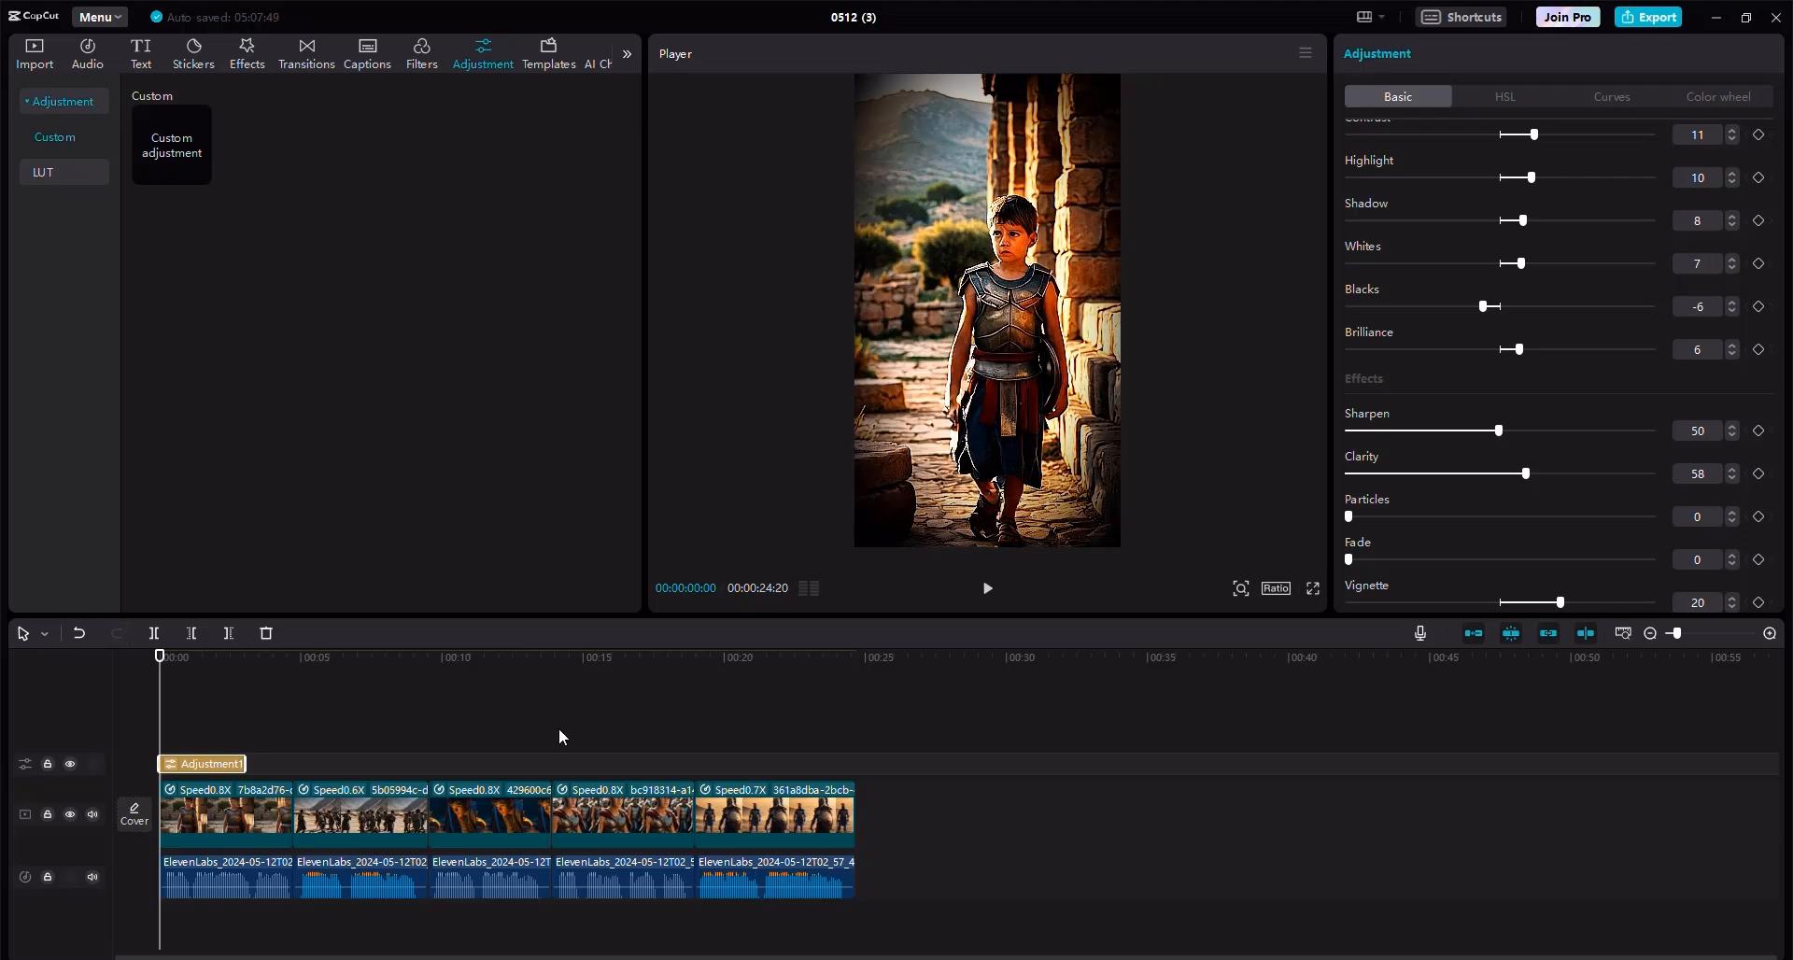
Extend the adjustment layer so it spans the whole video up to the end of the last clip.
left_click(245, 744)
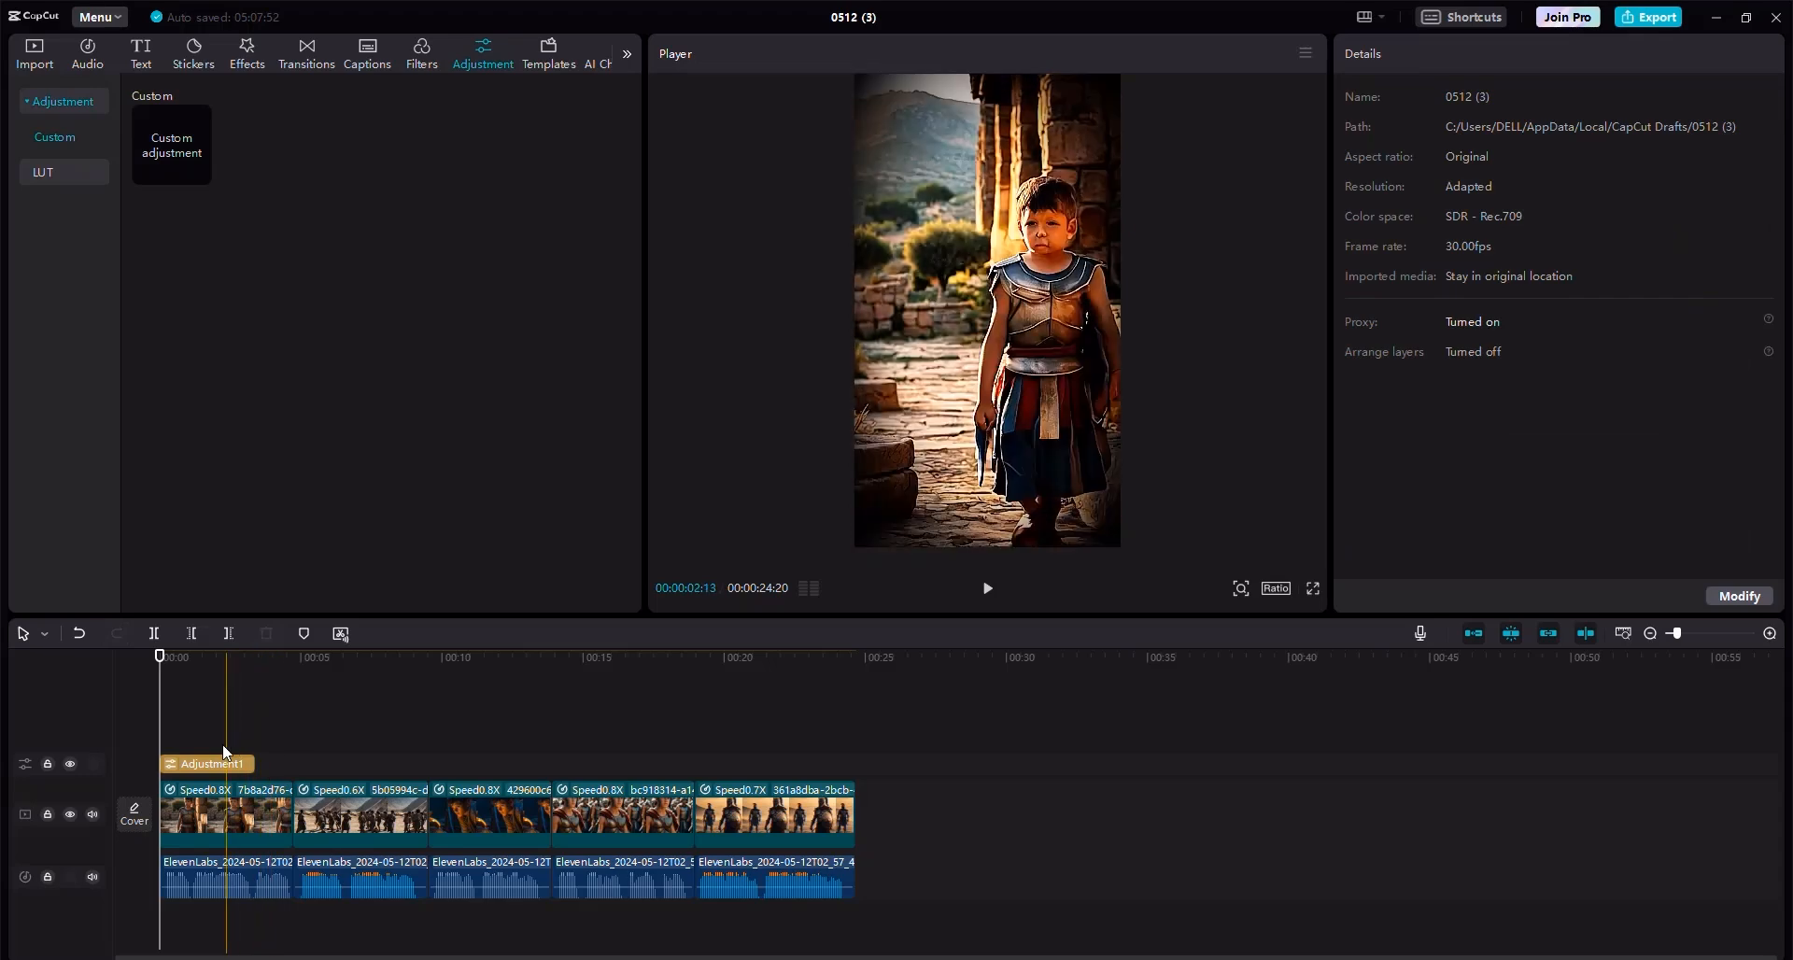
left_click(250, 761)
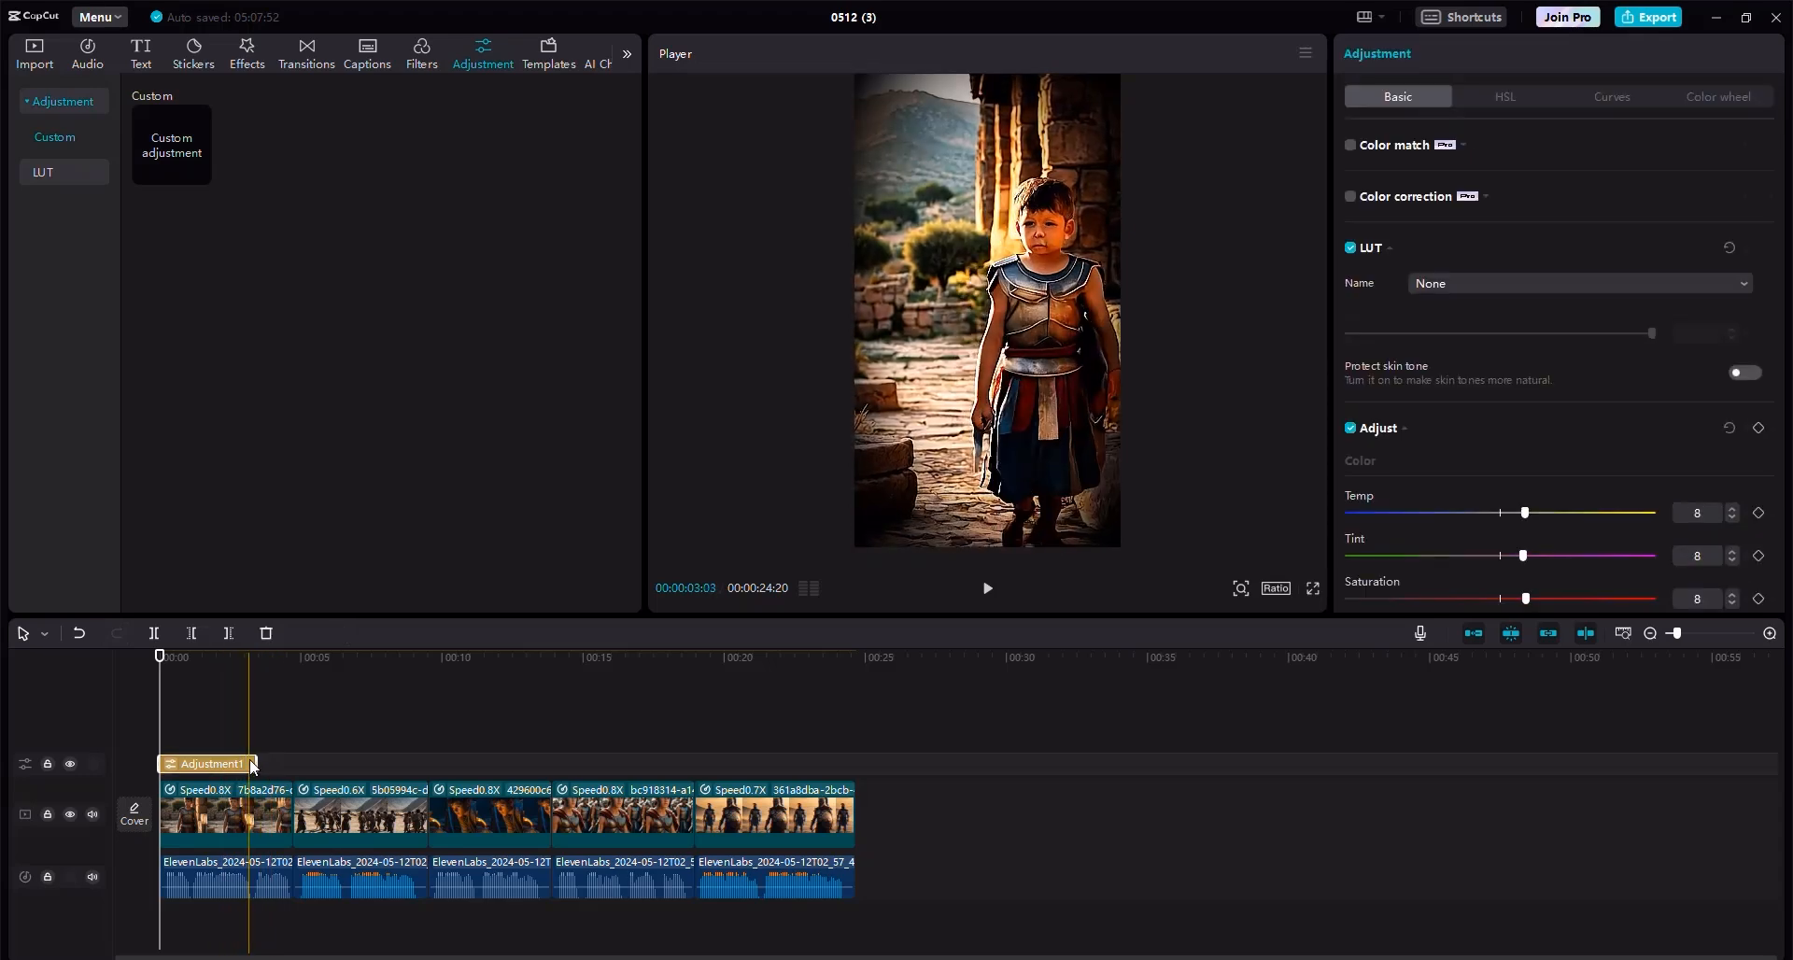
left_click_drag(249, 758, 847, 758)
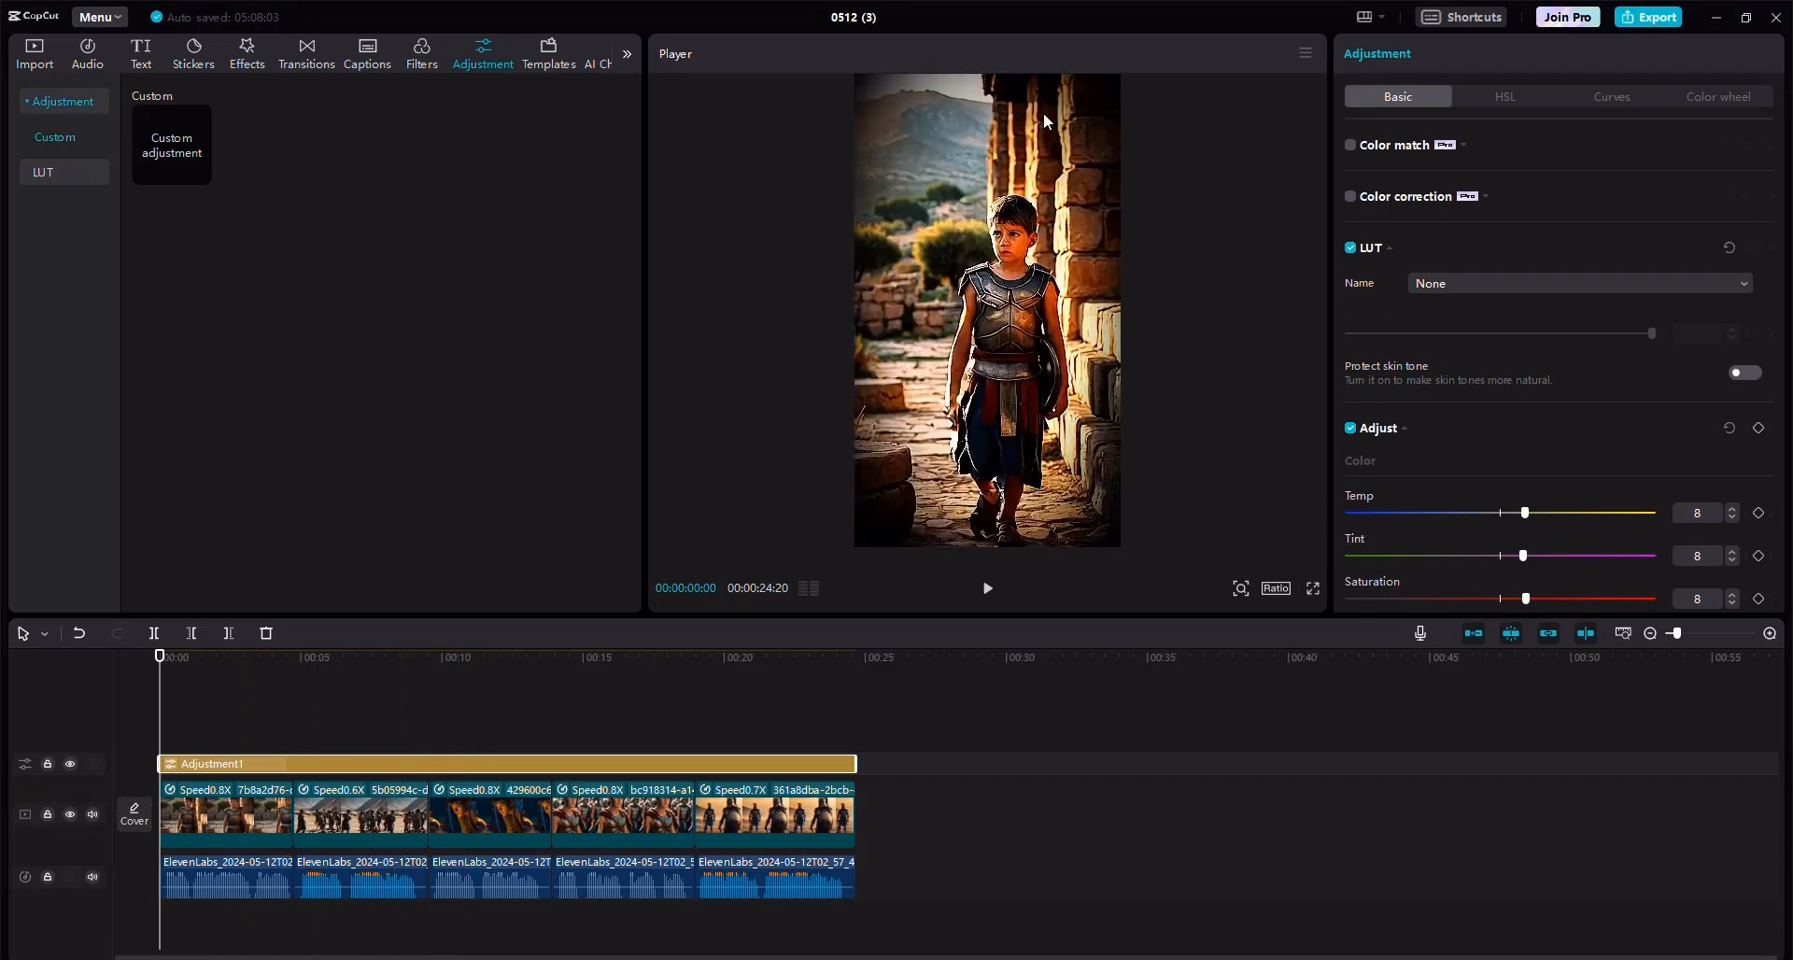
Add the Black smoke transition between every pair of neighbouring video clips.
left_click(306, 54)
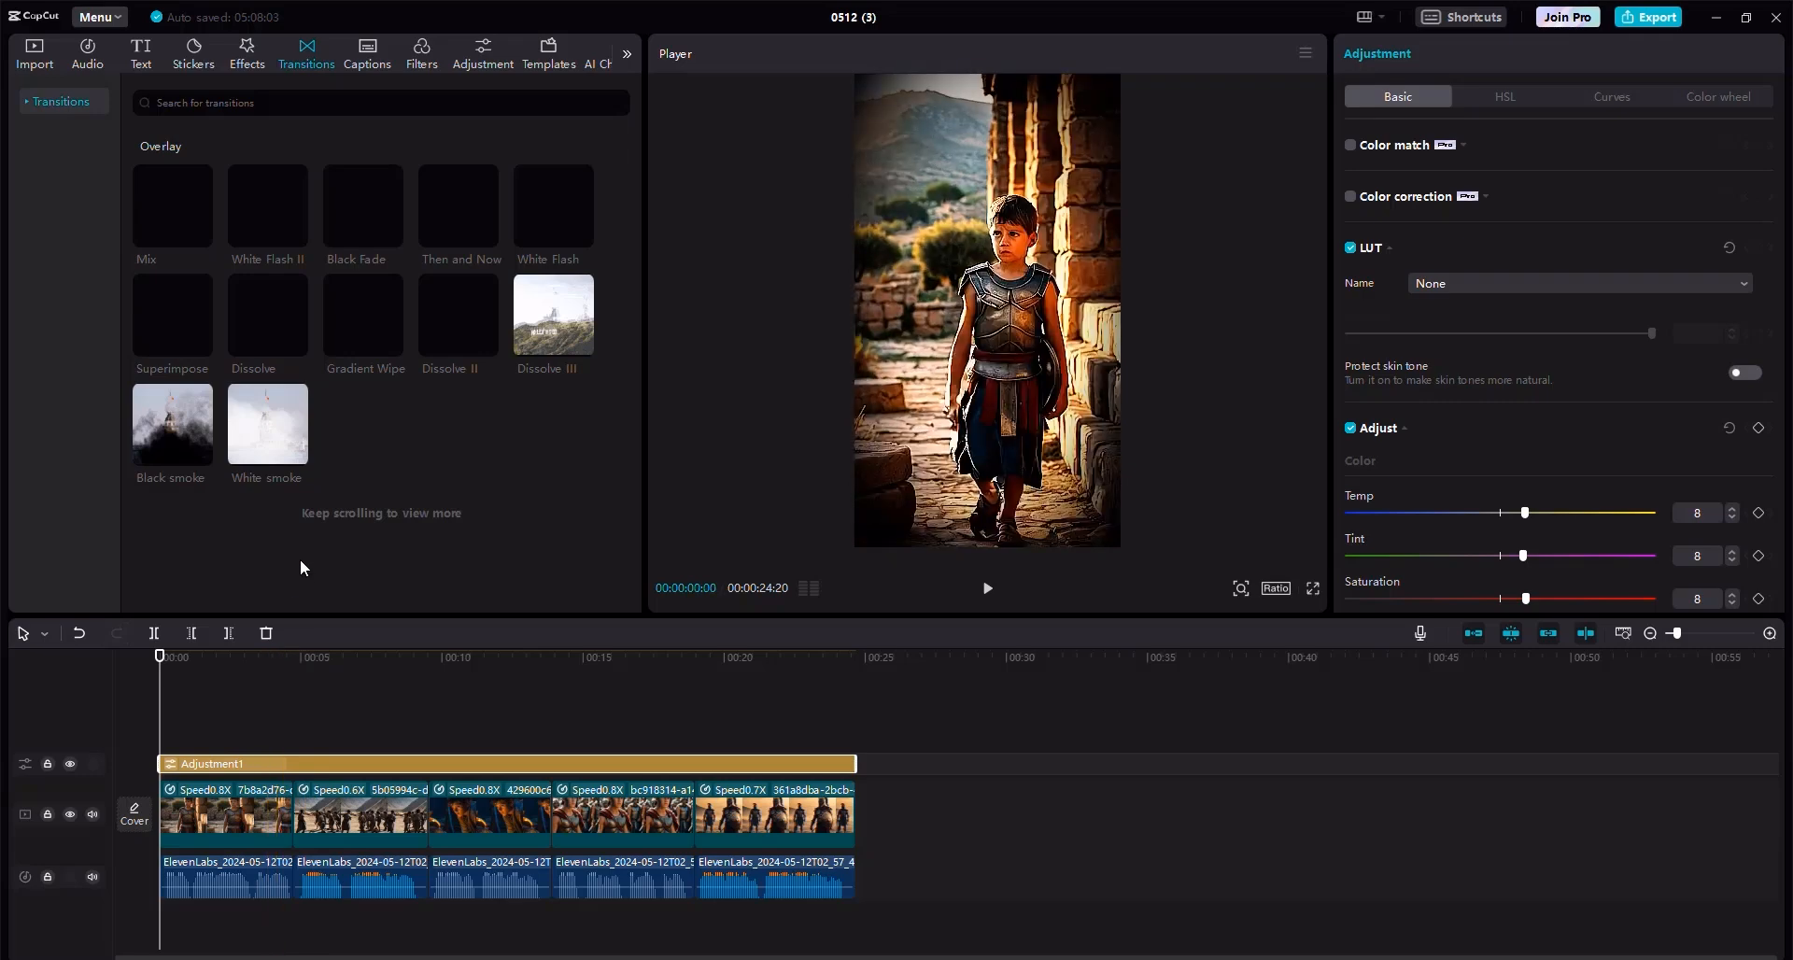
left_click(196, 453)
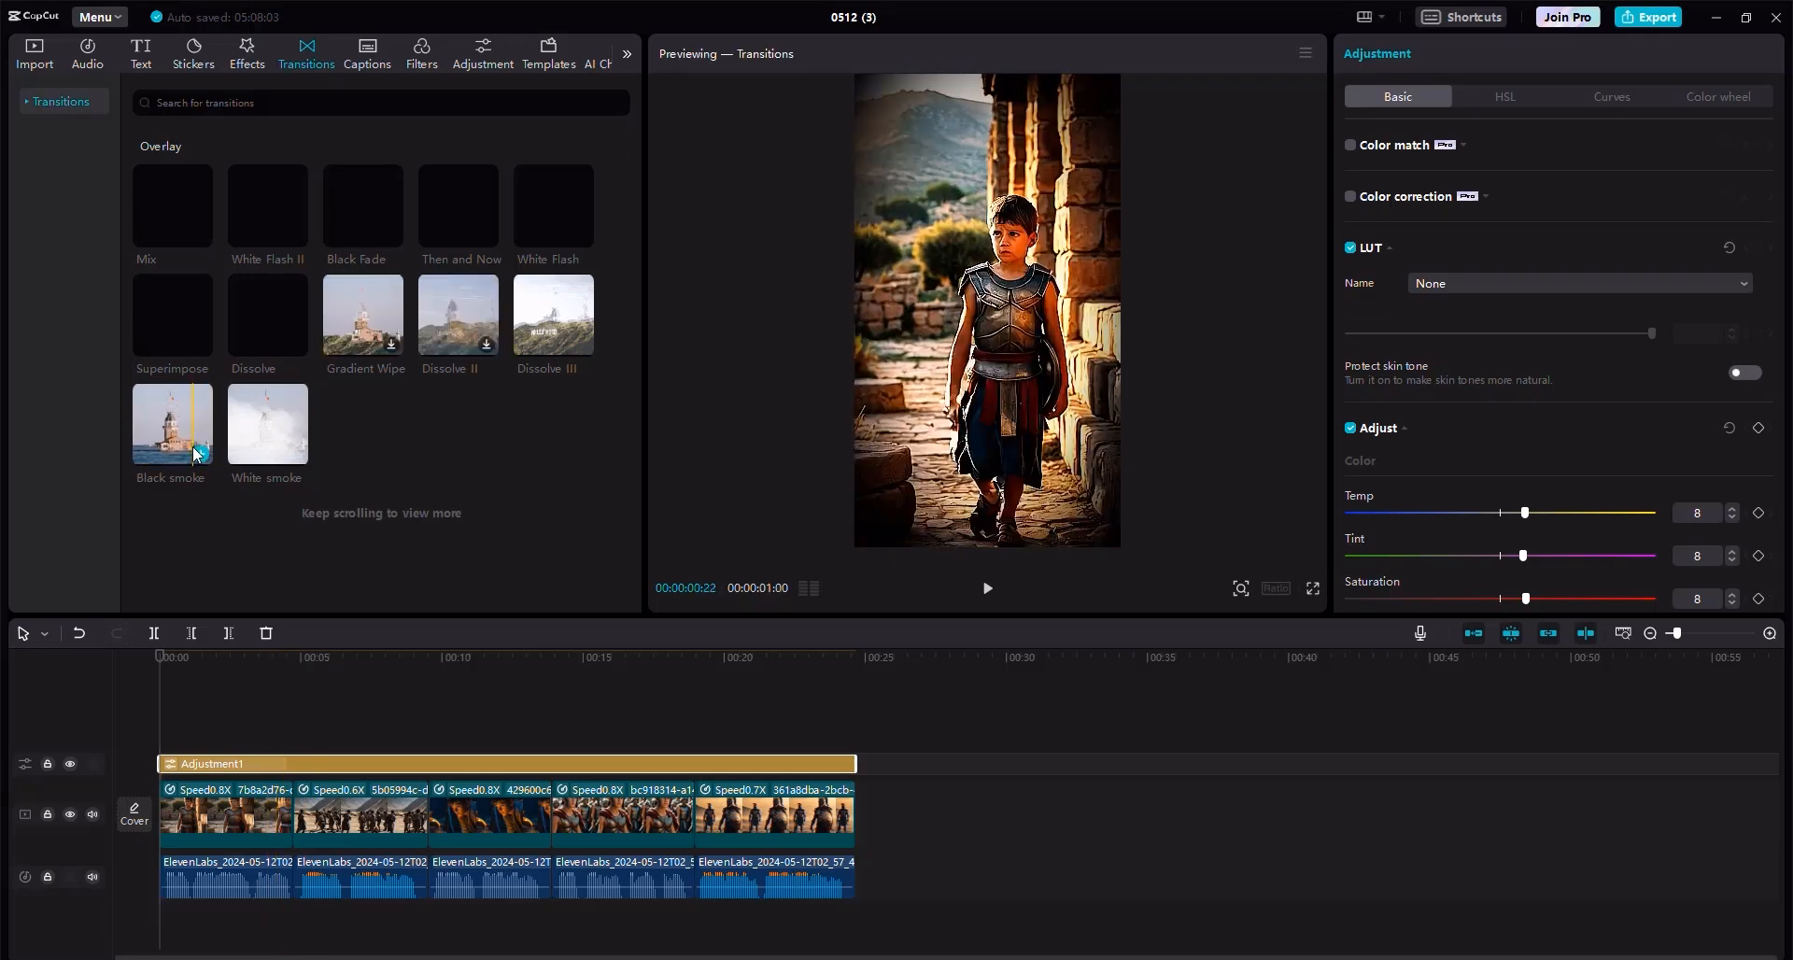
left_click_drag(181, 425, 288, 806)
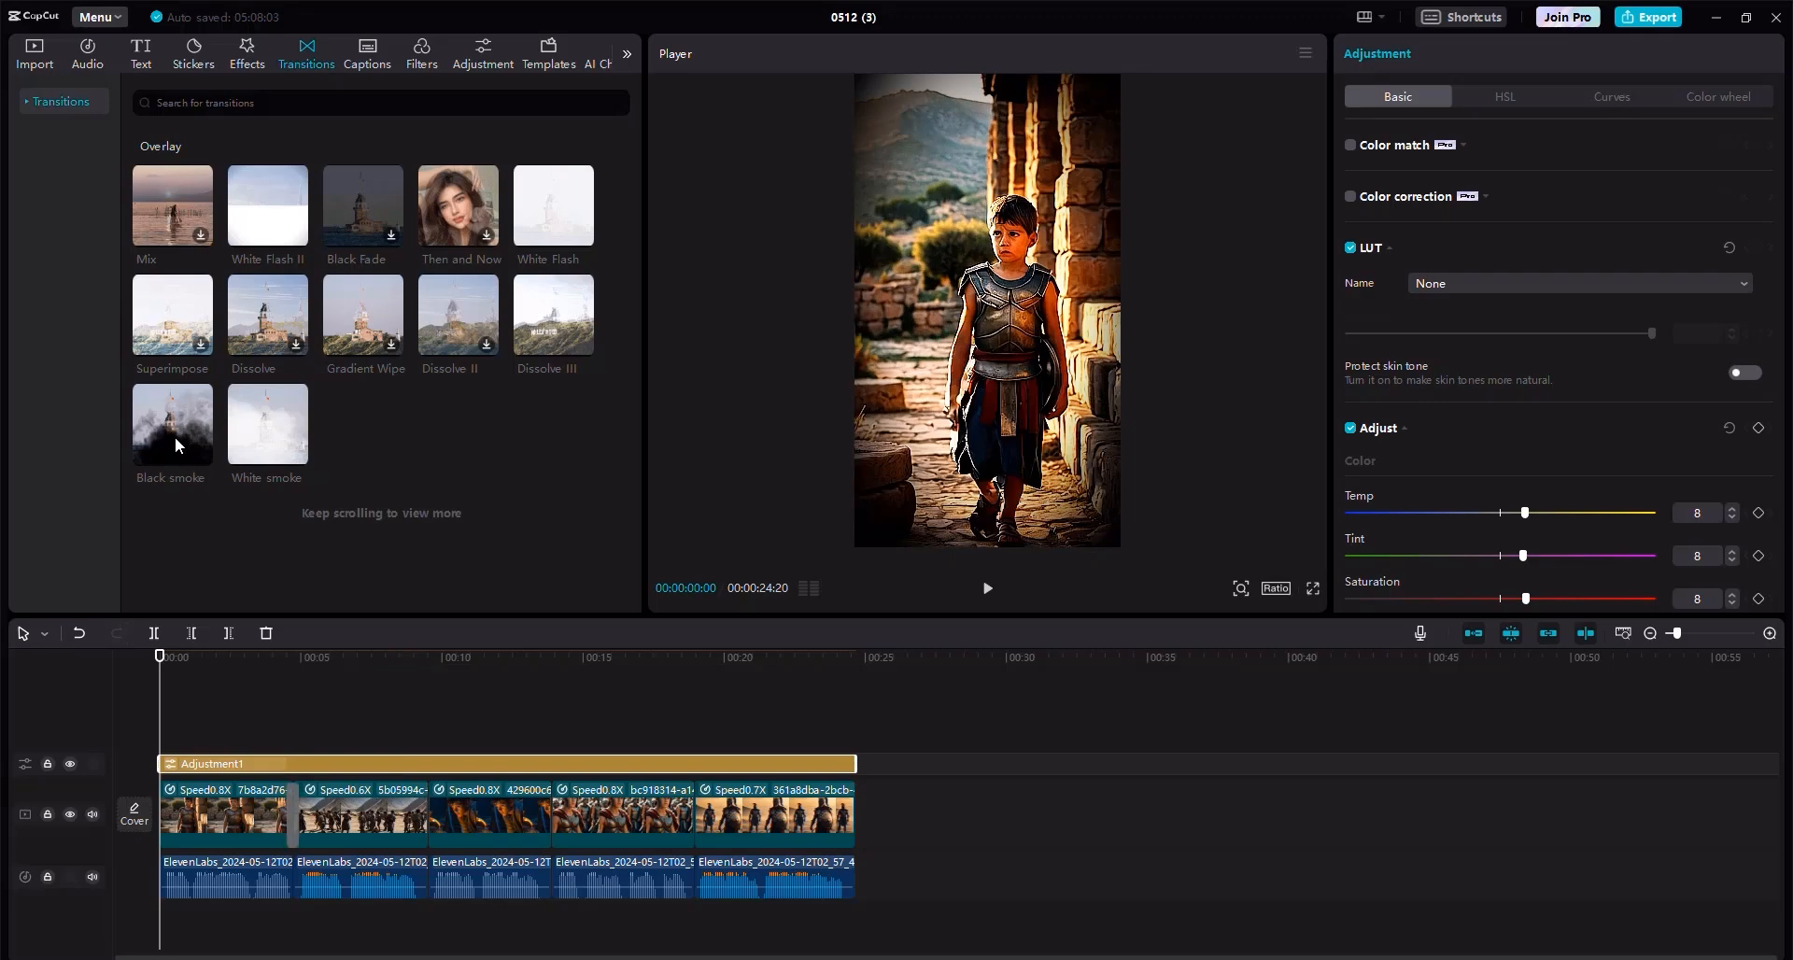
left_click(292, 814)
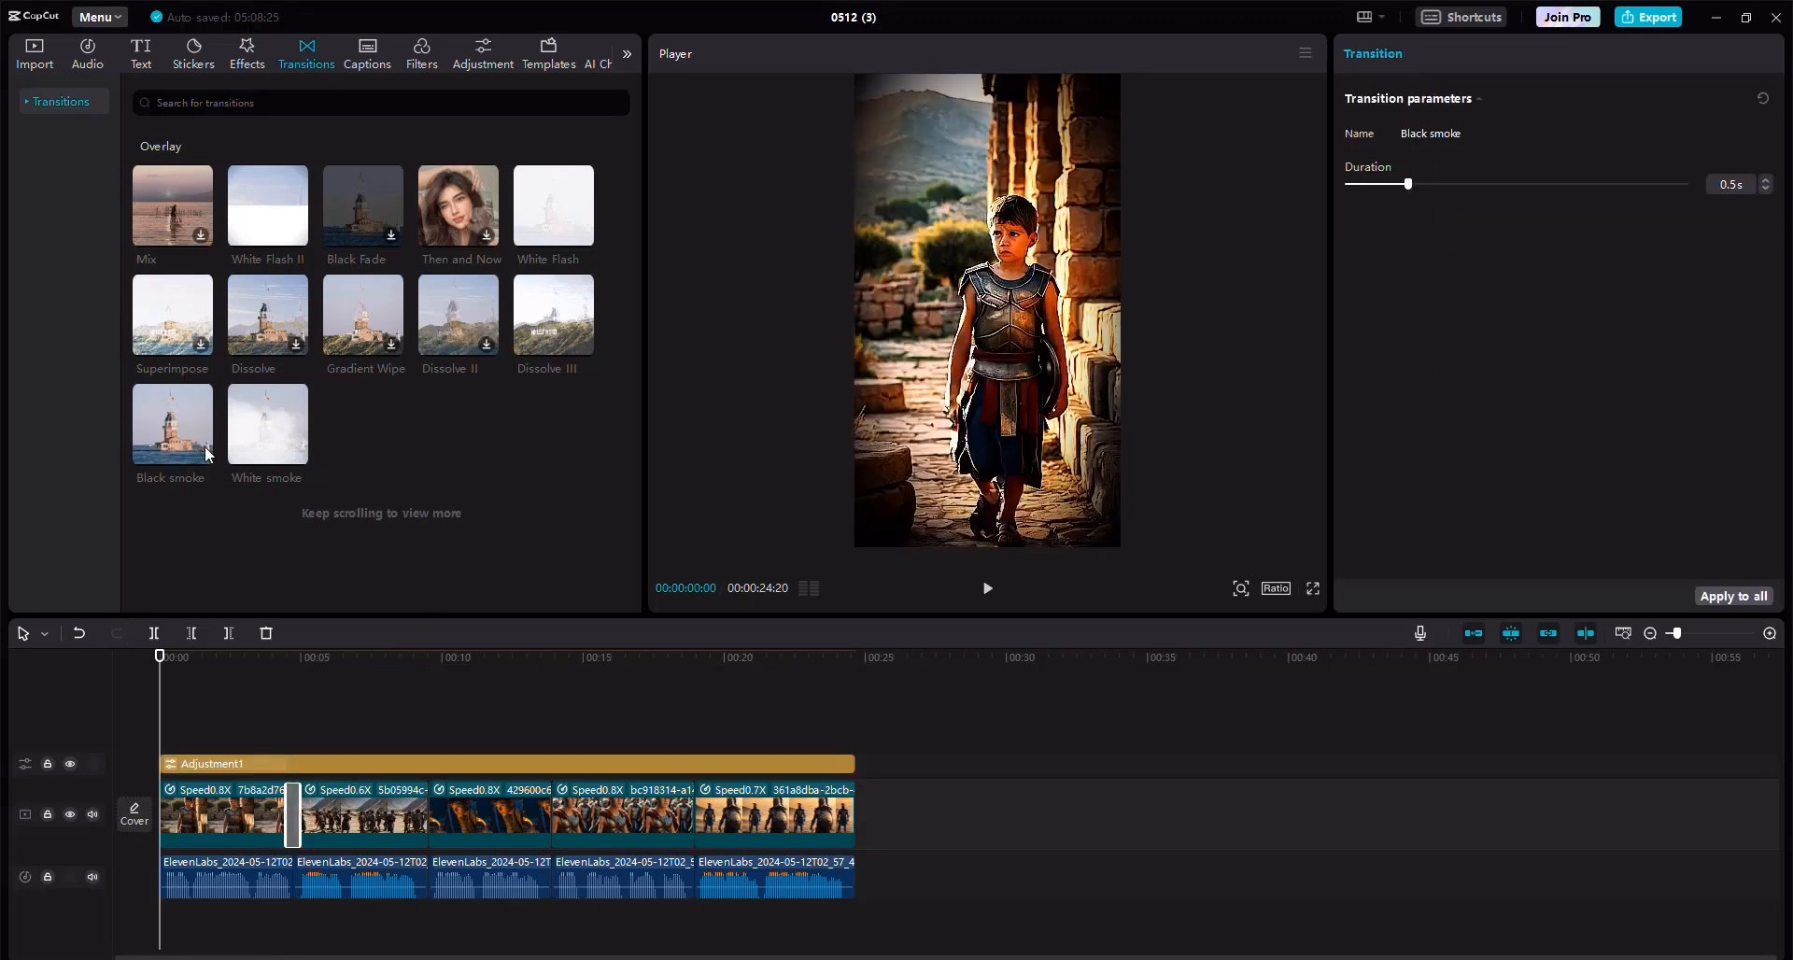
left_click_drag(171, 440, 427, 805)
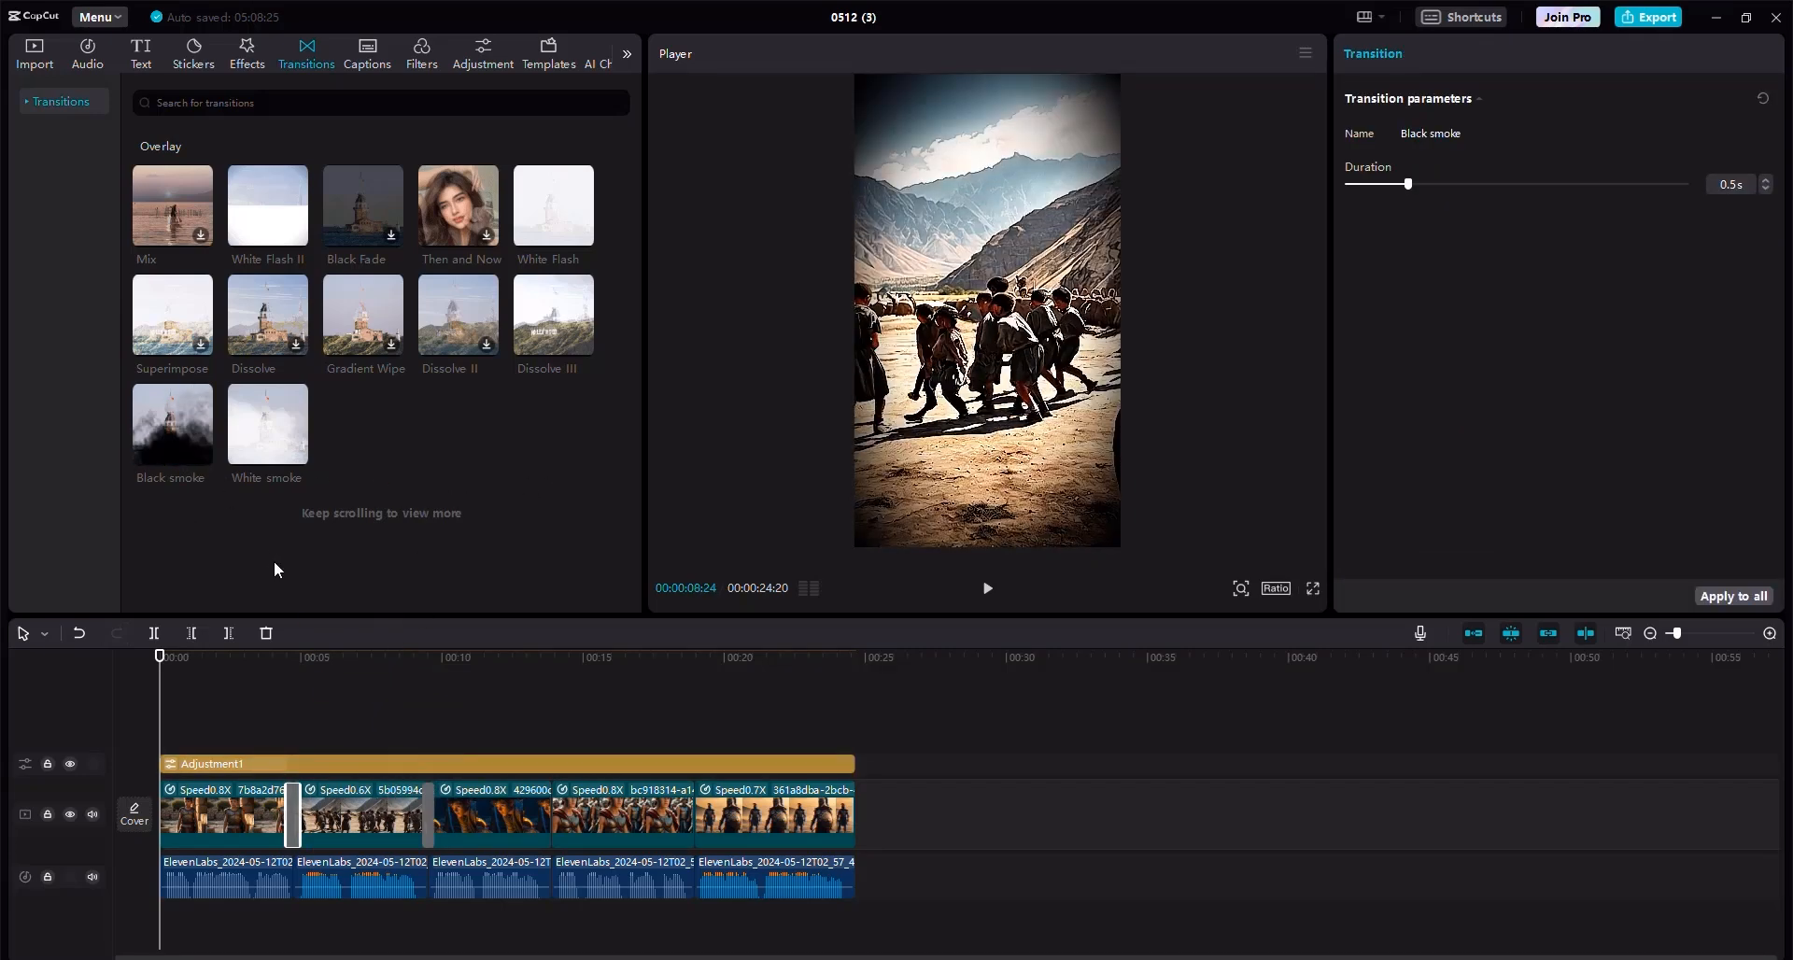
left_click_drag(203, 453, 550, 805)
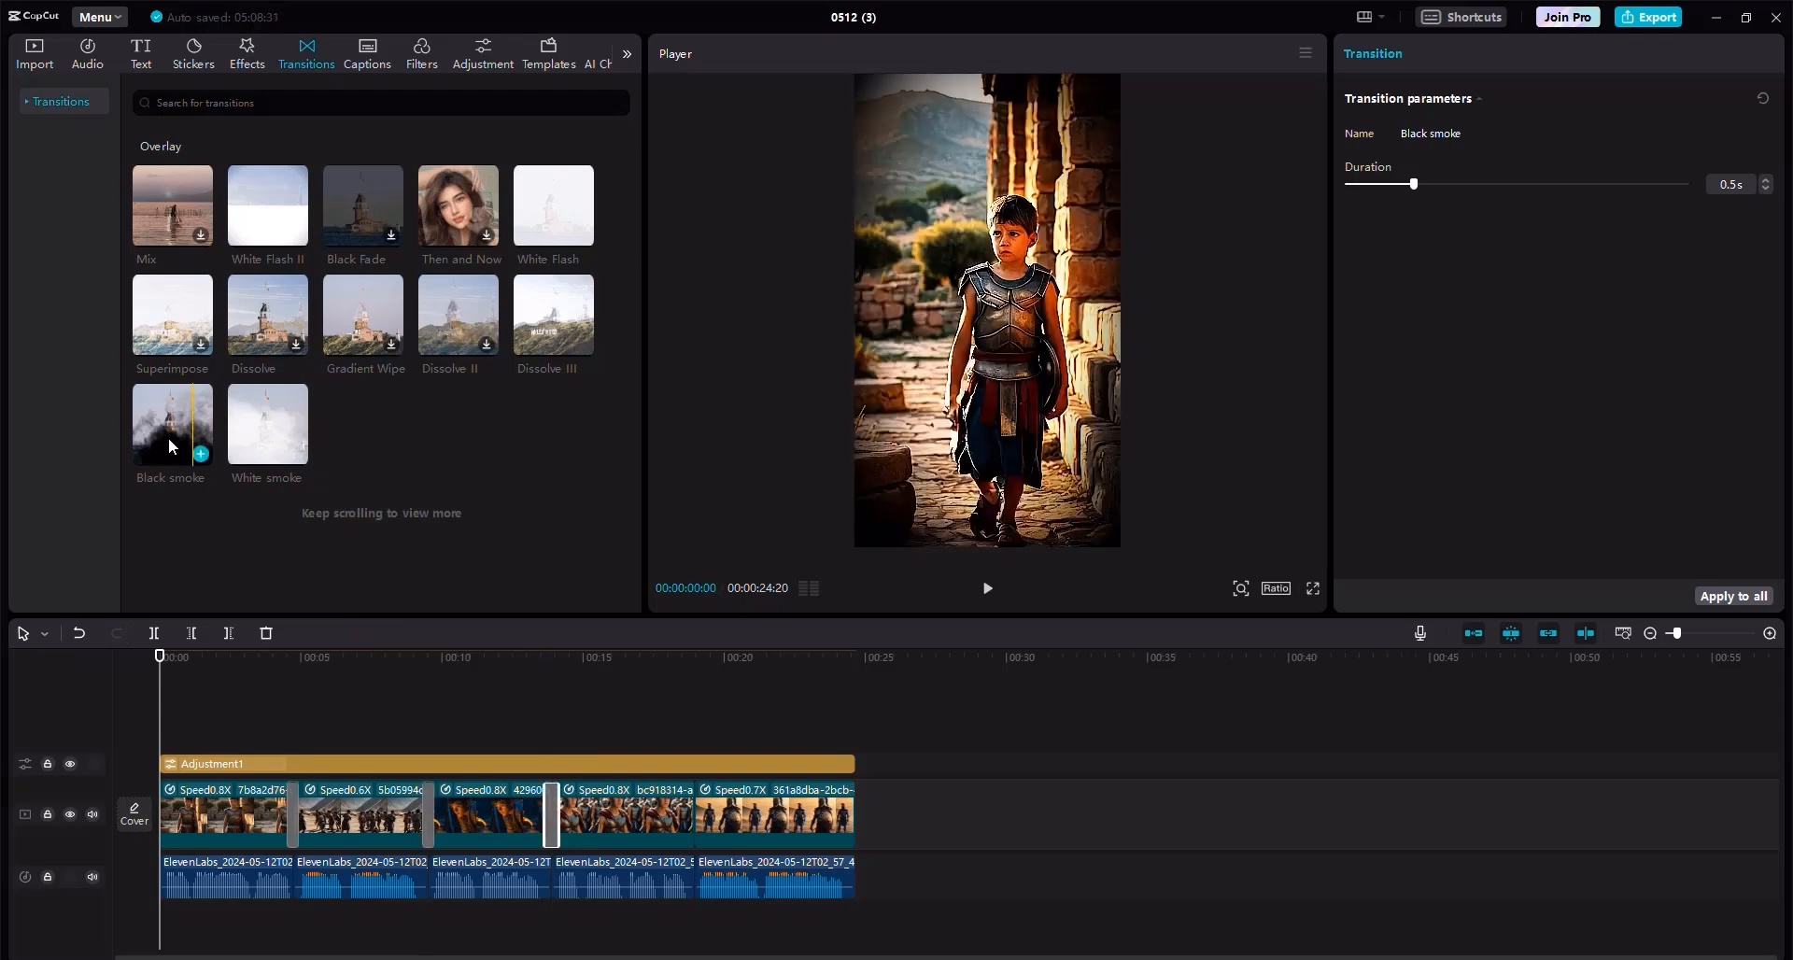
left_click_drag(168, 437, 702, 810)
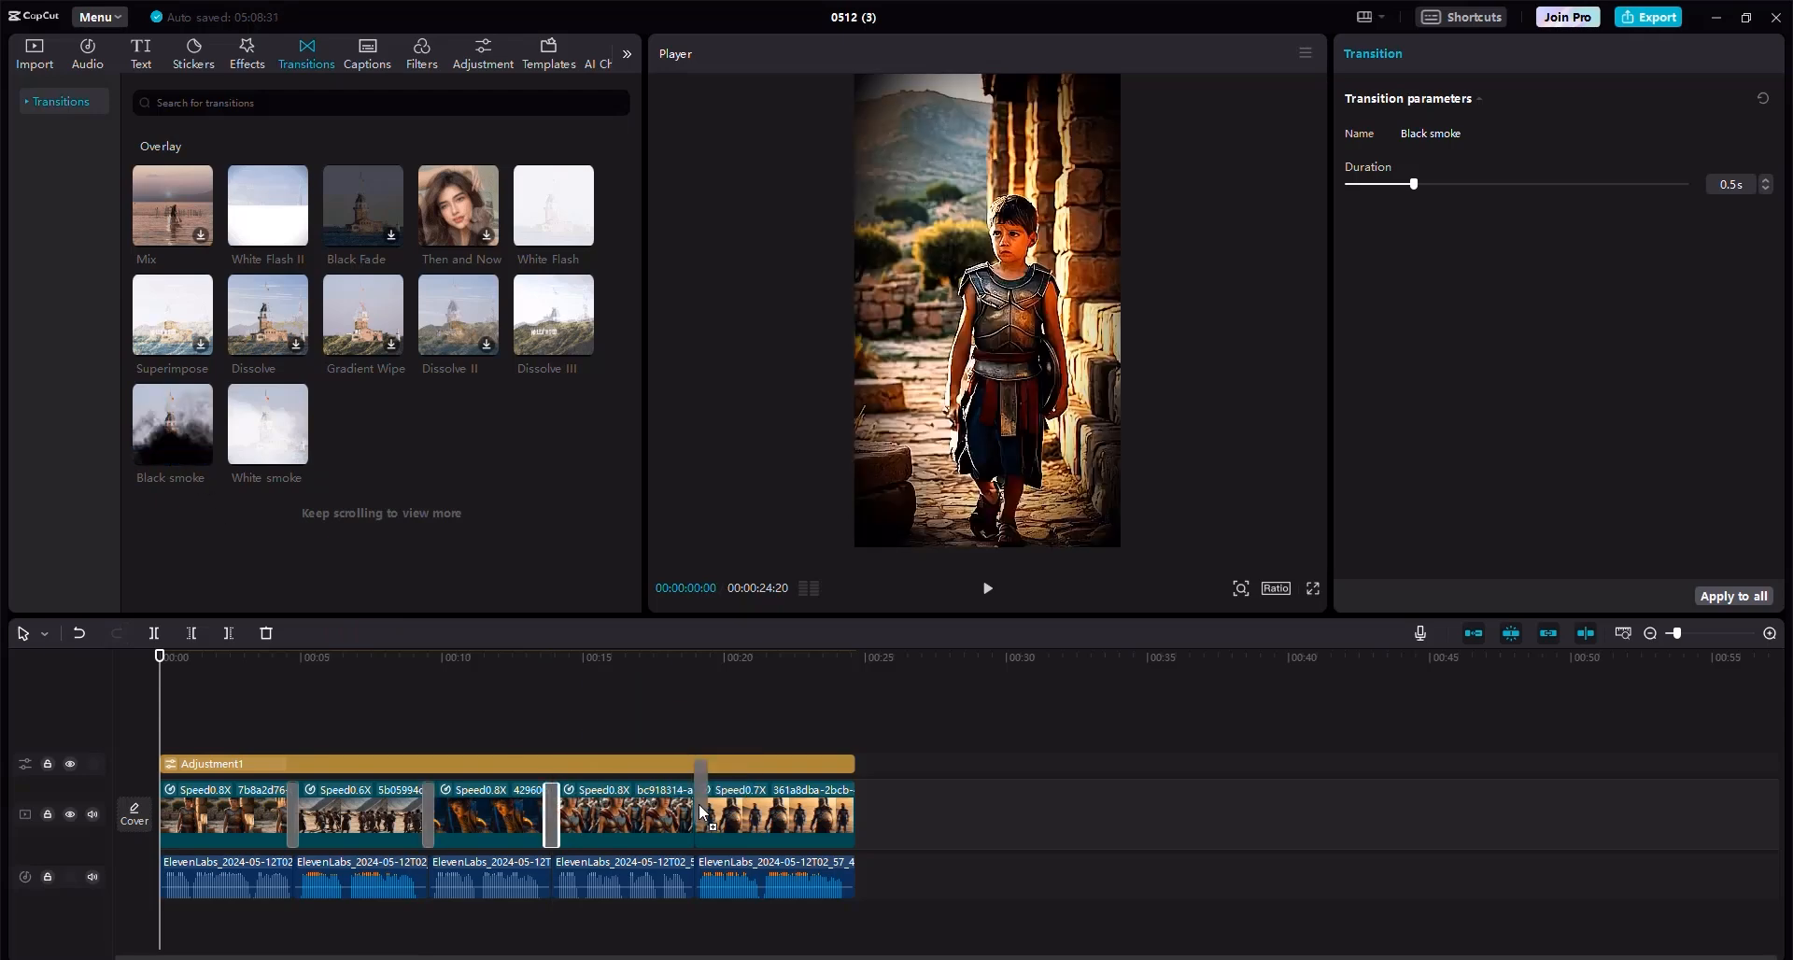
Search the sound effects for sword and place Shakin! Sword sound at the first transition, then preview it.
left_click(287, 659)
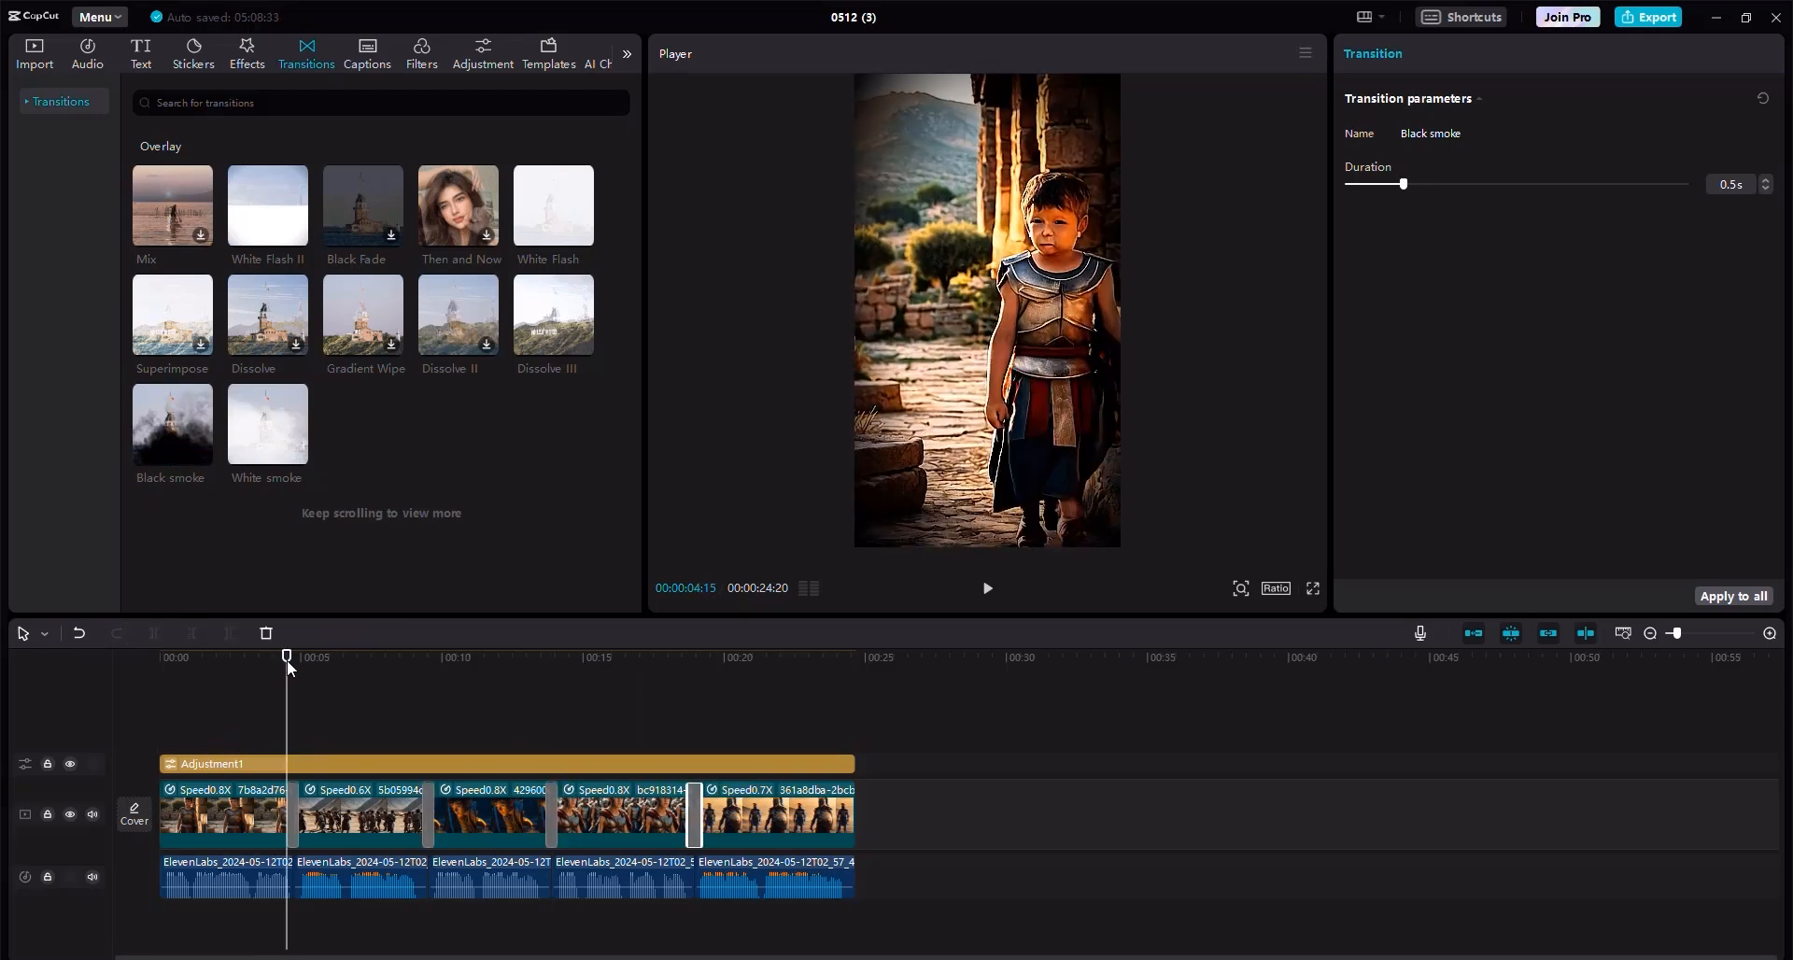
left_click(1770, 634)
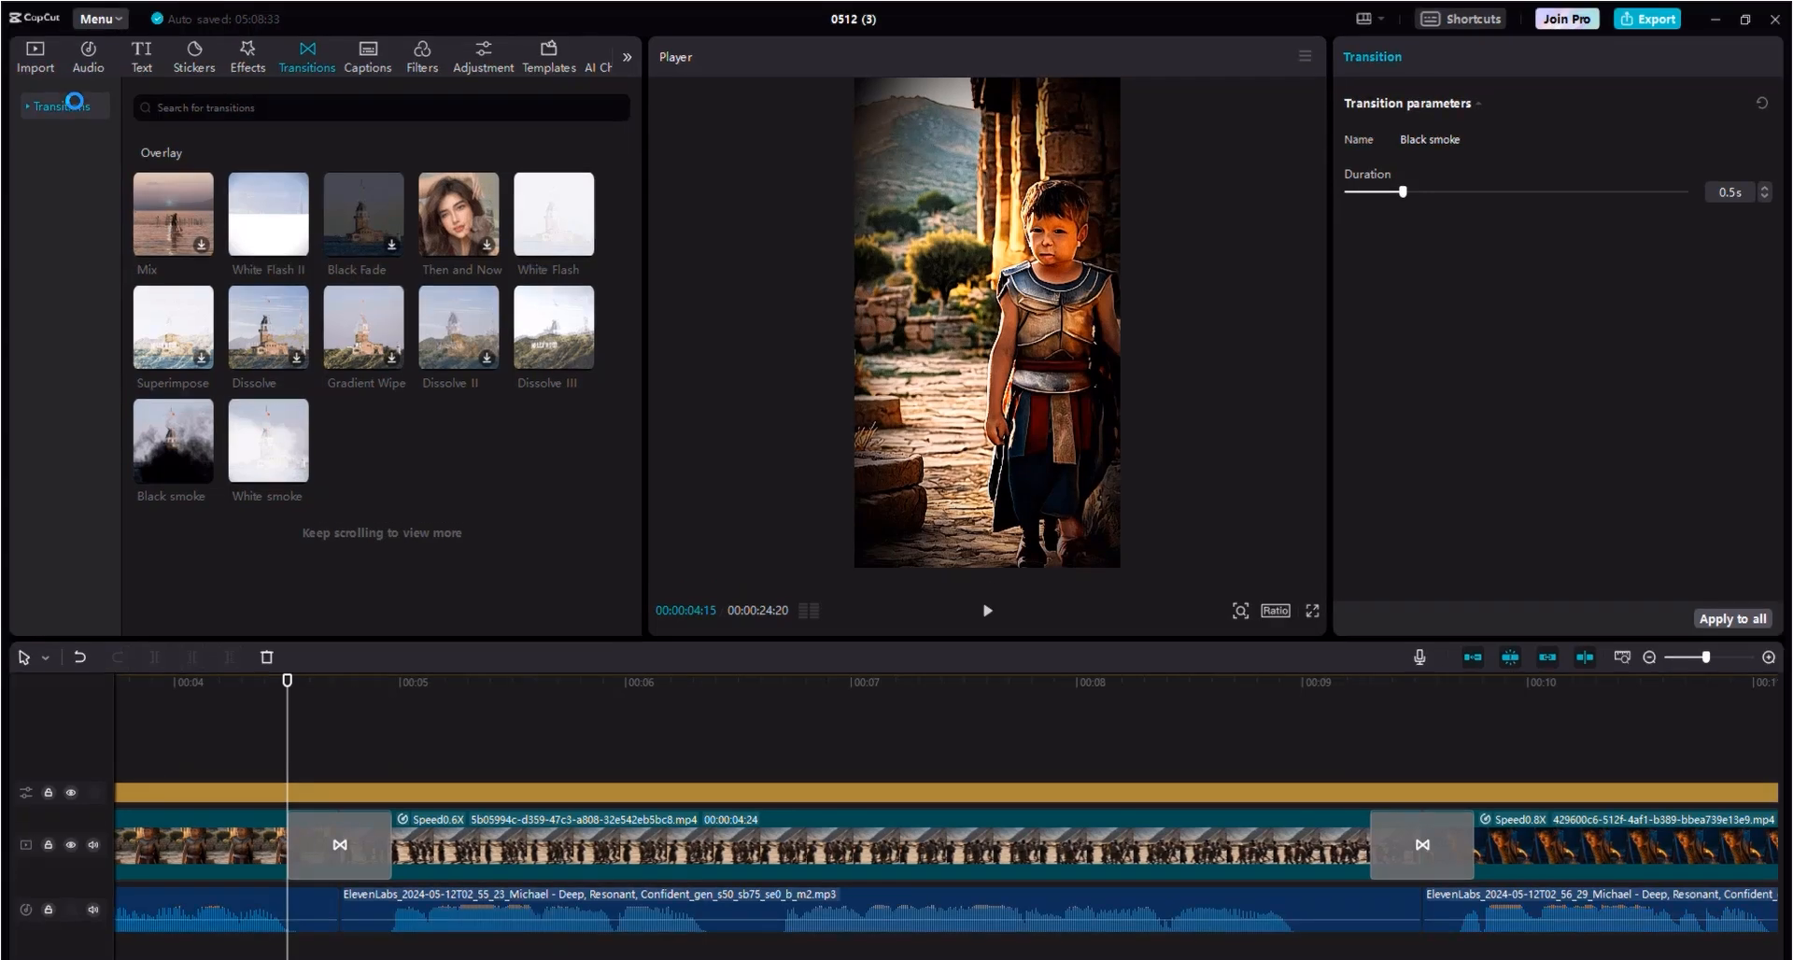
left_click(69, 102)
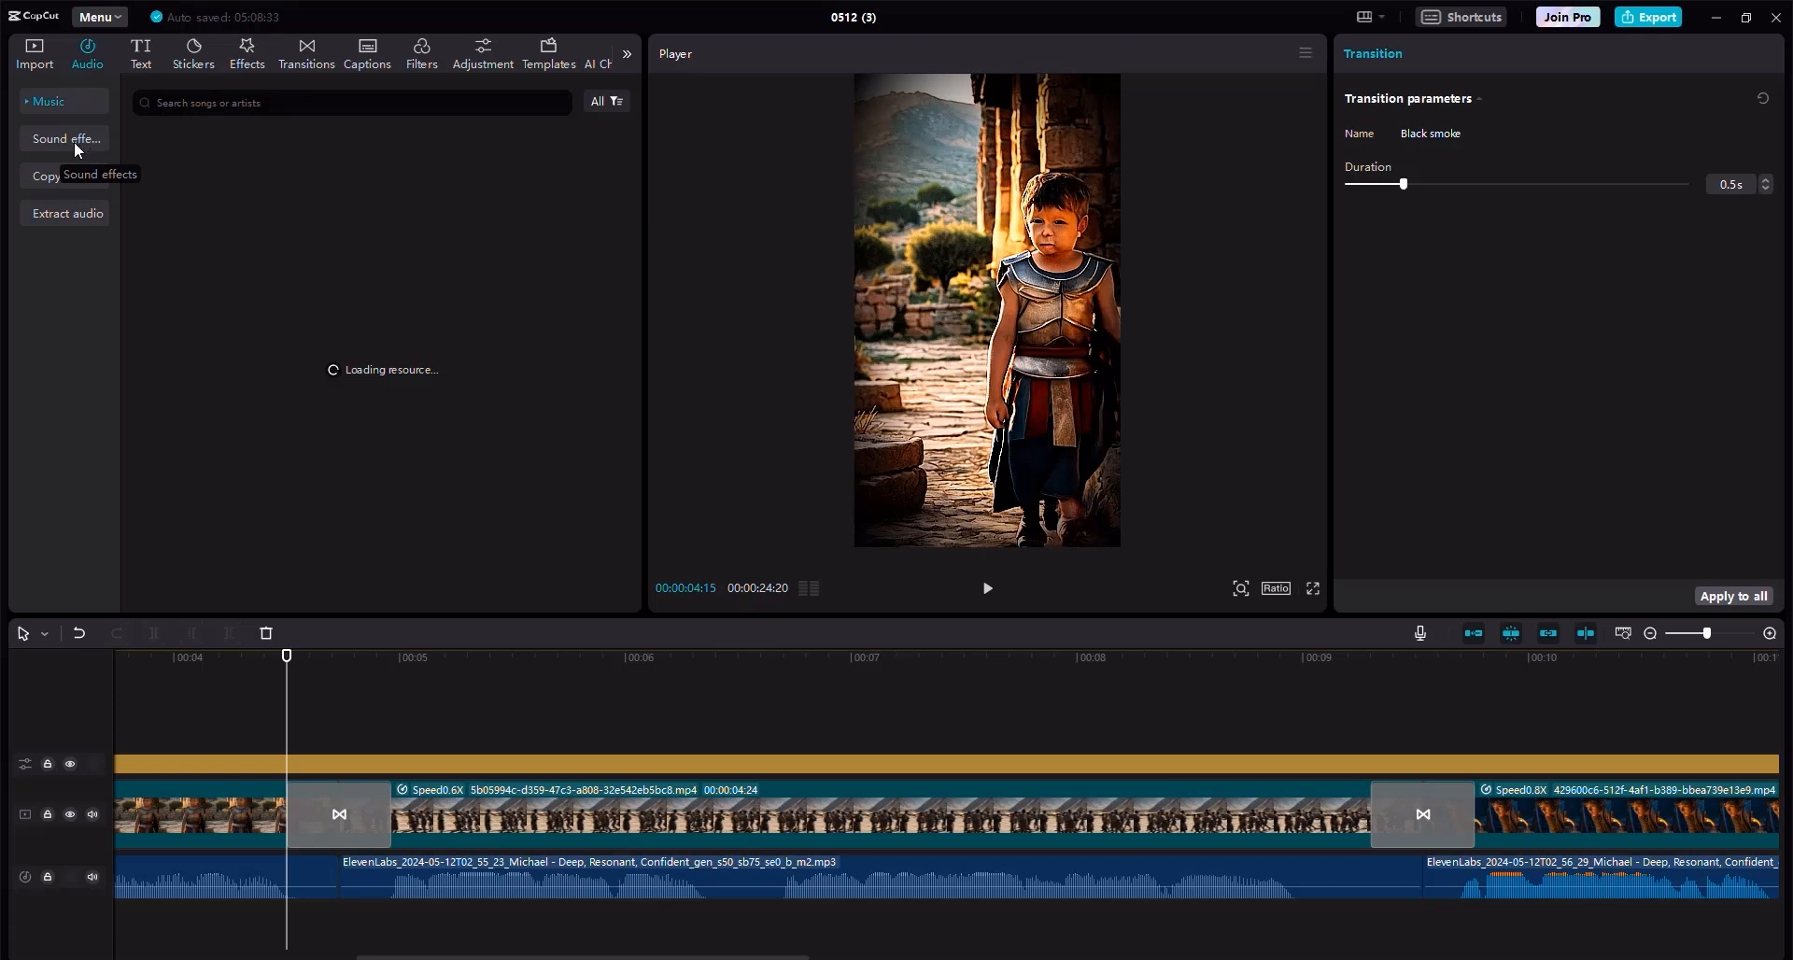
left_click(74, 143)
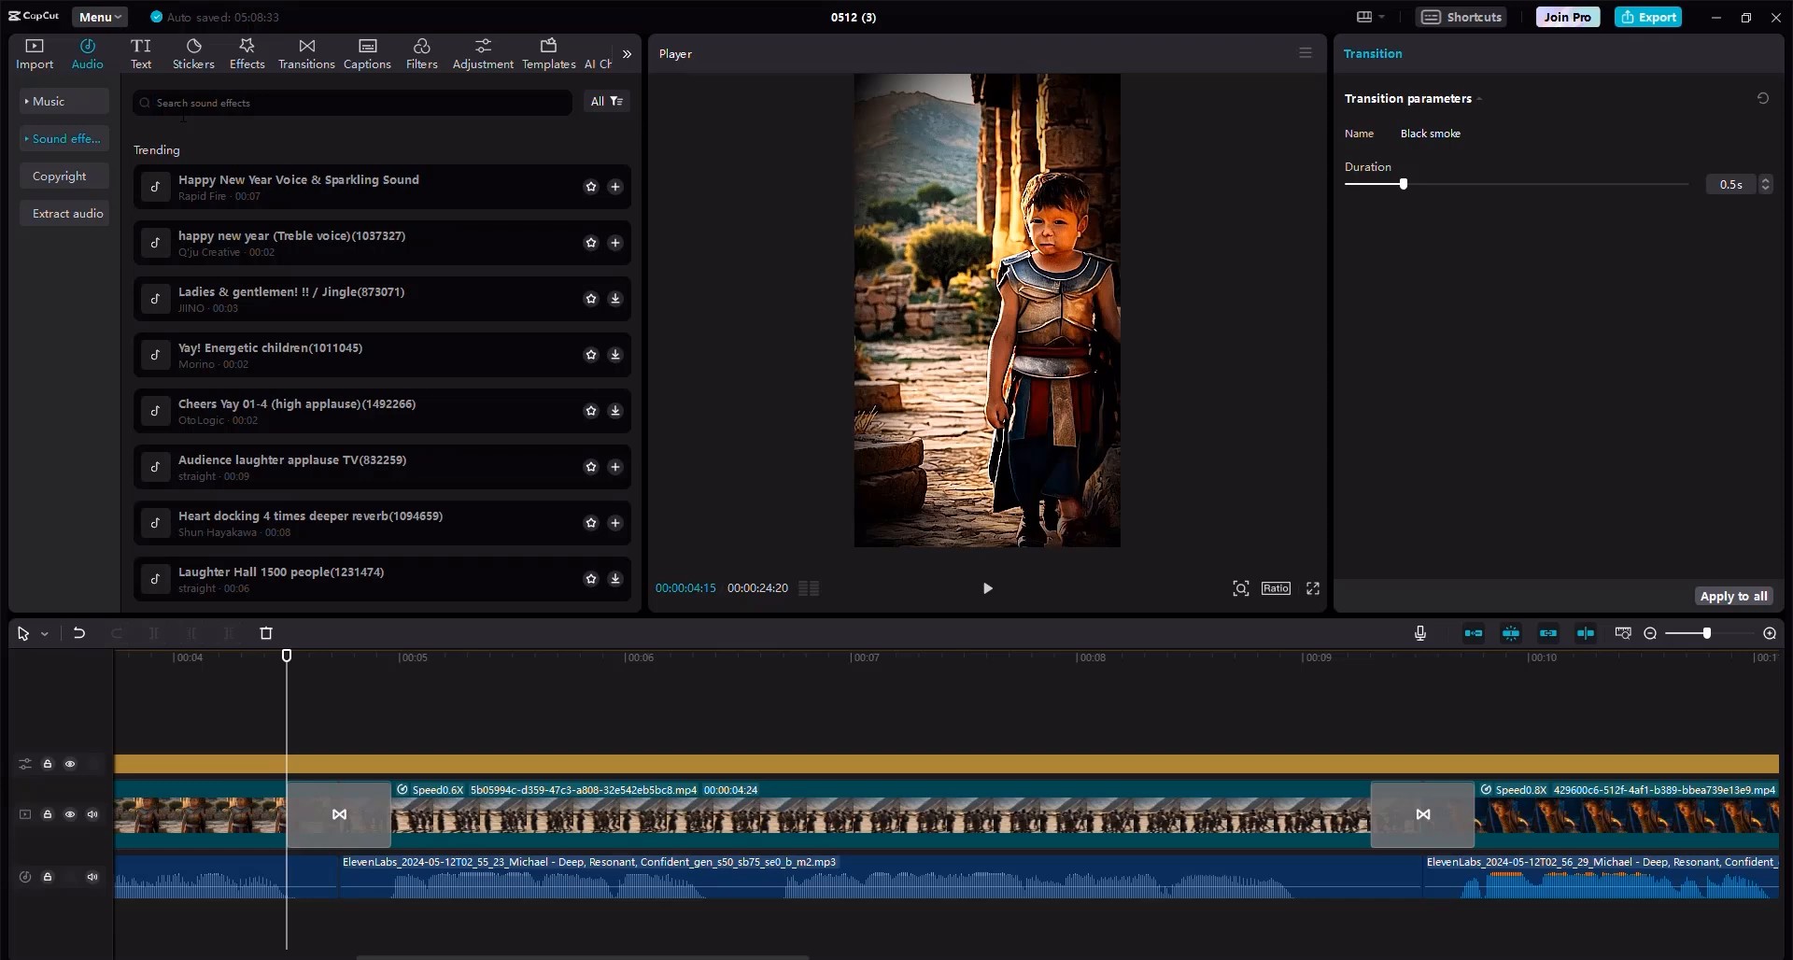
type("s")
key("Return")
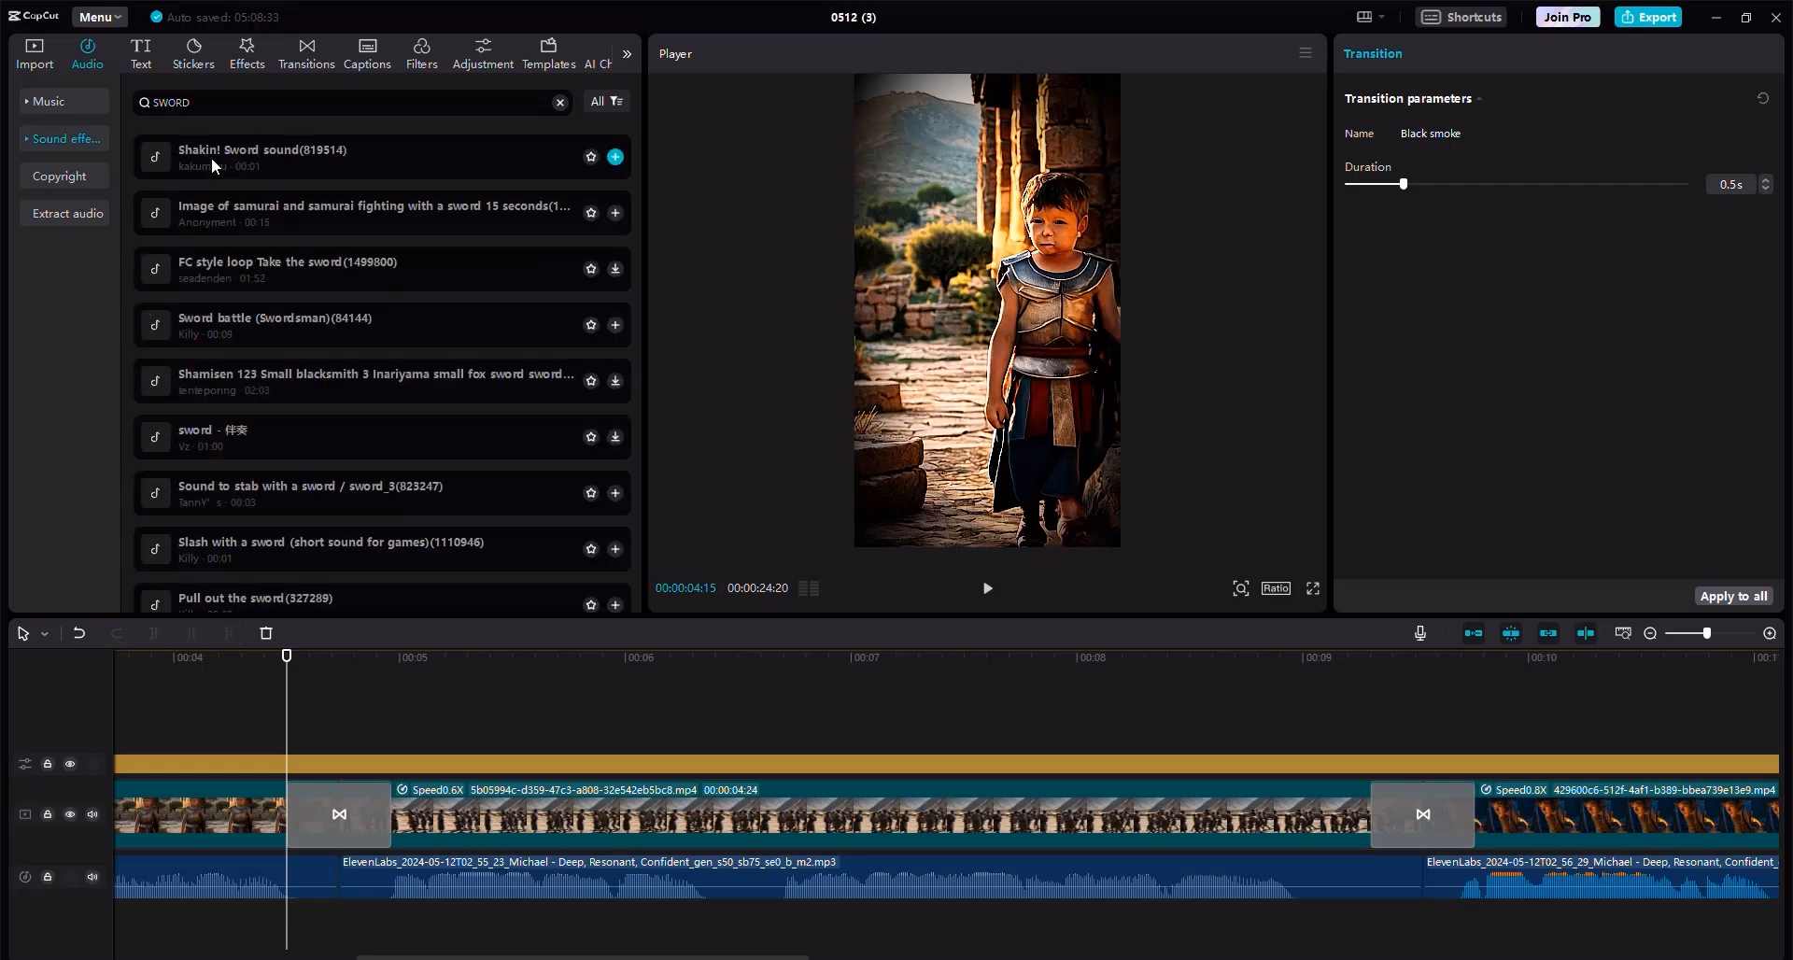
left_click(211, 157)
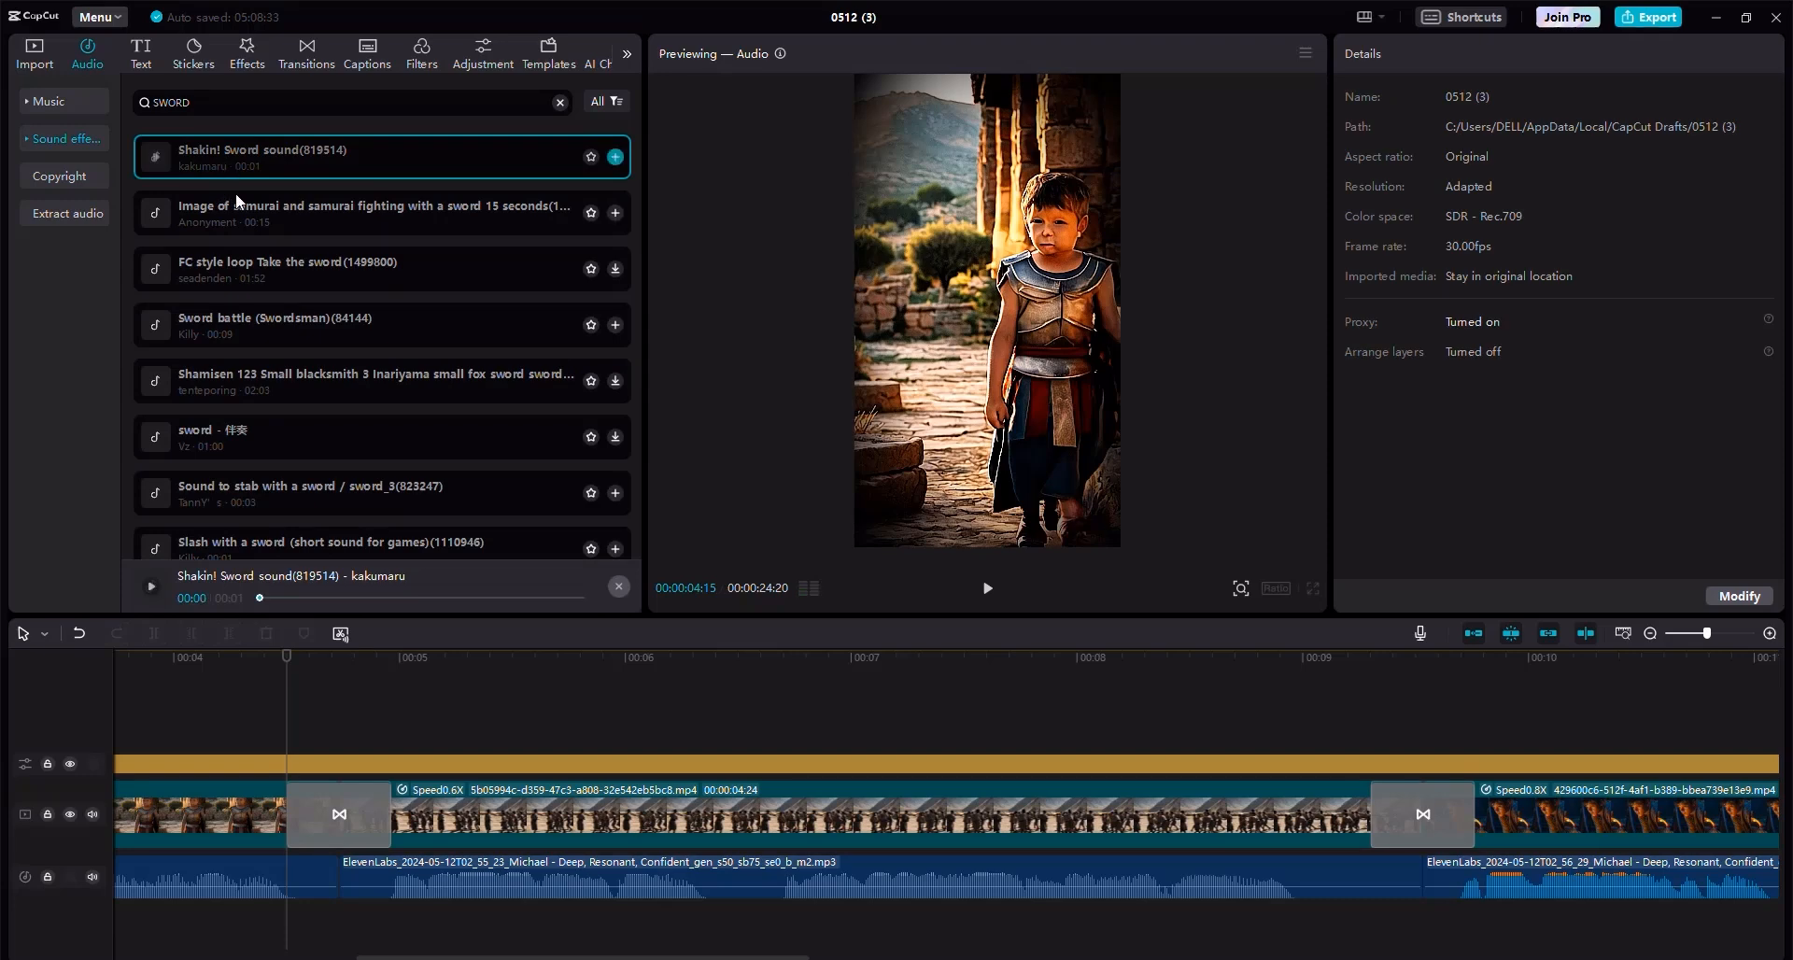
left_click_drag(233, 168, 282, 933)
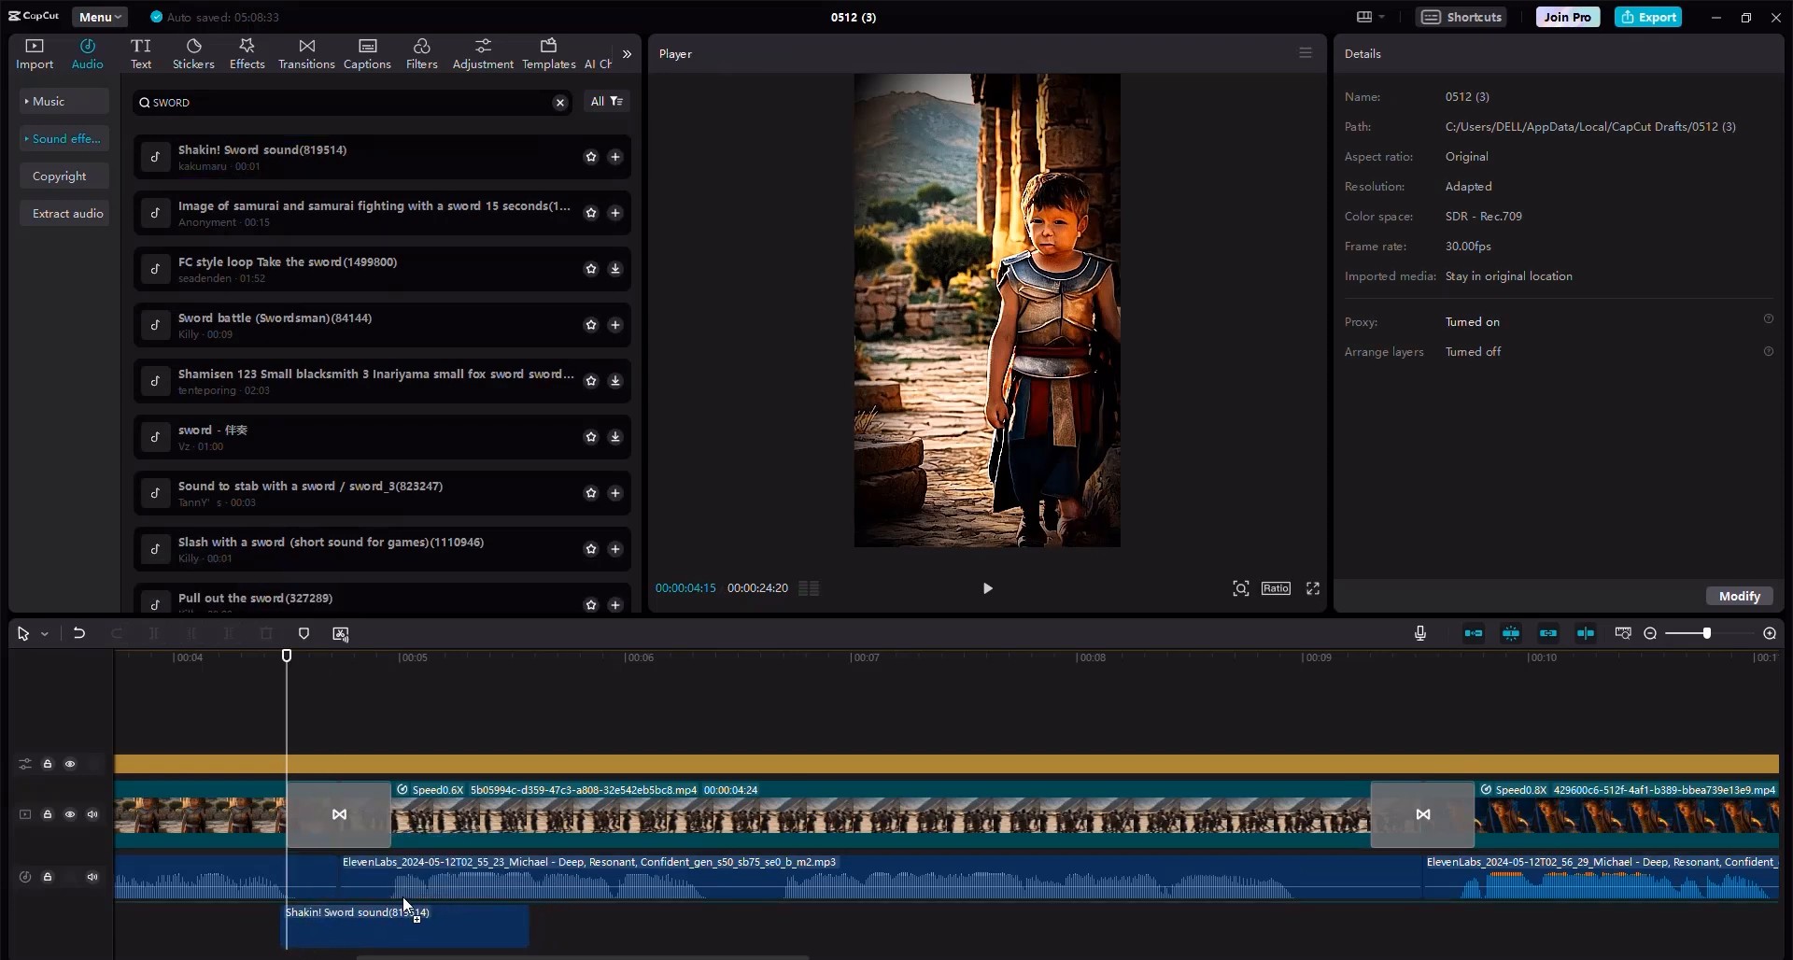
left_click_drag(404, 904, 403, 907)
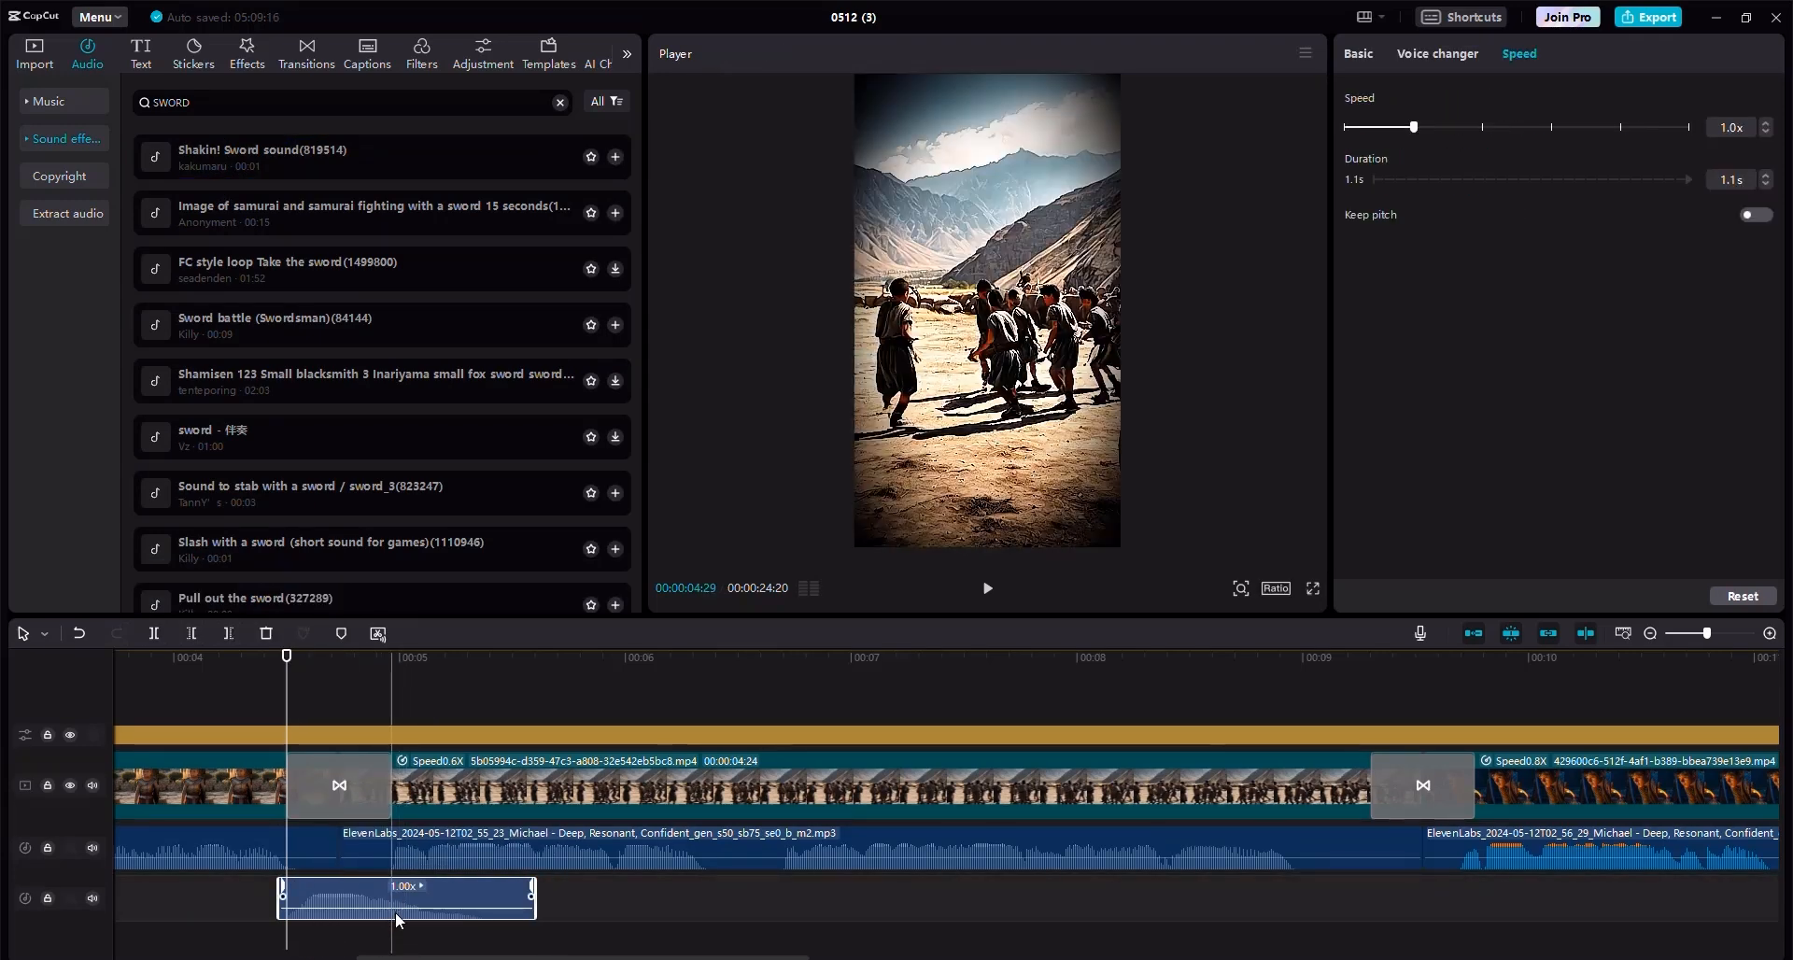
left_click_drag(390, 904, 383, 912)
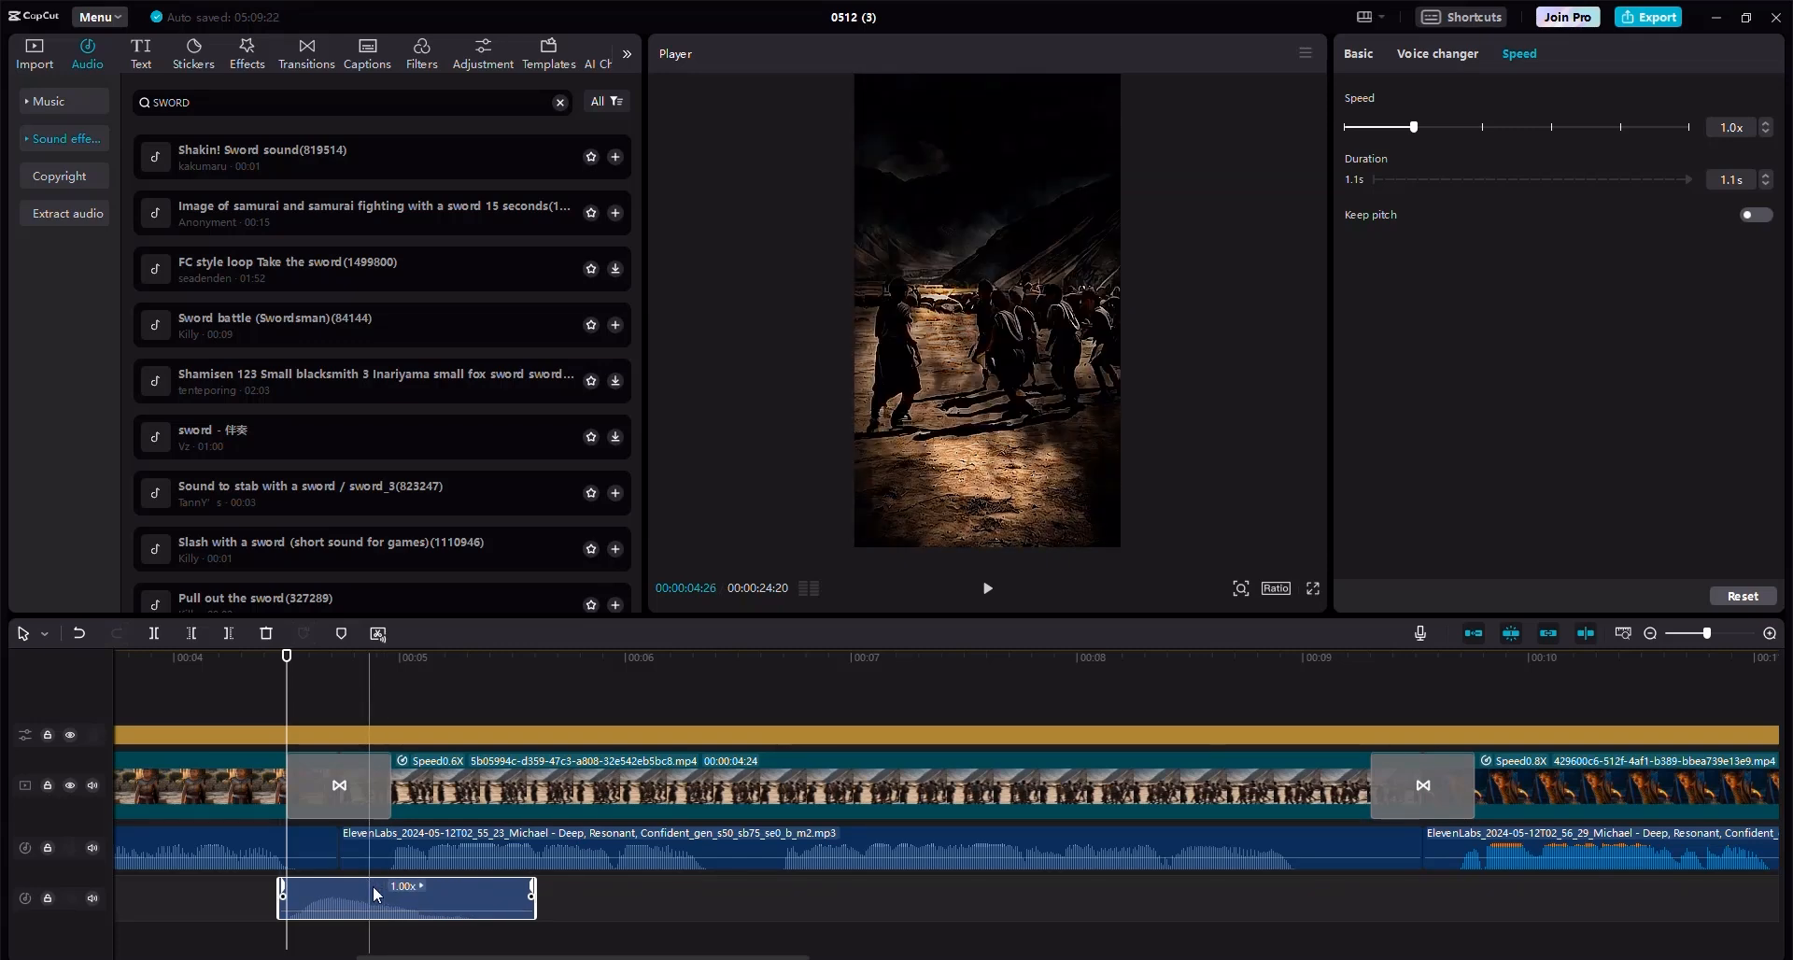
left_click(201, 681)
left_click(986, 588)
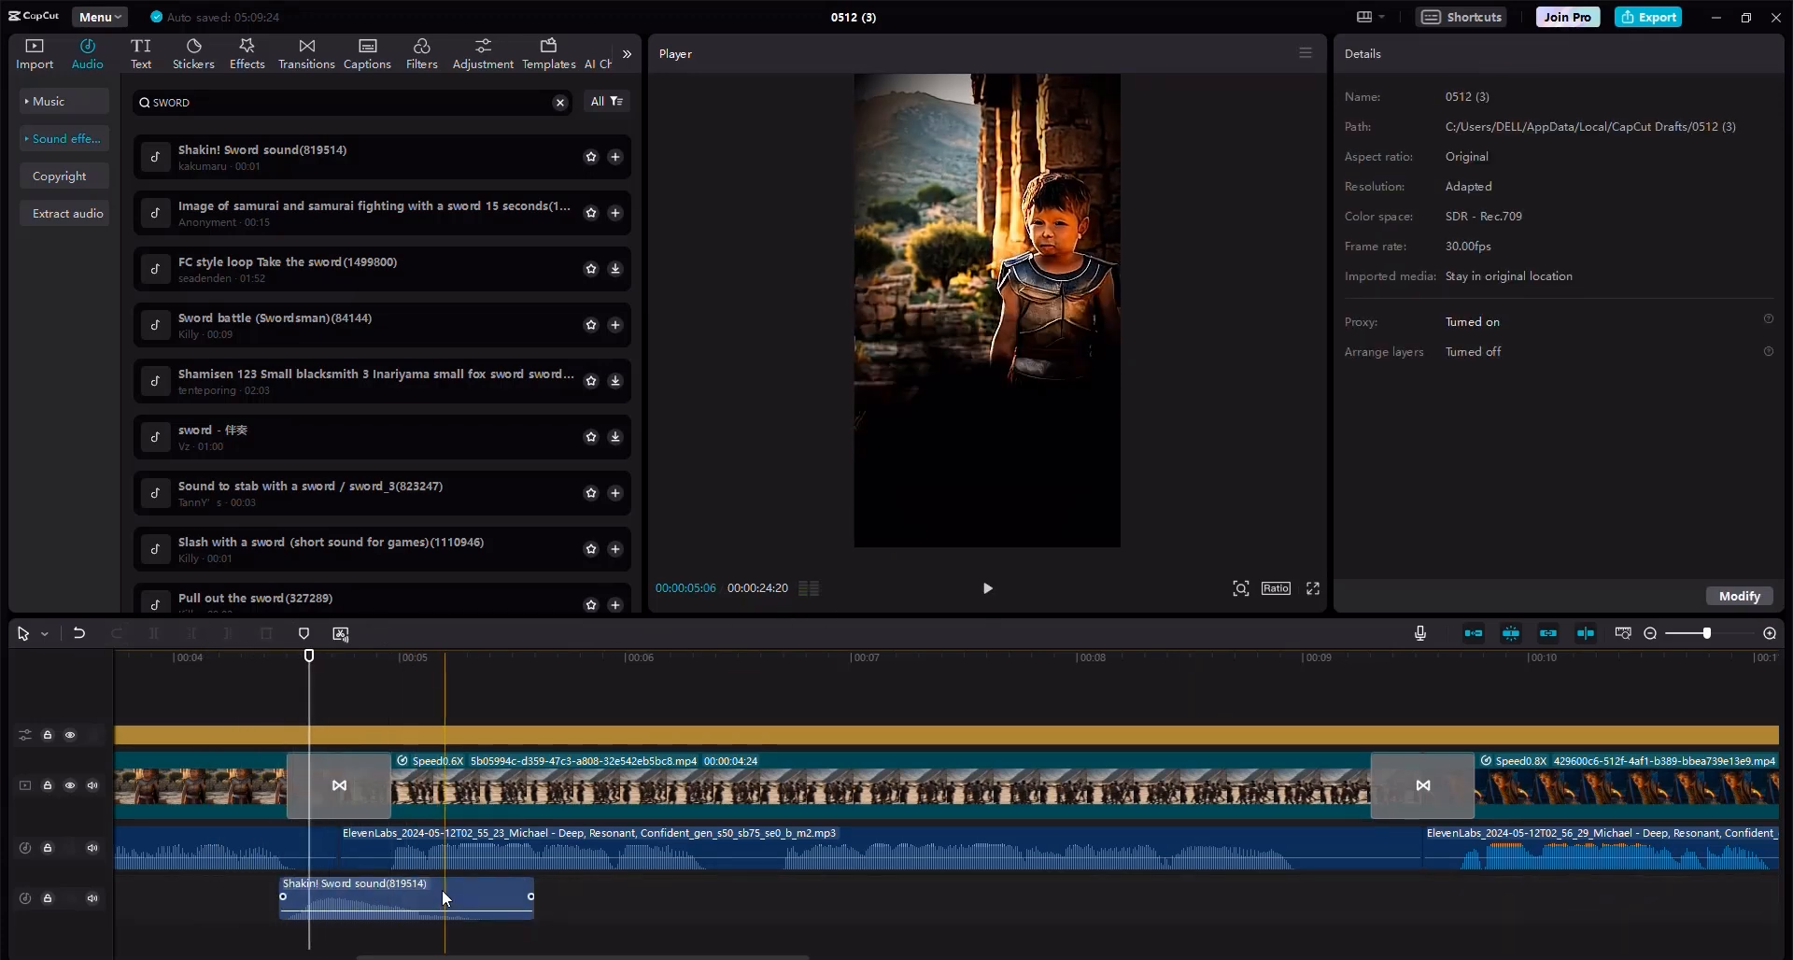
Paste copies of the sword sound effect at the second, third and fourth transitions.
left_click(323, 887)
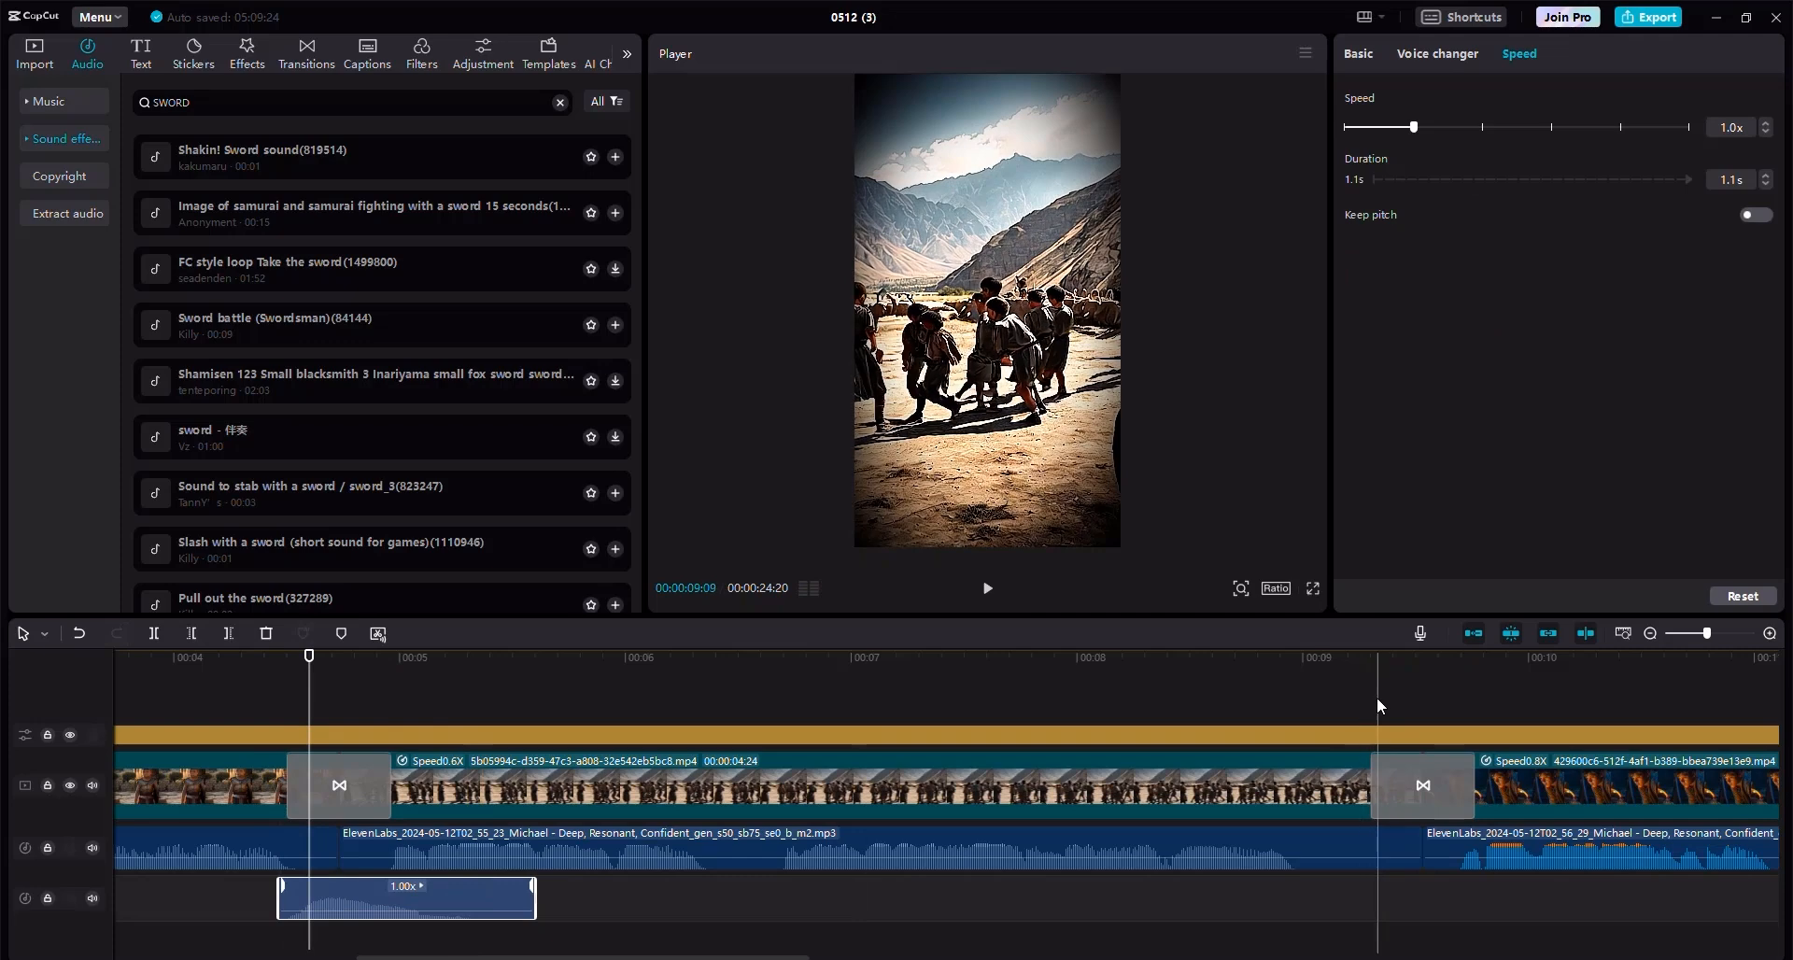
key("ctrl+v")
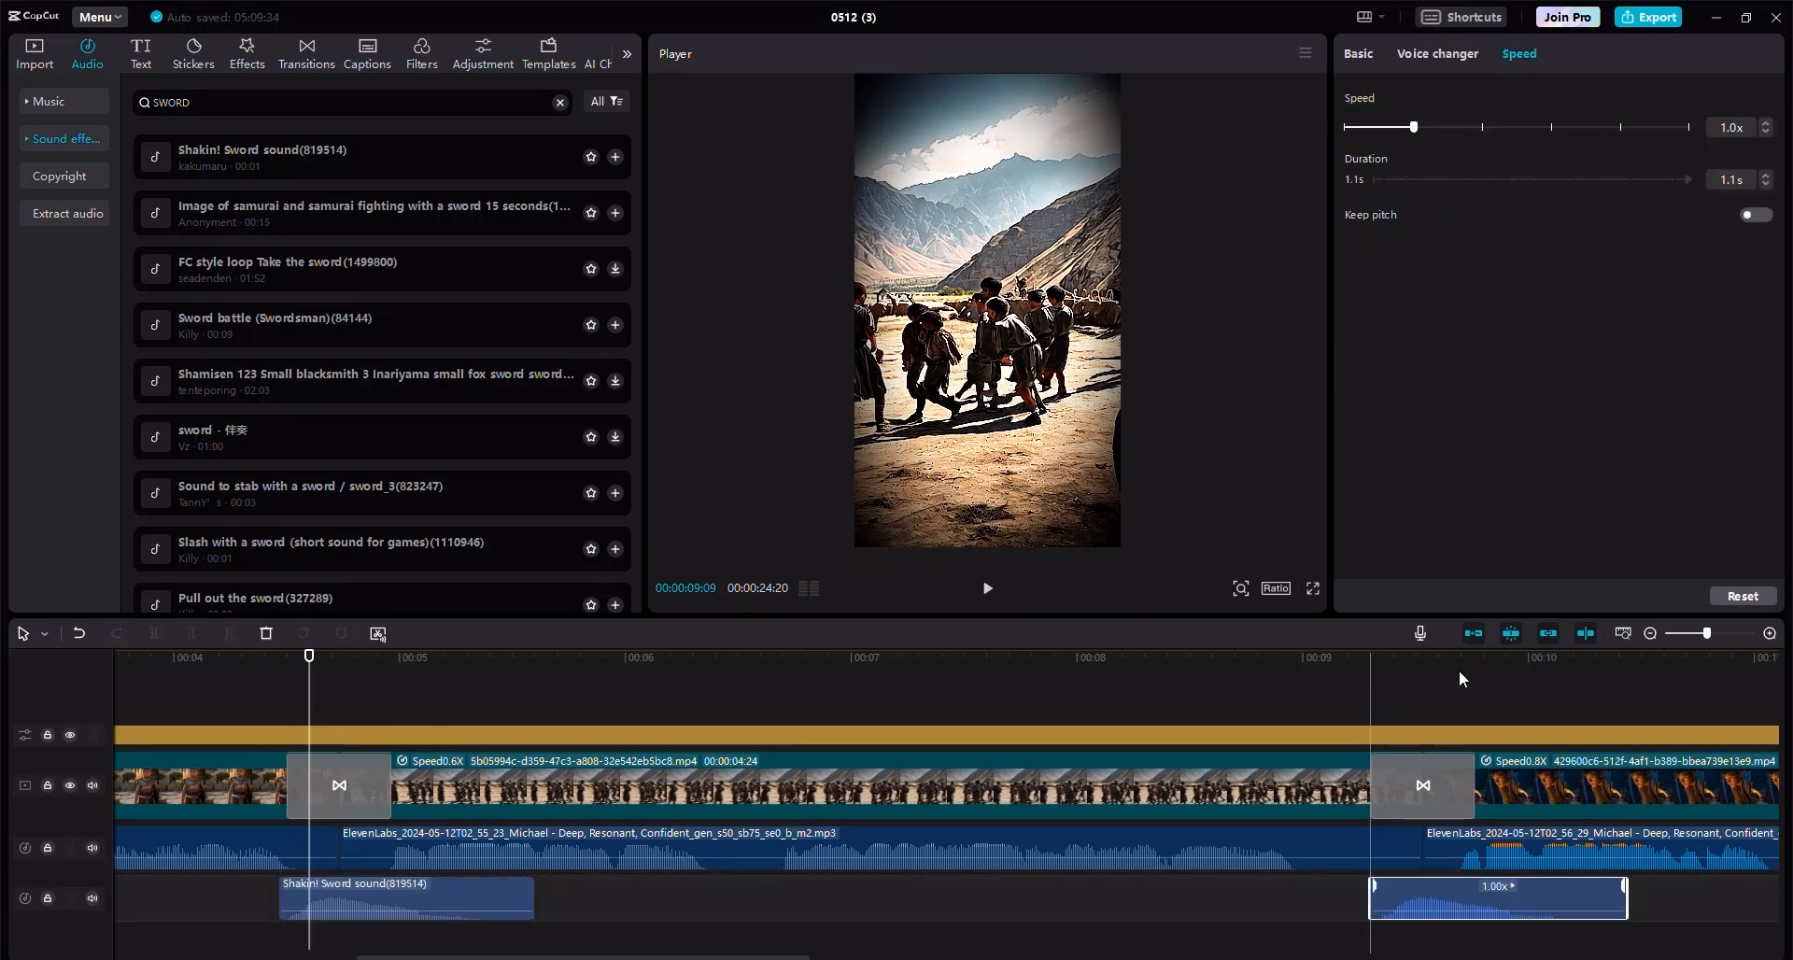
left_click(1650, 635)
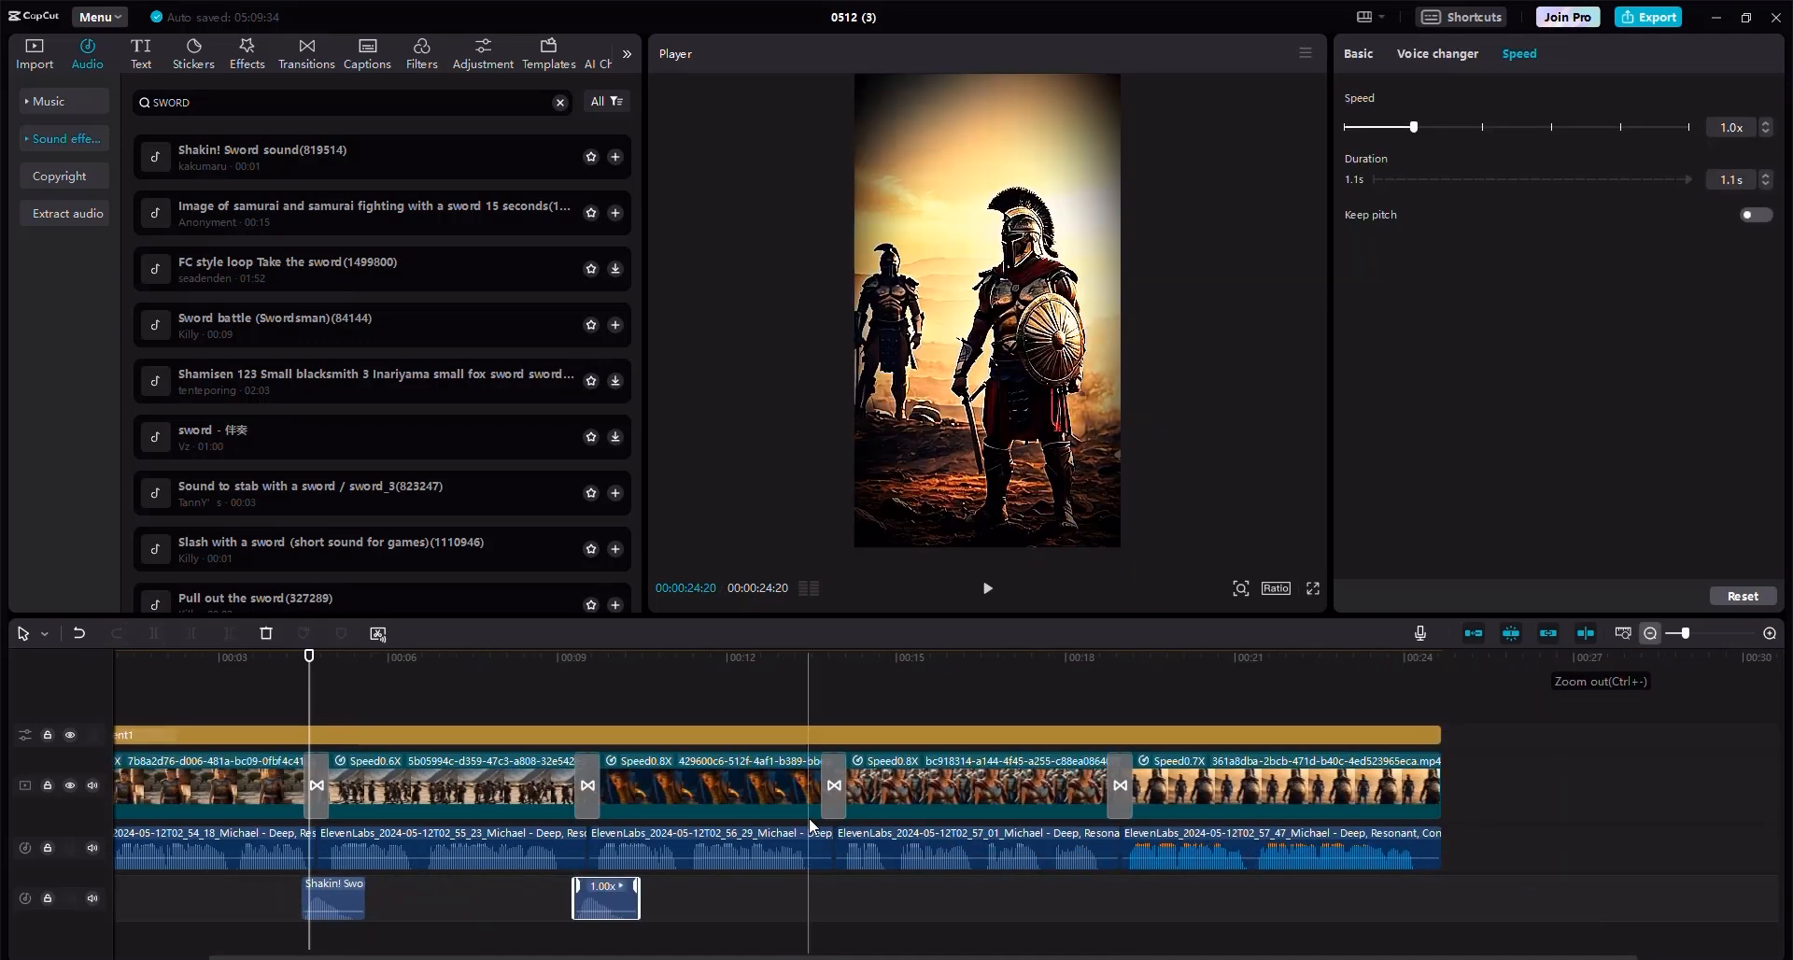
key("ctrl+v")
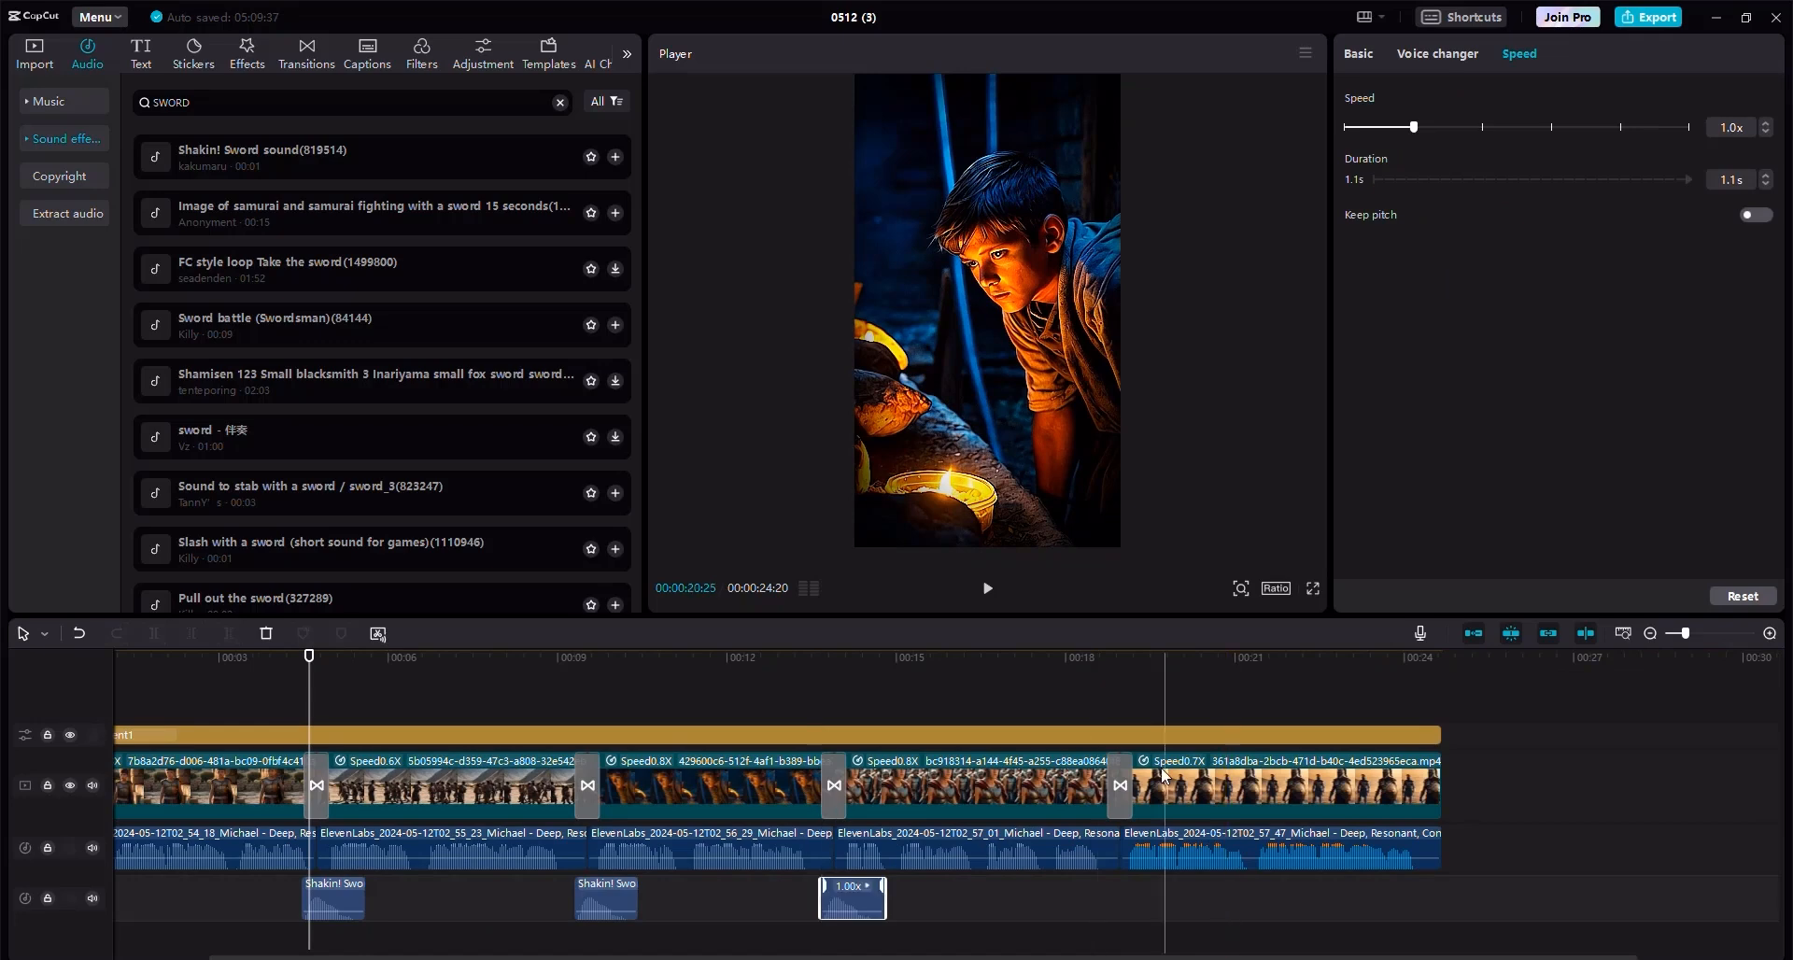
key("ctrl+v")
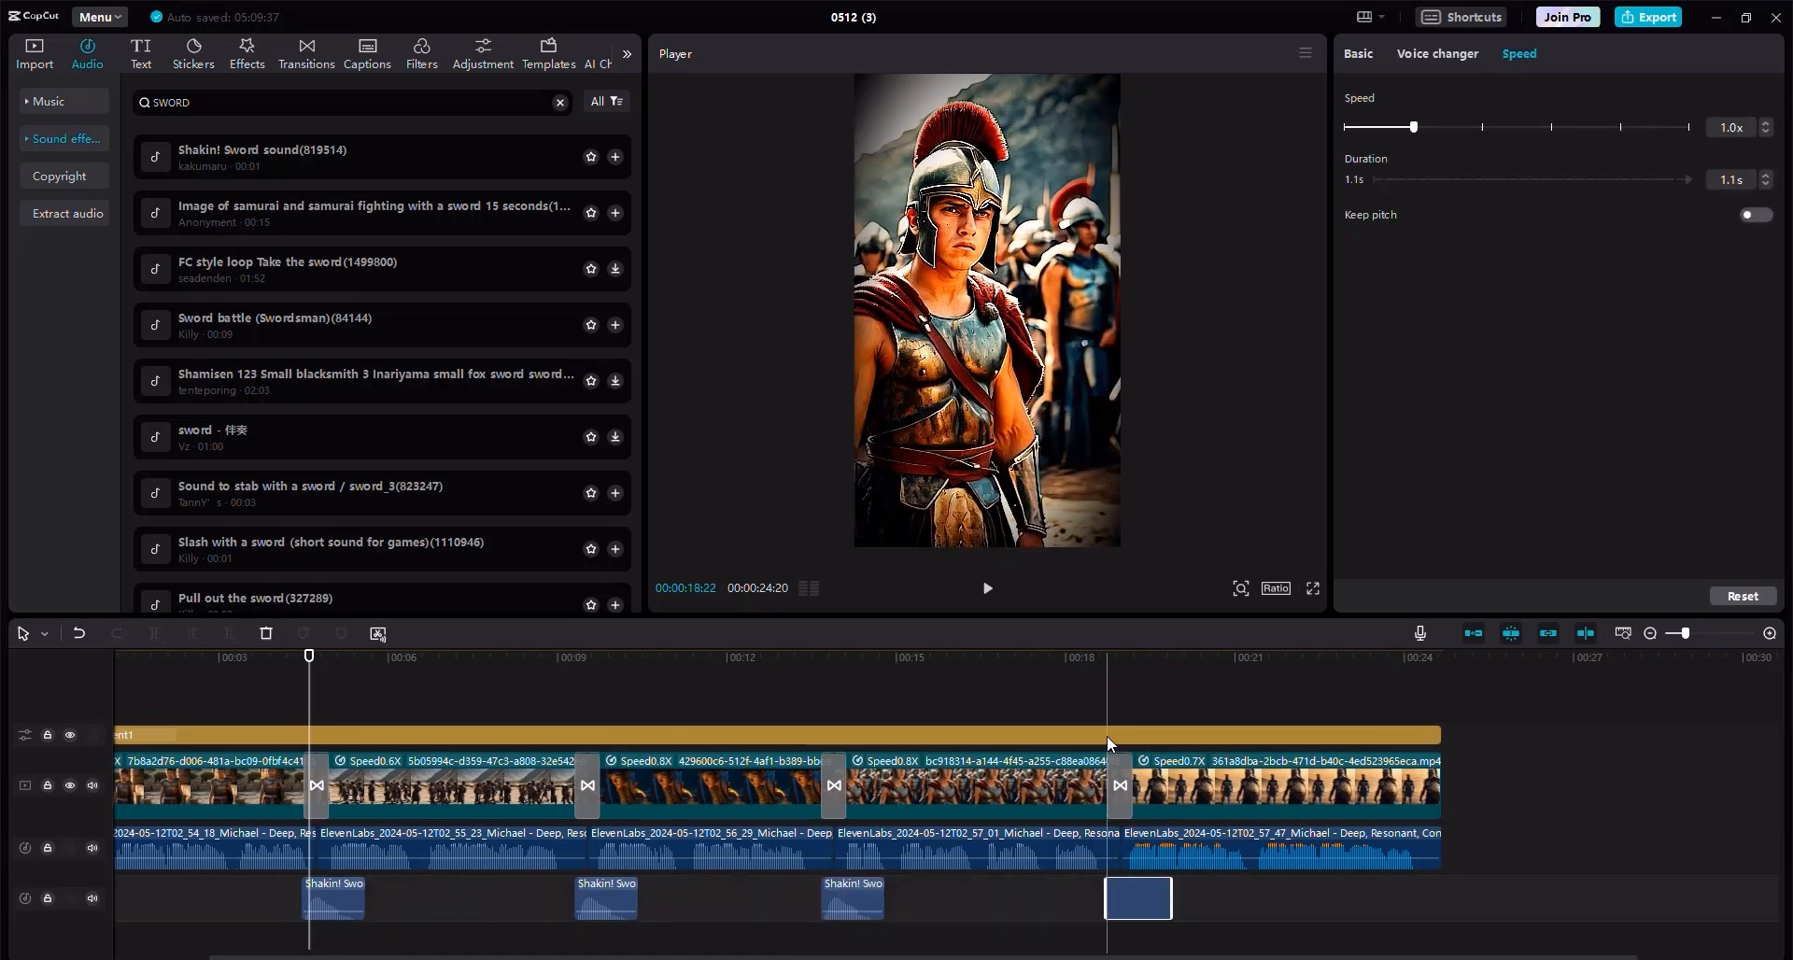
left_click(1650, 635)
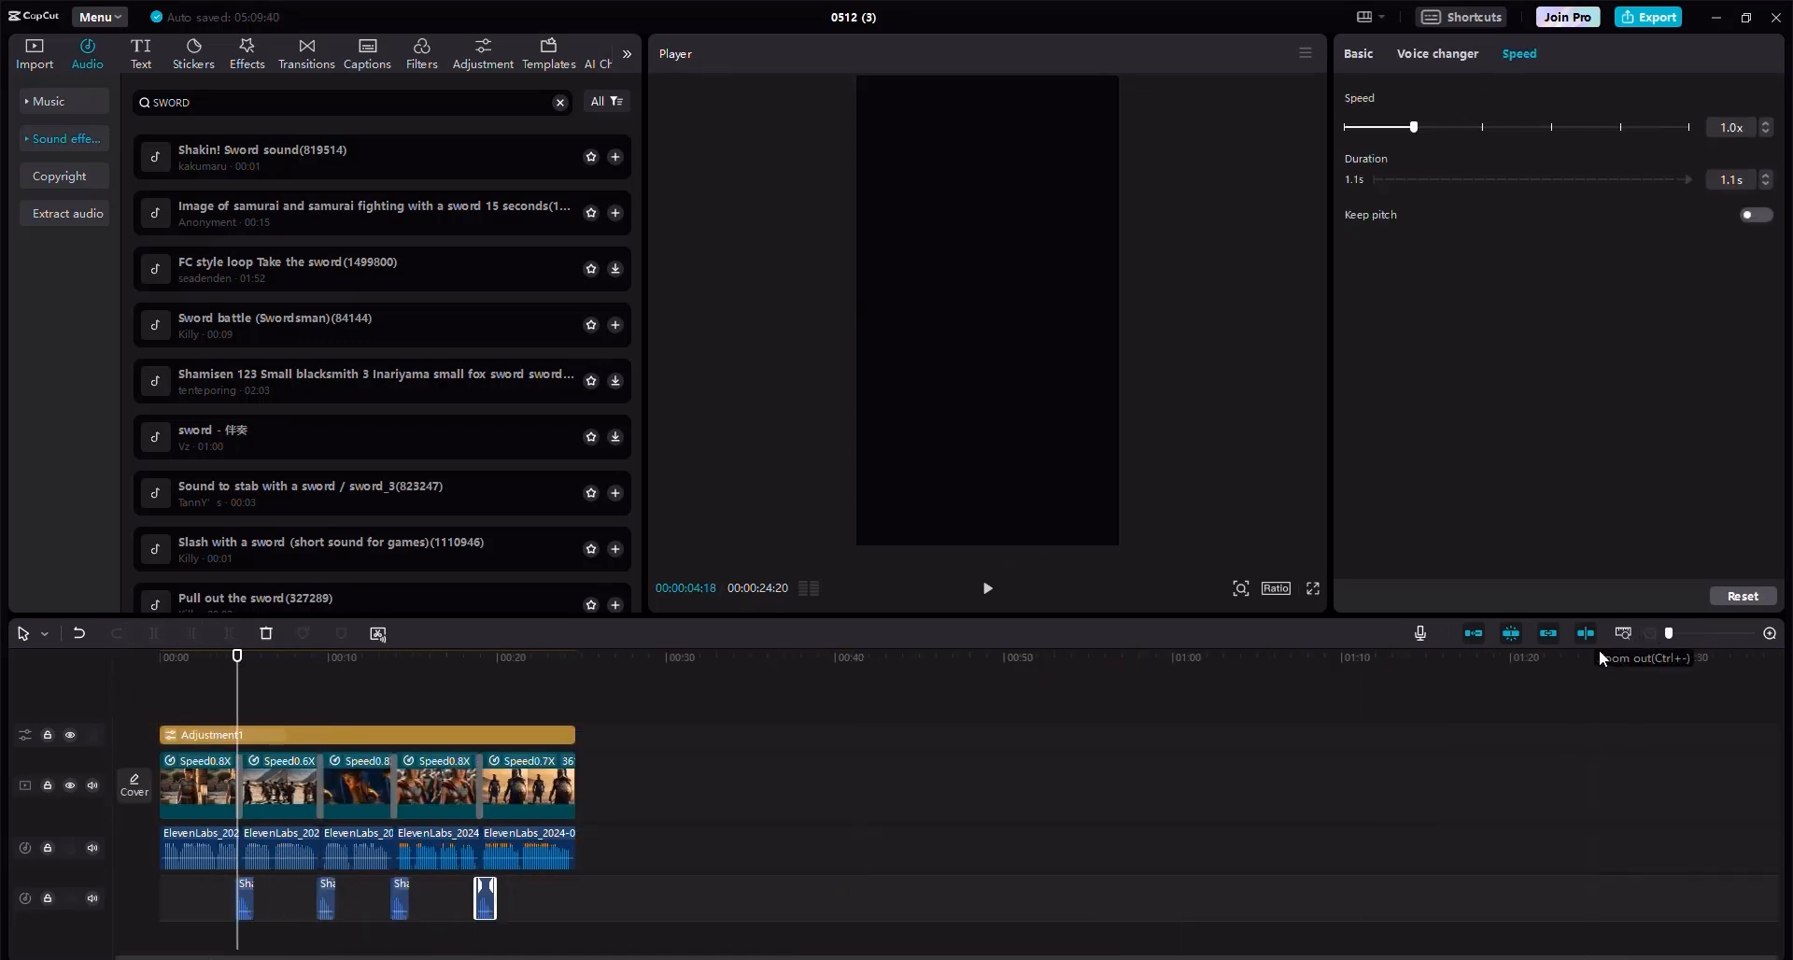
Return the playhead to the start and generate English auto captions for the whole video.
left_click_drag(239, 661, 159, 661)
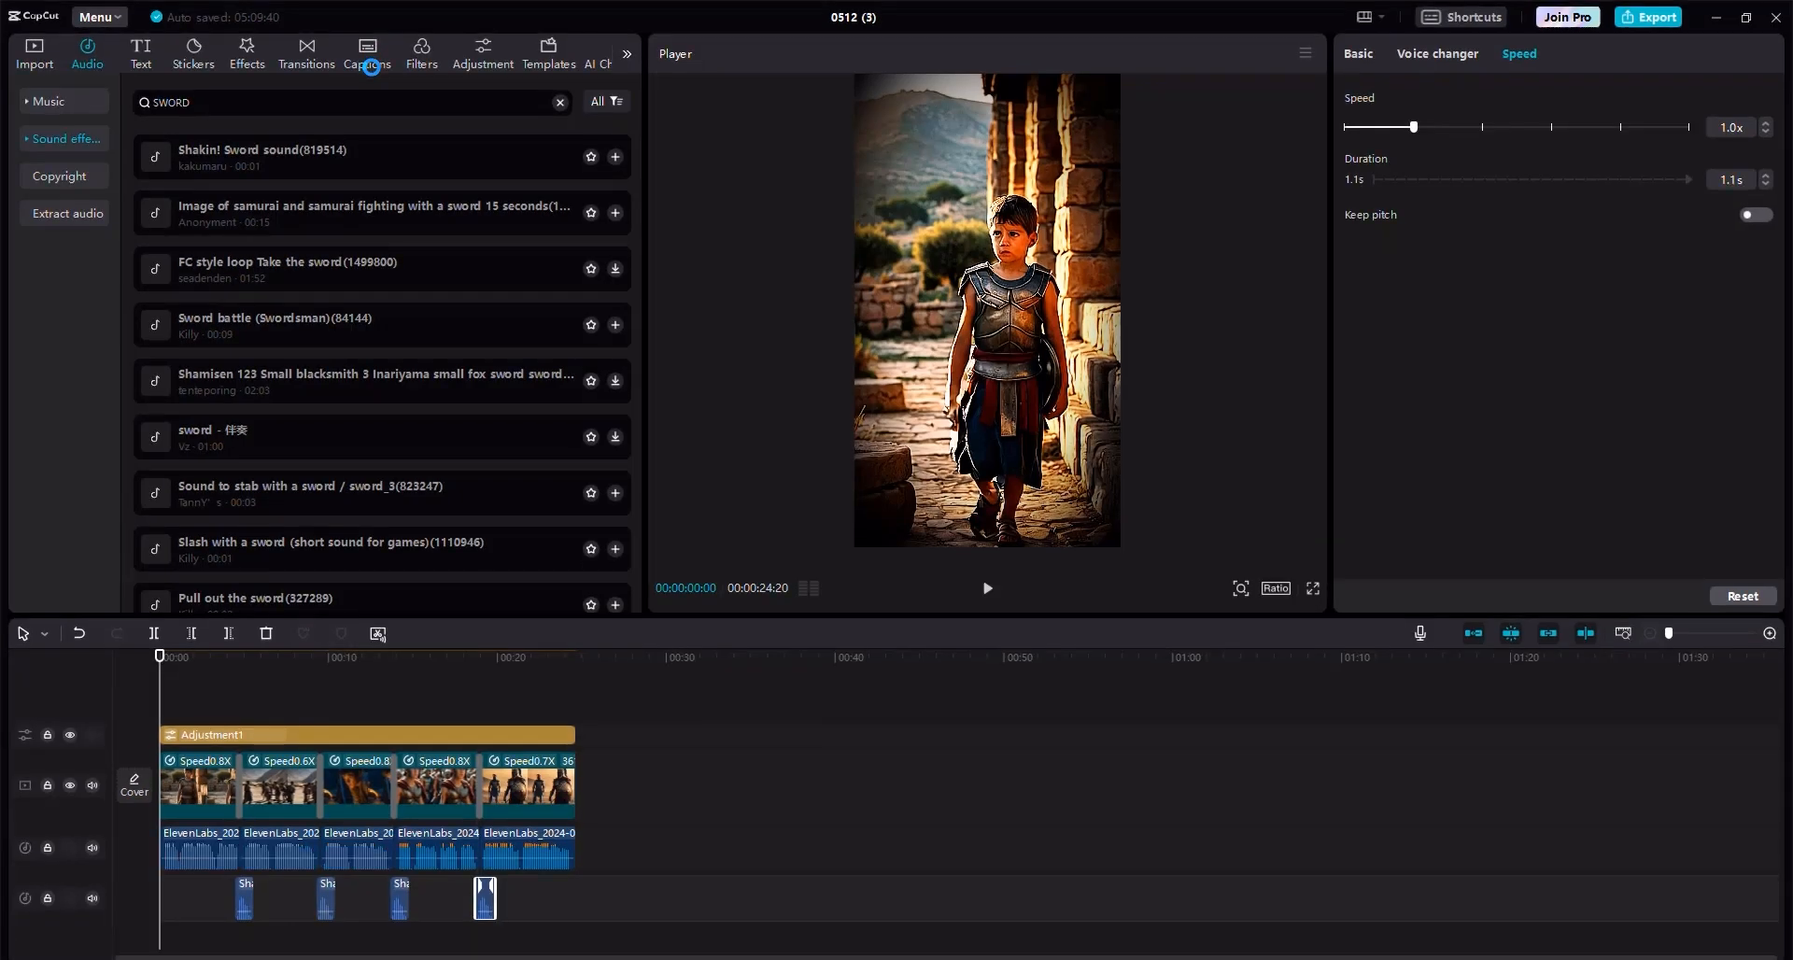
left_click(141, 56)
left_click(63, 104)
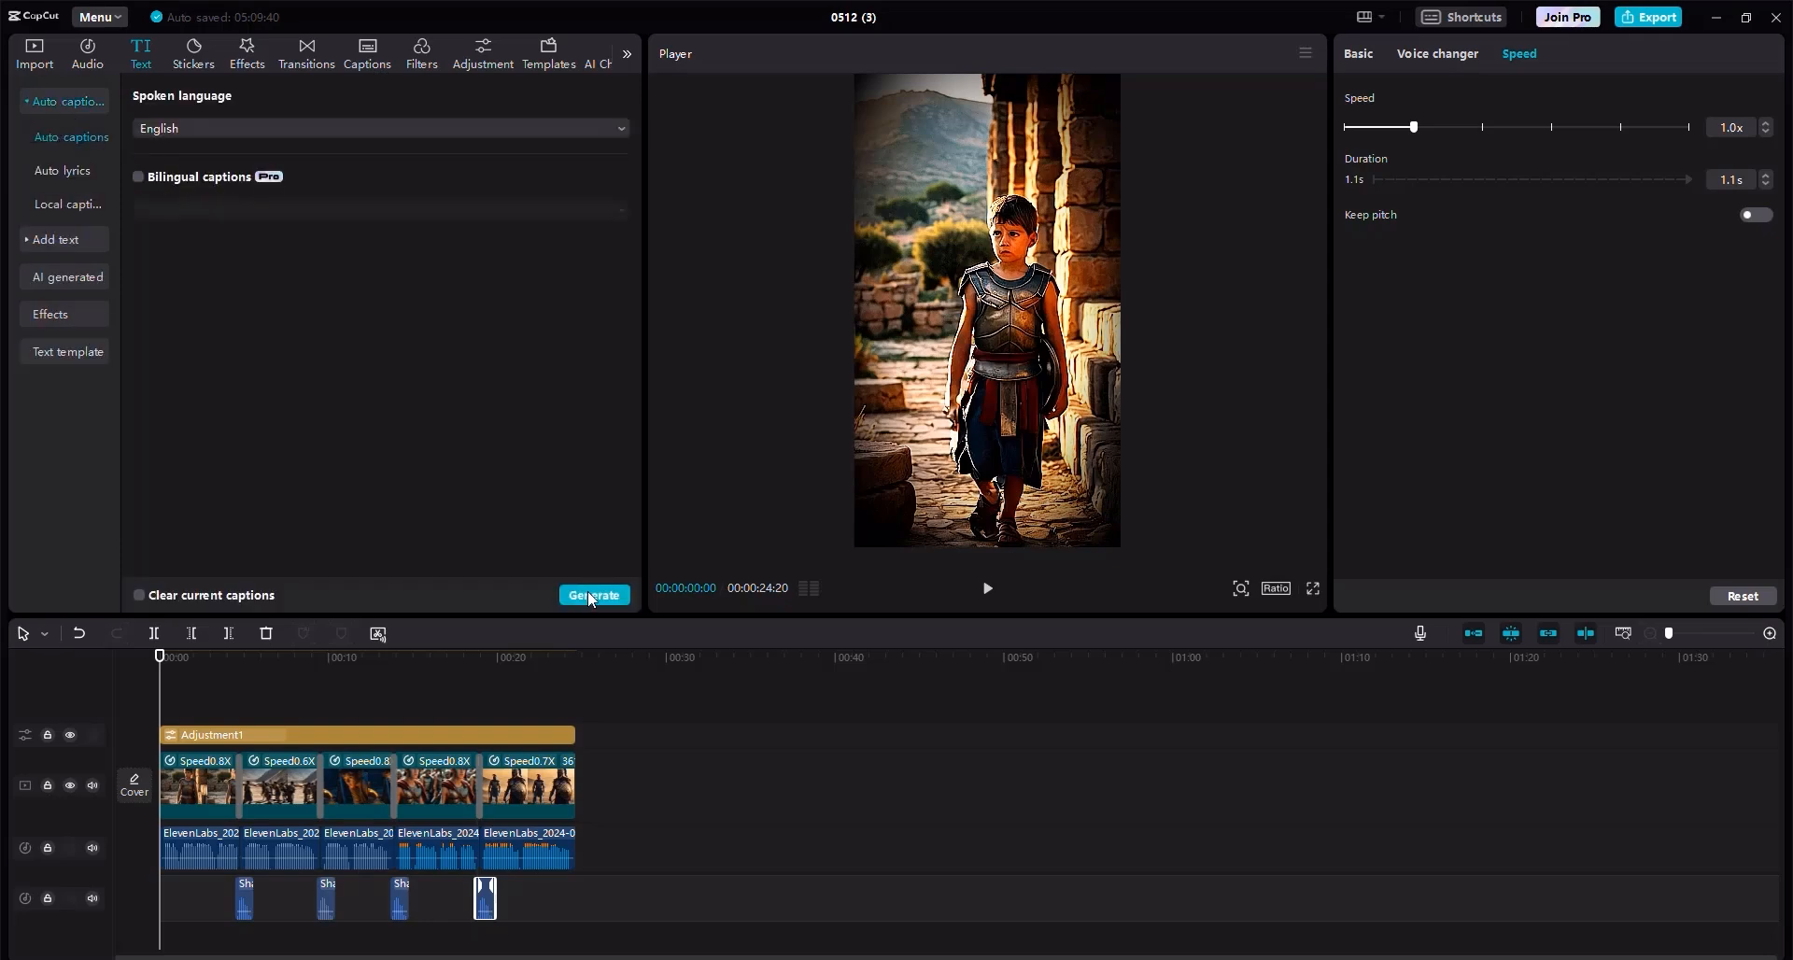
left_click(589, 598)
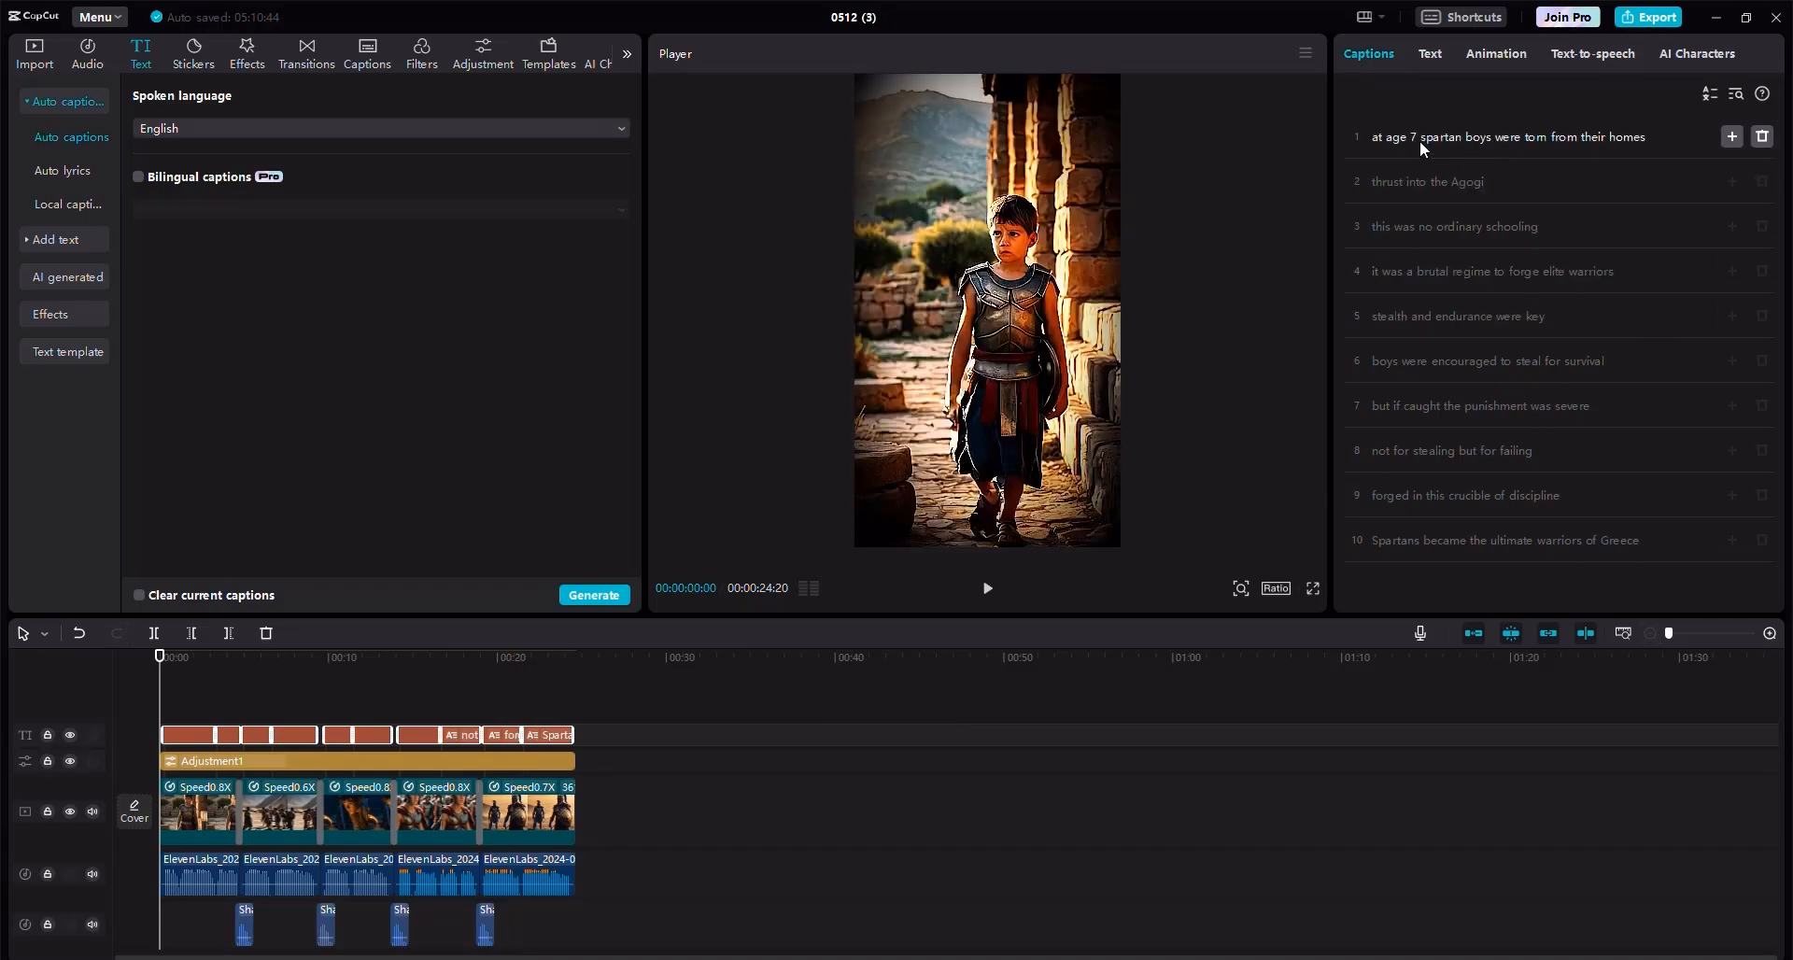
Correct the second caption so it reads "thrust into the Agoge".
left_click(1489, 183)
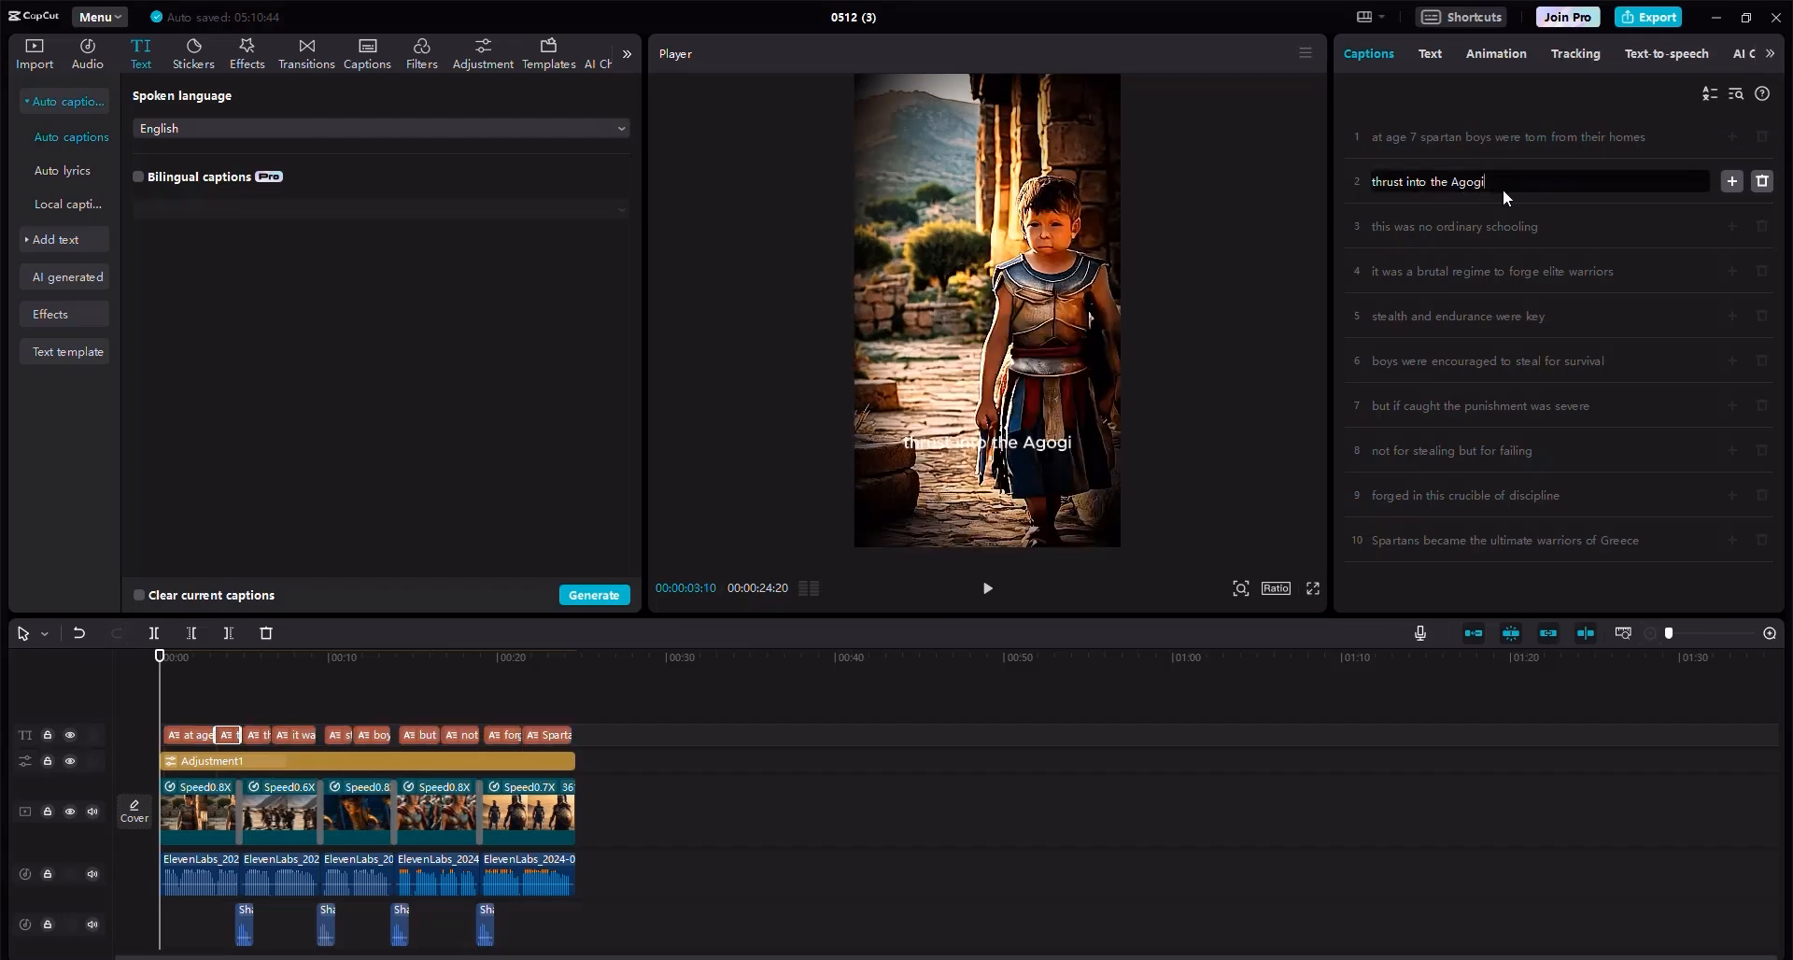
key("BackSpace")
type("E")
key("BackSpace")
type("e")
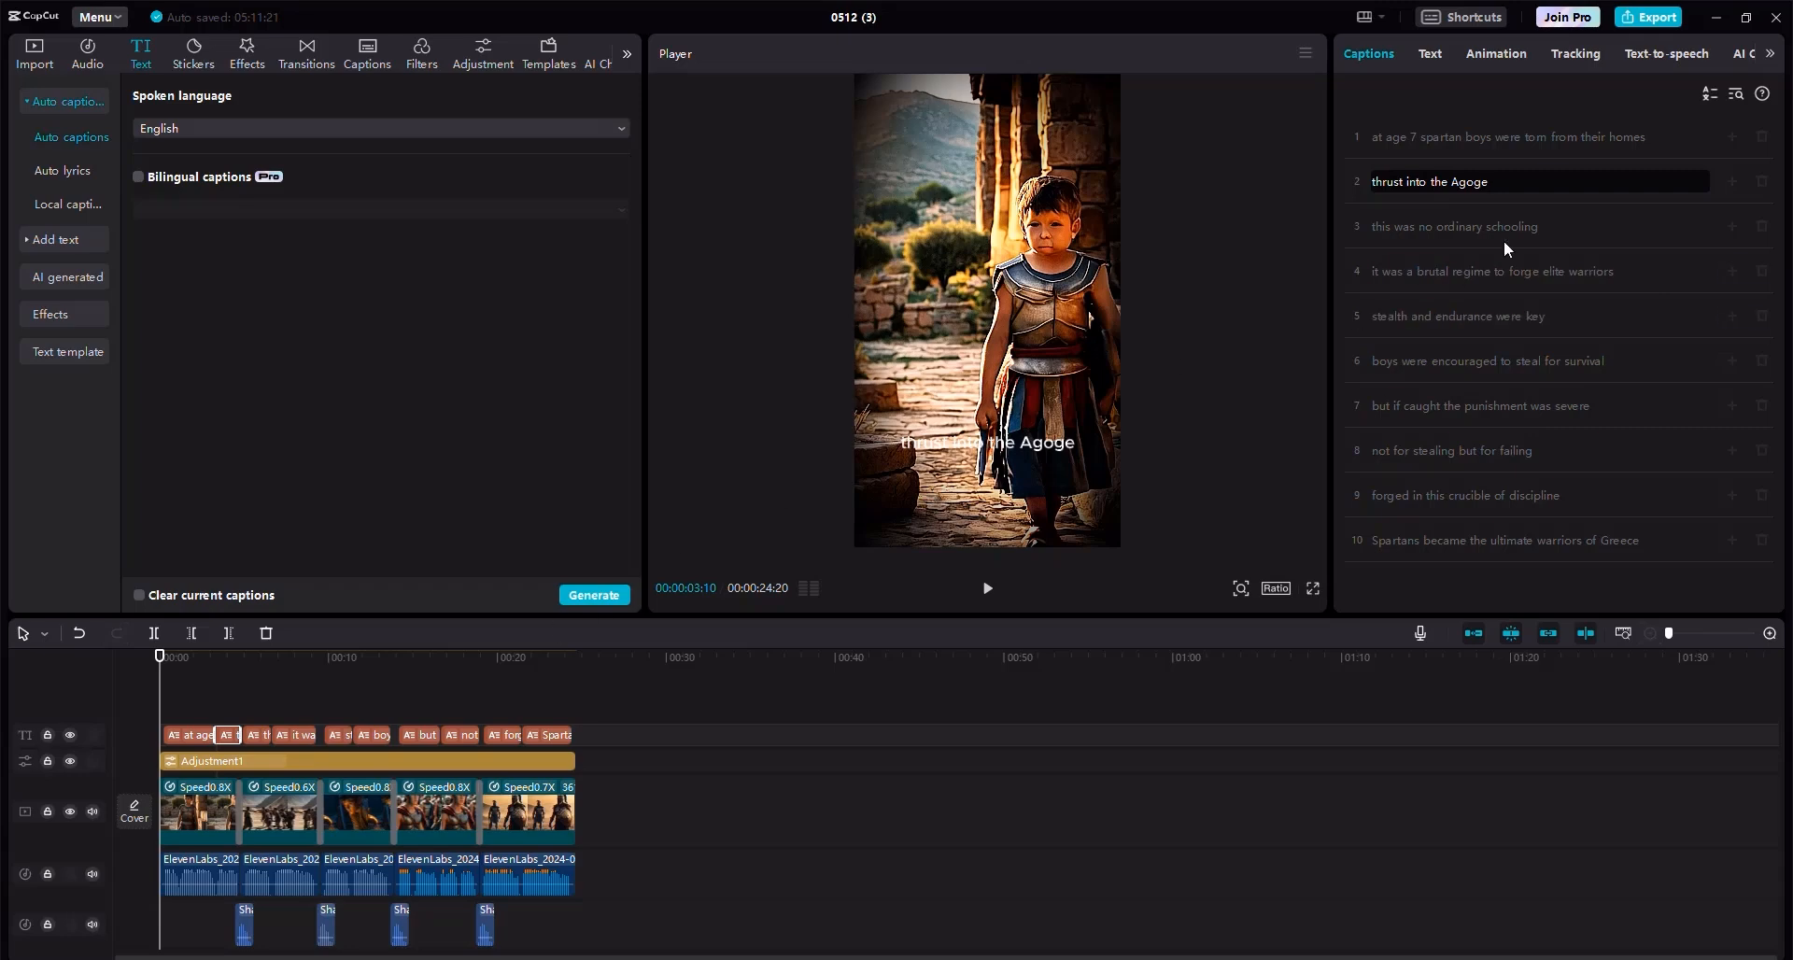
Select all caption clips and apply a text template to the captions.
left_click_drag(624, 730, 127, 710)
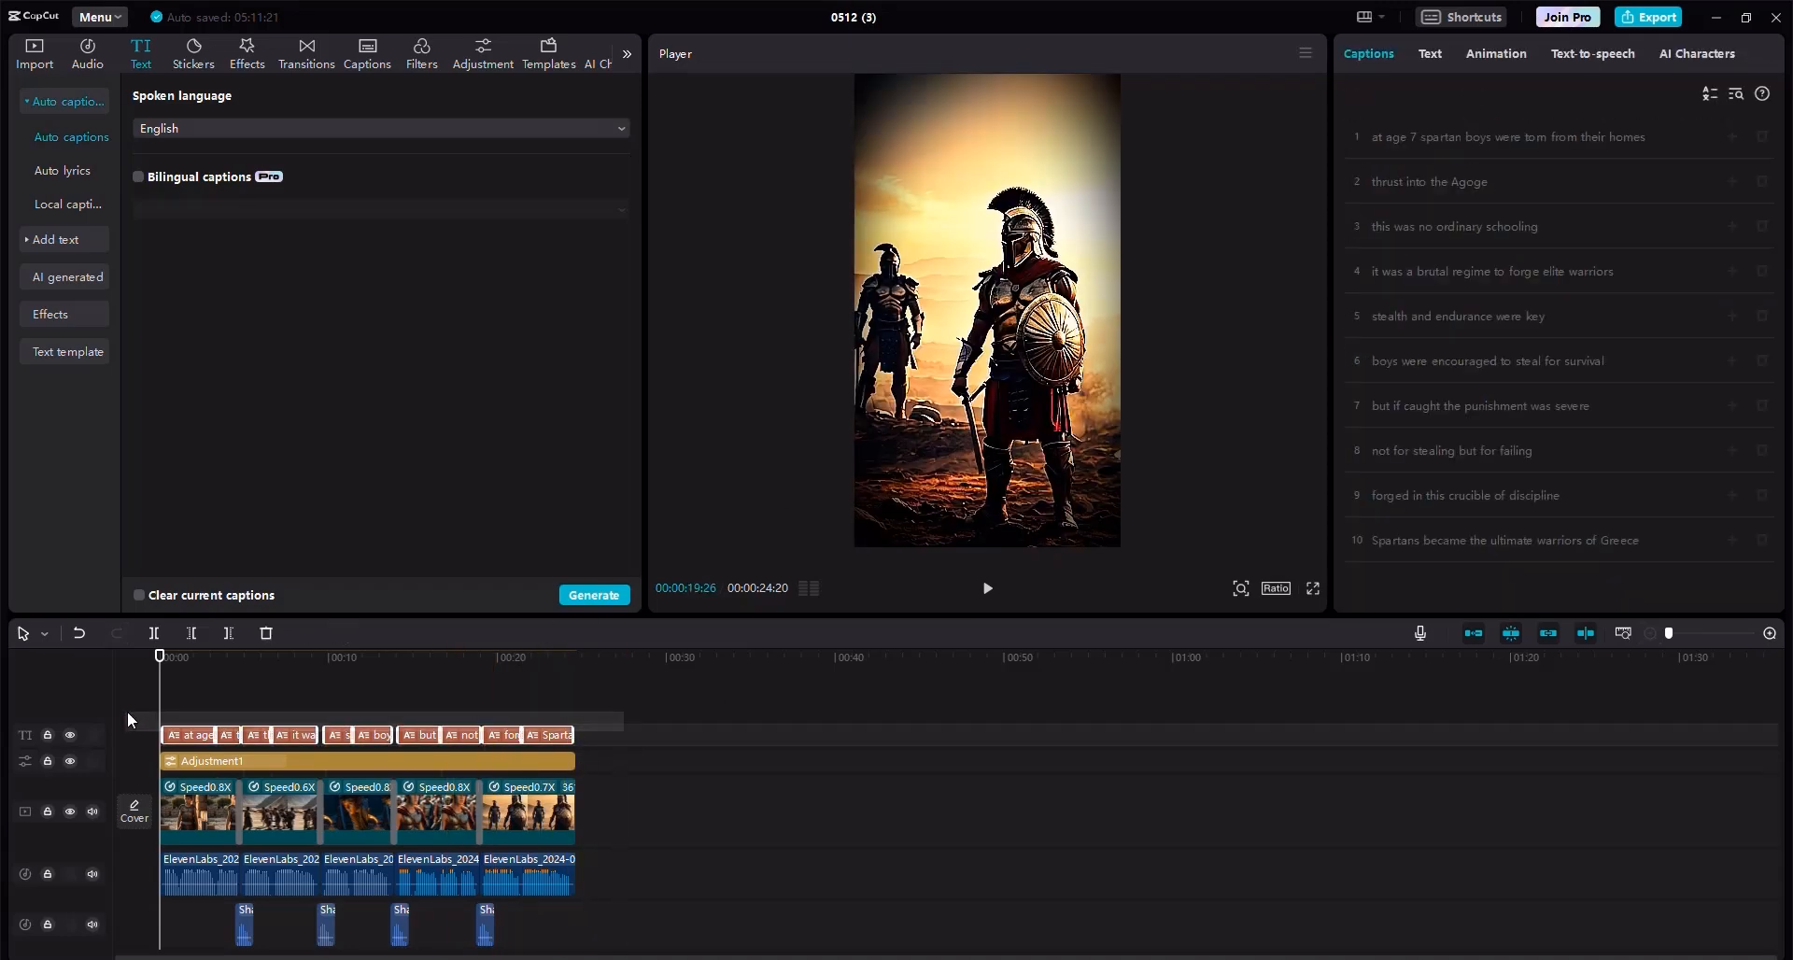
left_click(1433, 53)
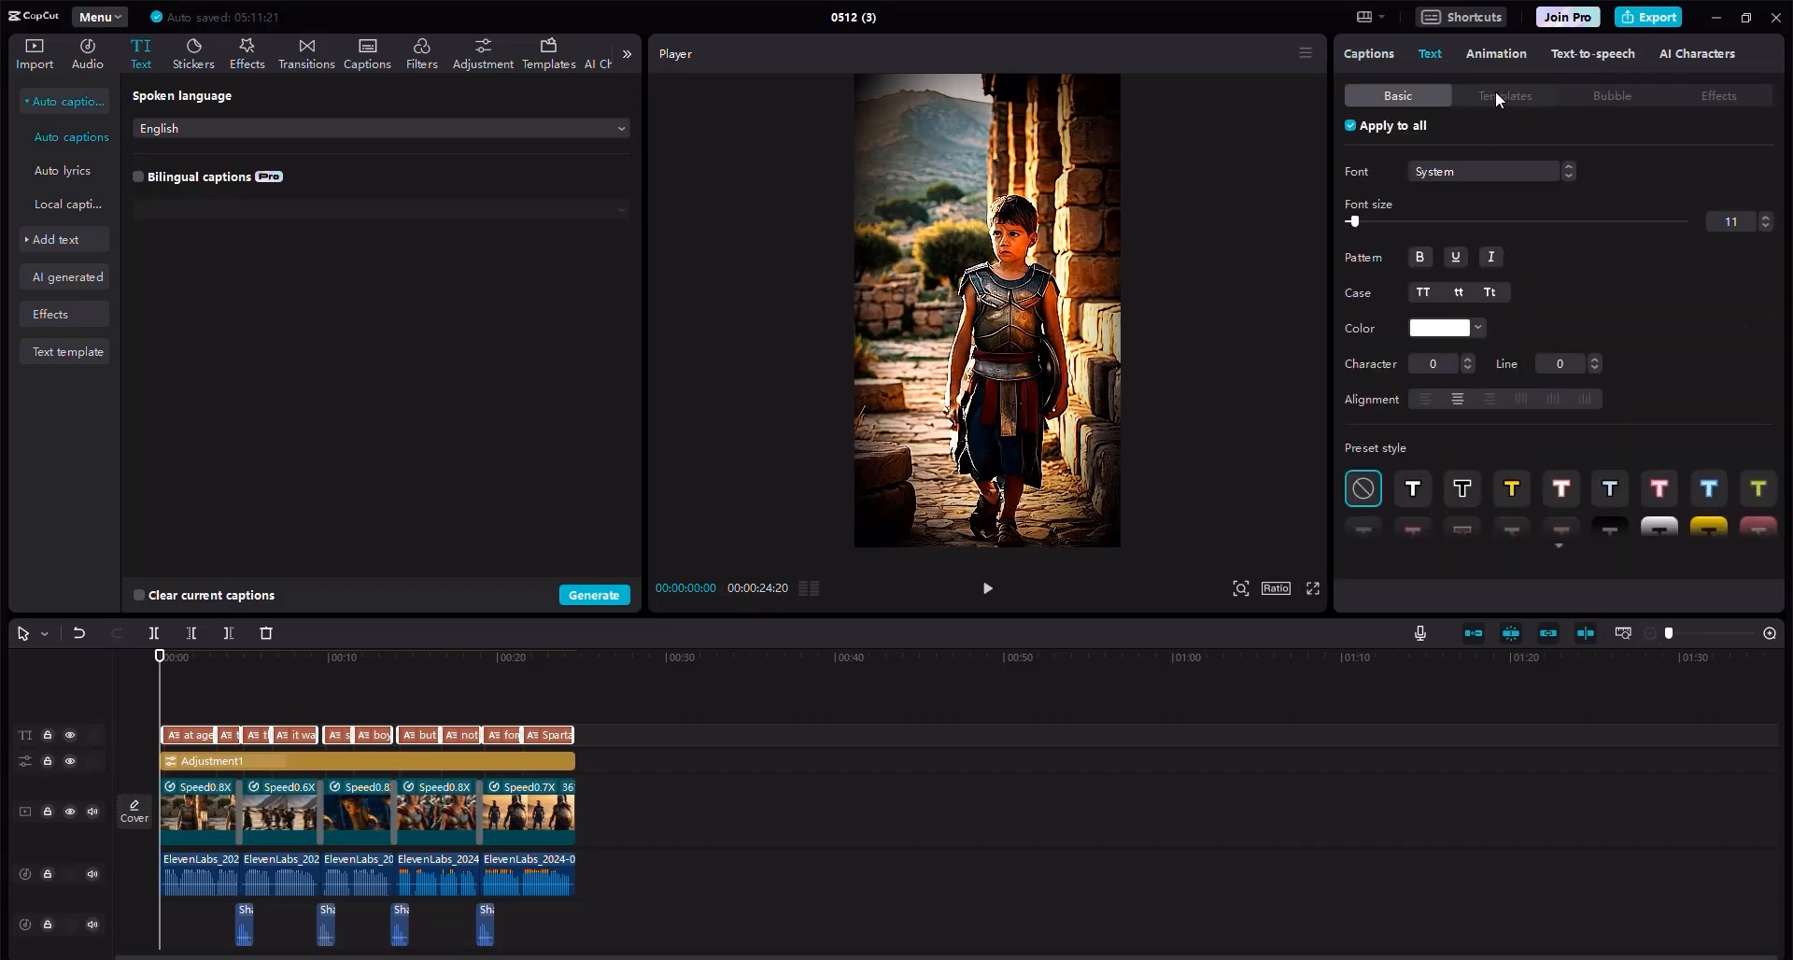
left_click(1494, 91)
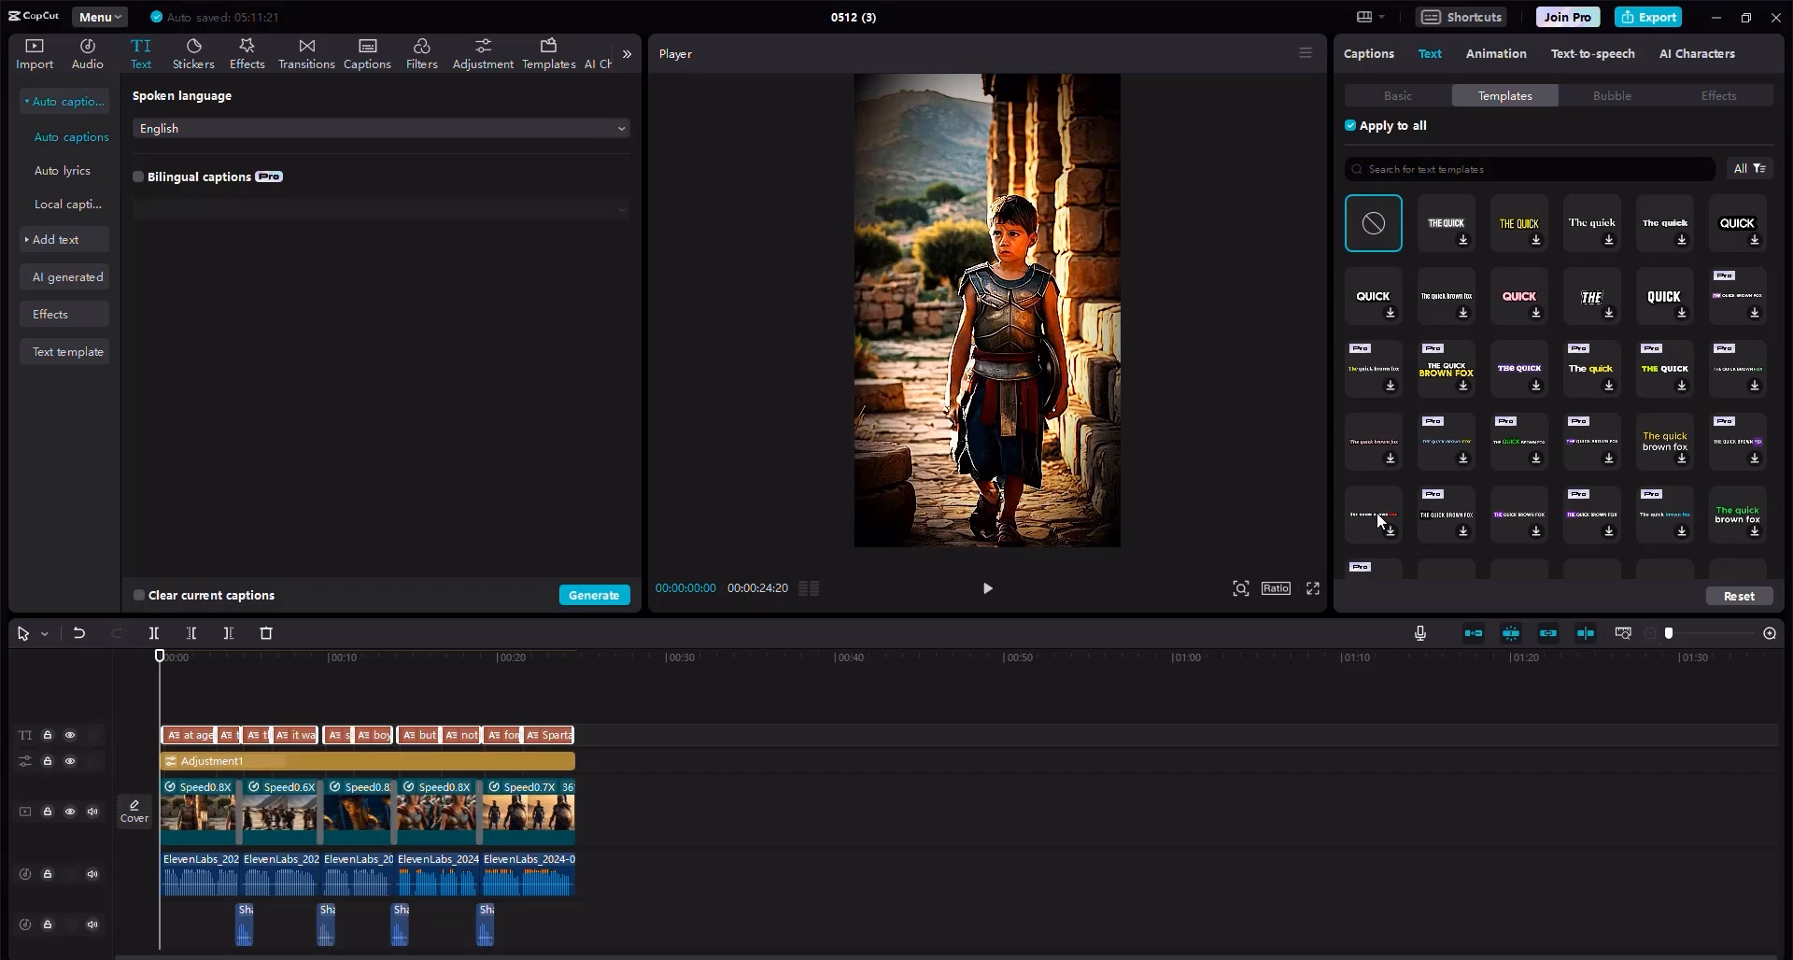
left_click(1376, 512)
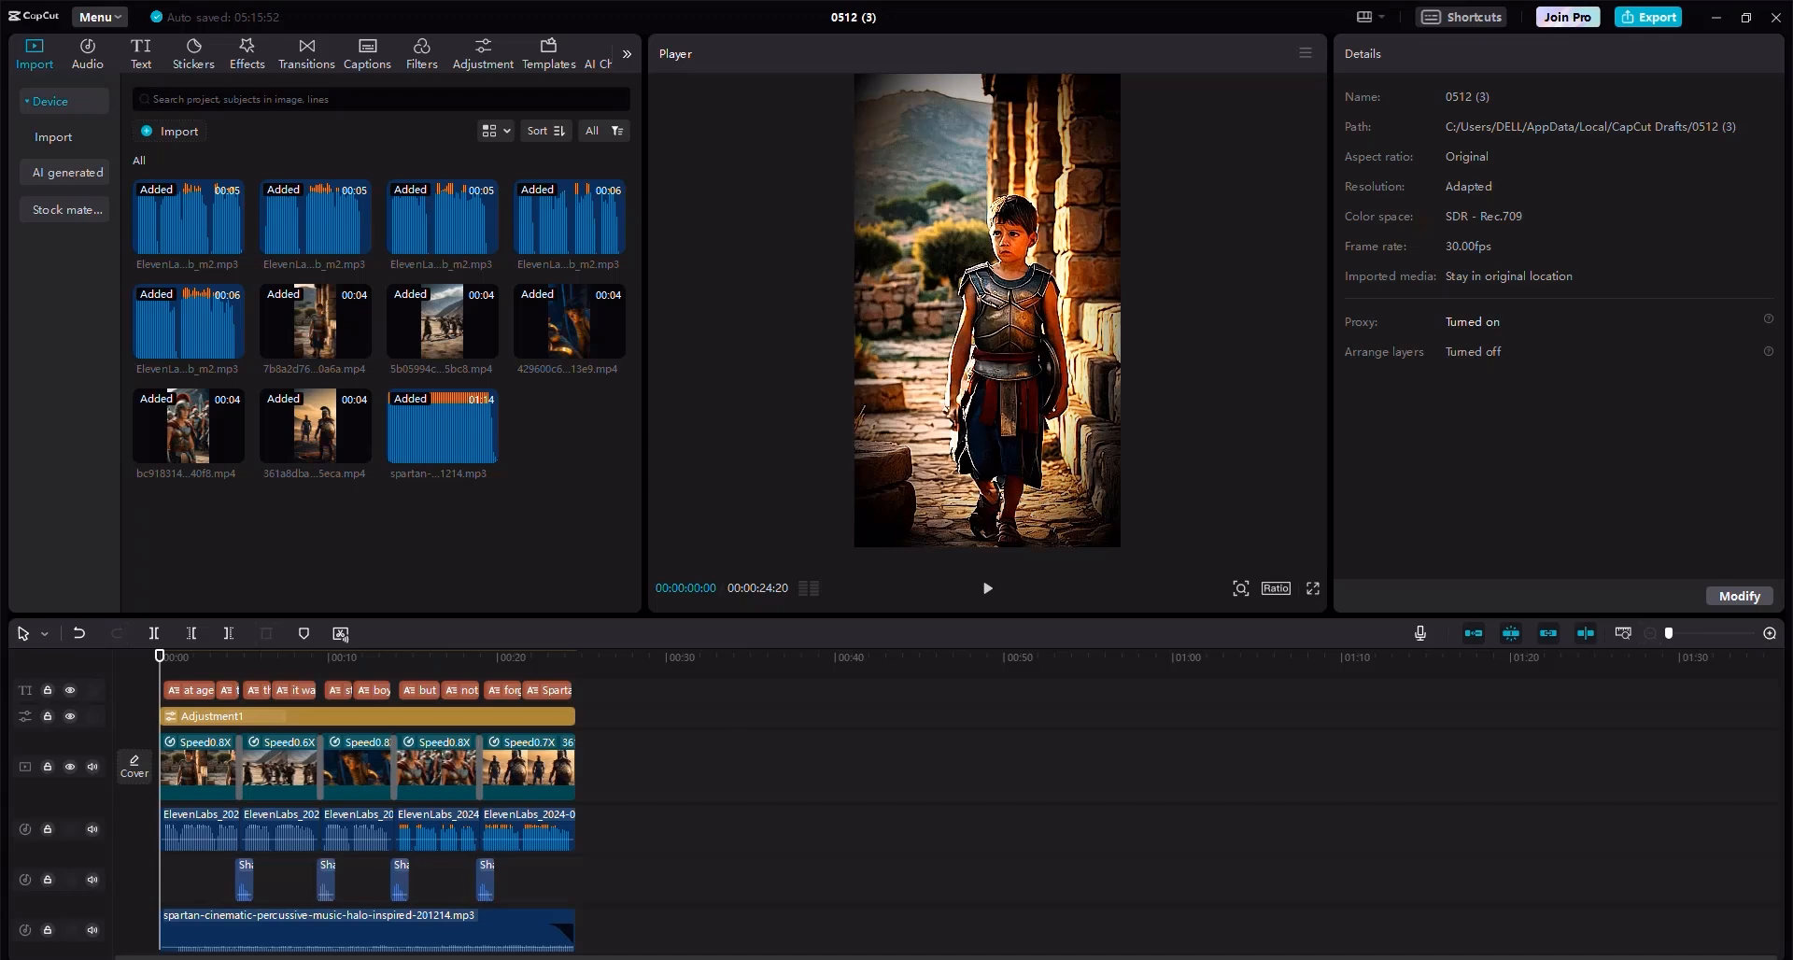
Export the video, then play the exported SPARTAN VIDEO AGOGE.mp4 full screen in VLC with the volume raised.
left_click(1643, 17)
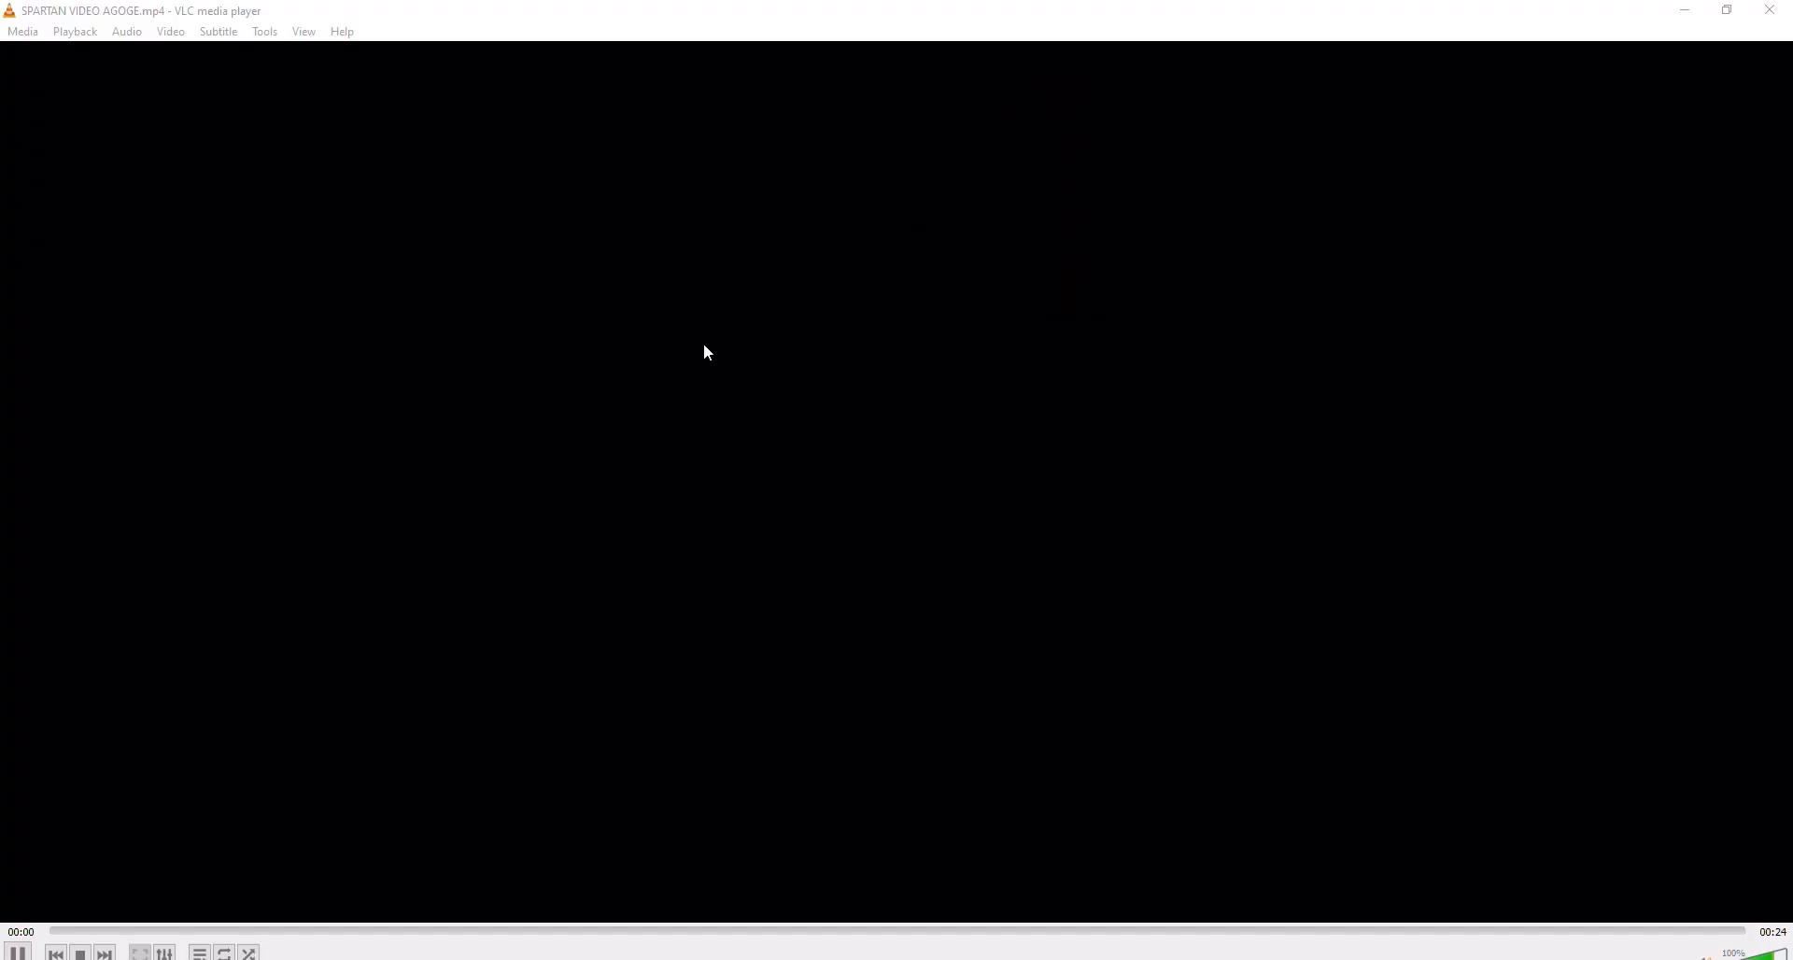
left_click_drag(68, 930, 41, 932)
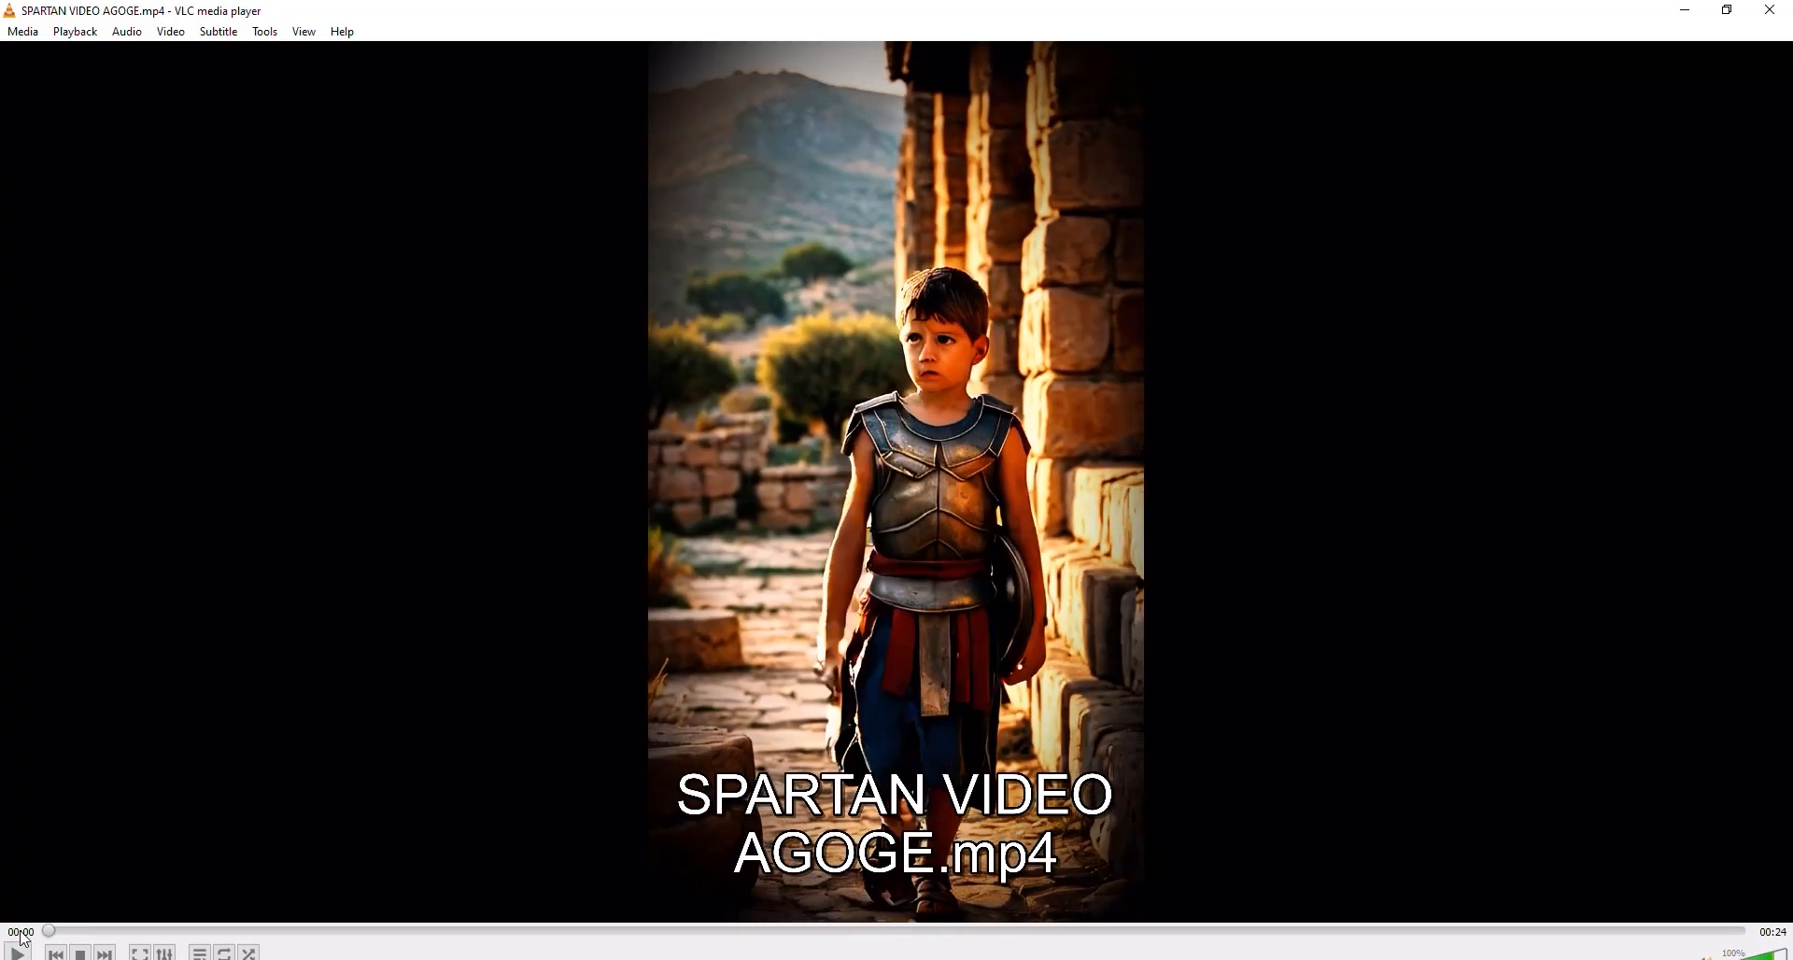
double_click(43, 769)
scroll(43, 769, "up", 4)
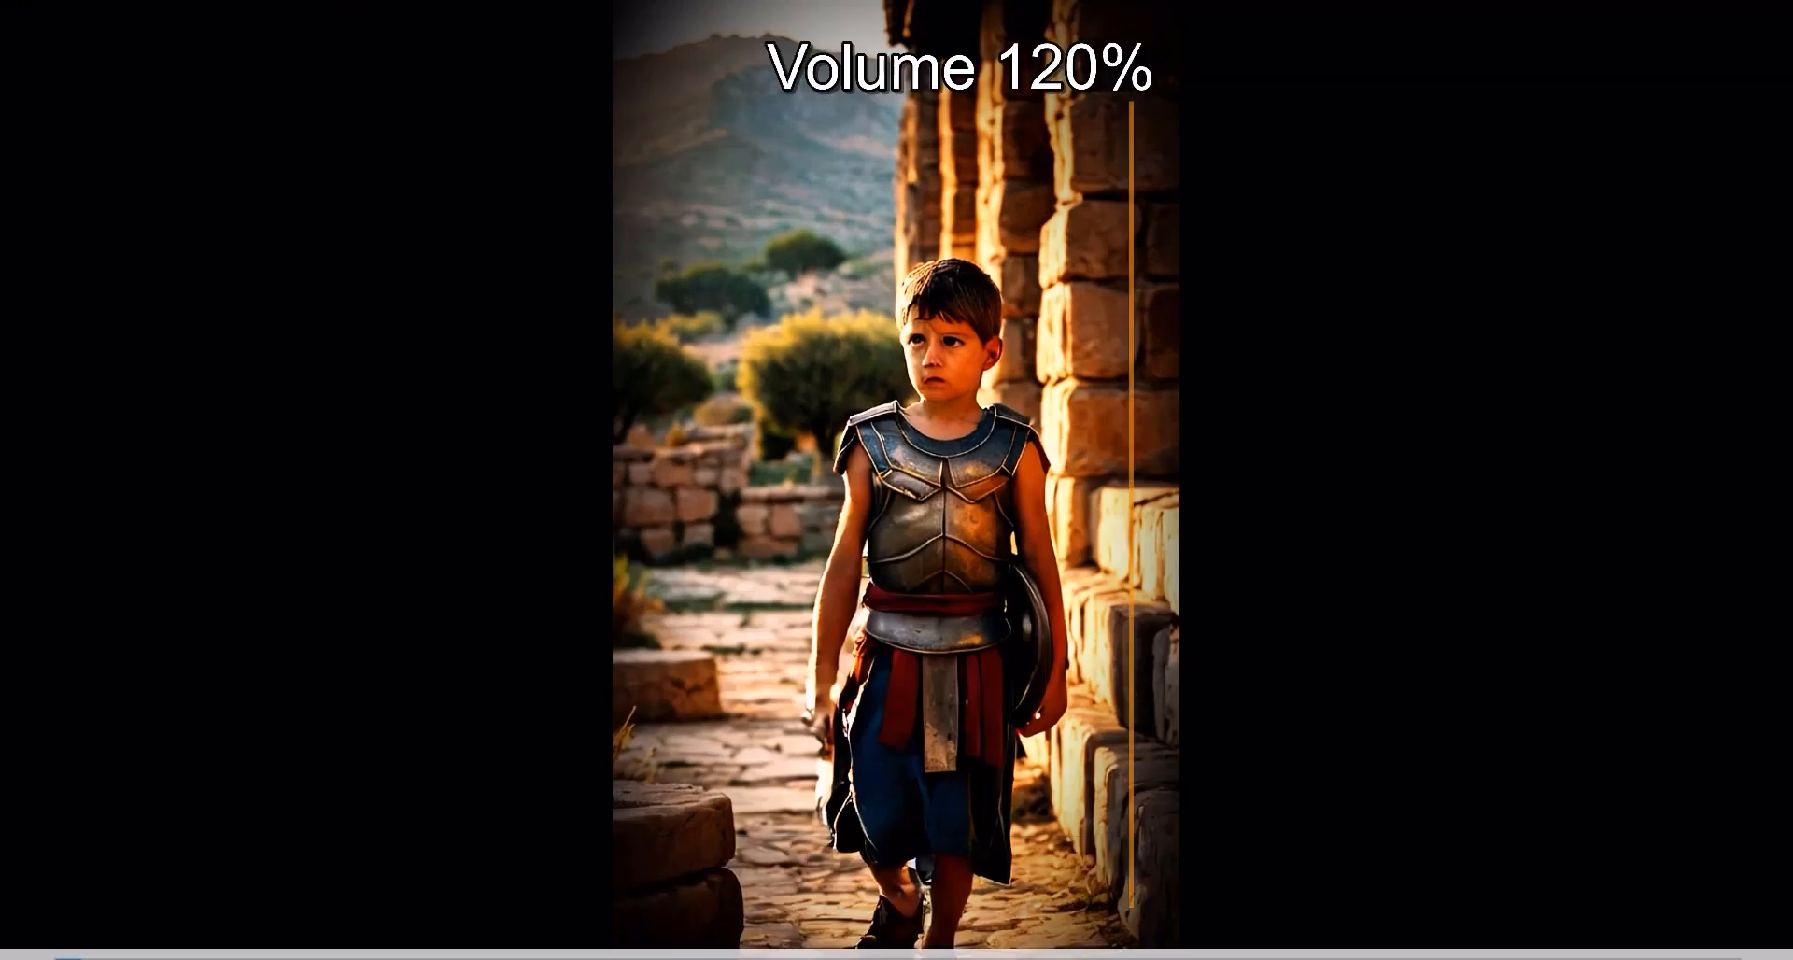
scroll(103, 790, "up", 3)
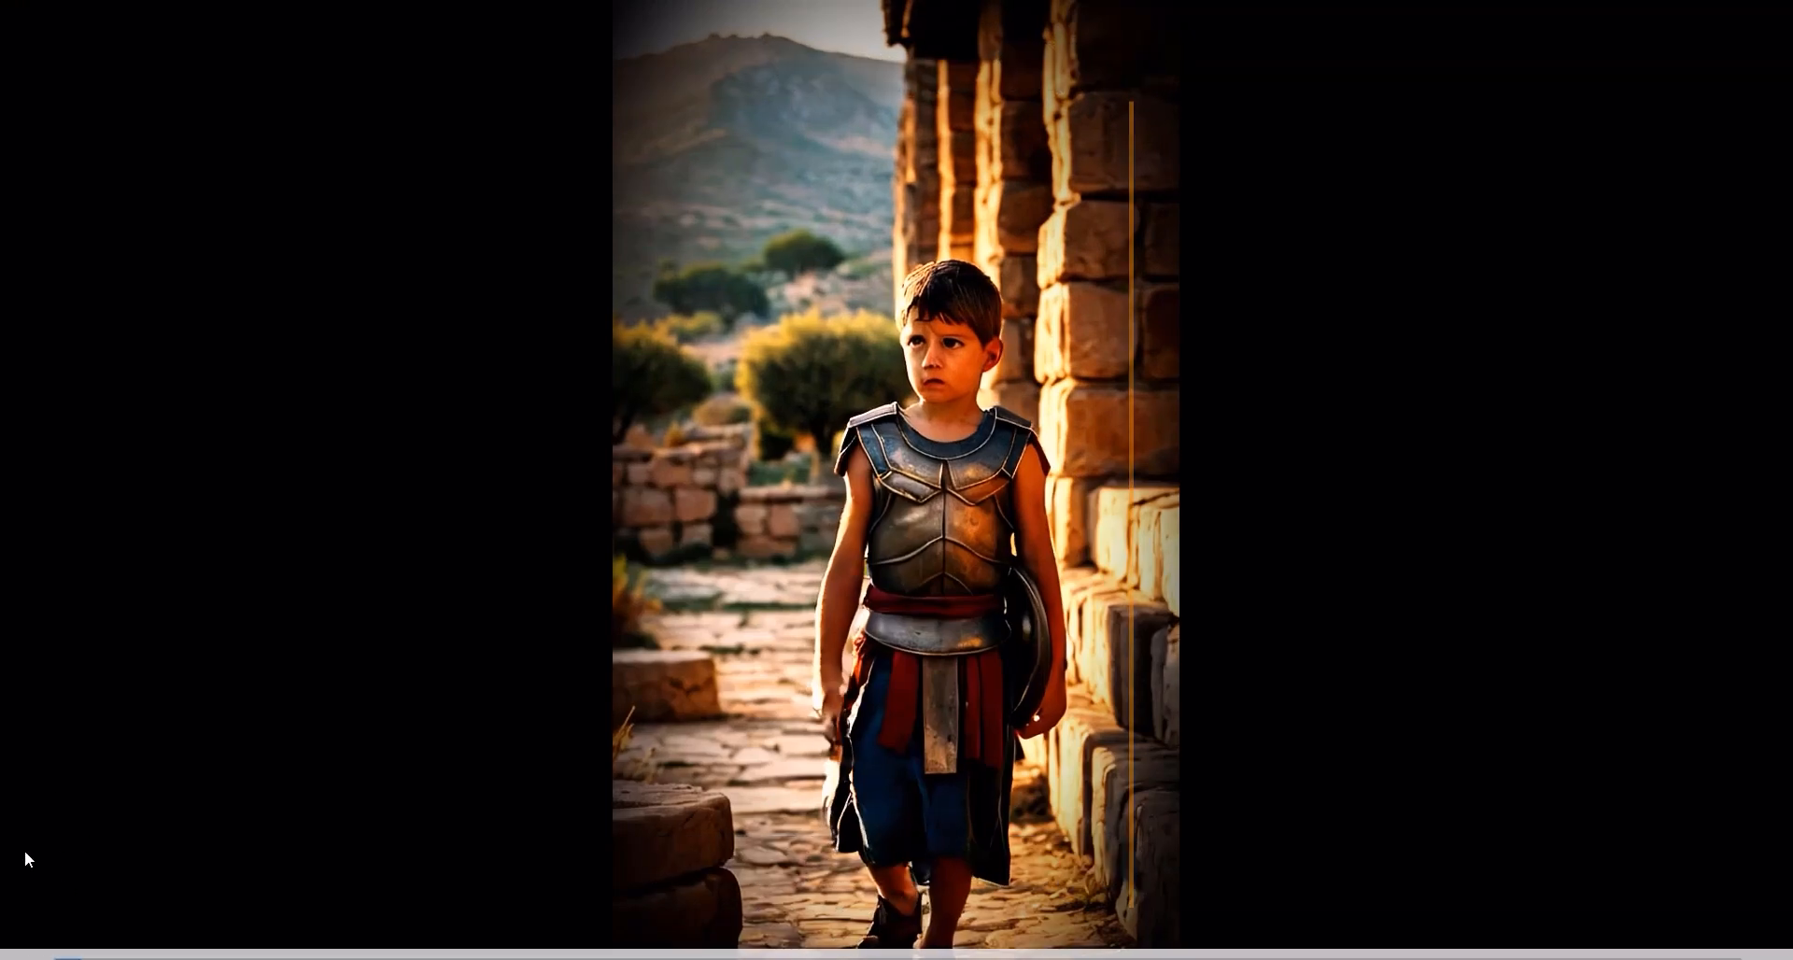